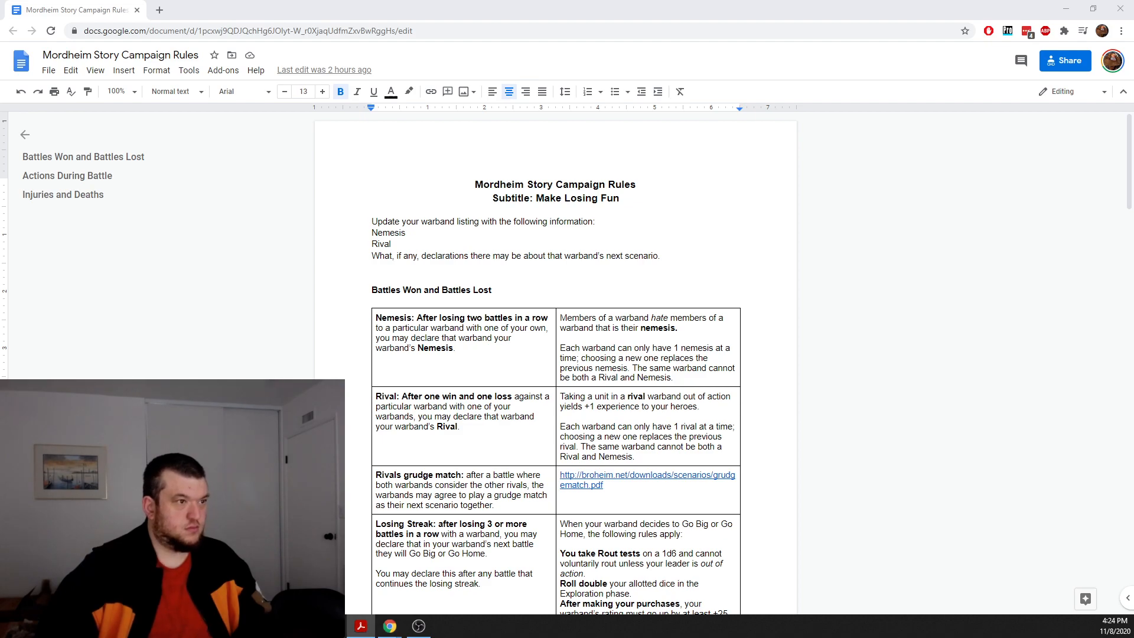
# Step: Return to the Mordheim Story Campaign Rules document and enlarge its view to 150%
pyautogui.moveTo(0, 157); pyautogui.dragTo(0, 86)
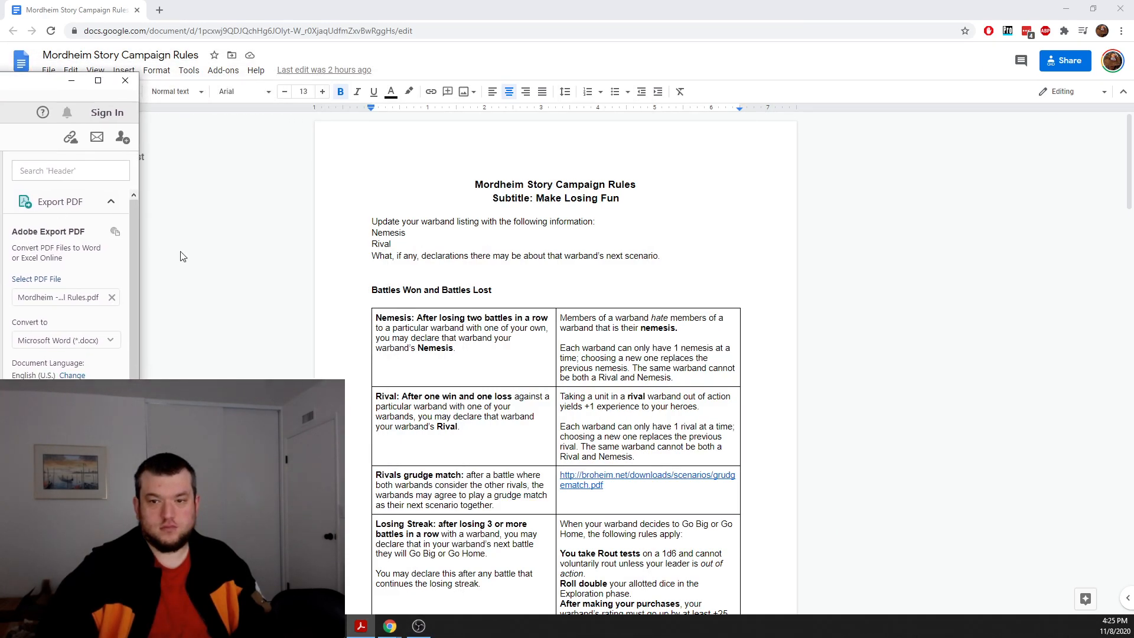
pyautogui.scroll(-15, 535, 503)
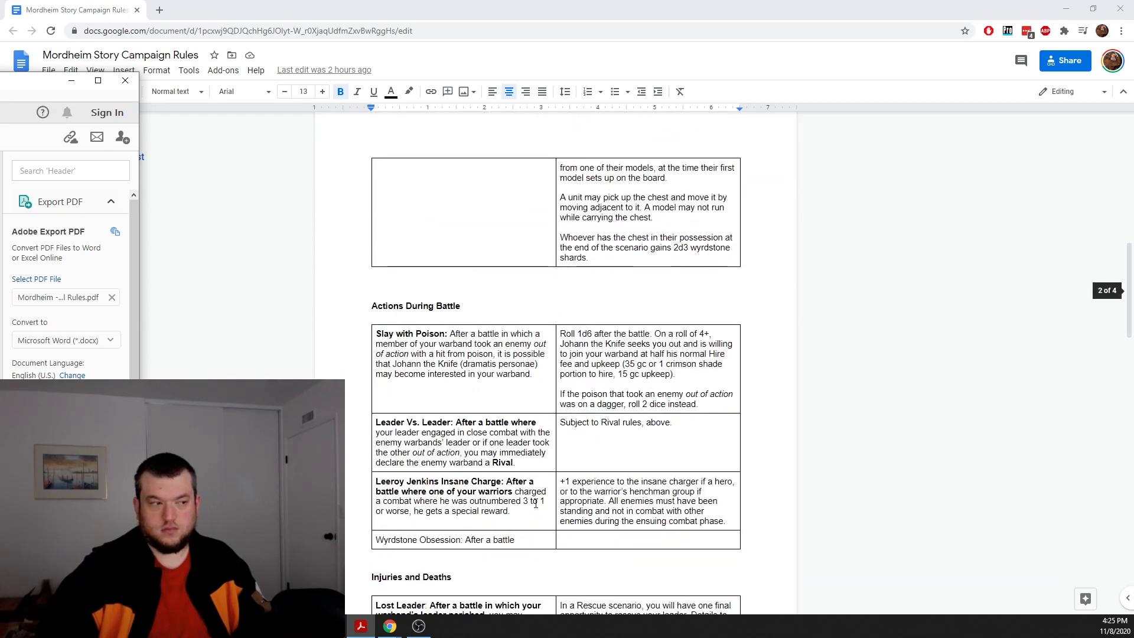
pyautogui.scroll(-9, 535, 503)
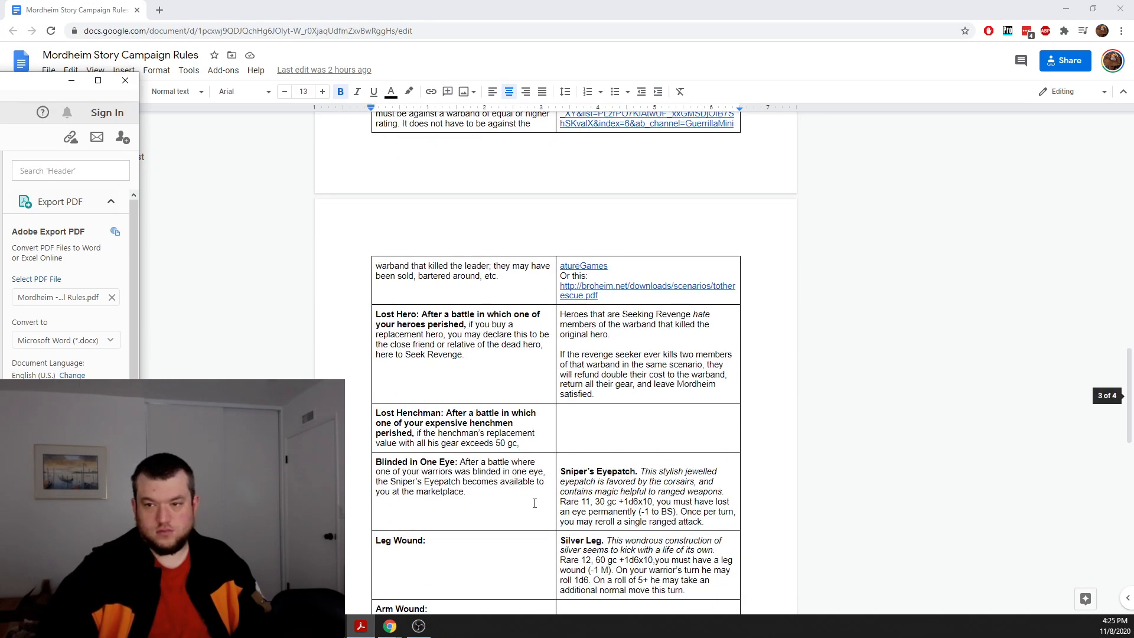
pyautogui.click(434, 9)
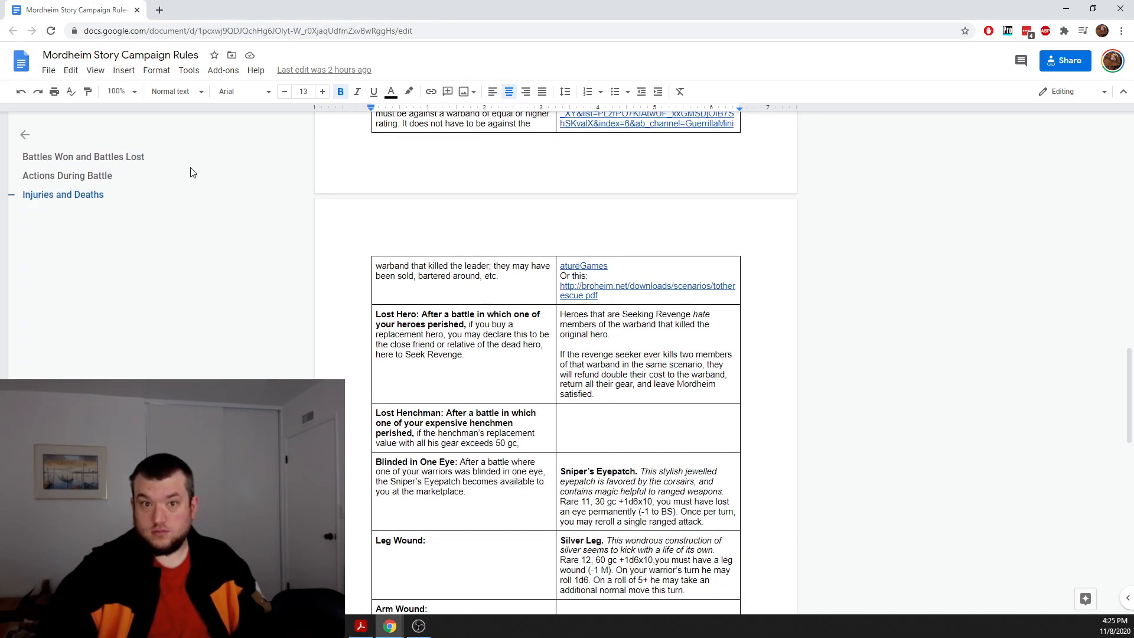
pyautogui.click(132, 92)
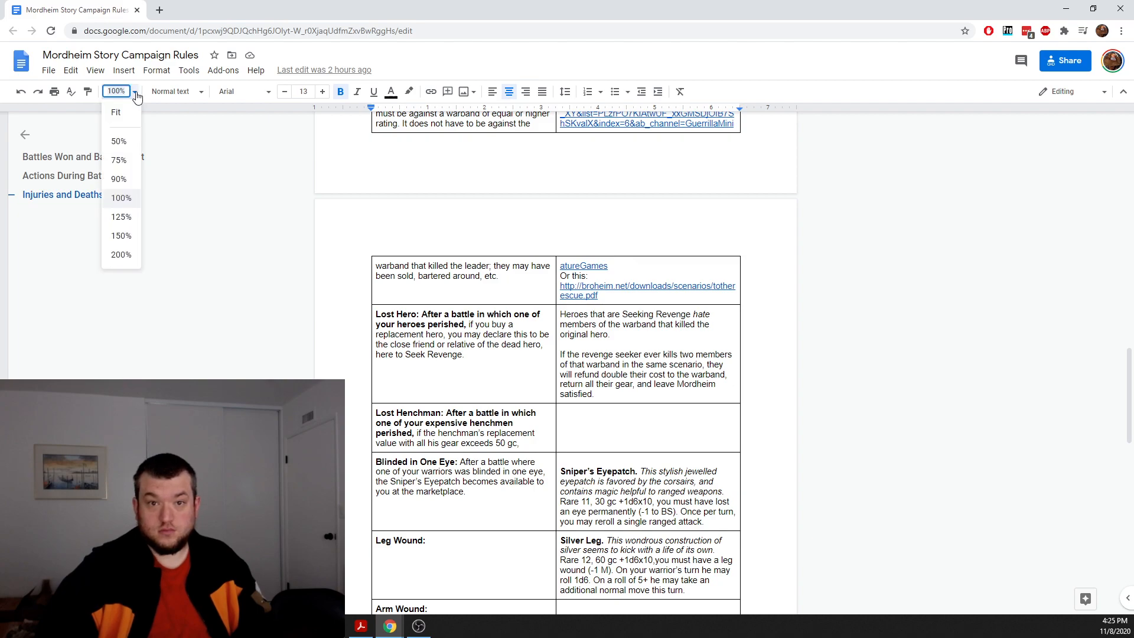
pyautogui.click(122, 236)
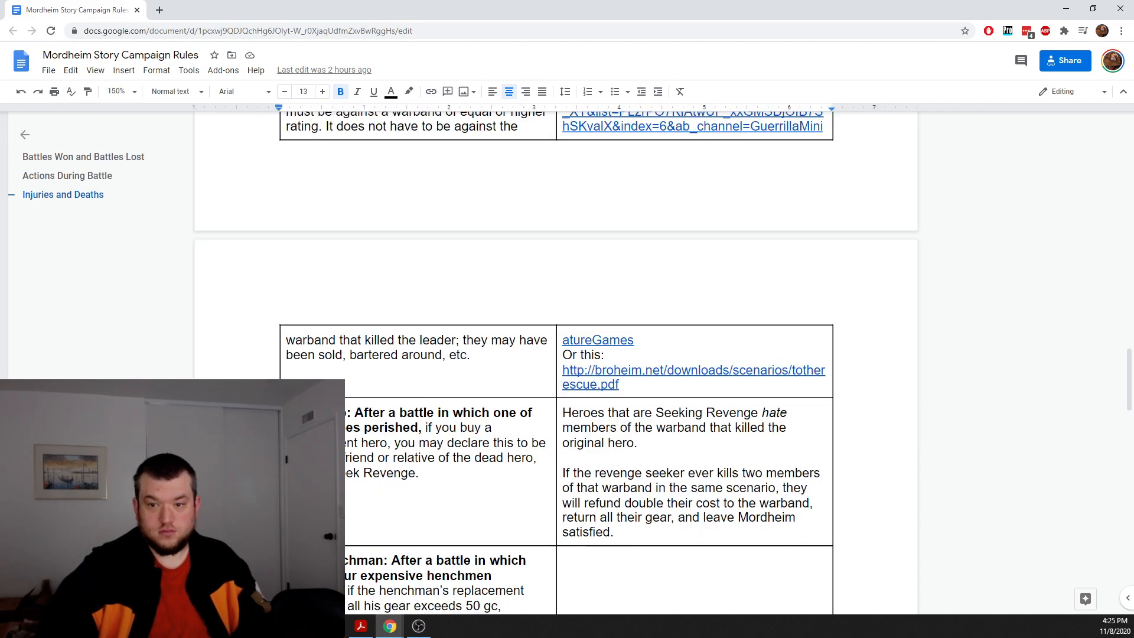
# Step: Look over the rules tables at the enlarged size, from the winning streak rule to the injury entries on the last page
pyautogui.scroll(-3, 252, 370)
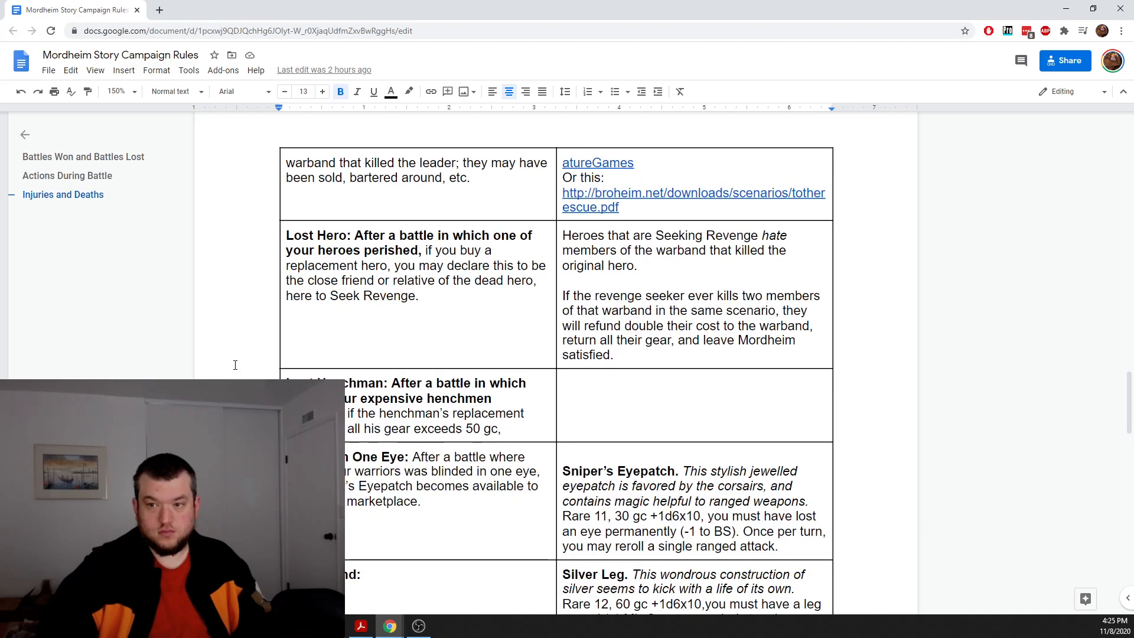
pyautogui.scroll(-1, 235, 365)
pyautogui.scroll(15, 252, 367)
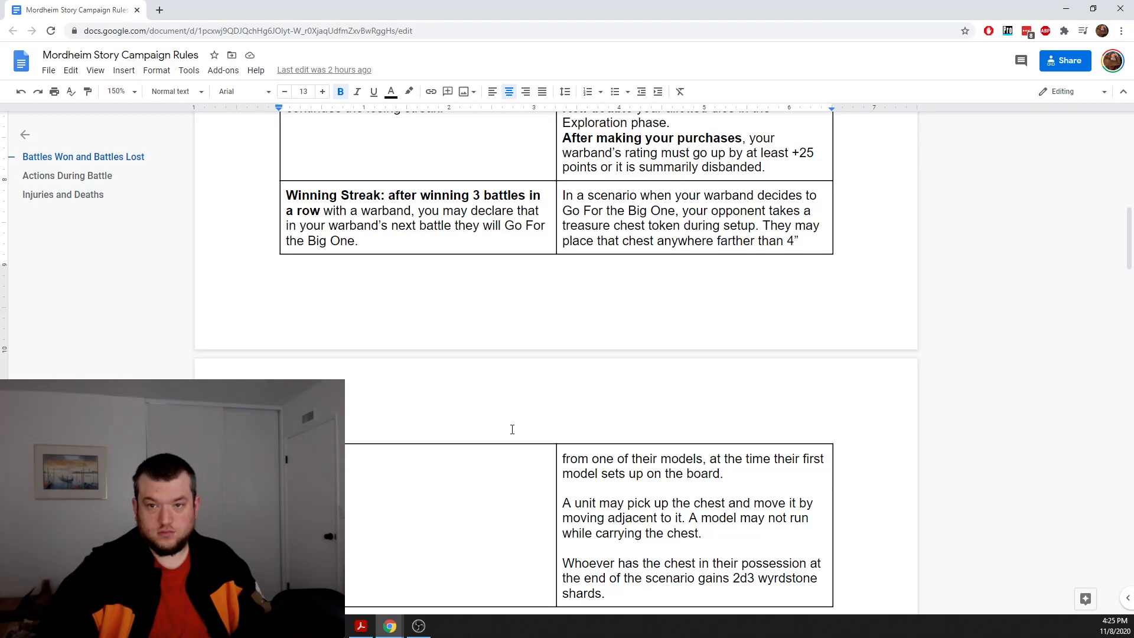
pyautogui.scroll(1, 512, 429)
pyautogui.scroll(-16, 512, 428)
pyautogui.scroll(-6, 487, 417)
pyautogui.scroll(5, 540, 402)
pyautogui.scroll(-4, 540, 401)
pyautogui.scroll(2, 552, 375)
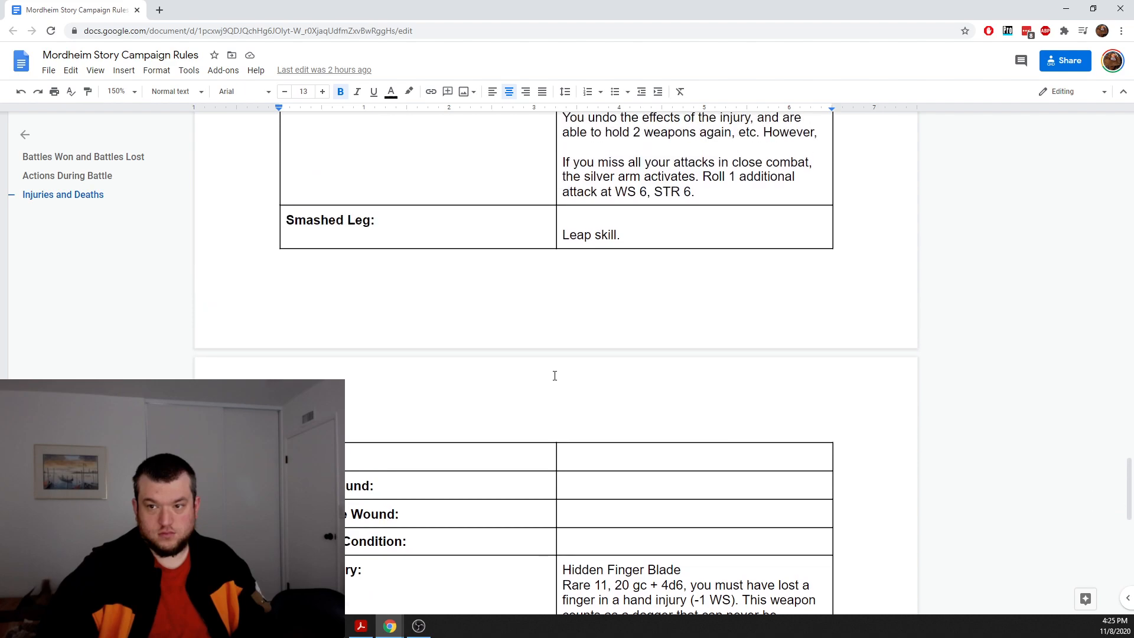
pyautogui.scroll(-1, 554, 376)
pyautogui.click(408, 394)
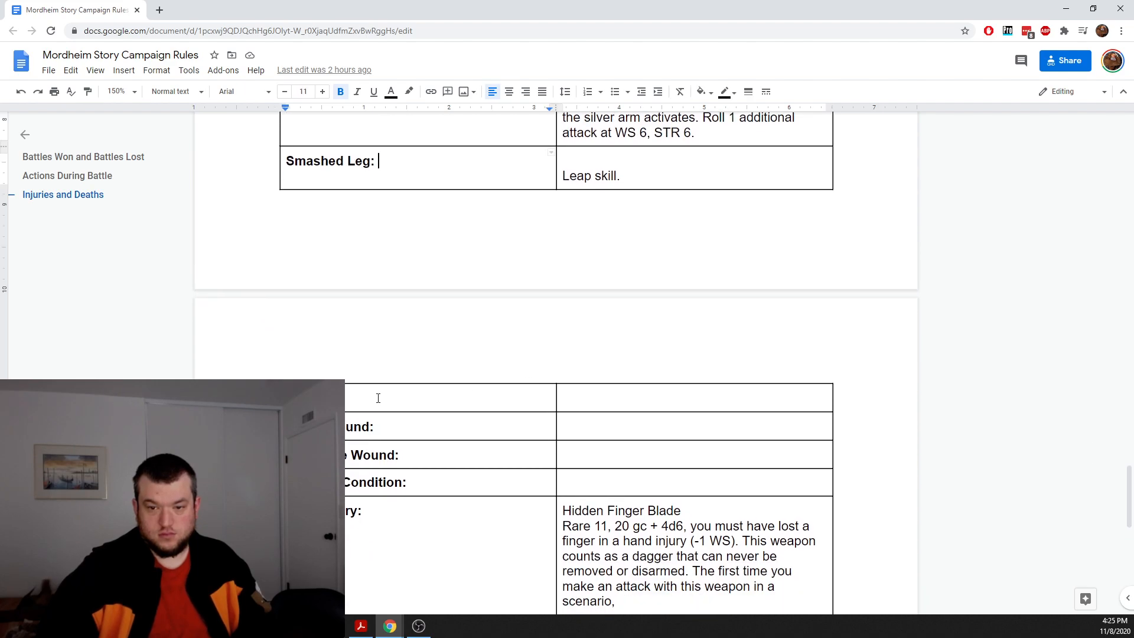
pyautogui.click(415, 448)
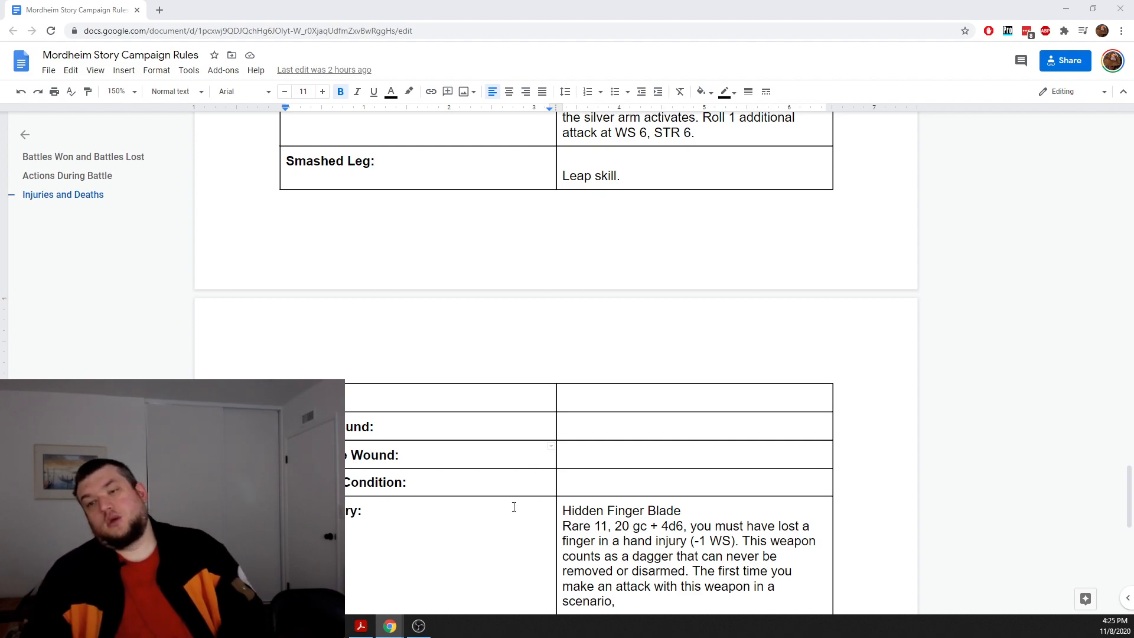
# Step: Remove the blank line above the Sniper's Eyepatch text in the Blinded in One Eye row
pyautogui.scroll(7, 518, 504)
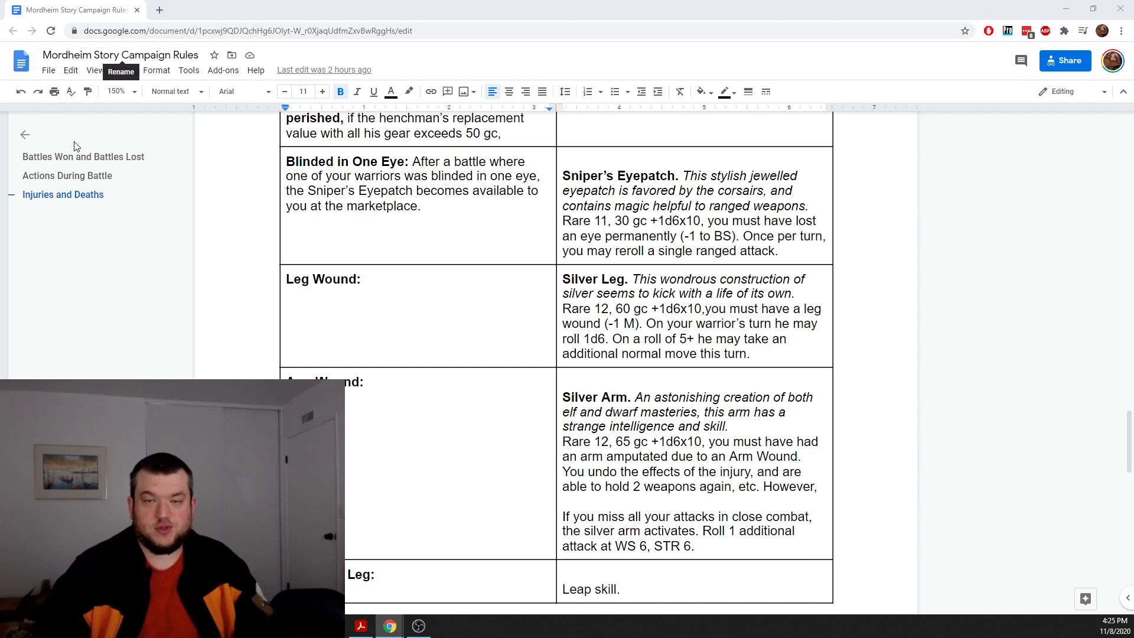
pyautogui.scroll(5, 607, 410)
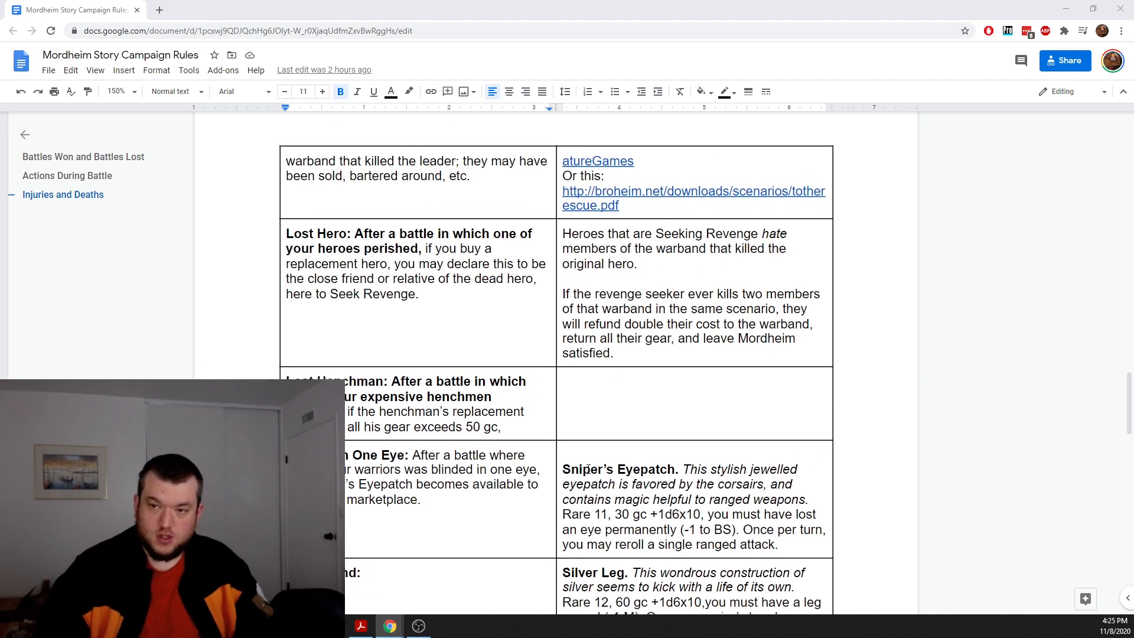
pyautogui.click(571, 451)
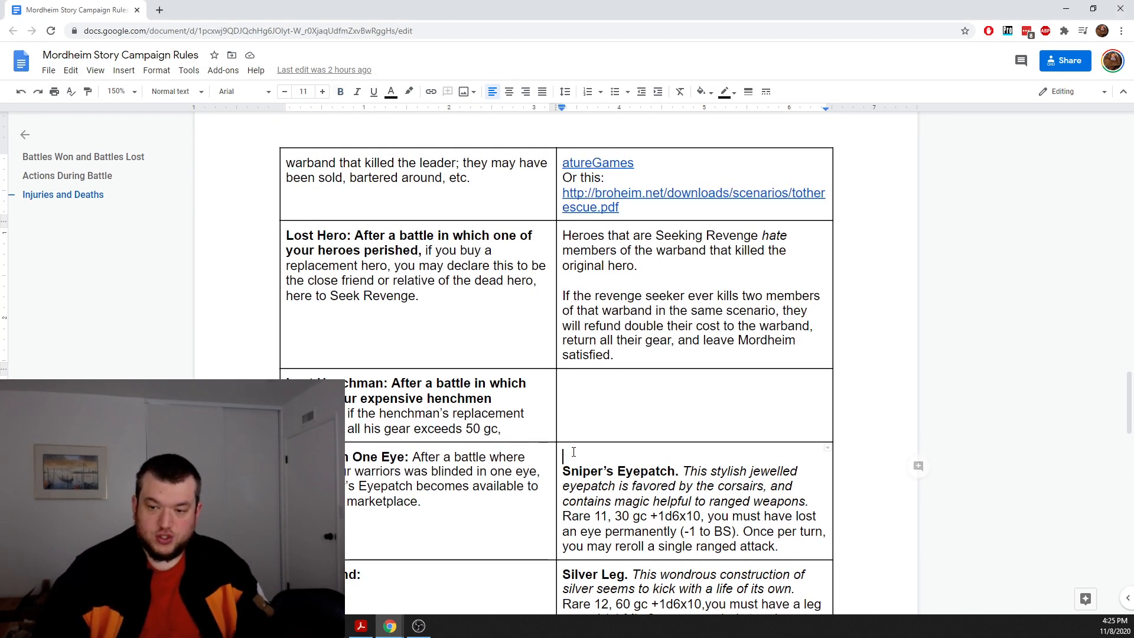
pyautogui.press('Delete')
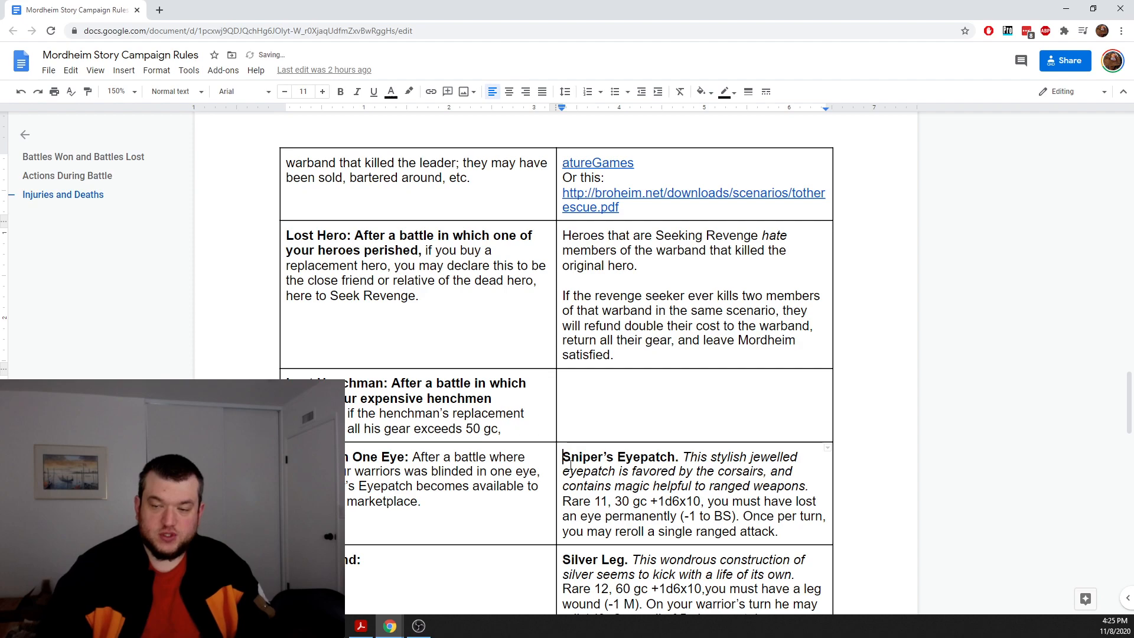
# Step: Review the Injuries and Deaths table from the Lost Leader entry to its last row
pyautogui.click(626, 412)
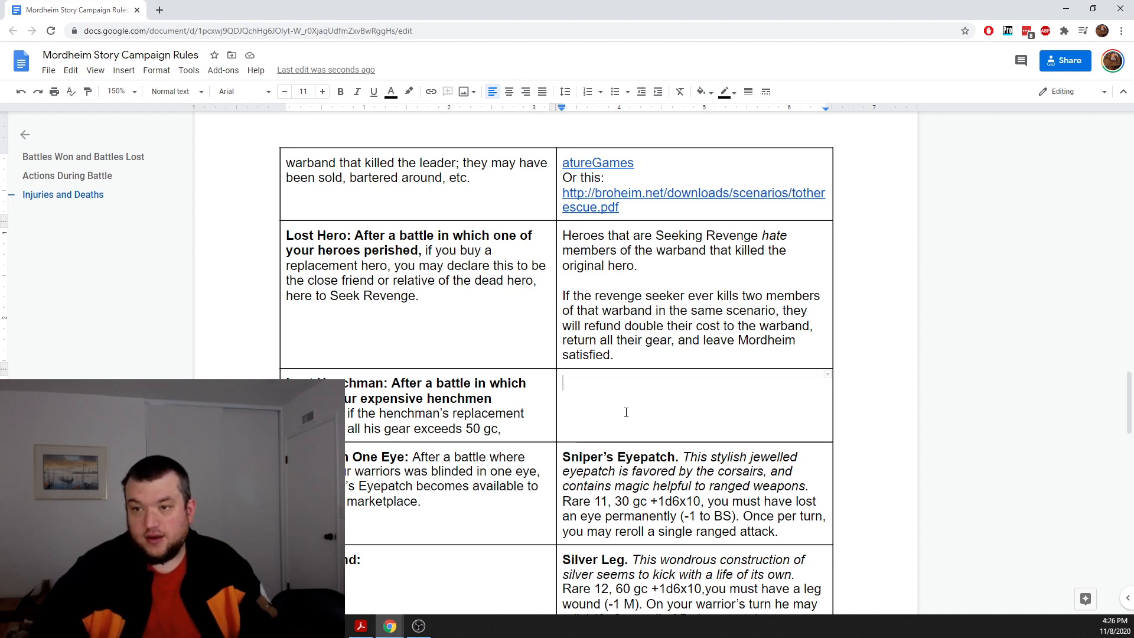
pyautogui.scroll(5, 652, 561)
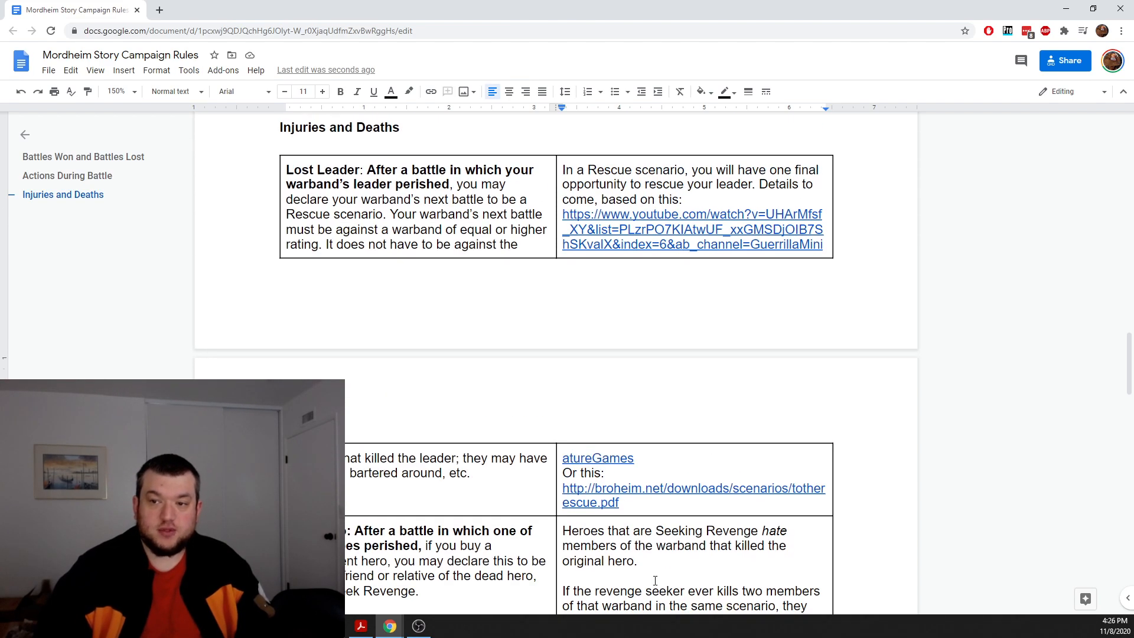
pyautogui.scroll(4, 655, 581)
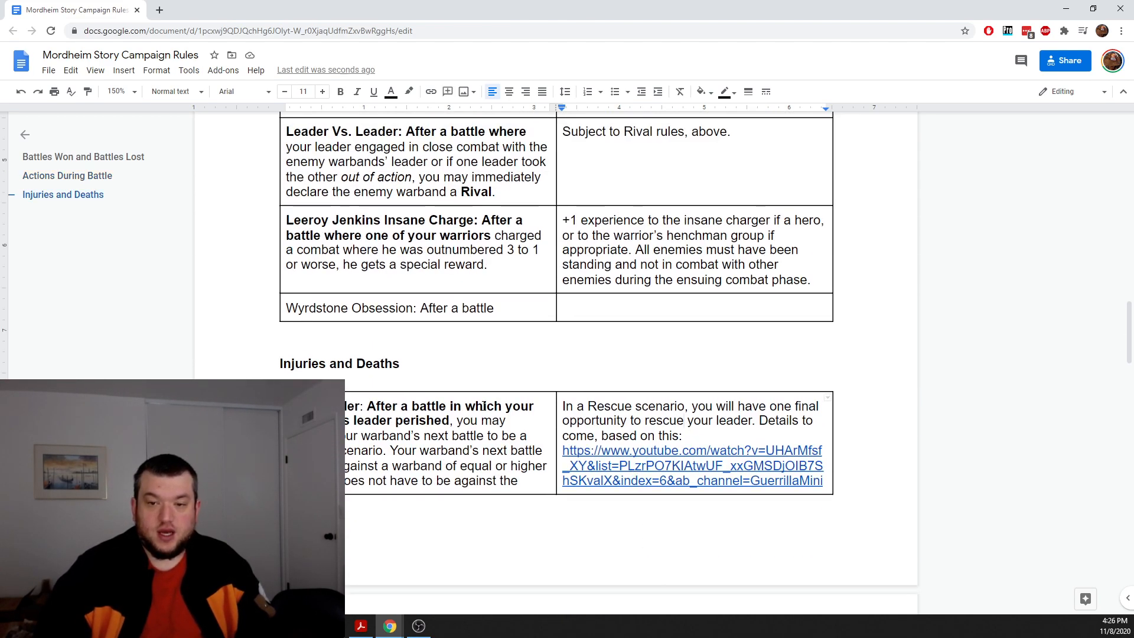
pyautogui.scroll(-3, 405, 472)
pyautogui.scroll(-14, 405, 472)
pyautogui.scroll(-10, 405, 472)
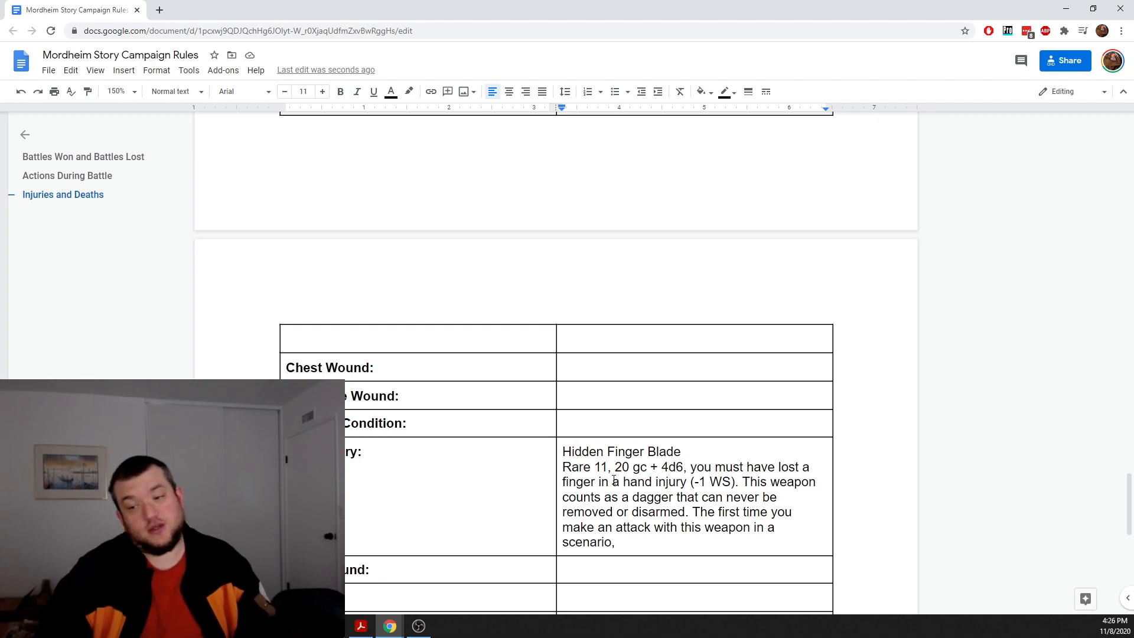
pyautogui.scroll(-2, 612, 480)
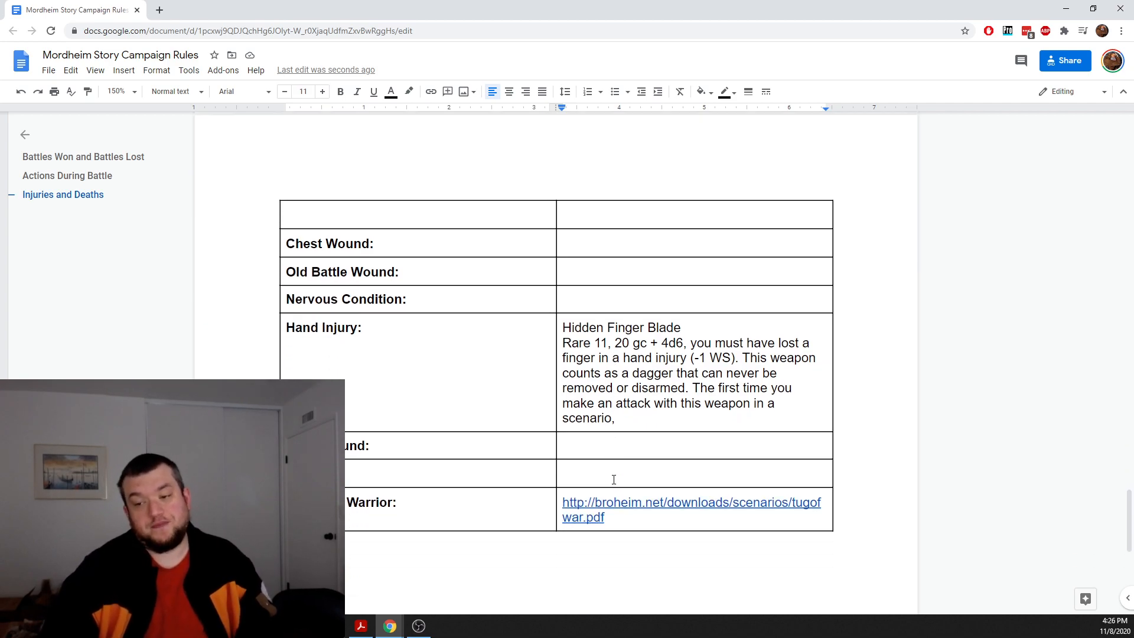
pyautogui.scroll(-1, 613, 479)
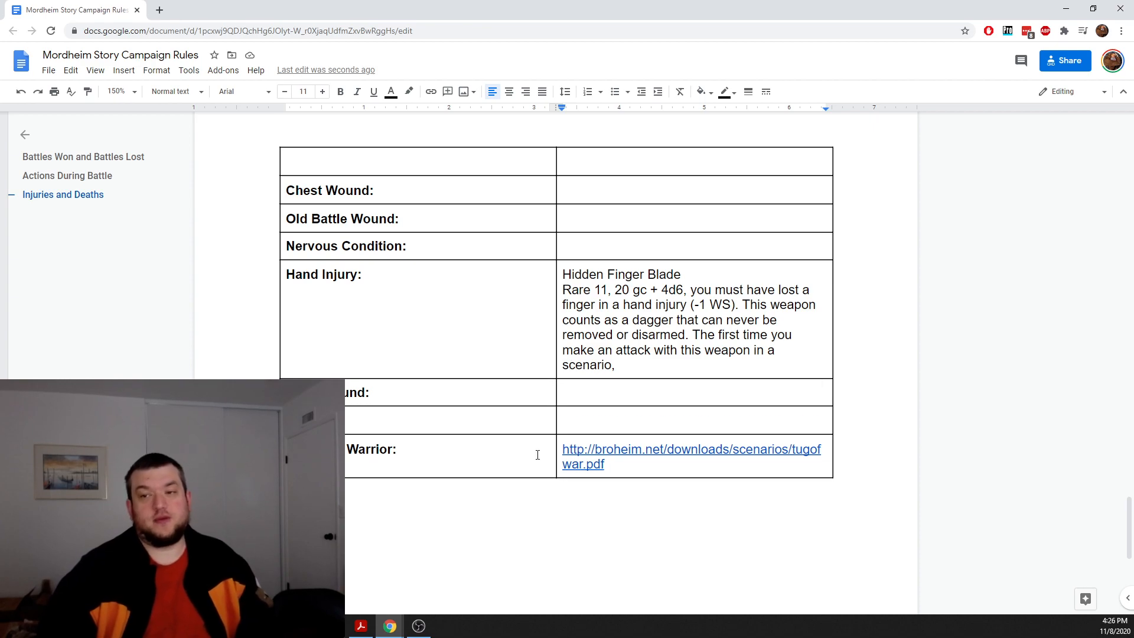
# Step: Skim all sections of the rules document from the last page back to the title
pyautogui.scroll(9, 539, 450)
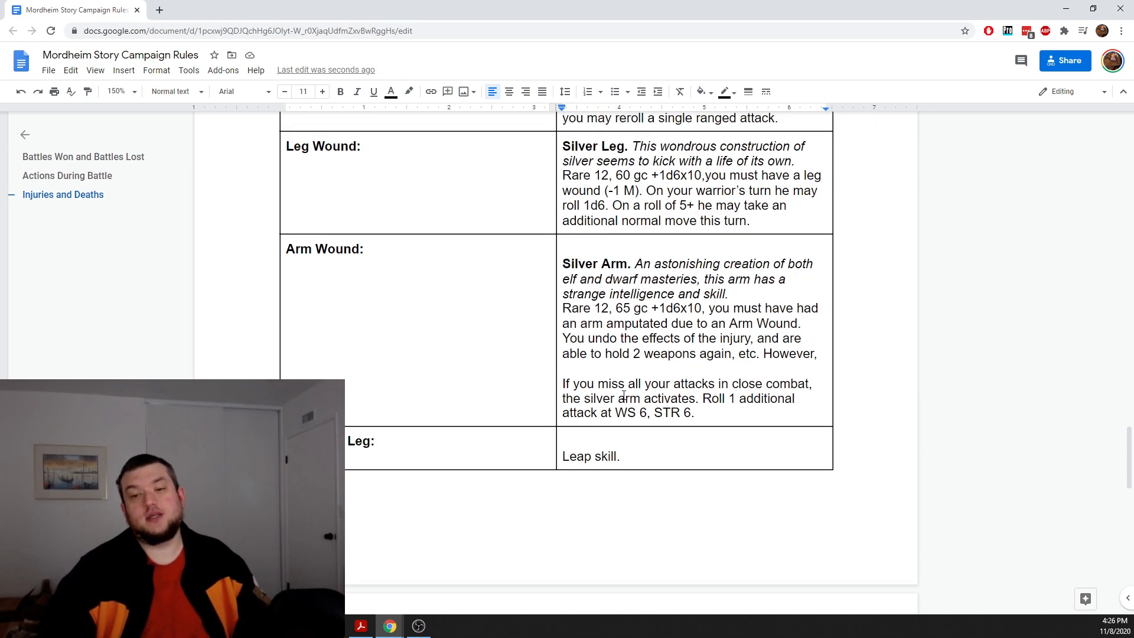
pyautogui.scroll(4, 630, 480)
pyautogui.scroll(6, 630, 480)
pyautogui.scroll(8, 629, 484)
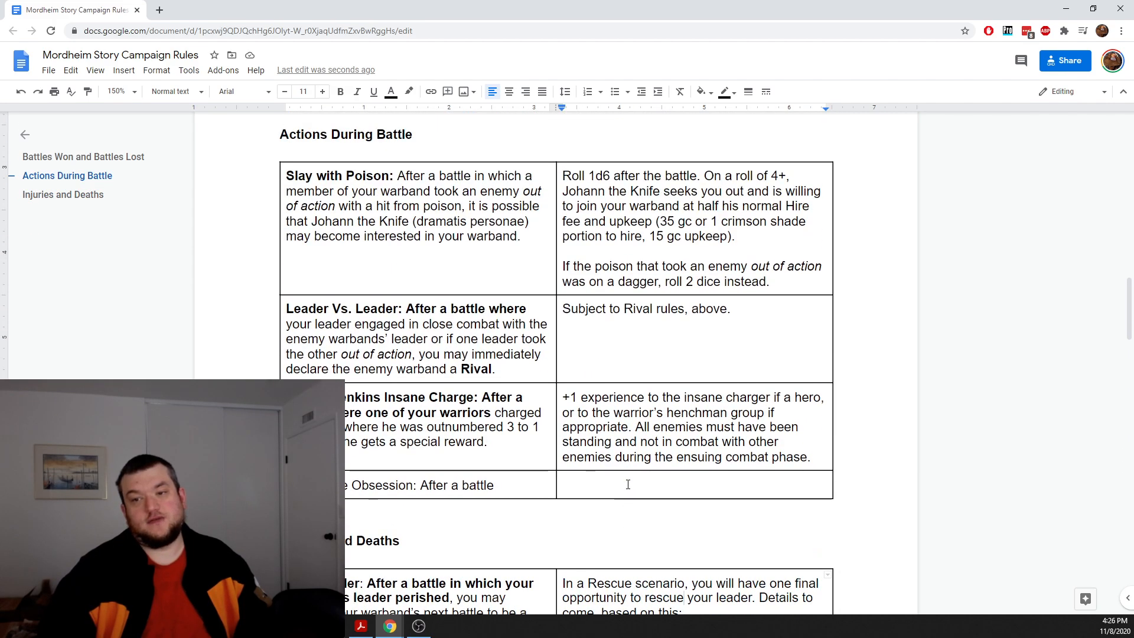
pyautogui.scroll(12, 628, 484)
pyautogui.scroll(-20, 624, 481)
pyautogui.scroll(-15, 617, 481)
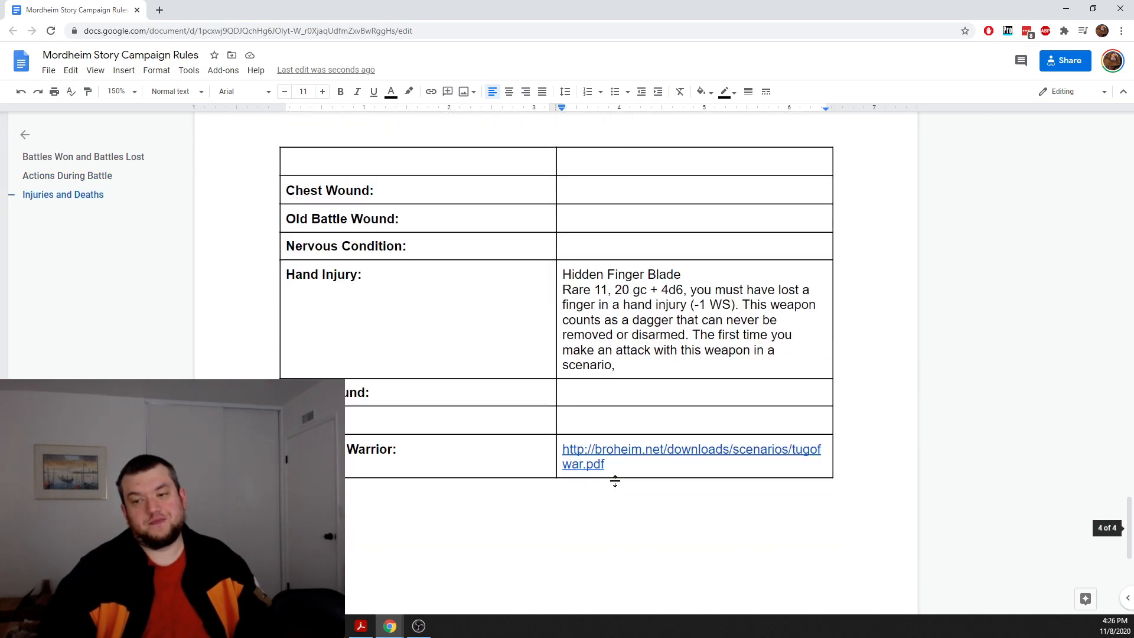
pyautogui.scroll(20, 615, 481)
pyautogui.scroll(15, 616, 481)
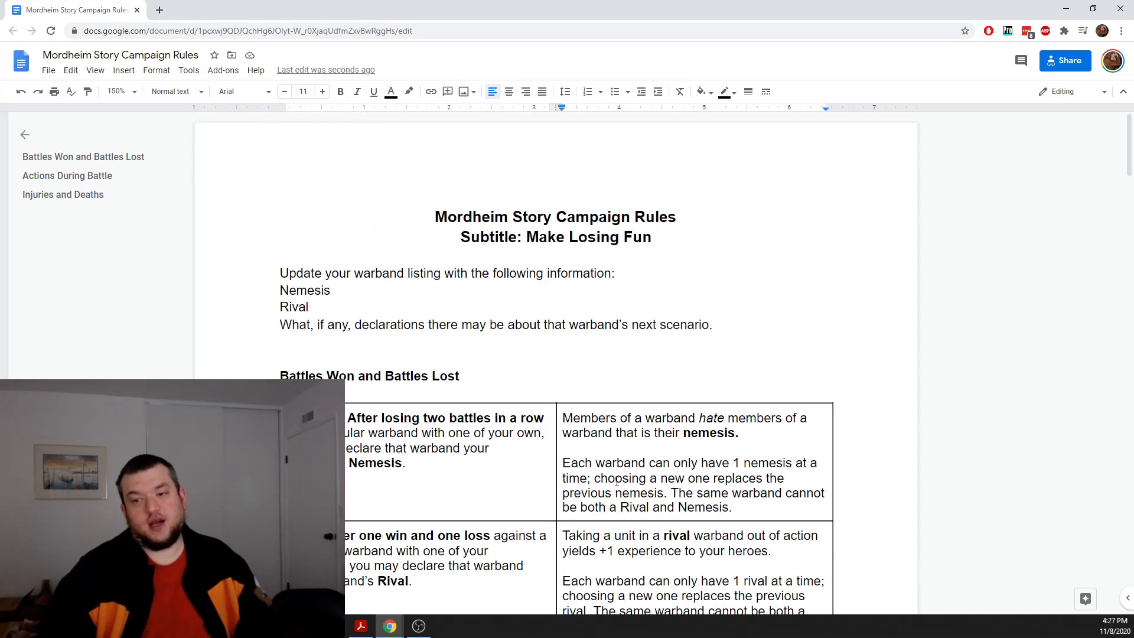
# Step: Look over the Battles Won and Battles Lost table down to the Winning Streak entry and return to the title
pyautogui.click(646, 432)
pyautogui.scroll(-5, 708, 433)
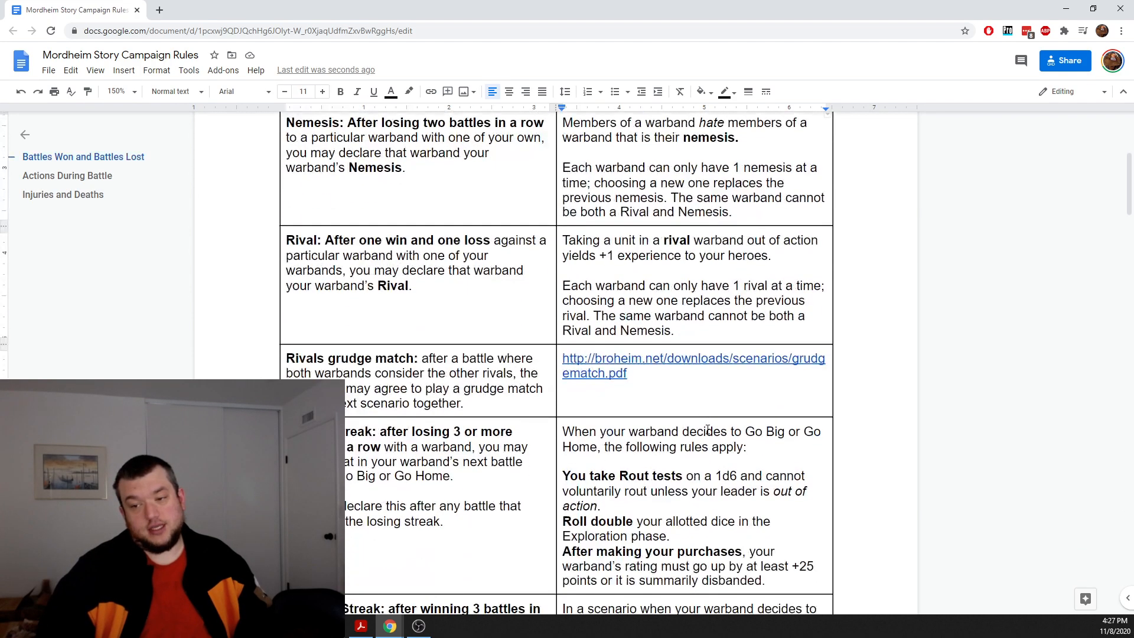
pyautogui.scroll(-4, 707, 429)
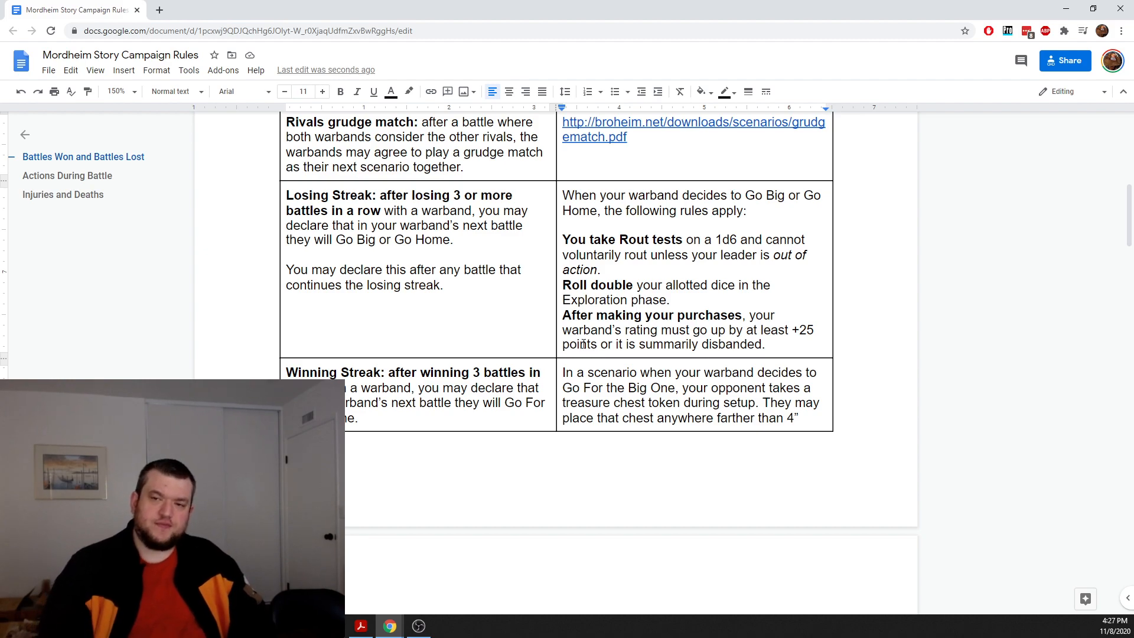
pyautogui.scroll(10, 537, 413)
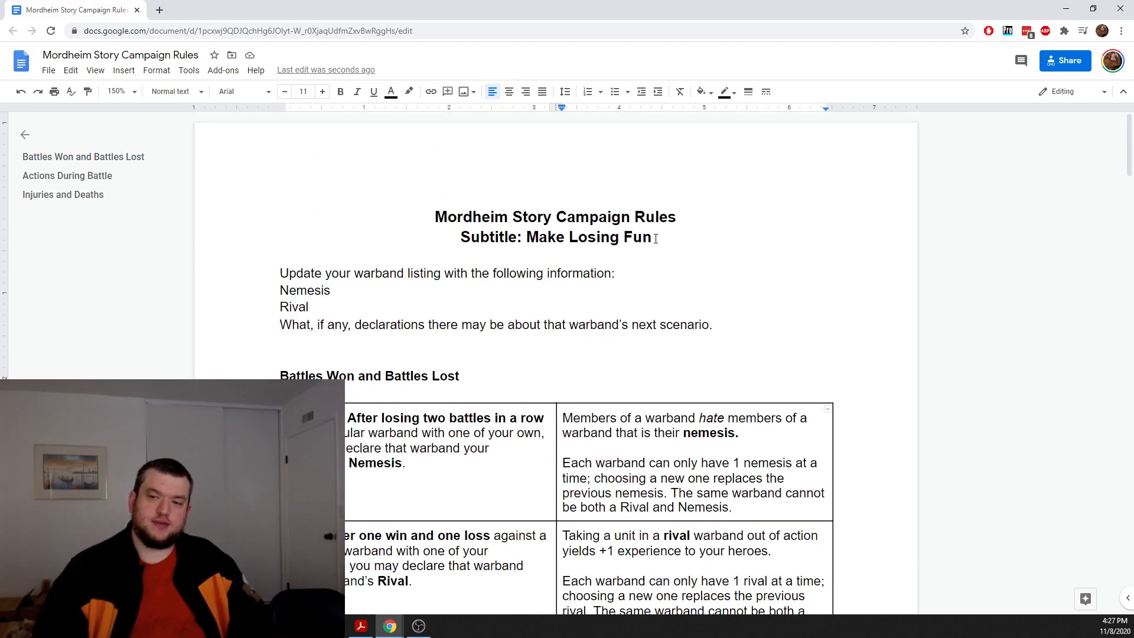
# Step: Highlight the line "Subtitle: Make Losing Fun" to point it out, and clear the selection
pyautogui.moveTo(664, 239); pyautogui.dragTo(420, 236)
pyautogui.click(525, 273)
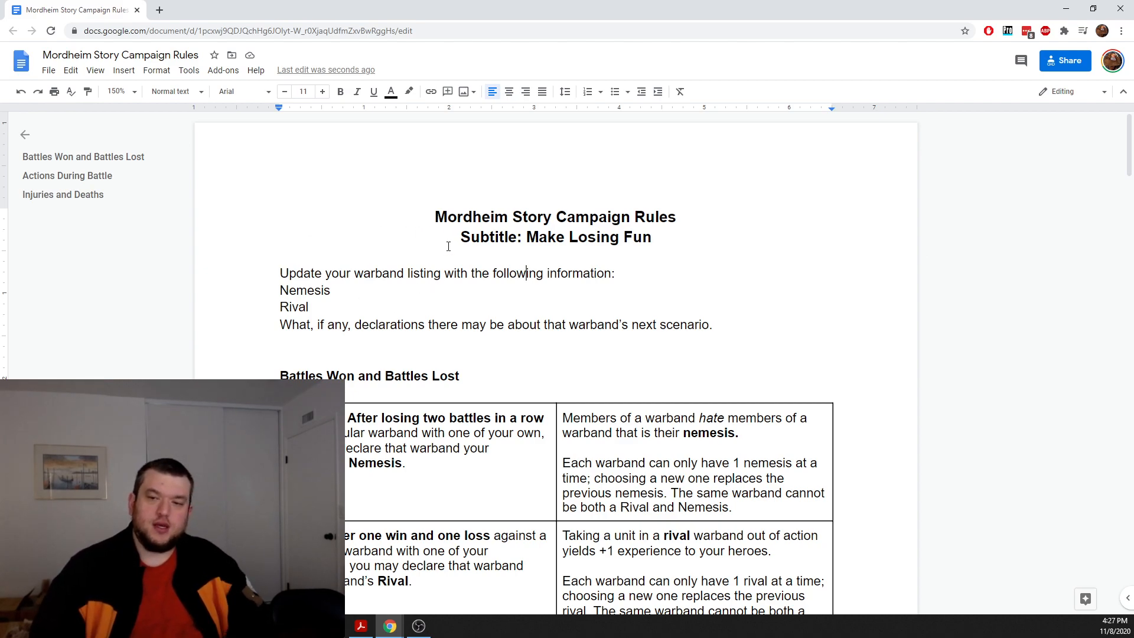
pyautogui.moveTo(471, 238); pyautogui.dragTo(642, 239)
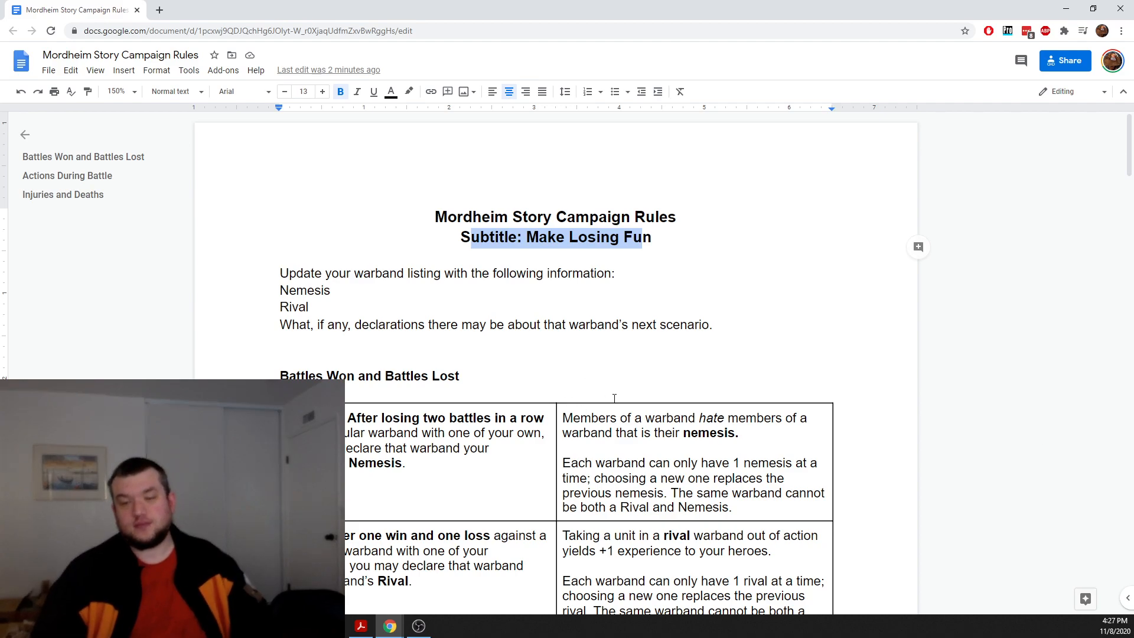
pyautogui.click(312, 273)
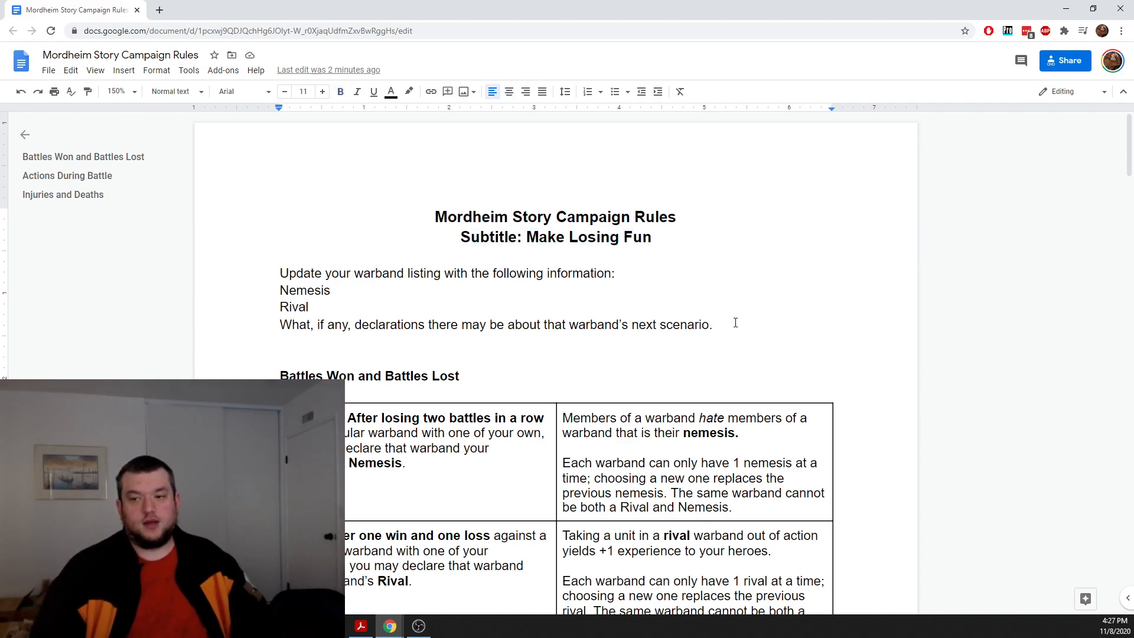
# Step: Read through the Battles Won and Battles Lost rules and continue to the Actions During Battle table
pyautogui.click(473, 385)
pyautogui.click(651, 498)
pyautogui.scroll(-2, 650, 498)
pyautogui.scroll(-3, 645, 498)
pyautogui.click(649, 511)
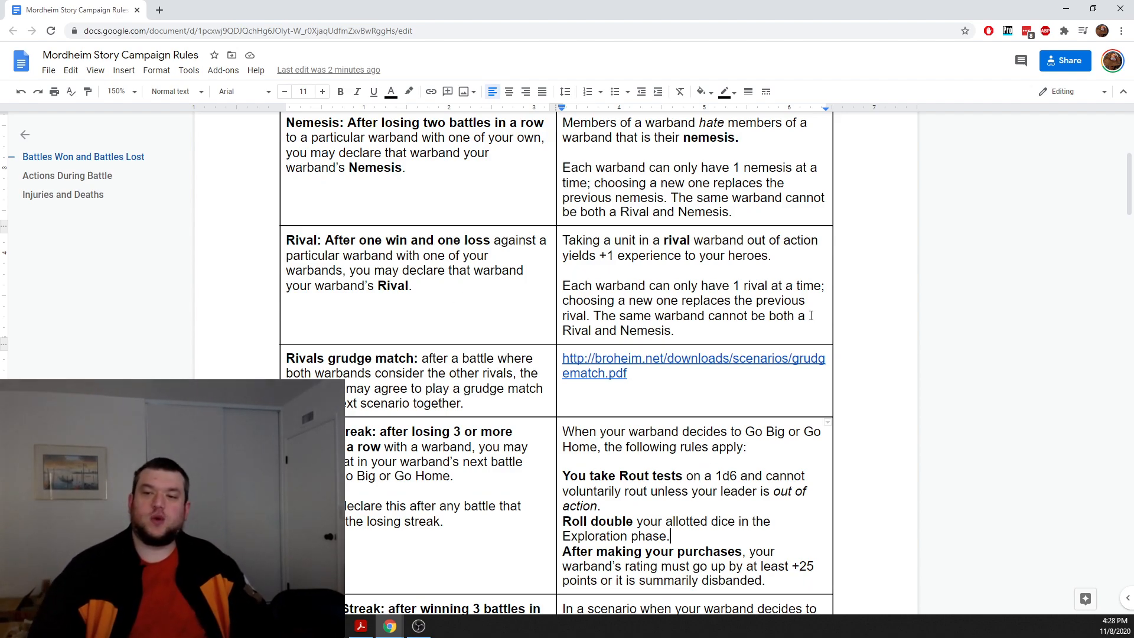
pyautogui.scroll(-3, 733, 317)
pyautogui.scroll(-7, 733, 317)
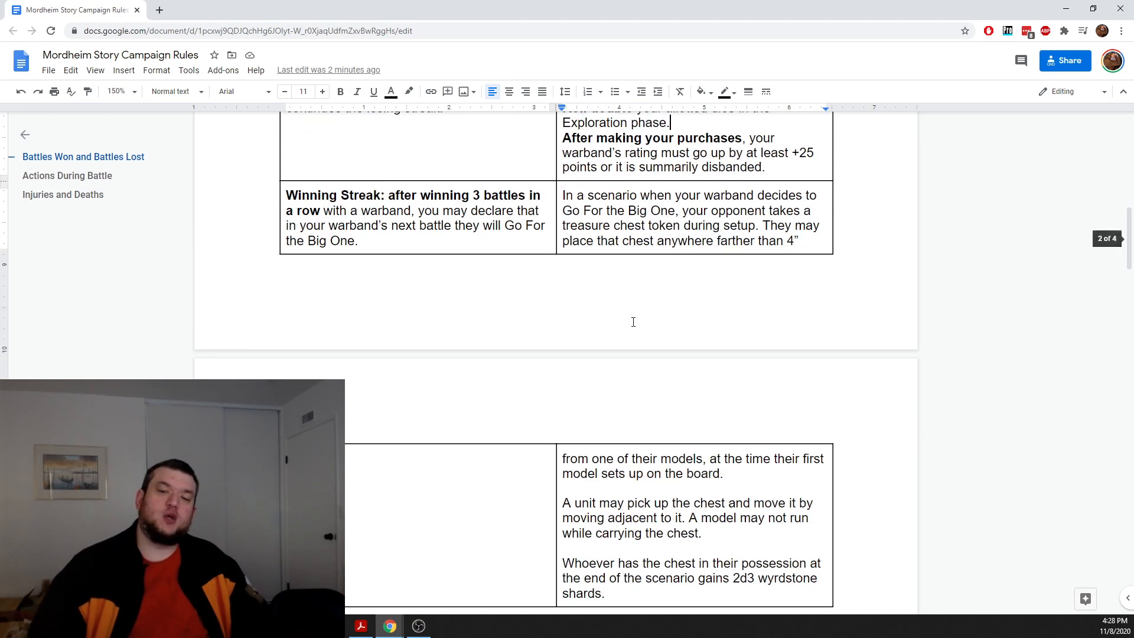
pyautogui.scroll(-3, 633, 322)
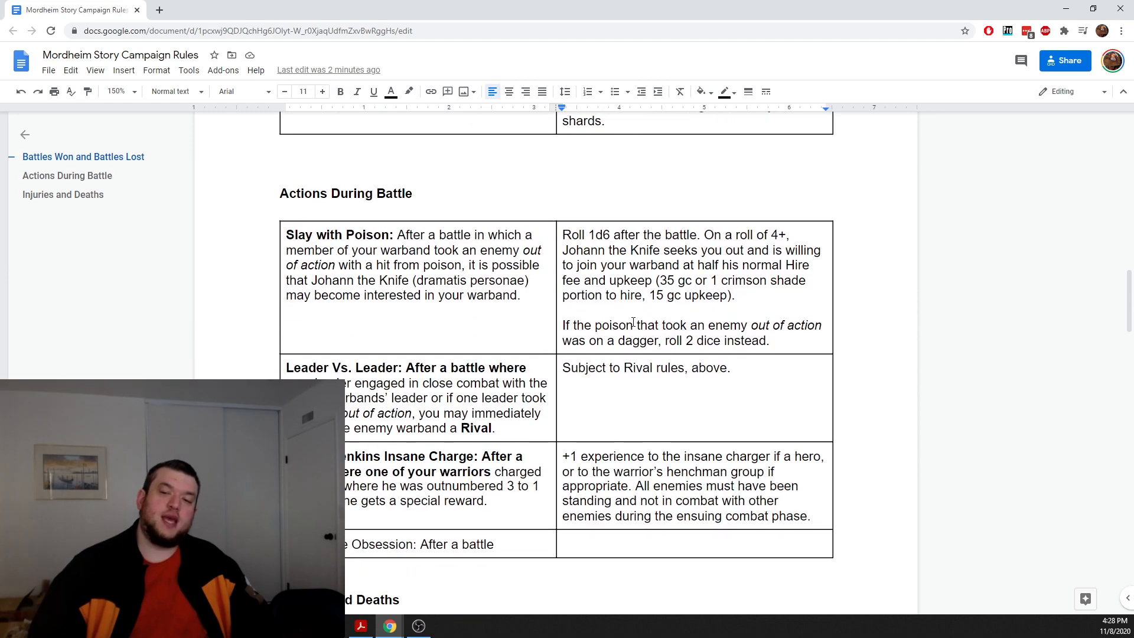
pyautogui.scroll(-1, 633, 322)
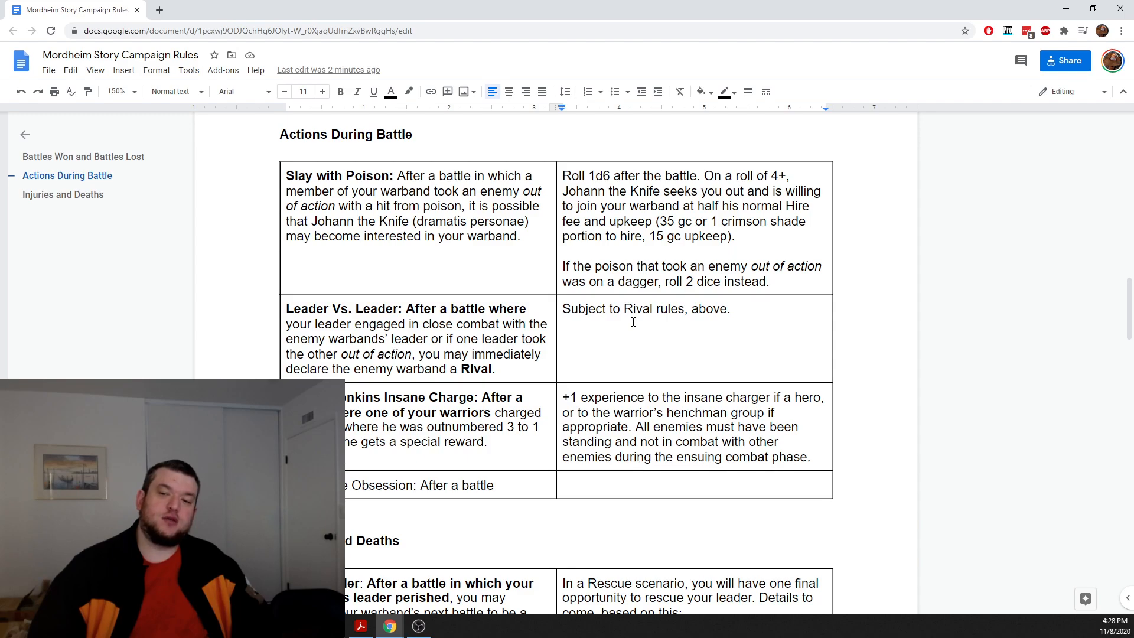
# Step: Skim the rules from the title through the Battles Won and Battles Lost and Actions During Battle tables to Injuries and Deaths
pyautogui.scroll(18, 633, 322)
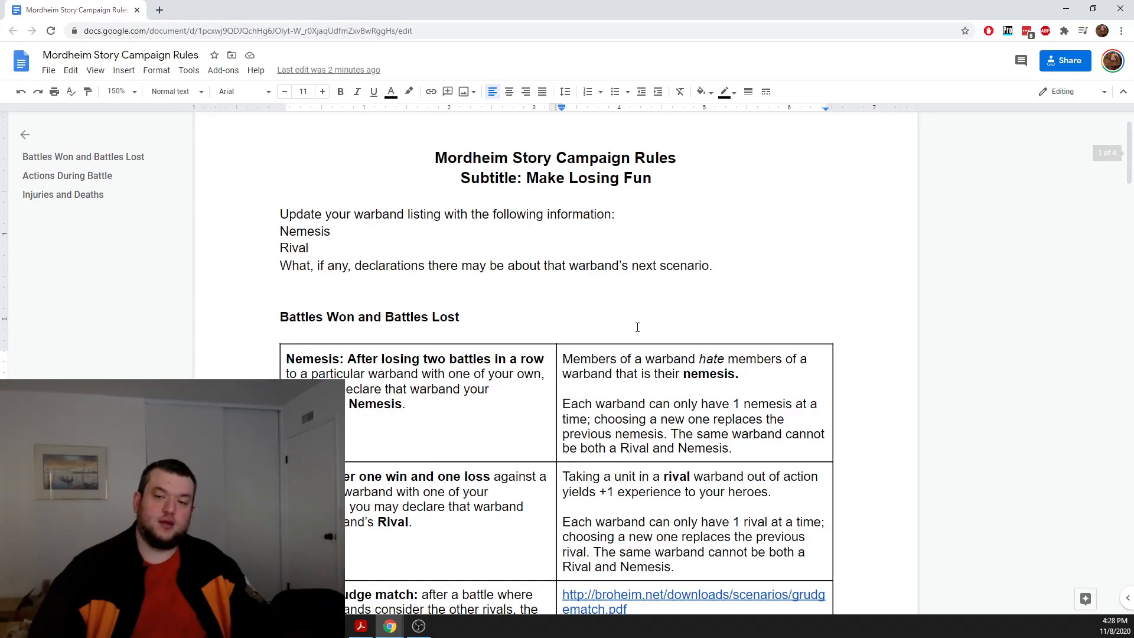
pyautogui.scroll(-18, 637, 328)
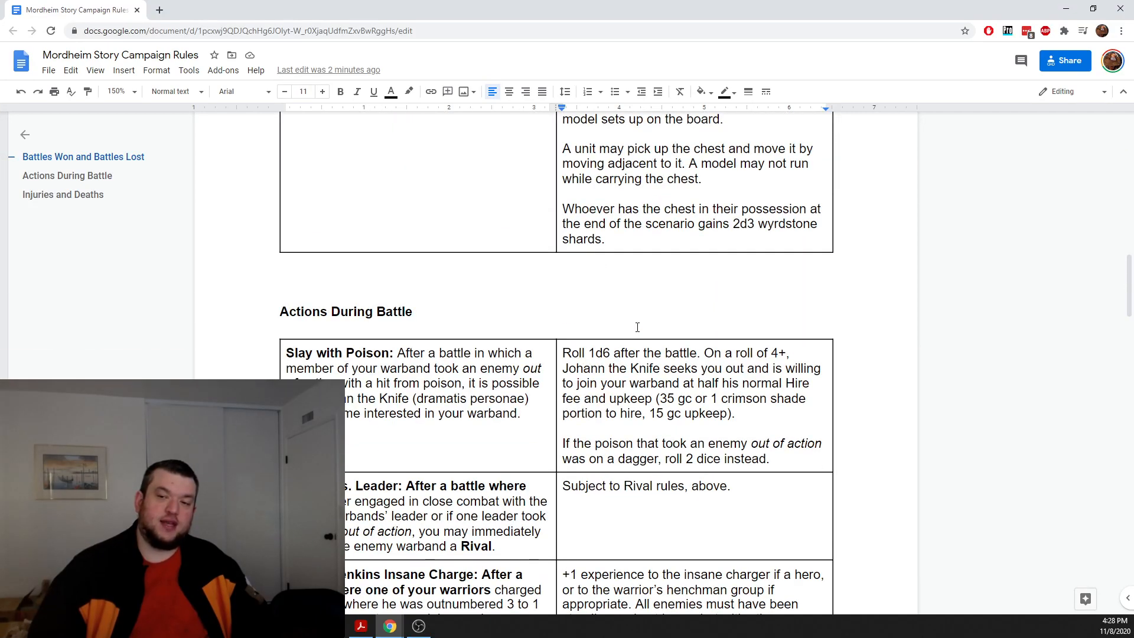
pyautogui.scroll(-2, 637, 327)
pyautogui.scroll(8, 629, 325)
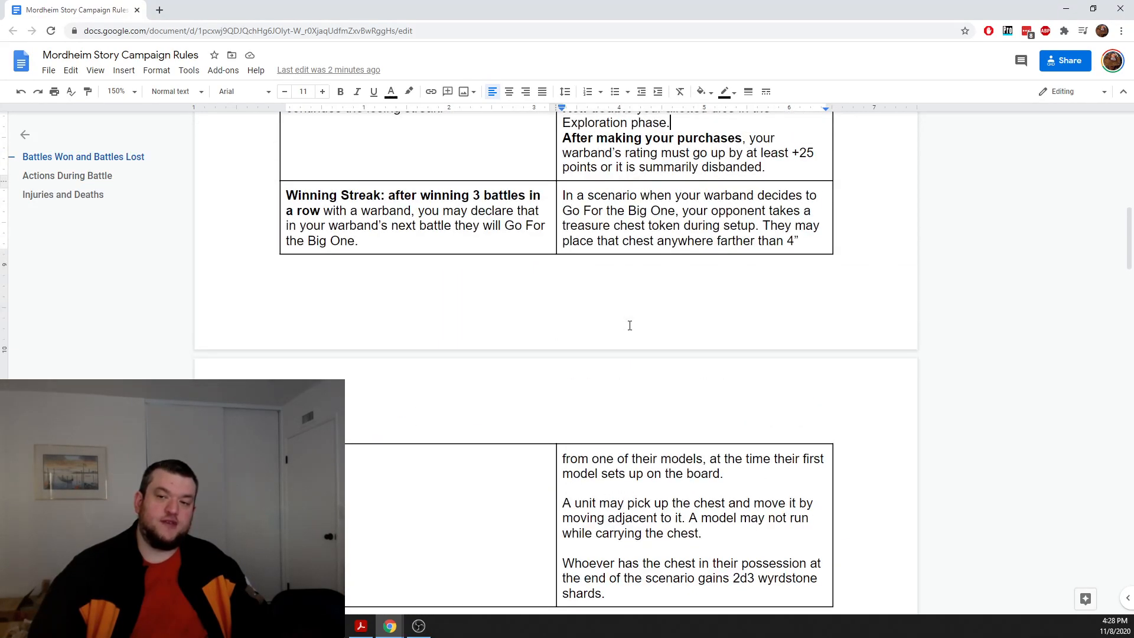
pyautogui.scroll(-15, 629, 325)
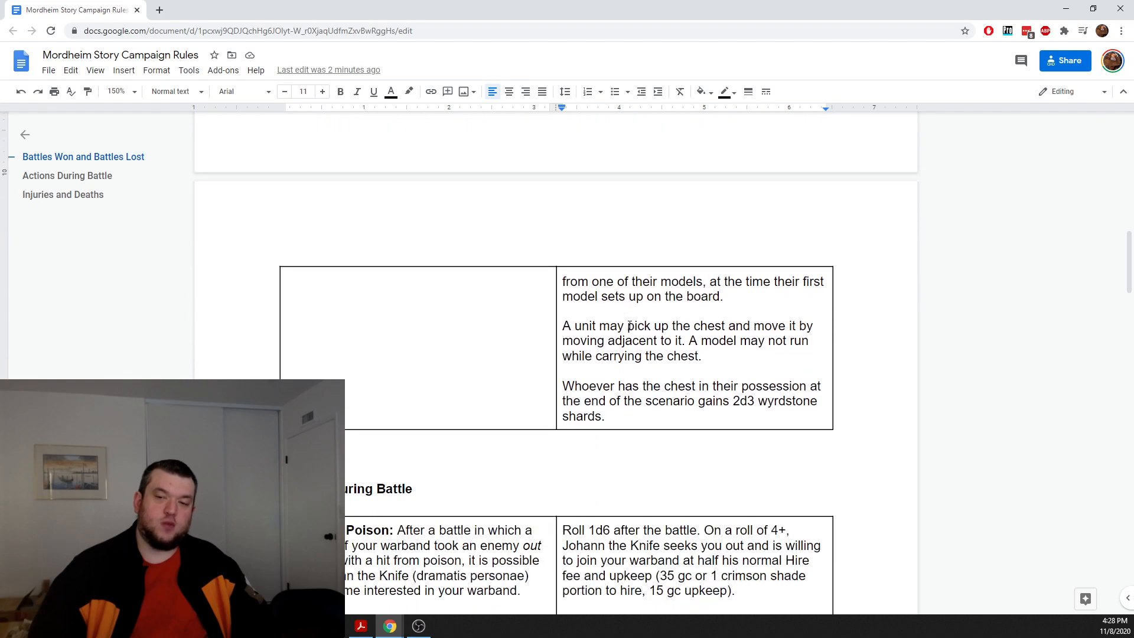
pyautogui.scroll(-6, 629, 325)
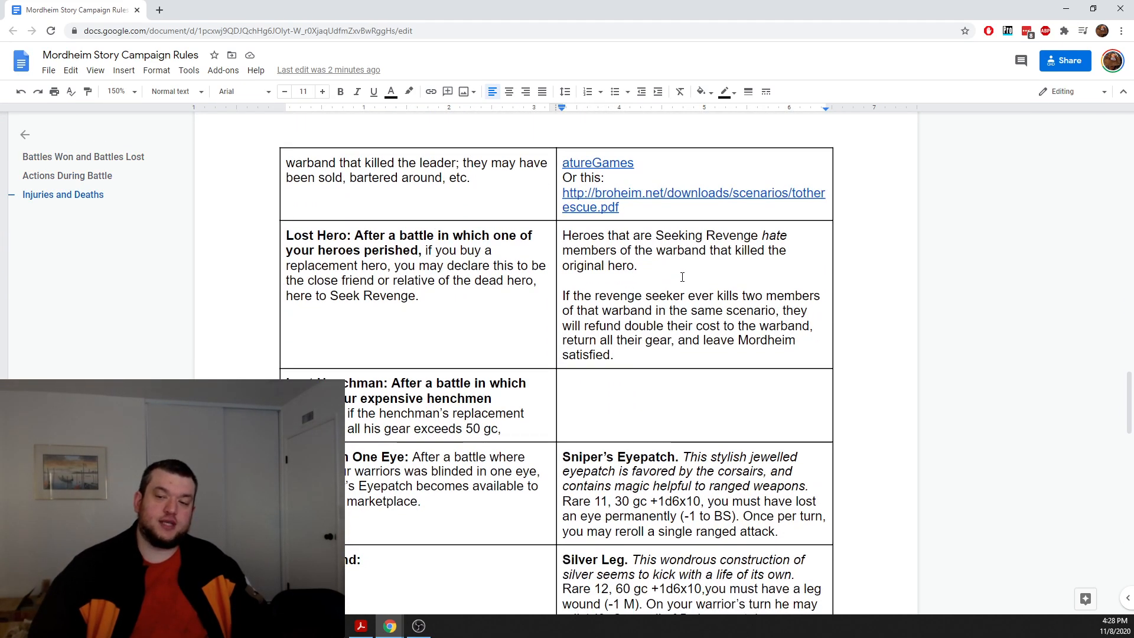
# Step: Review the Lost Hero, Lost Henchman and Sniper's Eyepatch entries in the Injuries and Deaths table
pyautogui.click(681, 276)
pyautogui.click(681, 265)
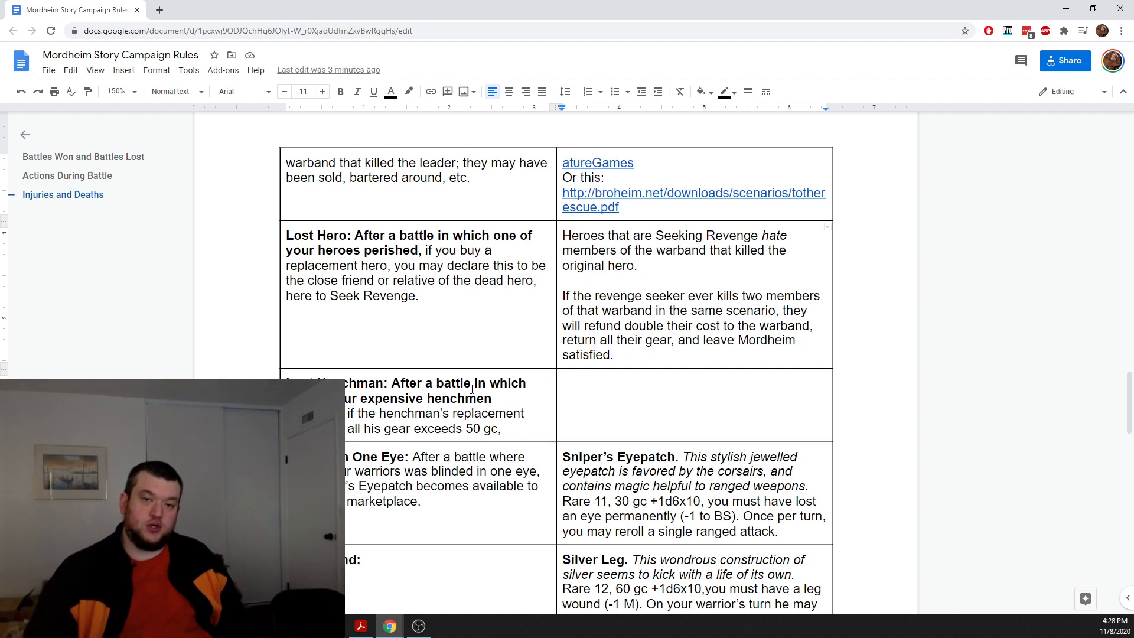
pyautogui.click(505, 434)
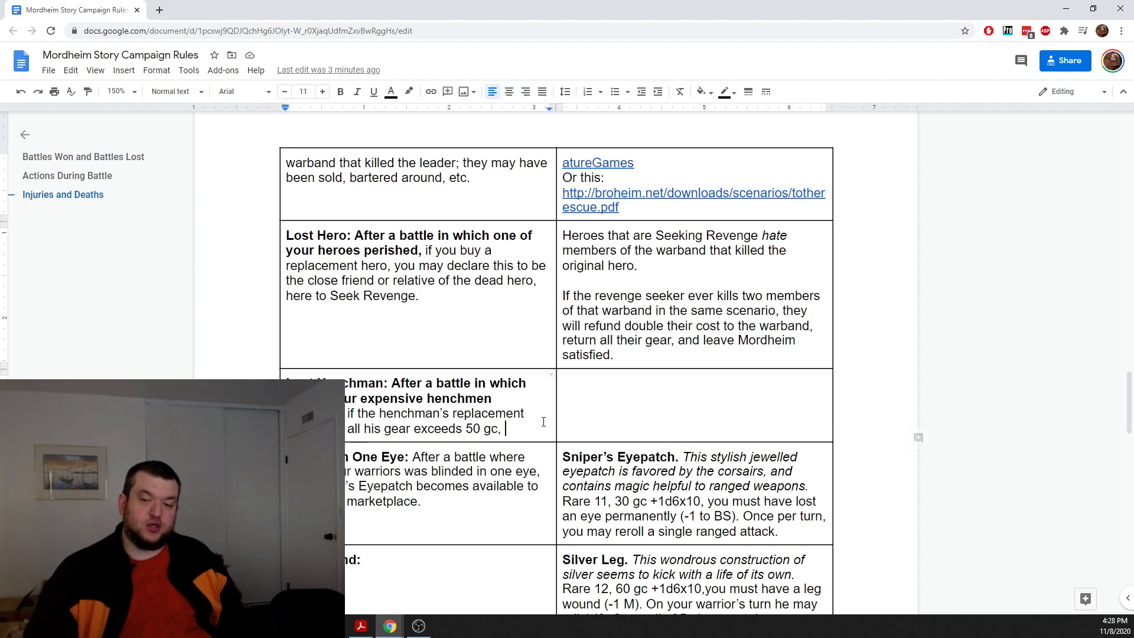
pyautogui.click(541, 413)
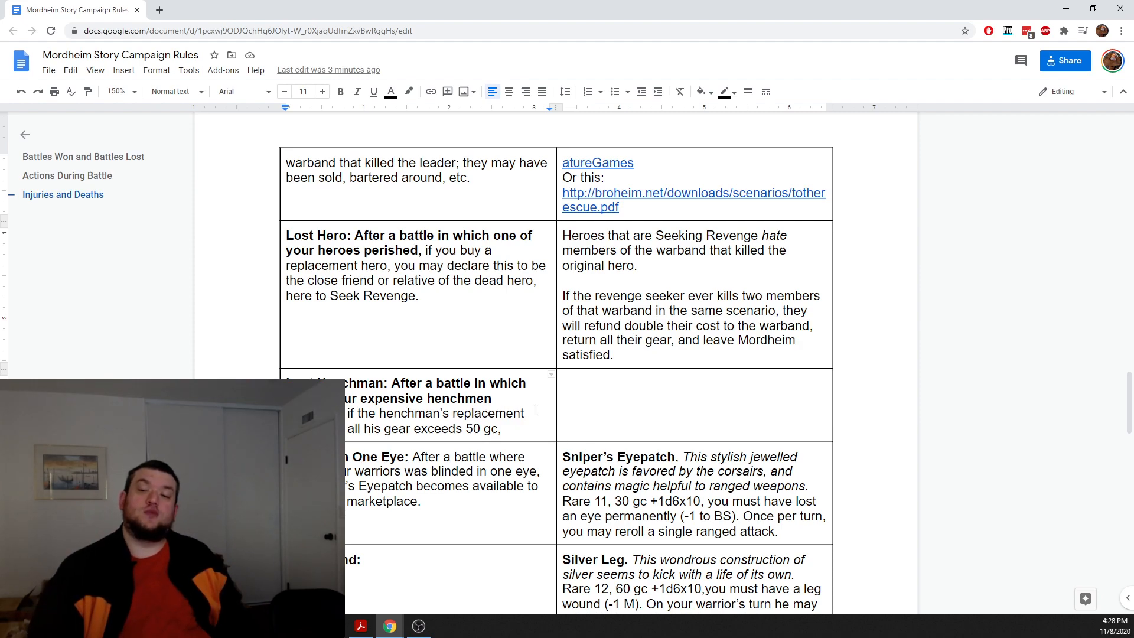
pyautogui.click(641, 500)
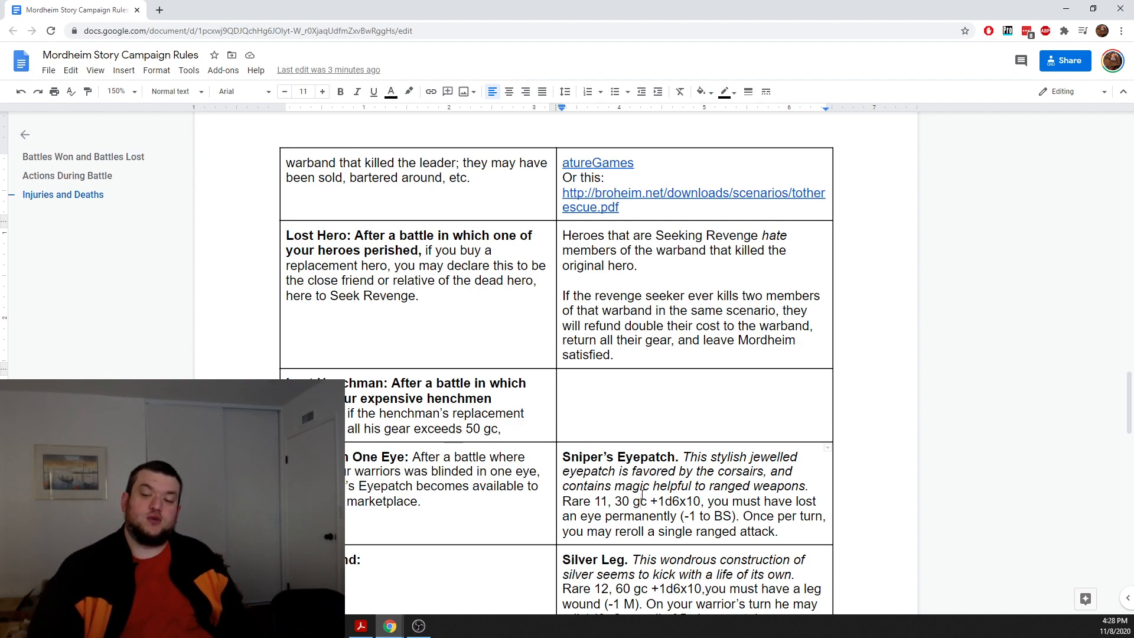
pyautogui.click(742, 516)
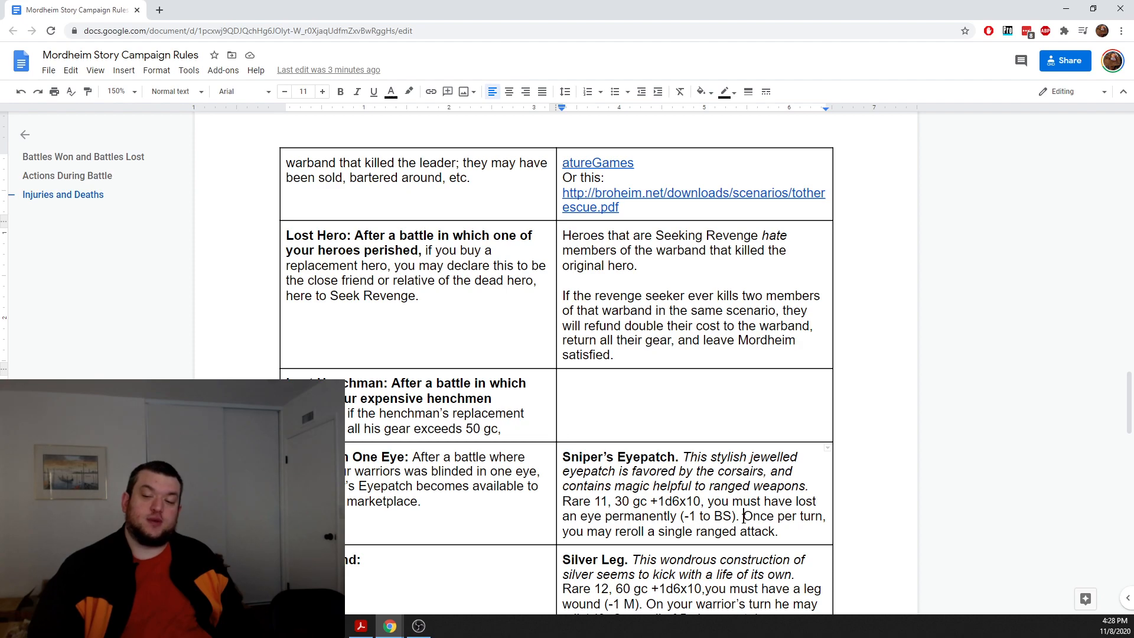
pyautogui.scroll(-2, 711, 460)
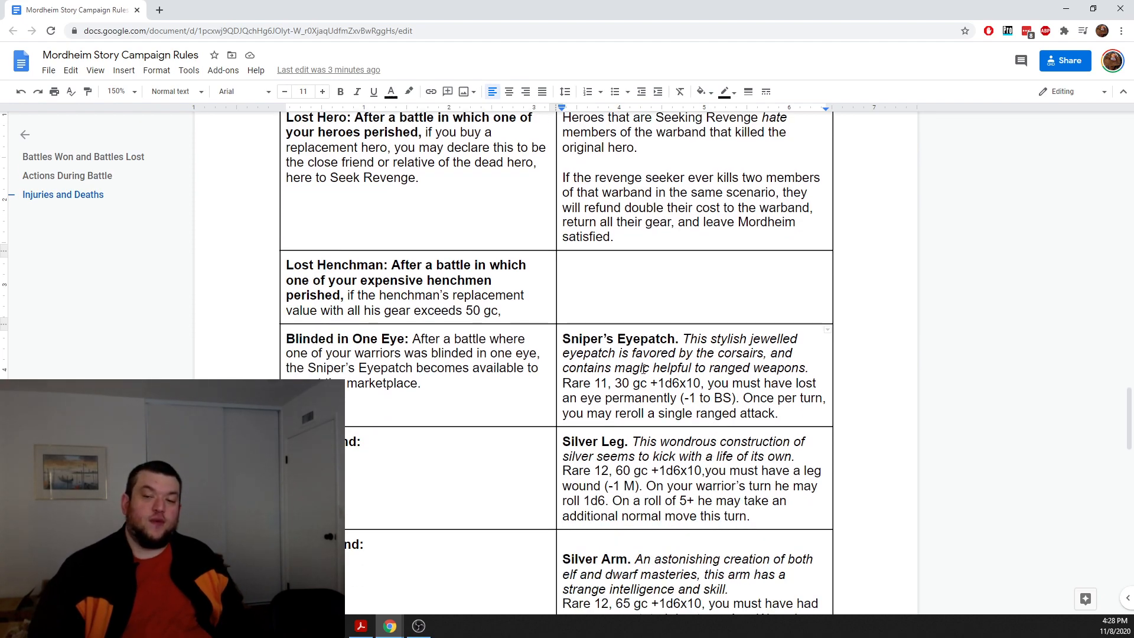
# Step: Look over the Blinded in One Eye entry and continue to the Leg Wound and Arm Wound rows
pyautogui.click(468, 384)
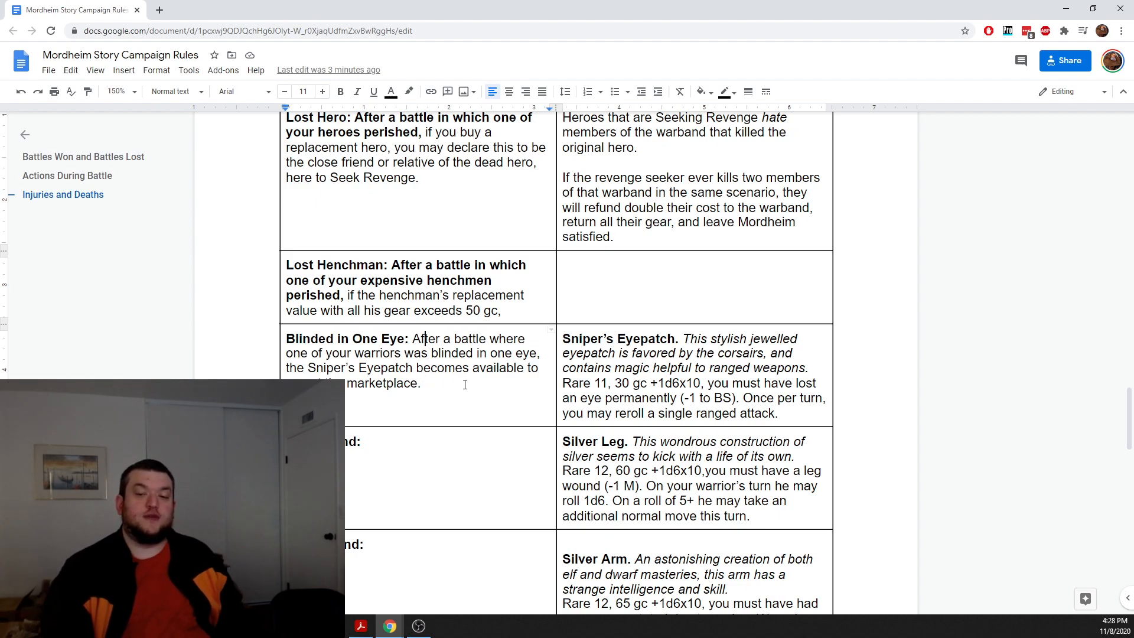
pyautogui.press('Up')
pyautogui.press('Up')
pyautogui.press('Up')
pyautogui.press('Up')
pyautogui.press('Up')
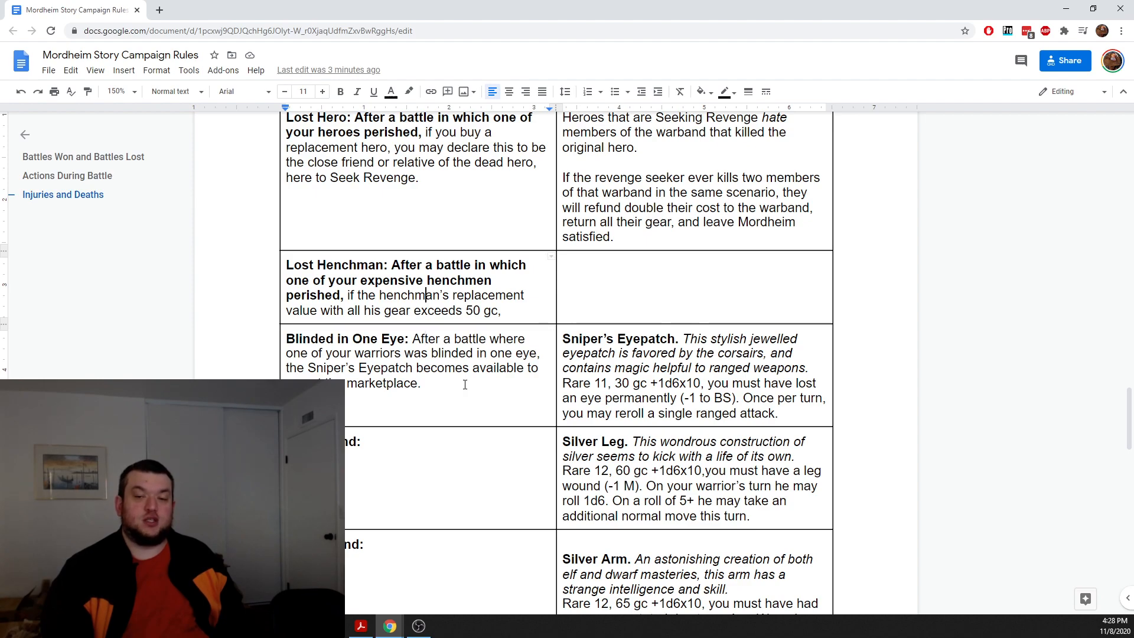
pyautogui.press('Down')
pyautogui.press('Down')
pyautogui.press('Down')
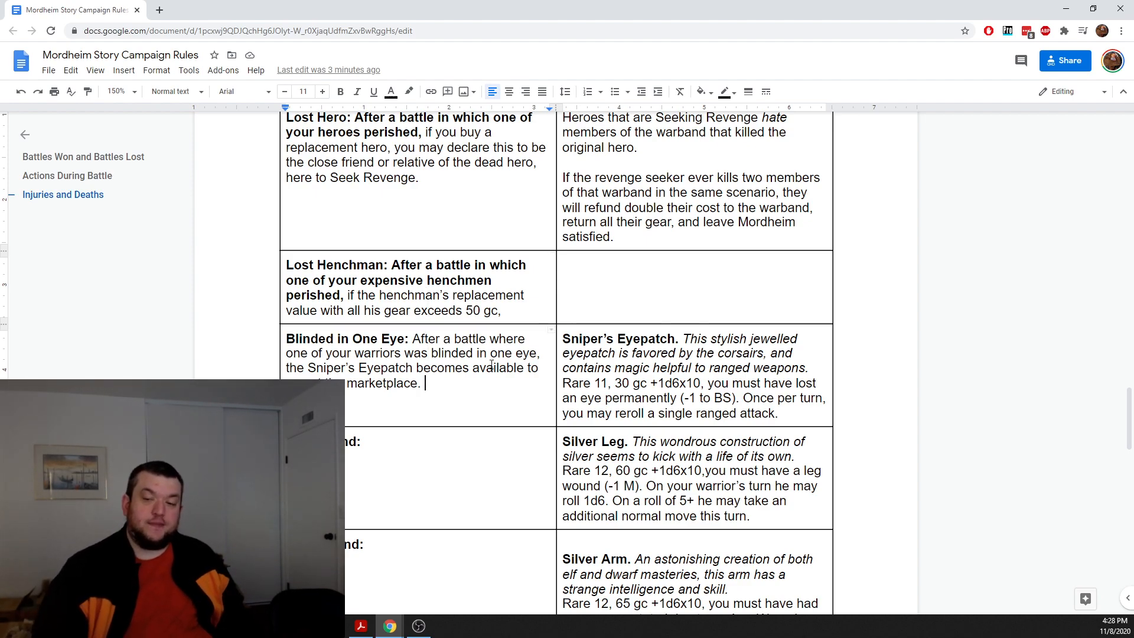
pyautogui.scroll(-3, 543, 367)
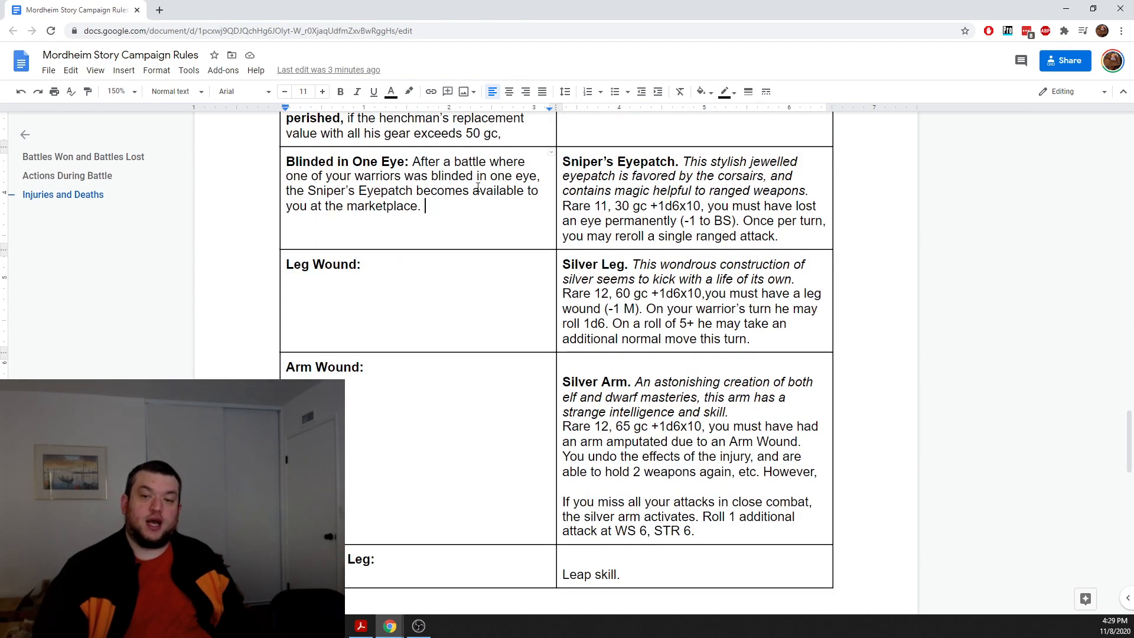
pyautogui.click(365, 270)
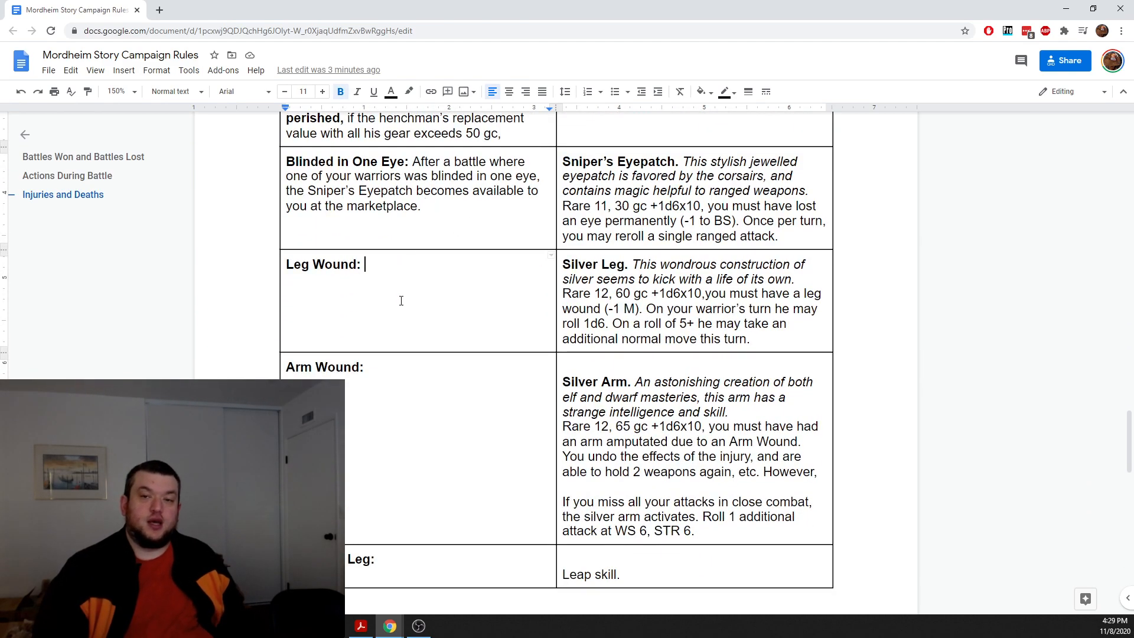
# Step: Skim the document's sections from the title down to the Injuries and Deaths heading and return to the title
pyautogui.scroll(20, 401, 300)
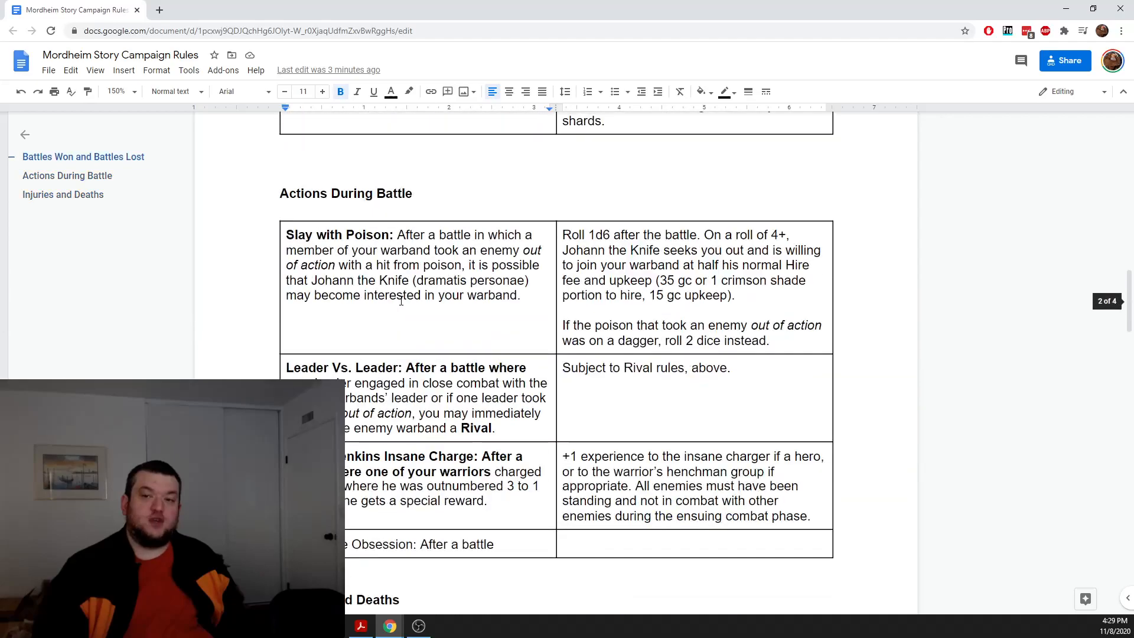
pyautogui.scroll(15, 401, 301)
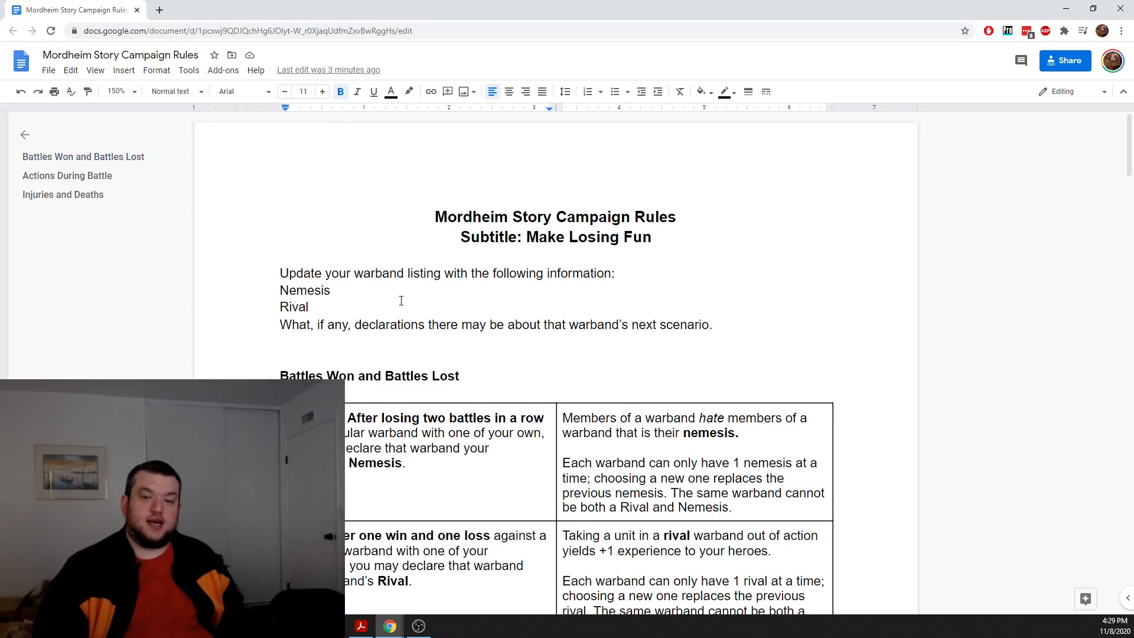
pyautogui.scroll(-1, 400, 301)
pyautogui.click(401, 310)
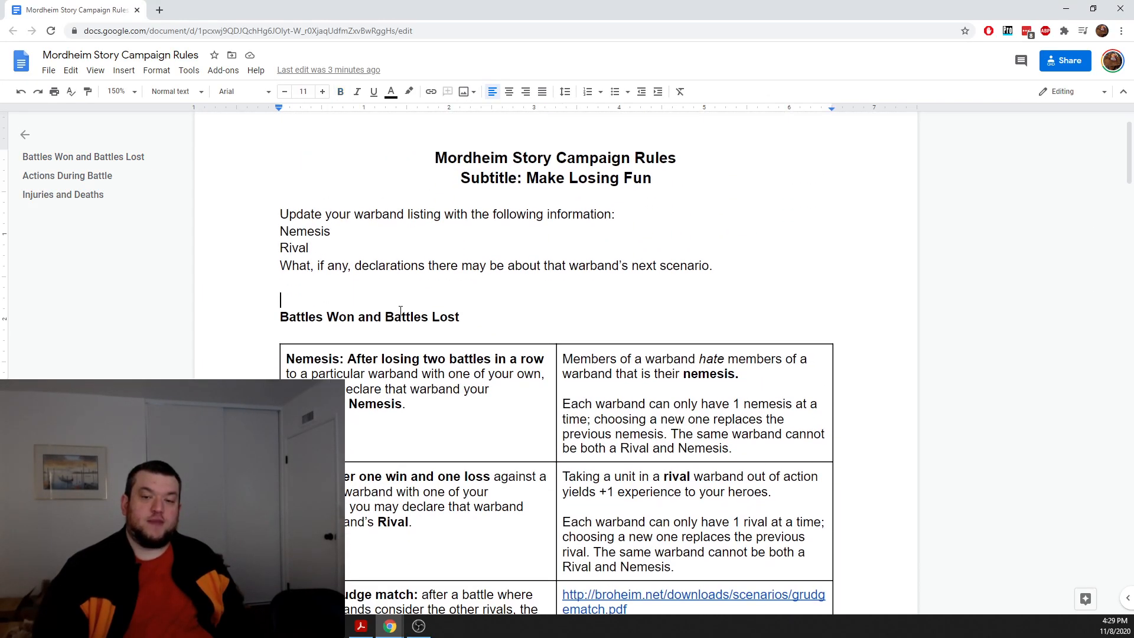
pyautogui.scroll(-15, 403, 310)
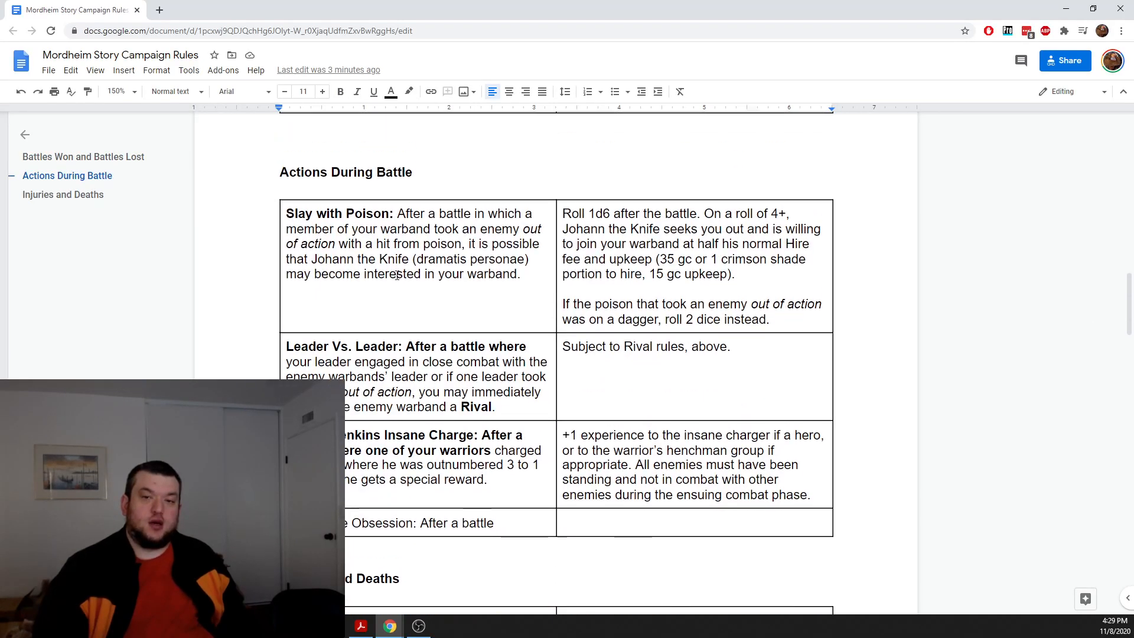
pyautogui.scroll(-15, 514, 306)
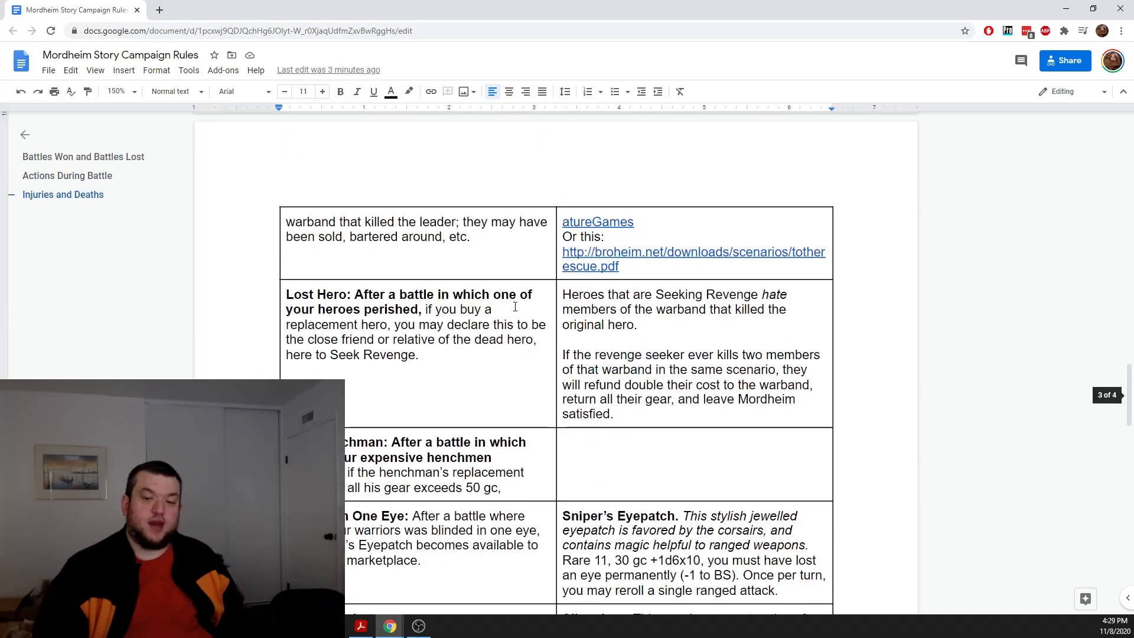
pyautogui.scroll(-1, 513, 305)
pyautogui.scroll(12, 514, 306)
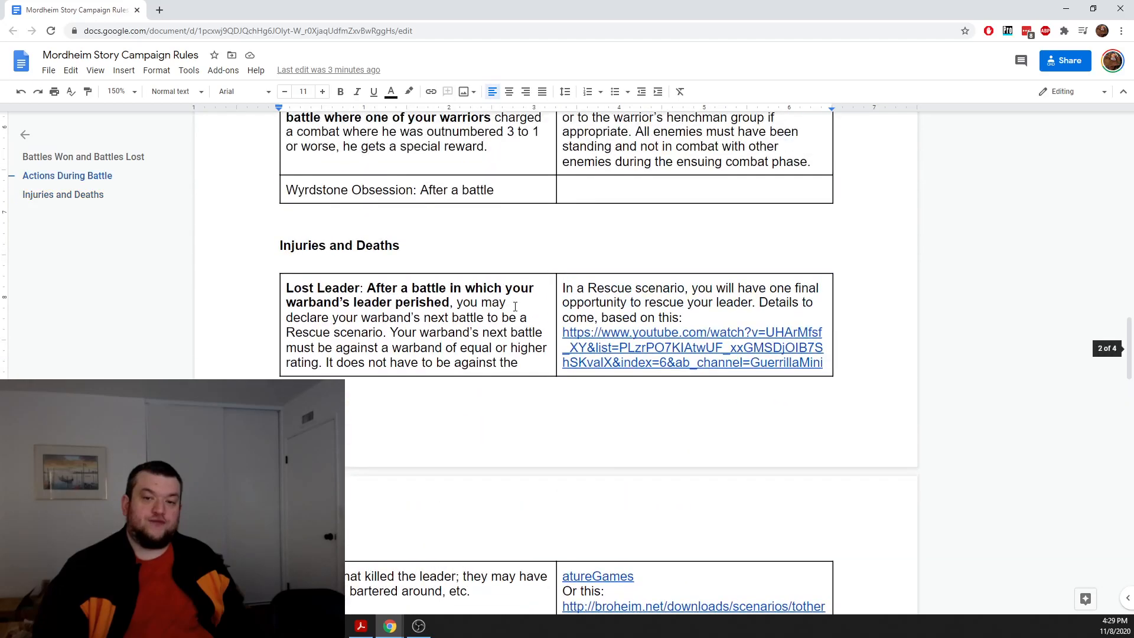
pyautogui.click(383, 246)
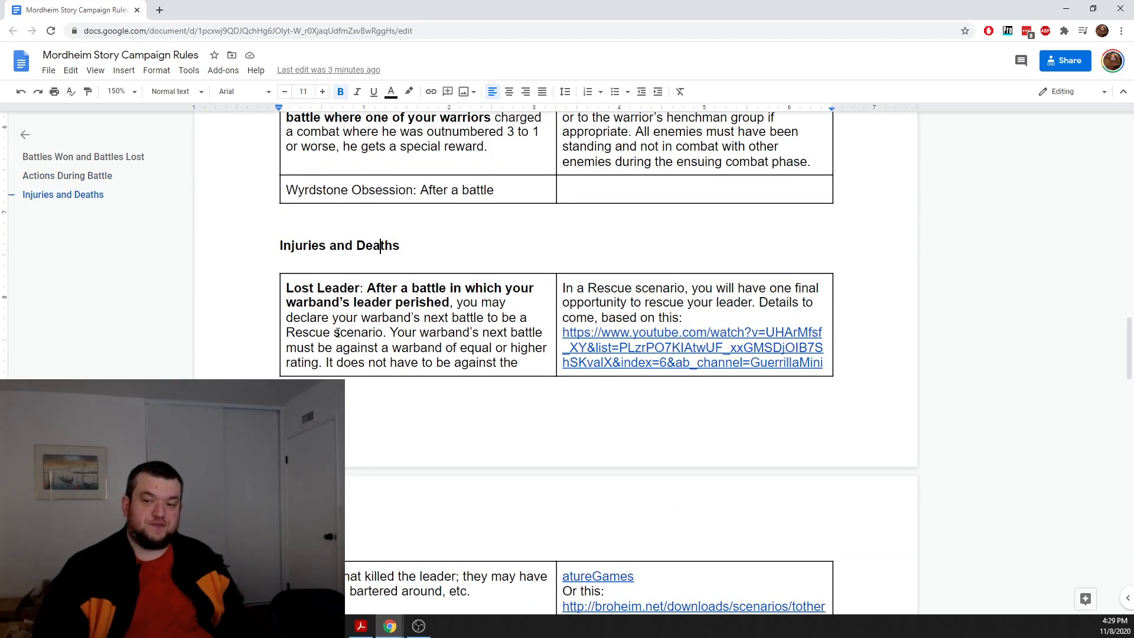
pyautogui.scroll(20, 340, 332)
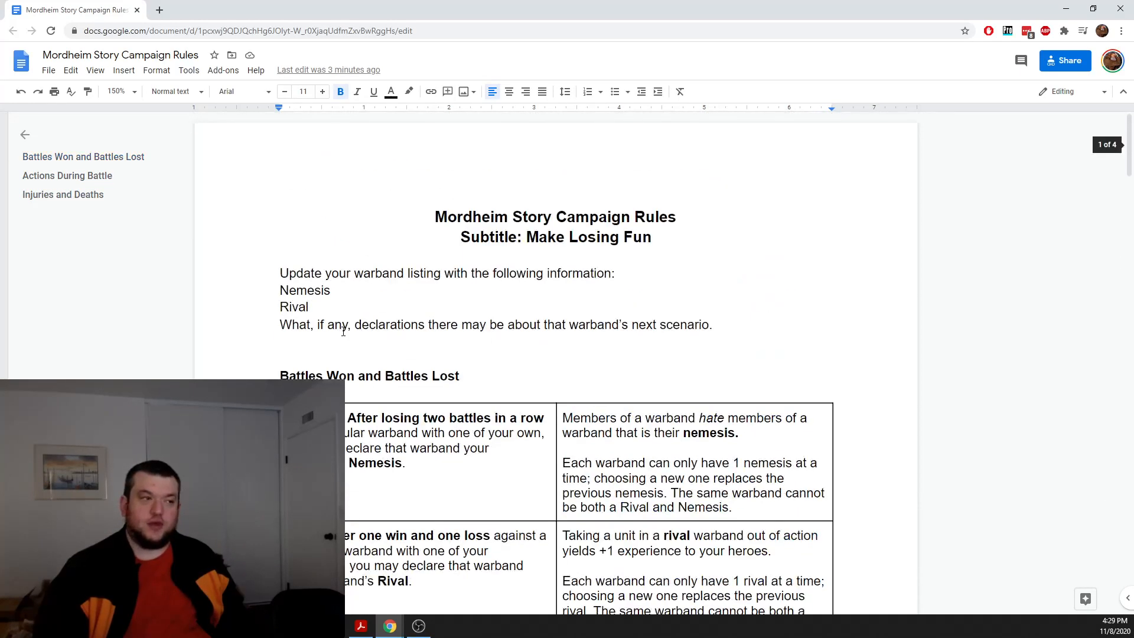
# Step: Highlight "Update your" and "warband" in the introductory instruction to point them out, and clear the selection
pyautogui.scroll(-2, 343, 332)
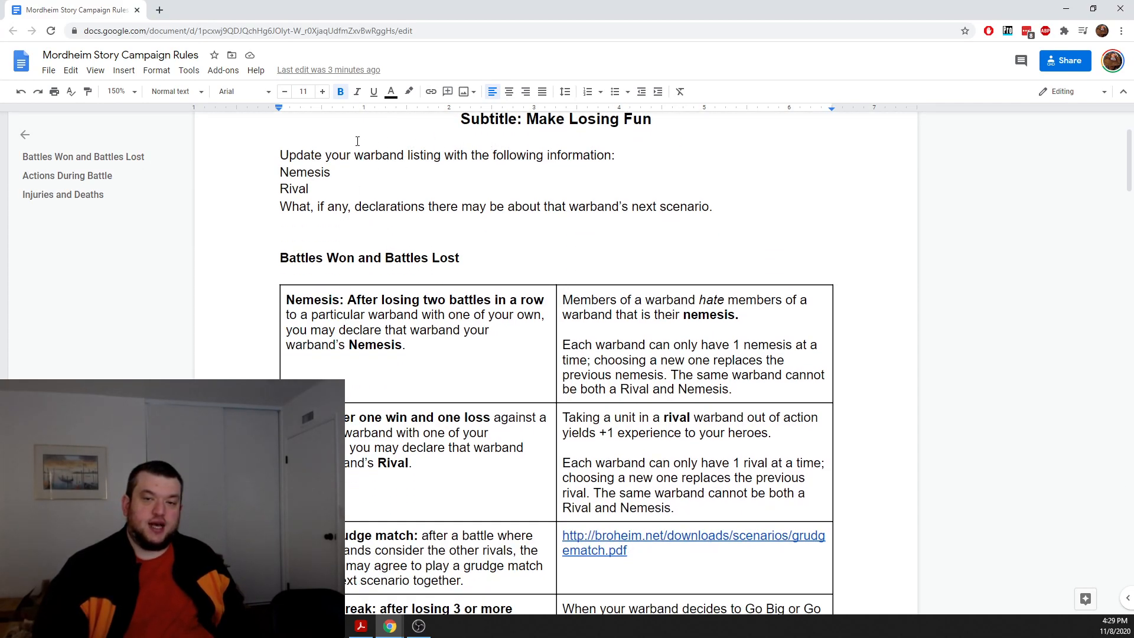
pyautogui.moveTo(283, 155); pyautogui.dragTo(354, 156)
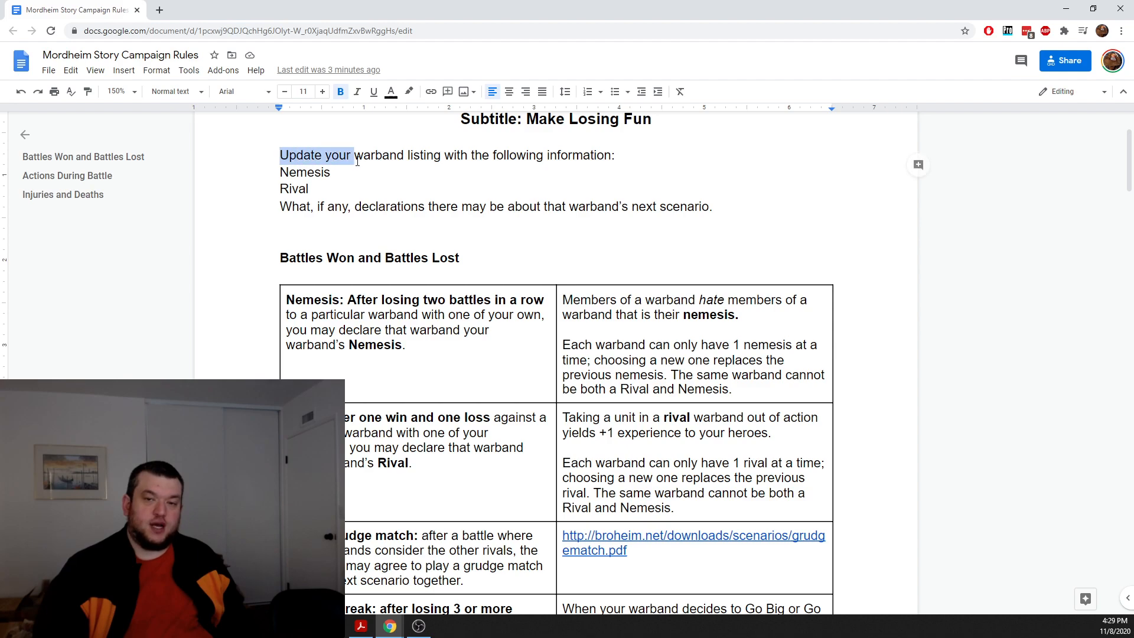
pyautogui.doubleClick(390, 159)
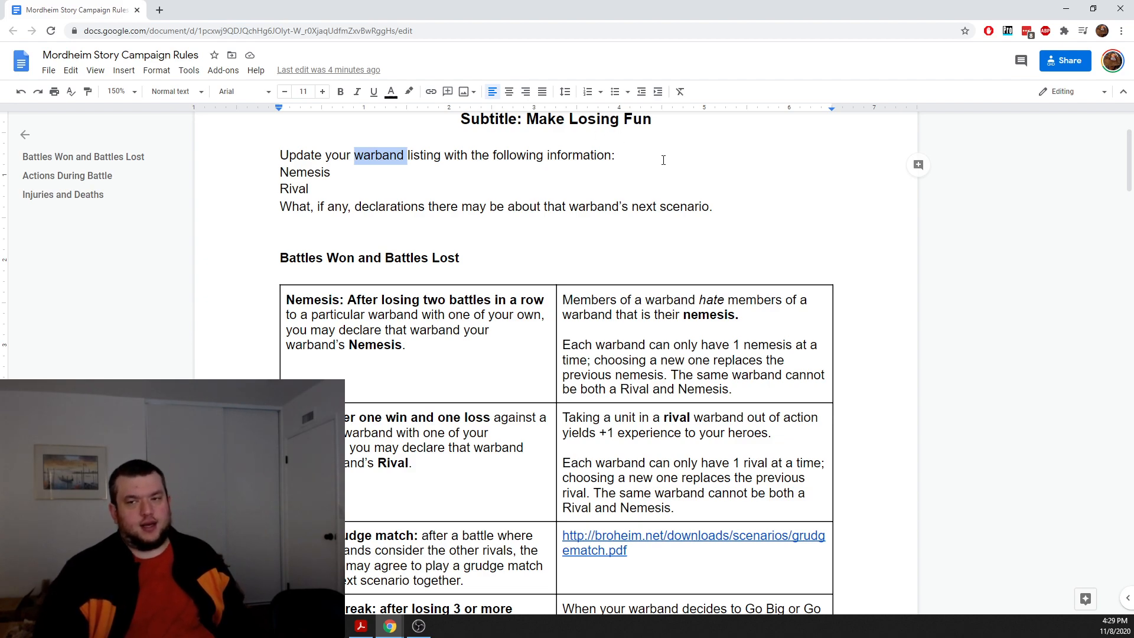
pyautogui.click(739, 206)
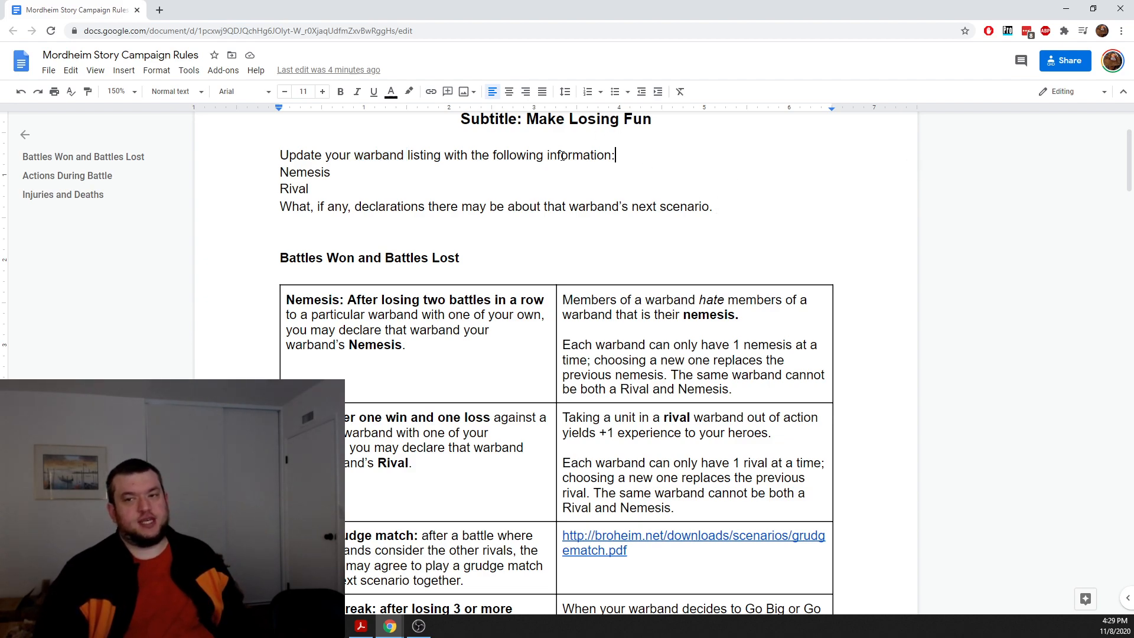
# Step: Point out the Nemesis, Rival and next-scenario declarations lines in the introductory list, highlighting "Nemesis" and "Rival" in turn
pyautogui.click(353, 175)
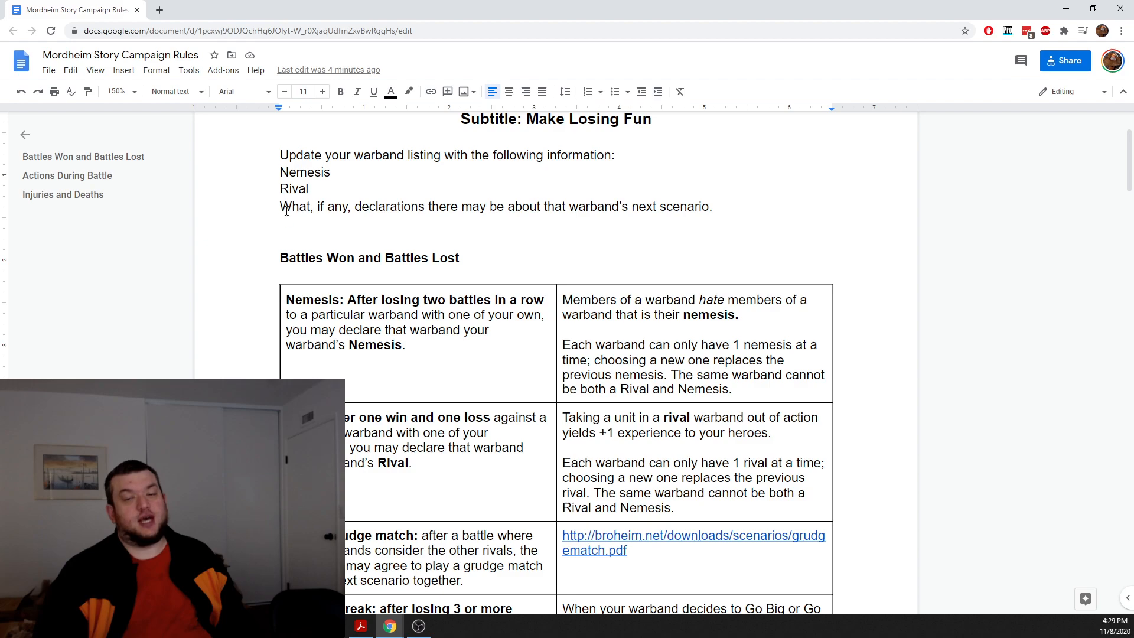
pyautogui.doubleClick(314, 173)
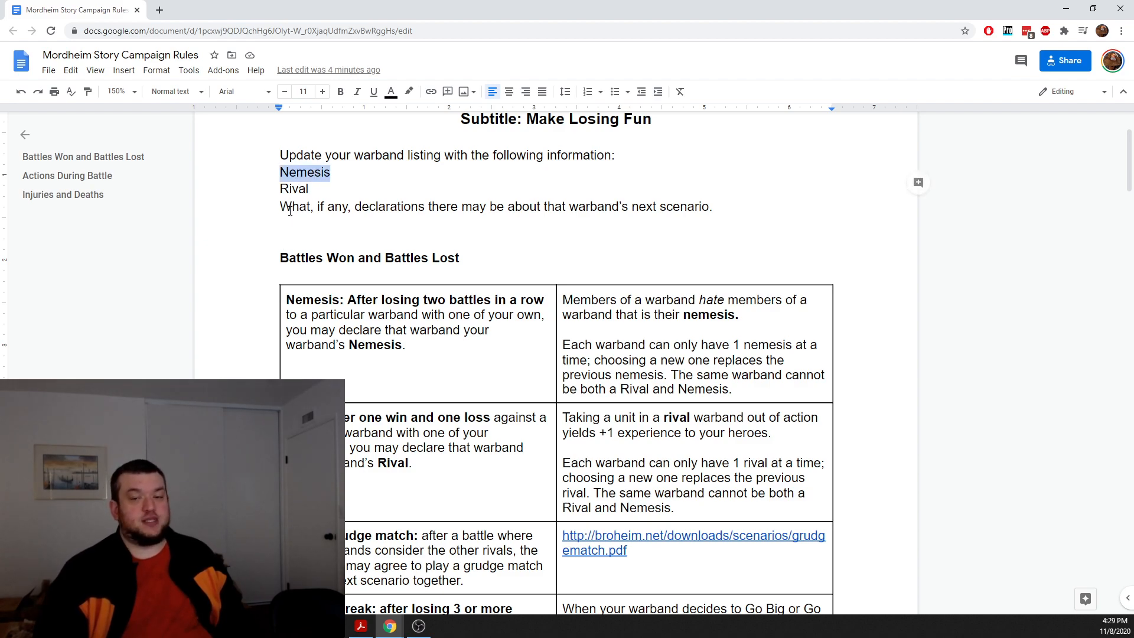
pyautogui.doubleClick(287, 190)
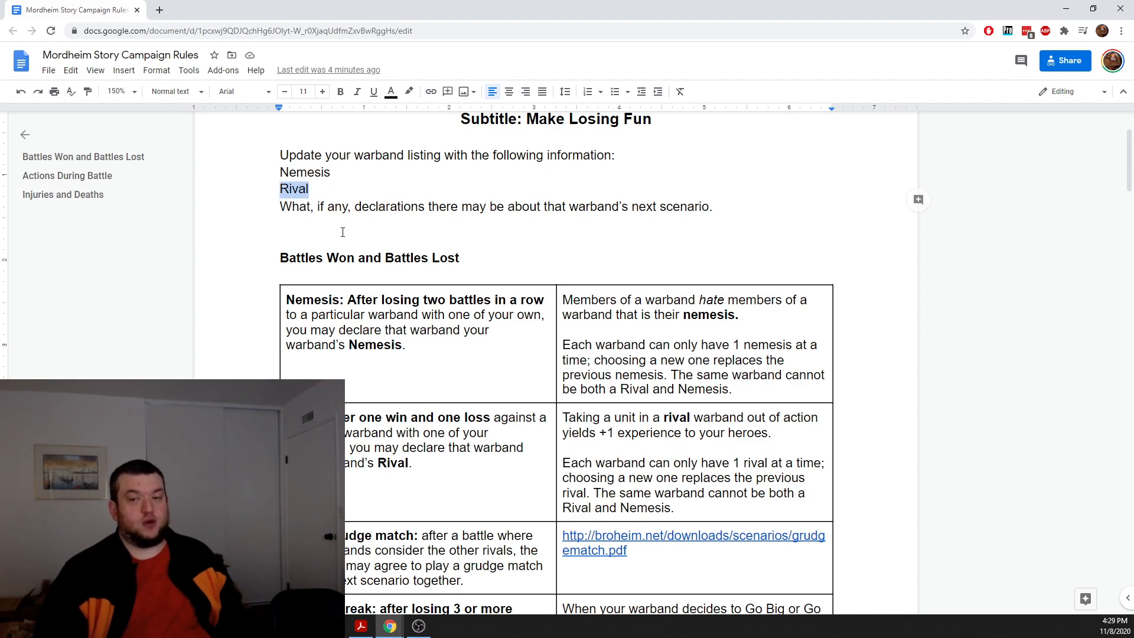
pyautogui.click(341, 209)
# Step: Highlight the Nemesis rule's condition of losing two battles in a row and the sentence about members hating their nemesis warband
pyautogui.click(353, 315)
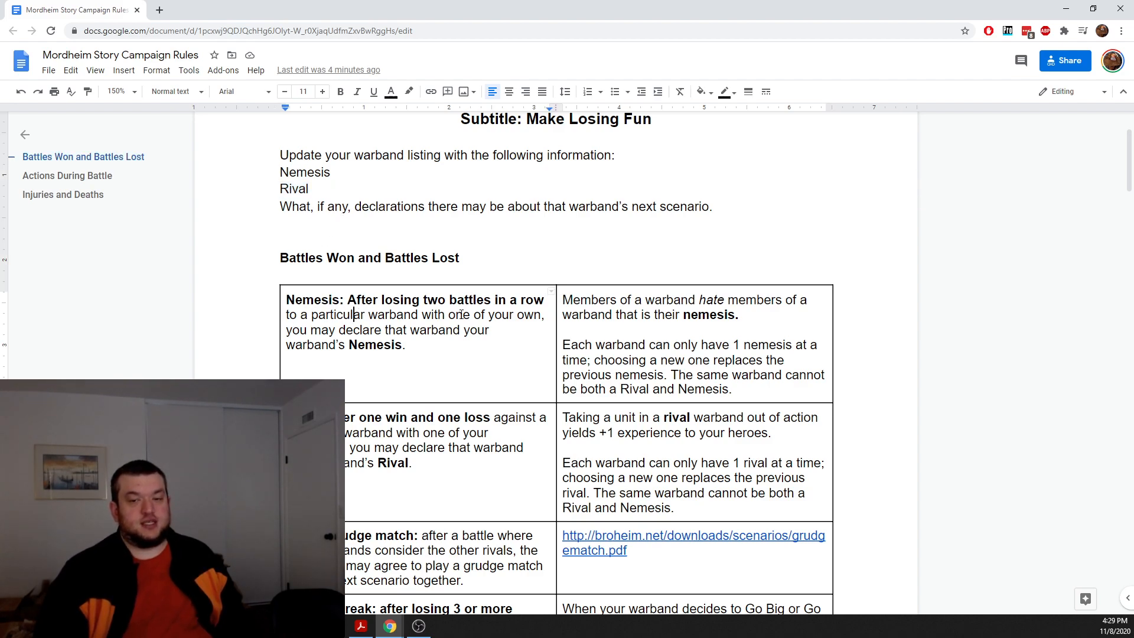
pyautogui.moveTo(433, 329); pyautogui.dragTo(379, 330)
pyautogui.click(425, 300)
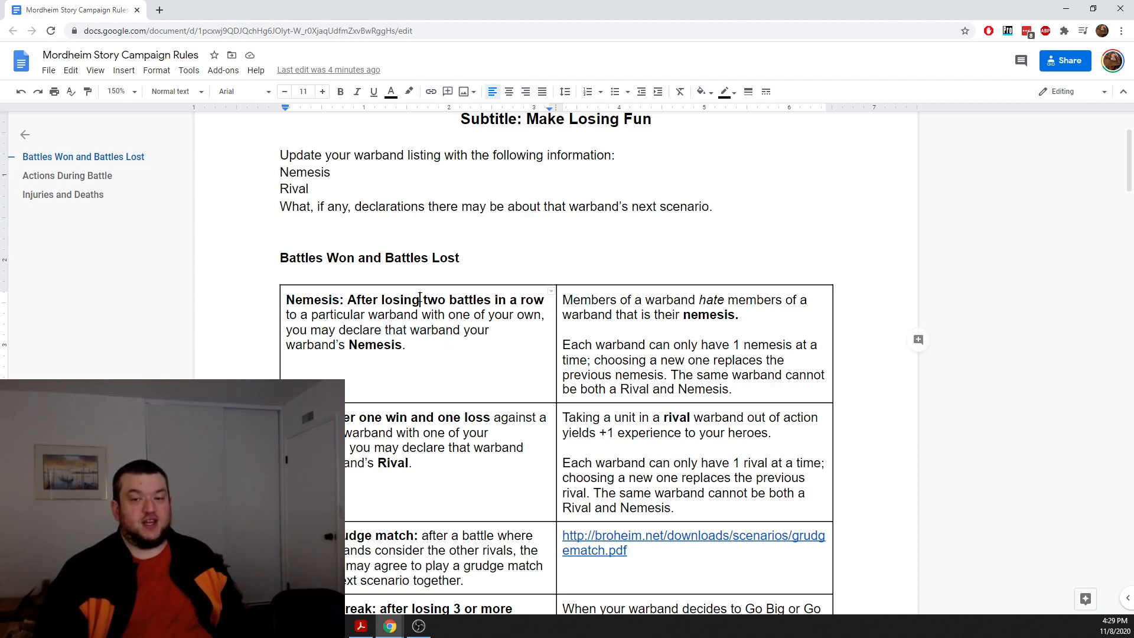
pyautogui.moveTo(425, 299); pyautogui.dragTo(517, 310)
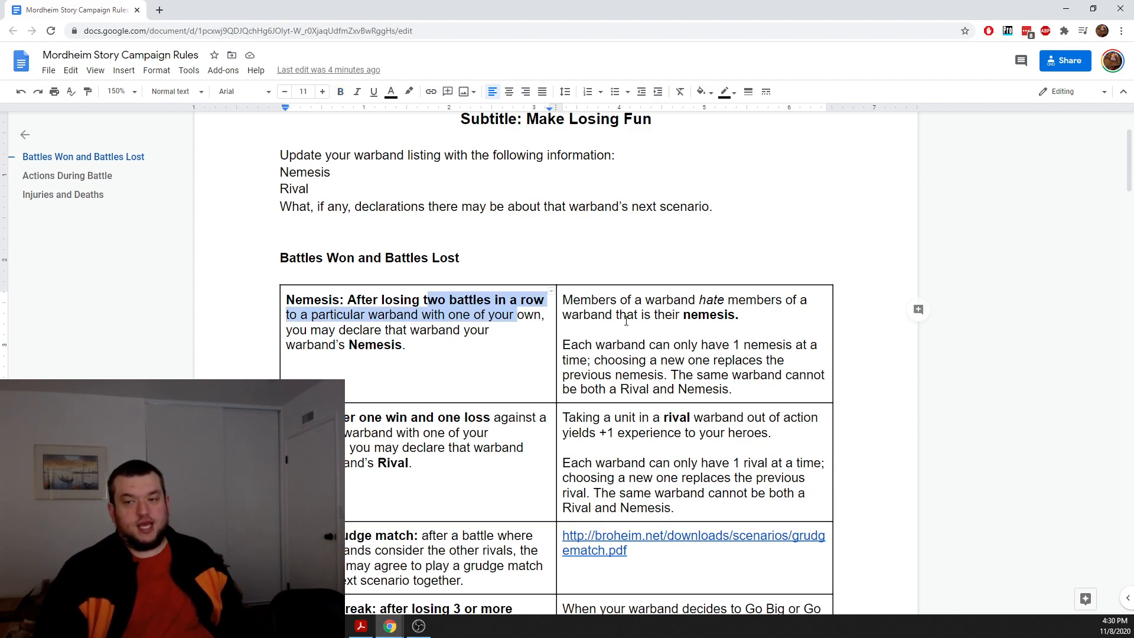
pyautogui.moveTo(574, 299); pyautogui.dragTo(716, 314)
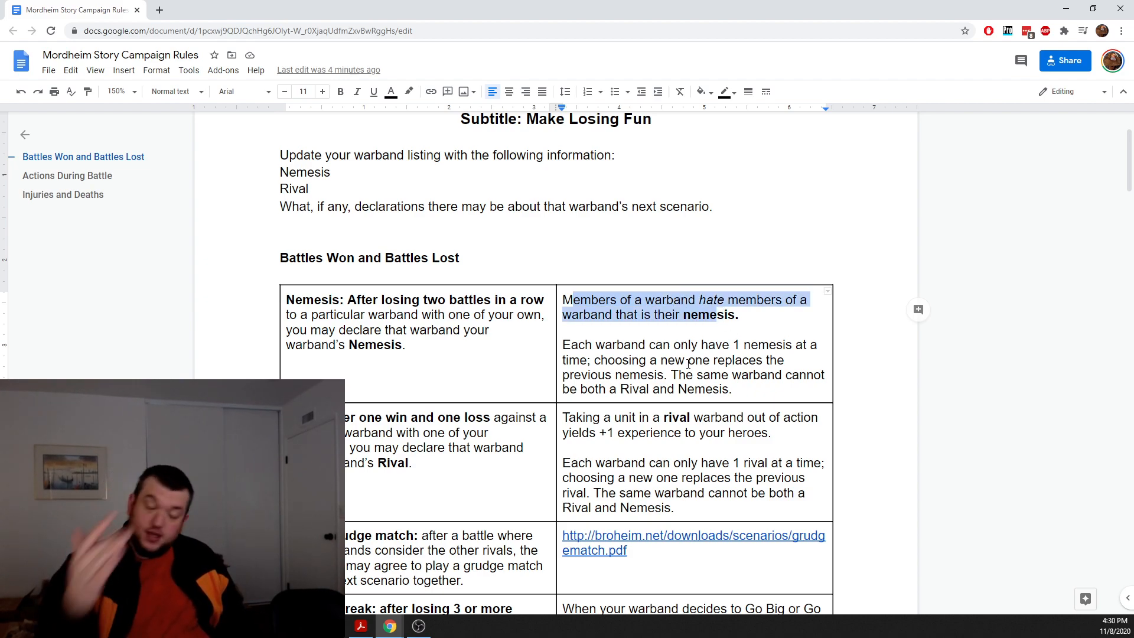
pyautogui.click(724, 365)
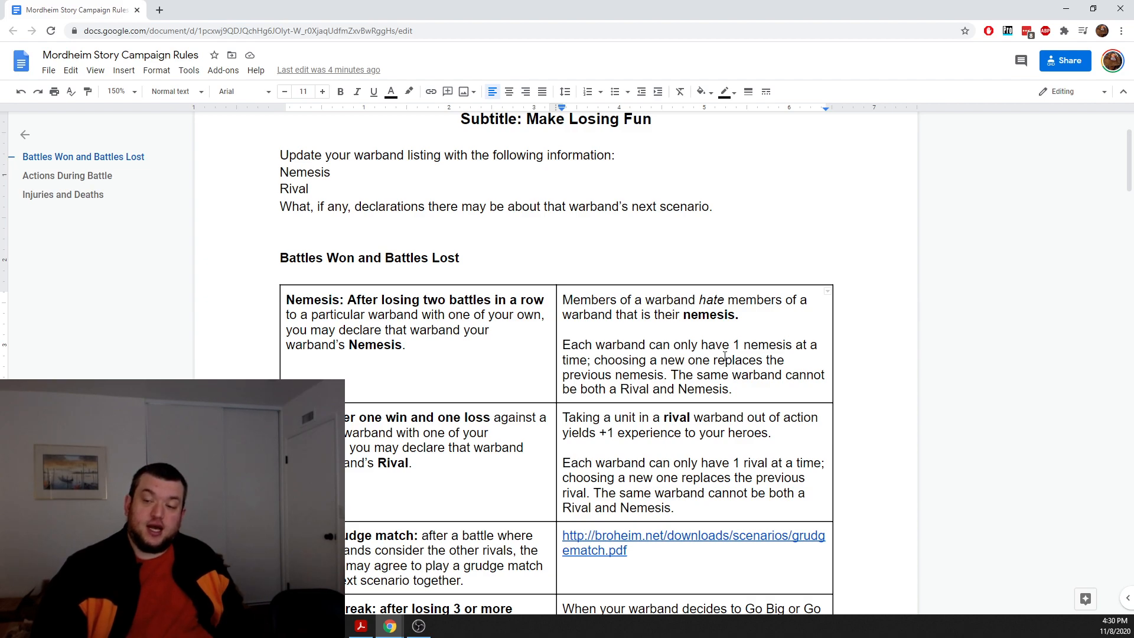
pyautogui.press('Up')
pyautogui.press('Up')
pyautogui.press('Up')
pyautogui.press('Up')
pyautogui.press('Down')
pyautogui.press('Down')
pyautogui.press('Down')
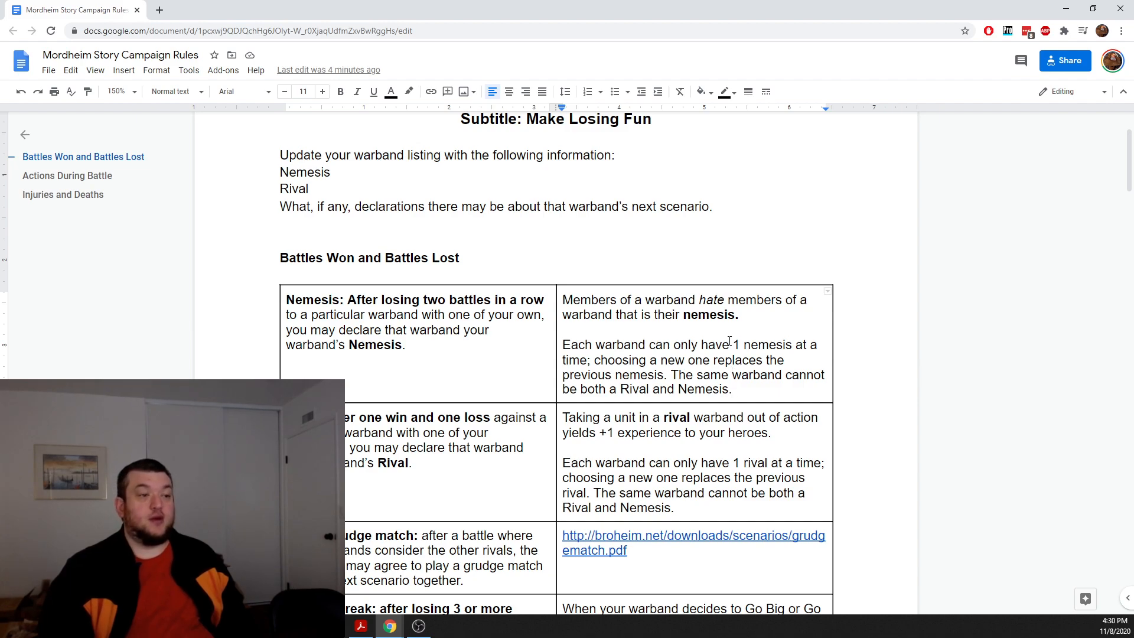
pyautogui.press('Down')
pyautogui.press('Up')
pyautogui.press('Up')
pyautogui.press('Up')
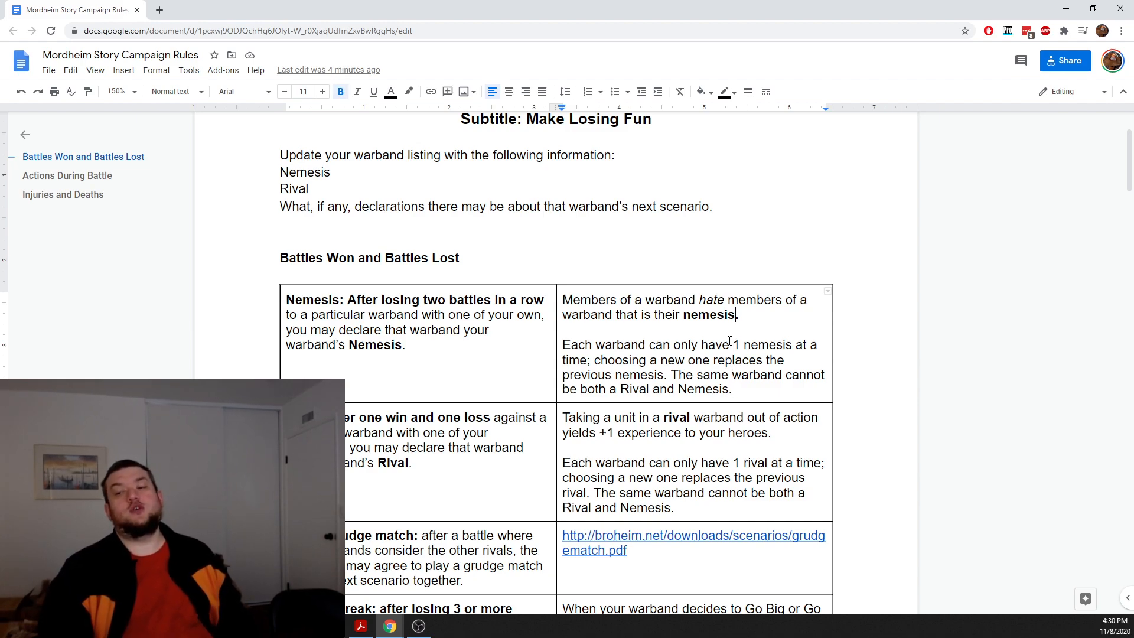
pyautogui.press('Up')
pyautogui.press('Down')
pyautogui.press('Down')
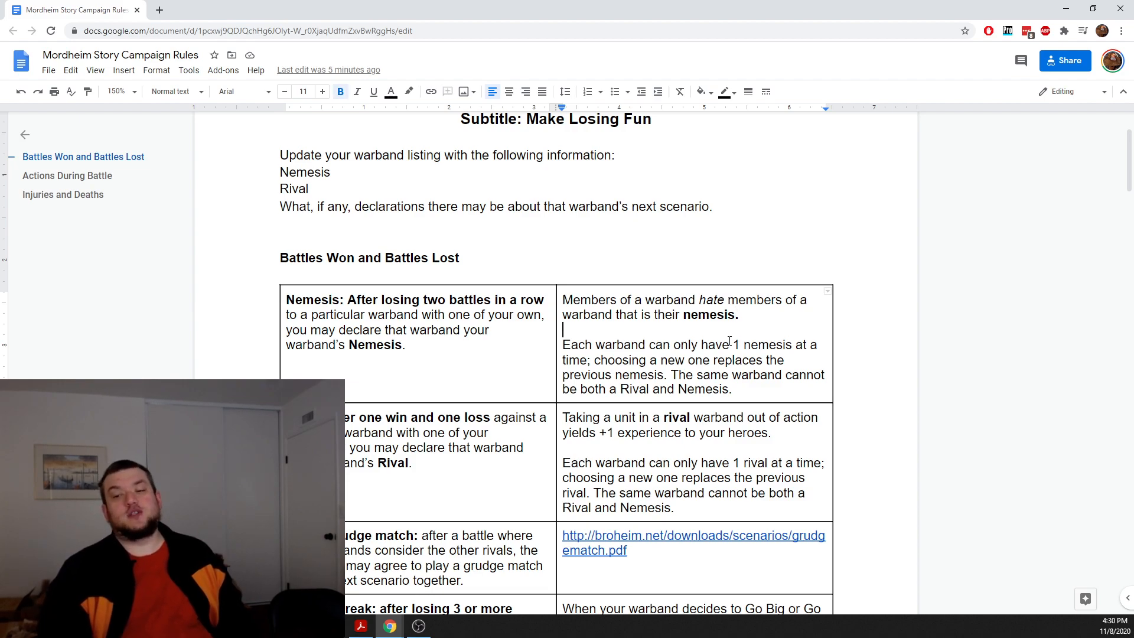
pyautogui.press('Down')
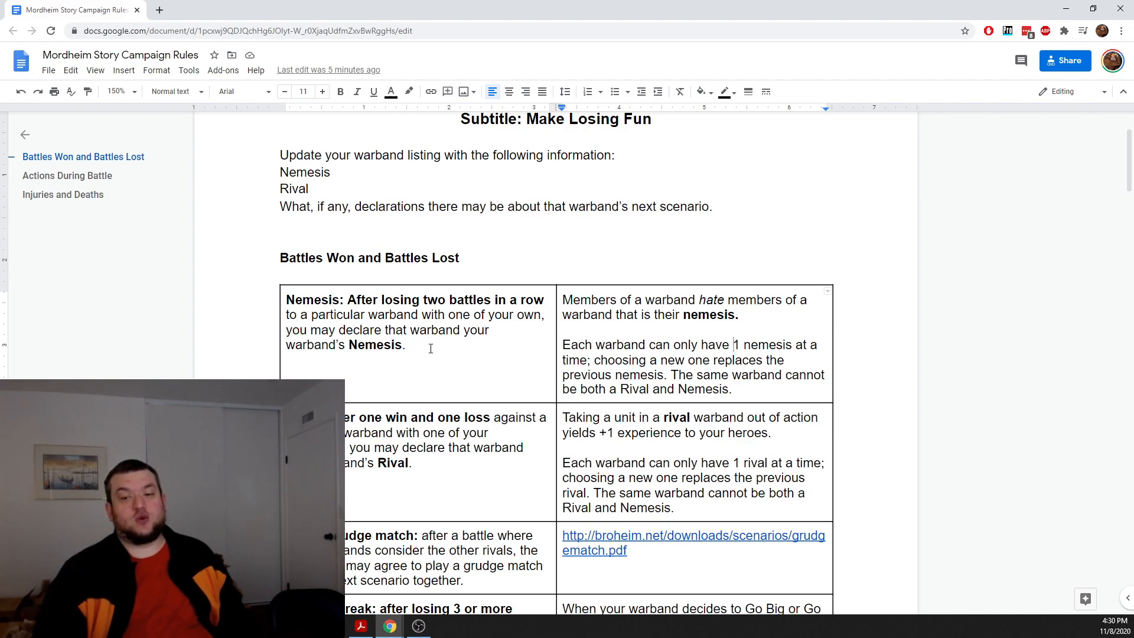
# Step: Point out the Nemesis rule's condition, the Nemesis line in the introductory list, and the sentence barring one warband from being both Rival and Nemesis
pyautogui.click(501, 331)
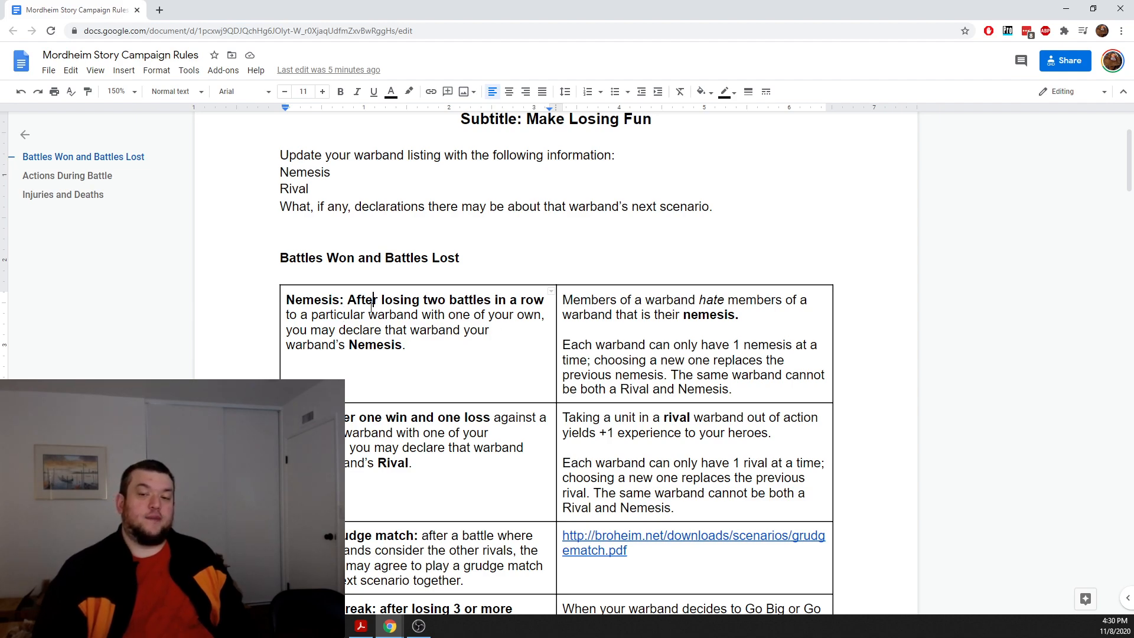
pyautogui.moveTo(372, 299); pyautogui.dragTo(361, 317)
pyautogui.click(403, 329)
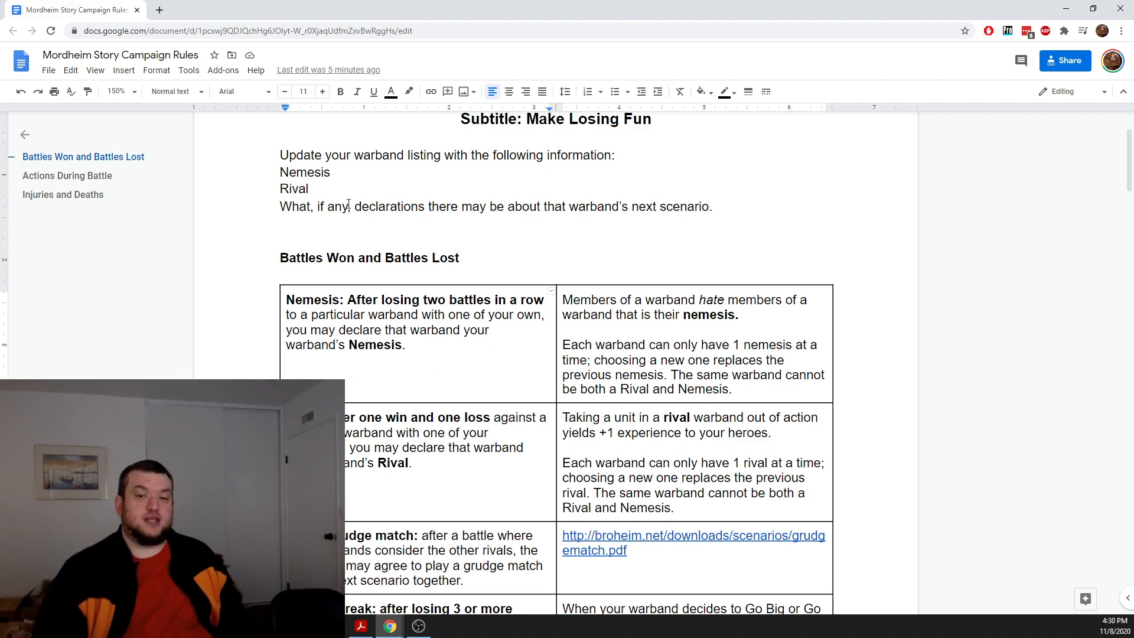
pyautogui.click(355, 177)
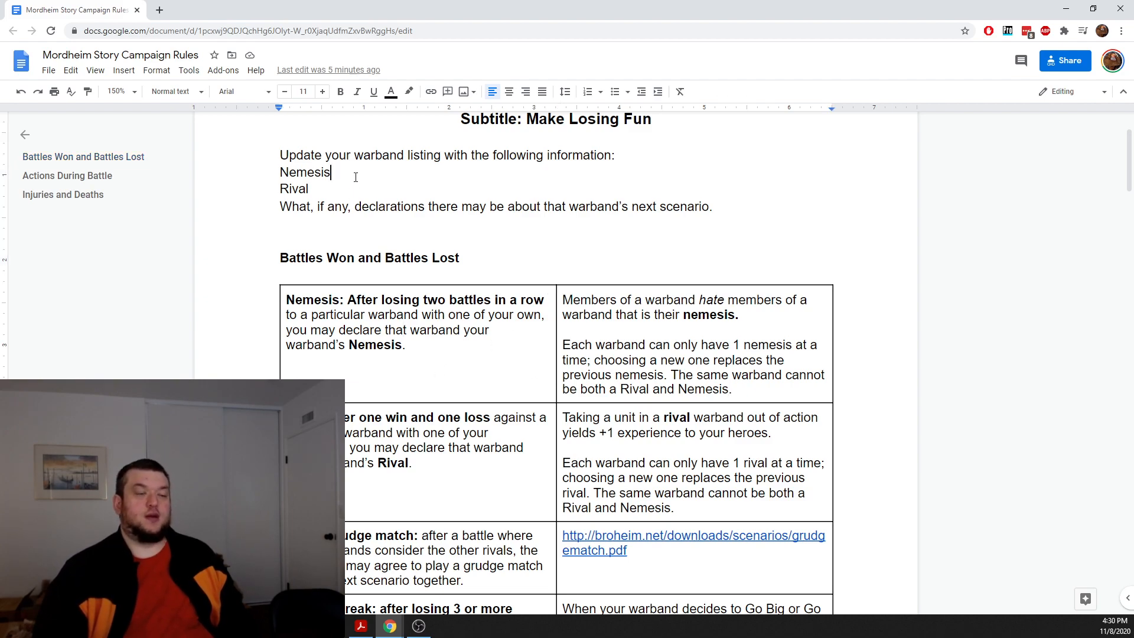
pyautogui.click(639, 389)
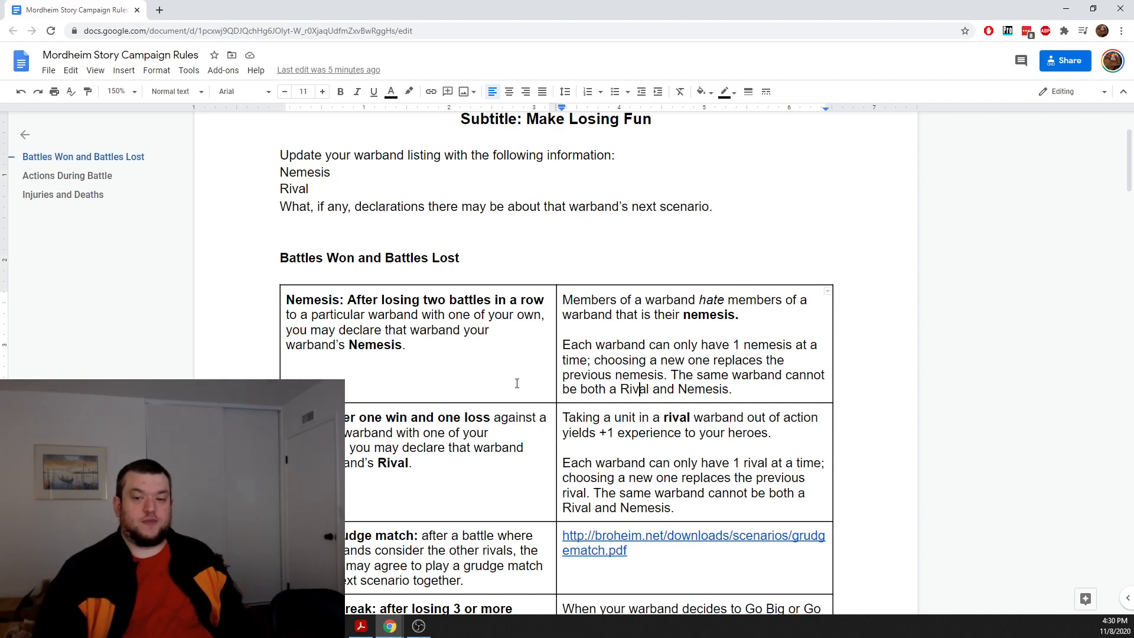
# Step: Highlight the Rival rule's condition of one win and one loss, and compare it with the Nemesis condition above
pyautogui.scroll(-1, 474, 362)
pyautogui.click(426, 388)
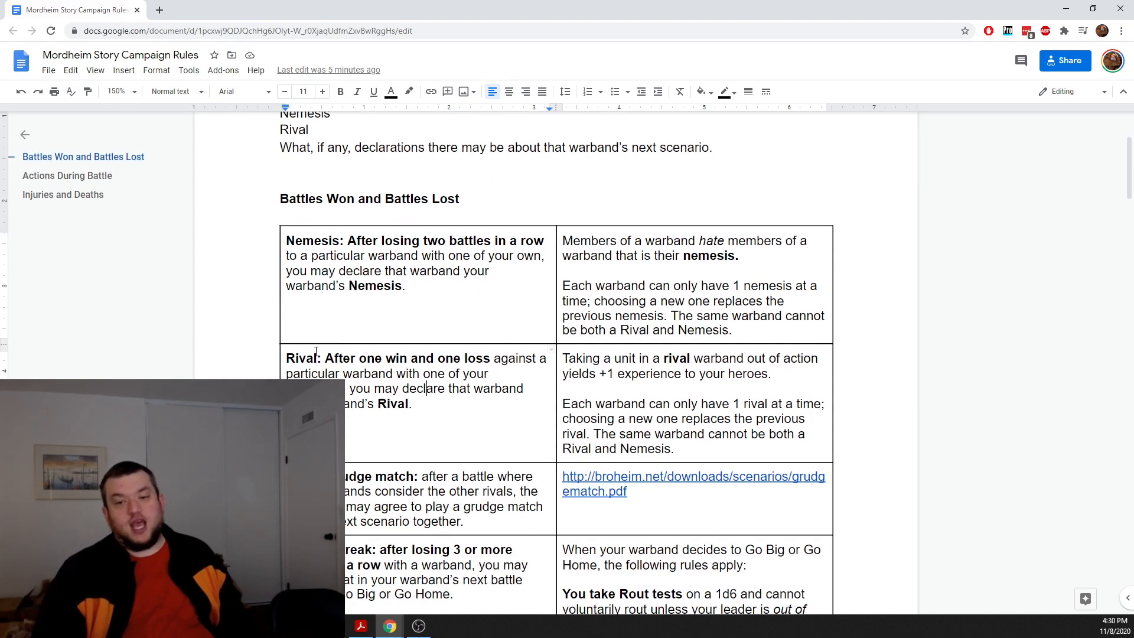
pyautogui.moveTo(326, 360); pyautogui.dragTo(443, 398)
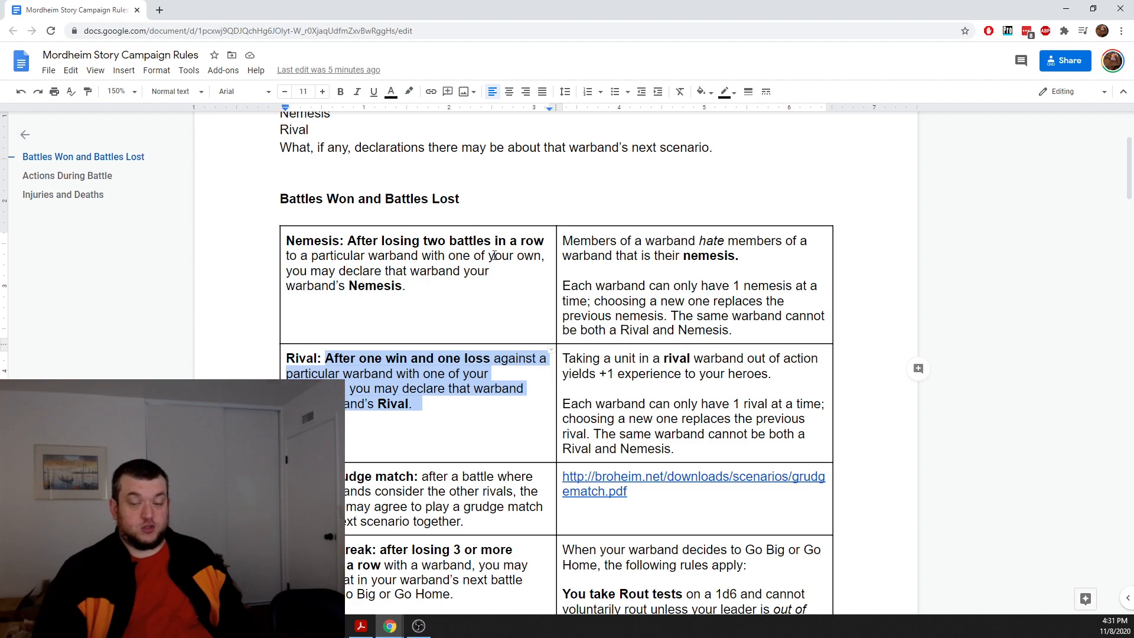
pyautogui.click(411, 270)
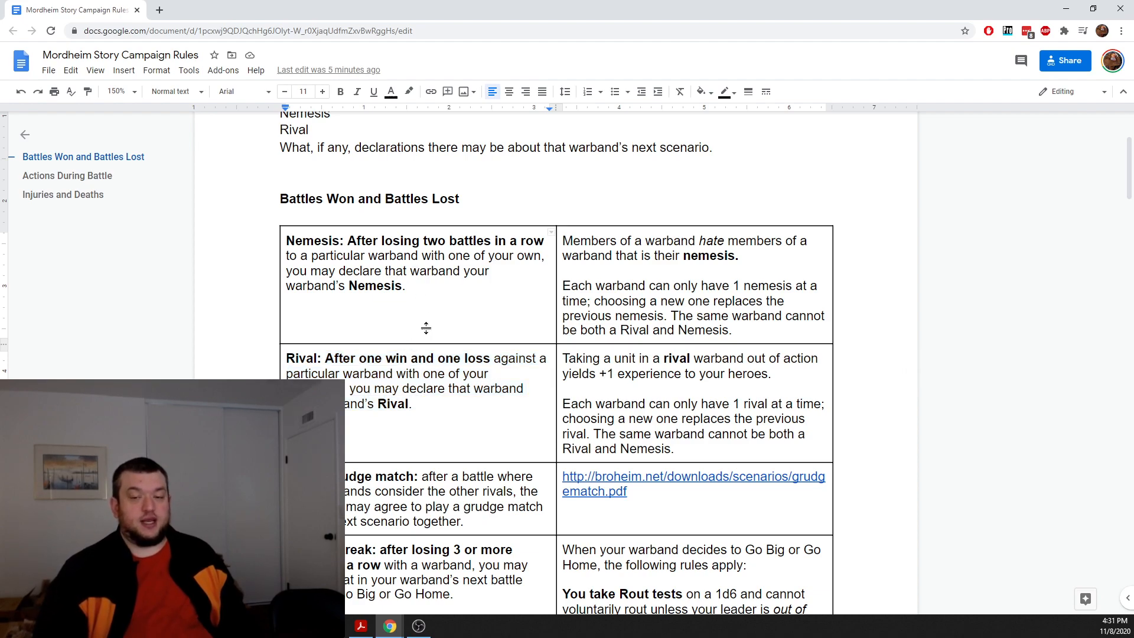
# Step: Italicize "out of action" in the first sentence of the Rival rule's effects
pyautogui.click(580, 383)
pyautogui.moveTo(563, 358); pyautogui.dragTo(744, 359)
pyautogui.click(785, 361)
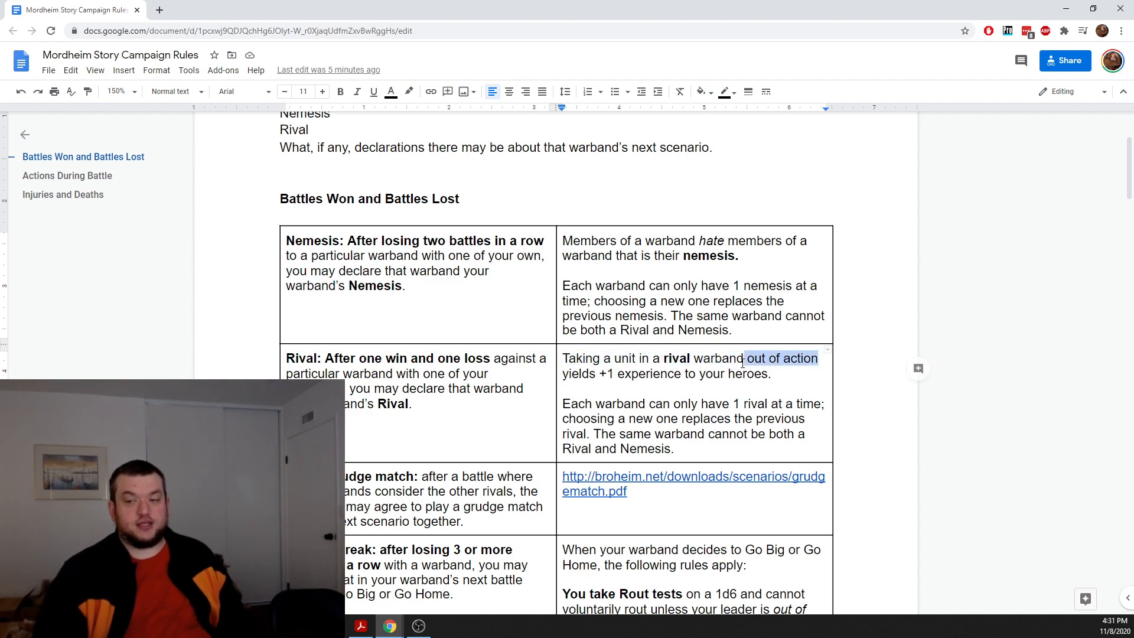
pyautogui.click(357, 92)
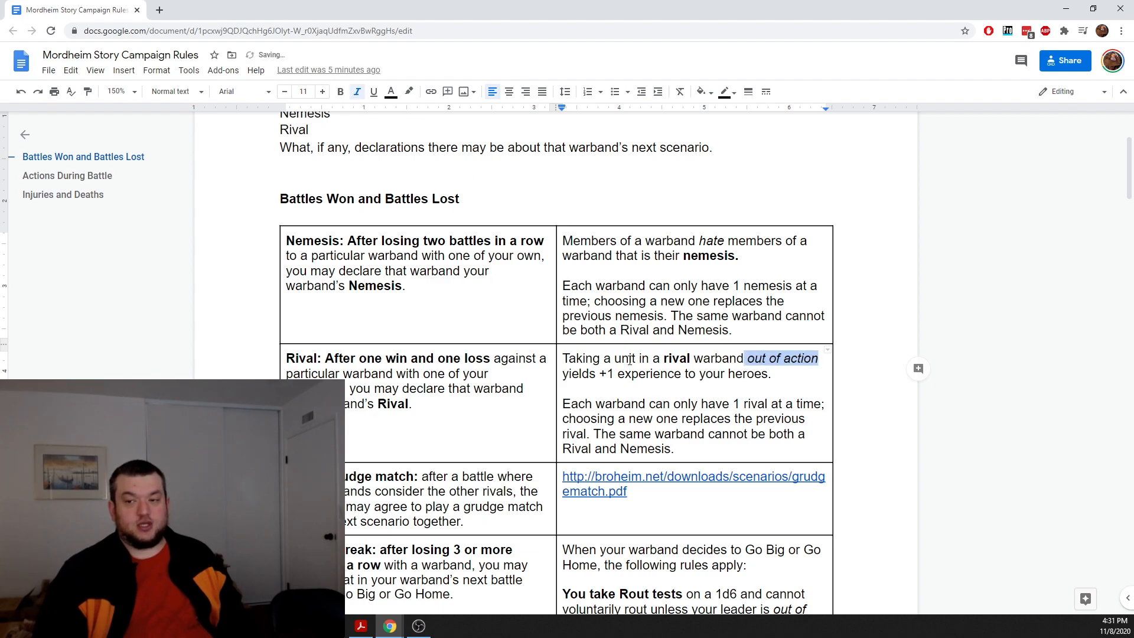
pyautogui.click(651, 373)
# Step: Highlight the Rival rule's sentence about gaining +1 experience for taking out a rival unit, including the "+1", and clear the selection
pyautogui.moveTo(770, 373); pyautogui.dragTo(572, 381)
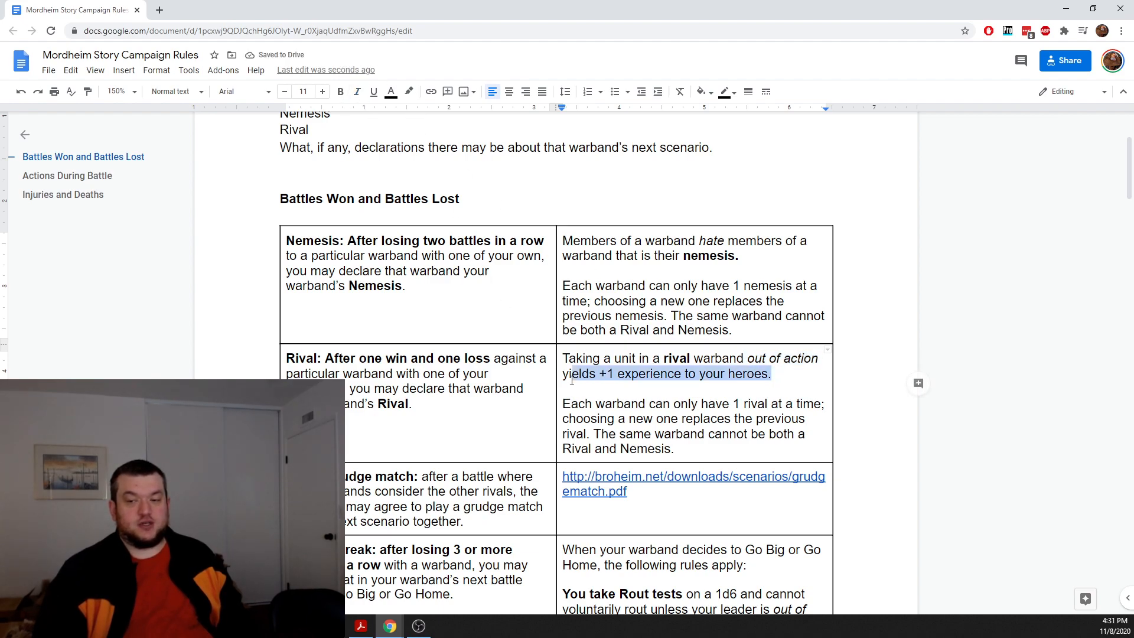
pyautogui.click(770, 373)
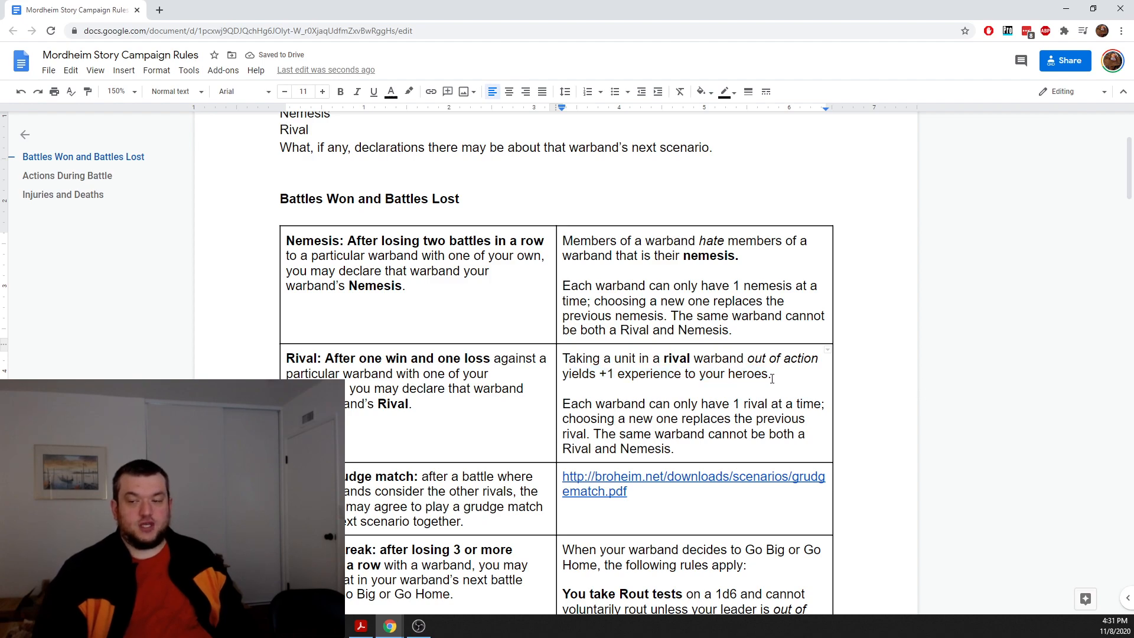
pyautogui.moveTo(770, 373); pyautogui.dragTo(558, 364)
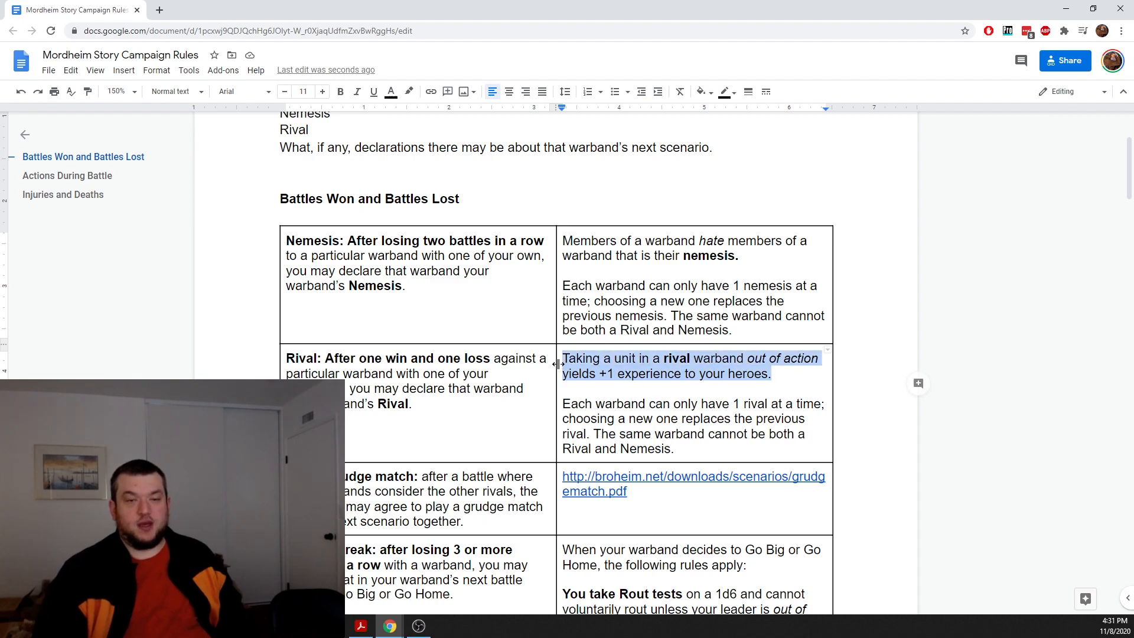
pyautogui.click(723, 409)
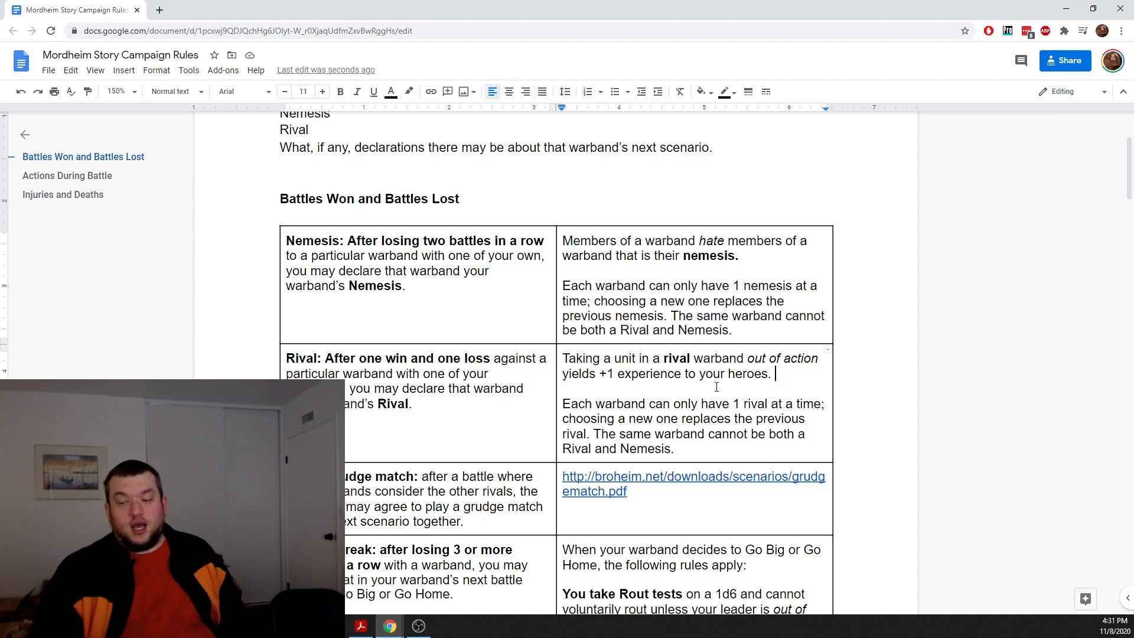
pyautogui.moveTo(615, 374); pyautogui.dragTo(599, 374)
pyautogui.click(579, 375)
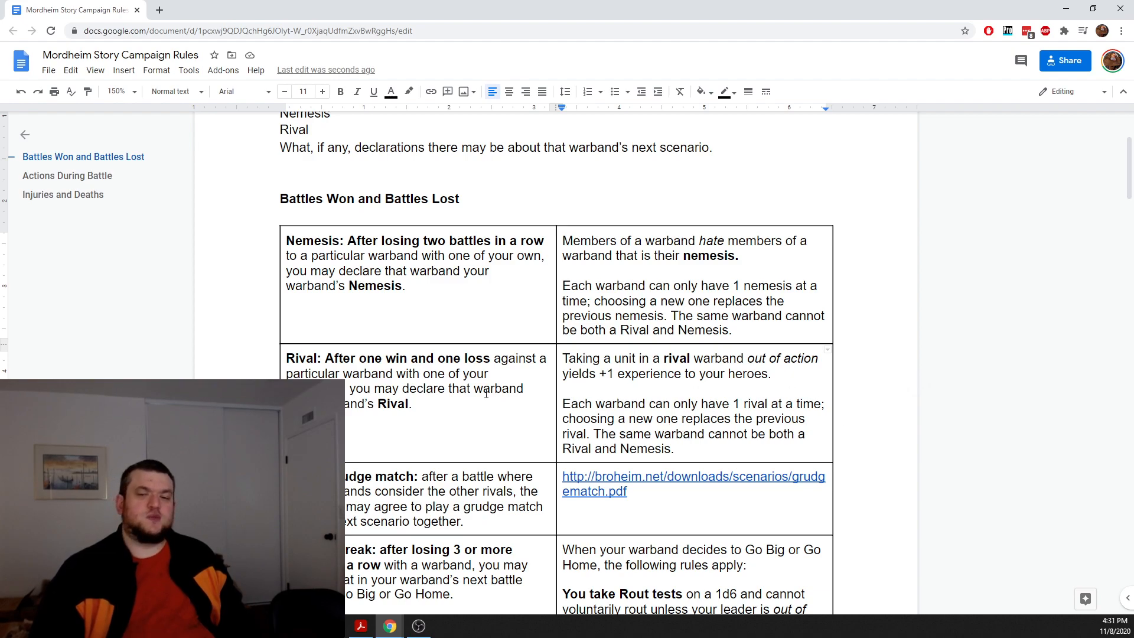
# Step: Review the Rival line in the introductory list together with the Rivals grudge match row of the table
pyautogui.scroll(1, 463, 324)
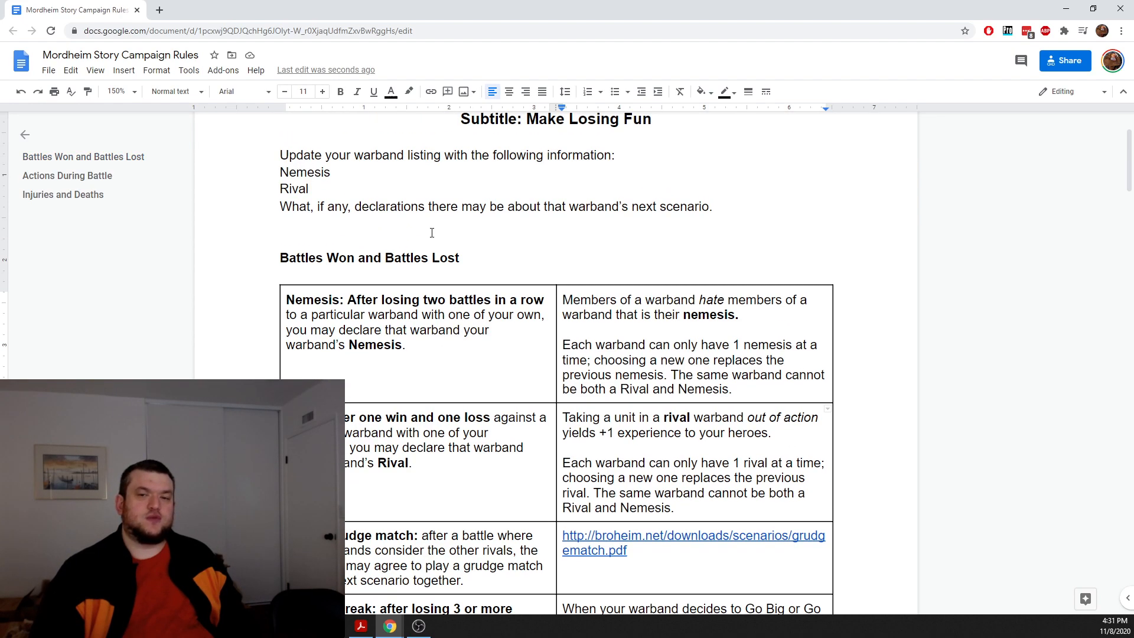
pyautogui.click(349, 188)
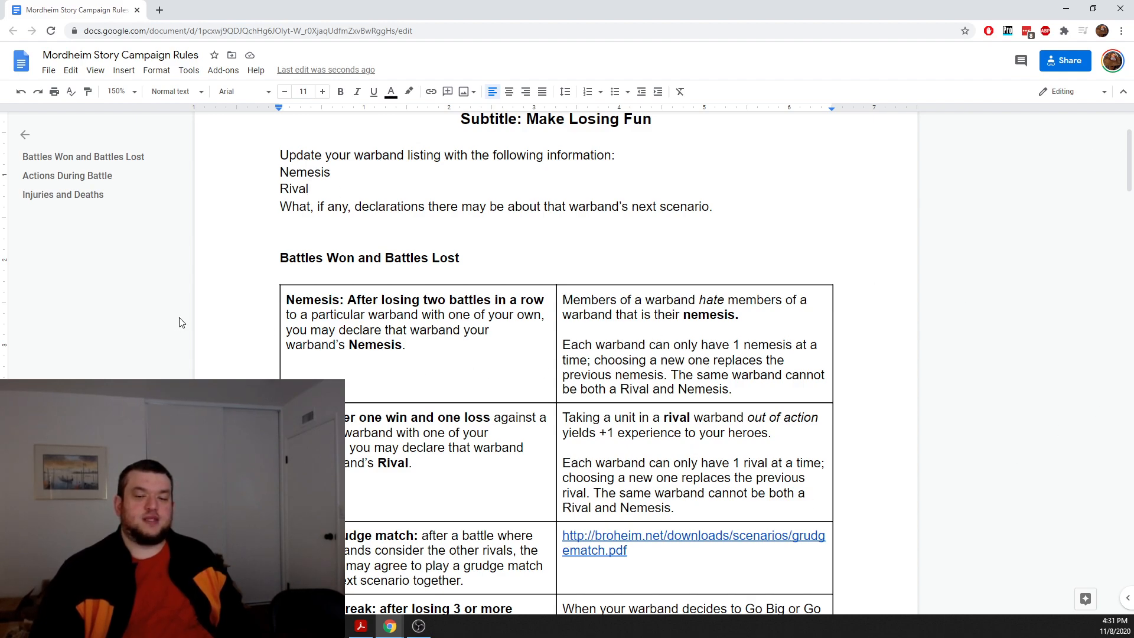
pyautogui.scroll(-3, 493, 373)
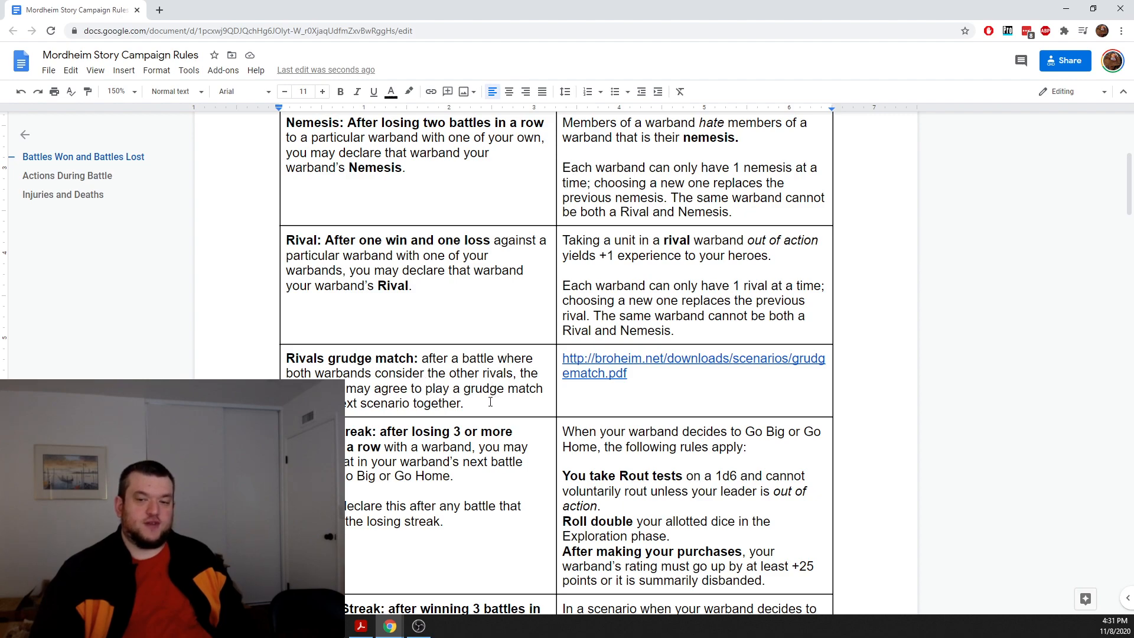
pyautogui.click(767, 446)
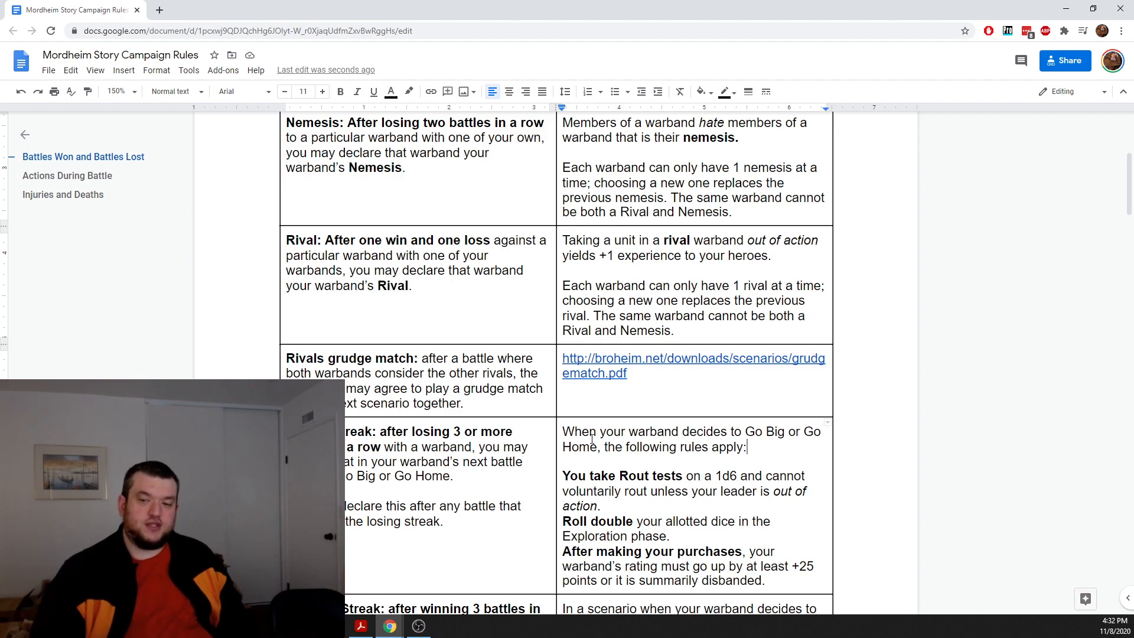
pyautogui.scroll(3, 278, 218)
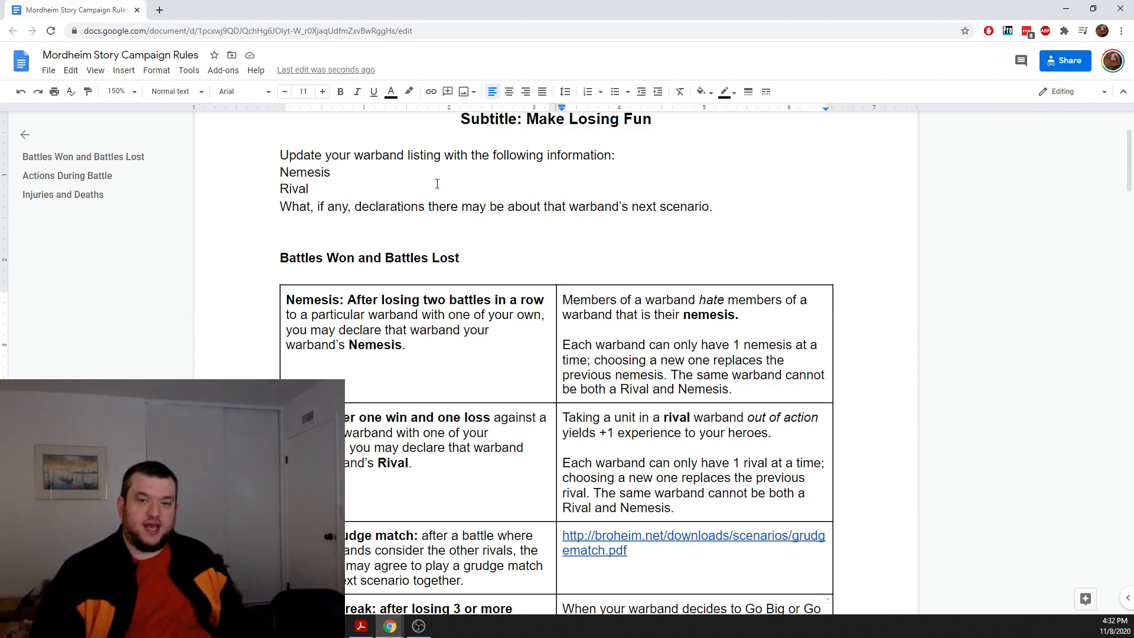
pyautogui.scroll(-2, 589, 241)
pyautogui.scroll(2, 658, 291)
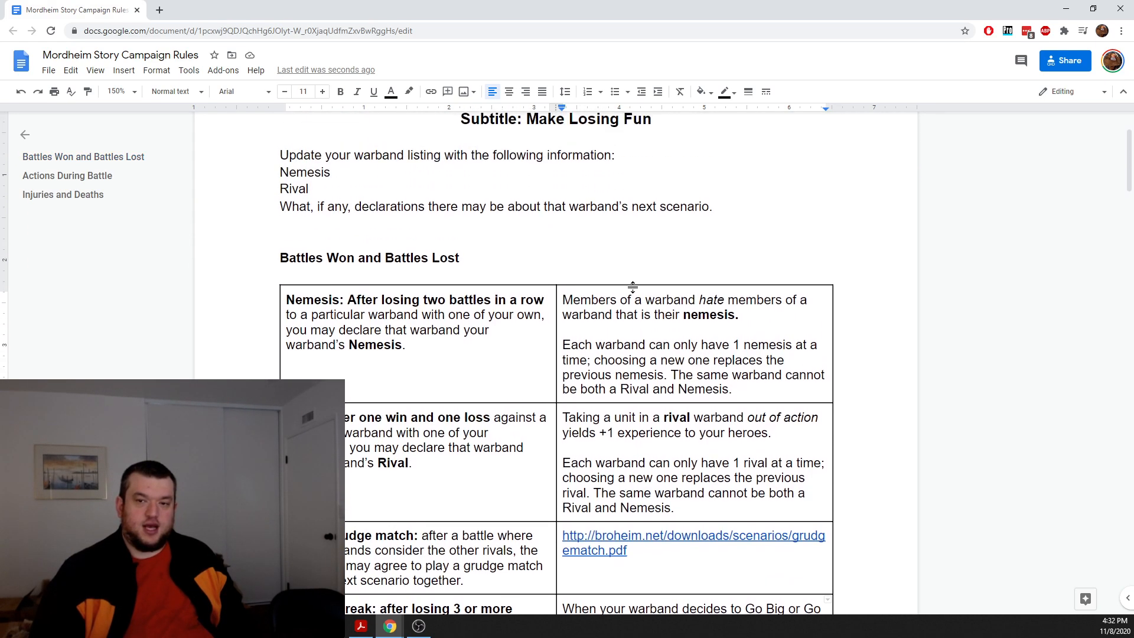
pyautogui.scroll(-3, 761, 311)
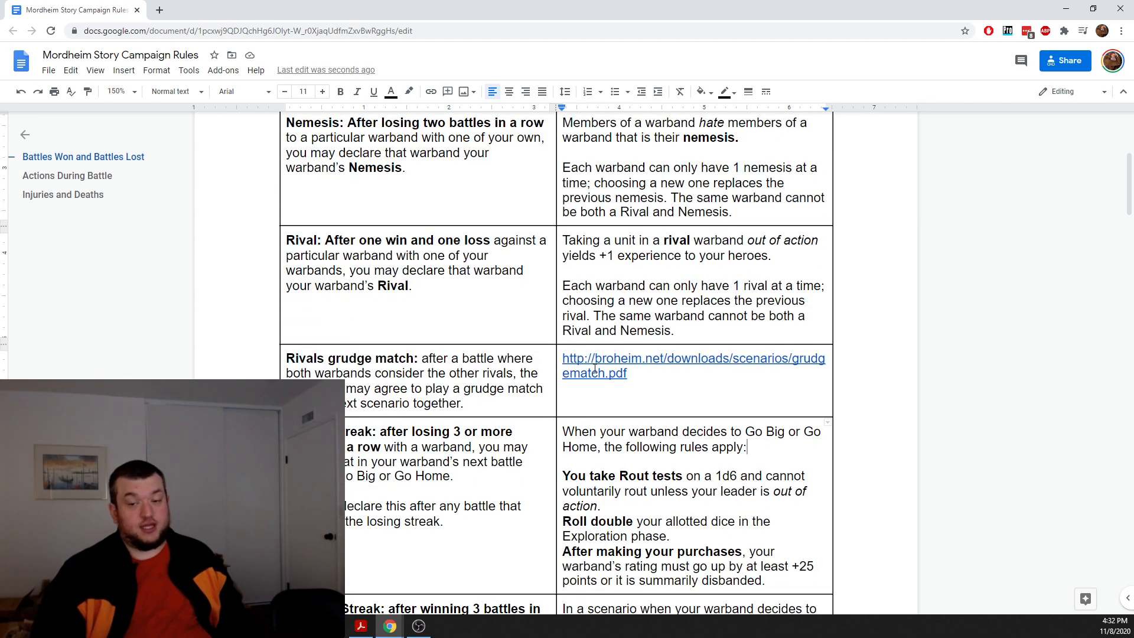
# Step: Highlight the Losing Streak condition about losing 3 or more battles in a row, and move on to its effects
pyautogui.scroll(-2, 596, 349)
pyautogui.click(487, 356)
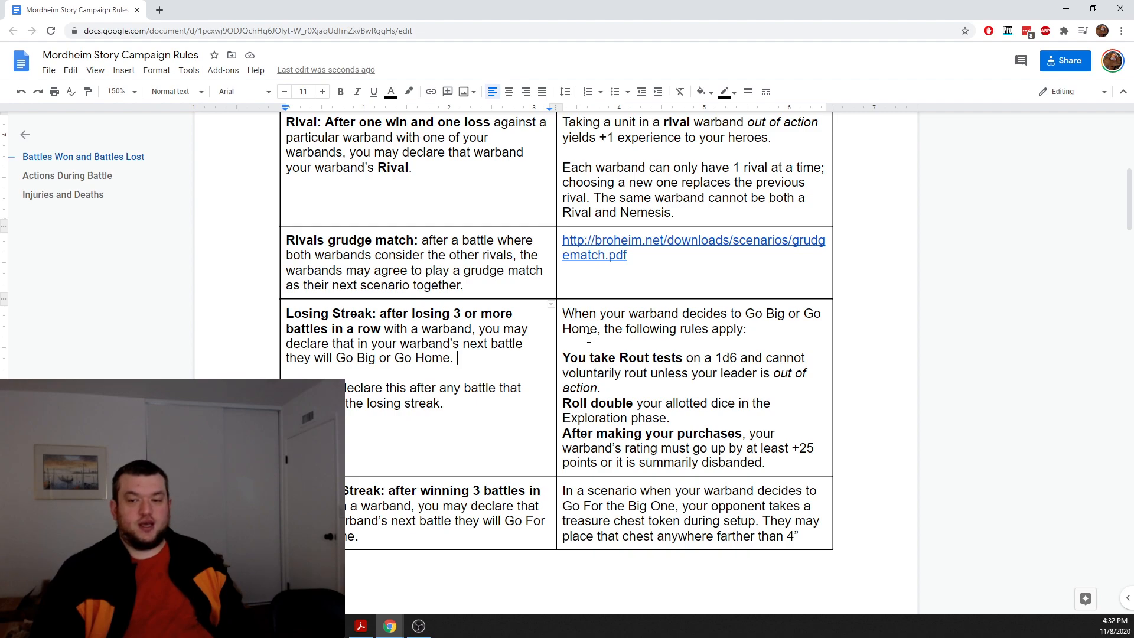
pyautogui.scroll(-1, 589, 338)
pyautogui.moveTo(455, 300); pyautogui.dragTo(289, 258)
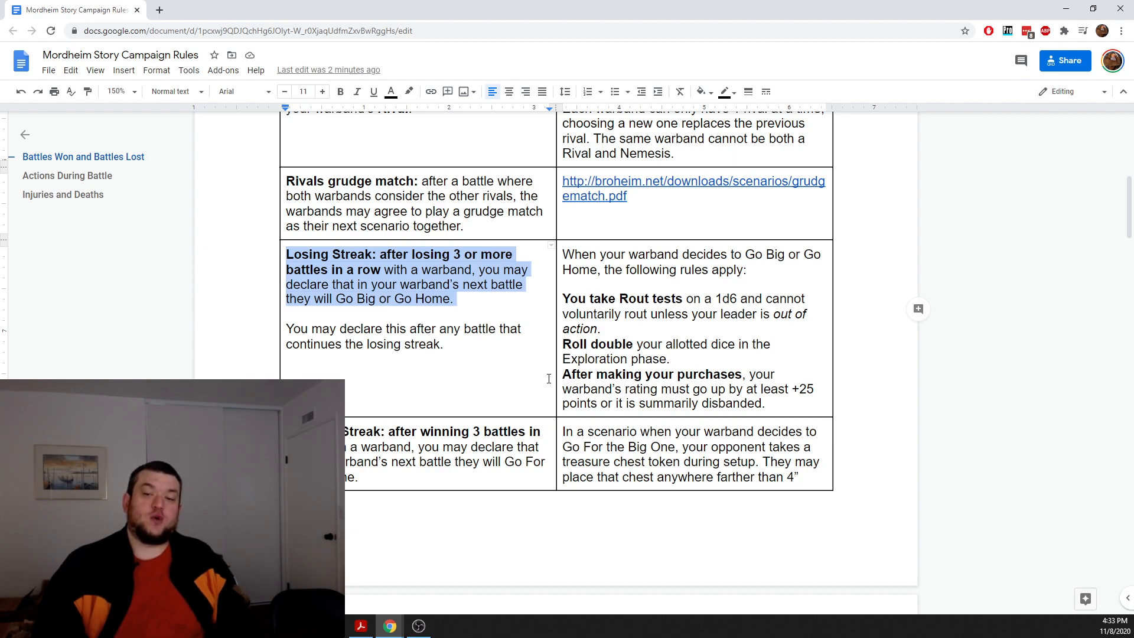
pyautogui.click(678, 278)
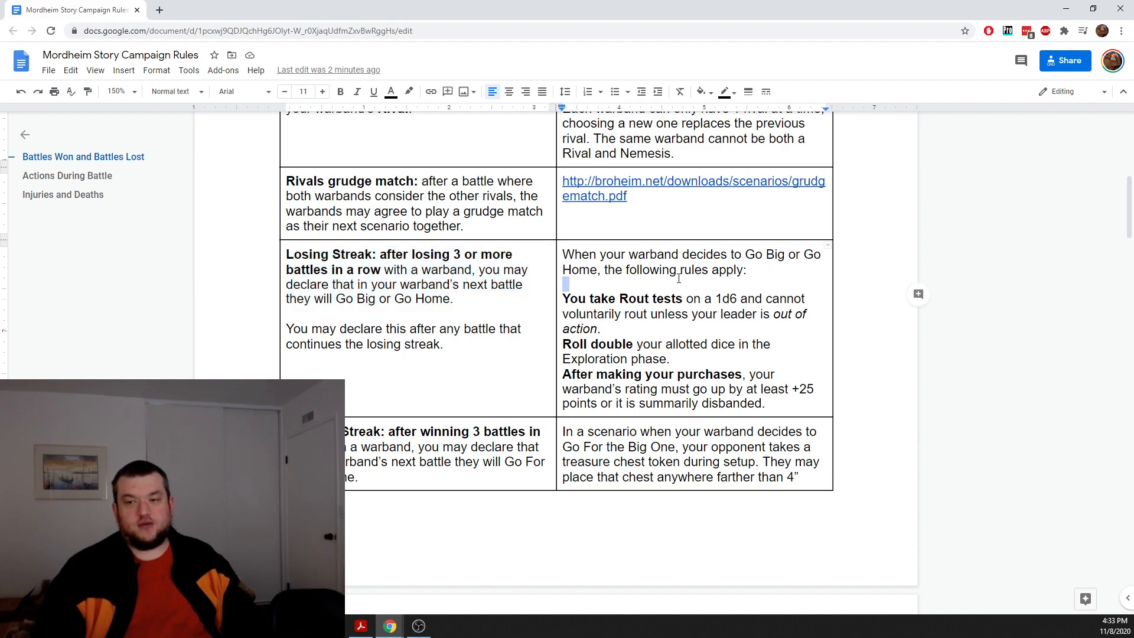
pyautogui.click(688, 317)
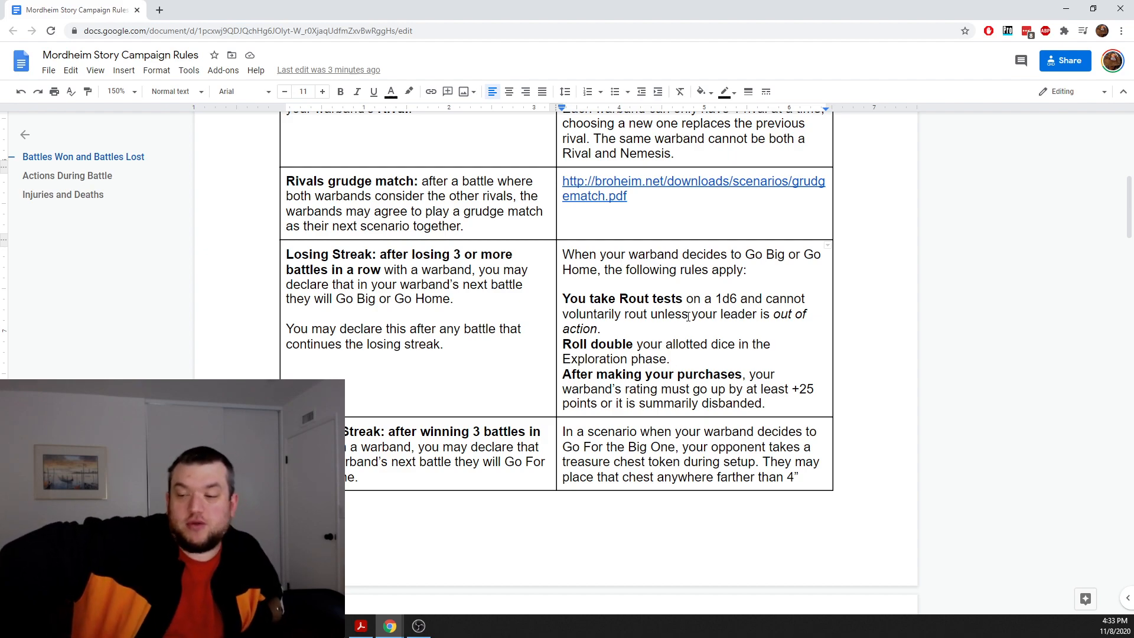
# Step: Point out "Go Big or Go Home" in the Losing Streak effects and in the rule's declaration sentence
pyautogui.click(746, 254)
pyautogui.moveTo(746, 254); pyautogui.dragTo(597, 270)
pyautogui.click(451, 284)
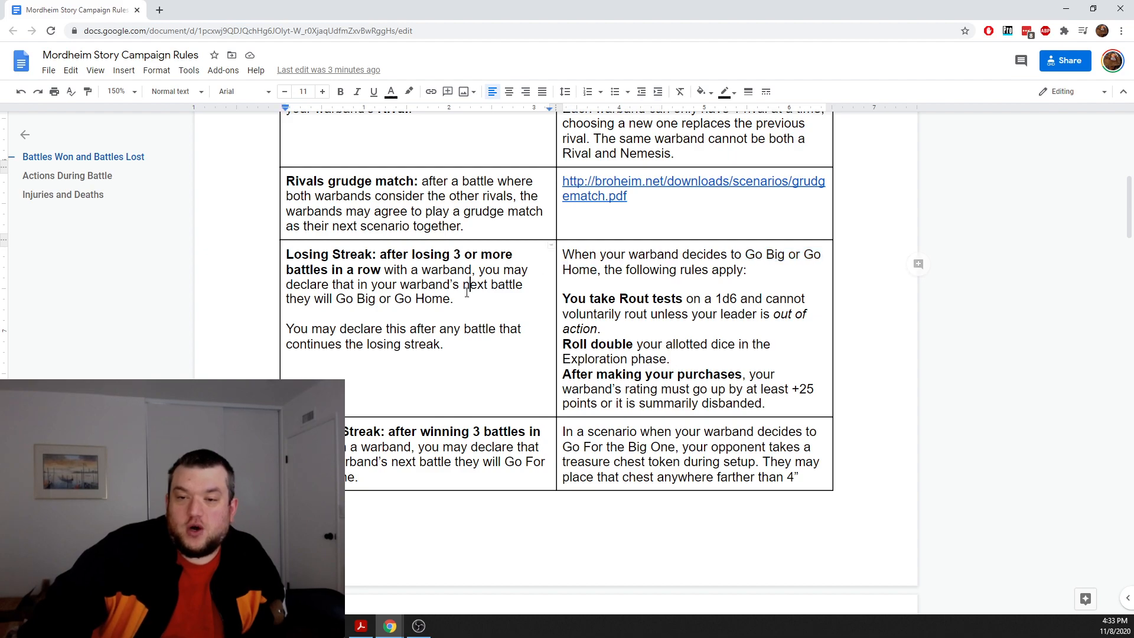
pyautogui.moveTo(450, 284); pyautogui.dragTo(450, 299)
pyautogui.click(447, 299)
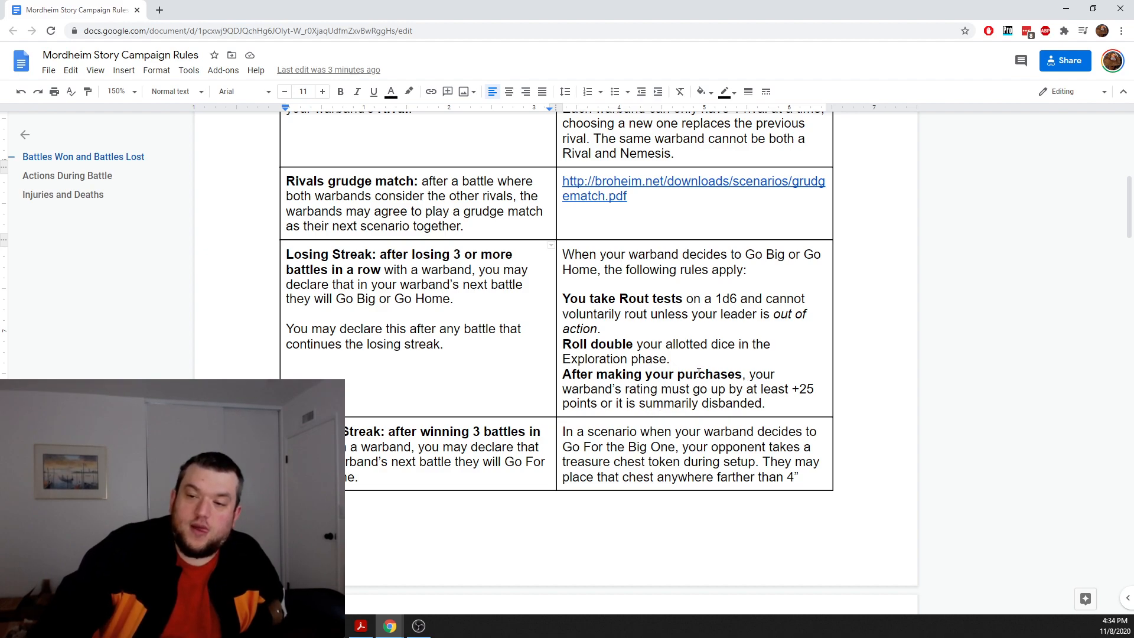
# Step: Highlight the full set of Go Big or Go Home effects, from the opening sentence to the disbanding rule, and clear the selection
pyautogui.click(763, 403)
pyautogui.moveTo(582, 255); pyautogui.dragTo(608, 323)
pyautogui.moveTo(688, 347); pyautogui.dragTo(769, 401)
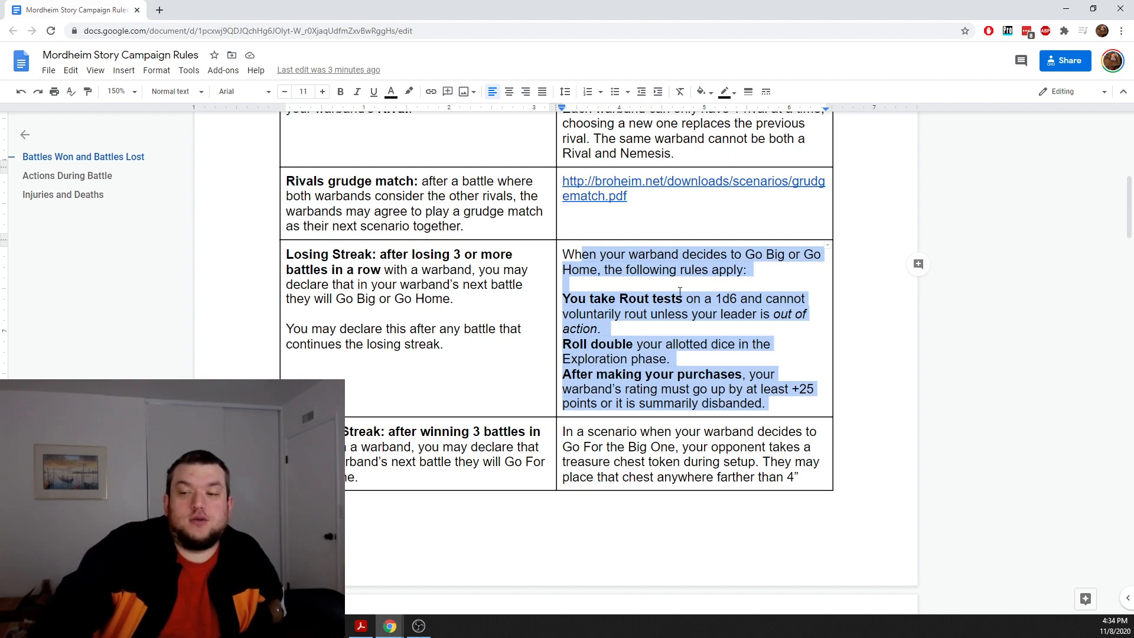
pyautogui.click(757, 275)
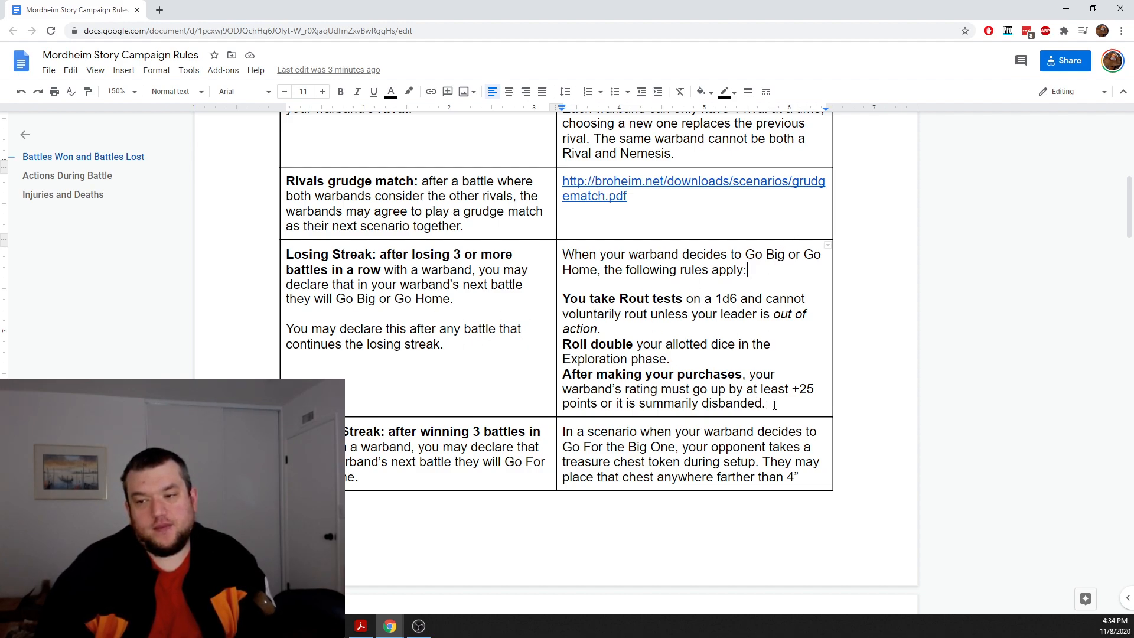
pyautogui.click(785, 375)
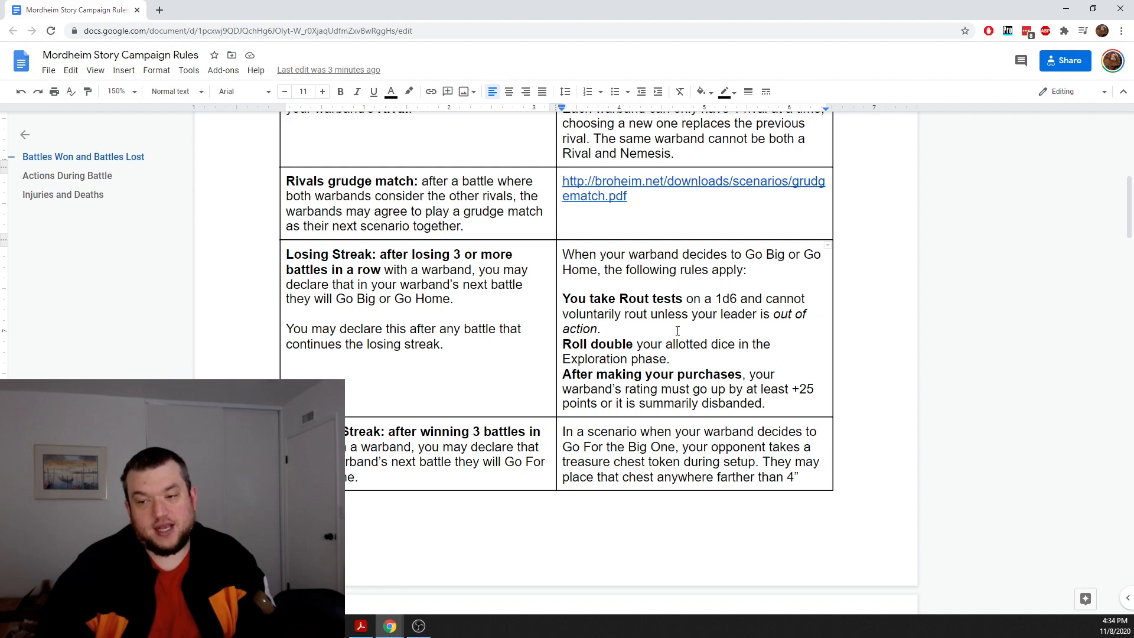
# Step: Review the Winning Streak row and its Go For the Big One effects across the page break
pyautogui.scroll(-2, 634, 319)
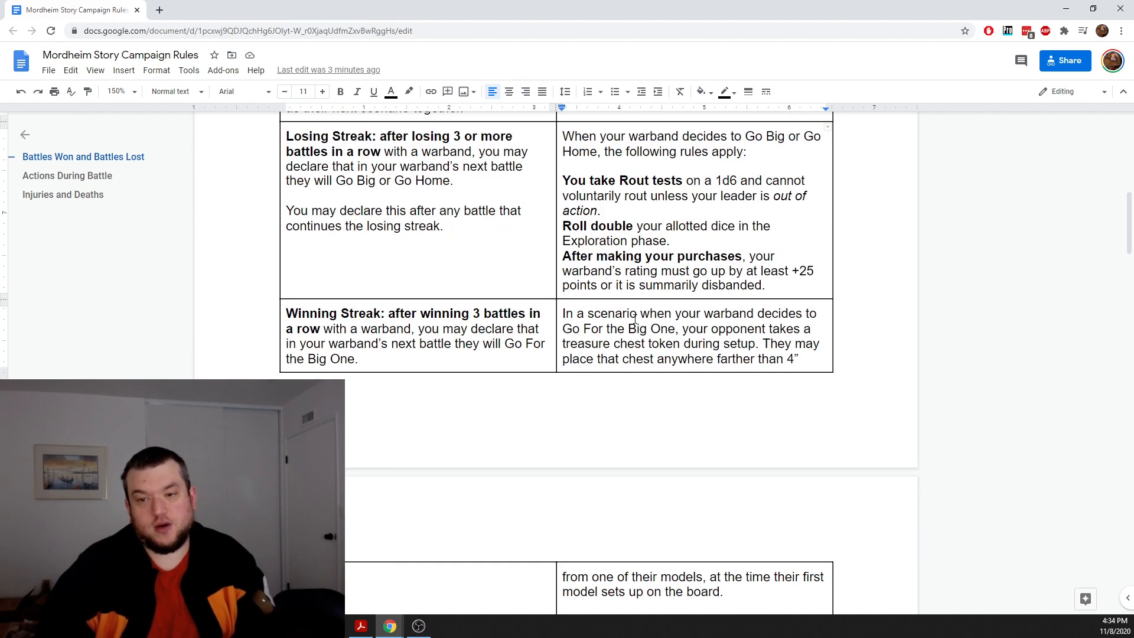
pyautogui.scroll(-2, 514, 318)
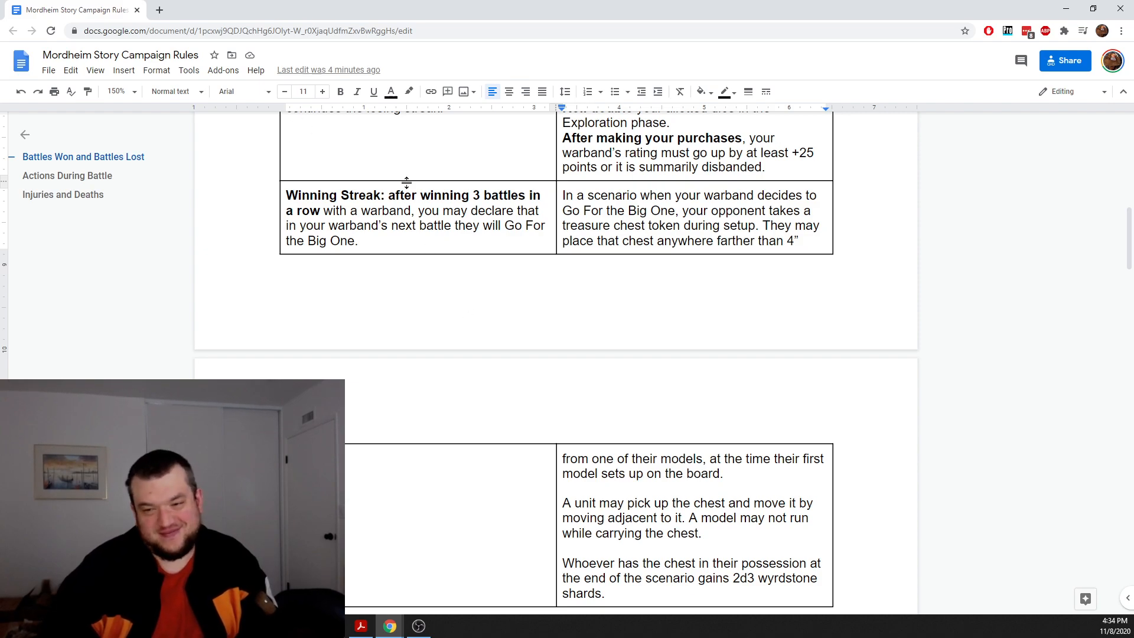
pyautogui.click(618, 210)
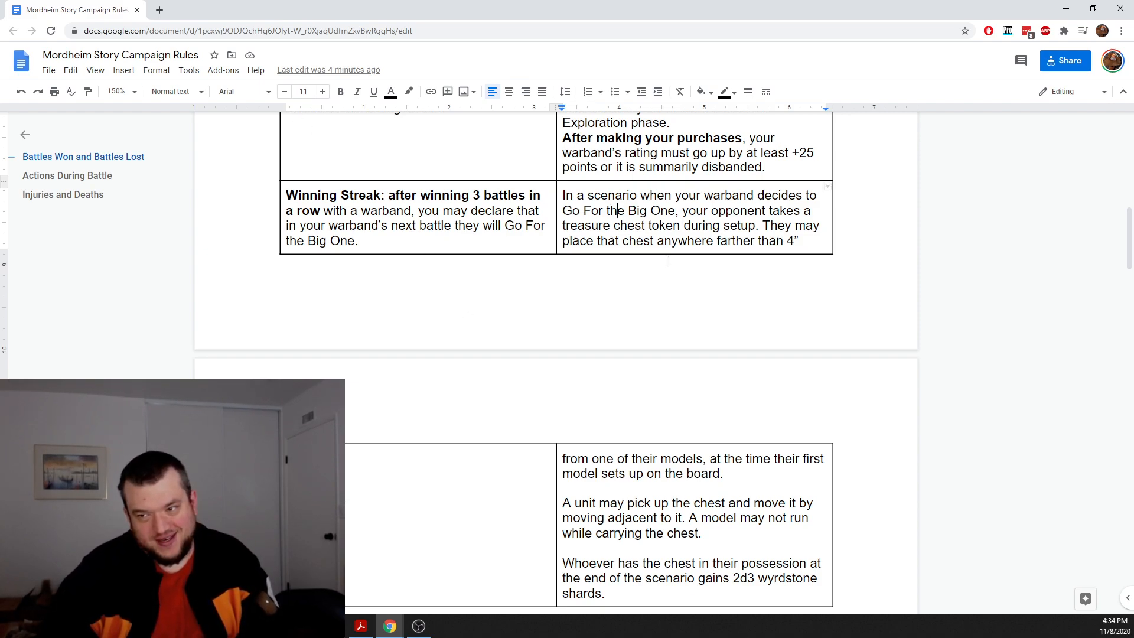
pyautogui.scroll(-3, 667, 260)
pyautogui.click(715, 354)
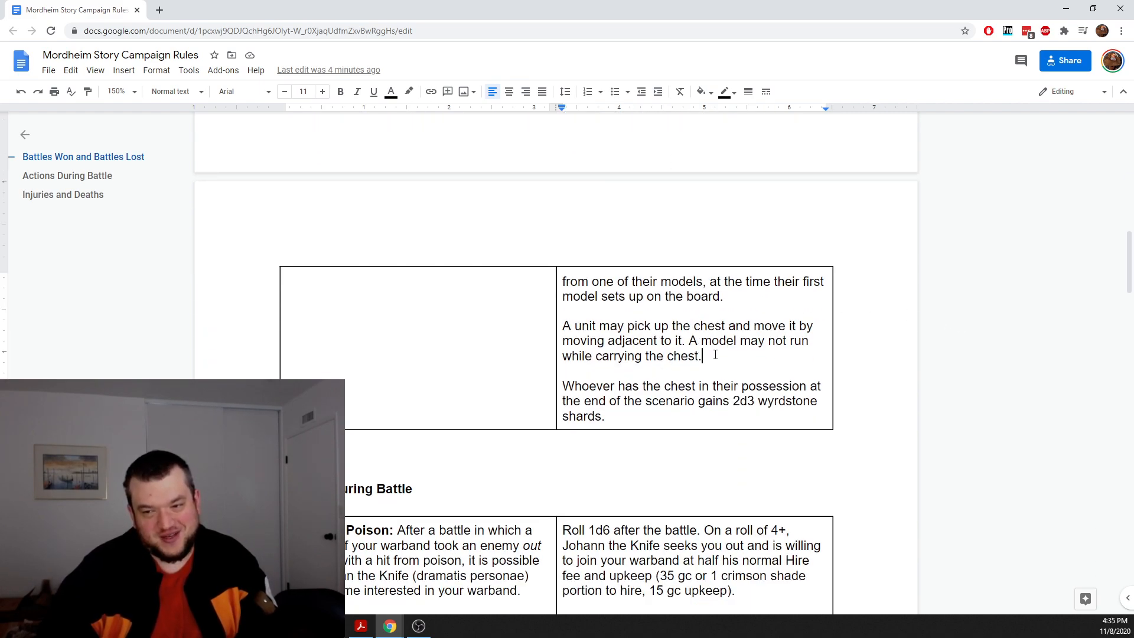
# Step: Compare the Losing Streak sentence about declaring after any battle with the Winning Streak condition in the row below
pyautogui.scroll(5, 579, 360)
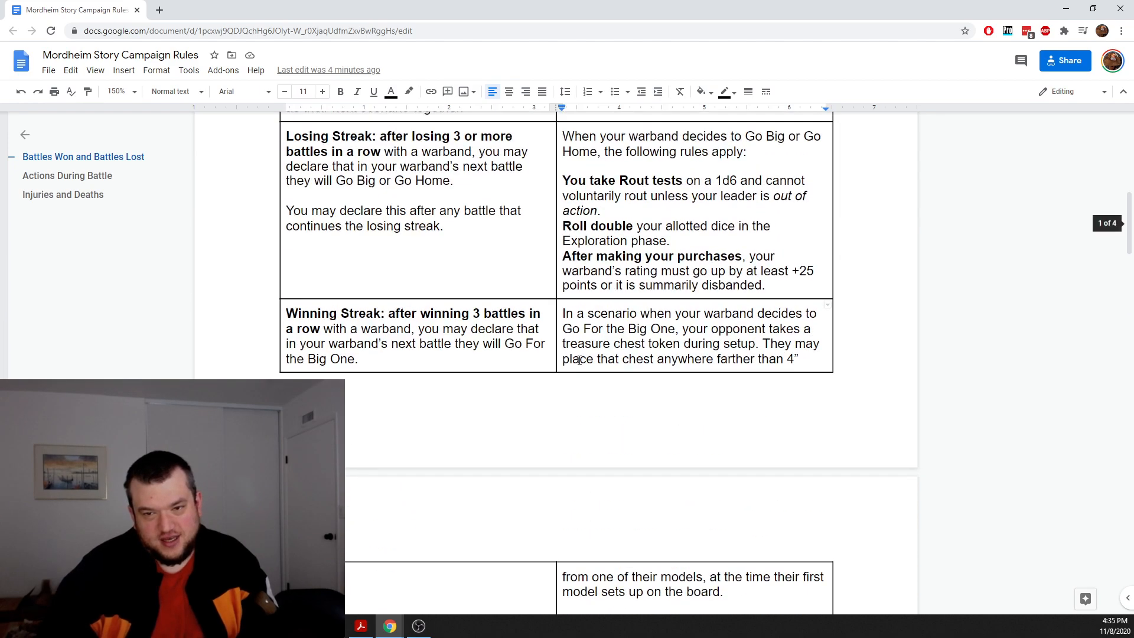
pyautogui.scroll(1, 434, 287)
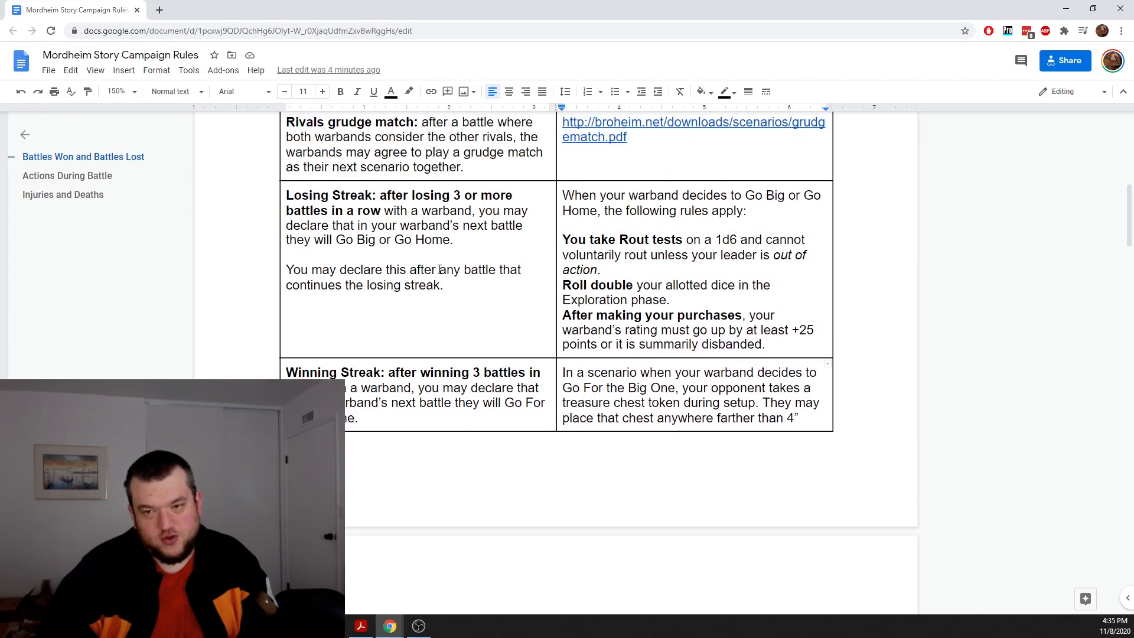
pyautogui.click(474, 271)
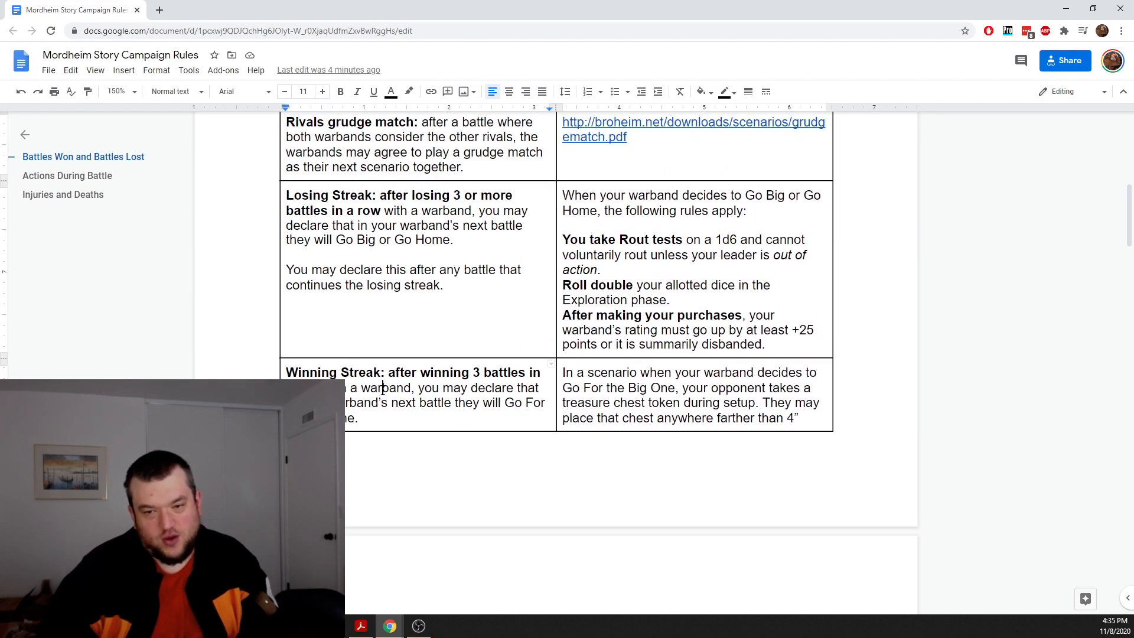
pyautogui.scroll(-2, 383, 388)
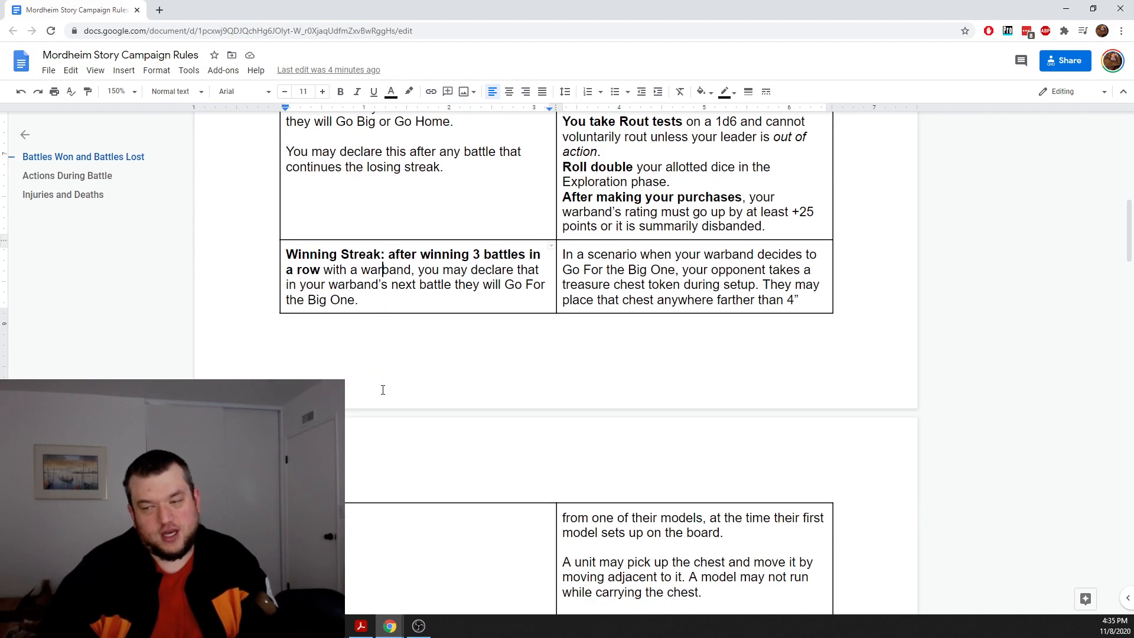
pyautogui.scroll(-1, 383, 390)
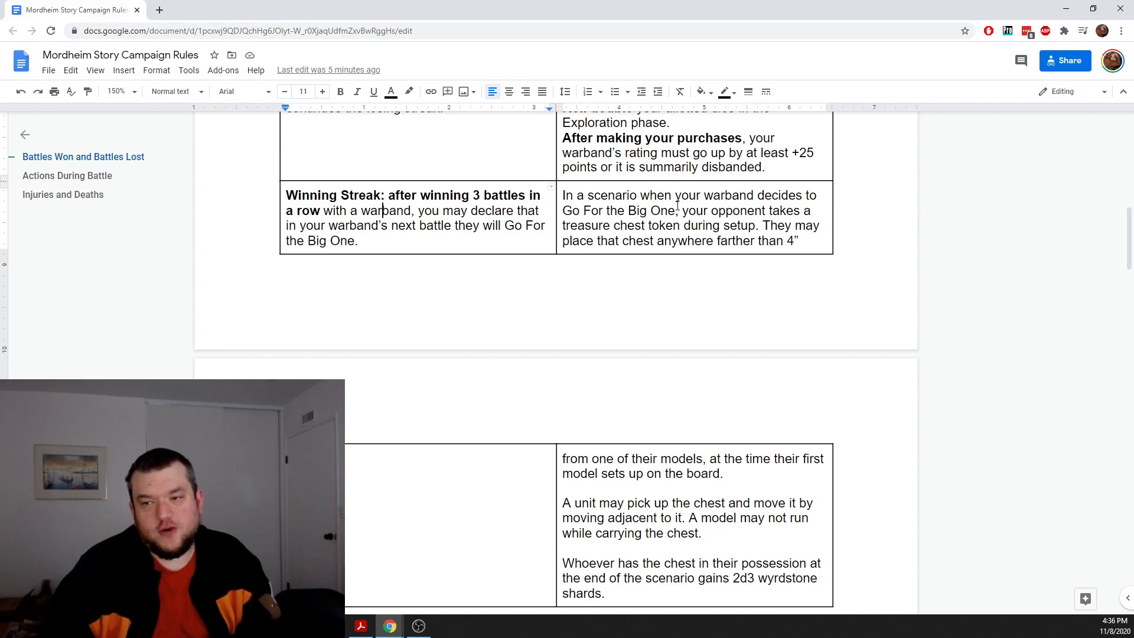
# Step: Highlight "Big One" and the opponent's treasure chest placement text in the Winning Streak effects, and clear the selection
pyautogui.moveTo(676, 210); pyautogui.dragTo(627, 210)
pyautogui.scroll(-3, 771, 209)
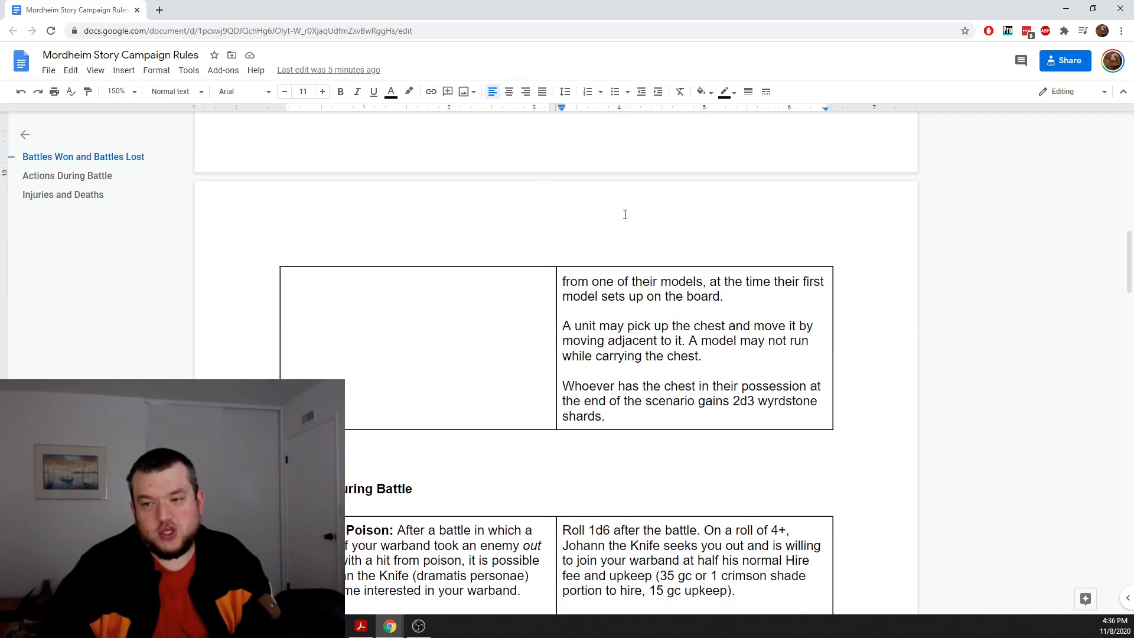
pyautogui.scroll(3, 771, 208)
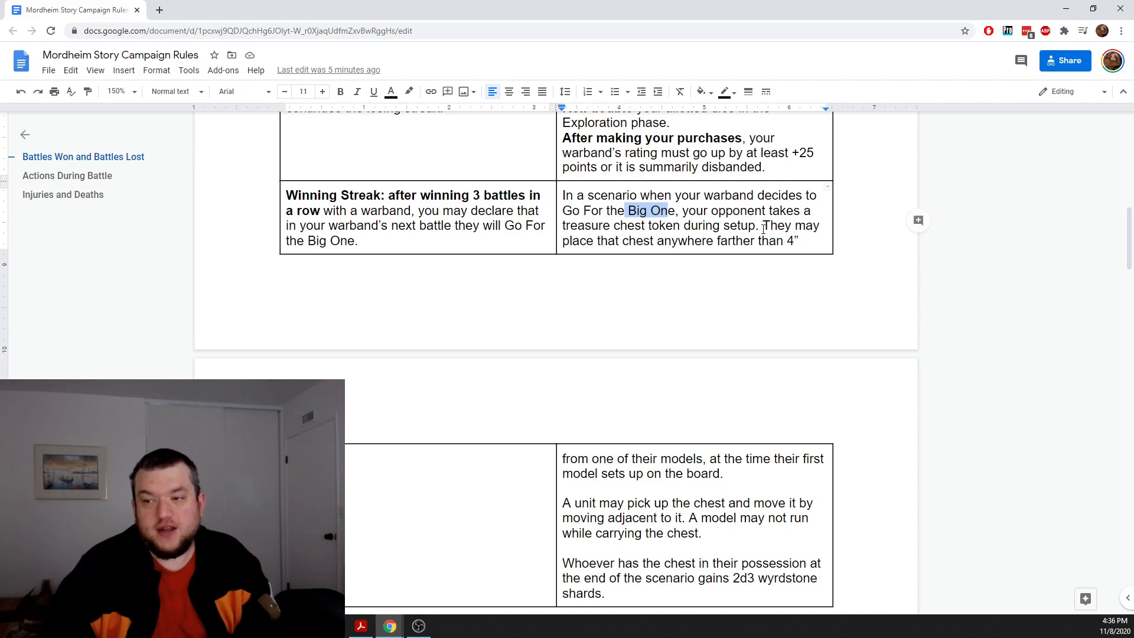
pyautogui.moveTo(771, 211); pyautogui.dragTo(788, 246)
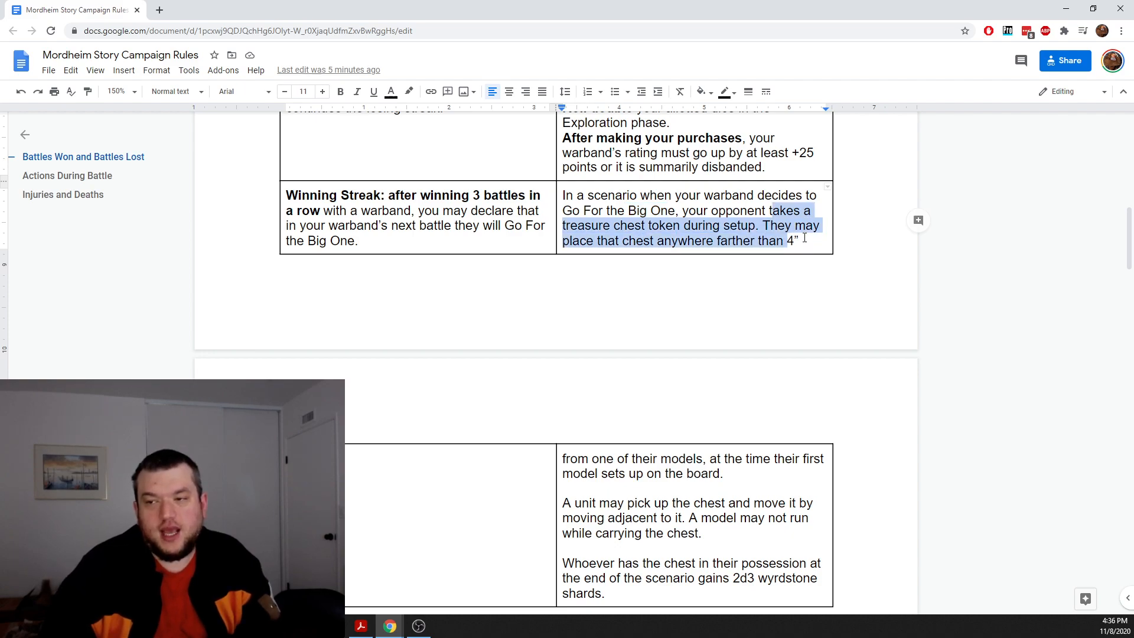
pyautogui.click(803, 239)
# Step: Highlight the Winning Streak paragraph about picking up the chest and not running while carrying it, and recheck the text before it
pyautogui.scroll(-3, 803, 239)
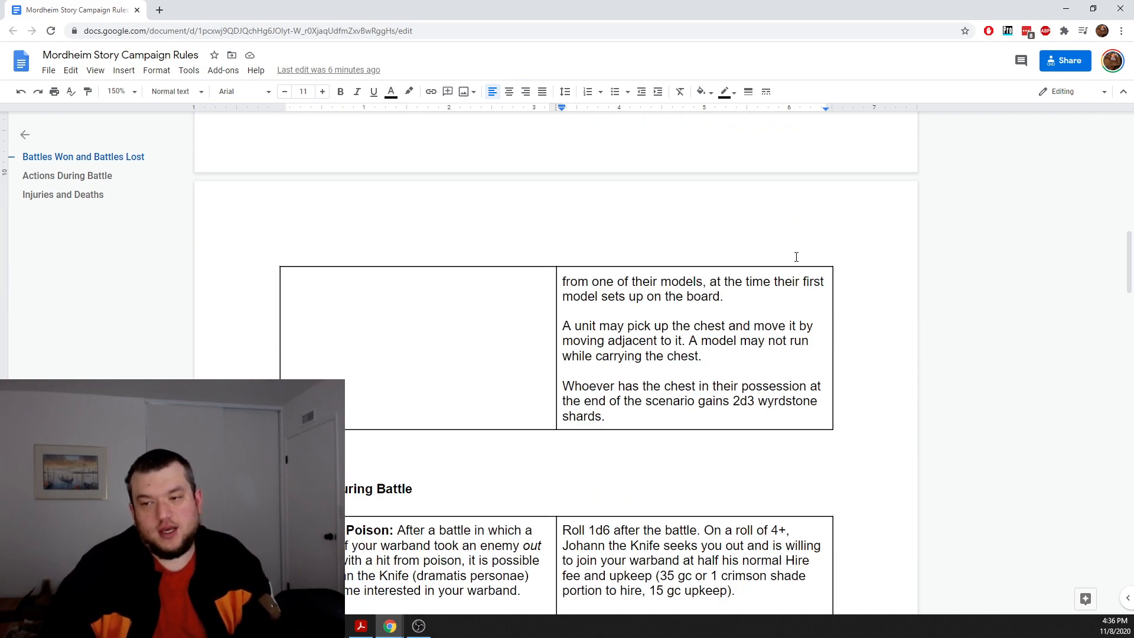
pyautogui.click(749, 298)
pyautogui.moveTo(705, 359); pyautogui.dragTo(566, 328)
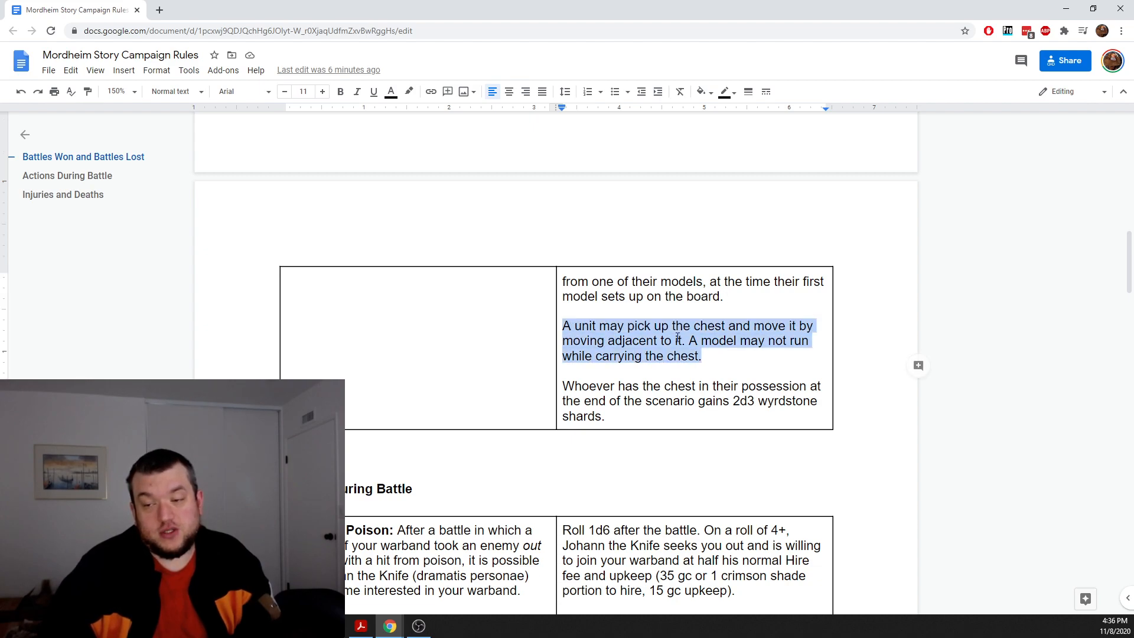
pyautogui.scroll(5, 699, 338)
pyautogui.scroll(-5, 699, 338)
pyautogui.scroll(2, 702, 278)
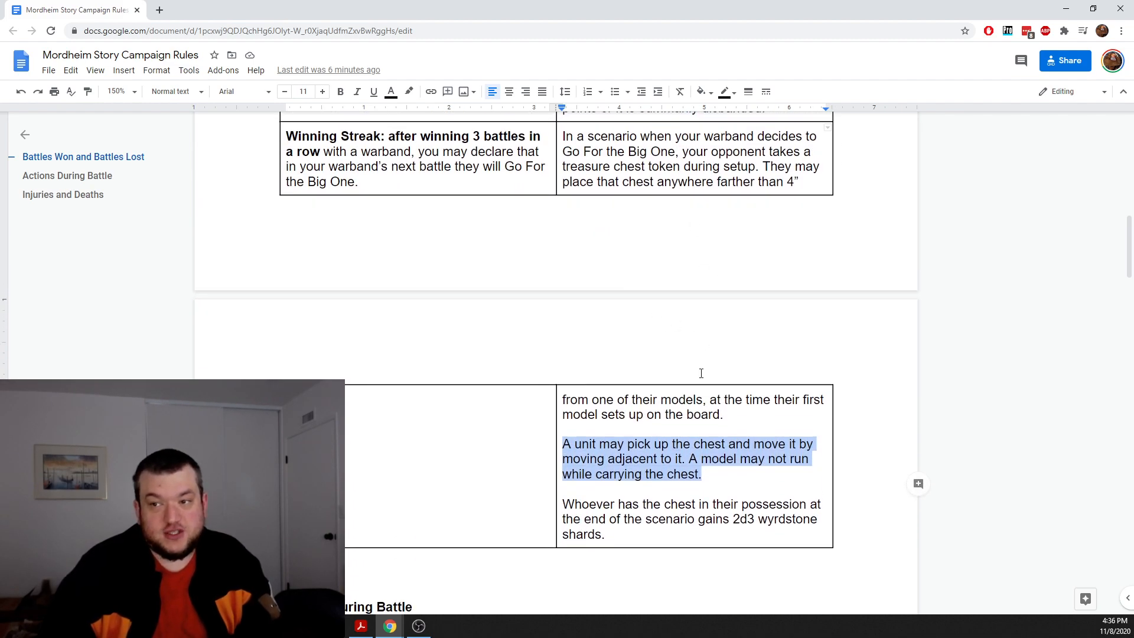
# Step: Highlight the paragraph awarding 2d3 wyrdstone shards to whoever has the chest at the end of the scenario
pyautogui.scroll(-1, 704, 356)
pyautogui.click(624, 480)
pyautogui.moveTo(623, 480); pyautogui.dragTo(566, 444)
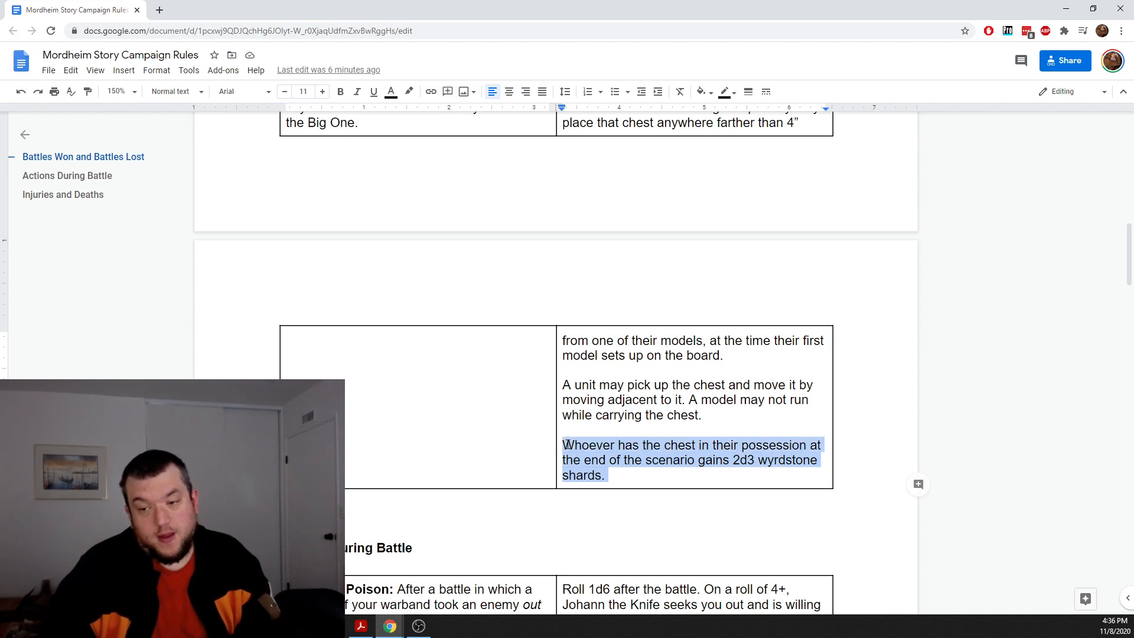
pyautogui.click(609, 458)
pyautogui.moveTo(614, 473); pyautogui.dragTo(568, 448)
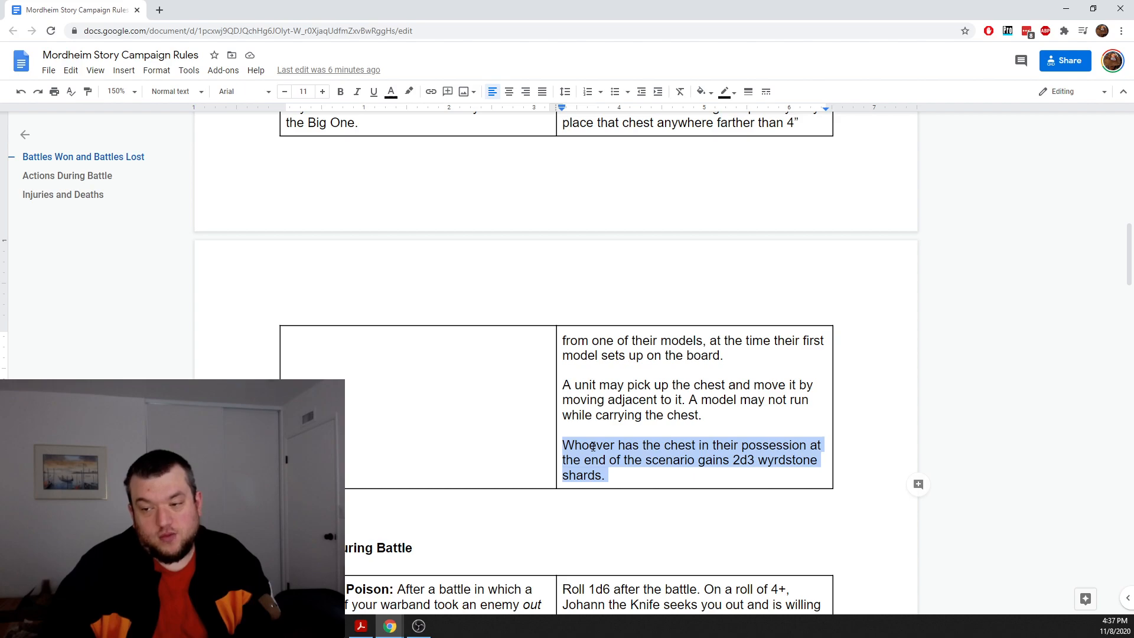
# Step: Move on to the Actions During Battle section and point out the Slay with Poison rule
pyautogui.scroll(-3, 592, 447)
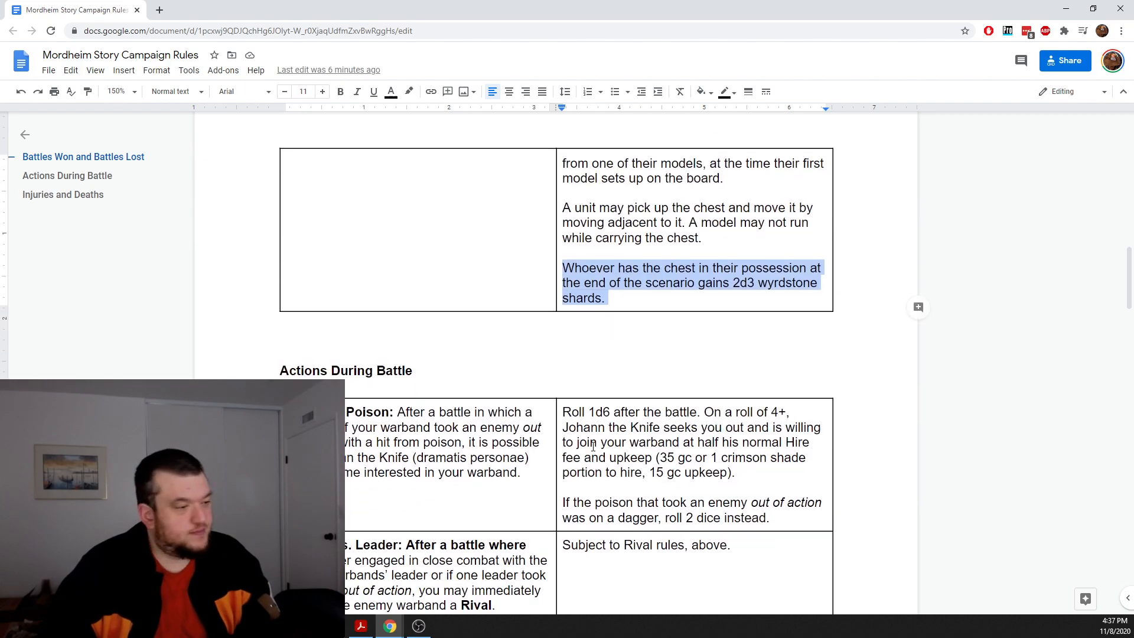
pyautogui.scroll(-3, 589, 445)
pyautogui.click(506, 307)
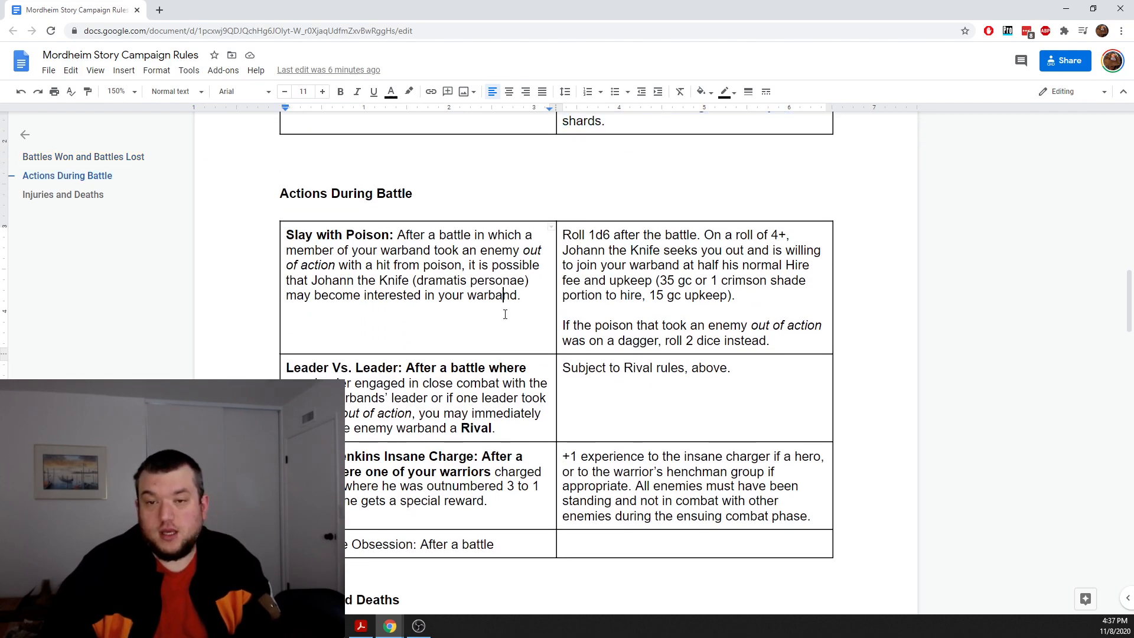
# Step: Go back over the Battles Won and Battles Lost rules, highlight the Rivals grudge match condition, and clear the selection
pyautogui.scroll(9, 506, 372)
pyautogui.scroll(9, 492, 427)
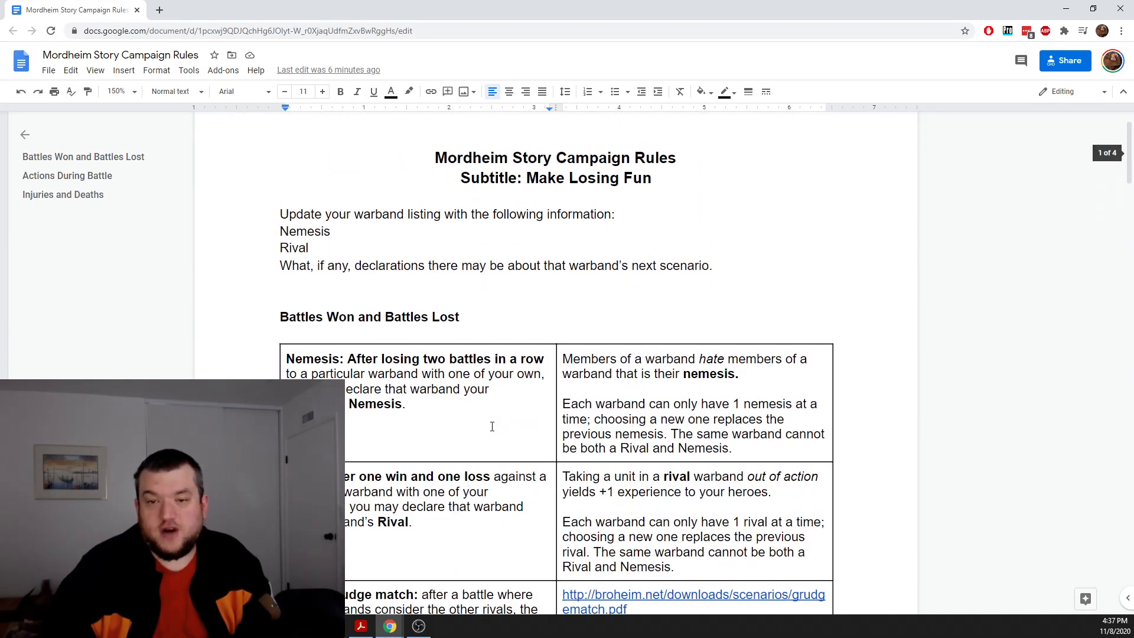
pyautogui.scroll(-6, 492, 427)
pyautogui.scroll(-8, 491, 426)
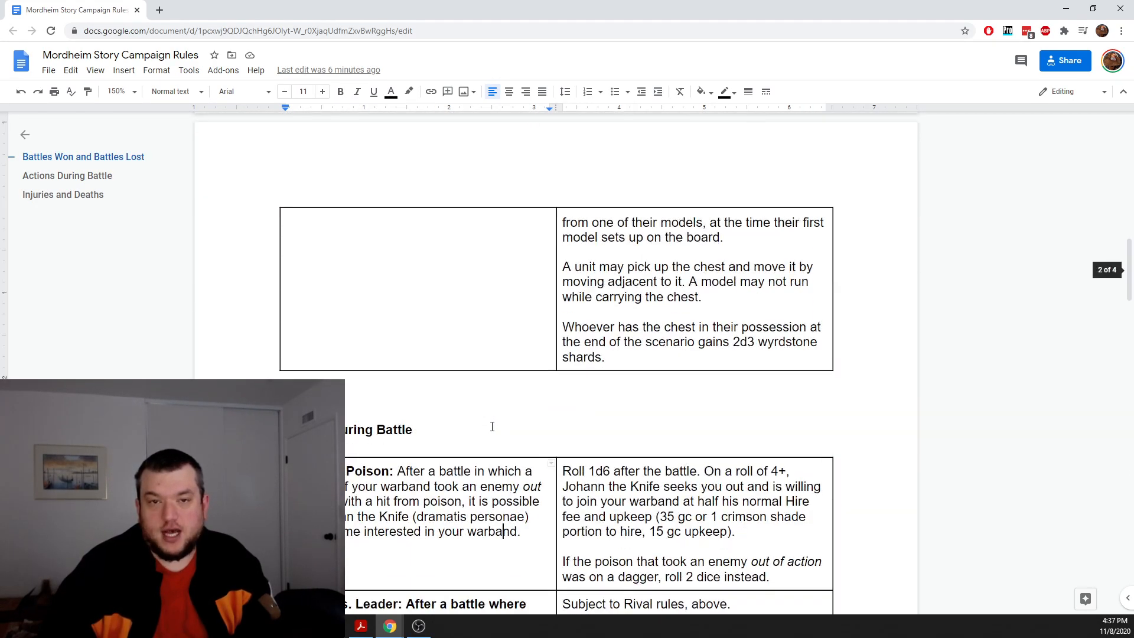
pyautogui.scroll(7, 492, 426)
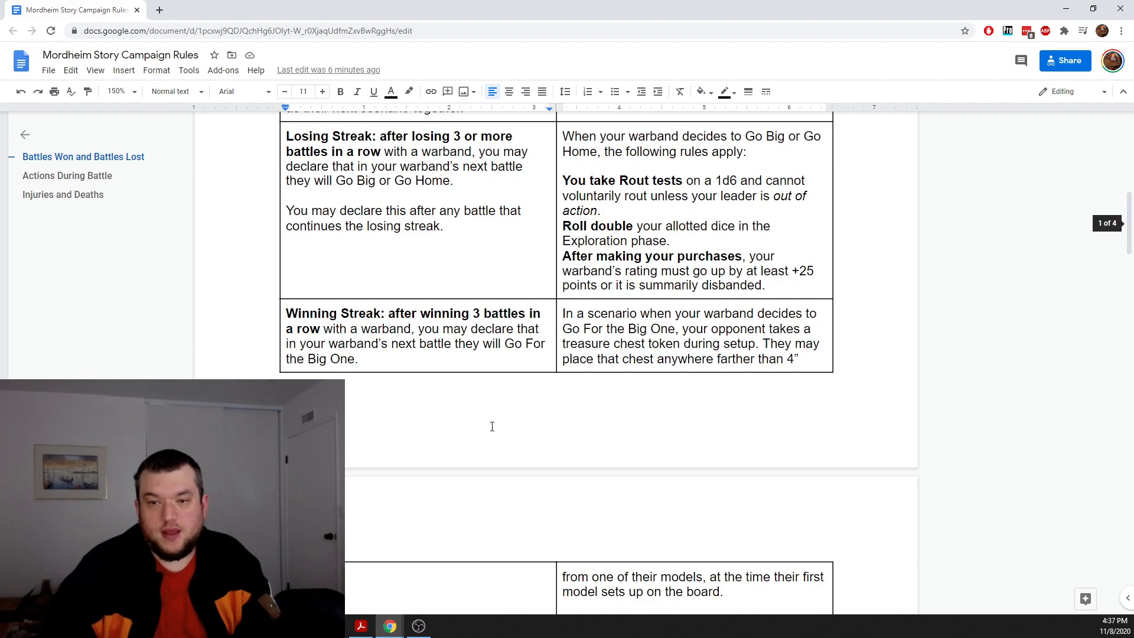
pyautogui.scroll(2, 492, 426)
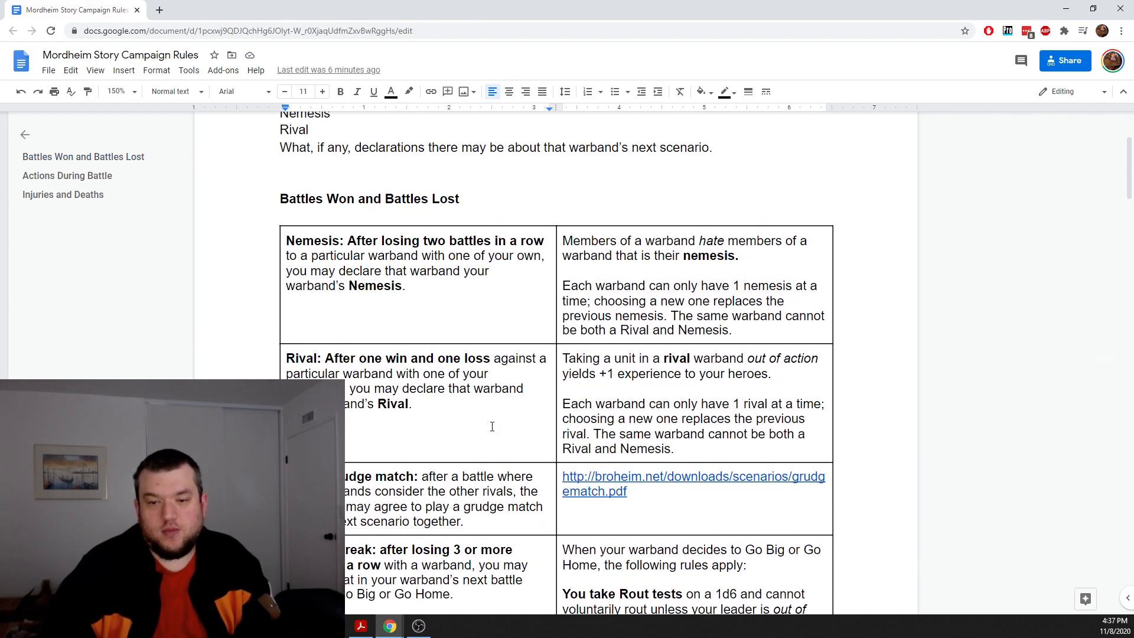
pyautogui.scroll(-2, 492, 426)
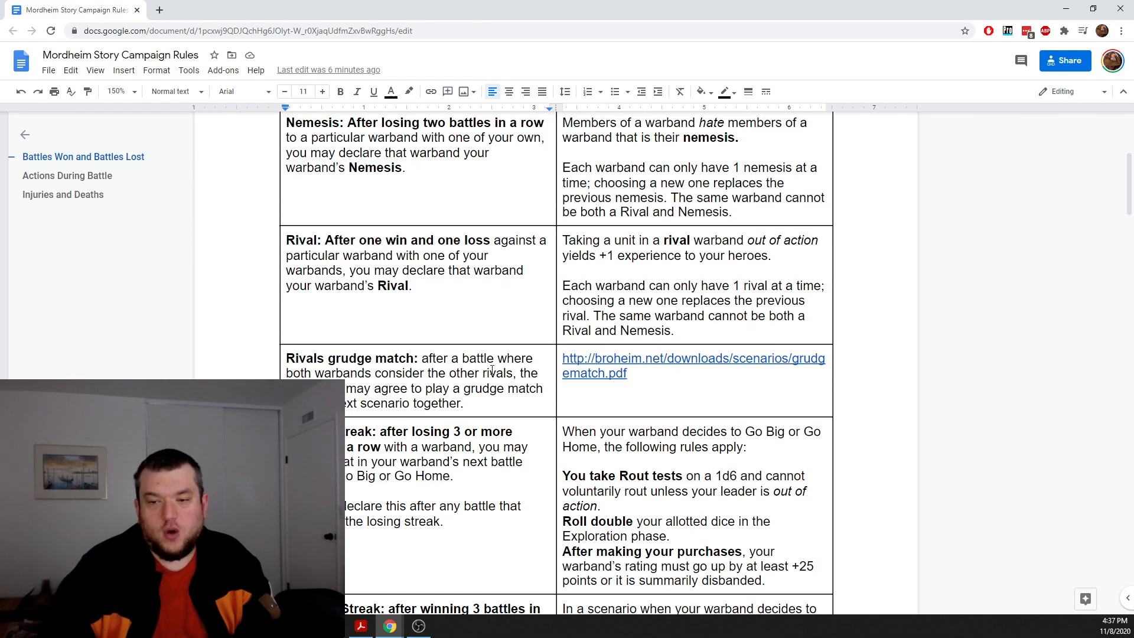
pyautogui.moveTo(464, 403); pyautogui.dragTo(279, 358)
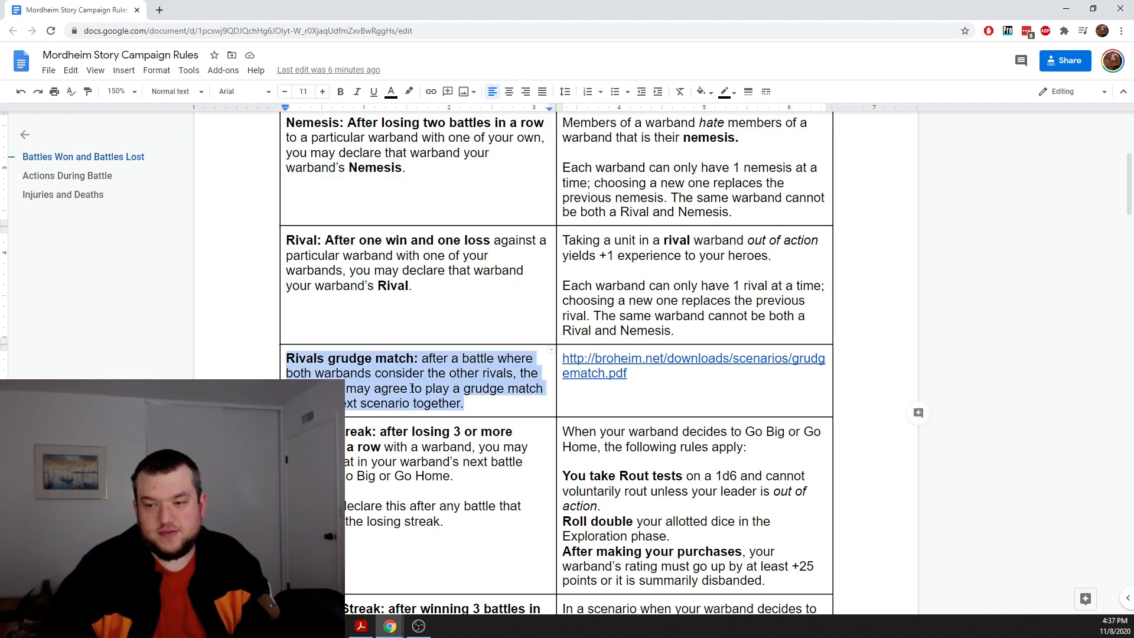
pyautogui.click(467, 376)
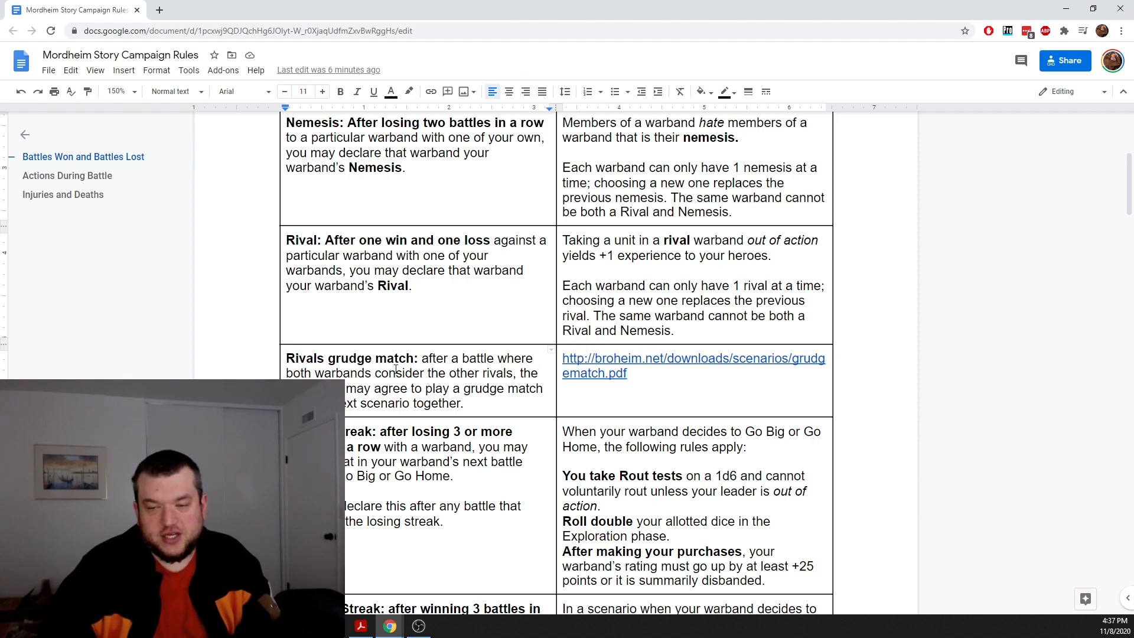
# Step: Point out the Rival condition about one win and one loss in the Battles Won and Battles Lost table
pyautogui.scroll(1, 418, 387)
pyautogui.scroll(1, 418, 388)
pyautogui.scroll(-1, 413, 355)
pyautogui.click(401, 305)
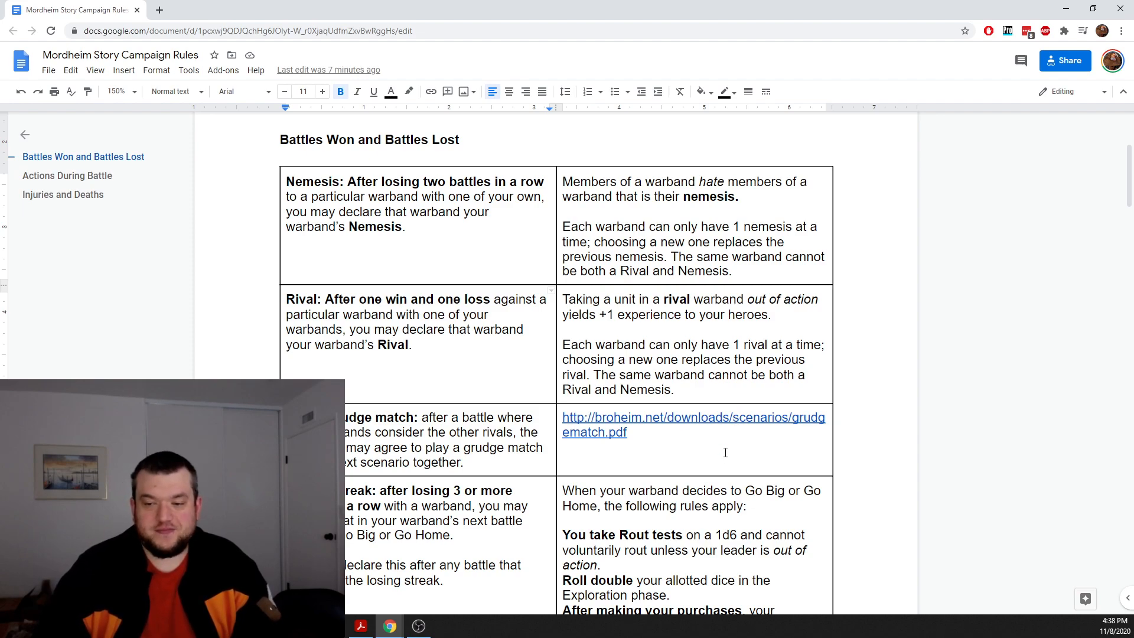
# Step: Review the Losing Streak row and its effects, and return to the Rivals grudge match rule
pyautogui.scroll(-2, 364, 497)
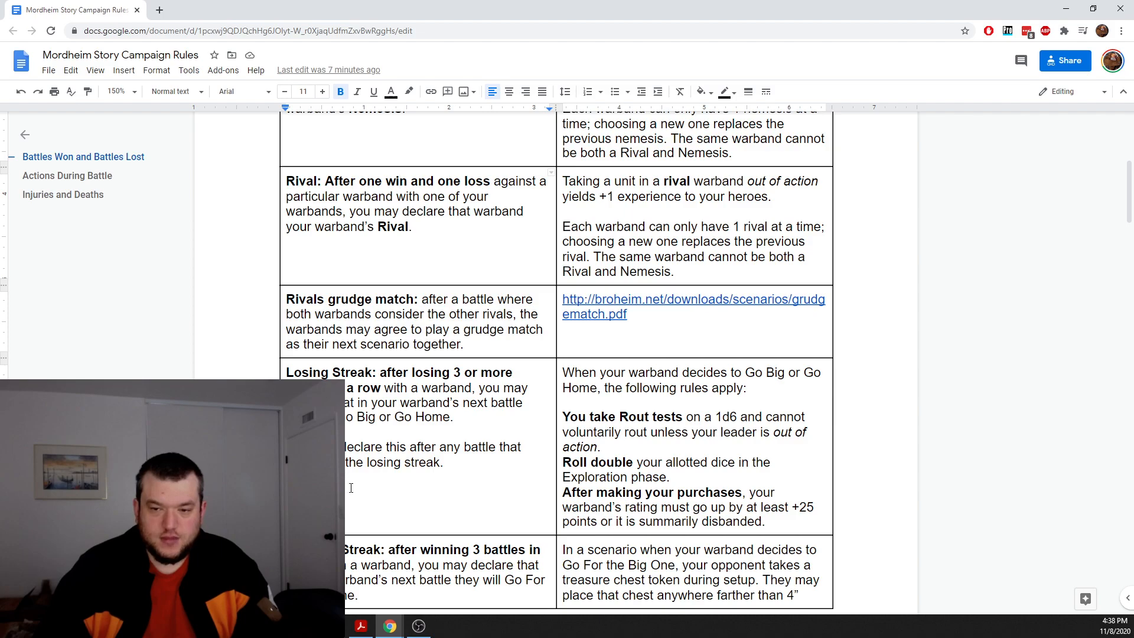
pyautogui.click(408, 387)
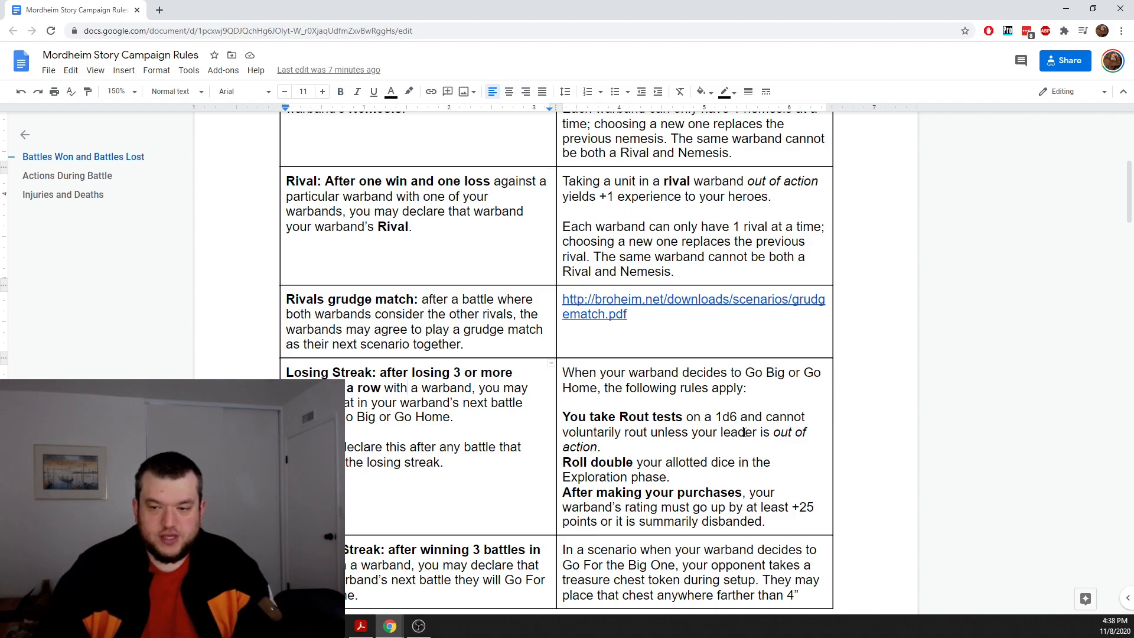
pyautogui.scroll(-3, 609, 473)
pyautogui.scroll(4, 610, 473)
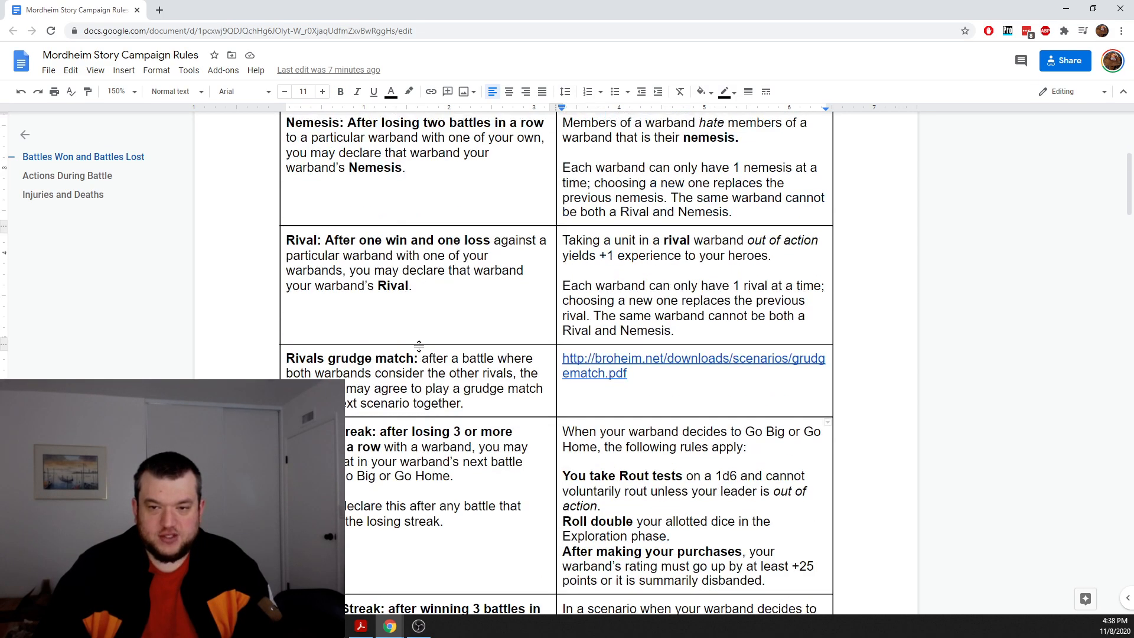
pyautogui.click(420, 373)
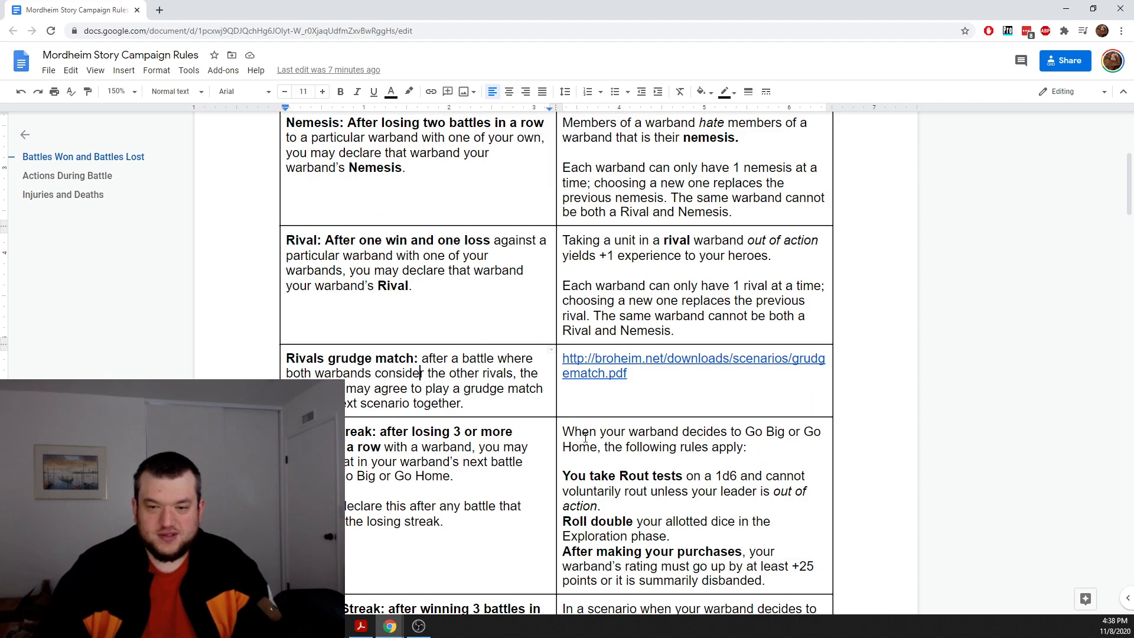
# Step: Look over the introductory warband listing and the Nemesis and Rival rows, ending on the Rivals grudge match text
pyautogui.scroll(-2, 414, 414)
pyautogui.scroll(5, 414, 413)
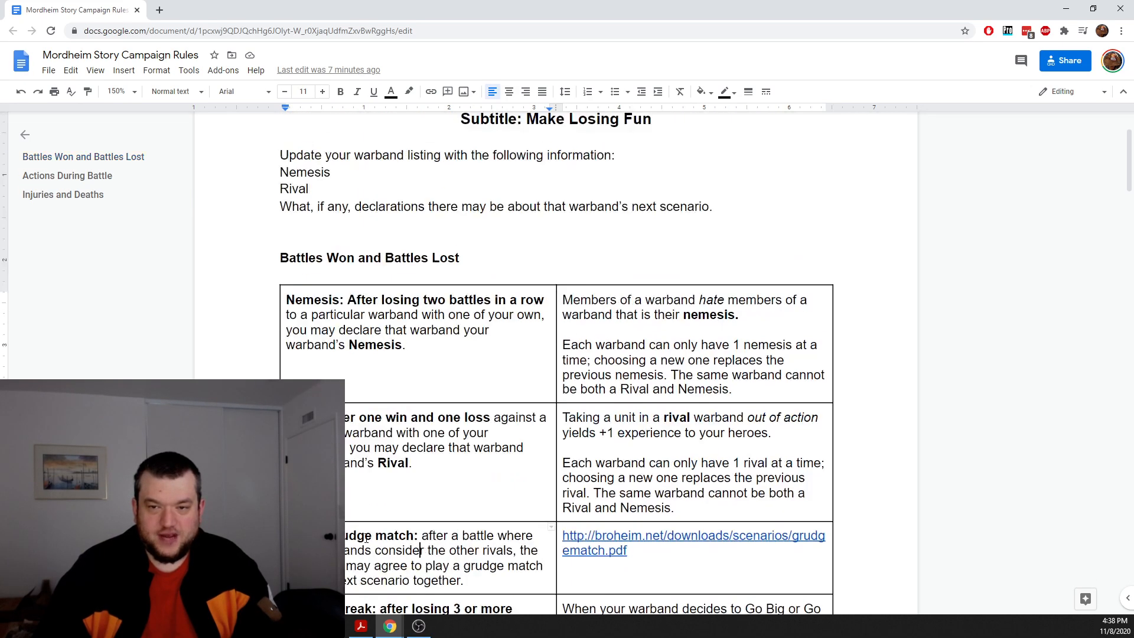
pyautogui.scroll(-3, 365, 538)
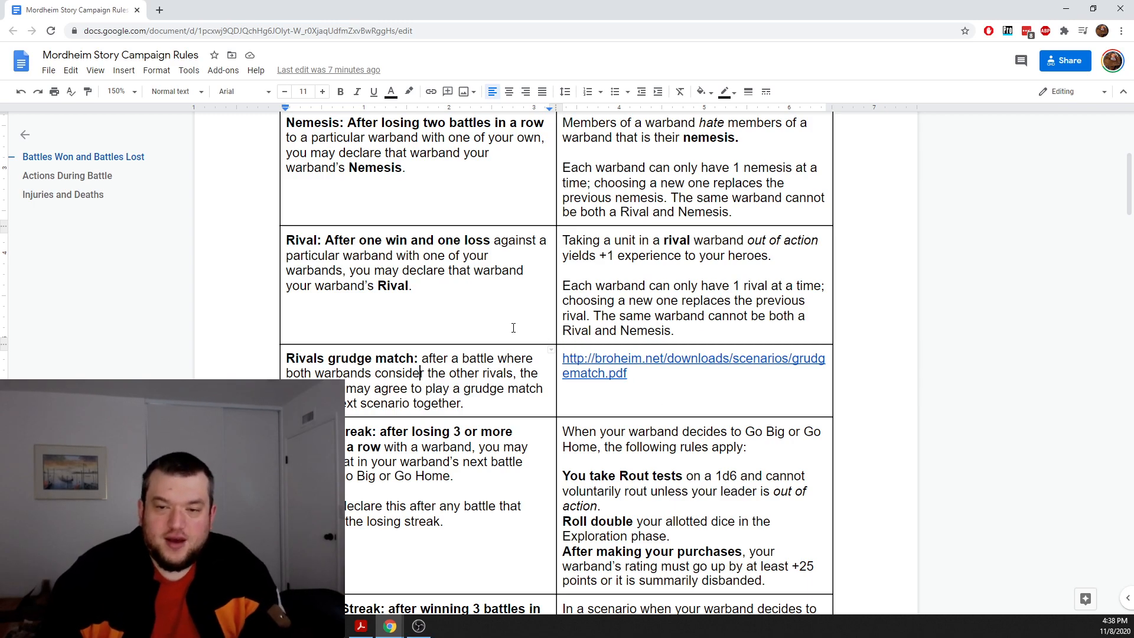
pyautogui.scroll(1, 424, 373)
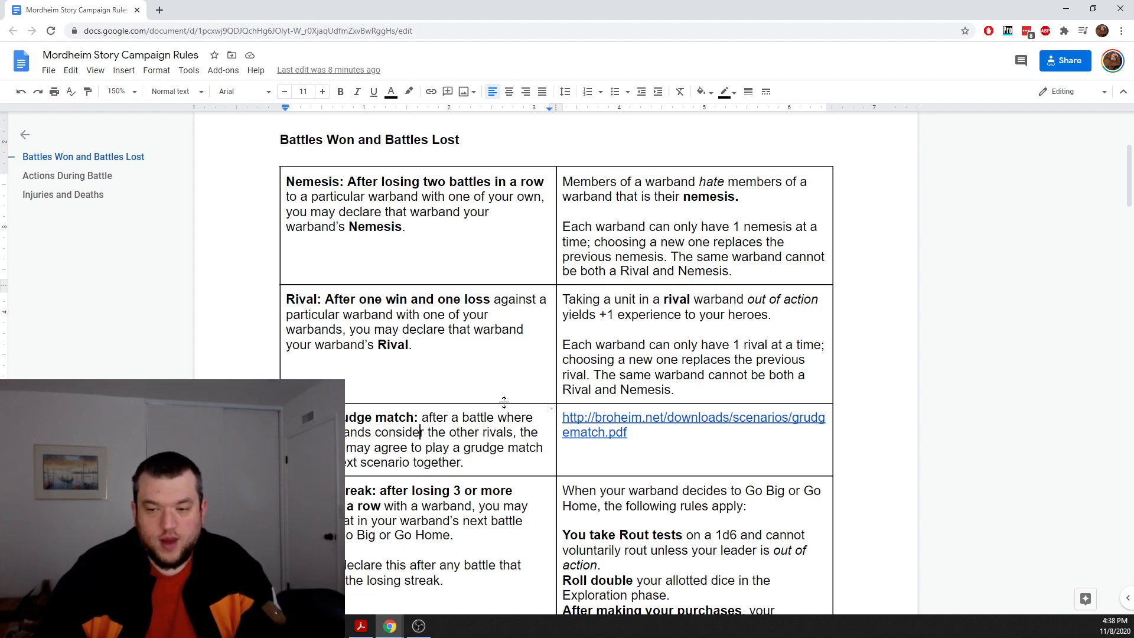
pyautogui.click(467, 431)
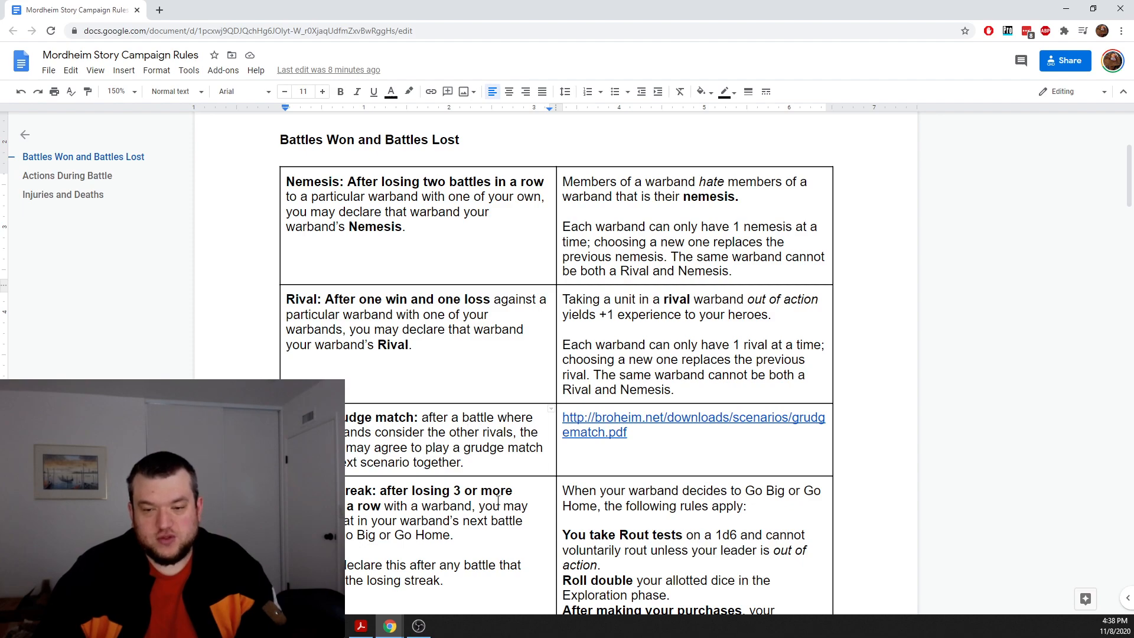
# Step: Delete the extra trailing character after "summarily disbanded." in the Losing Streak effects cell
pyautogui.scroll(-3, 497, 501)
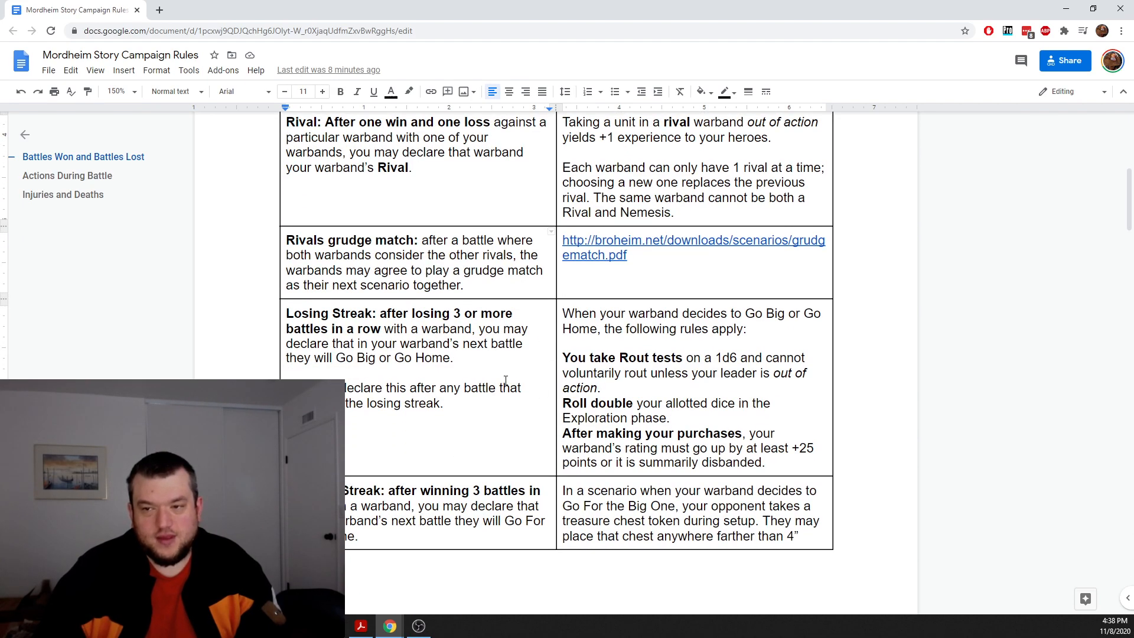
pyautogui.click(781, 456)
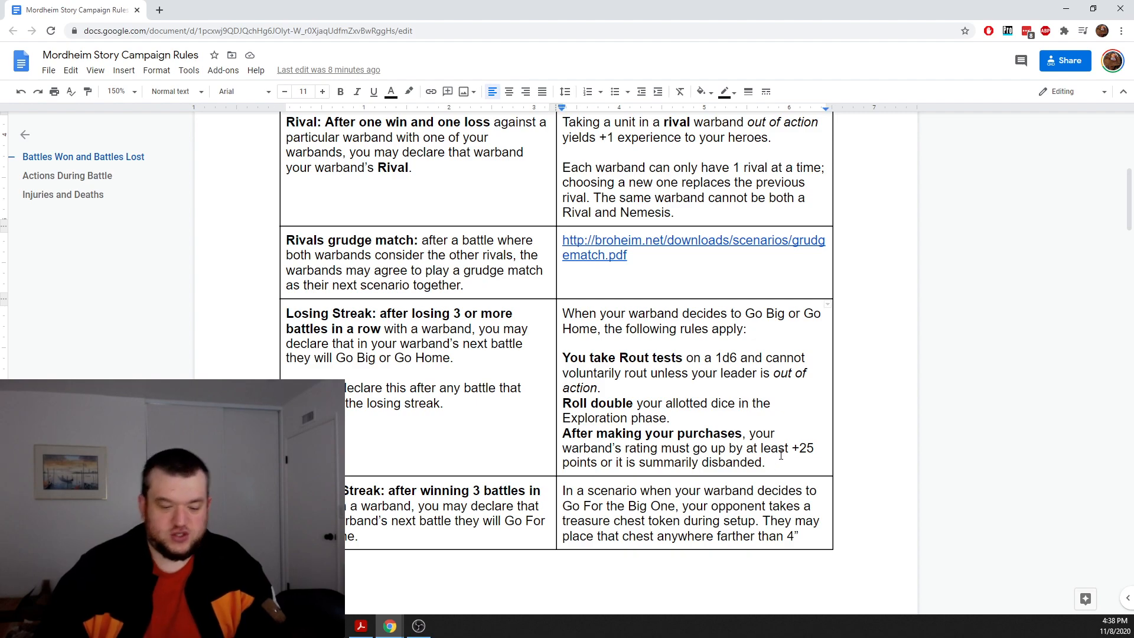
pyautogui.press('BackSpace')
# Step: Look over the Losing Streak and Winning Streak rows and continue to the Actions During Battle section
pyautogui.scroll(-2, 778, 451)
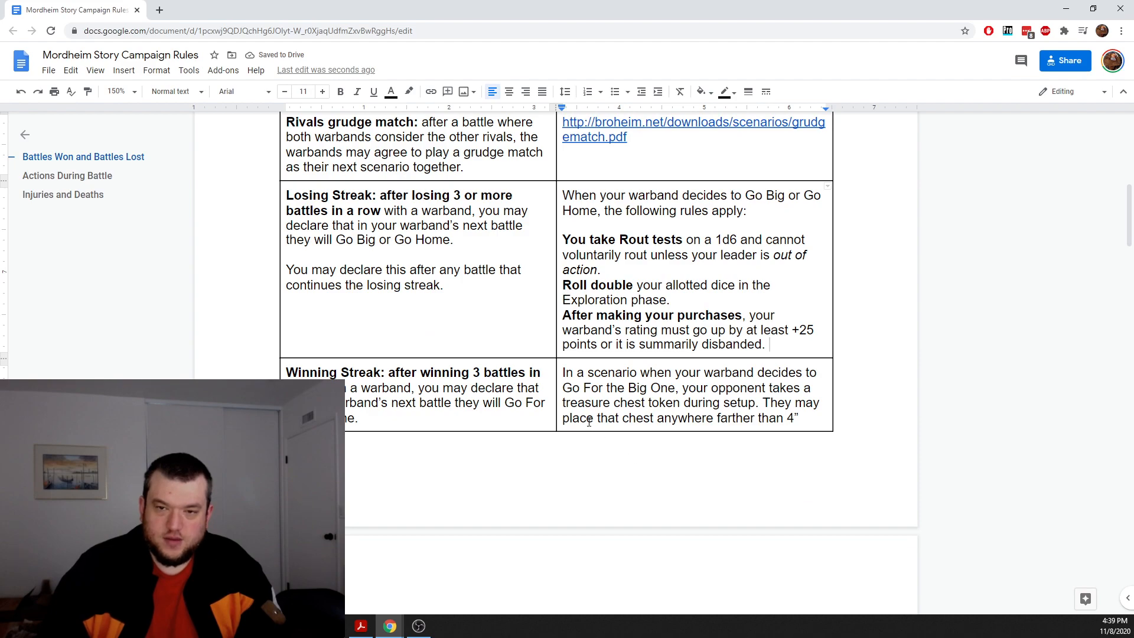
pyautogui.scroll(3, 588, 422)
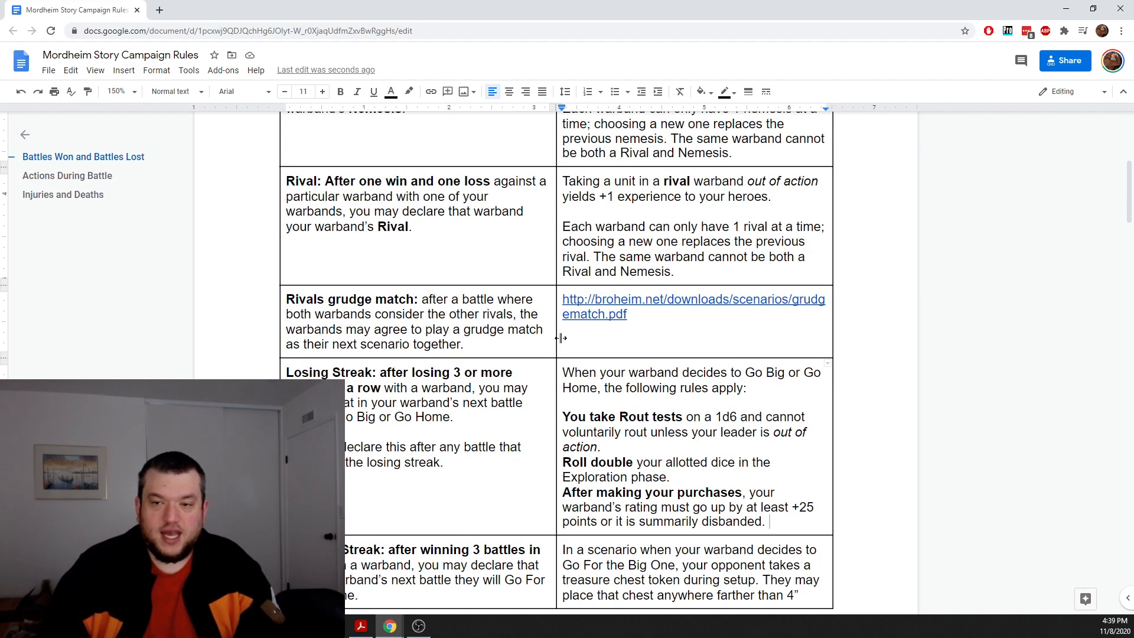
pyautogui.scroll(-3, 515, 452)
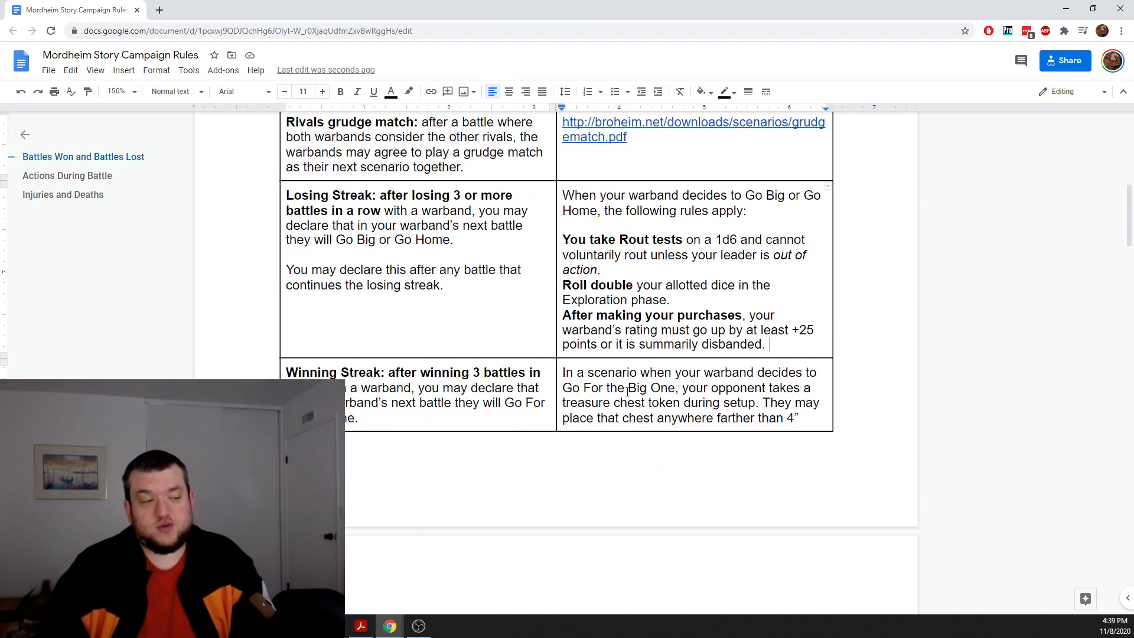
pyautogui.scroll(-7, 627, 392)
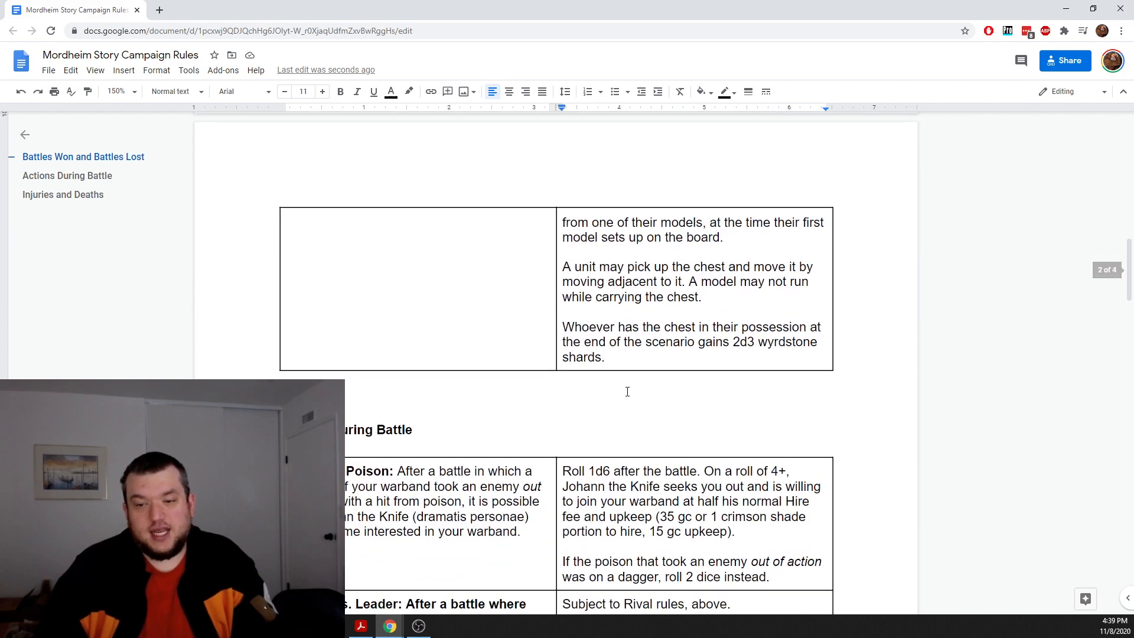
pyautogui.scroll(5, 627, 391)
pyautogui.scroll(-5, 628, 391)
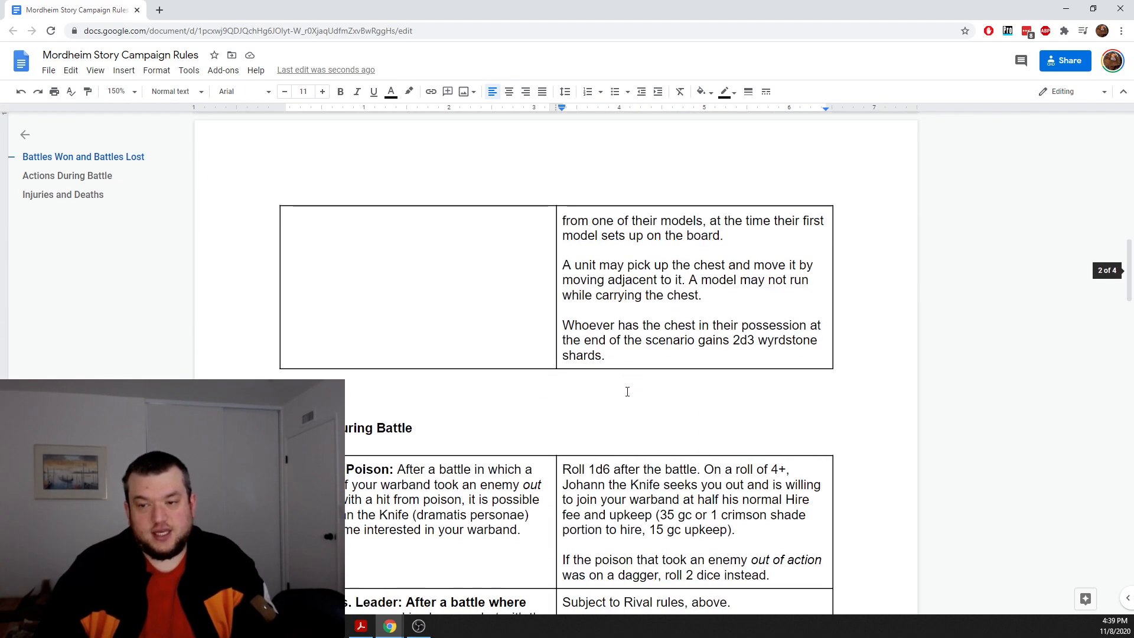
pyautogui.scroll(-3, 627, 392)
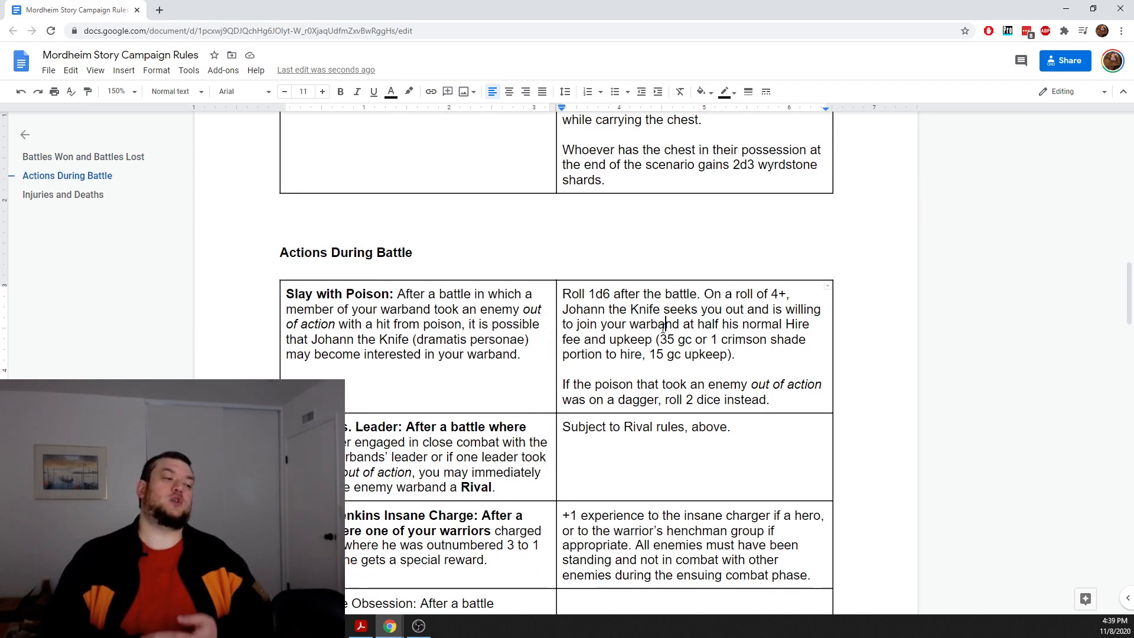
# Step: Examine the Slay with Poison condition and compare it with the earlier Battles Won and Battles Lost rules
pyautogui.click(664, 326)
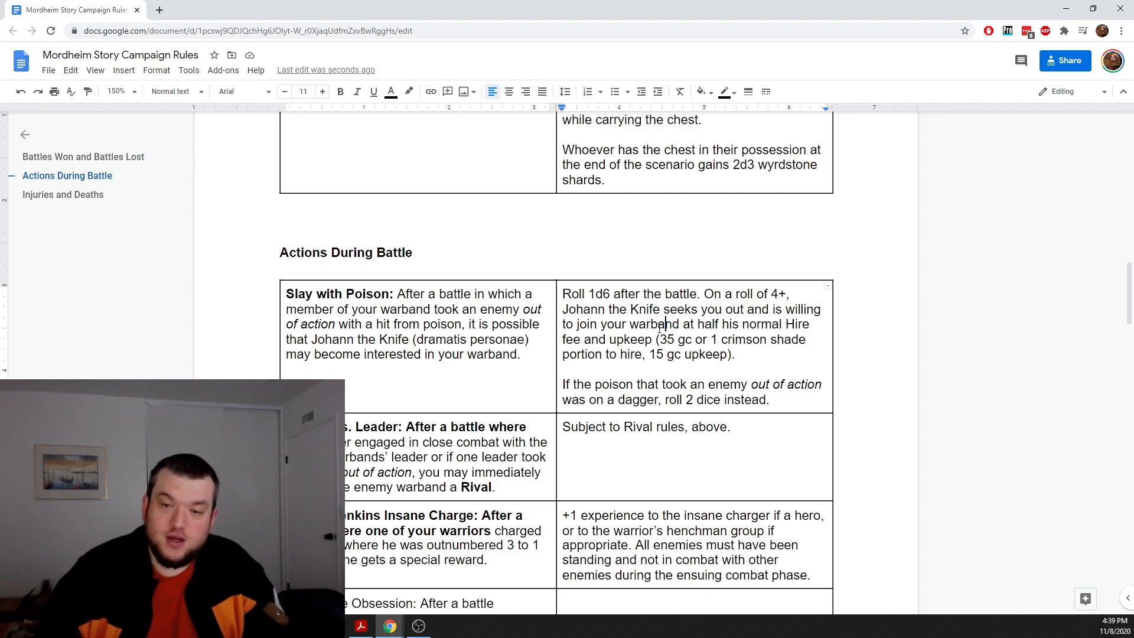
pyautogui.click(527, 354)
pyautogui.press('Up')
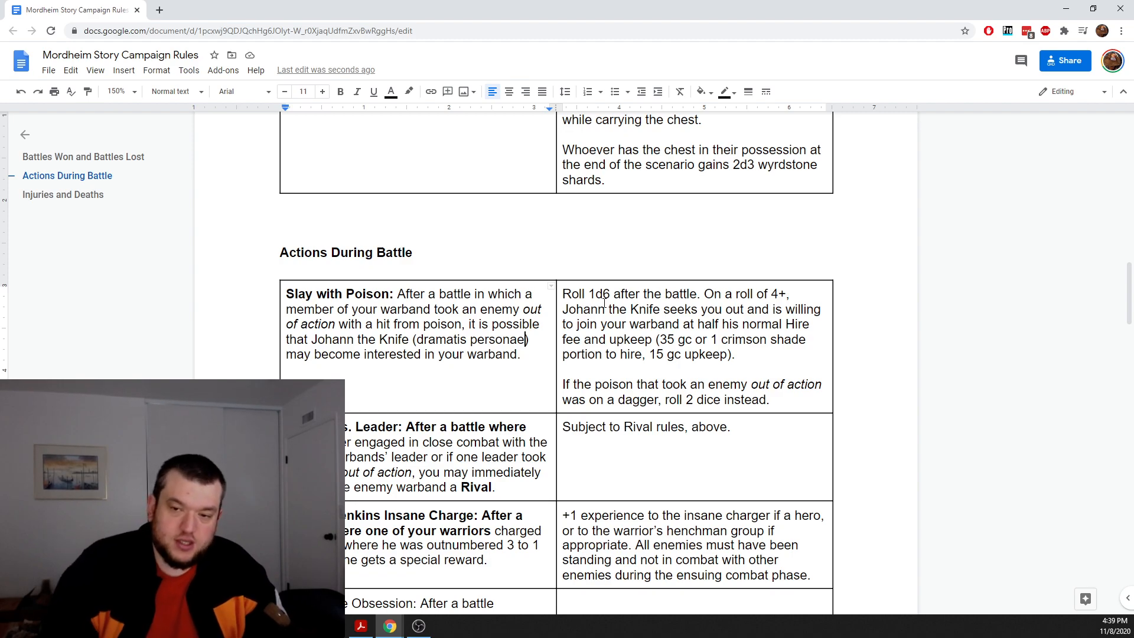
pyautogui.scroll(10, 591, 302)
pyautogui.scroll(5, 573, 295)
pyautogui.scroll(-15, 573, 296)
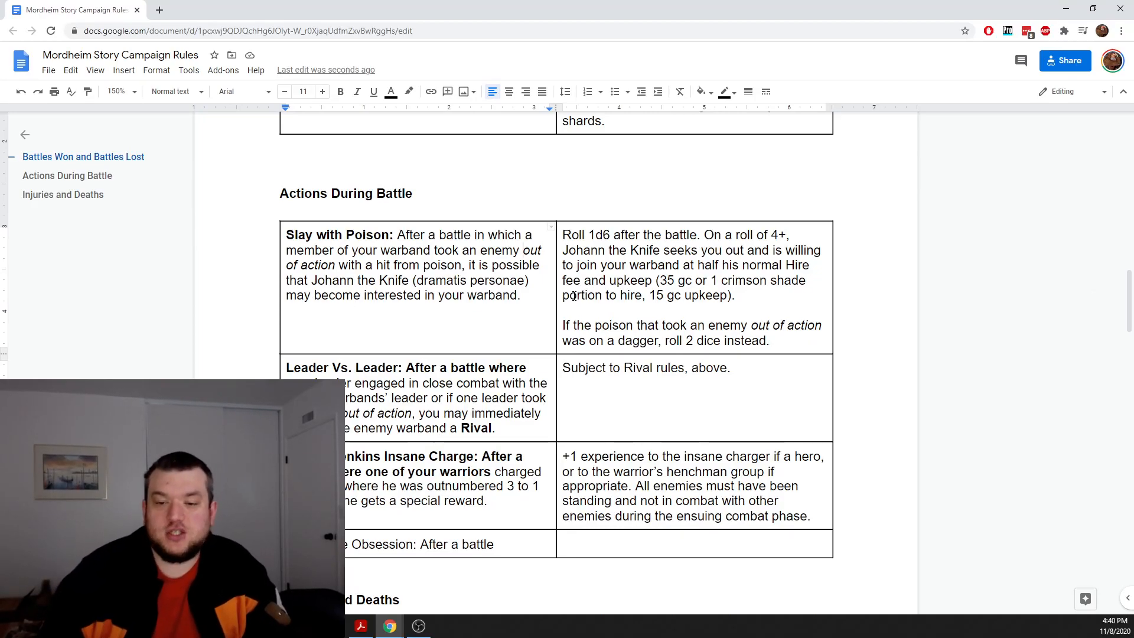
pyautogui.scroll(-5, 574, 295)
pyautogui.scroll(6, 567, 295)
pyautogui.click(463, 342)
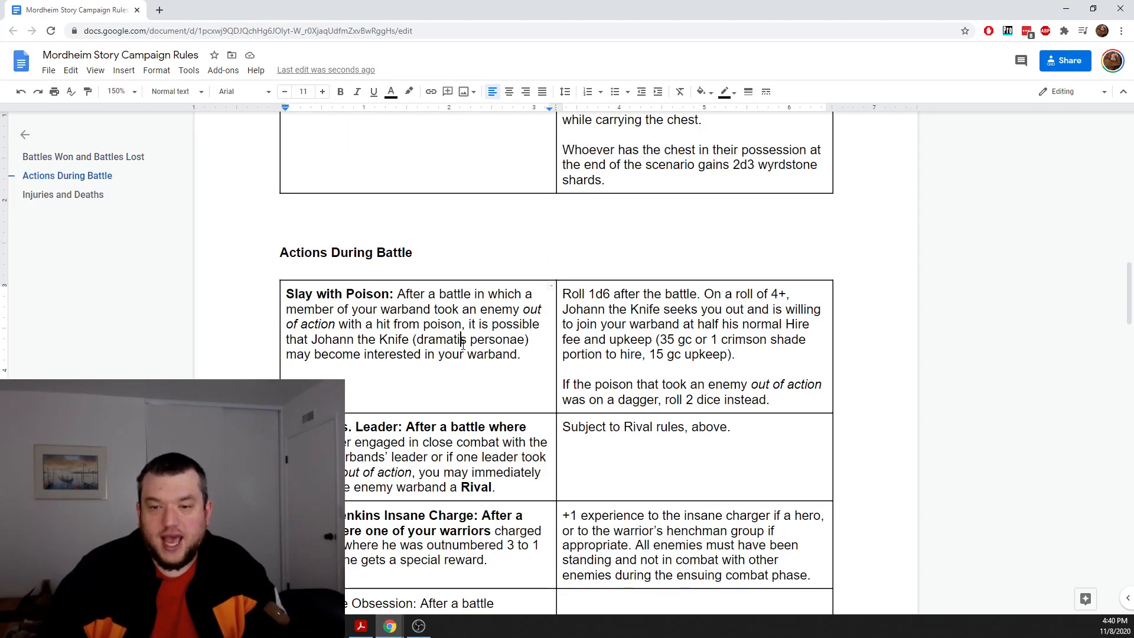
# Step: Review the Johann the Knife hiring terms in the Slay with Poison row, glancing at the Leader Vs. Leader row
pyautogui.scroll(-2, 556, 276)
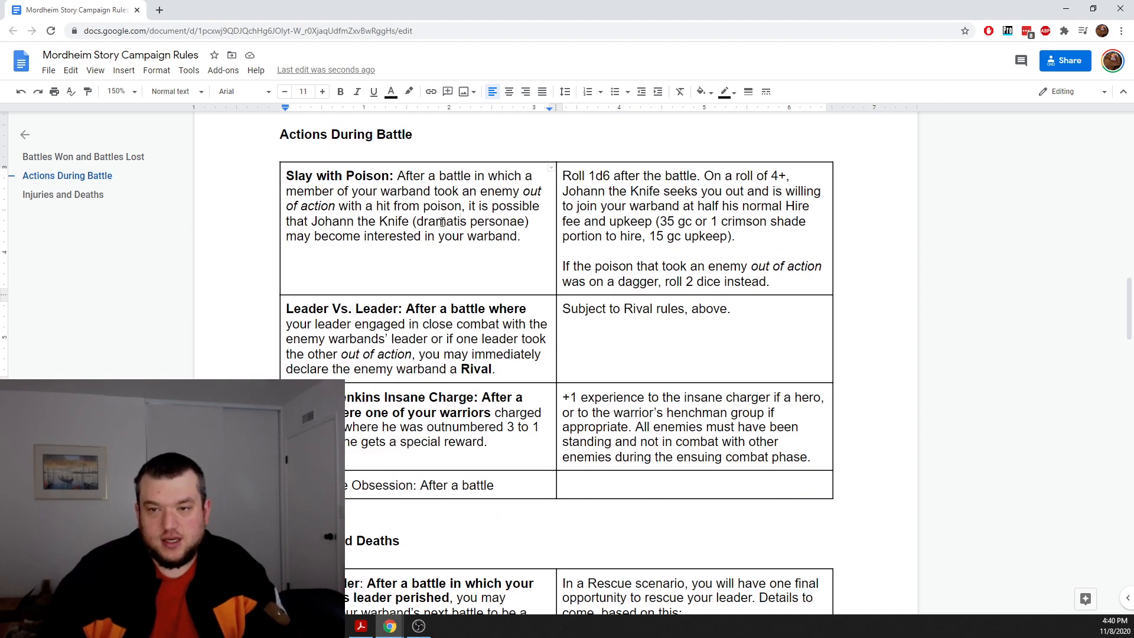
pyautogui.click(720, 235)
pyautogui.moveTo(583, 187); pyautogui.dragTo(660, 191)
pyautogui.click(647, 222)
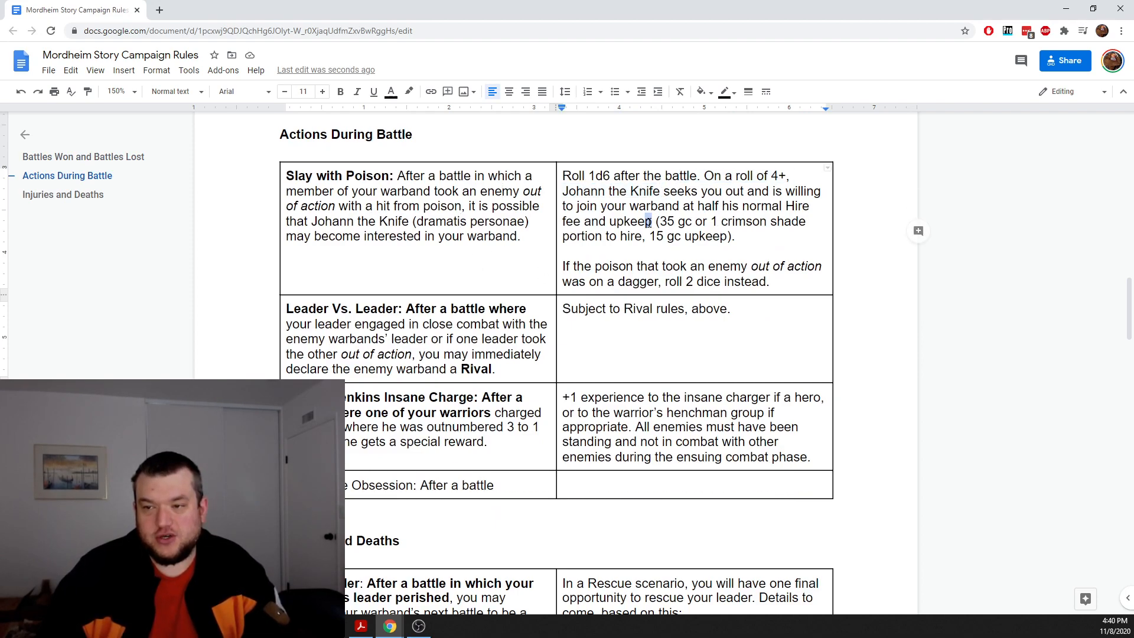
pyautogui.click(487, 205)
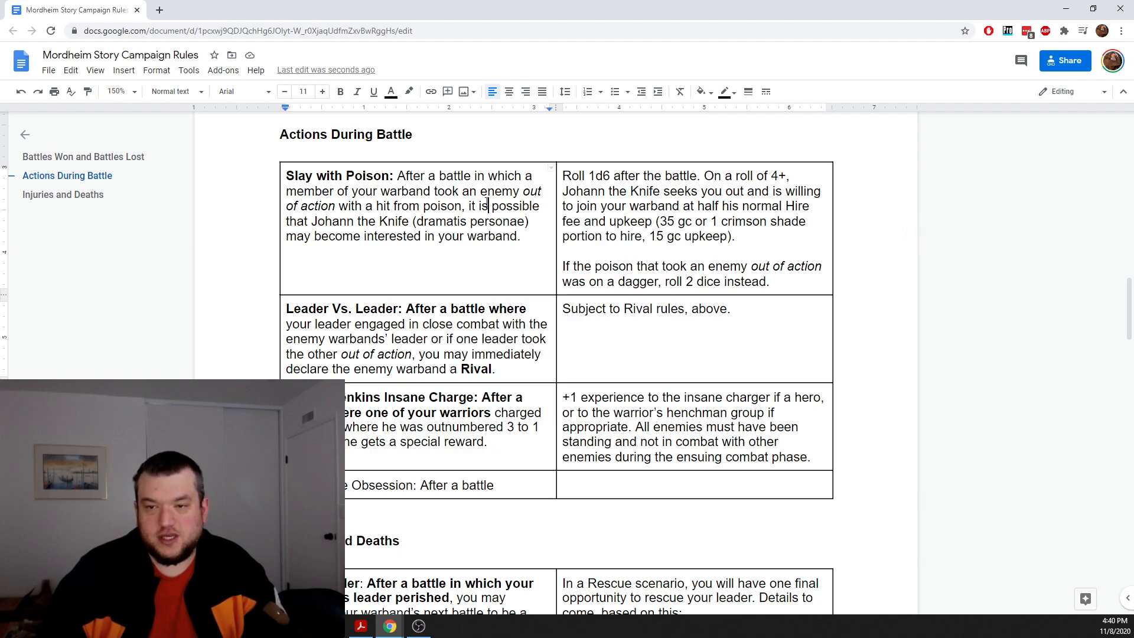
pyautogui.click(465, 326)
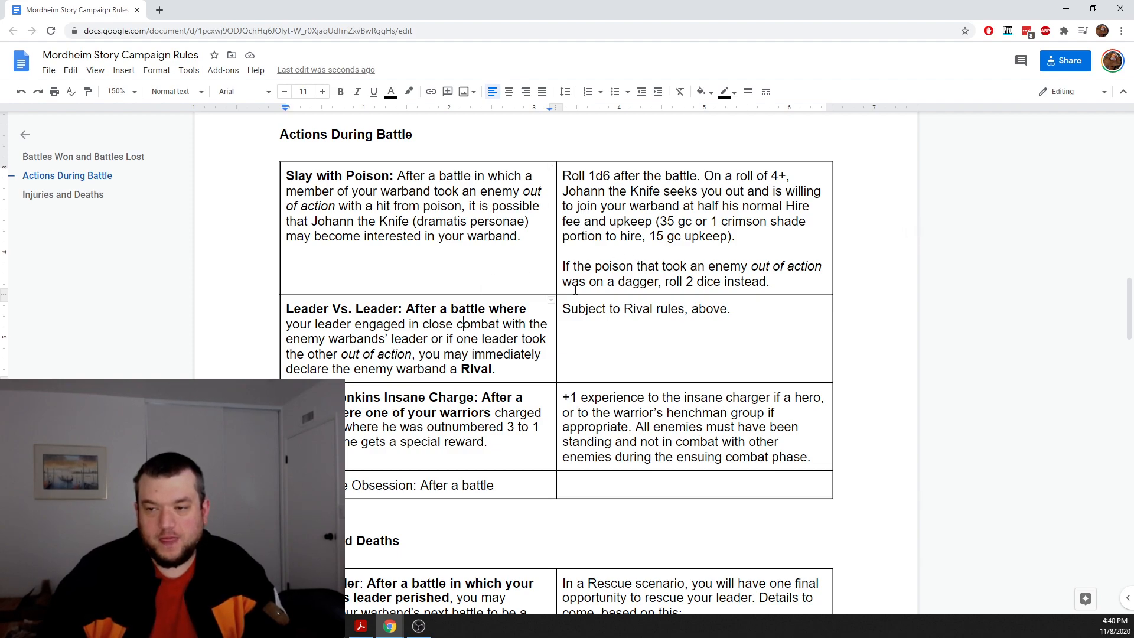
pyautogui.click(638, 218)
pyautogui.click(420, 220)
pyautogui.click(598, 206)
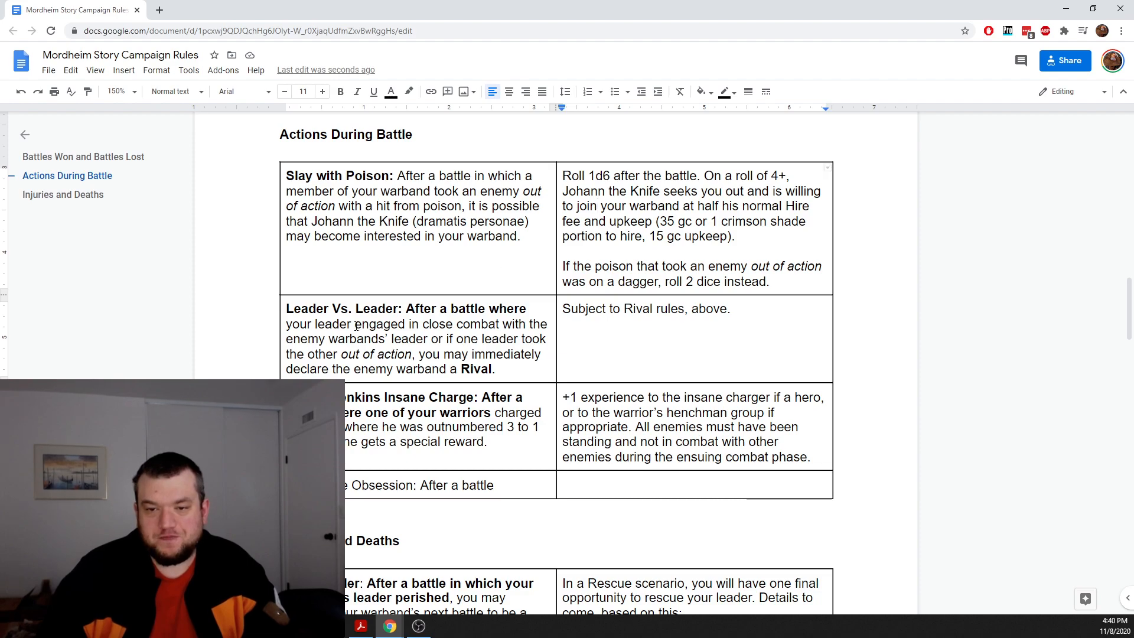
# Step: Point out the Leader Vs. Leader condition for declaring a Rival and its reference to the Rival rules
pyautogui.click(431, 338)
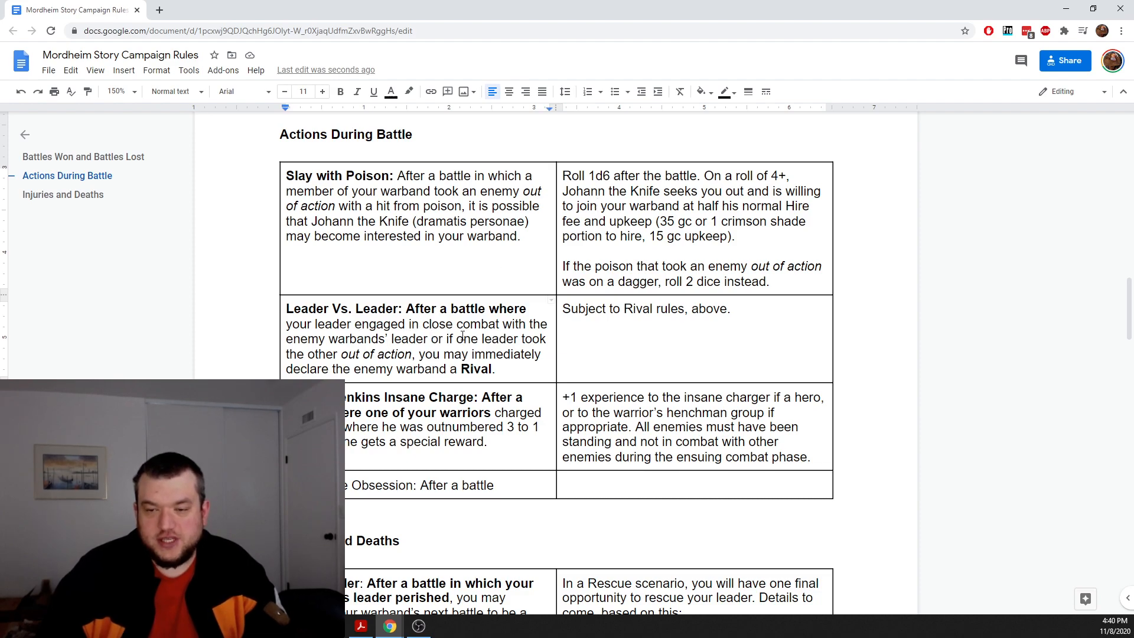
pyautogui.click(497, 354)
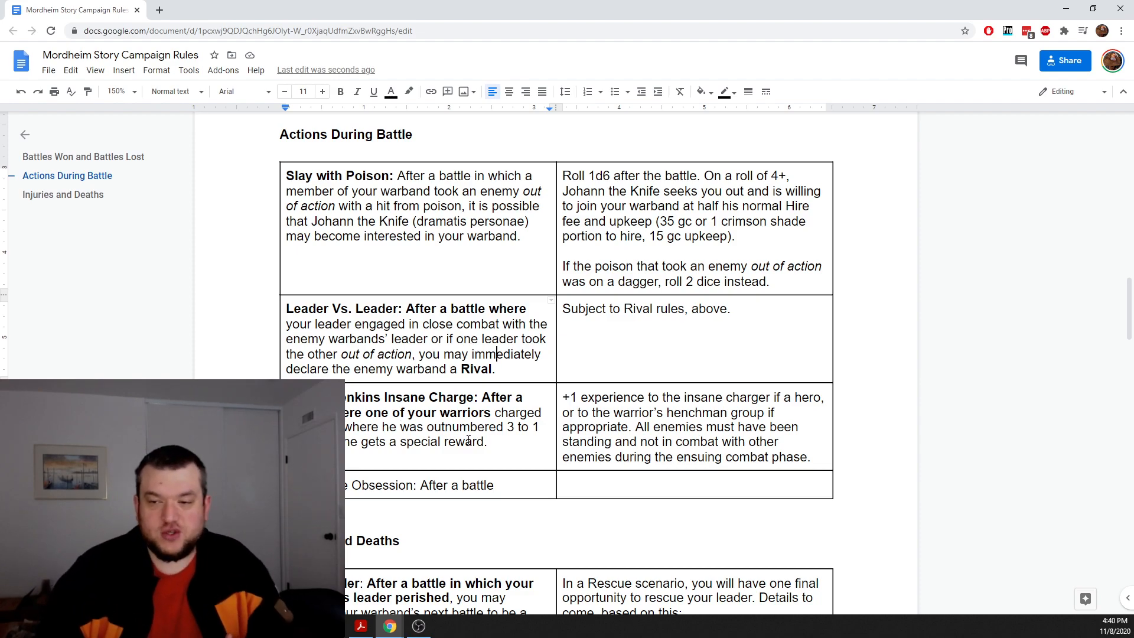
pyautogui.click(643, 309)
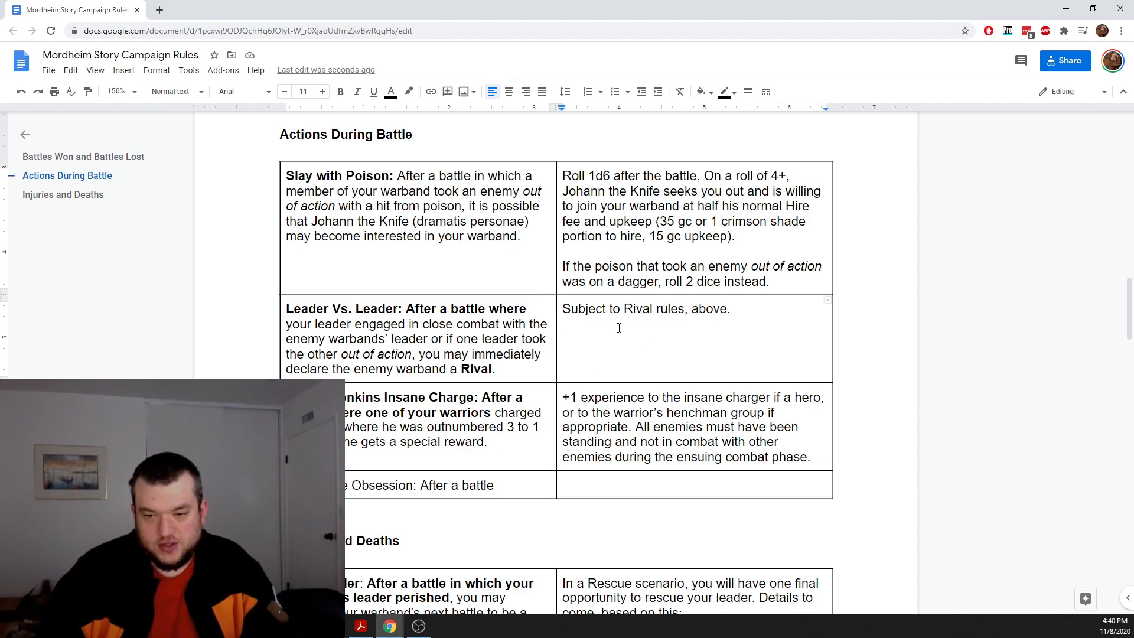
pyautogui.click(506, 371)
pyautogui.click(730, 309)
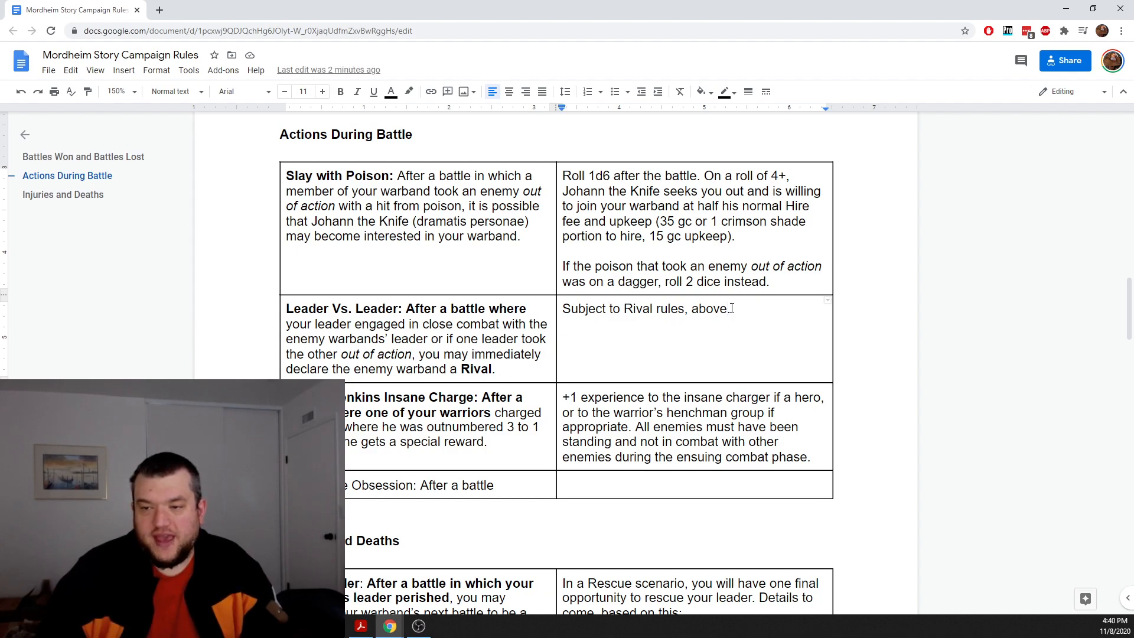
pyautogui.click(532, 341)
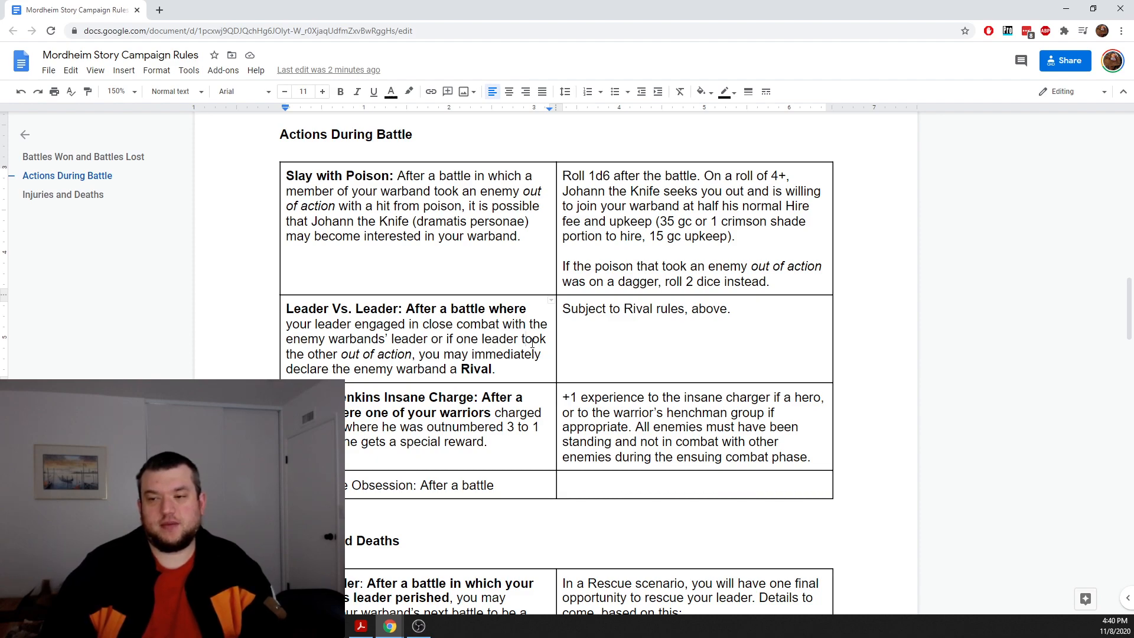
# Step: Add a paragraph to the Leader Vs. Leader effects cell beginning "If your warband is already Rivals with that warband,"
pyautogui.click(769, 312)
pyautogui.press('Return')
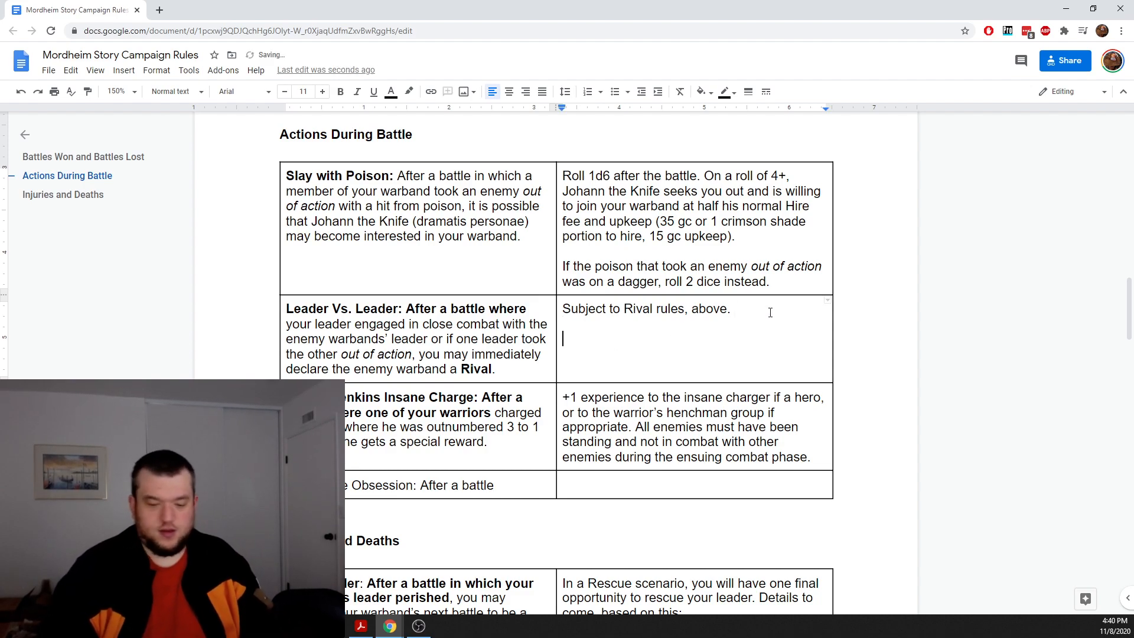
pyautogui.write('If ')
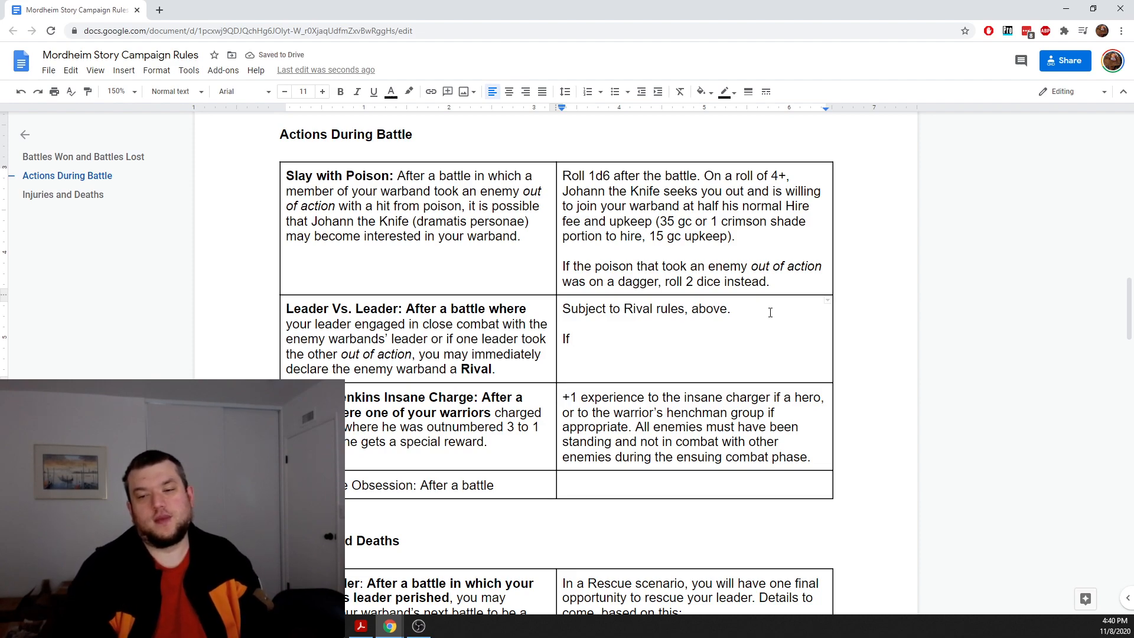
pyautogui.write('your wa')
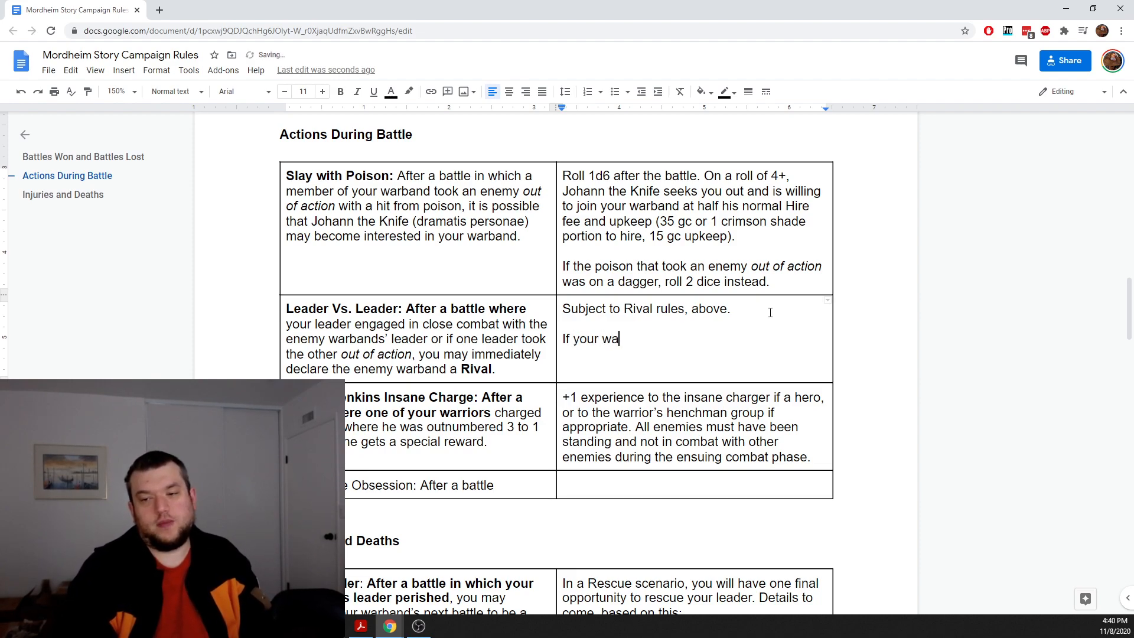
pyautogui.write('rband is')
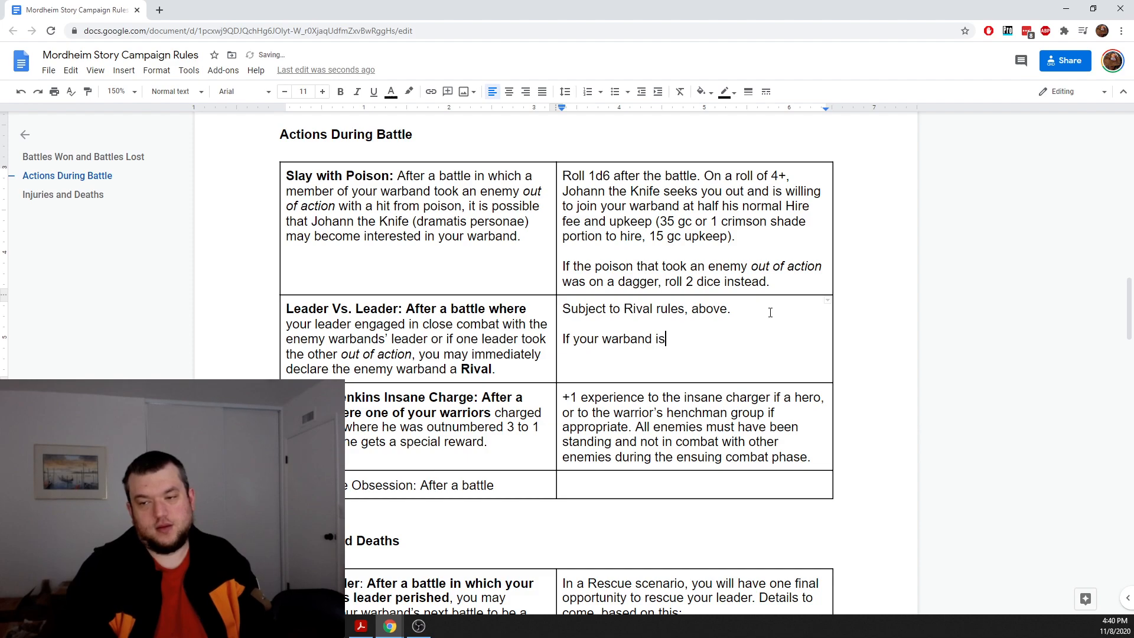
pyautogui.write(' already')
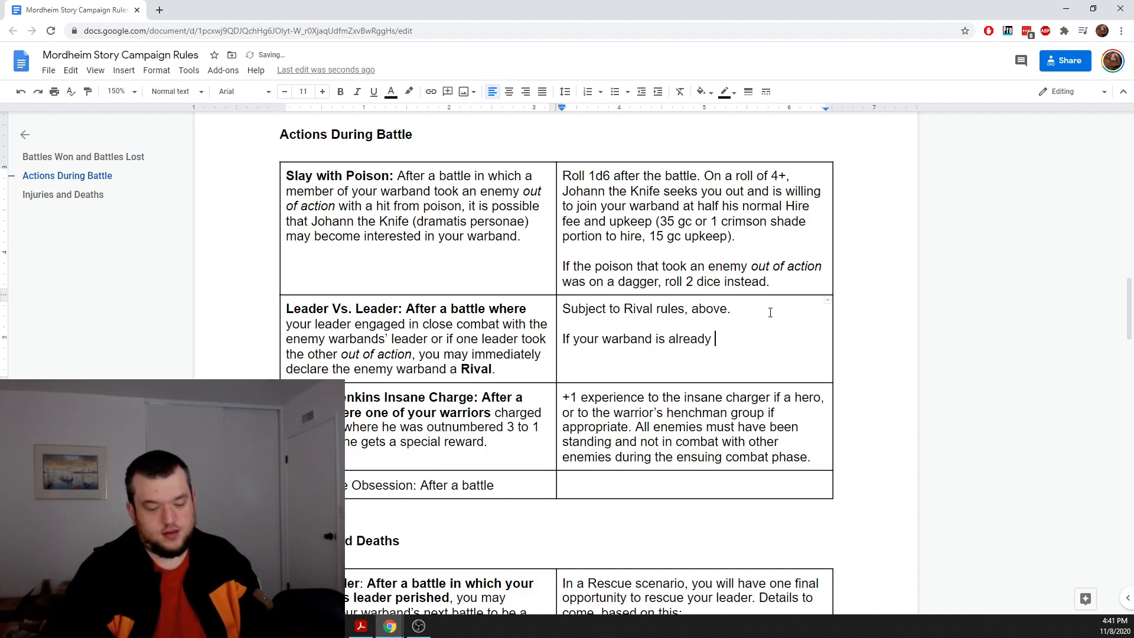
pyautogui.write(' Rivals')
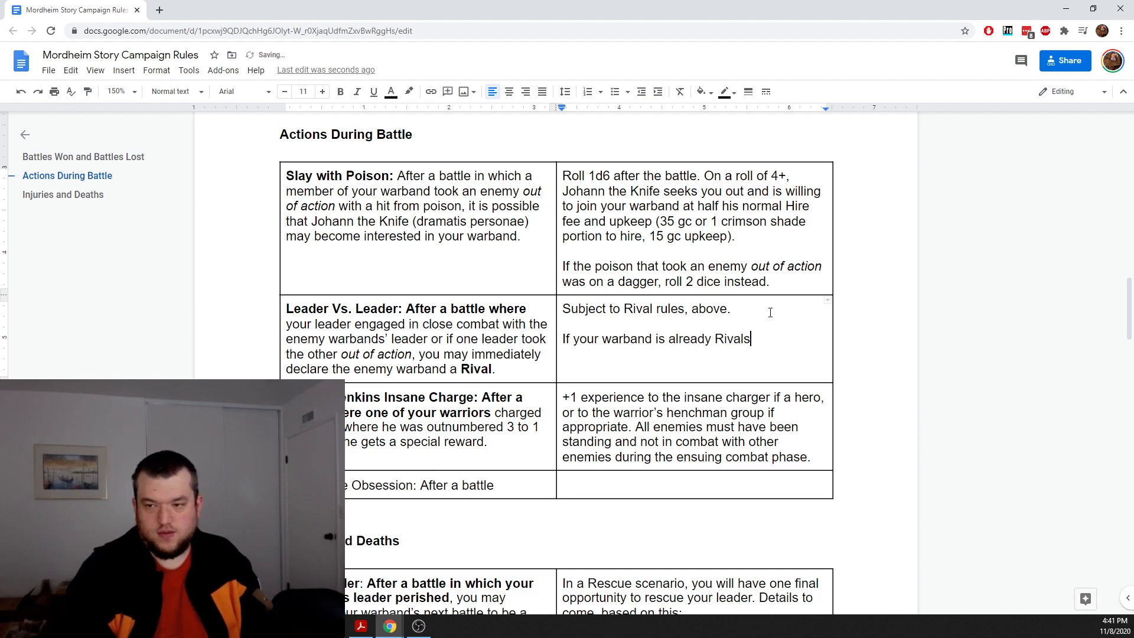
pyautogui.write(' with that wr')
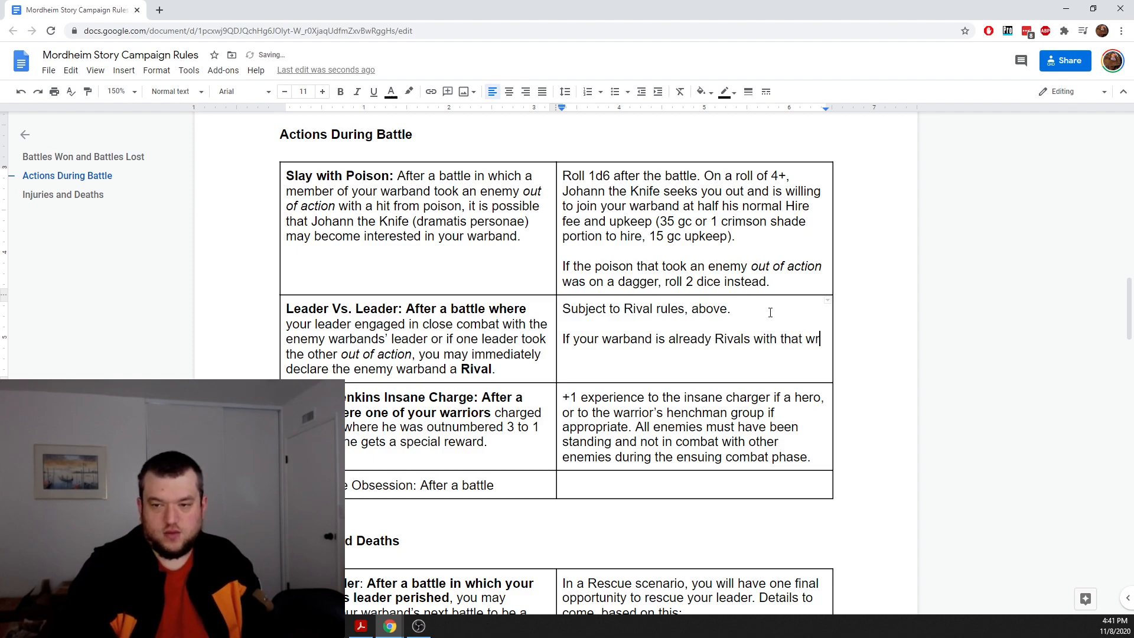
pyautogui.press('BackSpace')
pyautogui.write('a')
pyautogui.press('BackSpace')
pyautogui.write('arband,')
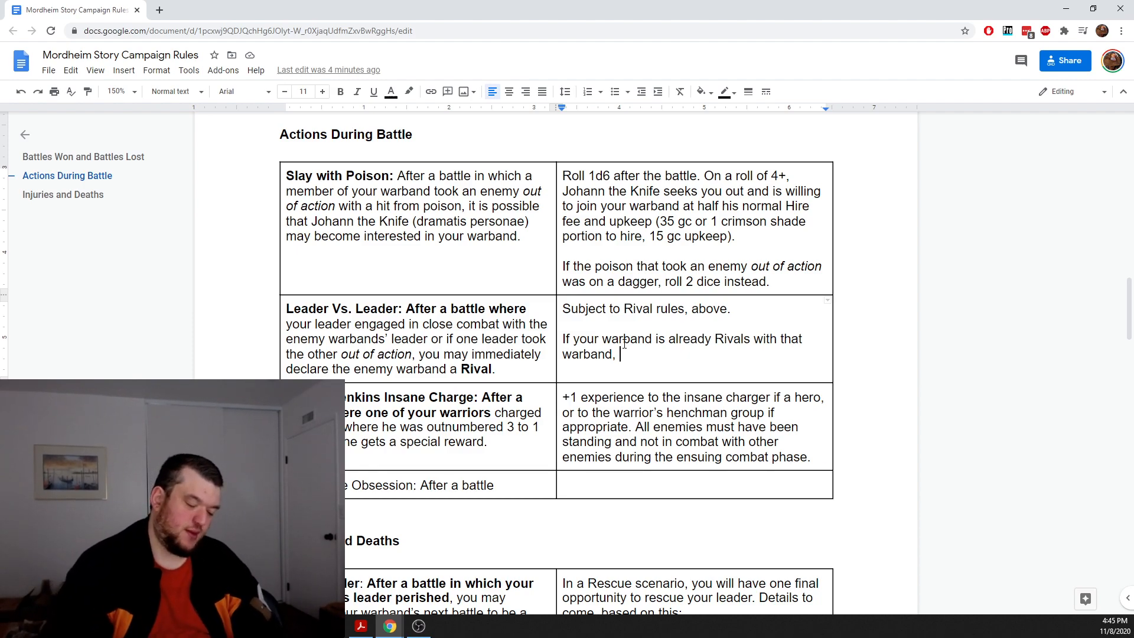
# Step: Continue the Rivals sentence in the Leader Vs. Leader effects cell with "you may declare"
pyautogui.write('you ma')
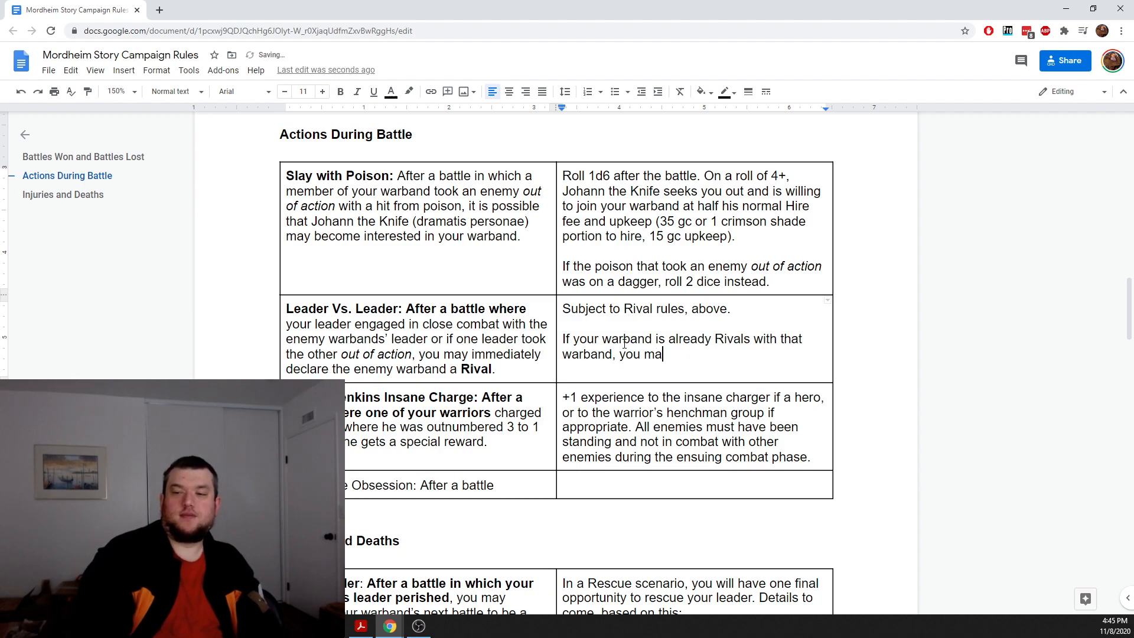
pyautogui.write('y declare')
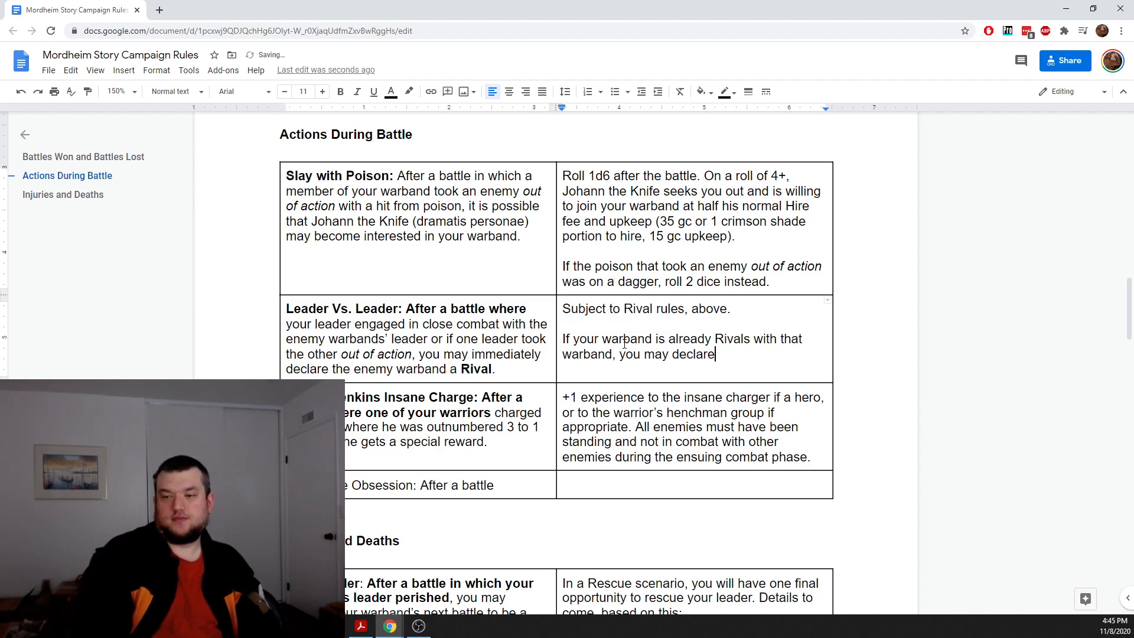
pyautogui.write(' a')
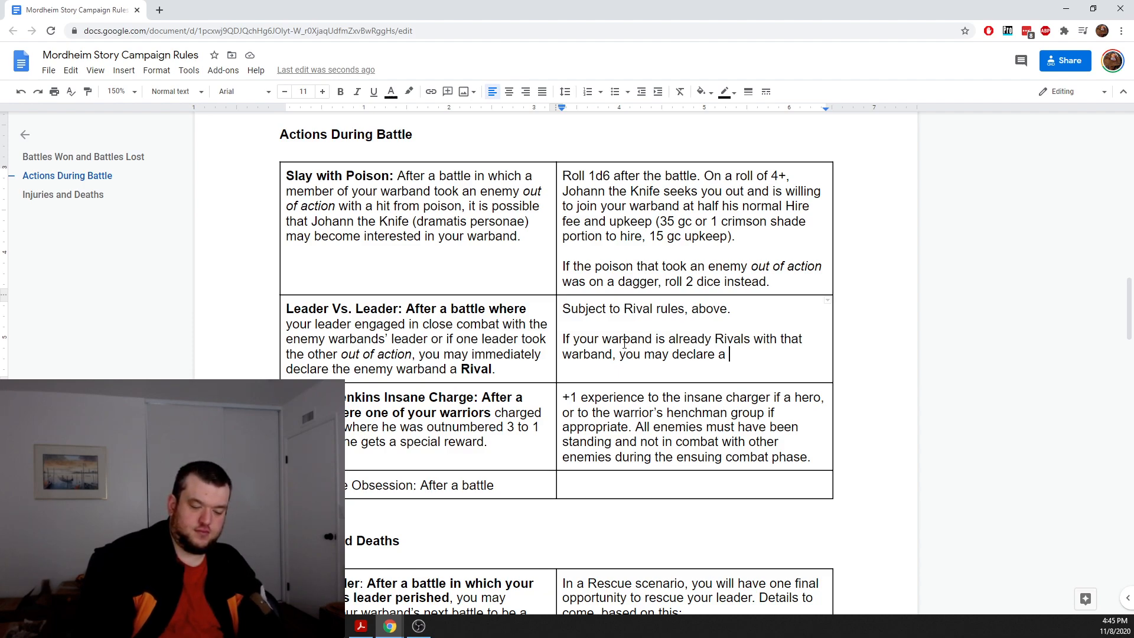
pyautogui.hotkey('ctrl', 'i')
pyautogui.write('special looti')
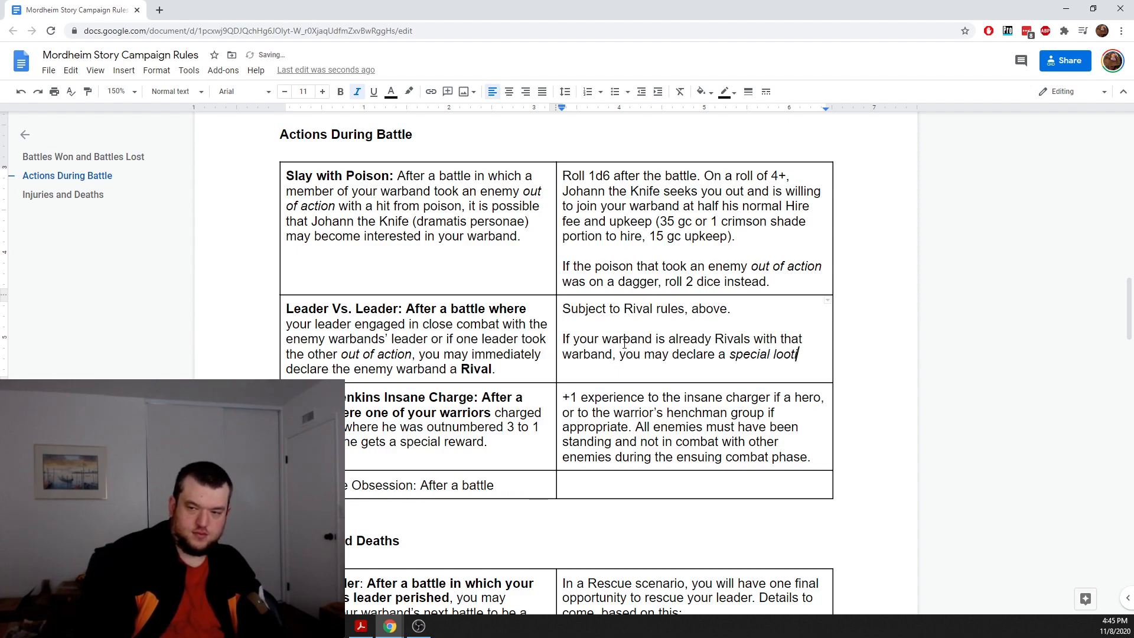
pyautogui.write('ng')
pyautogui.hotkey('ctrl', 'i')
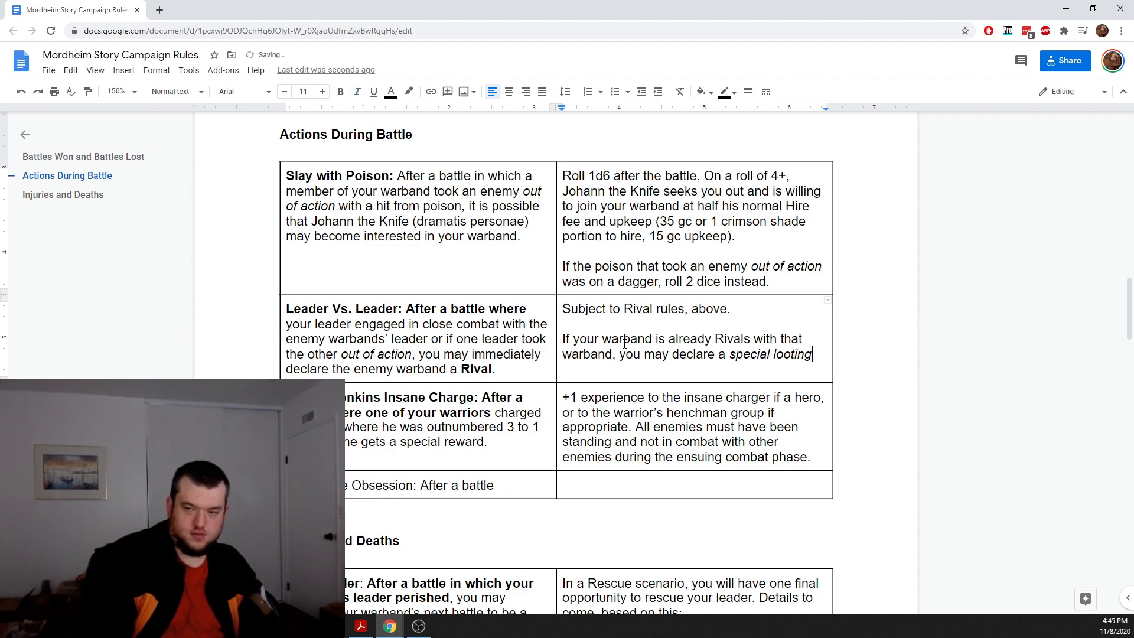
pyautogui.hotkey('ctrl', 'i')
pyautogui.write('phase')
pyautogui.hotkey('ctrl', 'i')
pyautogui.write('where you')
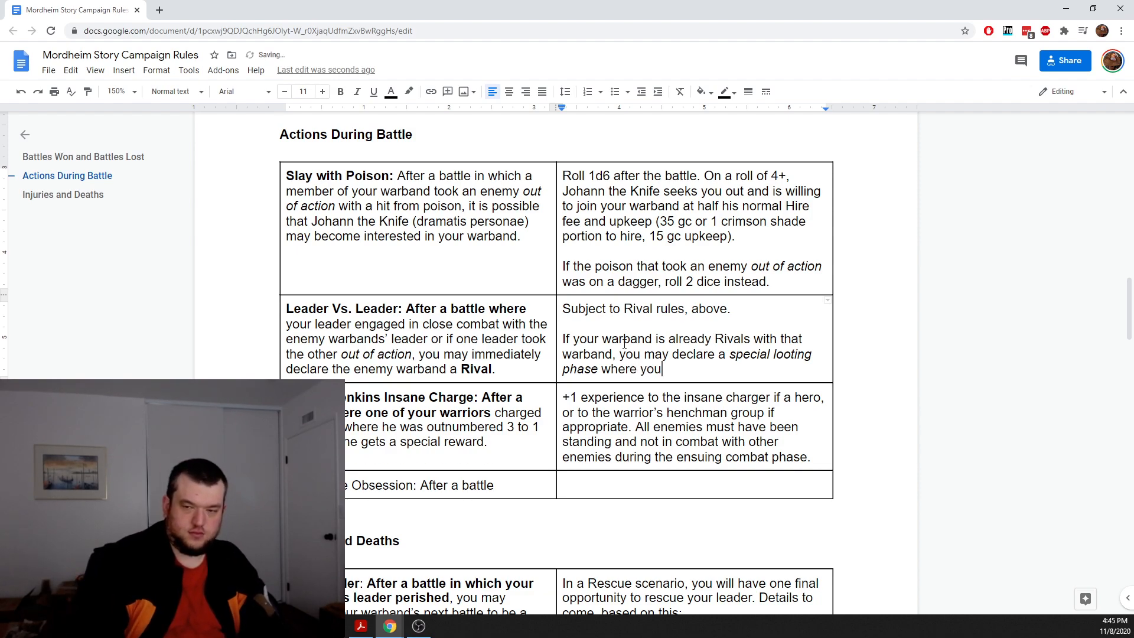
pyautogui.press('BackSpace')
pyautogui.press('BackSpace')
pyautogui.press('BackSpace')
pyautogui.press('BackSpace')
pyautogui.press('BackSpace')
pyautogui.press('BackSpace')
pyautogui.press('BackSpace')
pyautogui.press('BackSpace')
pyautogui.press('BackSpace')
pyautogui.press('BackSpace')
pyautogui.press('BackSpace')
pyautogui.press('BackSpace')
pyautogui.press('BackSpace')
pyautogui.press('BackSpace')
pyautogui.press('BackSpace')
pyautogui.press('BackSpace')
pyautogui.press('BackSpace')
pyautogui.press('BackSpace')
pyautogui.press('BackSpace')
pyautogui.press('BackSpace')
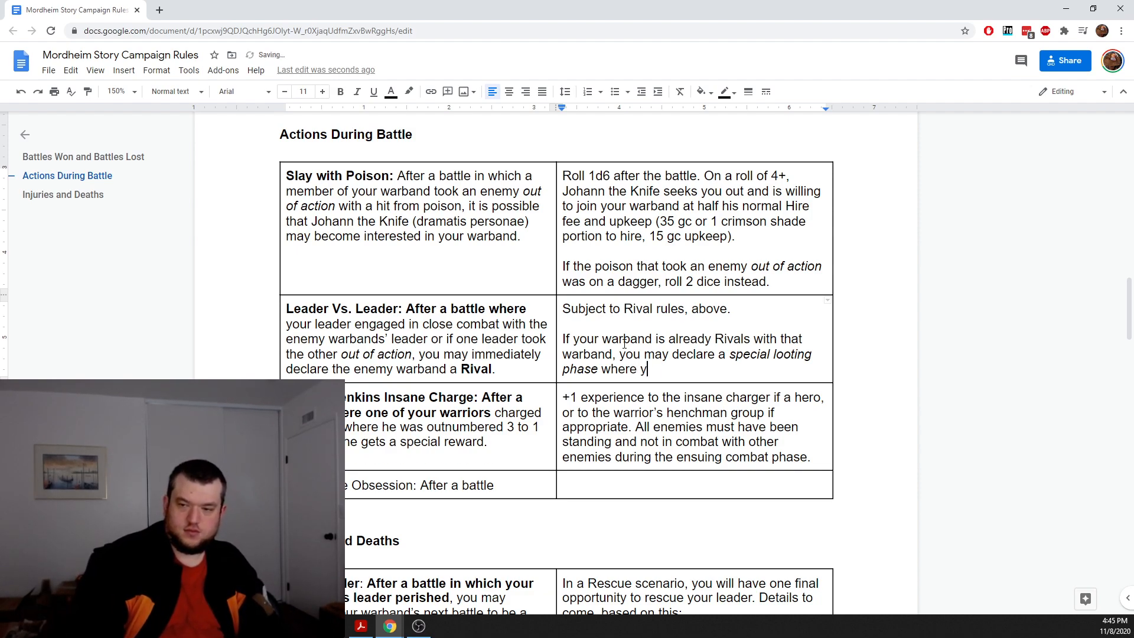
pyautogui.press('BackSpace')
pyautogui.press('BackSpace')
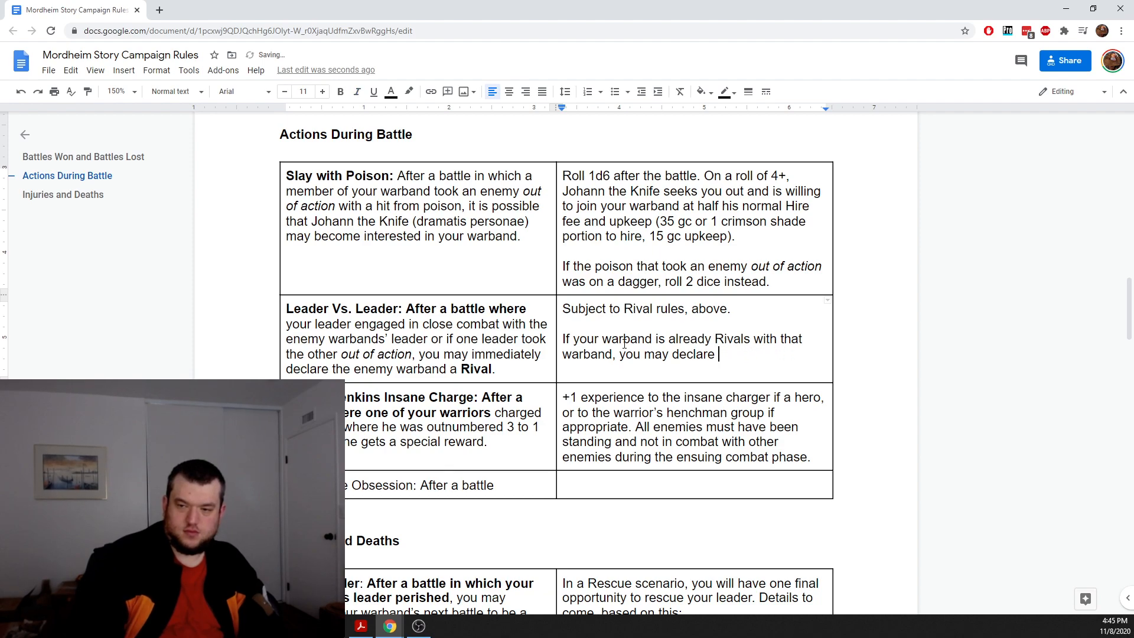
# Step: Extend the Rivals sentence in the Leader Vs. Leader effects with "your leader will attempt to steal"
pyautogui.write('your ')
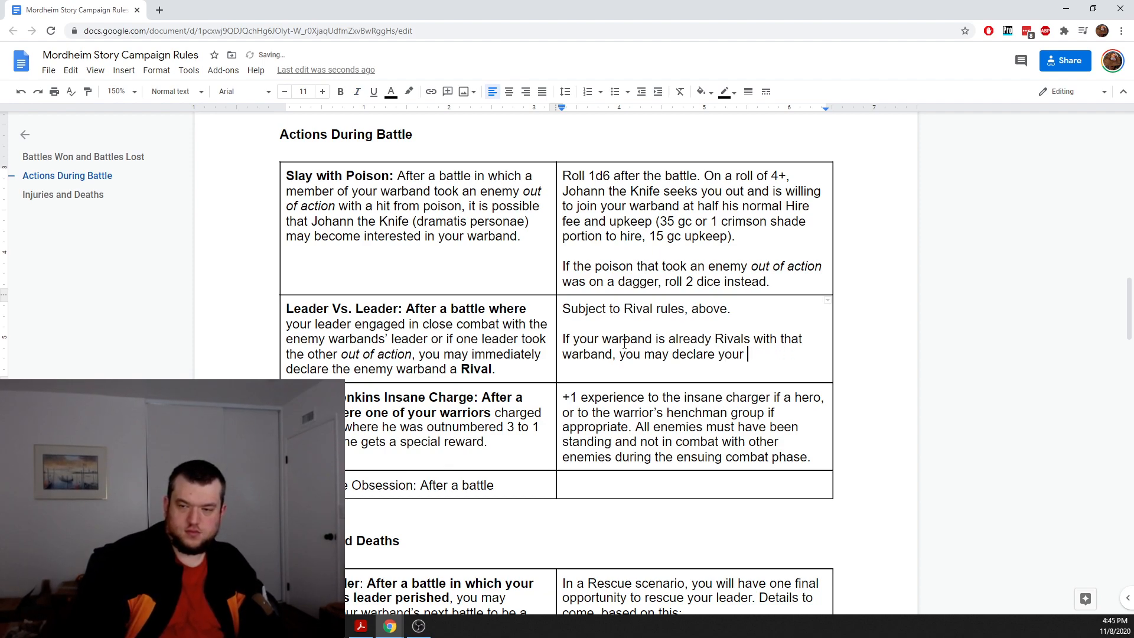
pyautogui.write('leader ')
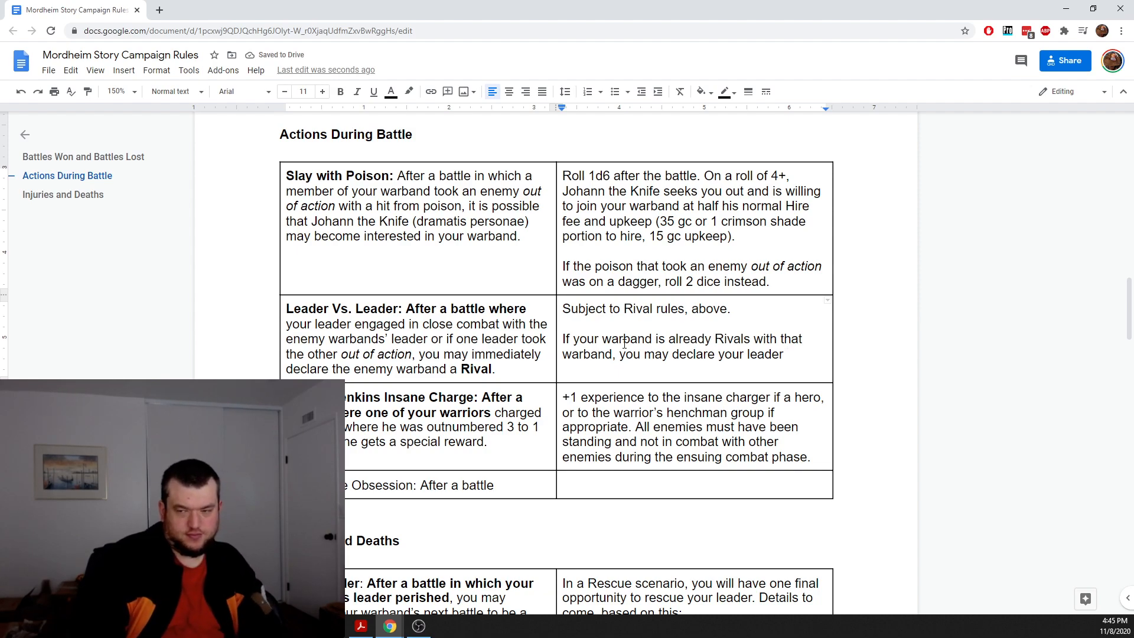
pyautogui.write('will ')
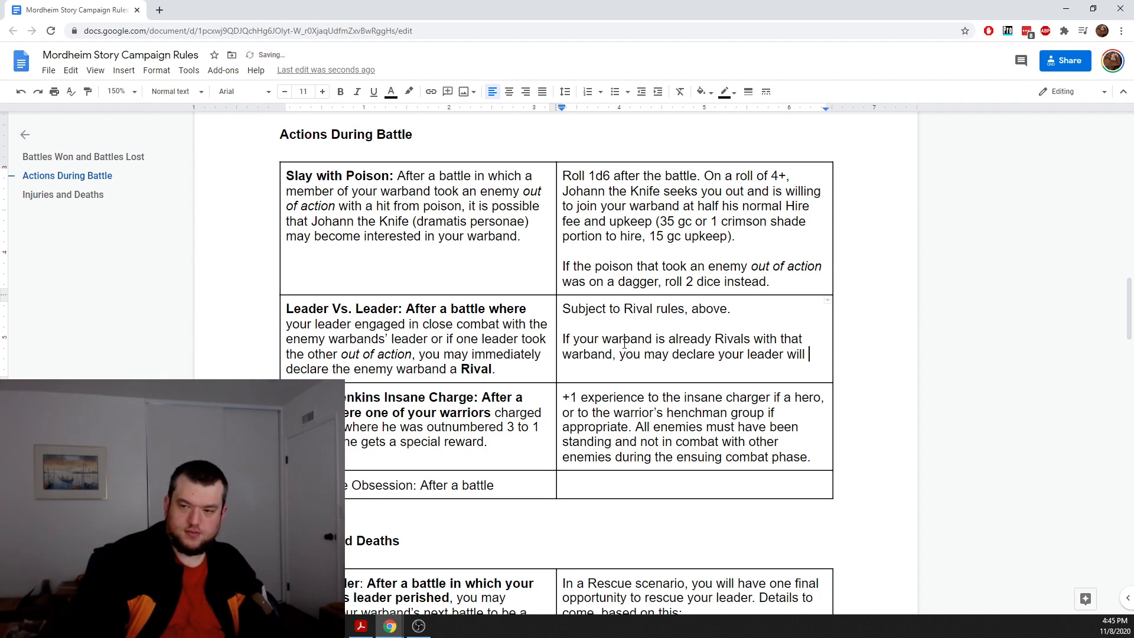
pyautogui.write('attempt to ')
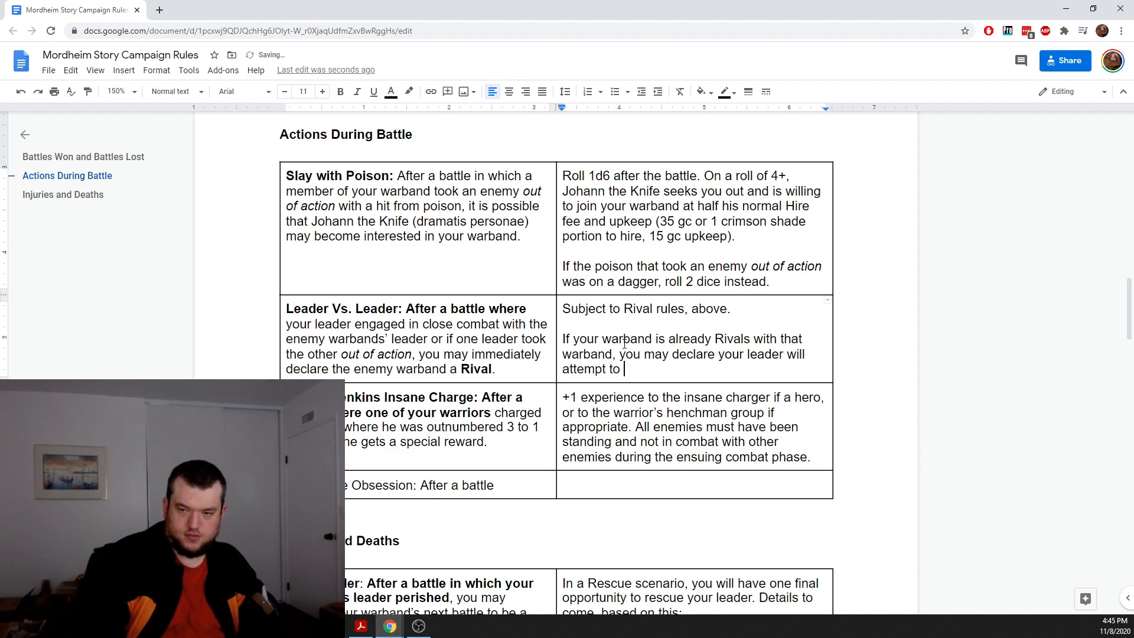
pyautogui.write('steal')
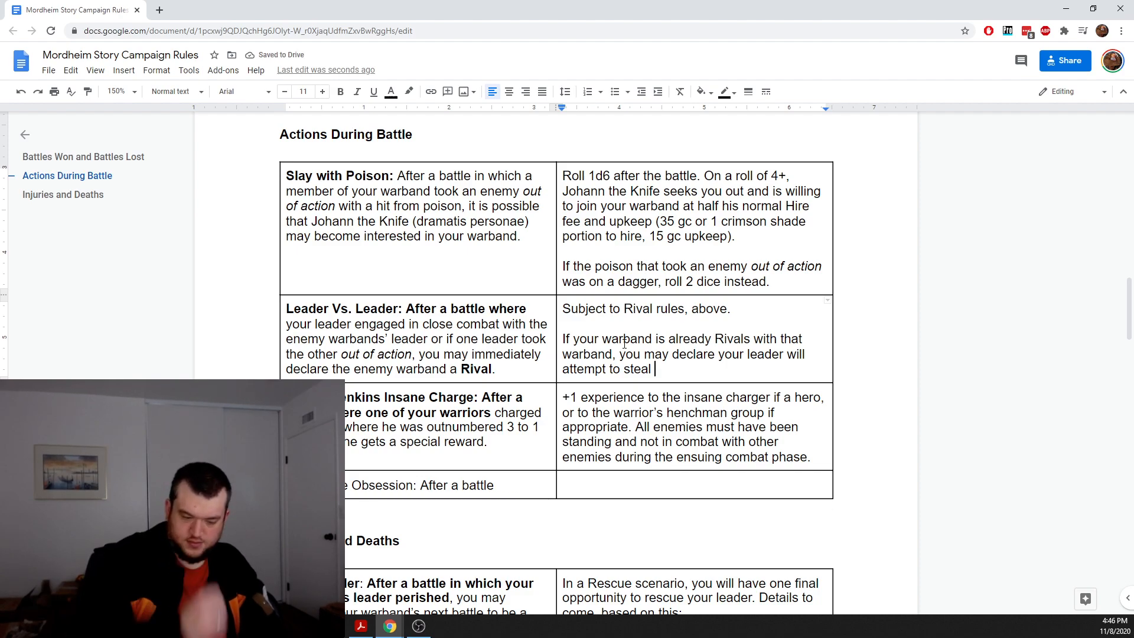
pyautogui.write(' something of')
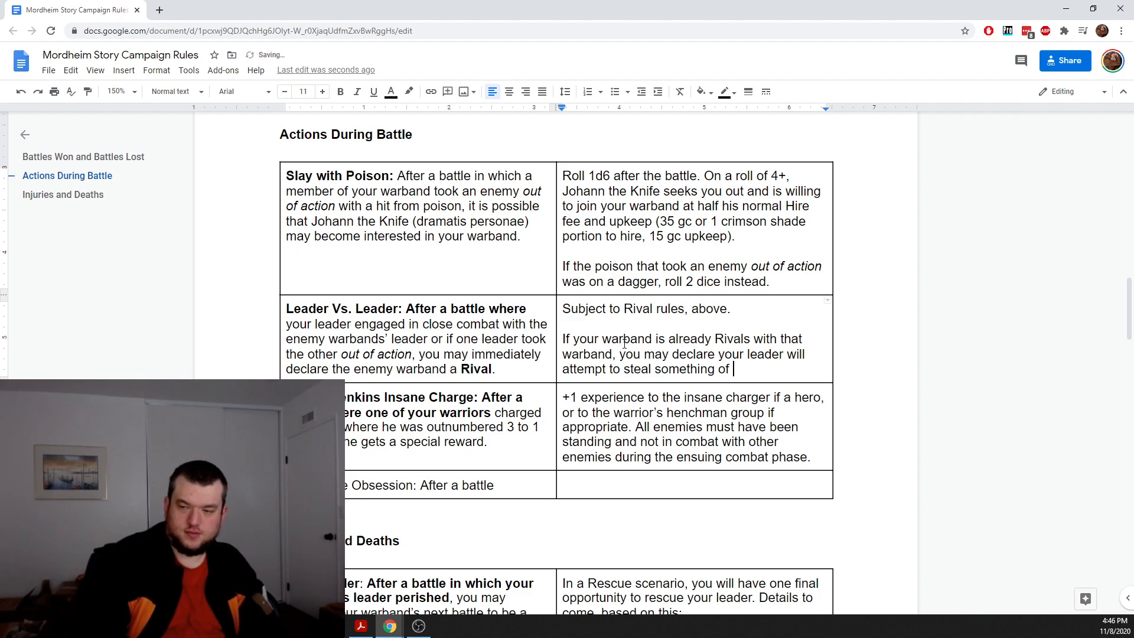
pyautogui.press('BackSpace')
pyautogui.press('BackSpace')
pyautogui.press('BackSpace')
pyautogui.press('BackSpace')
pyautogui.press('BackSpace')
pyautogui.press('BackSpace')
pyautogui.press('BackSpace')
pyautogui.press('BackSpace')
pyautogui.press('BackSpace')
pyautogui.press('BackSpace')
pyautogui.press('BackSpace')
pyautogui.press('BackSpace')
pyautogui.press('BackSpace')
pyautogui.press('BackSpace')
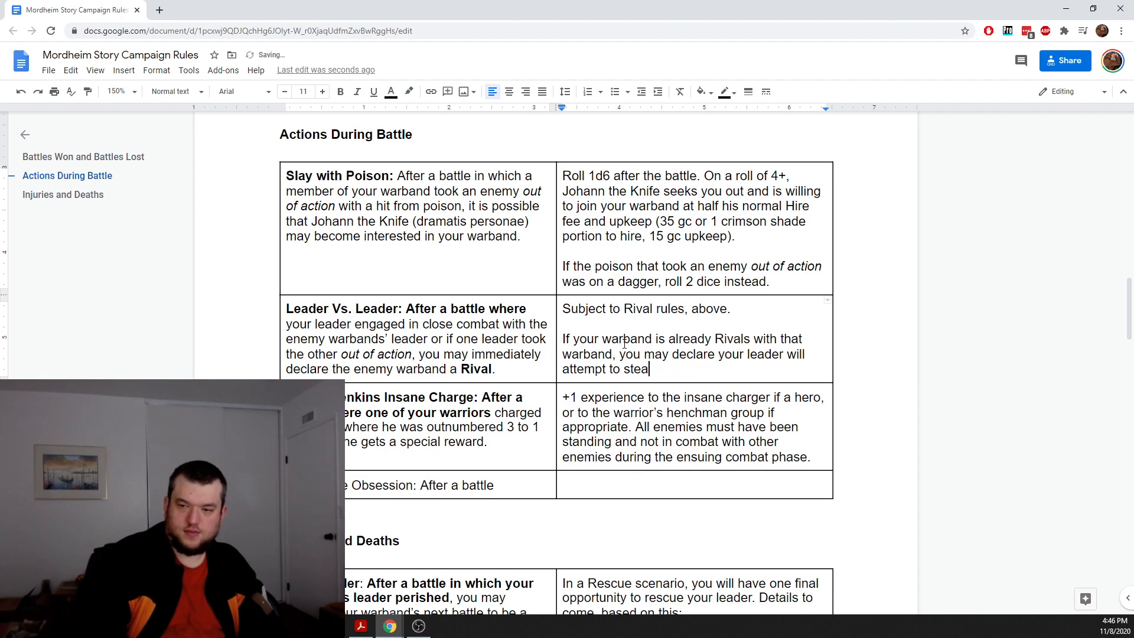
# Step: Complete the Rivals sentence after "attempt to steal" with "one of the enemy leader's pieces of equipment."
pyautogui.write('l one of the')
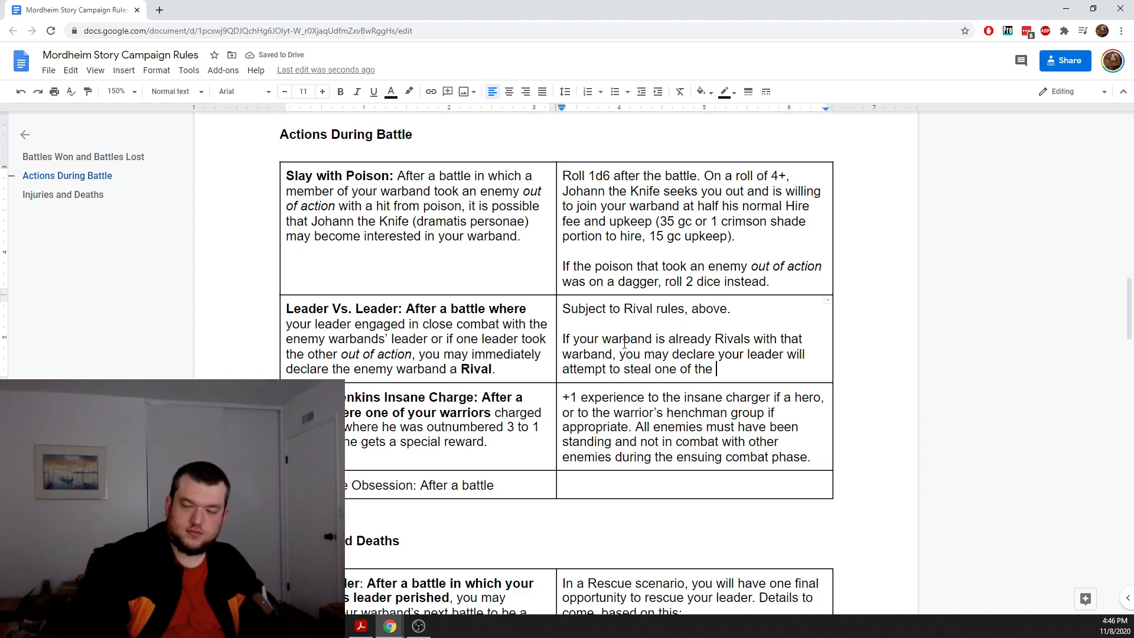
pyautogui.write('enem')
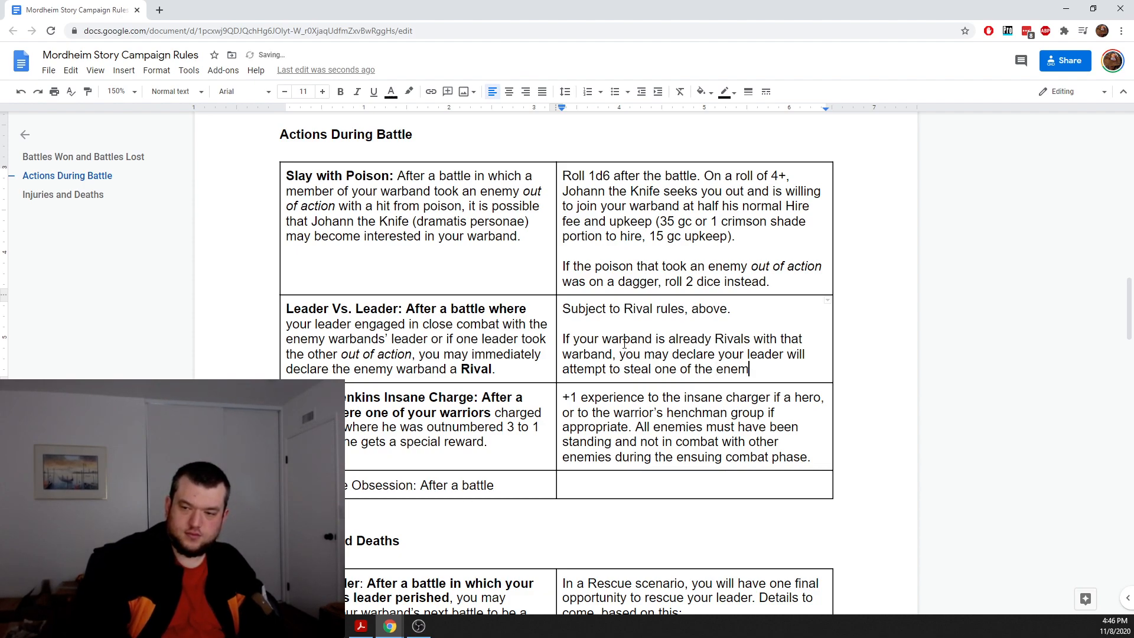
pyautogui.write('y leader')
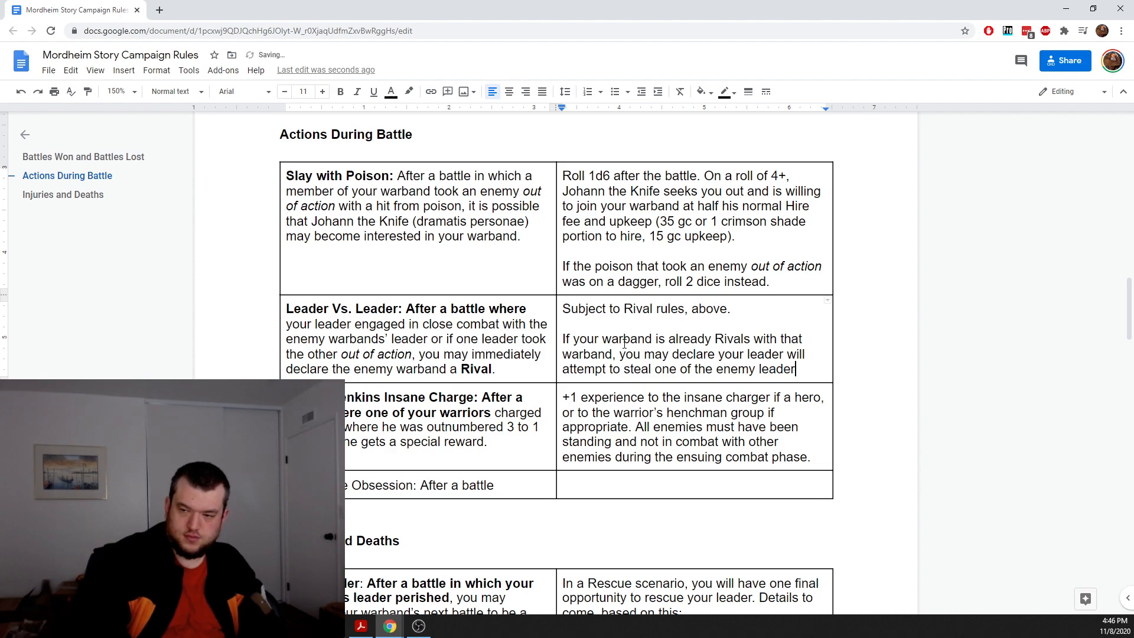
pyautogui.write("'s pieces of e")
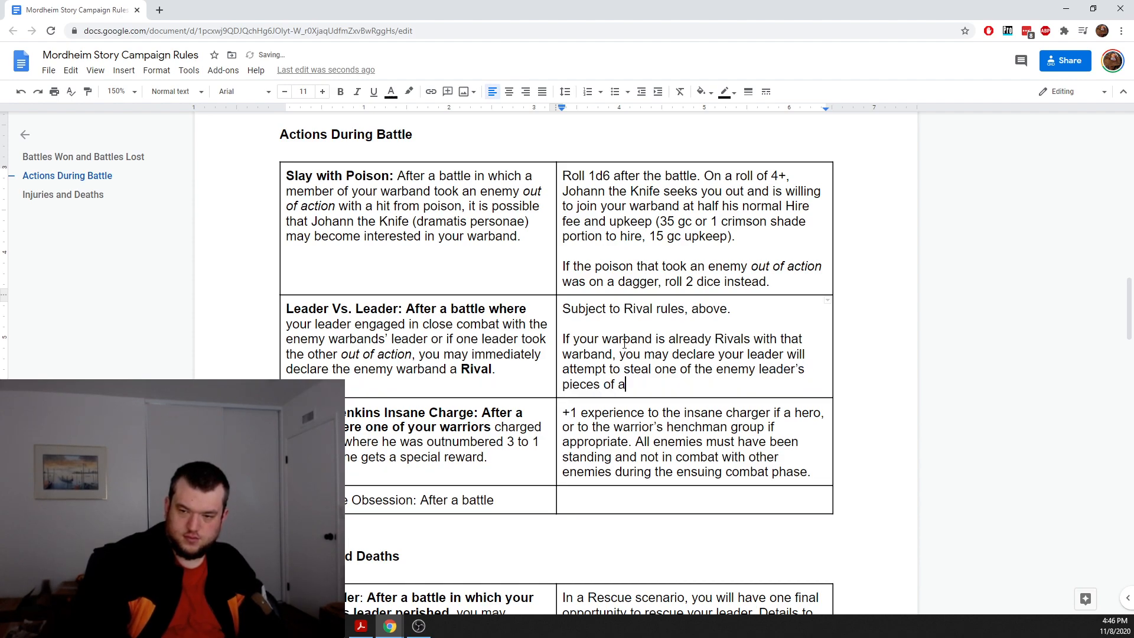
pyautogui.write('quip')
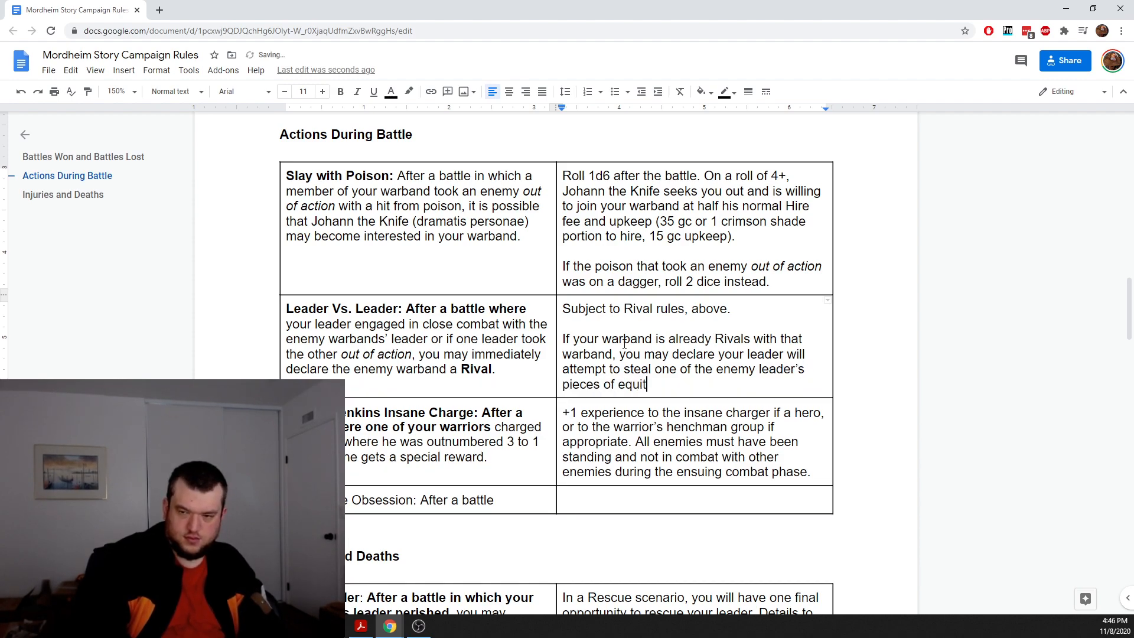
pyautogui.write('ment. Roll')
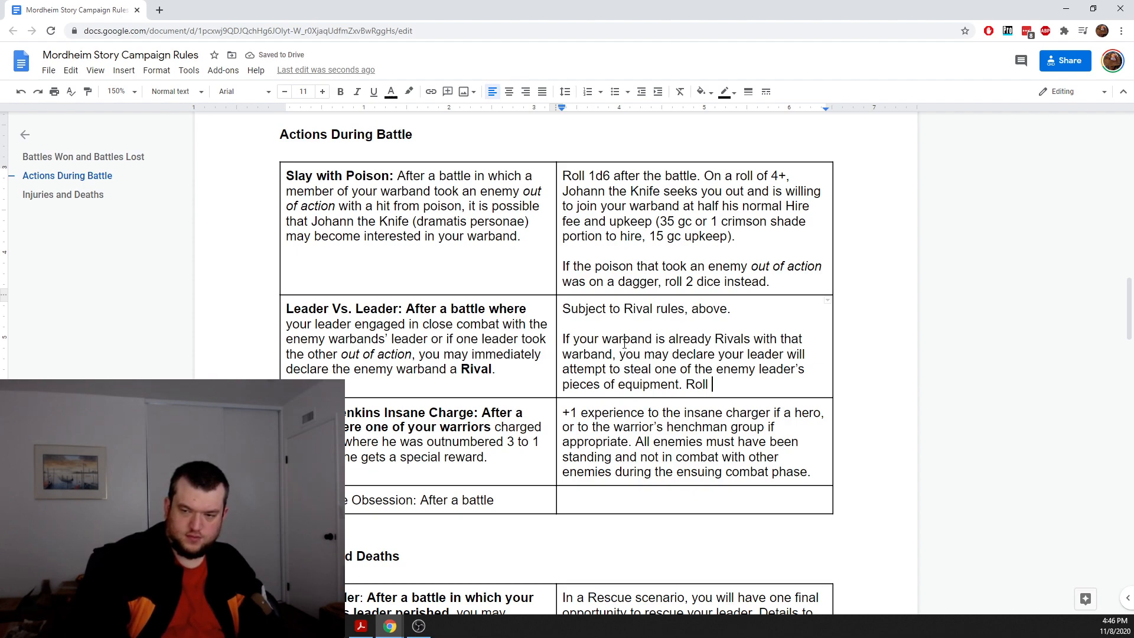
pyautogui.write('o')
pyautogui.press('BackSpace')
pyautogui.press('BackSpace')
pyautogui.press('BackSpace')
pyautogui.press('BackSpace')
pyautogui.press('BackSpace')
pyautogui.press('BackSpace')
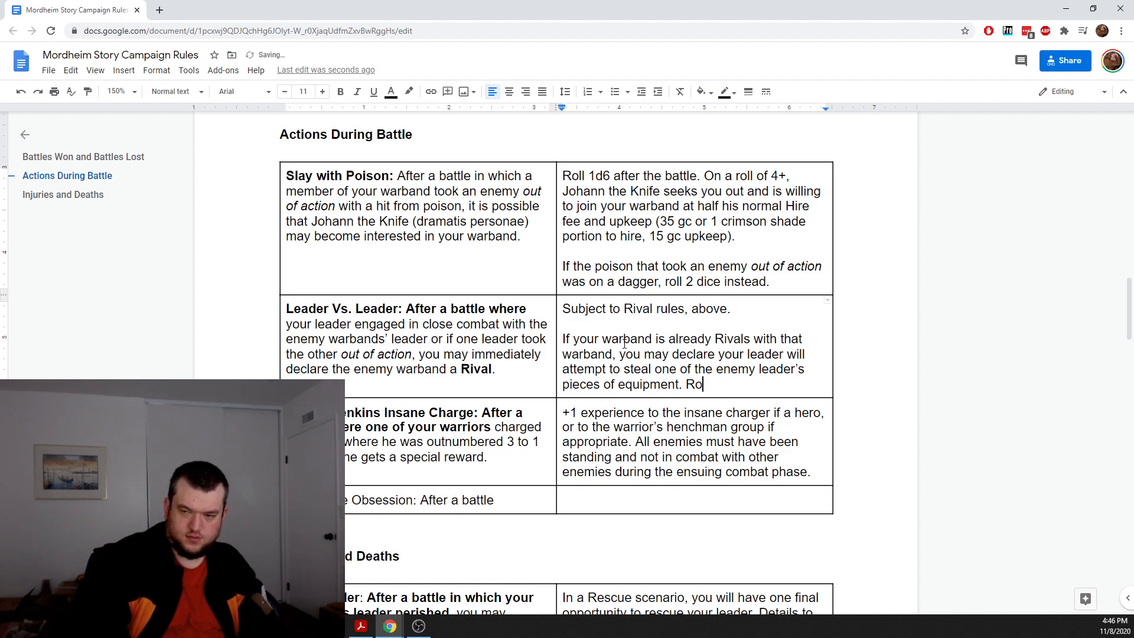
# Step: Add a new paragraph below the Rivals sentence reading "Each leader makes an initiative test."
pyautogui.write('Ea')
pyautogui.press('BackSpace')
pyautogui.press('BackSpace')
pyautogui.press('Return')
pyautogui.press('Return')
pyautogui.write('Ea')
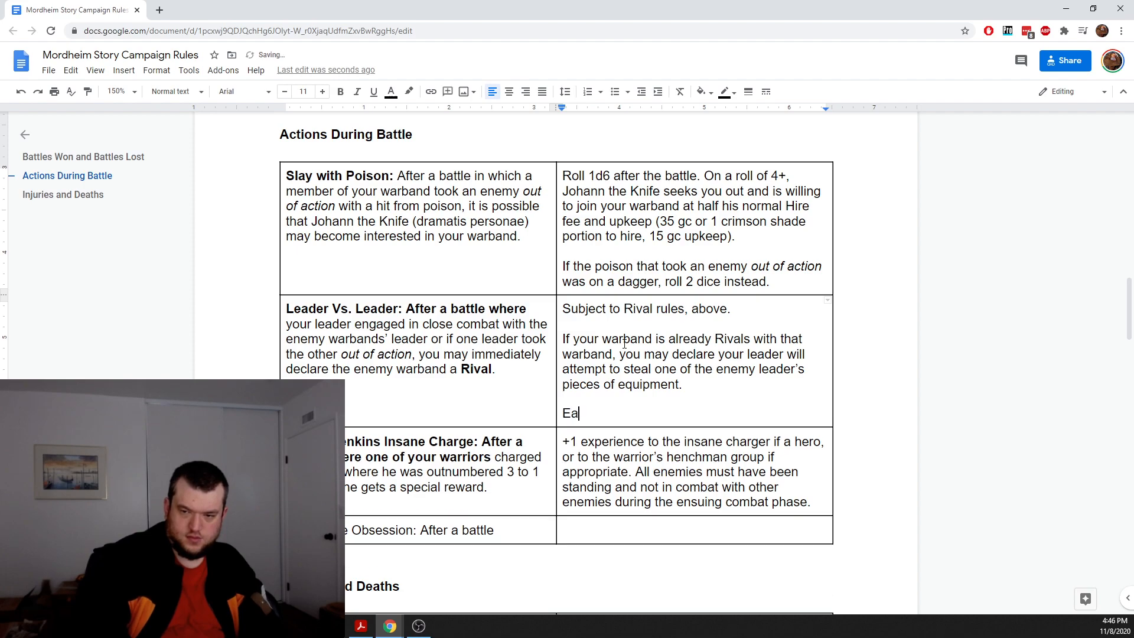
pyautogui.write('ch leader ')
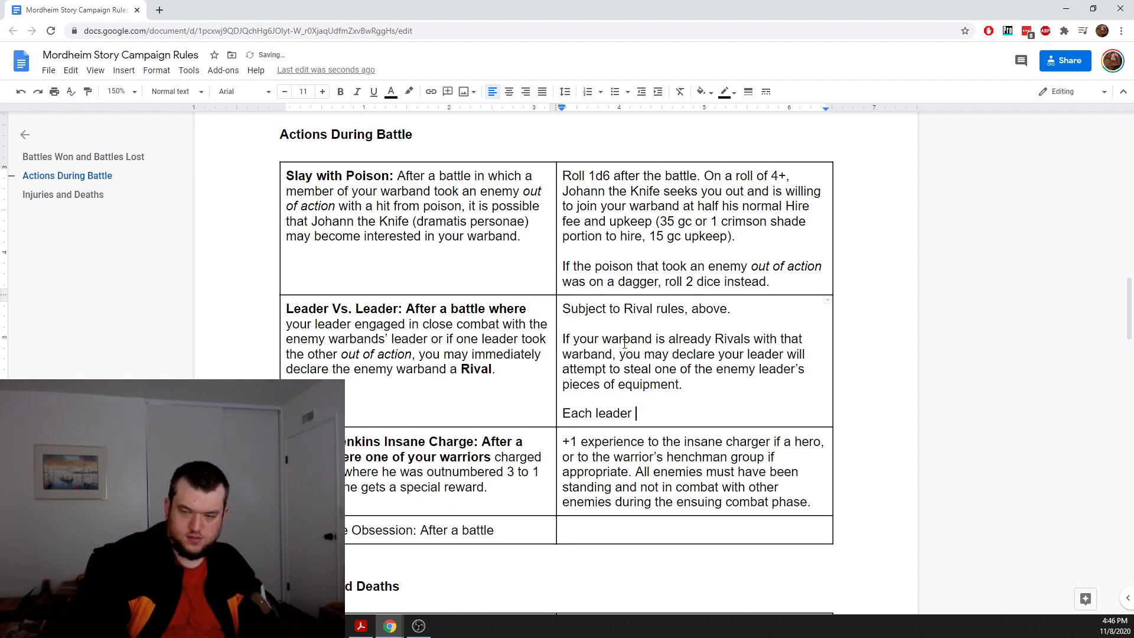
pyautogui.write('rolls')
pyautogui.press('BackSpace')
pyautogui.press('BackSpace')
pyautogui.press('BackSpace')
pyautogui.press('BackSpace')
pyautogui.press('BackSpace')
pyautogui.press('BackSpace')
pyautogui.write('makes an initia')
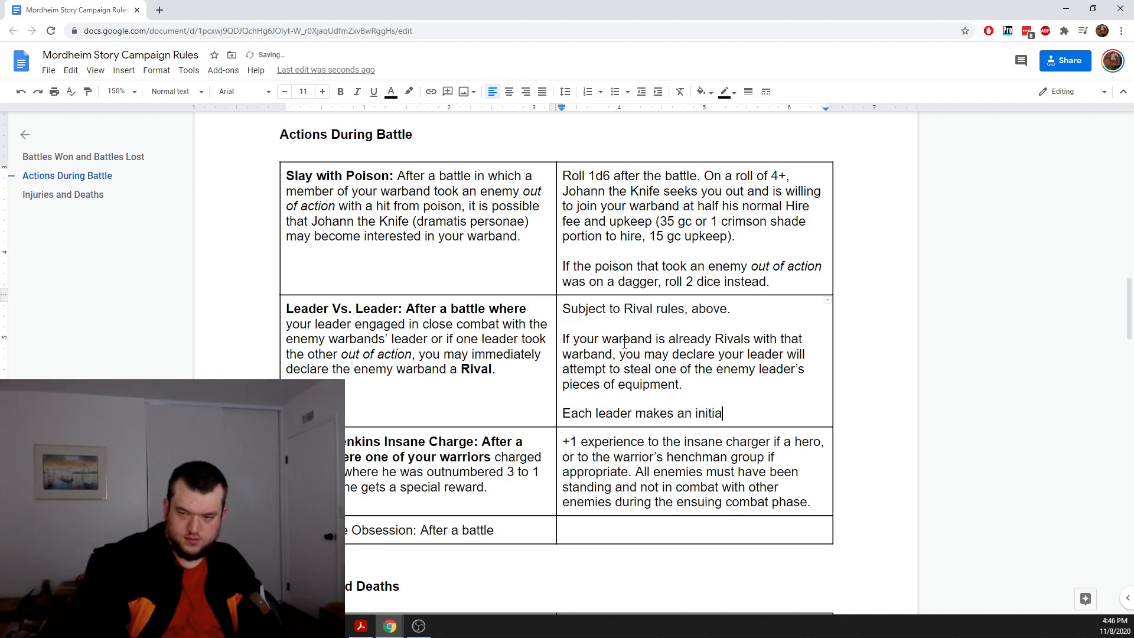
pyautogui.write('tive test.')
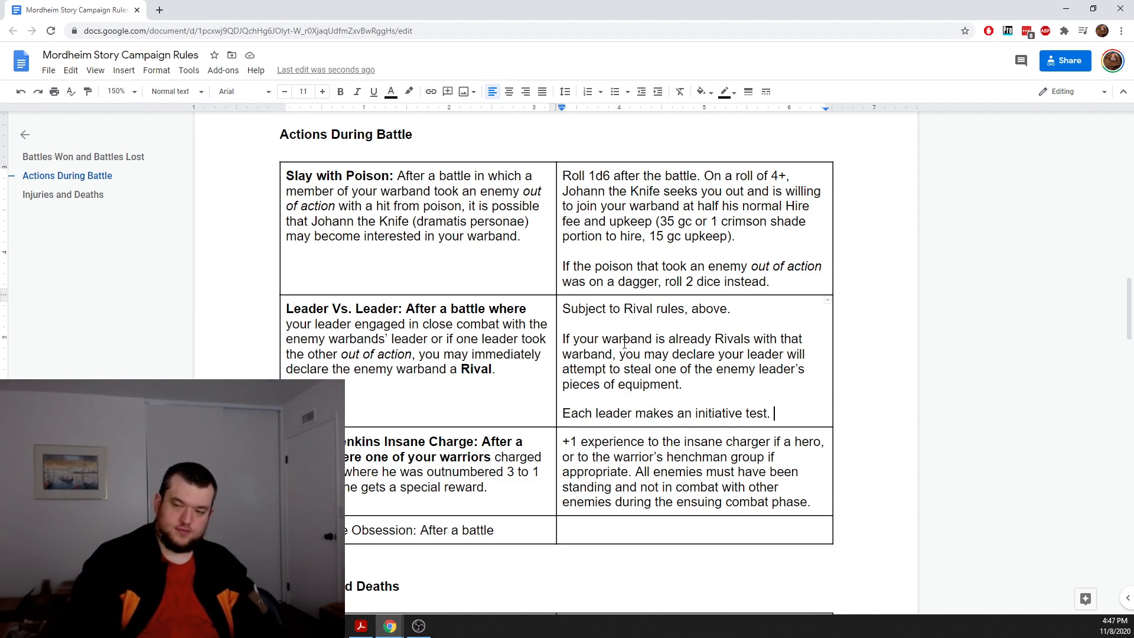
# Step: Continue the initiative test paragraph in the Leader Vs. Leader effects with "Either leader that is trying to steal from the other"
pyautogui.write('Ei')
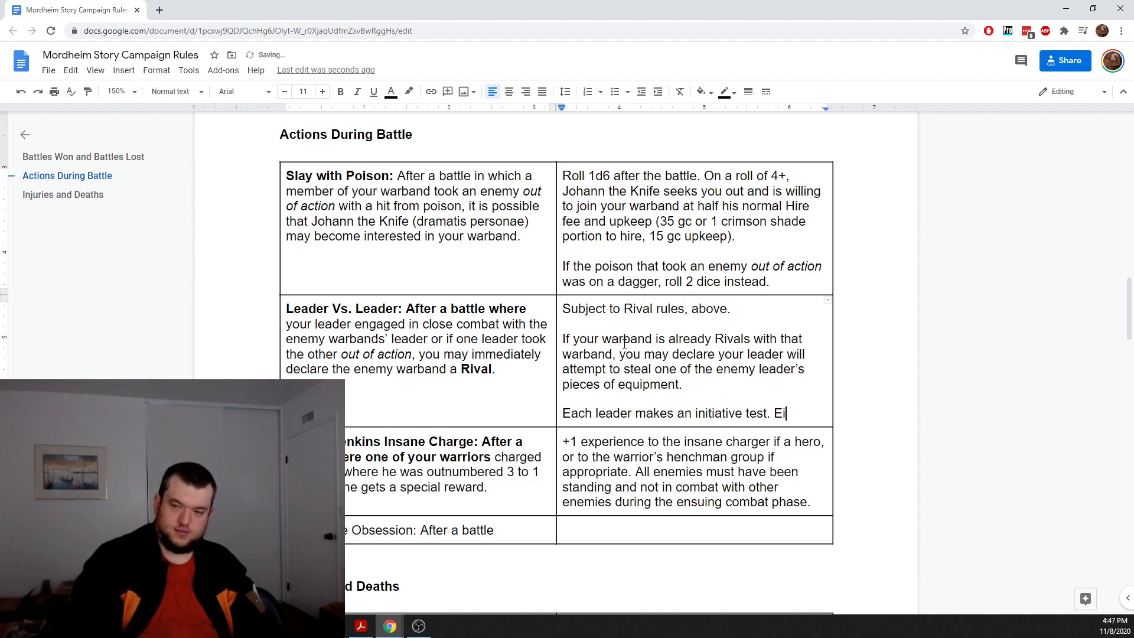
pyautogui.write('ther lea')
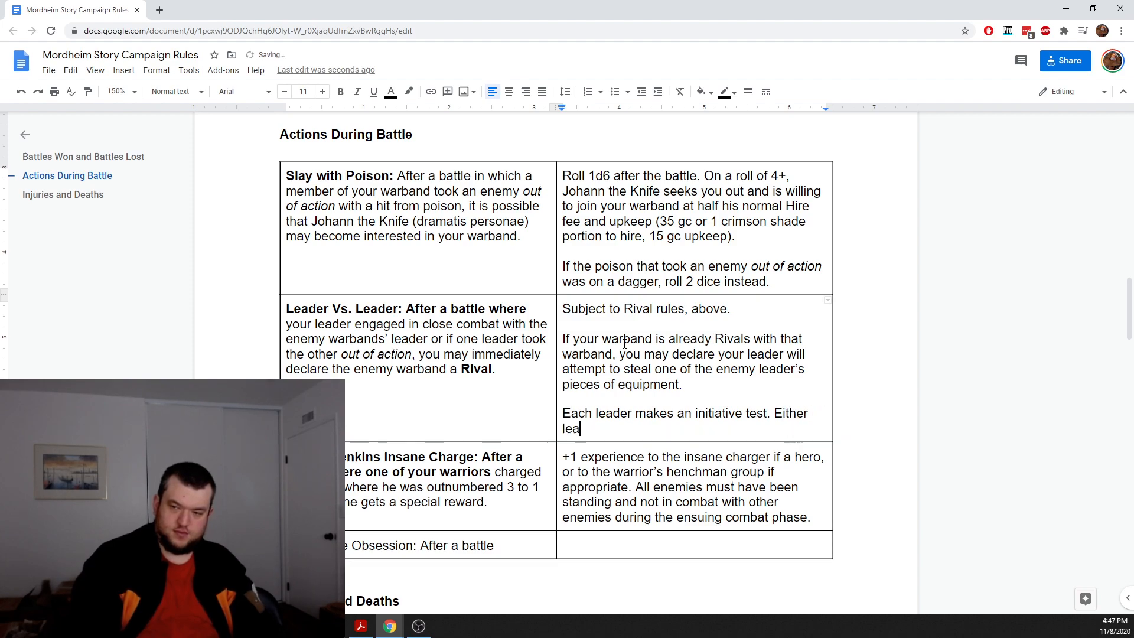
pyautogui.write('der that is tr')
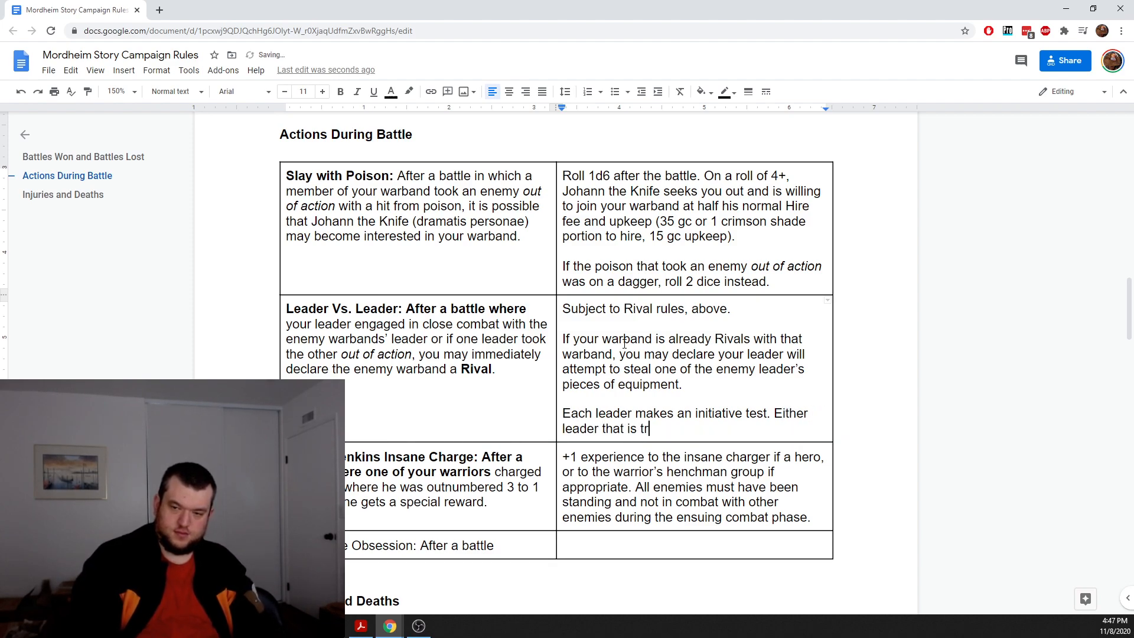
pyautogui.write('ying')
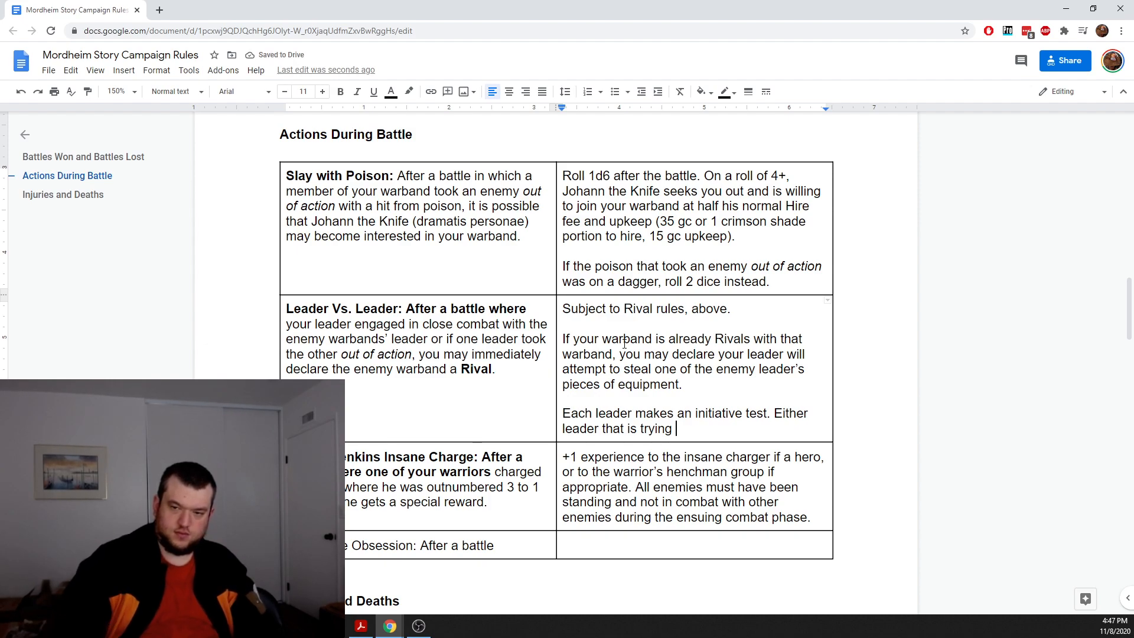
pyautogui.write('to steal from ')
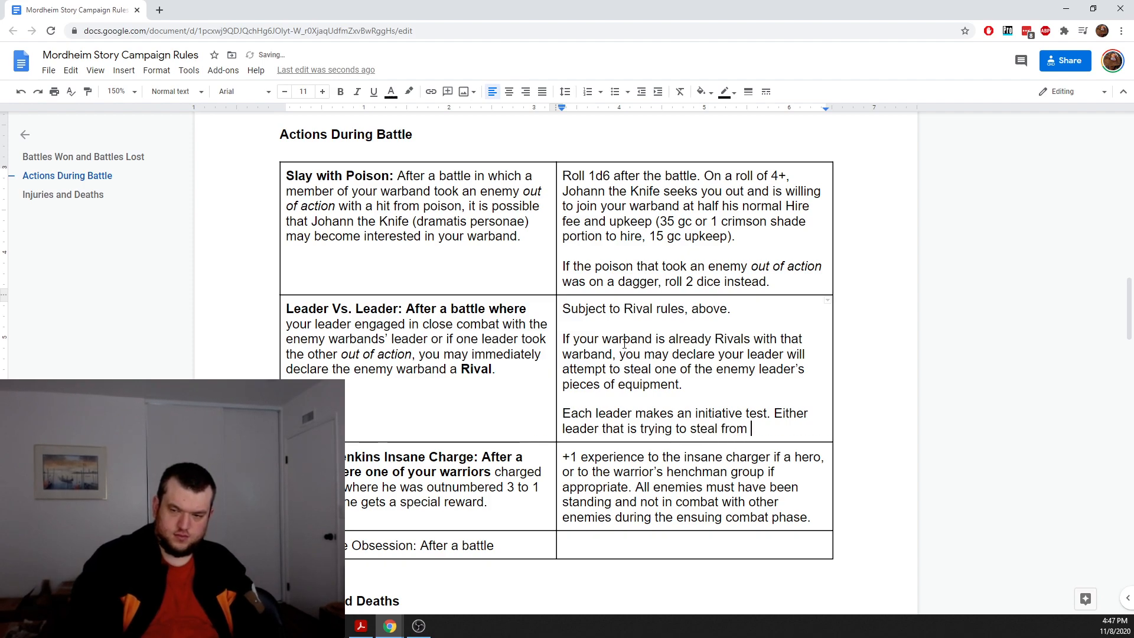
pyautogui.write('the other ')
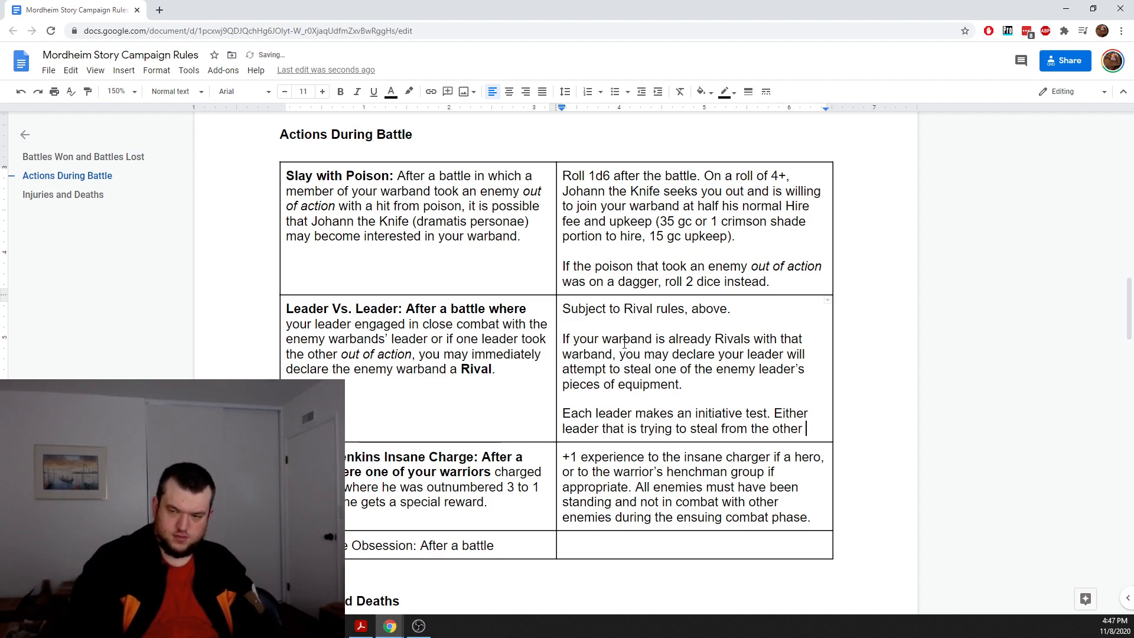
# Step: Extend the "Either leader" sentence with "takes a penalty to his"
pyautogui.write('takes a pental')
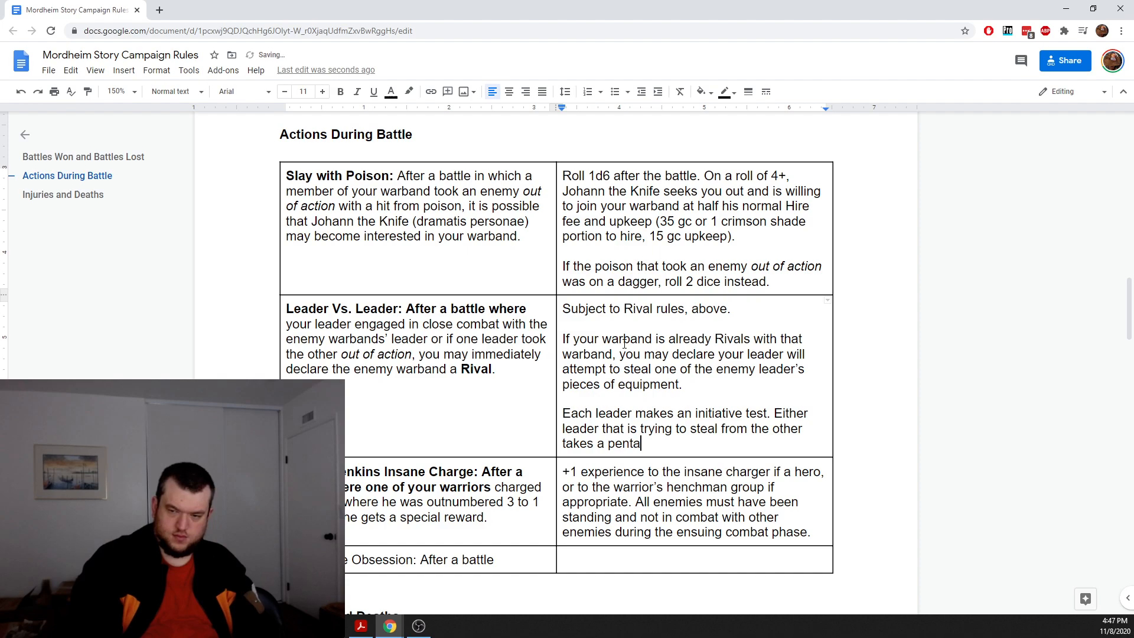
pyautogui.press('BackSpace')
pyautogui.press('BackSpace')
pyautogui.press('BackSpace')
pyautogui.write('alt')
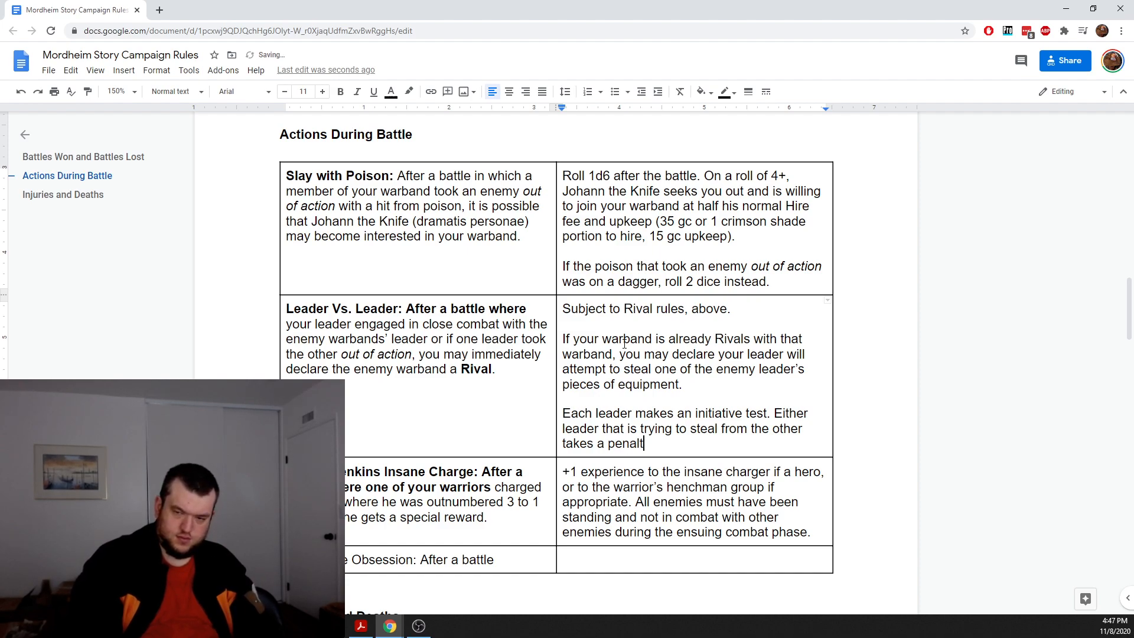
pyautogui.write('y to his')
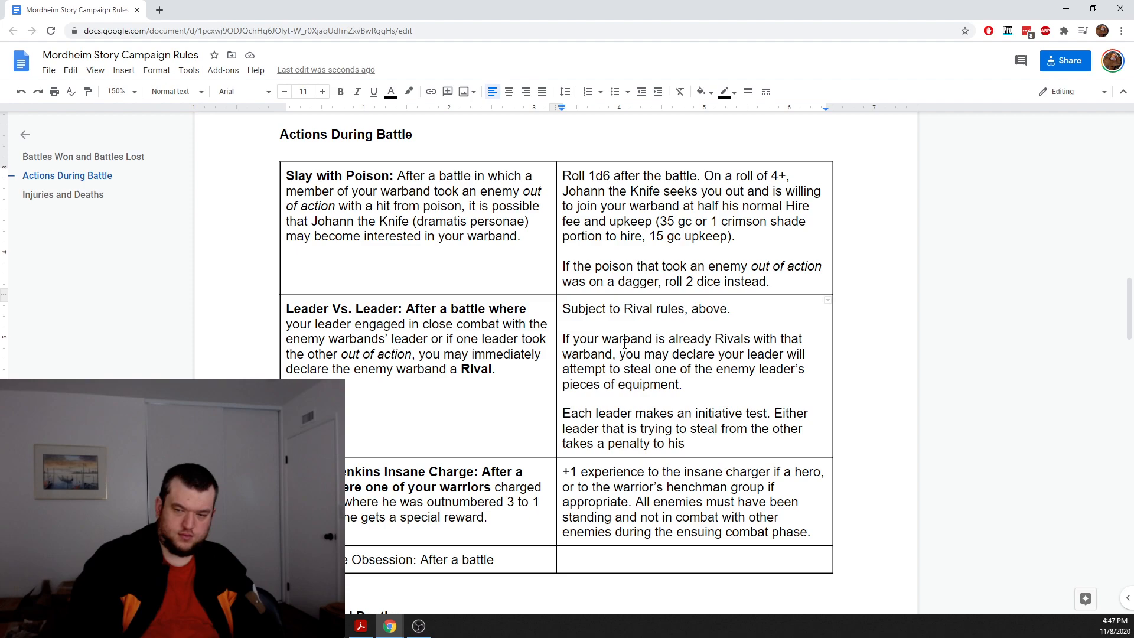
# Step: Reword "penalty to his" in the "Either leader" sentence as "penalty to their"
pyautogui.press('BackSpace')
pyautogui.press('BackSpace')
pyautogui.press('BackSpace')
pyautogui.press('BackSpace')
pyautogui.press('BackSpace')
pyautogui.press('BackSpace')
pyautogui.press('BackSpace')
pyautogui.press('BackSpace')
pyautogui.press('BackSpace')
pyautogui.press('BackSpace')
pyautogui.press('BackSpace')
pyautogui.press('BackSpace')
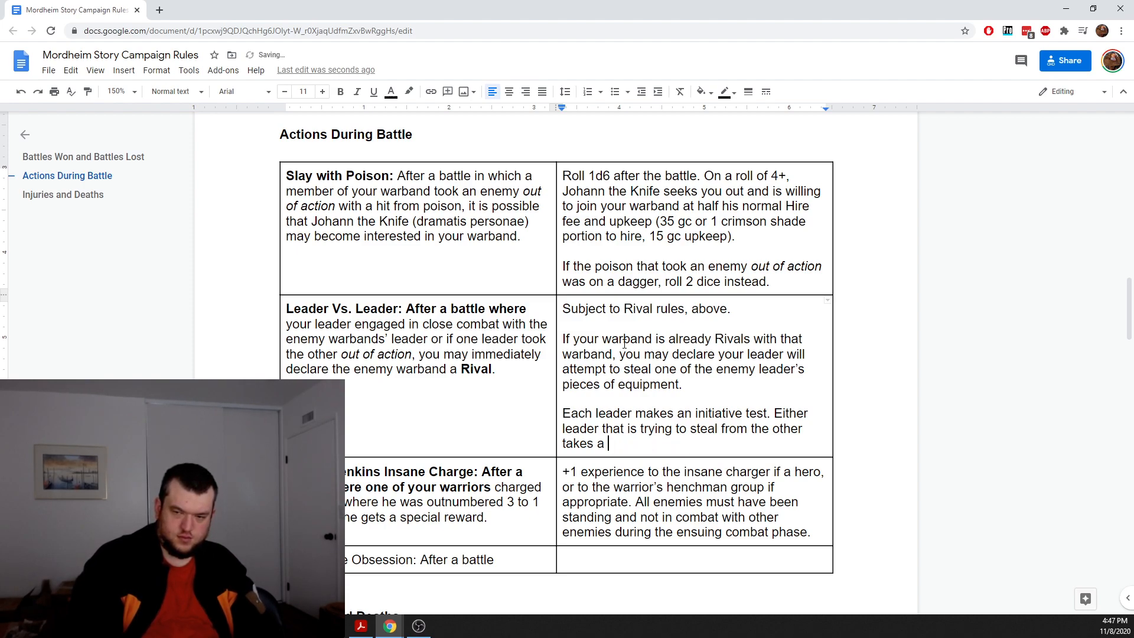
pyautogui.write('pen')
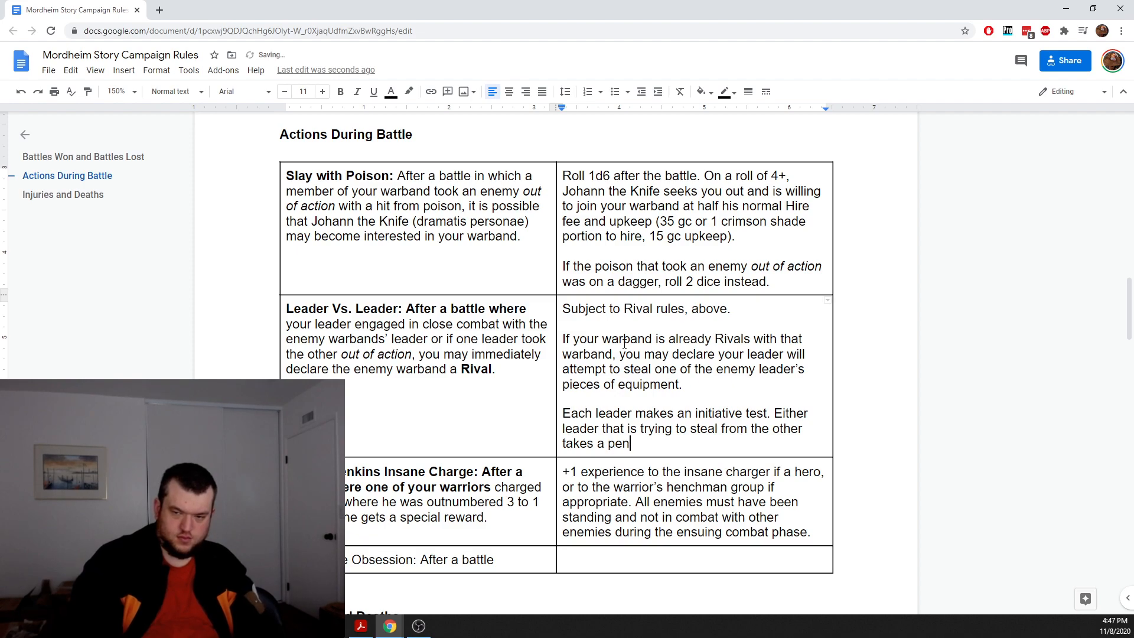
pyautogui.write('alty to their ')
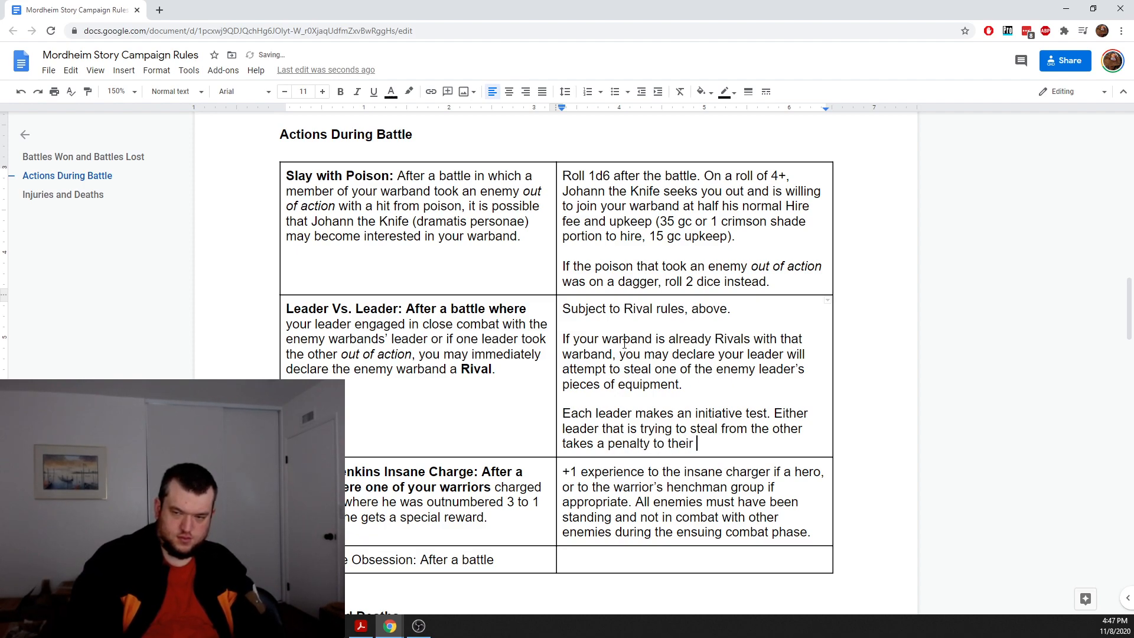
# Step: Complete the penalty sentence with "initiative equal to the items gc value/10."
pyautogui.write('initiative equal tothe')
pyautogui.press('BackSpace')
pyautogui.press('BackSpace')
pyautogui.press('BackSpace')
pyautogui.write('the items gc value')
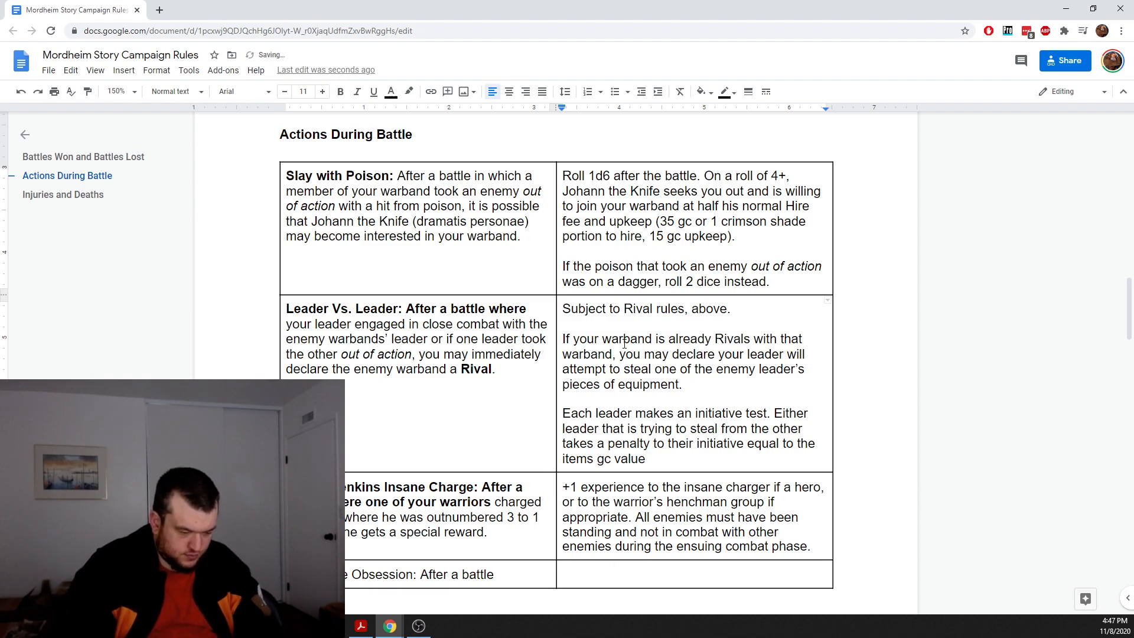
pyautogui.press('BackSpace')
pyautogui.write('/10')
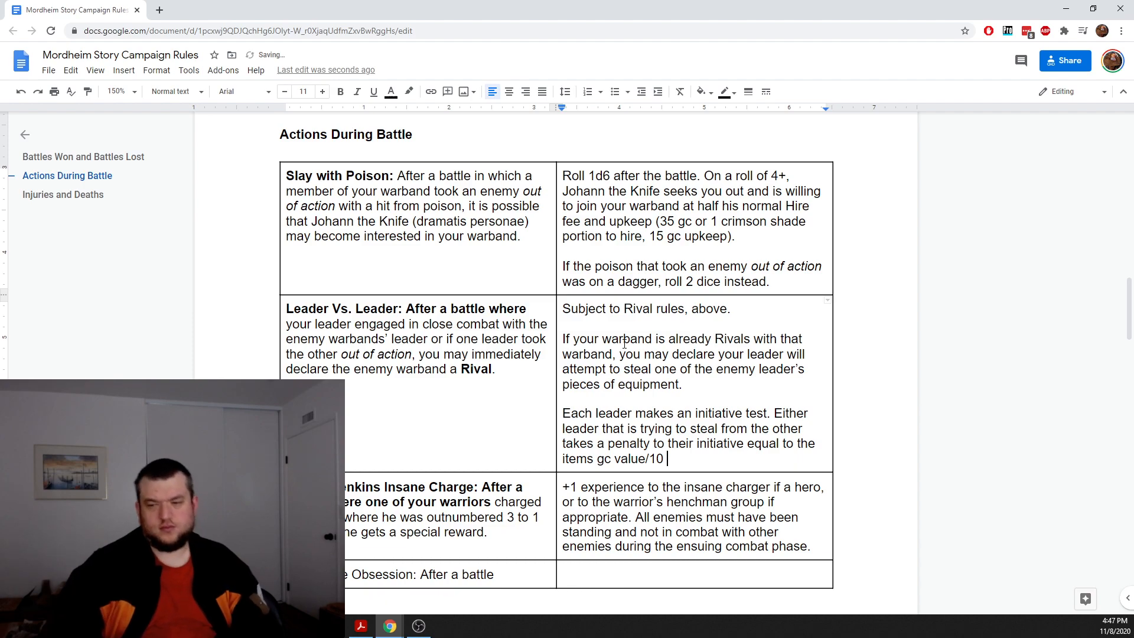
pyautogui.press('BackSpace')
pyautogui.write('.')
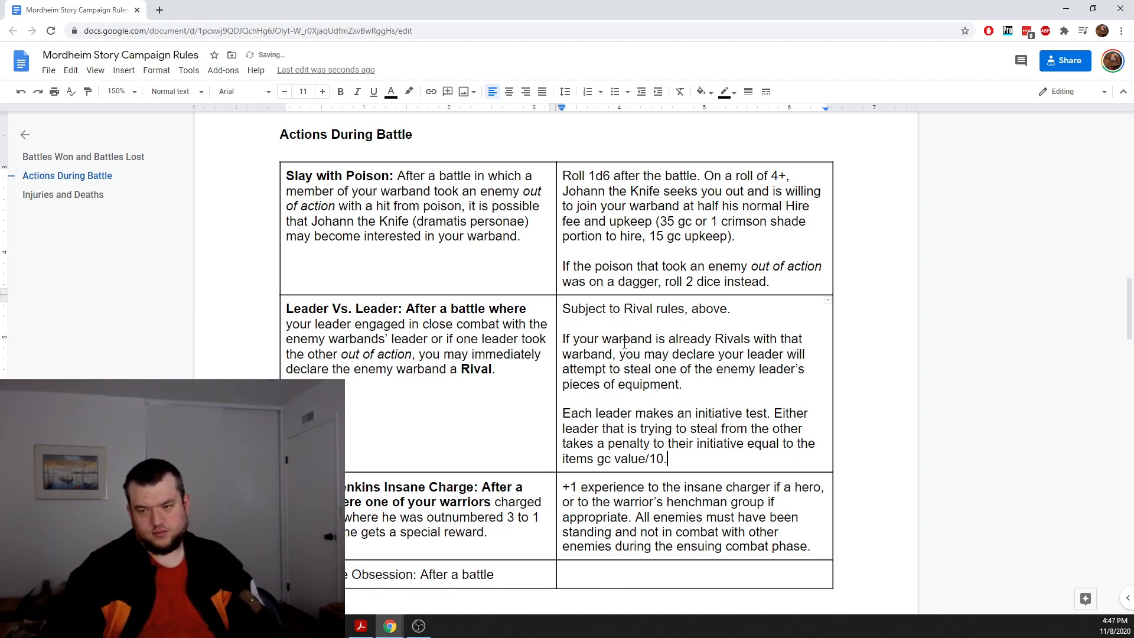
# Step: Start a new paragraph below the penalty sentence with "If the test is passed"
pyautogui.press('Return')
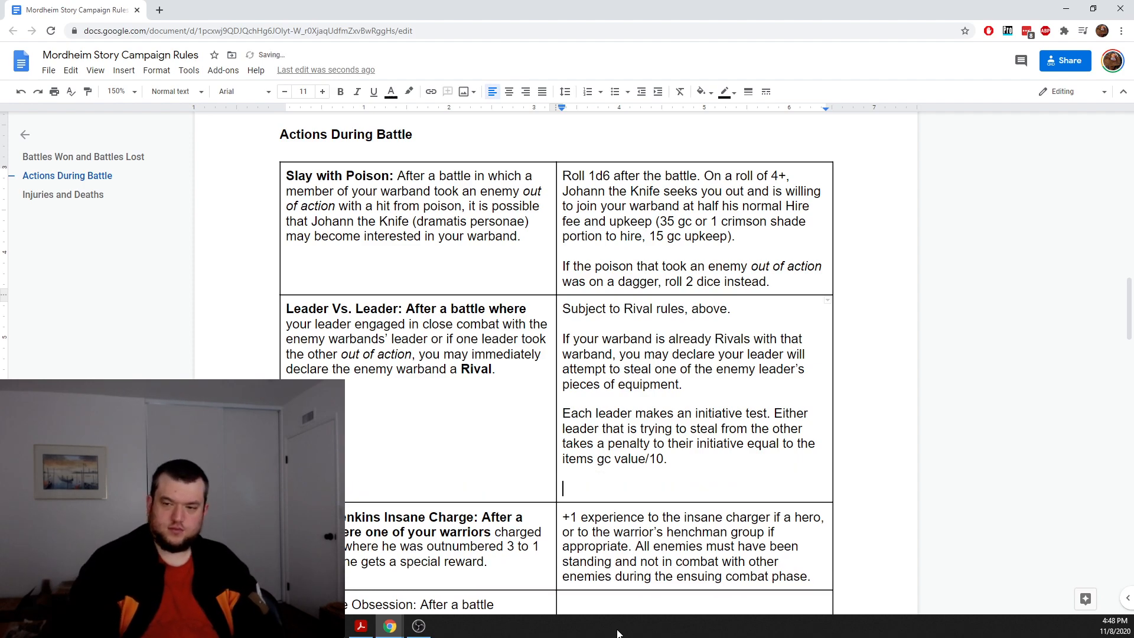
pyautogui.write('If the tet')
pyautogui.press('BackSpace')
pyautogui.write('st ')
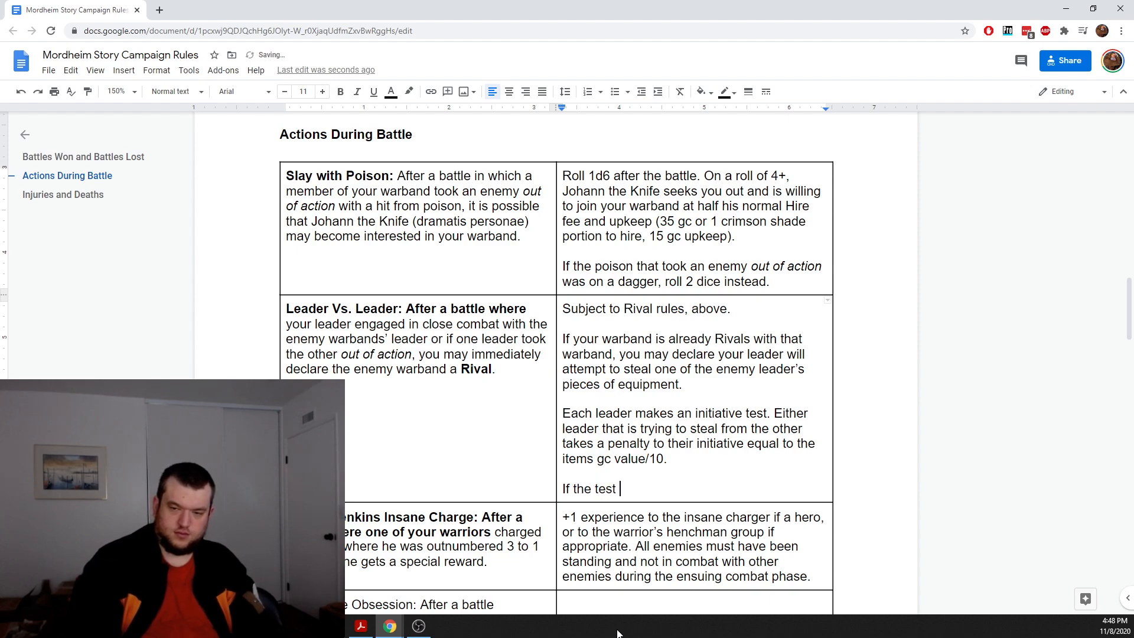
pyautogui.write('is passed')
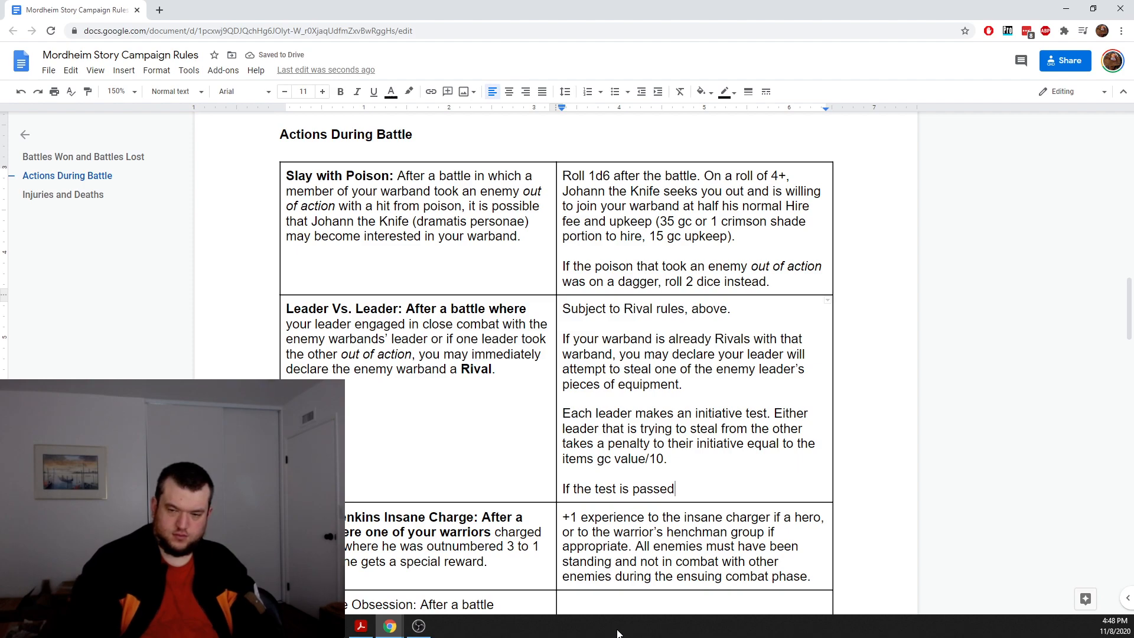
# Step: Replace "the test is passed" after "If" with "one leader passes their test"
pyautogui.press('BackSpace')
pyautogui.press('BackSpace')
pyautogui.press('BackSpace')
pyautogui.press('BackSpace')
pyautogui.press('BackSpace')
pyautogui.press('BackSpace')
pyautogui.press('BackSpace')
pyautogui.press('BackSpace')
pyautogui.press('BackSpace')
pyautogui.press('BackSpace')
pyautogui.press('BackSpace')
pyautogui.press('BackSpace')
pyautogui.press('BackSpace')
pyautogui.press('BackSpace')
pyautogui.press('BackSpace')
pyautogui.press('BackSpace')
pyautogui.press('BackSpace')
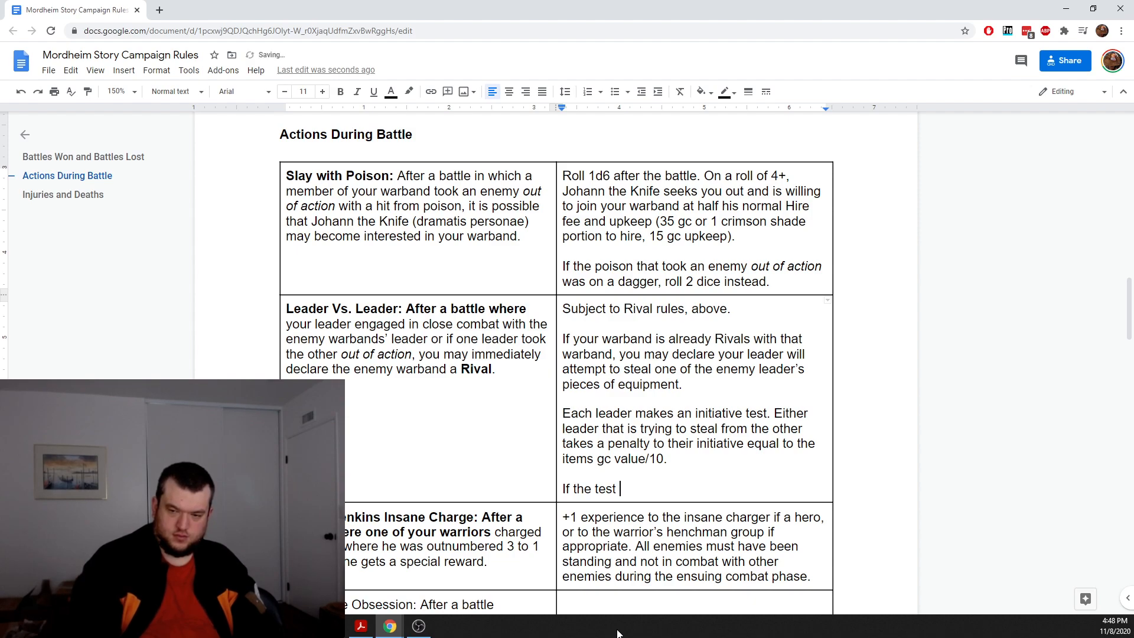
pyautogui.write('one lead')
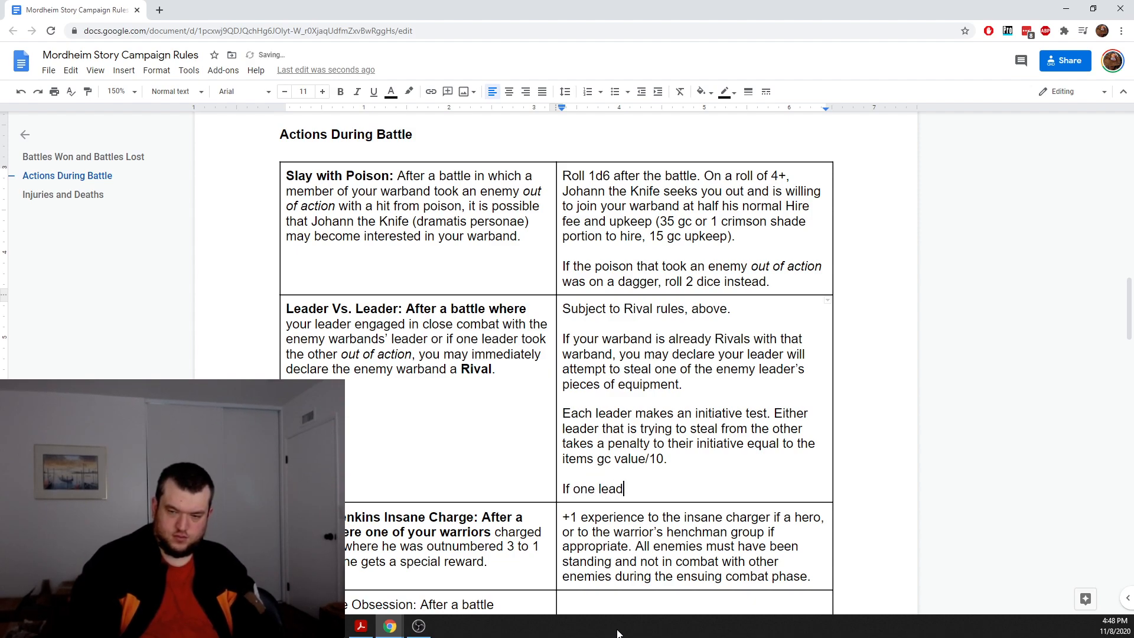
pyautogui.write('er pas')
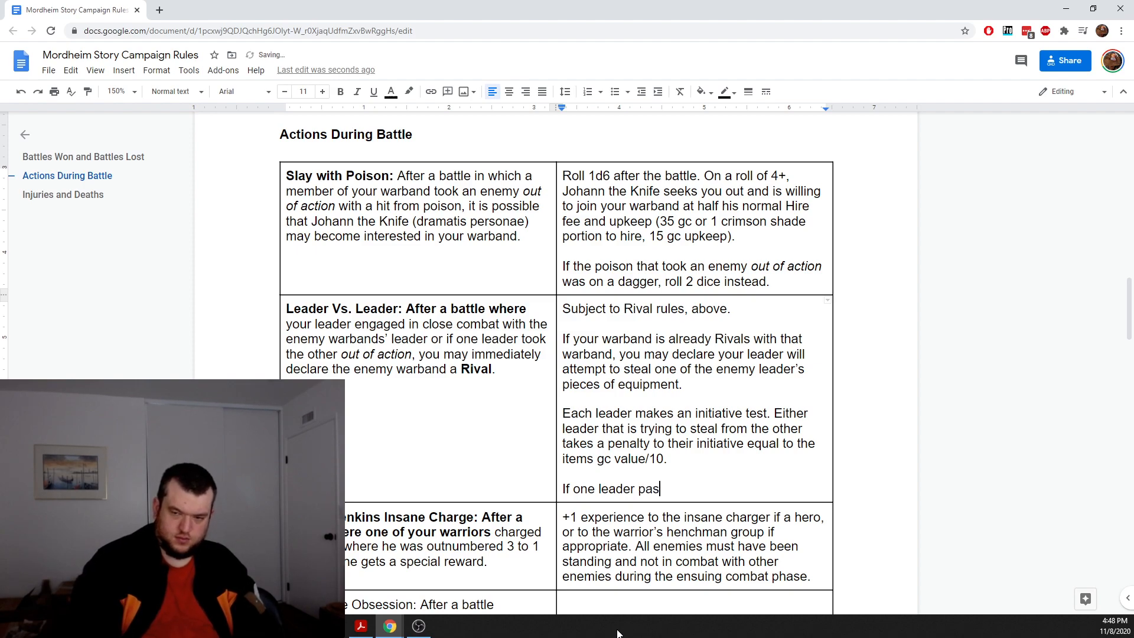
pyautogui.write('ses their test ')
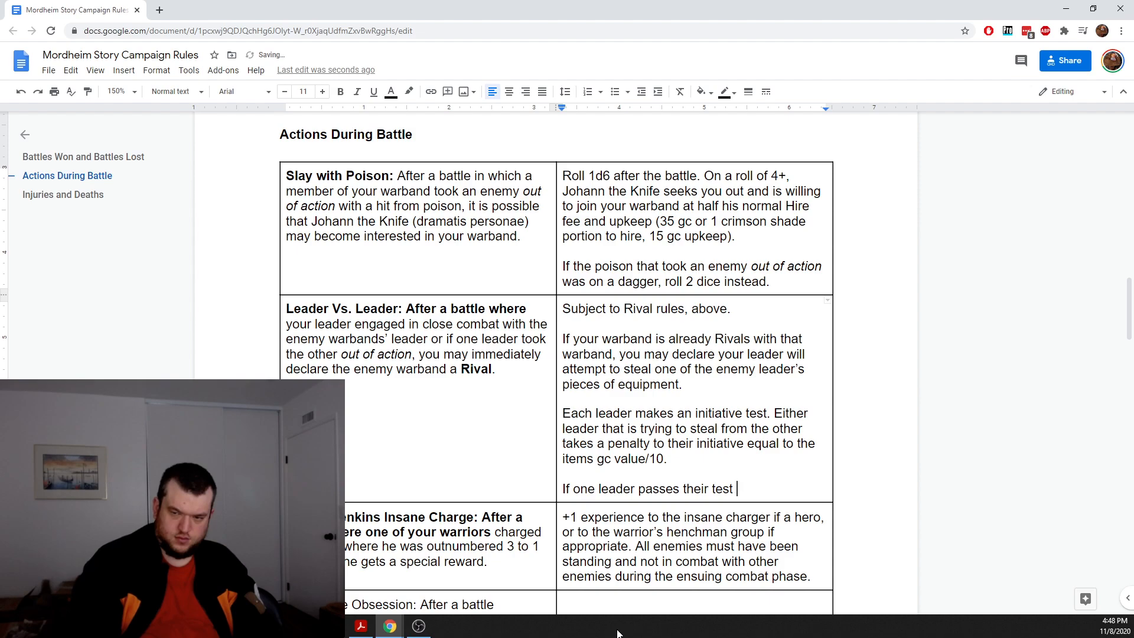
# Step: Complete the "If one leader passes their test" sentence with "and the other does not, they successfully stole the item."
pyautogui.write('and the other ')
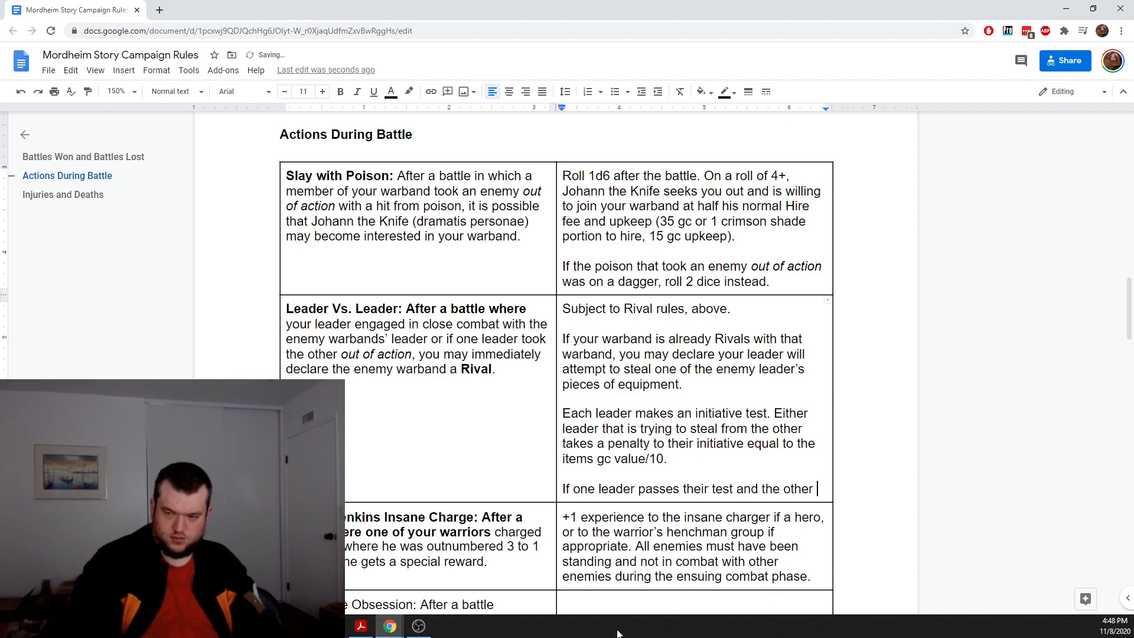
pyautogui.write('does not, ')
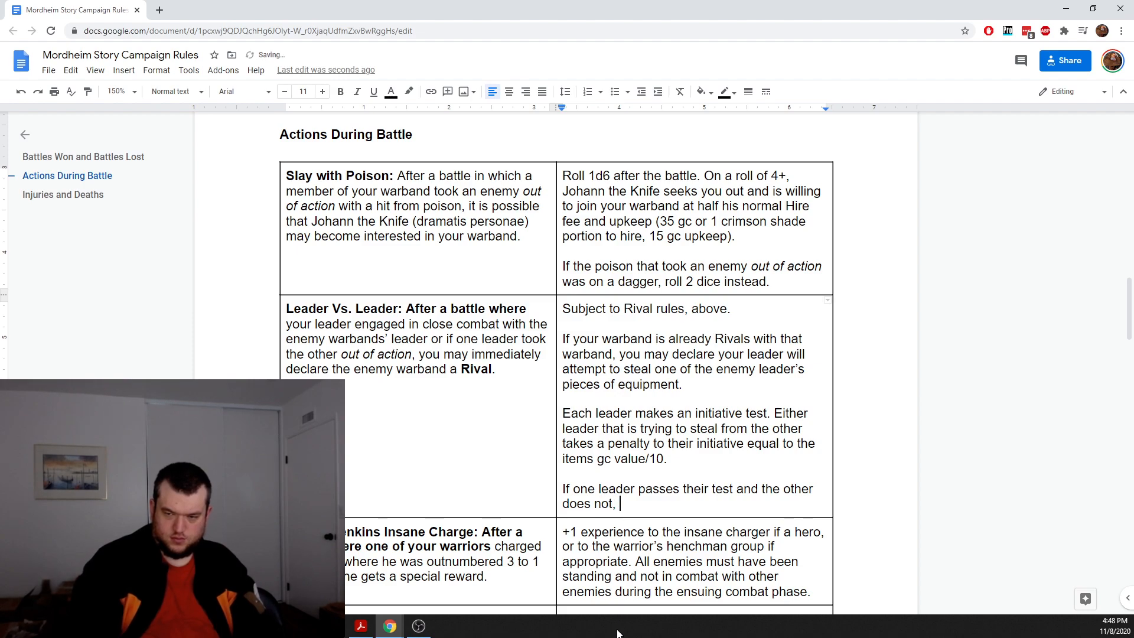
pyautogui.write('they s')
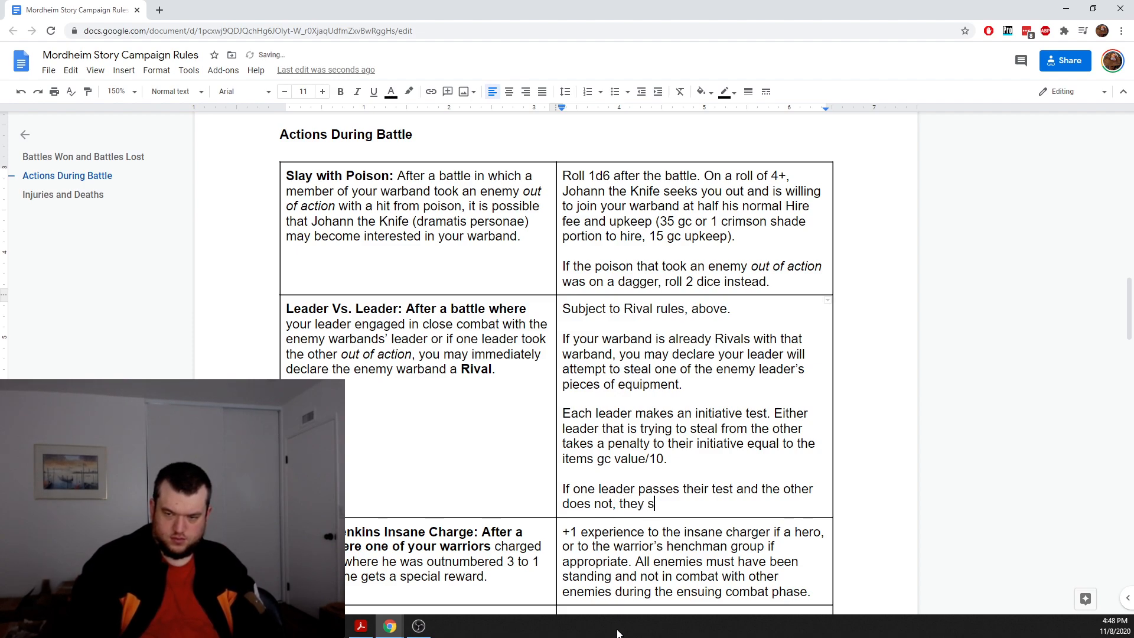
pyautogui.write('uccessf')
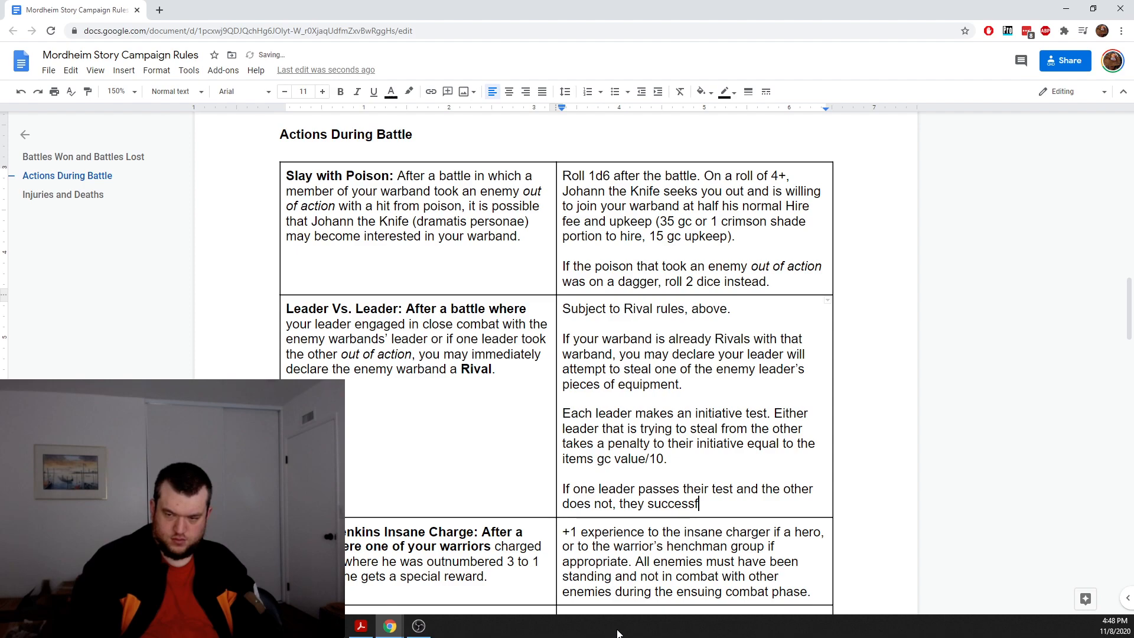
pyautogui.write('ully stole the ')
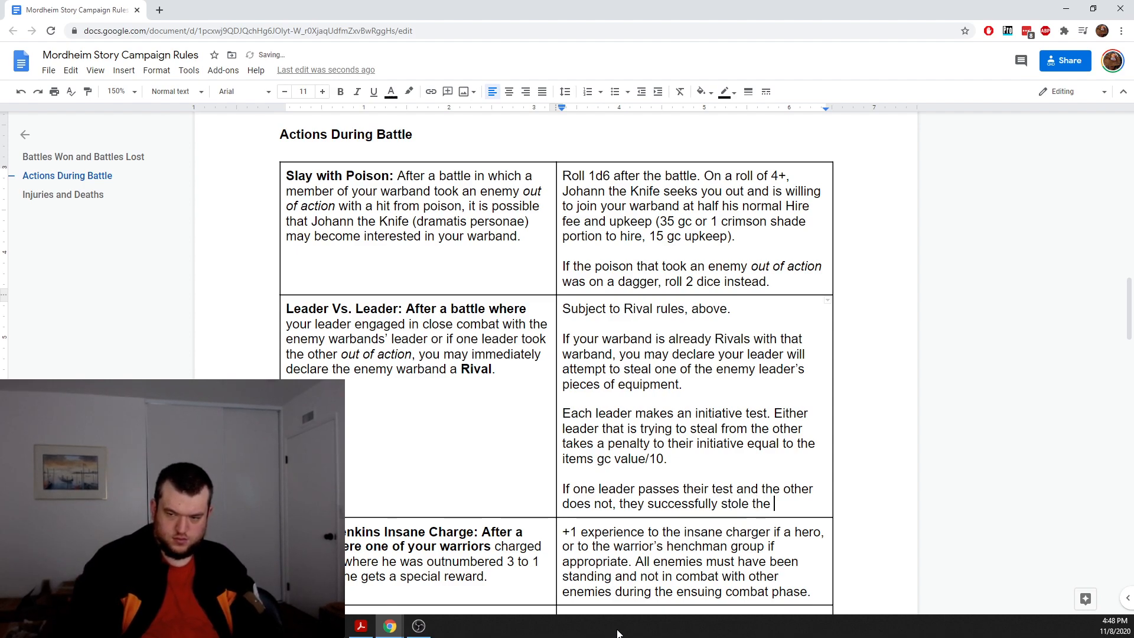
pyautogui.write('item.')
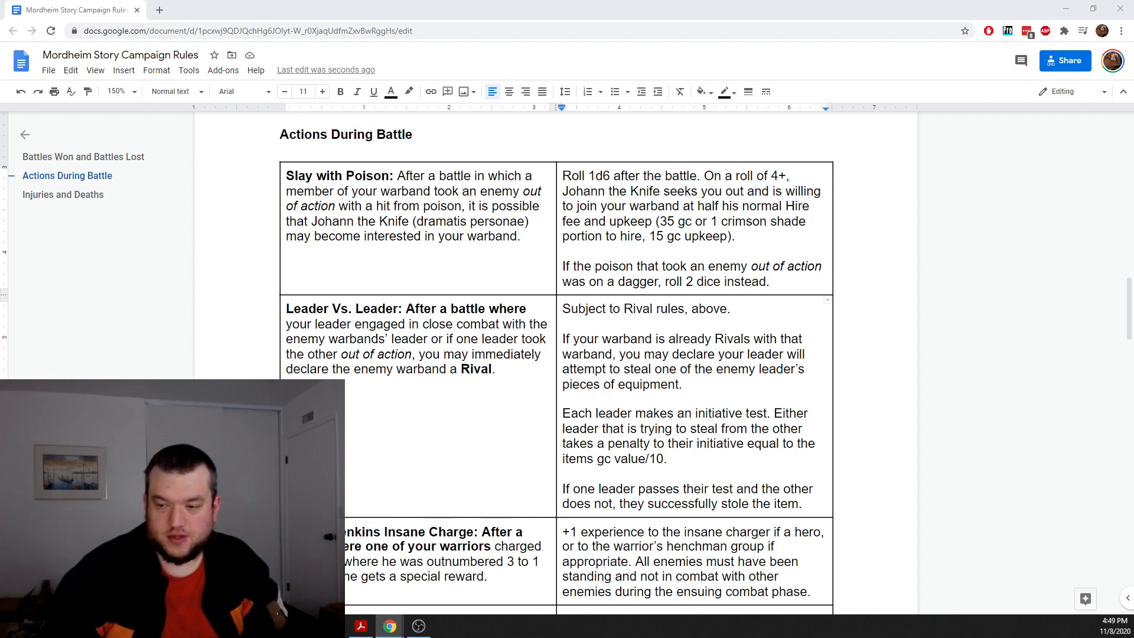
# Step: Review the Leeroy Jenkins Insane Charge row, look back at the Battles Won and Battles Lost rules, and return to the end of Actions During Battle
pyautogui.click(806, 505)
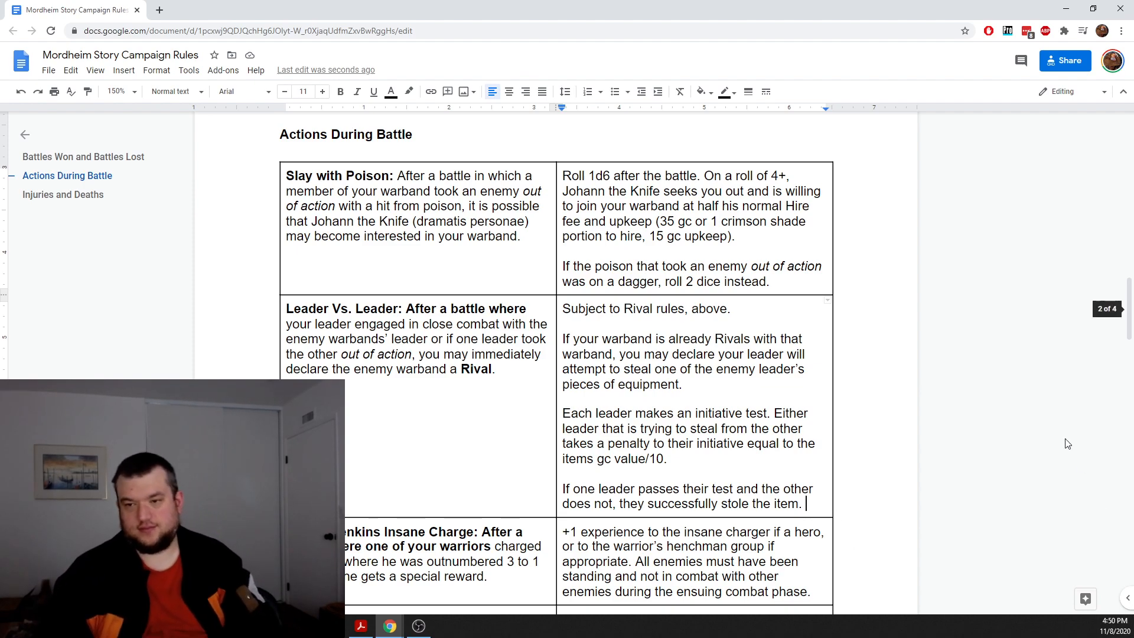
pyautogui.scroll(-3, 538, 586)
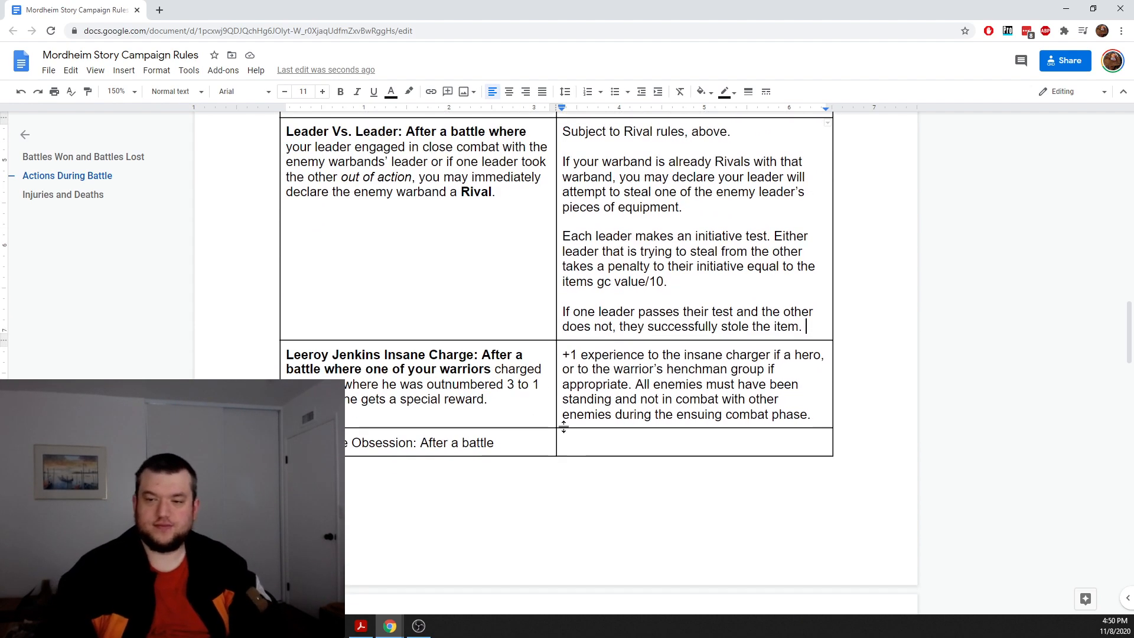
pyautogui.click(478, 372)
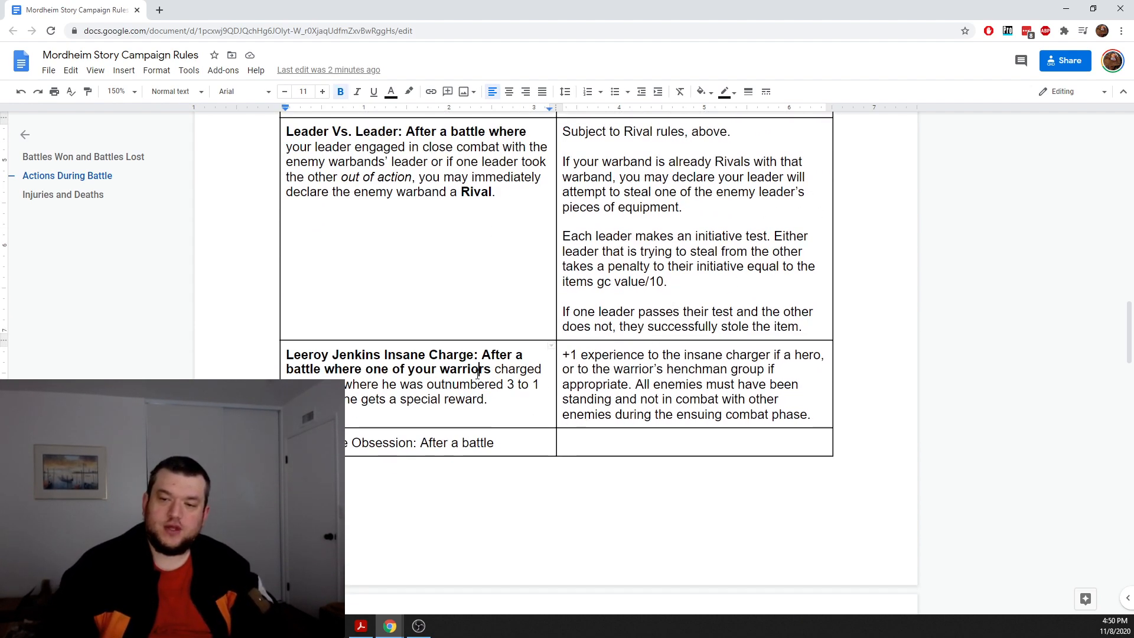
pyautogui.click(649, 386)
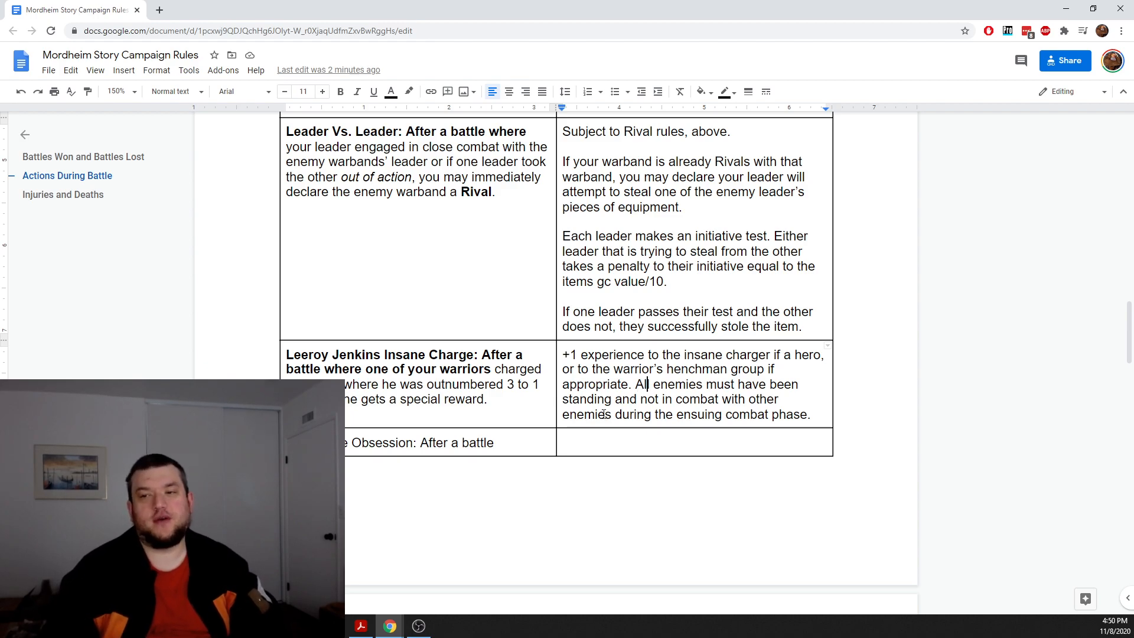
pyautogui.scroll(4, 594, 462)
pyautogui.scroll(6, 594, 462)
pyautogui.scroll(-11, 594, 467)
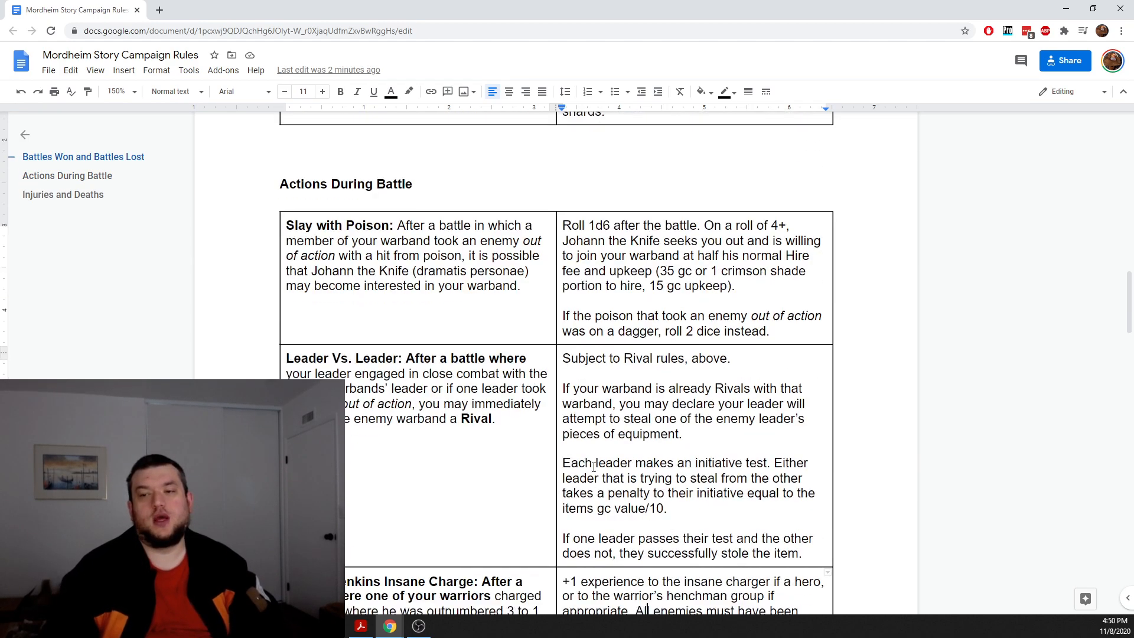
pyautogui.scroll(5, 643, 349)
pyautogui.scroll(9, 642, 350)
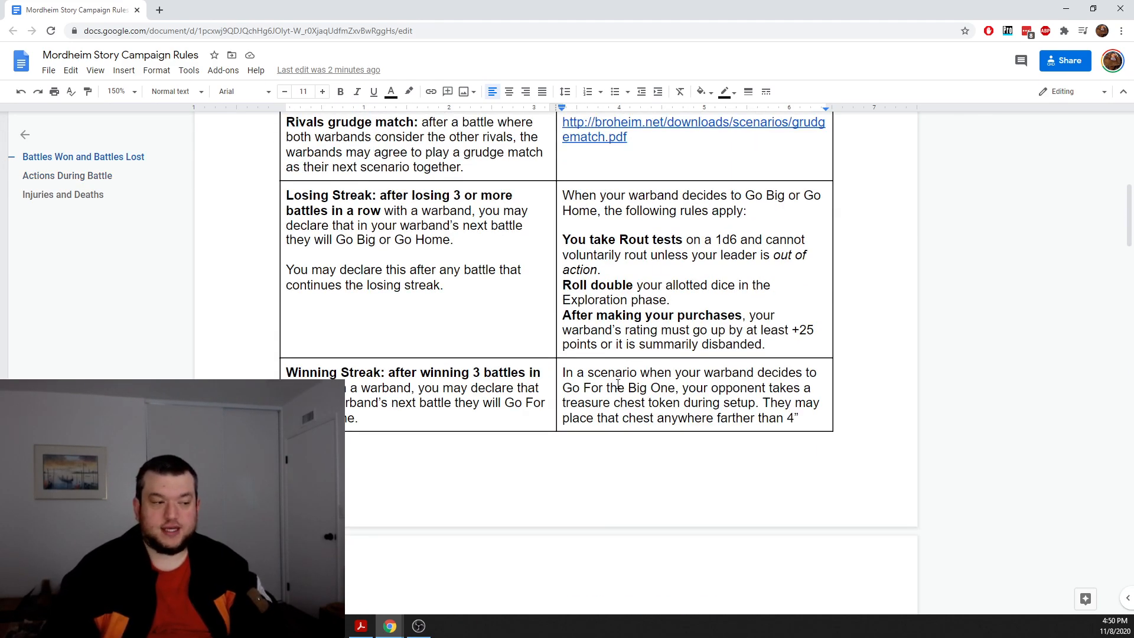
pyautogui.scroll(-6, 617, 385)
pyautogui.scroll(-9, 618, 385)
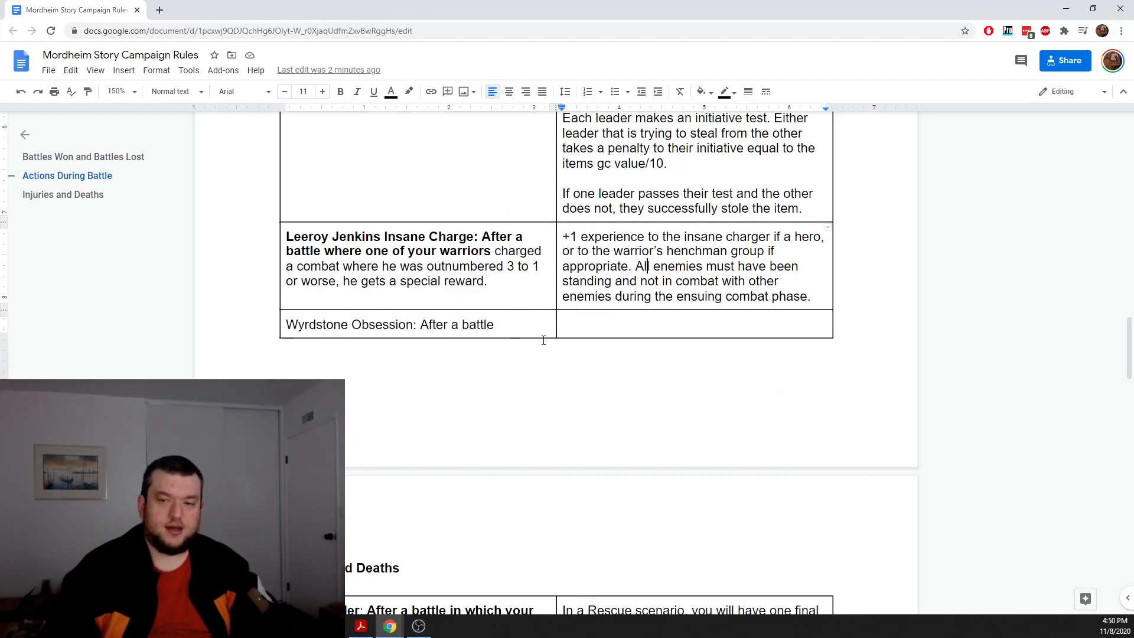
# Step: Examine the unfinished Wyrdstone Obsession row together with the other Actions During Battle rules and the start of Injuries and Deaths
pyautogui.click(513, 322)
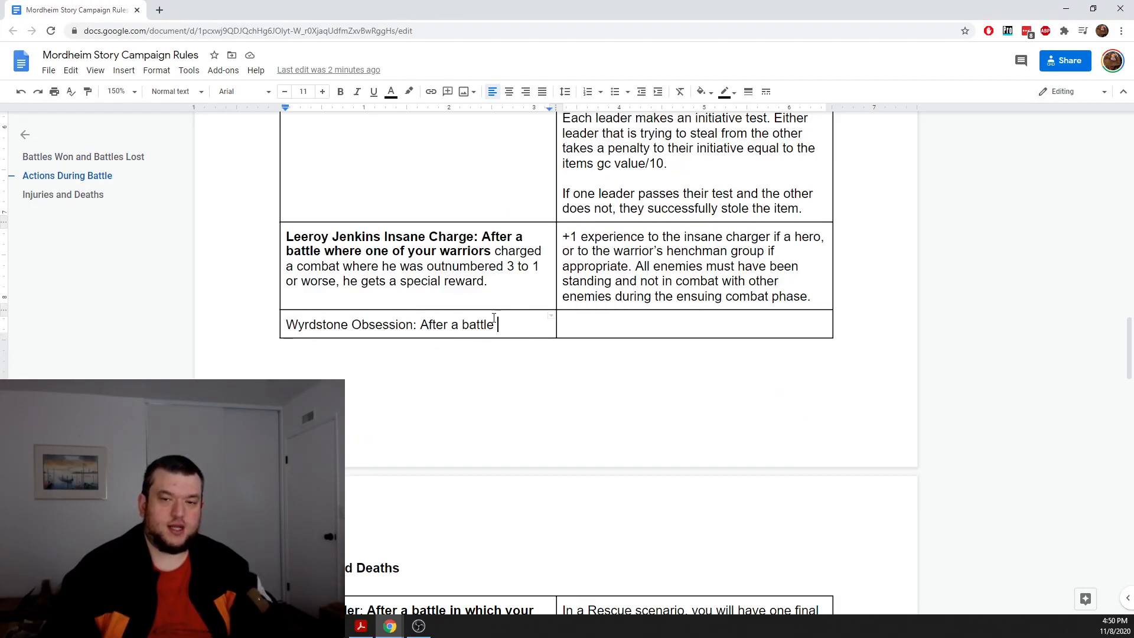
pyautogui.scroll(-7, 494, 318)
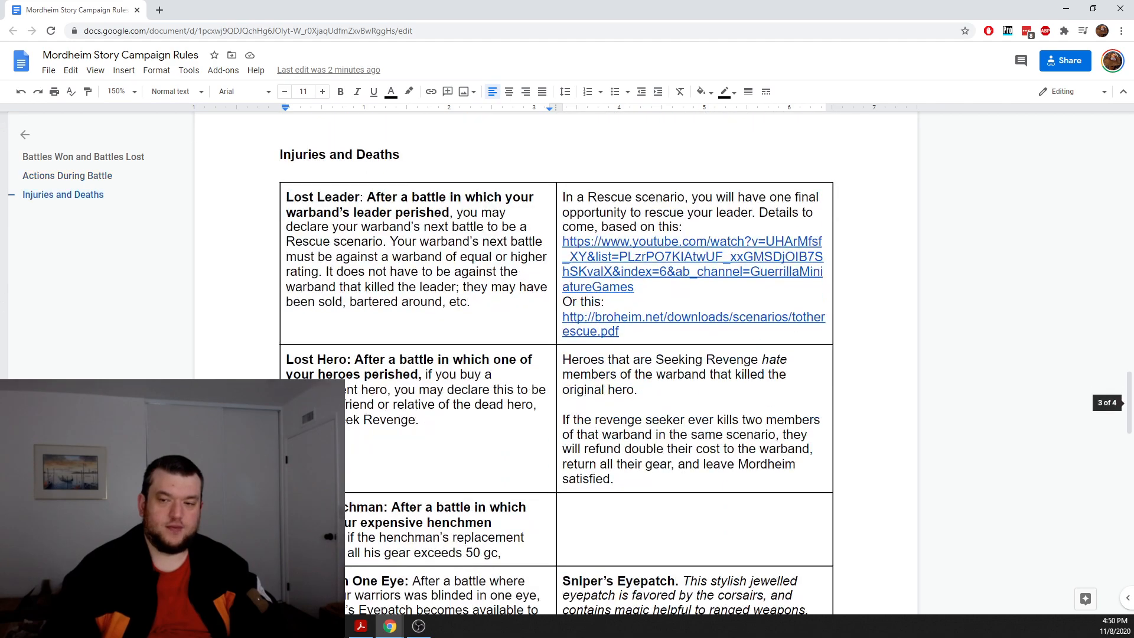
pyautogui.scroll(-6, 555, 331)
pyautogui.scroll(12, 555, 330)
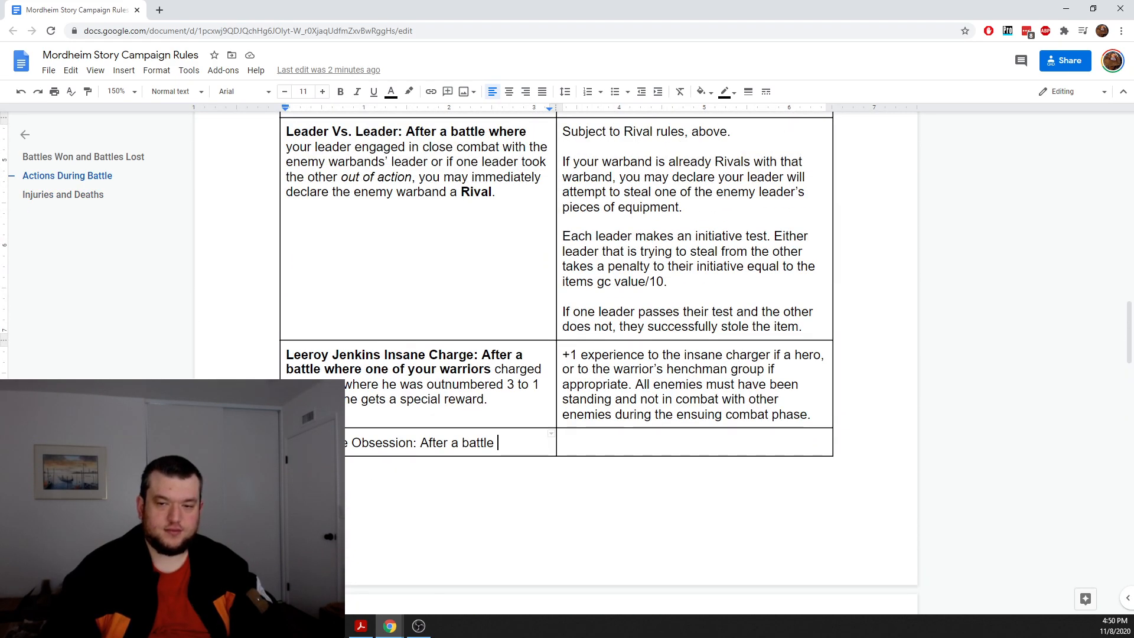
pyautogui.scroll(-3, 555, 331)
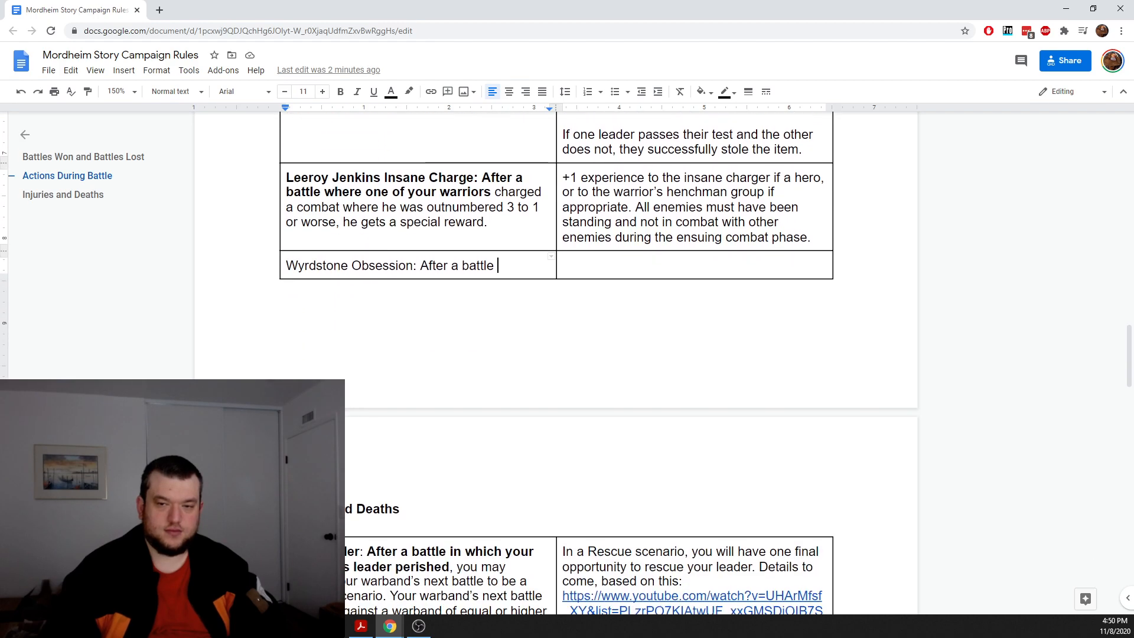
pyautogui.scroll(6, 232, 299)
pyautogui.scroll(5, 401, 400)
pyautogui.scroll(-14, 362, 390)
pyautogui.scroll(7, 495, 289)
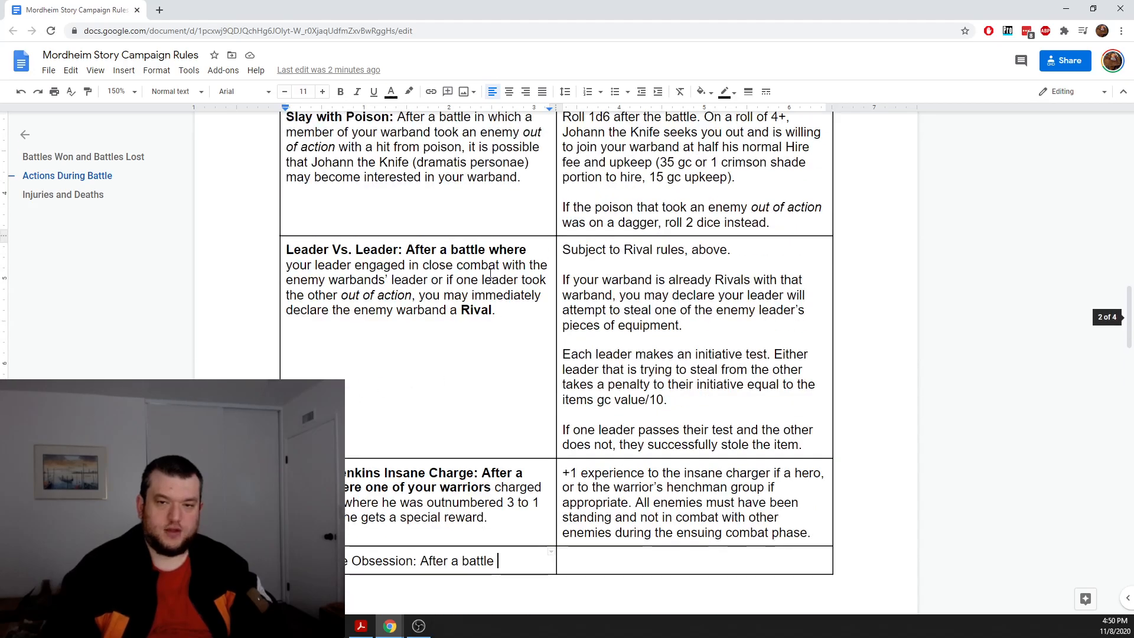
pyautogui.scroll(4, 495, 289)
pyautogui.scroll(-11, 289, 370)
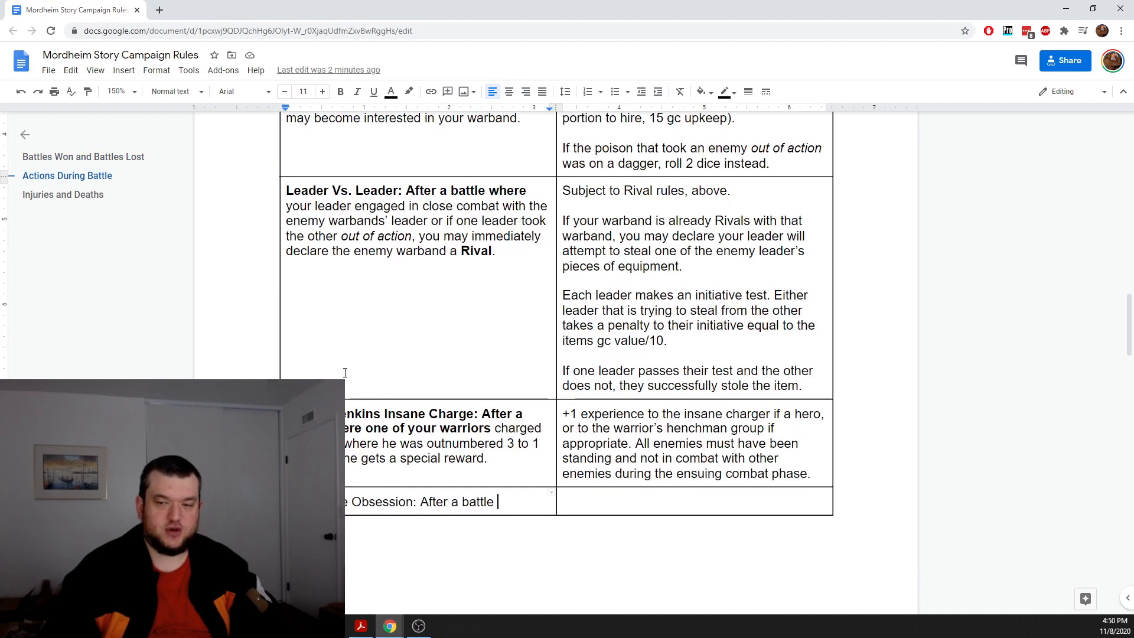
pyautogui.scroll(-5, 342, 373)
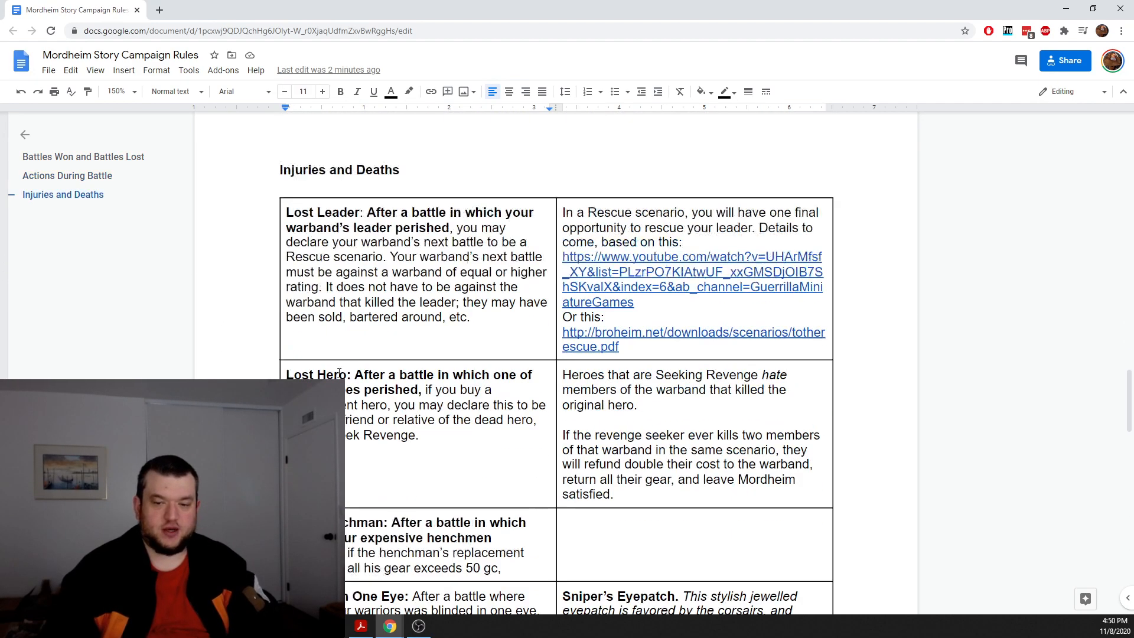
# Step: Look back over the Battles Won and Battles Lost rules, from the Nemesis and Rival rows down to the wyrdstone chest rules
pyautogui.scroll(5, 390, 463)
pyautogui.scroll(20, 389, 463)
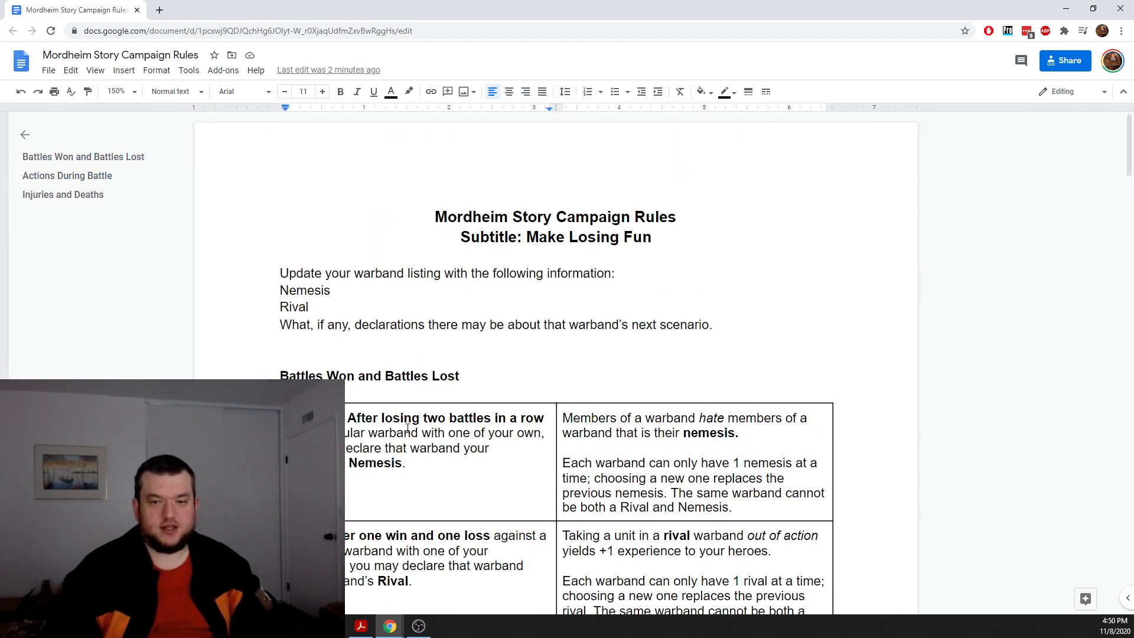
pyautogui.scroll(-11, 423, 346)
pyautogui.scroll(-4, 531, 474)
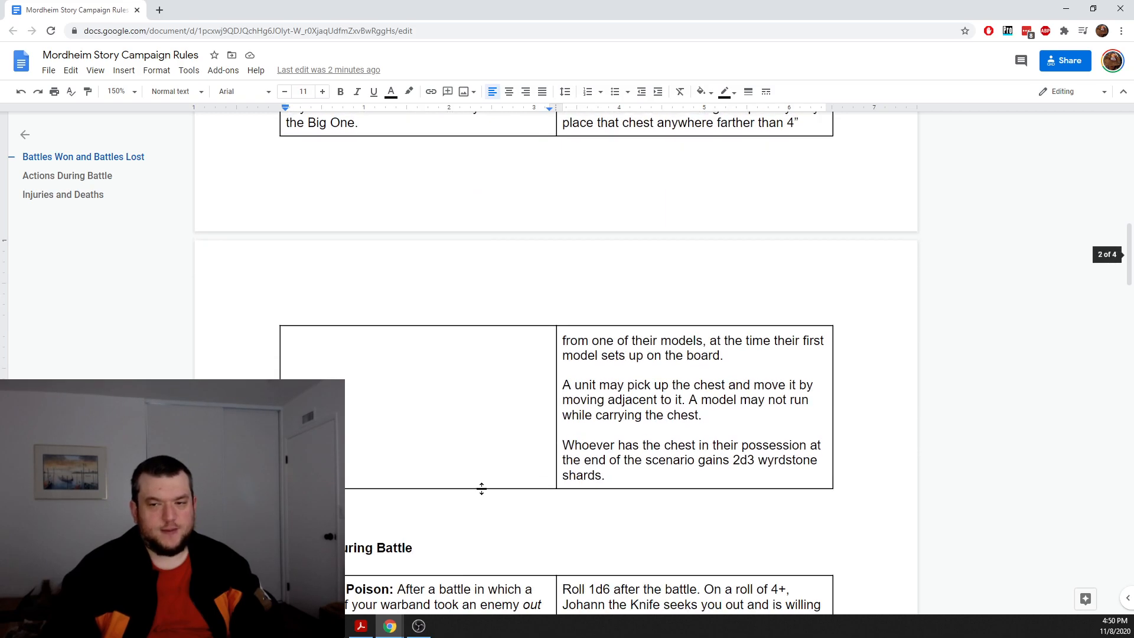
pyautogui.scroll(9, 481, 486)
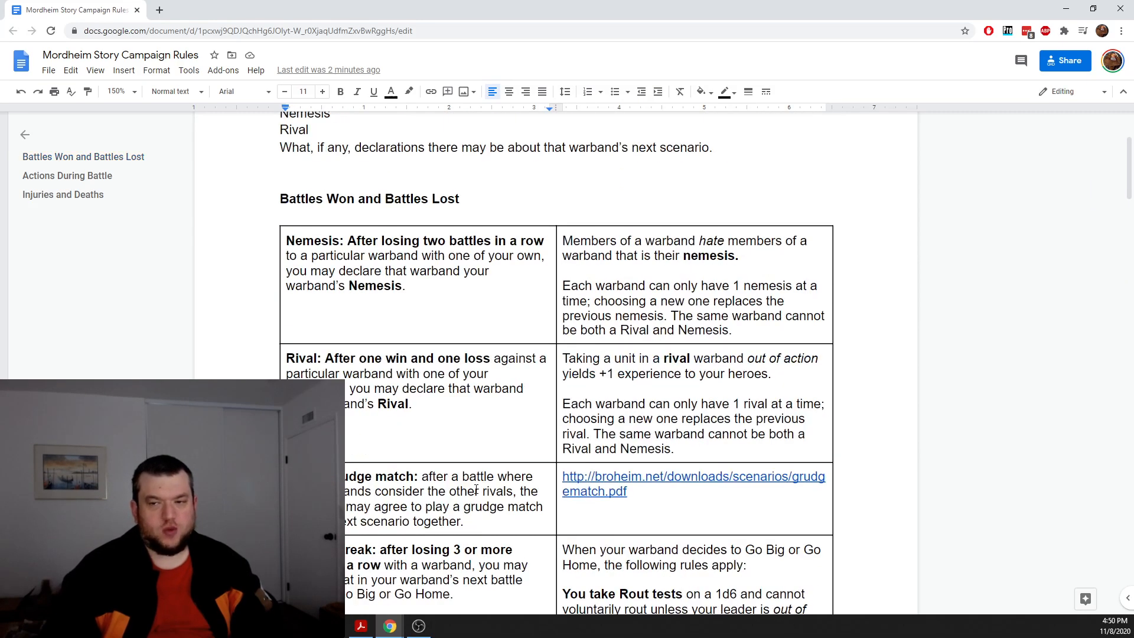
pyautogui.scroll(-6, 476, 490)
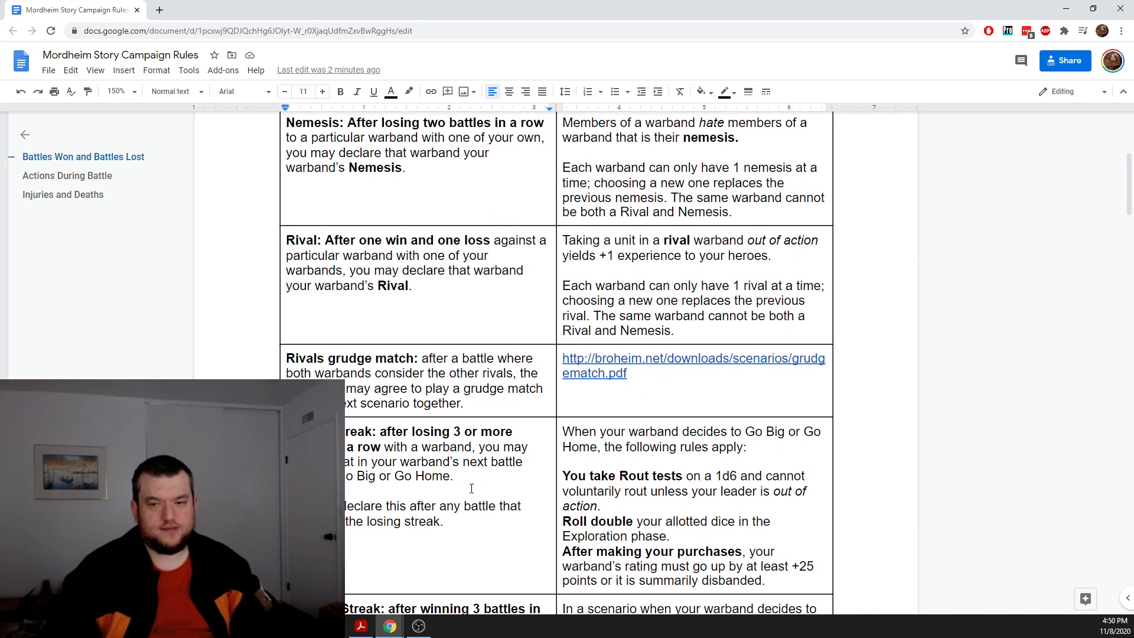
pyautogui.scroll(5, 471, 487)
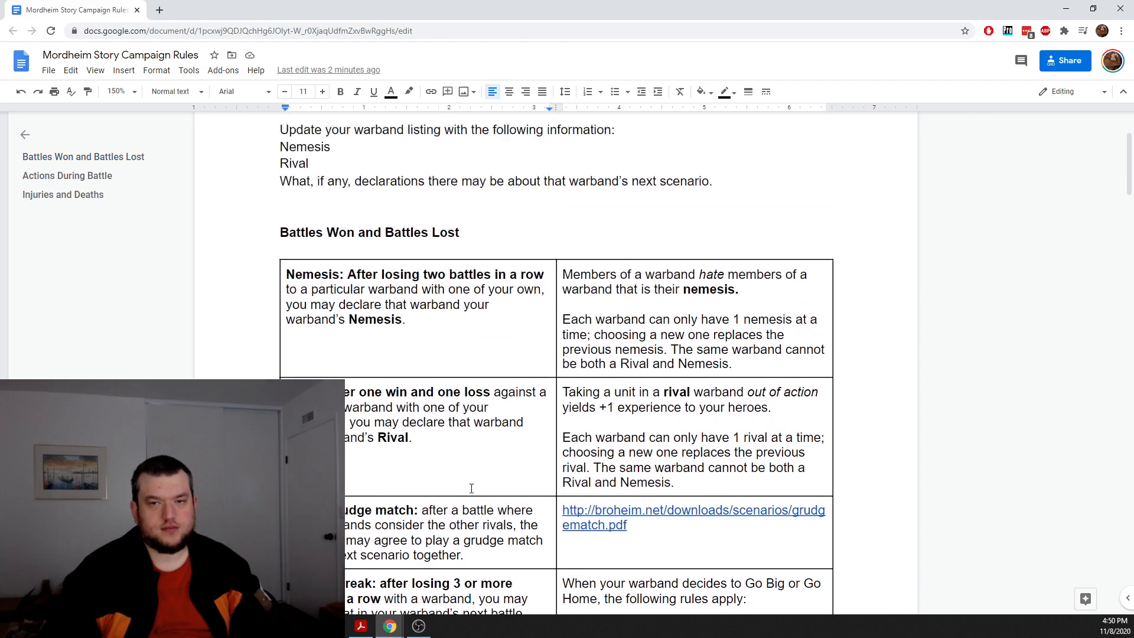
pyautogui.scroll(-8, 469, 488)
pyautogui.scroll(-20, 469, 487)
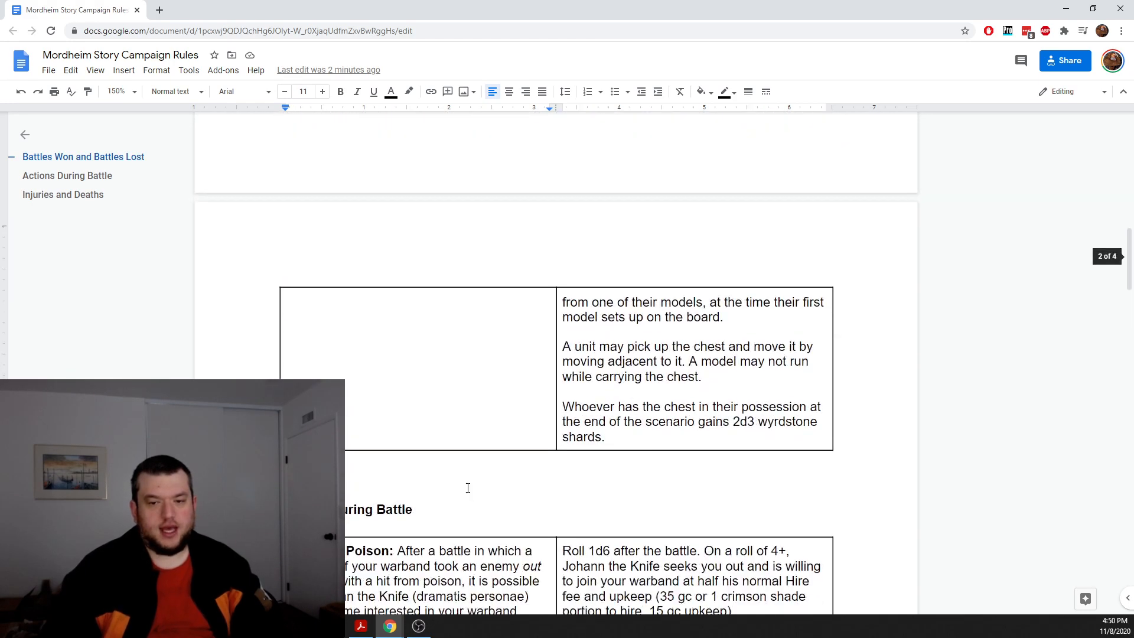
# Step: Look over the end of Actions During Battle again and move on to the Injuries and Deaths section
pyautogui.scroll(-5, 468, 487)
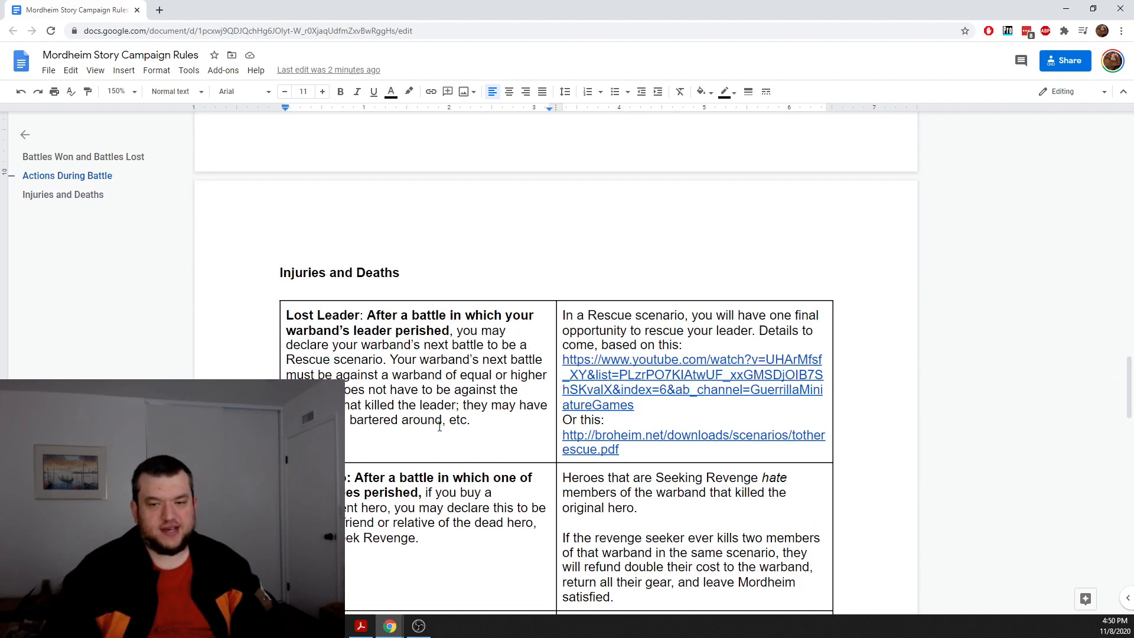
pyautogui.scroll(-2, 439, 427)
pyautogui.scroll(-4, 439, 425)
pyautogui.scroll(6, 440, 424)
pyautogui.scroll(10, 392, 301)
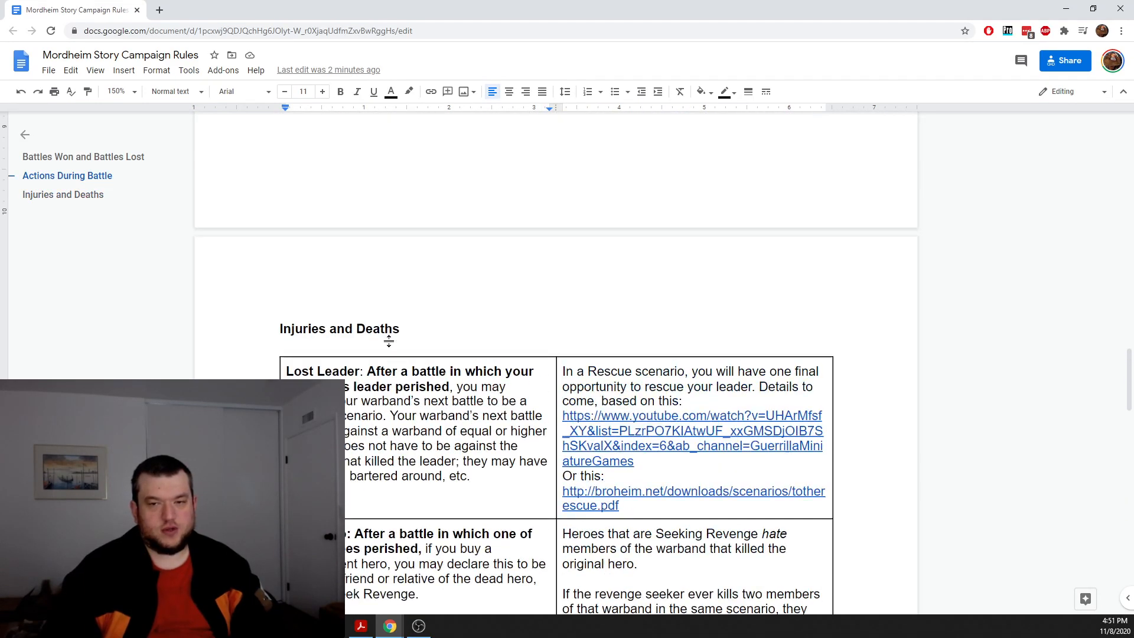
pyautogui.scroll(-6, 369, 352)
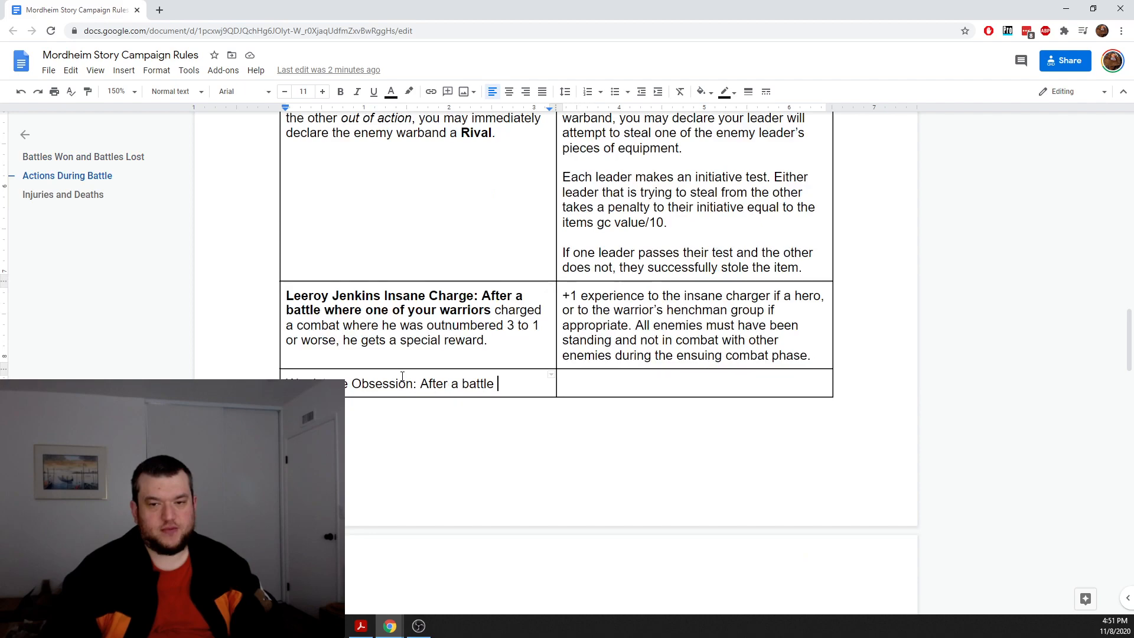
pyautogui.scroll(4, 499, 383)
pyautogui.scroll(-10, 350, 267)
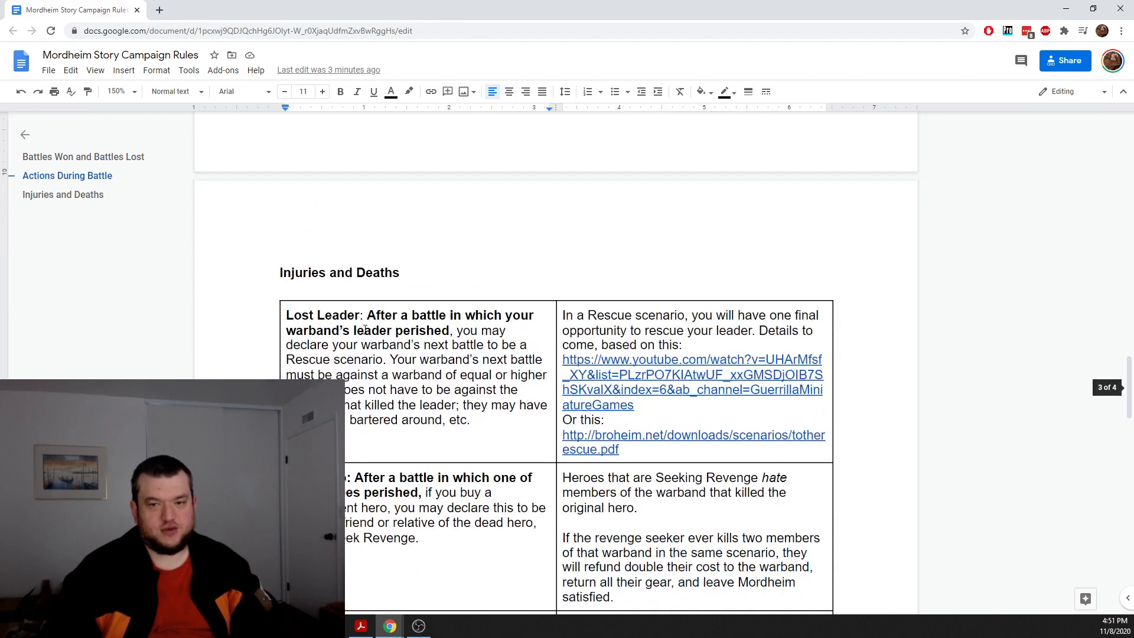
# Step: Read through the Lost Leader rule in Injuries and Deaths, covering its Rescue scenario declaration, opponent rating requirement and effect text
pyautogui.click(373, 273)
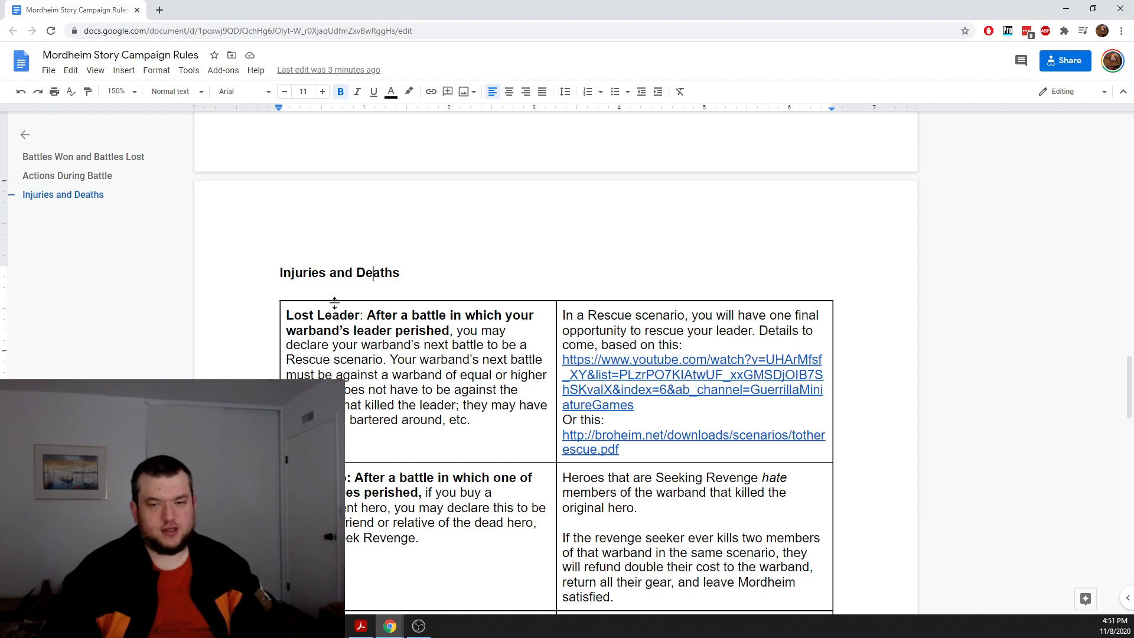
pyautogui.click(299, 315)
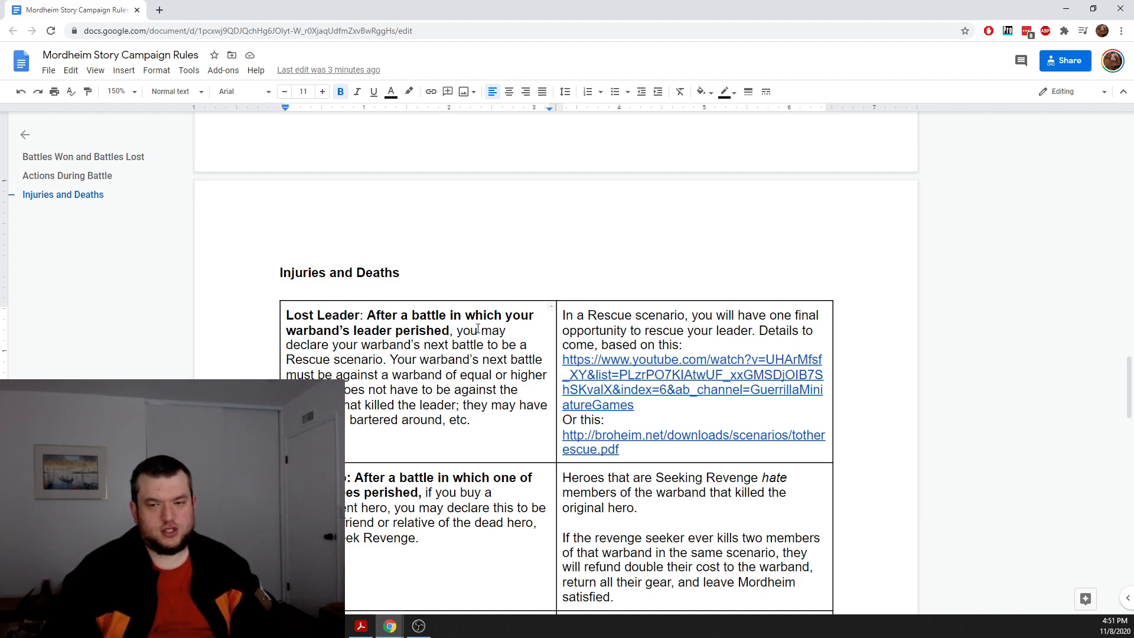
pyautogui.click(455, 329)
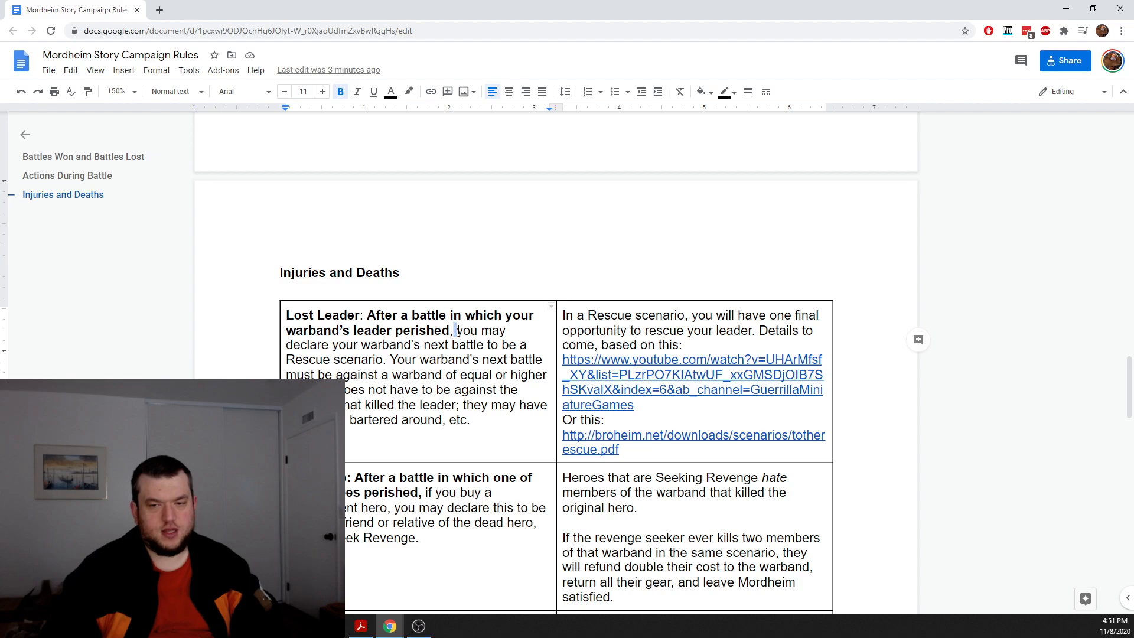
pyautogui.moveTo(285, 315); pyautogui.dragTo(418, 390)
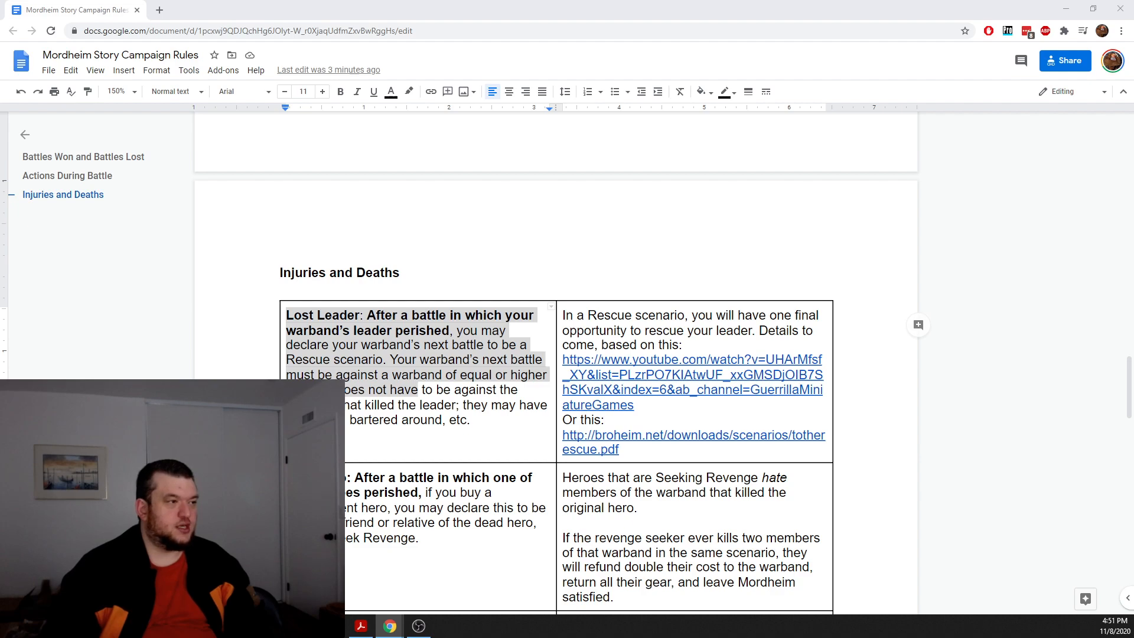
pyautogui.click(466, 405)
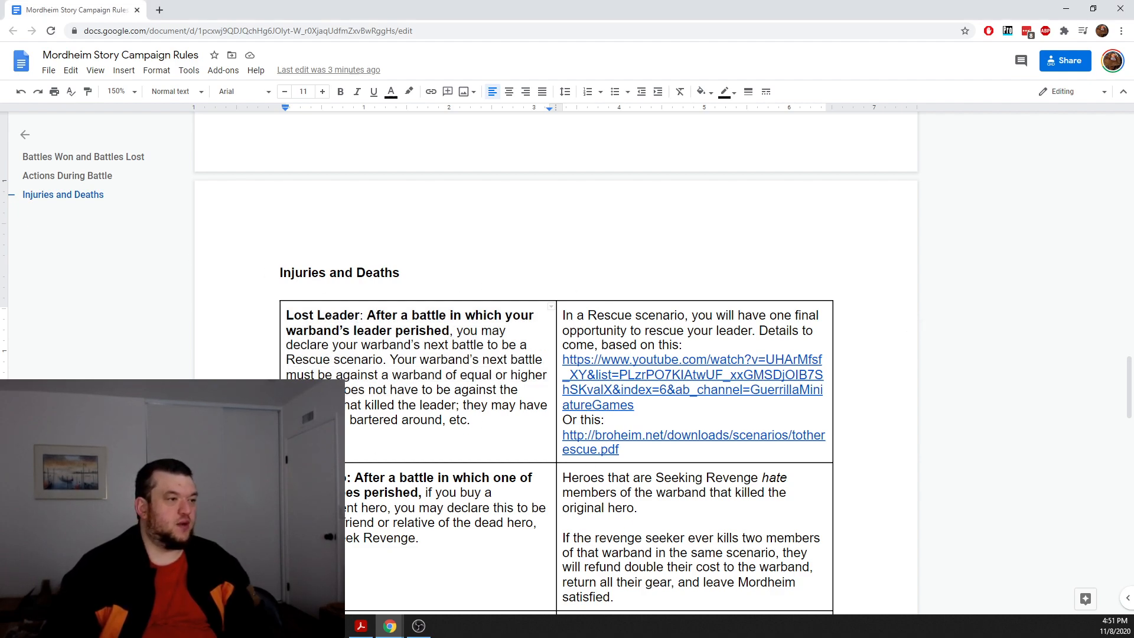
pyautogui.click(592, 329)
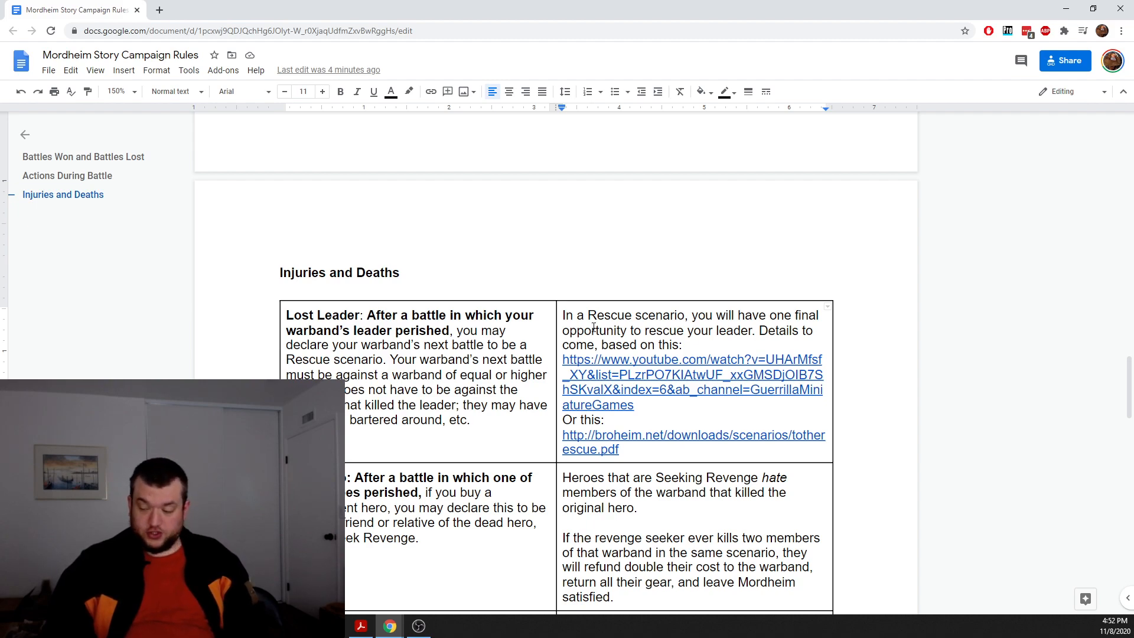
pyautogui.click(592, 330)
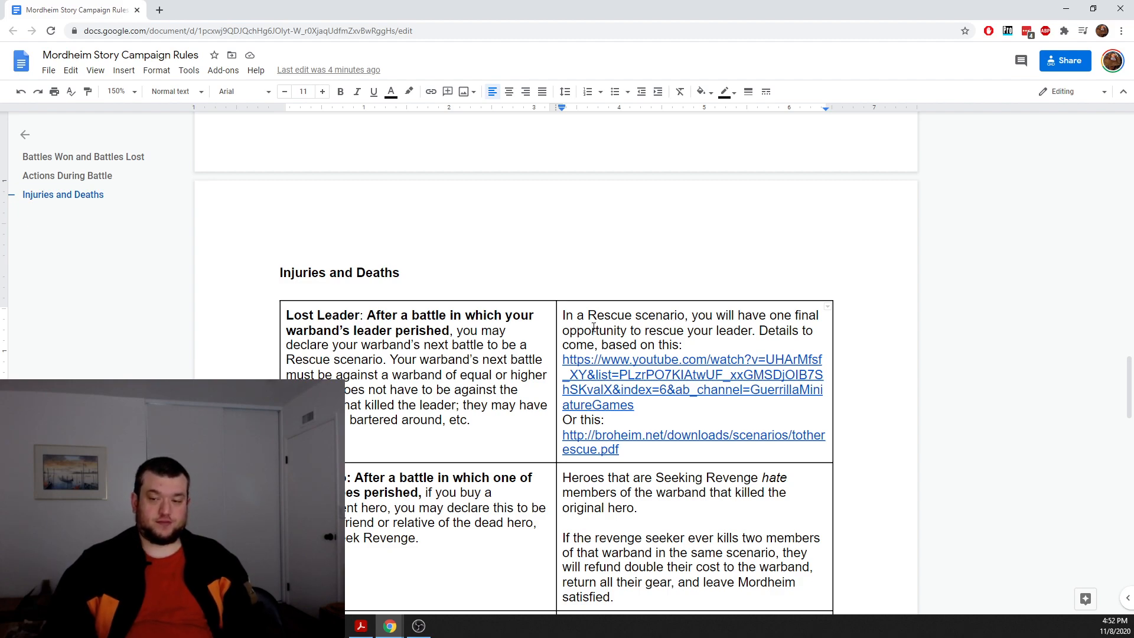
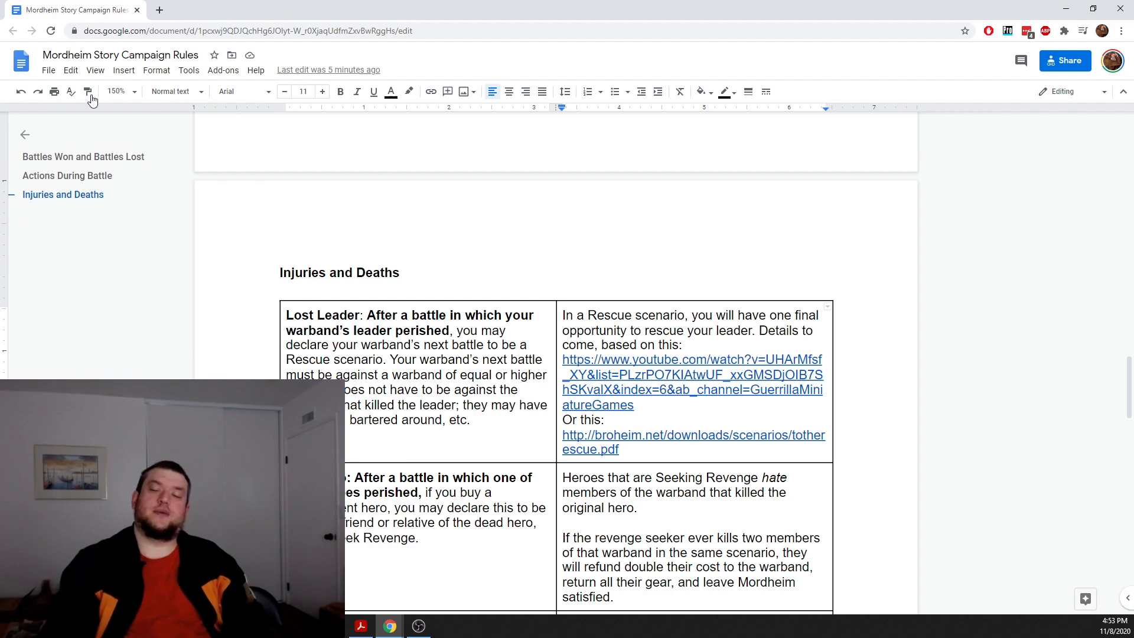
# Step: Examine the YouTube and broheim.net links that the Lost Leader row gives as sources for the Rescue scenario
pyautogui.click(609, 375)
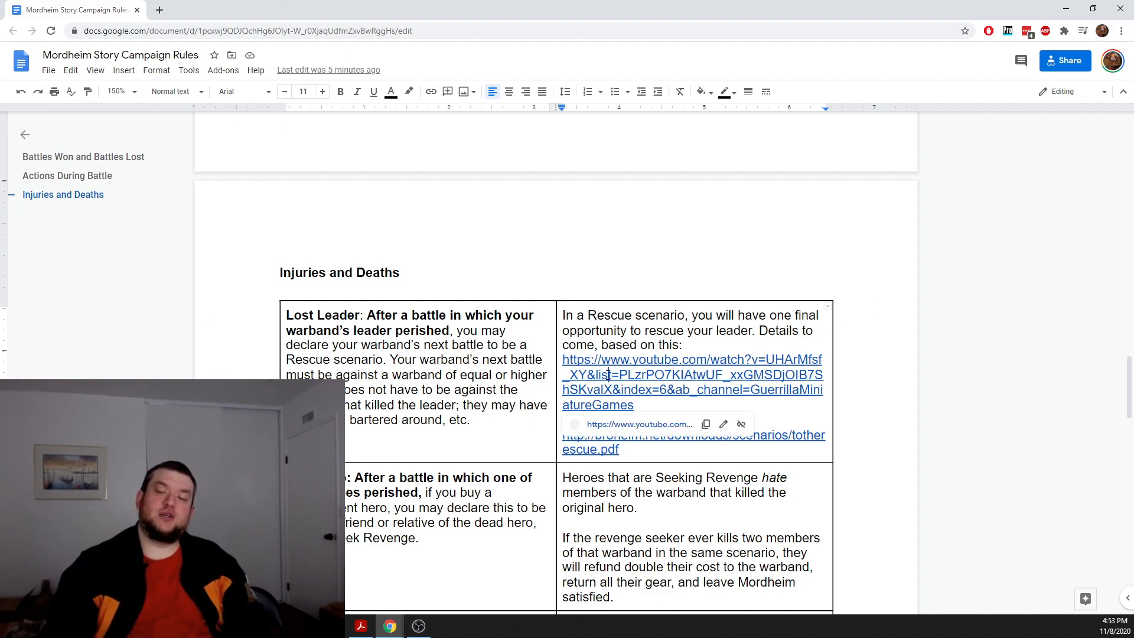
pyautogui.click(479, 414)
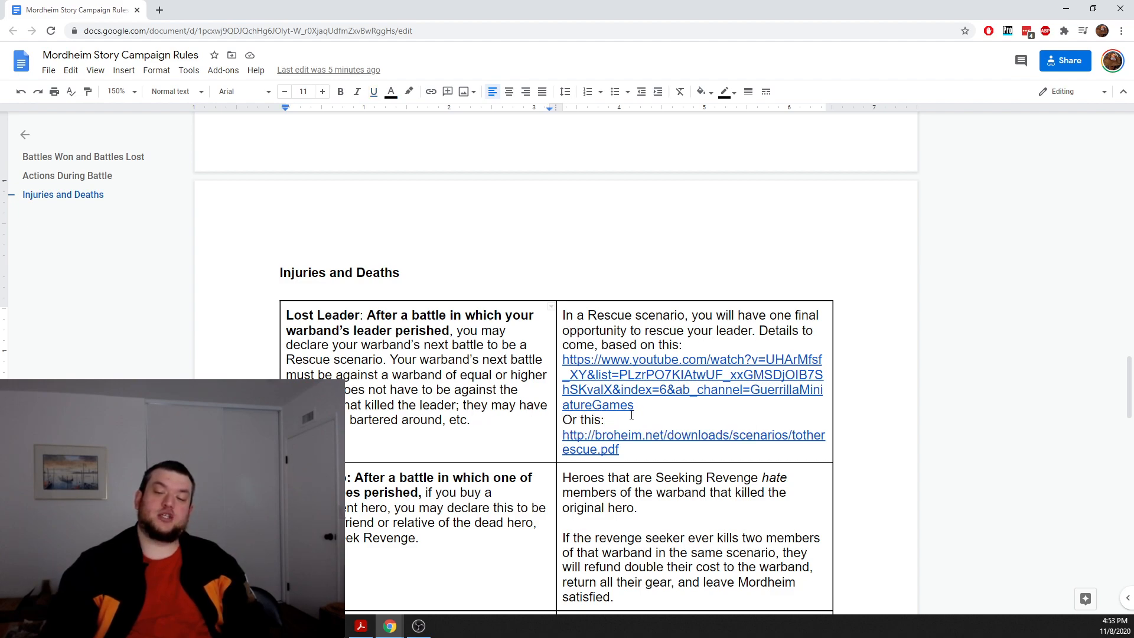
pyautogui.click(660, 404)
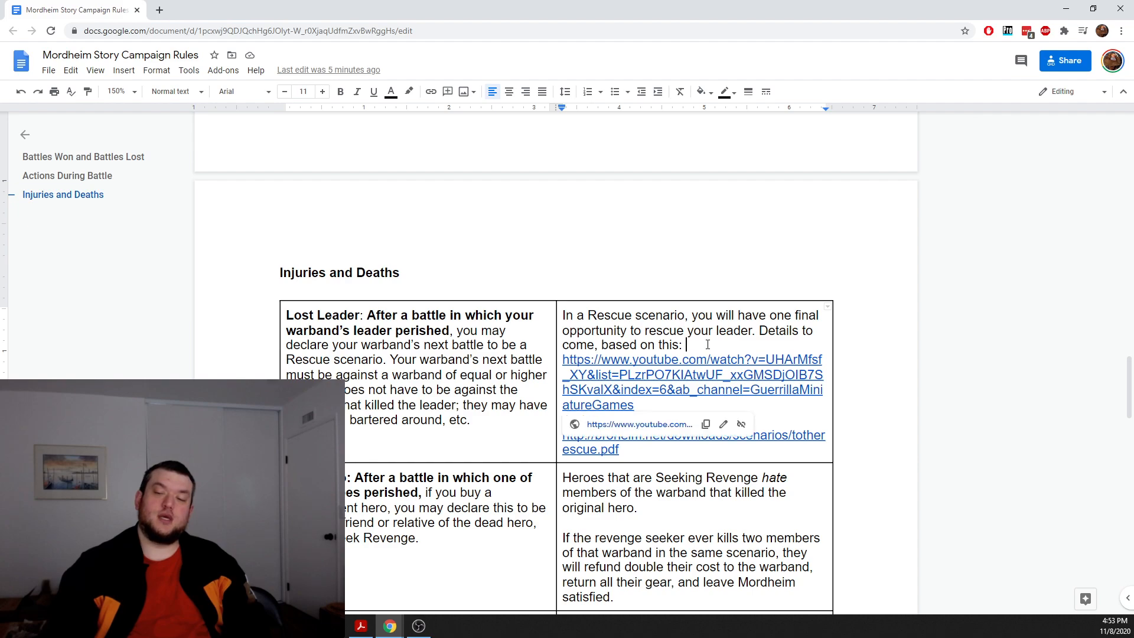
pyautogui.click(732, 334)
pyautogui.scroll(-2, 732, 333)
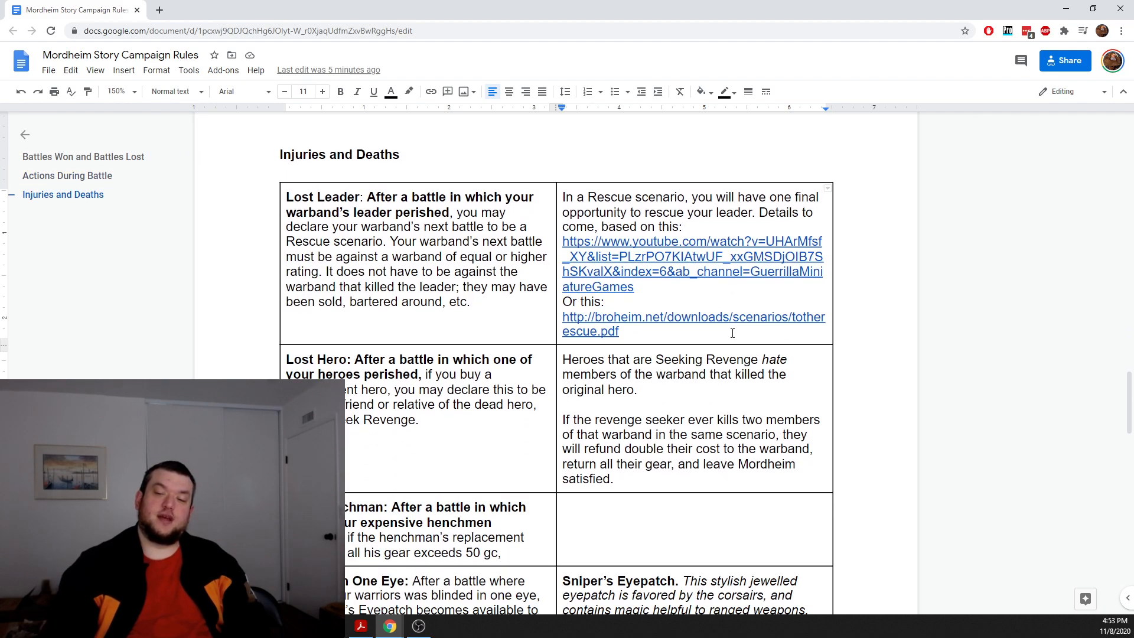
pyautogui.click(640, 334)
pyautogui.click(667, 323)
pyautogui.click(632, 333)
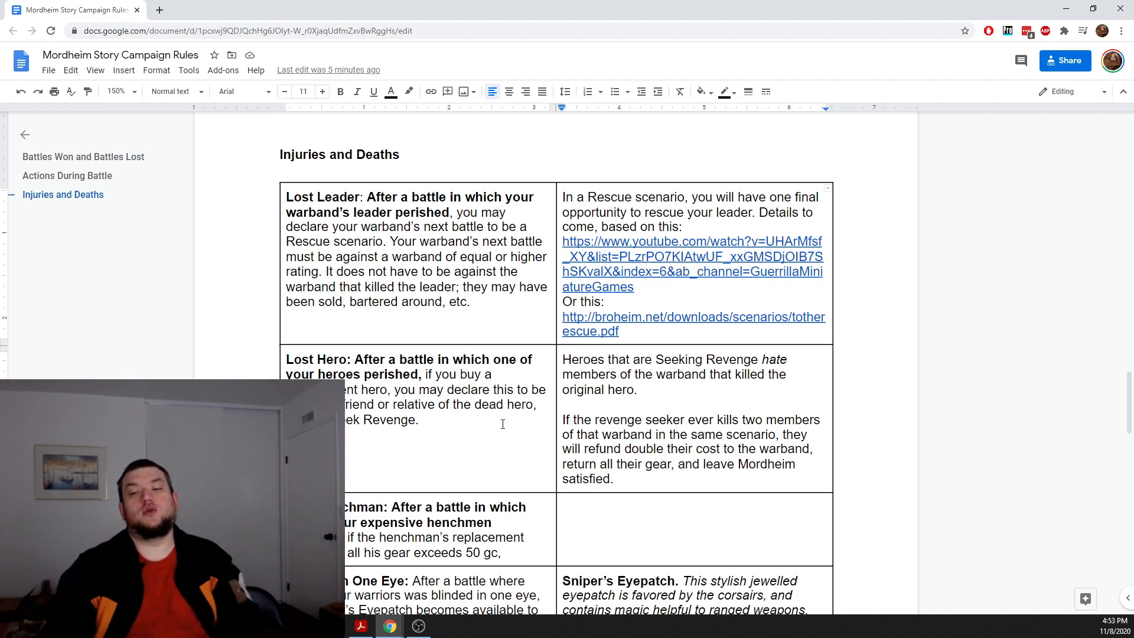
# Step: Read the Lost Hero rule about replacement heroes Seeking Revenge and its effect on the warband that killed the original hero
pyautogui.click(388, 405)
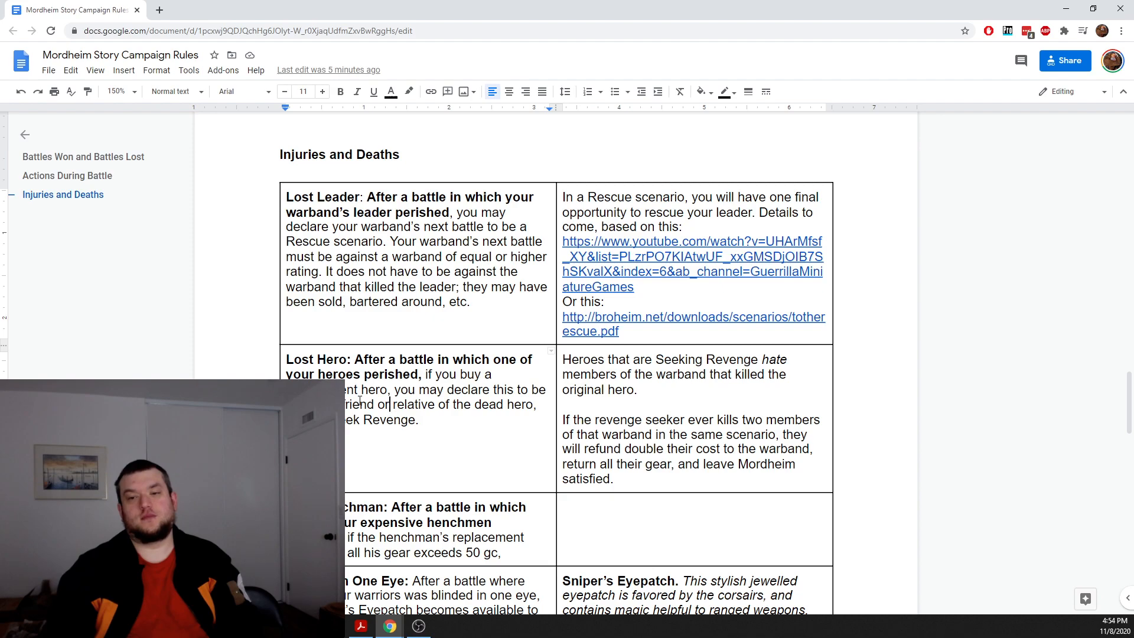
pyautogui.scroll(-3, 359, 401)
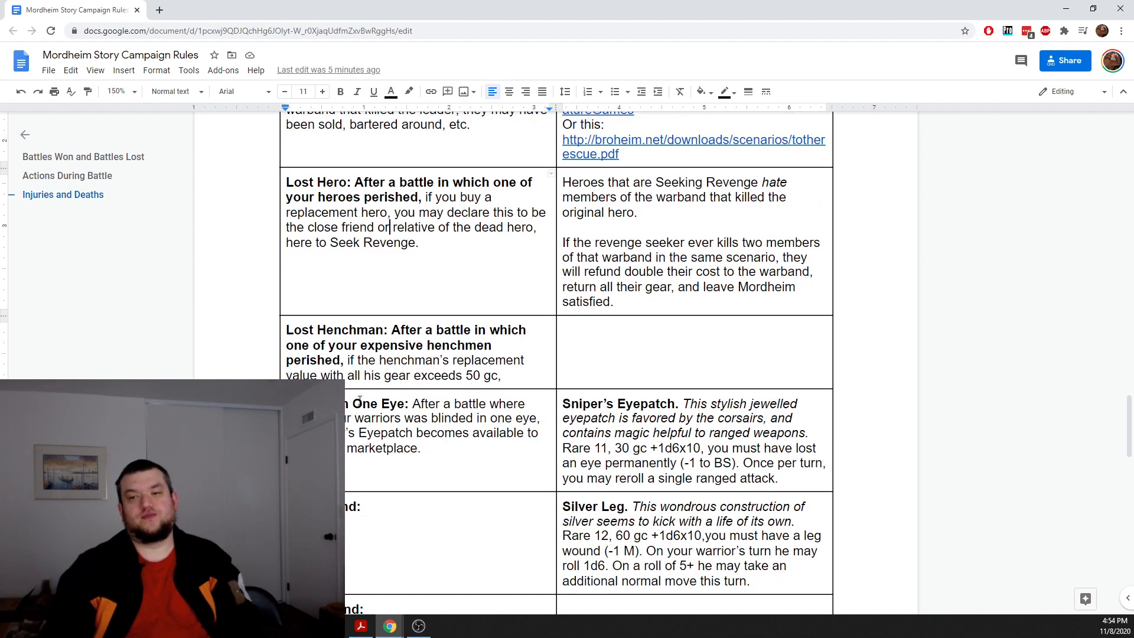
pyautogui.scroll(1, 359, 401)
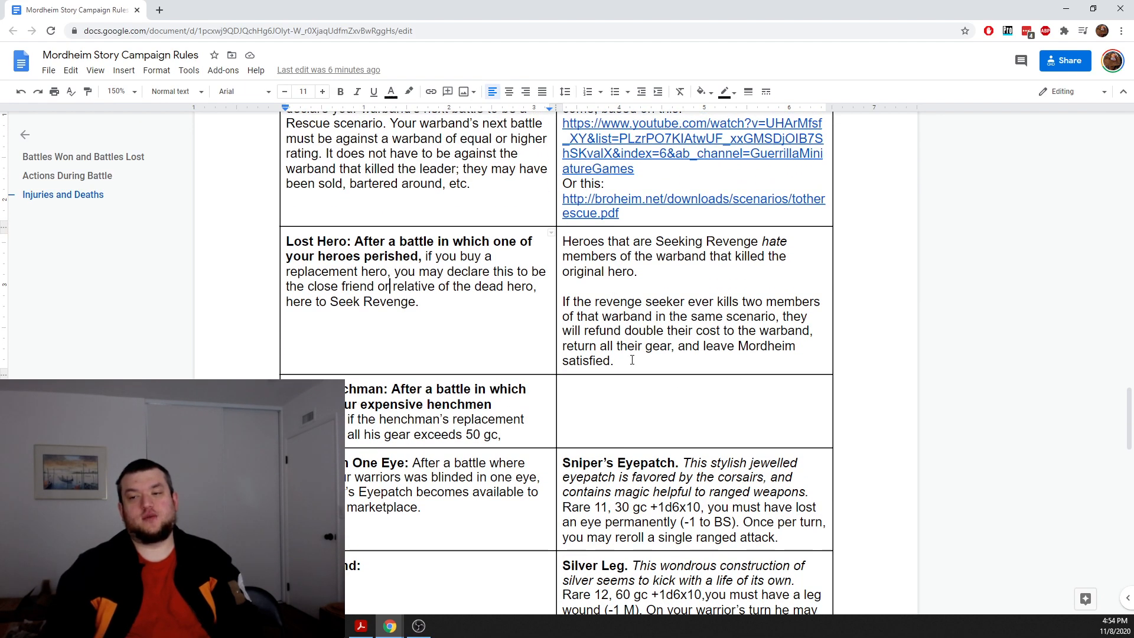
pyautogui.scroll(2, 536, 409)
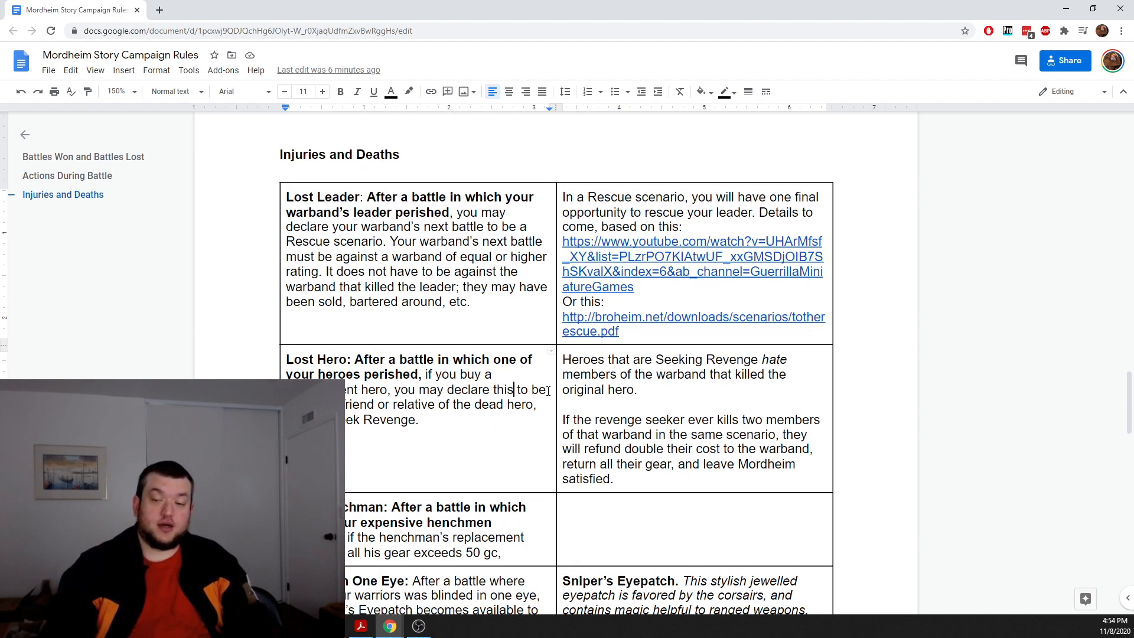
pyautogui.click(637, 374)
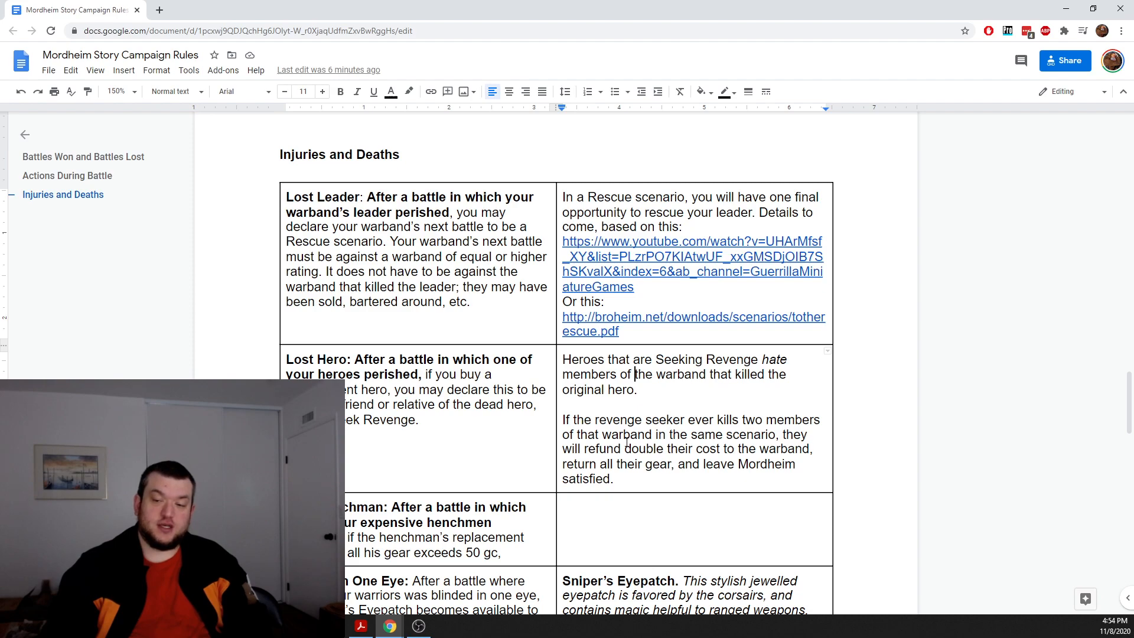
# Step: Read the end of the Lost Hero rule, including the paragraph on a revenge seeker killing two members of the enemy warband
pyautogui.moveTo(451, 419); pyautogui.dragTo(478, 407)
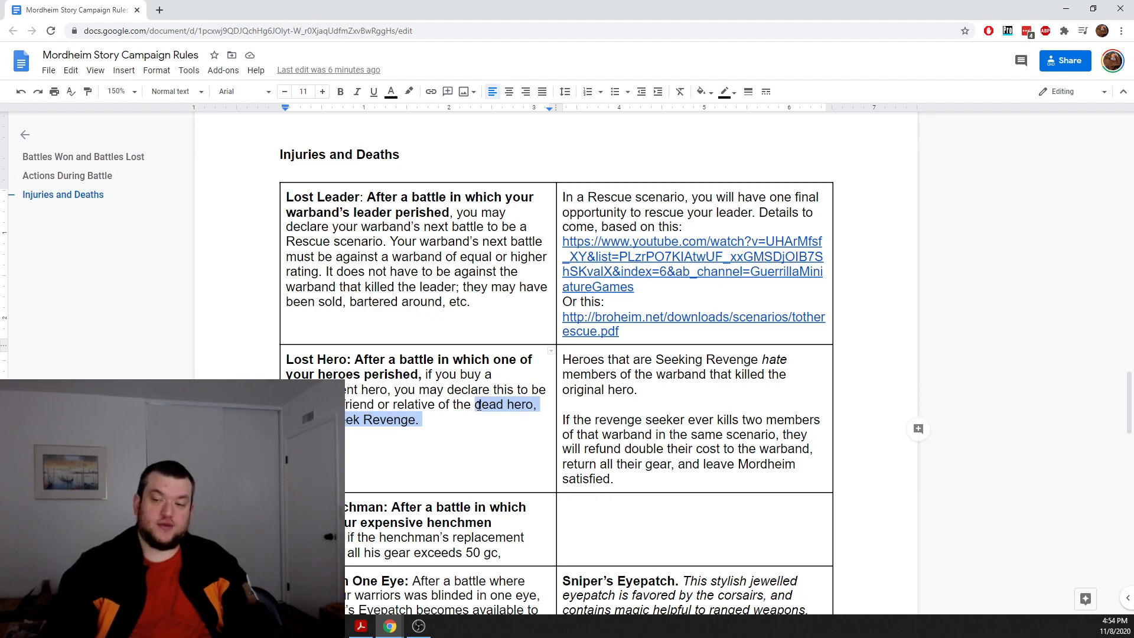
pyautogui.click(635, 428)
pyautogui.scroll(-1, 626, 425)
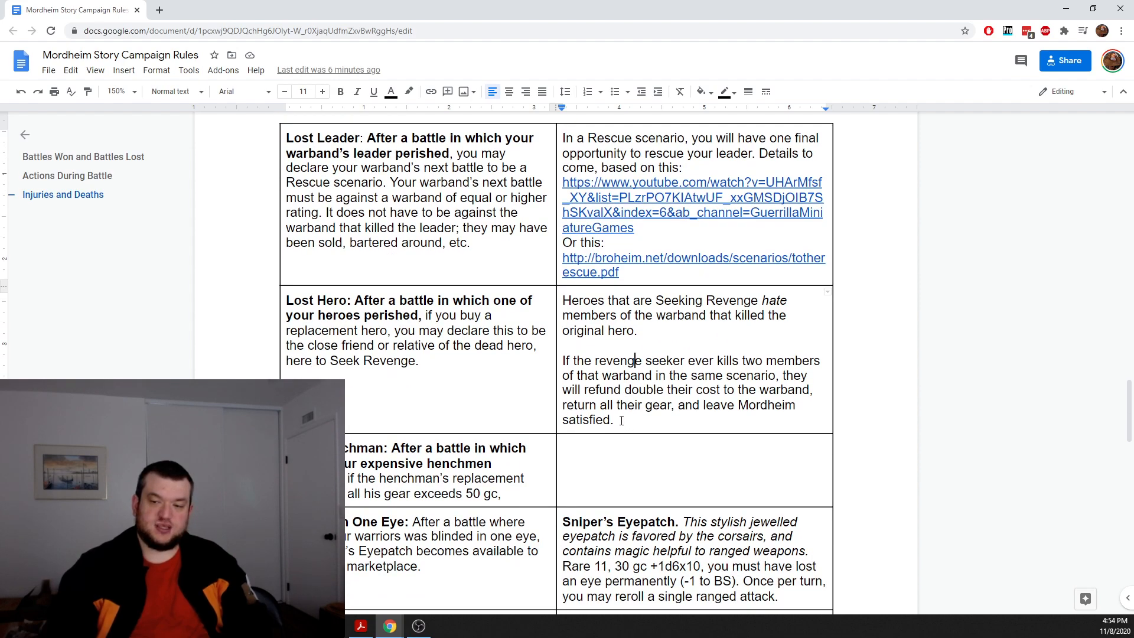
pyautogui.moveTo(621, 420); pyautogui.dragTo(555, 362)
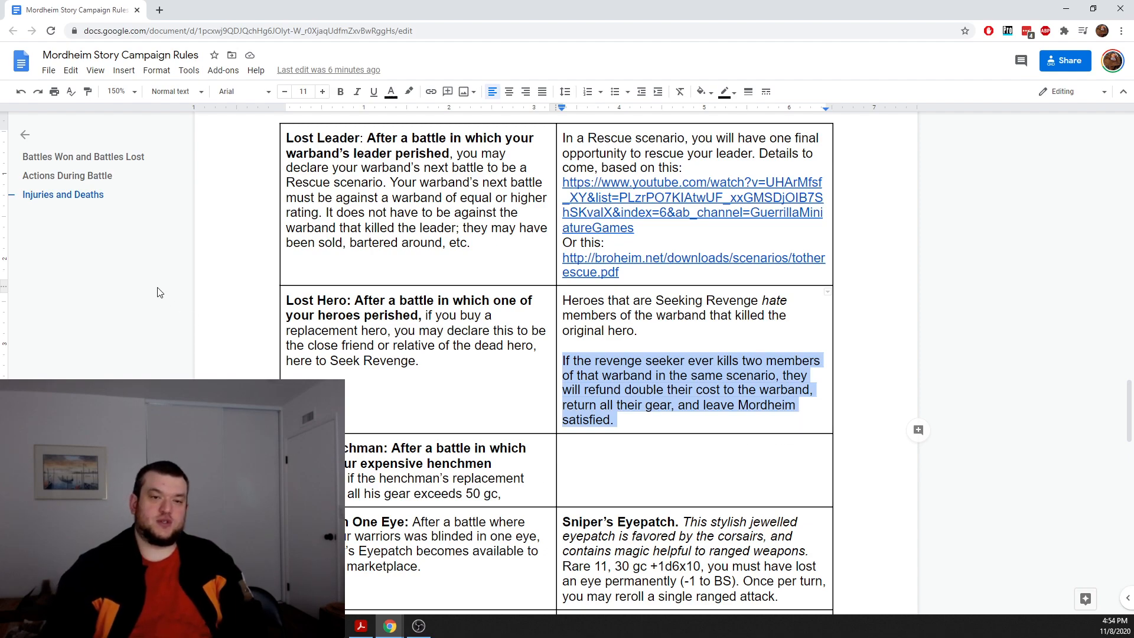
# Step: Switch to the Mordheim Part 3 Campaigns & Optional Rules PDF in Acrobat Reader and view the Bitter Enmity entry at 150% zoom
pyautogui.moveTo(0, 136); pyautogui.dragTo(654, 78)
pyautogui.scroll(-3, 452, 356)
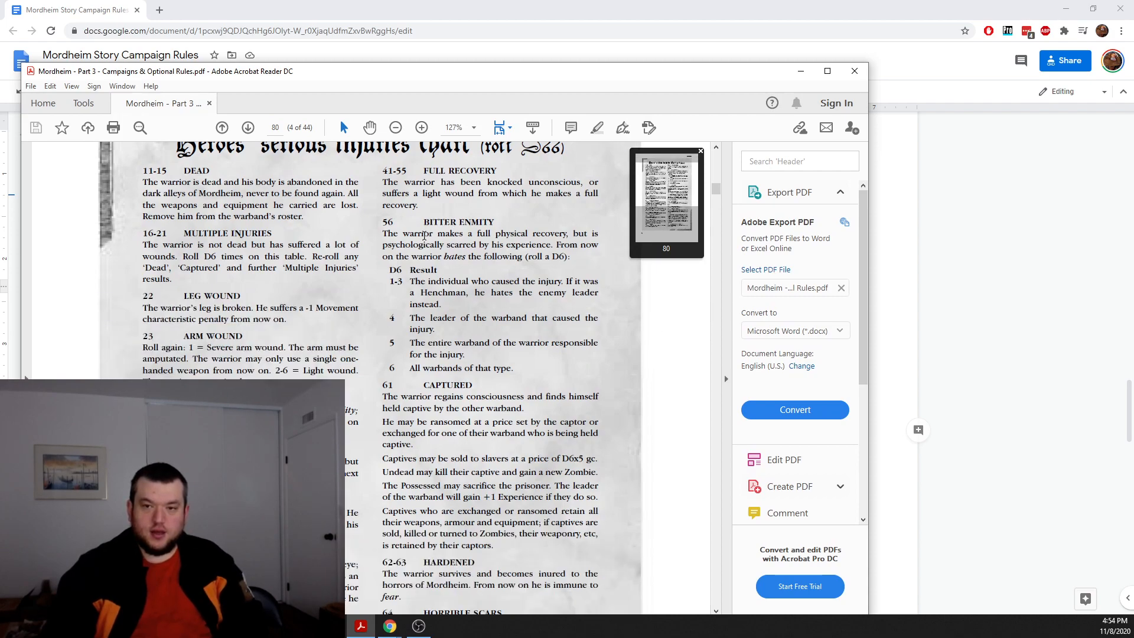
pyautogui.moveTo(423, 222); pyautogui.dragTo(511, 368)
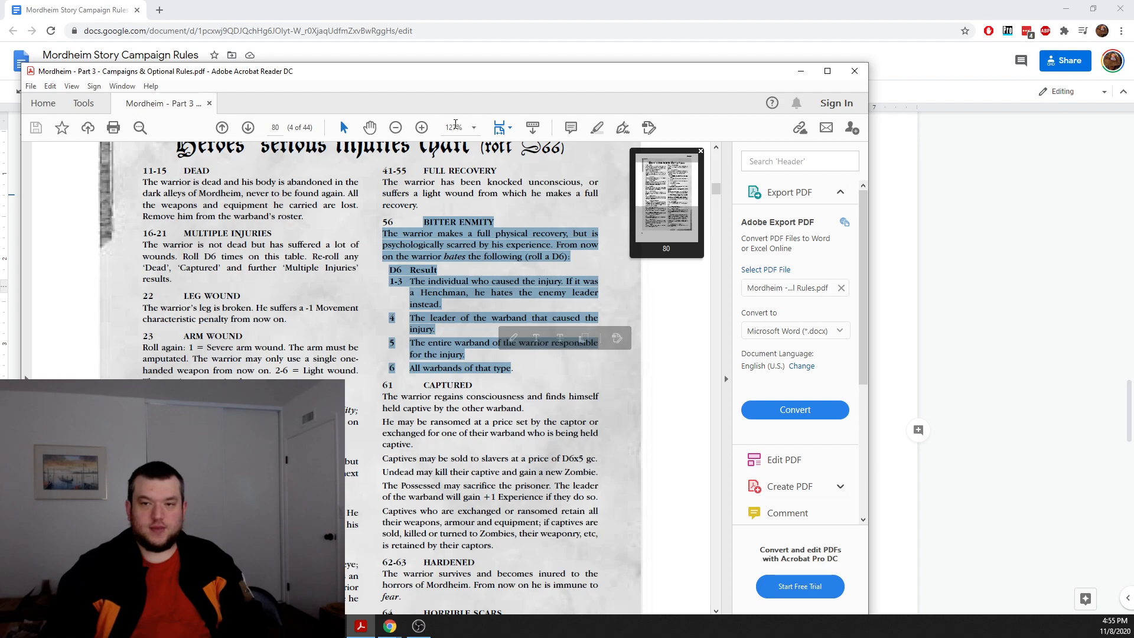
pyautogui.click(421, 127)
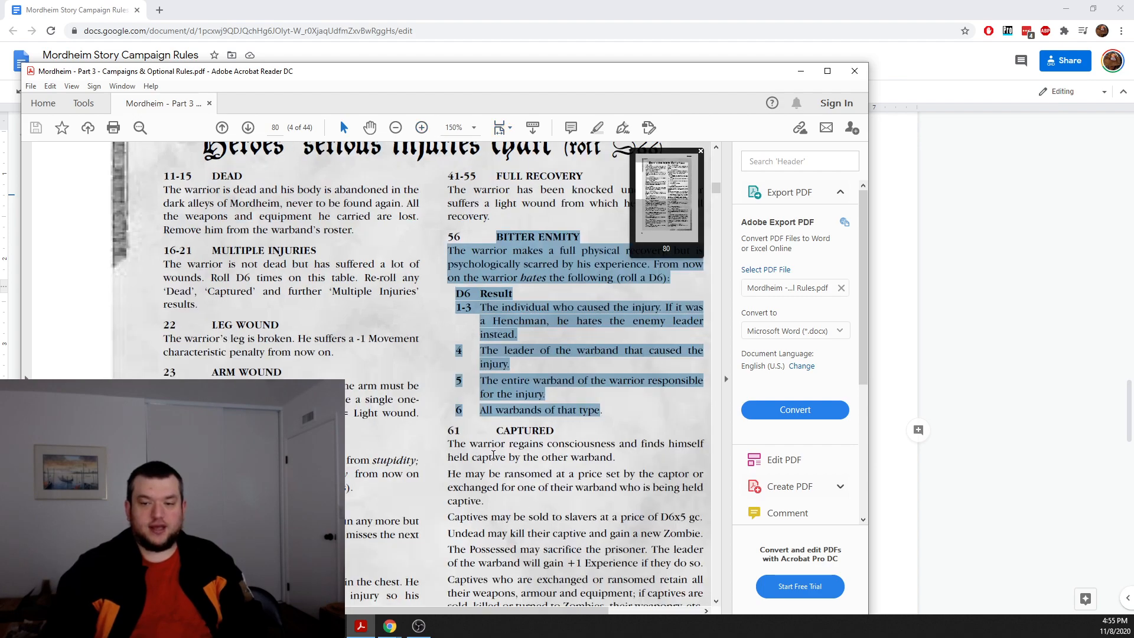
pyautogui.click(493, 456)
pyautogui.click(701, 153)
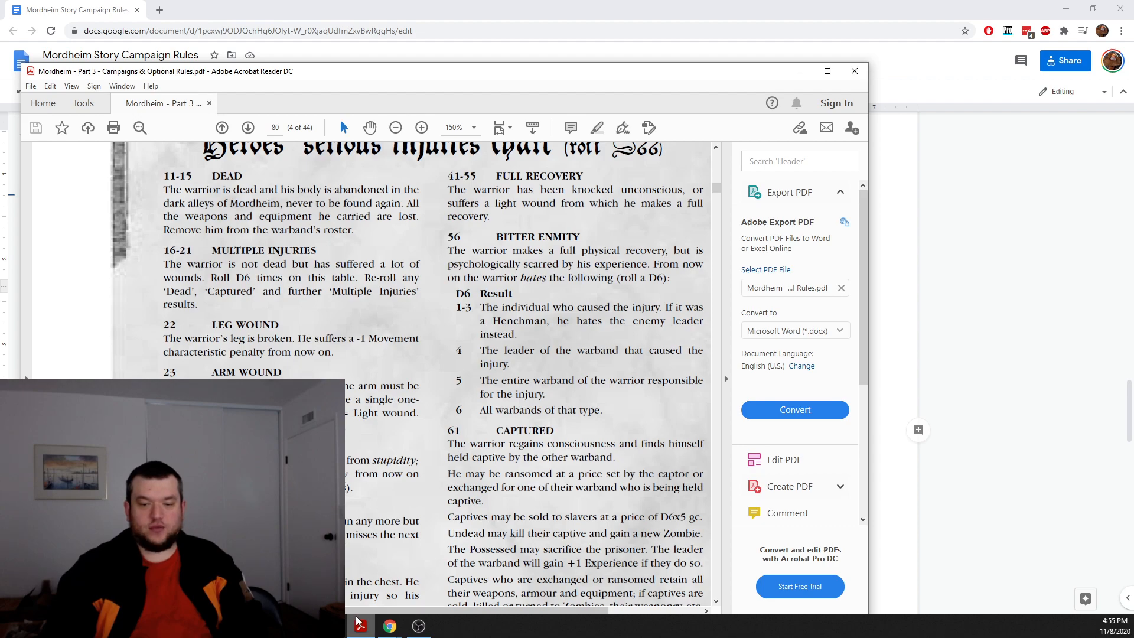
pyautogui.moveTo(358, 610); pyautogui.dragTo(444, 613)
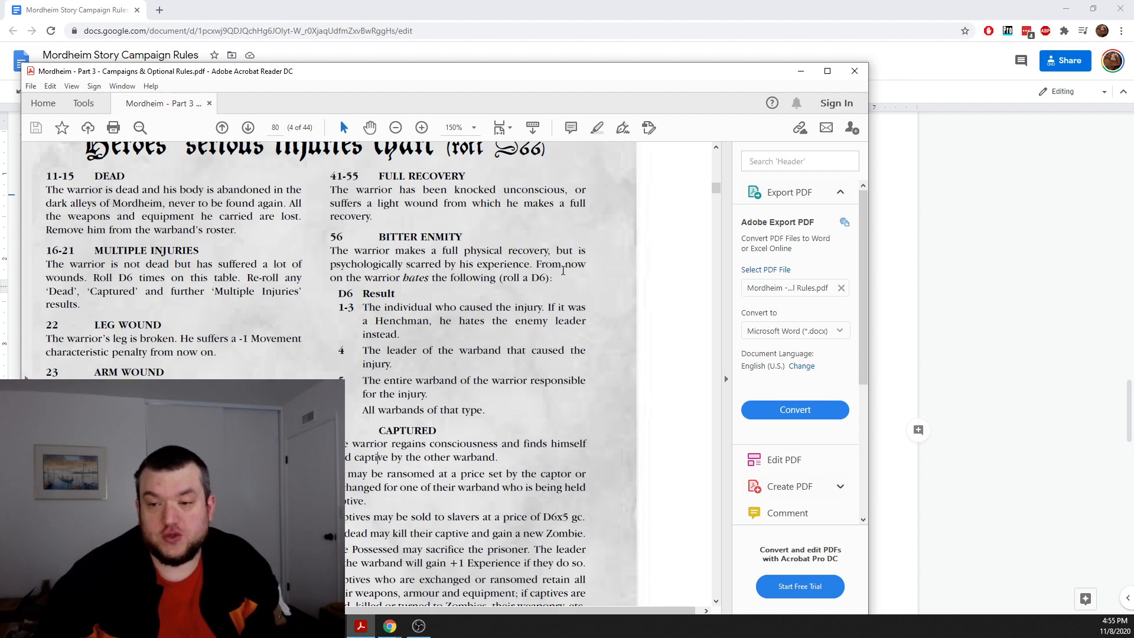
# Step: Read the D6 results listed under Bitter Enmity and return to the Lost Hero rule in the campaign rules document
pyautogui.moveTo(531, 278); pyautogui.dragTo(517, 408)
pyautogui.click(517, 408)
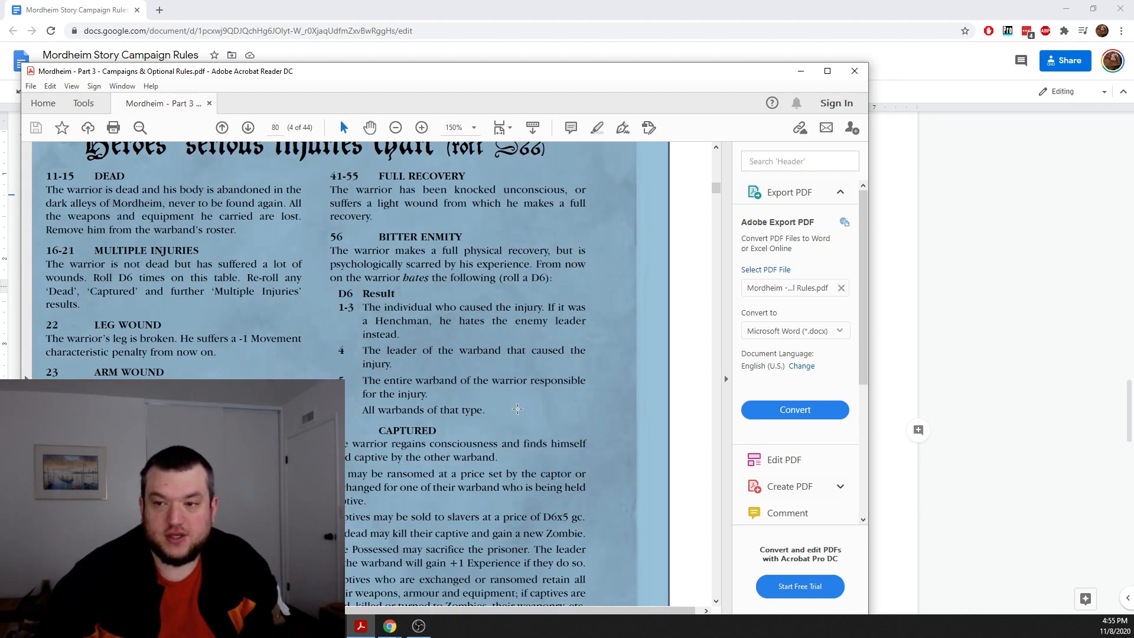
pyautogui.click(517, 408)
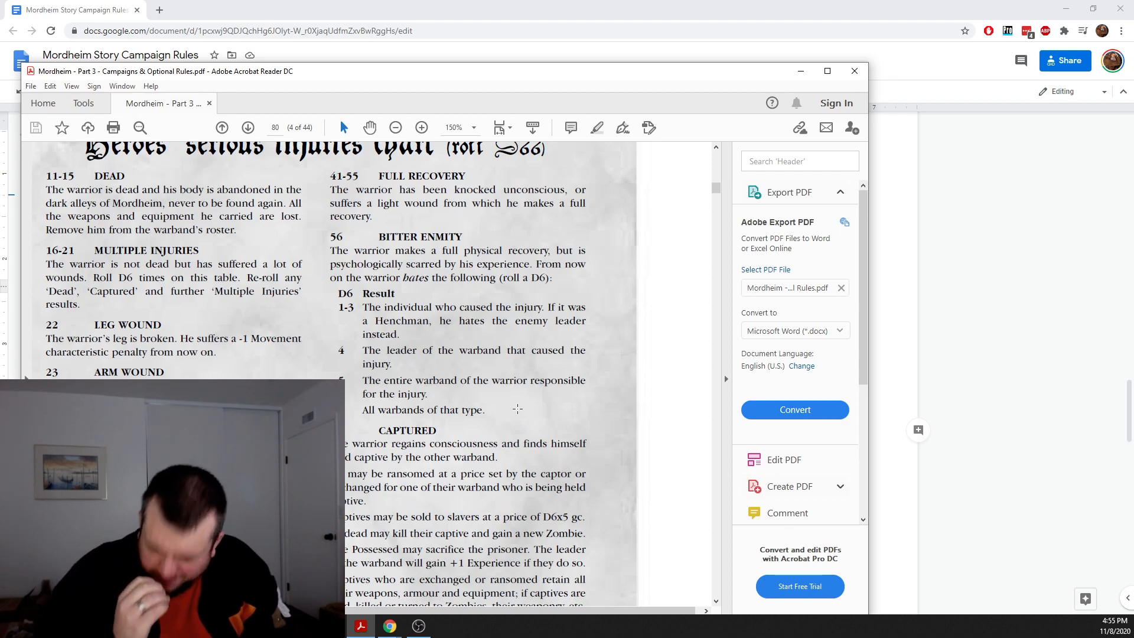
pyautogui.moveTo(544, 76); pyautogui.dragTo(0, 21)
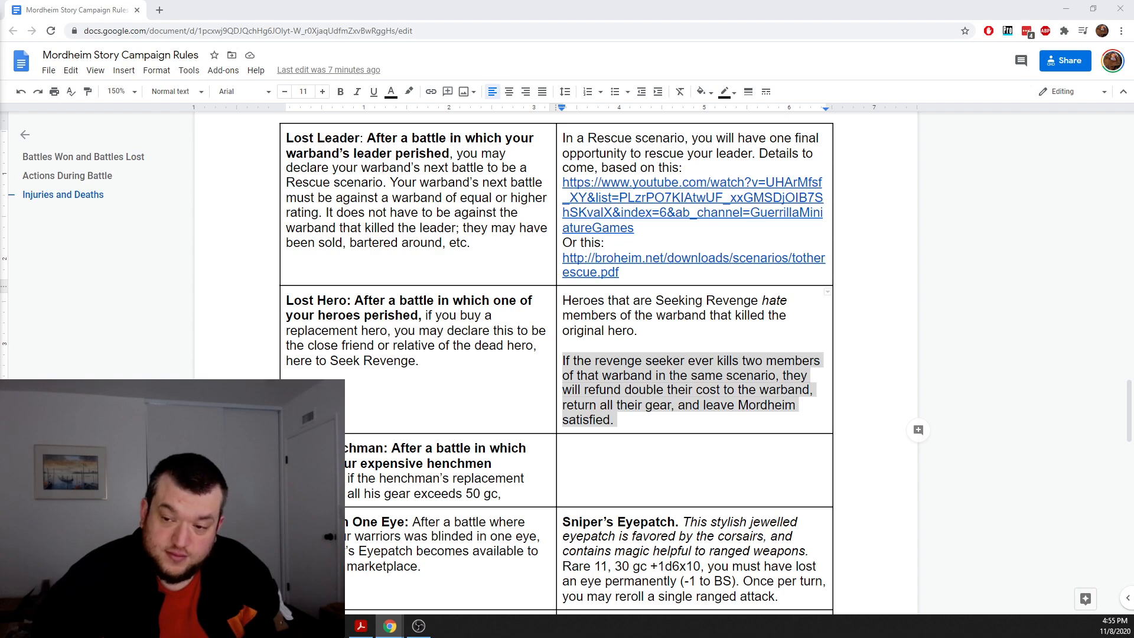
pyautogui.click(622, 421)
pyautogui.click(622, 421)
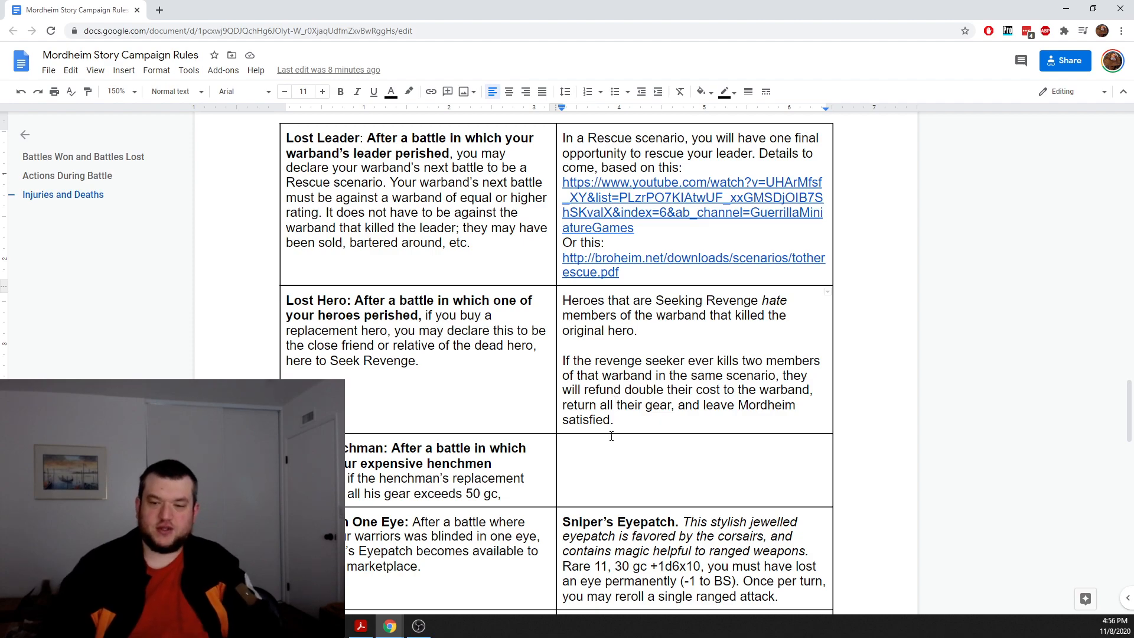
# Step: Reword the Lost Henchman condition to "if the henchman's gear value exceeds 50 gc"
pyautogui.click(439, 479)
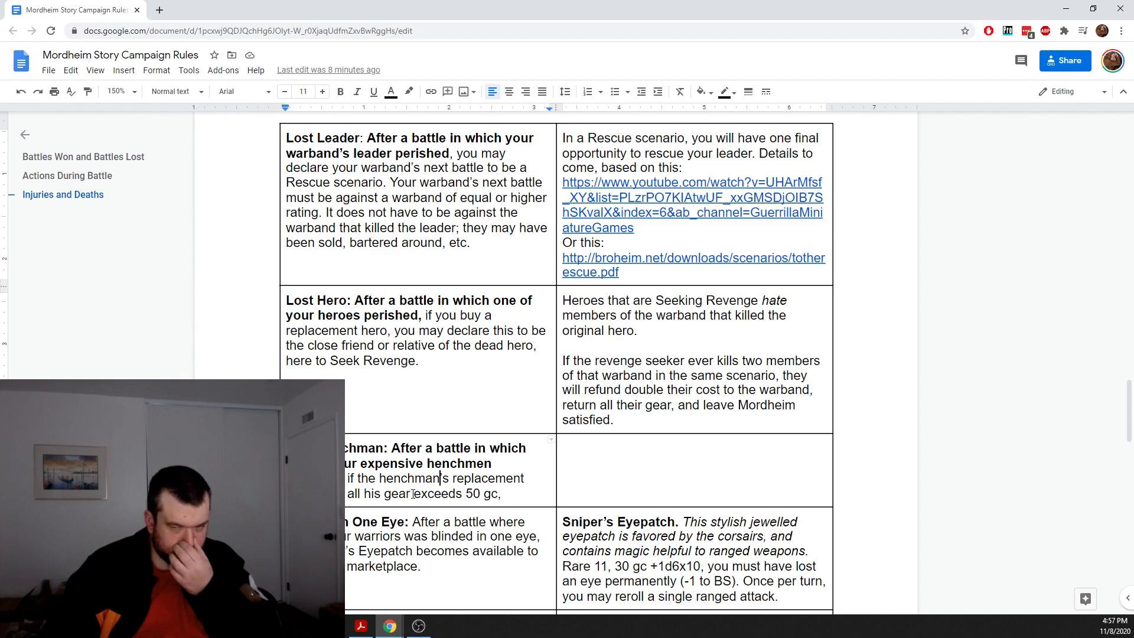
pyautogui.click(452, 477)
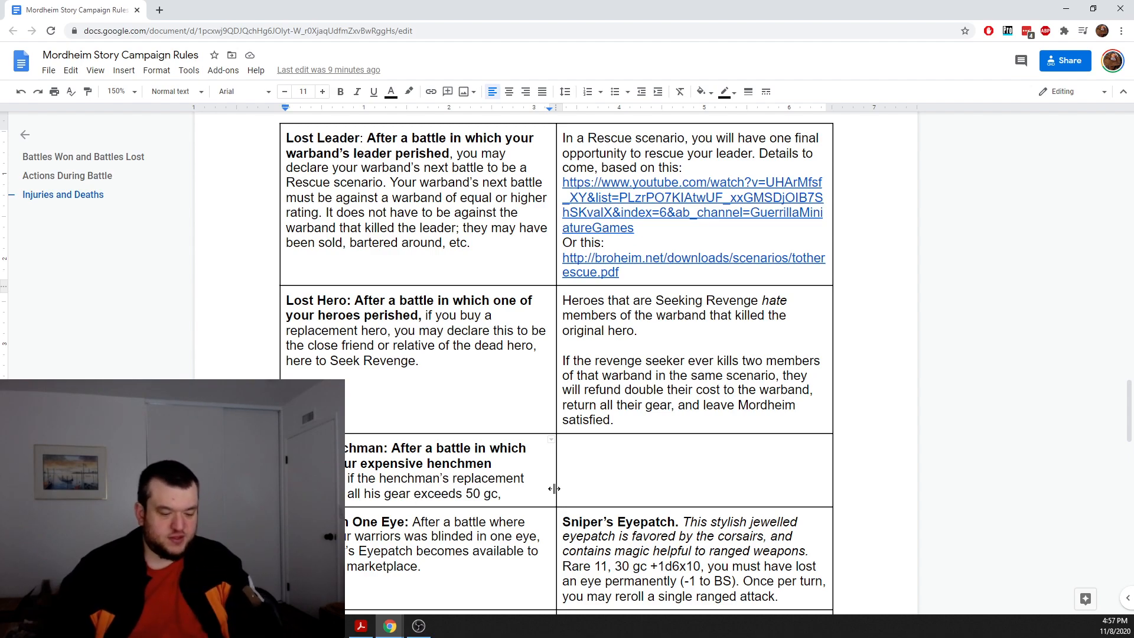
pyautogui.write('gear')
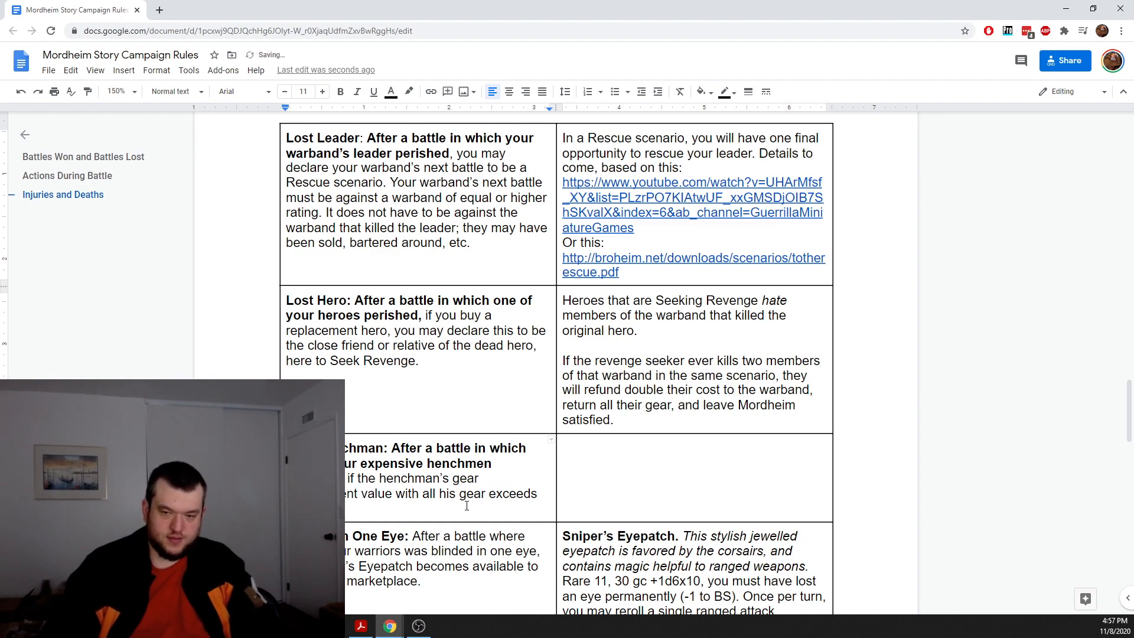
pyautogui.moveTo(486, 493); pyautogui.dragTo(287, 493)
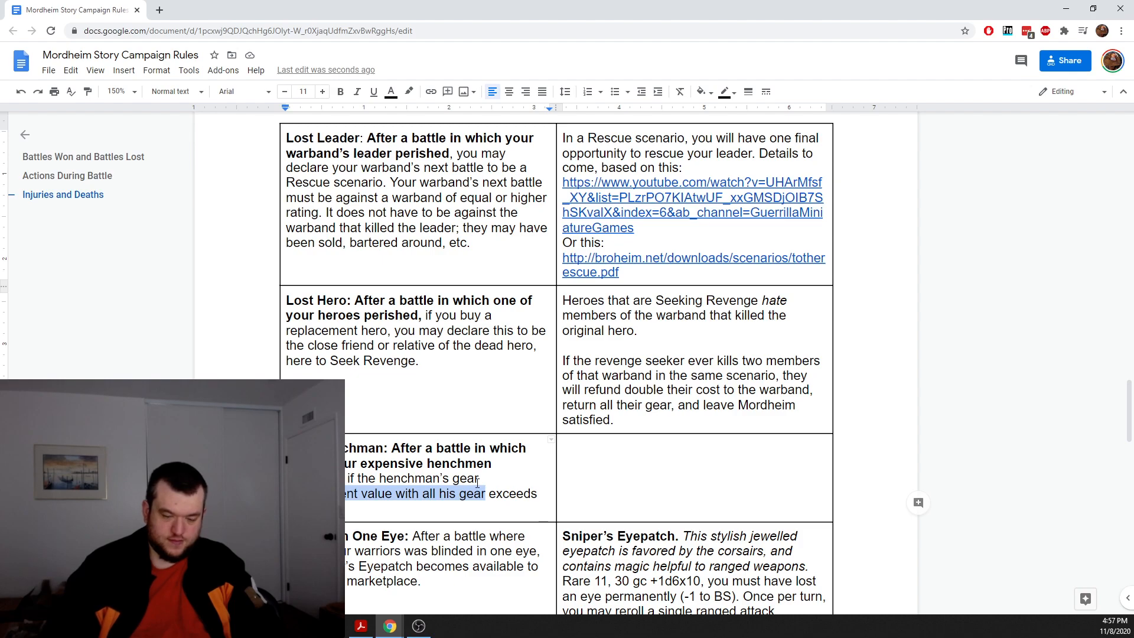
pyautogui.press('BackSpace')
pyautogui.write('value')
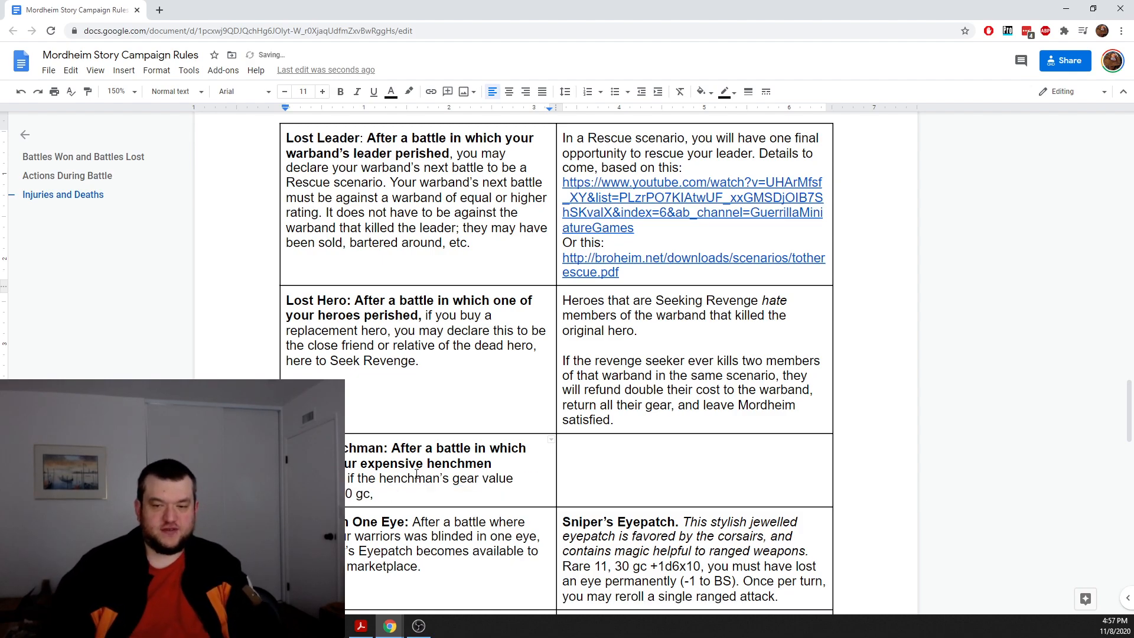
# Step: Continue the Lost Henchman sentence after the 50 gc condition with ", you may choose to launch an attempt to"
pyautogui.press('BackSpace')
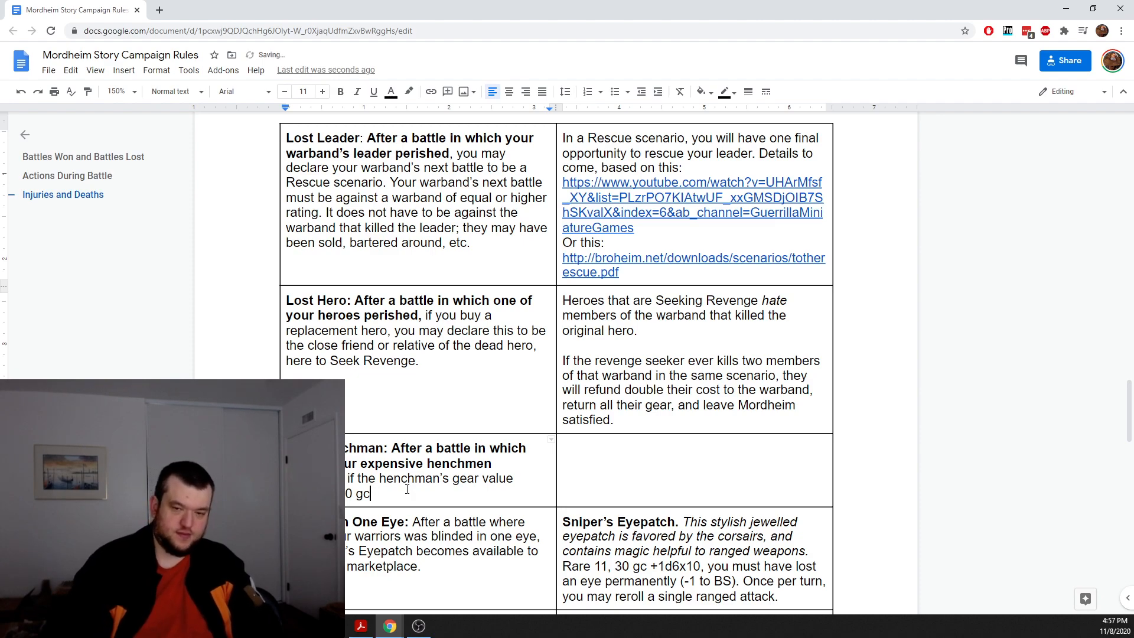
pyautogui.write(', you ma')
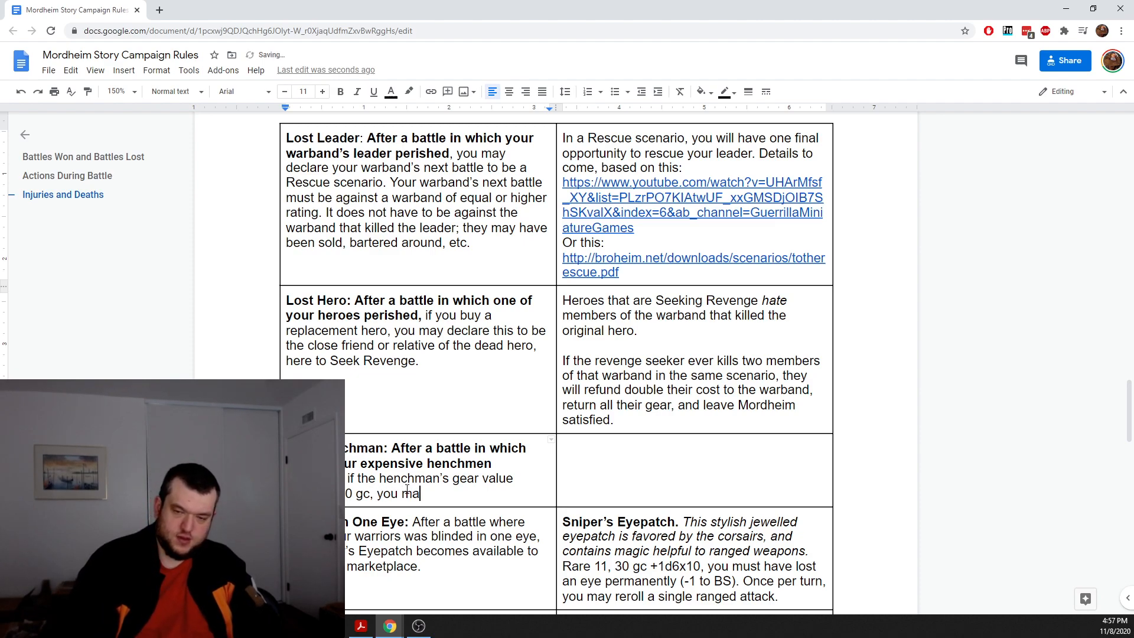
pyautogui.write('y choo')
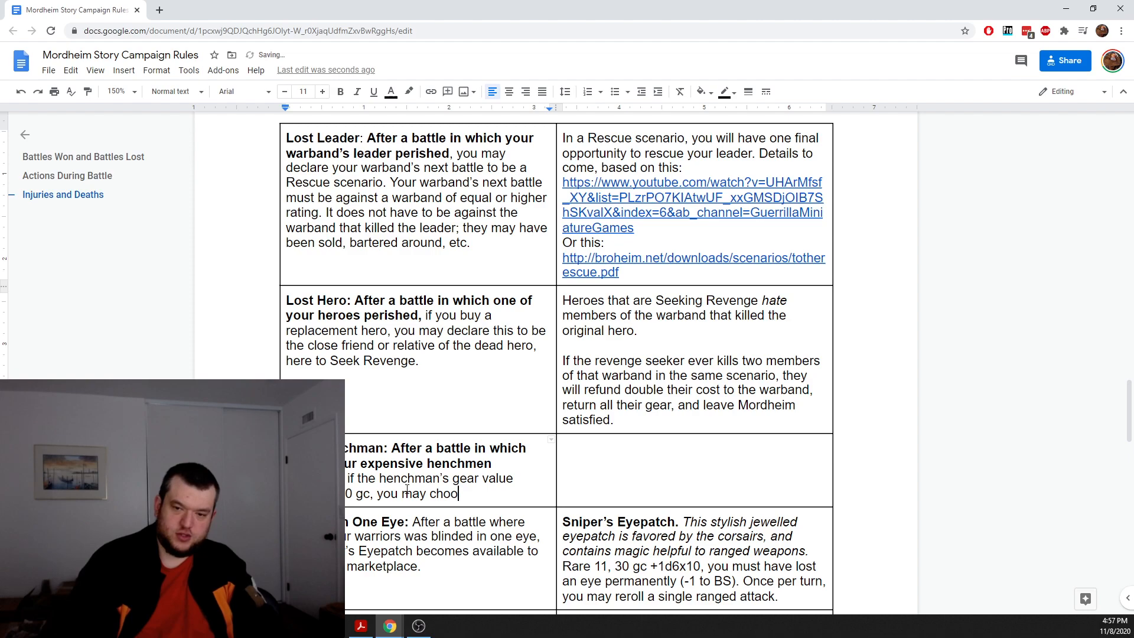
pyautogui.write('se to launch an')
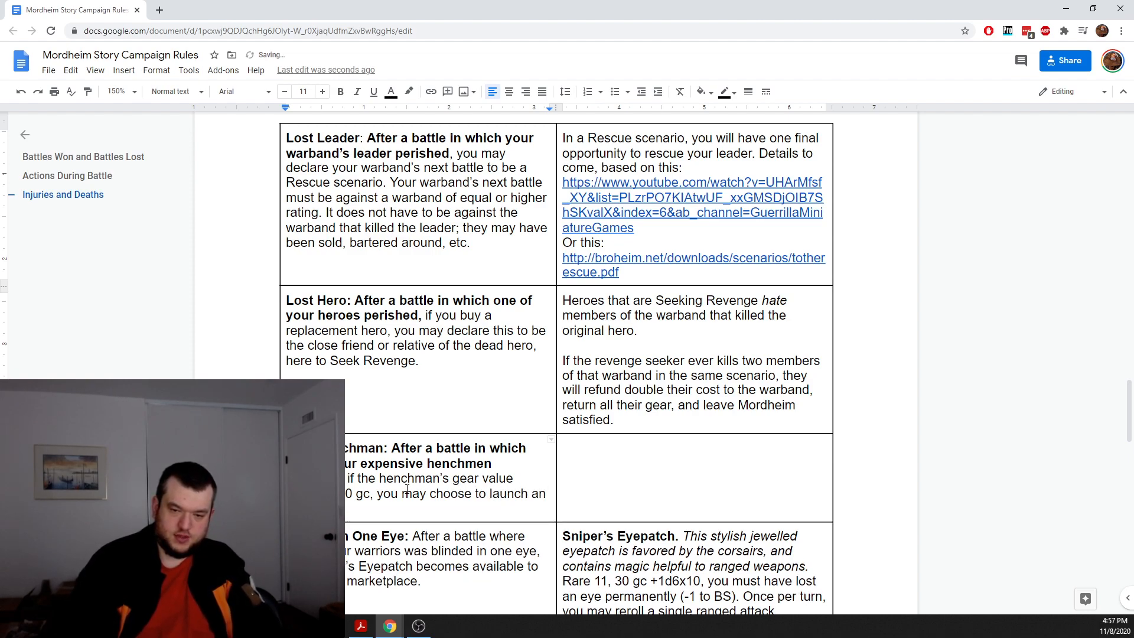
pyautogui.click(427, 493)
pyautogui.write('declare ')
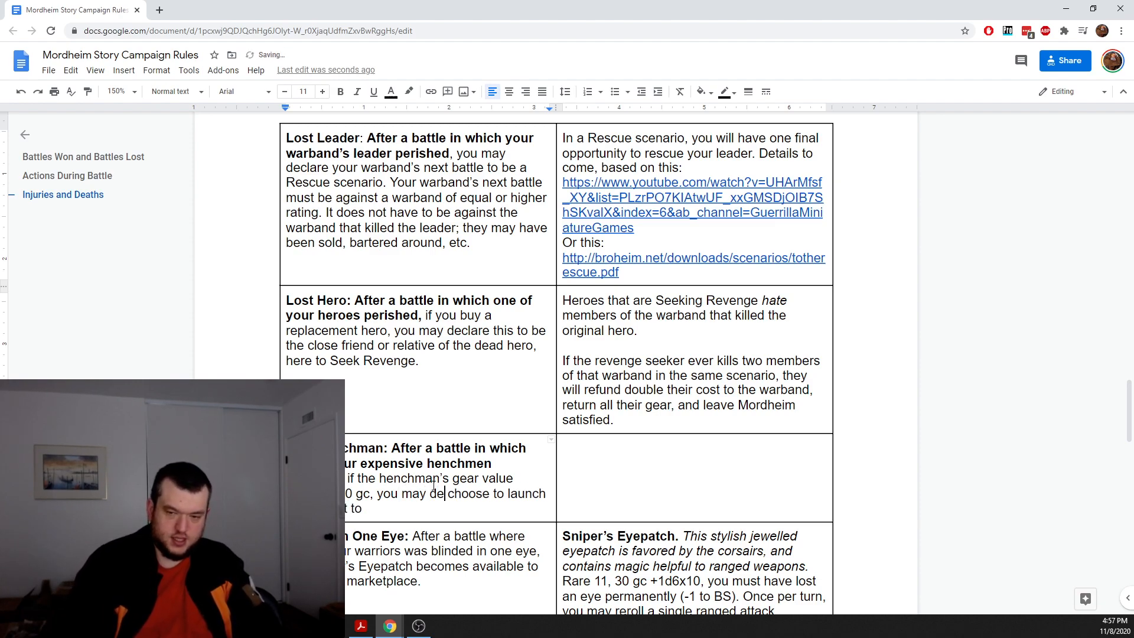
pyautogui.write('that')
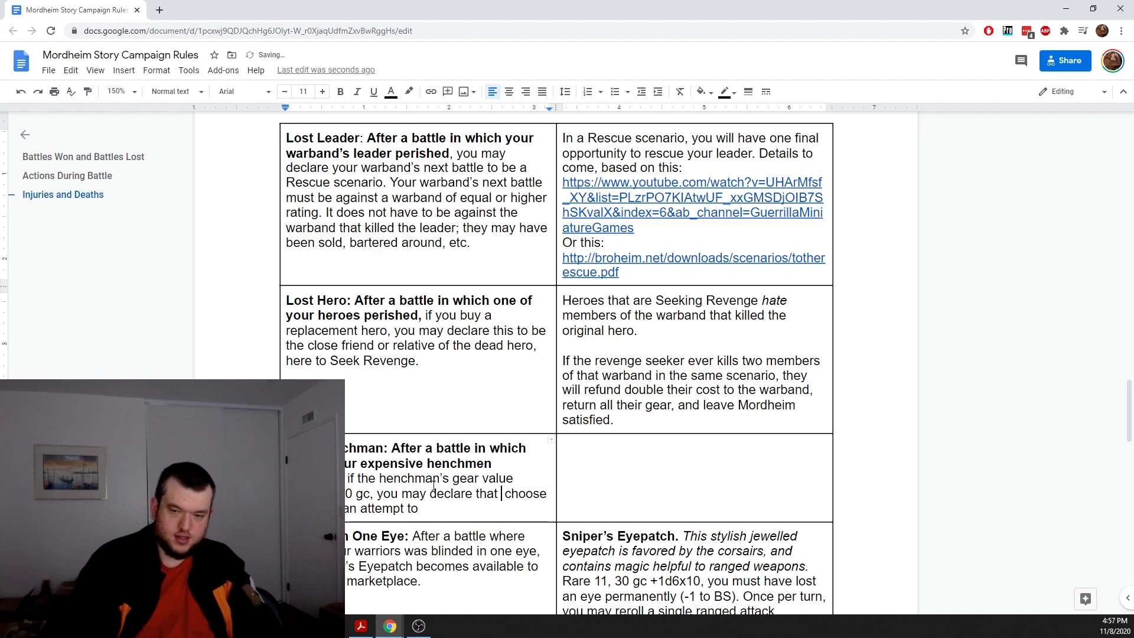
pyautogui.press('BackSpace')
pyautogui.press('BackSpace')
pyautogui.press('BackSpace')
pyautogui.press('BackSpace')
pyautogui.press('BackSpace')
pyautogui.press('BackSpace')
pyautogui.press('BackSpace')
pyautogui.press('BackSpace')
pyautogui.press('BackSpace')
pyautogui.press('BackSpace')
pyautogui.press('BackSpace')
pyautogui.press('BackSpace')
pyautogui.press('BackSpace')
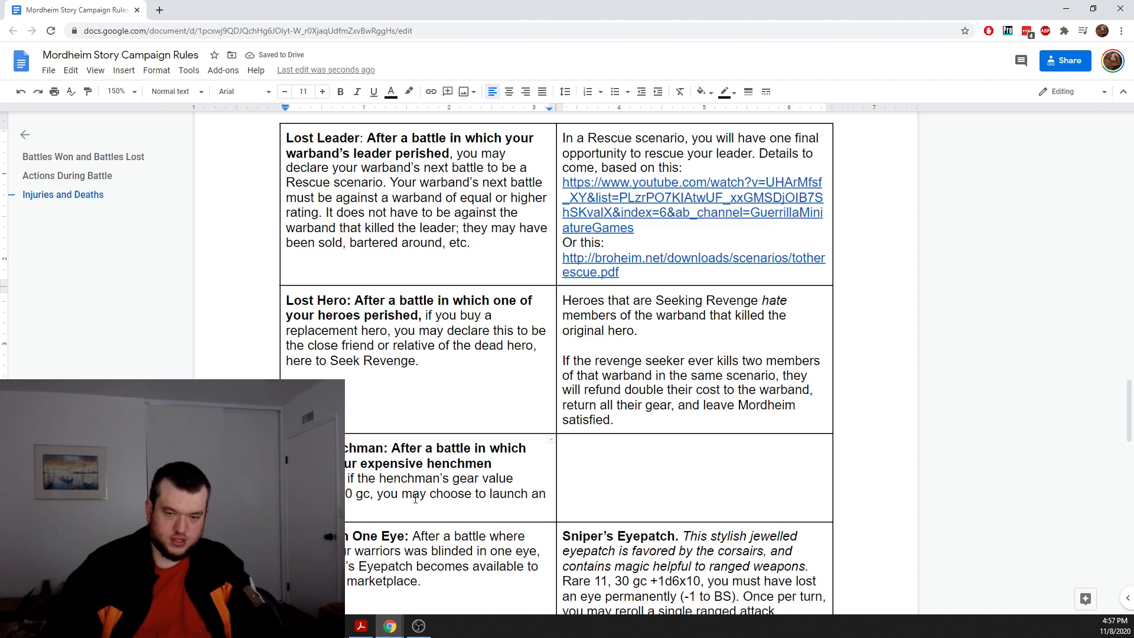
# Step: Finish the Lost Henchman sentence with "retrieve the gear." and start another sentence with "The"
pyautogui.write('retriev')
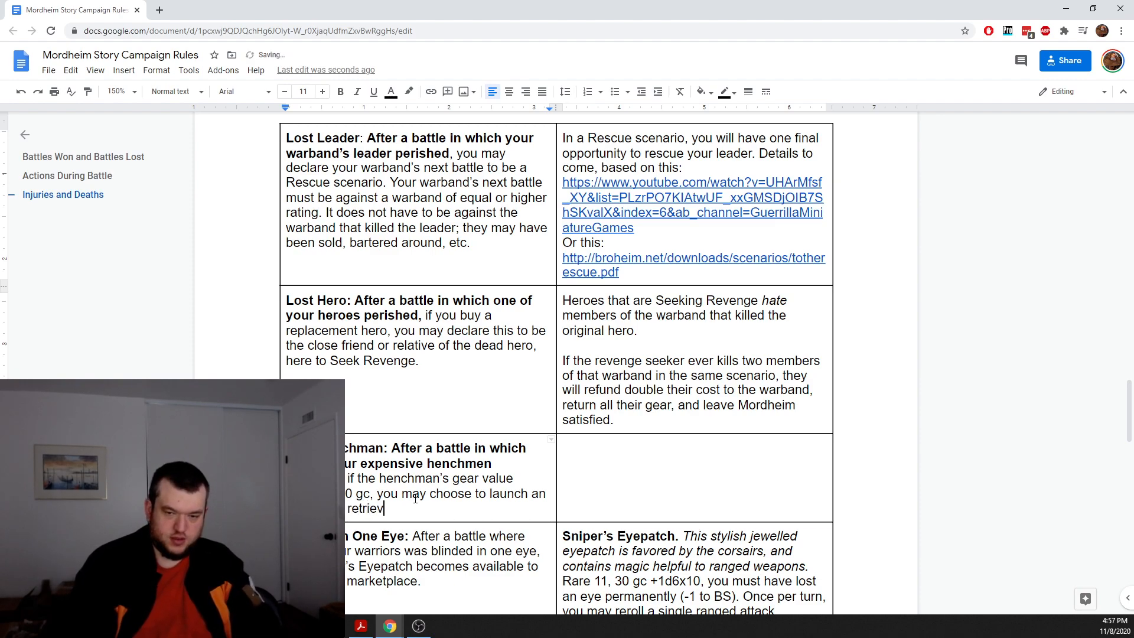
pyautogui.write('e the gear. ')
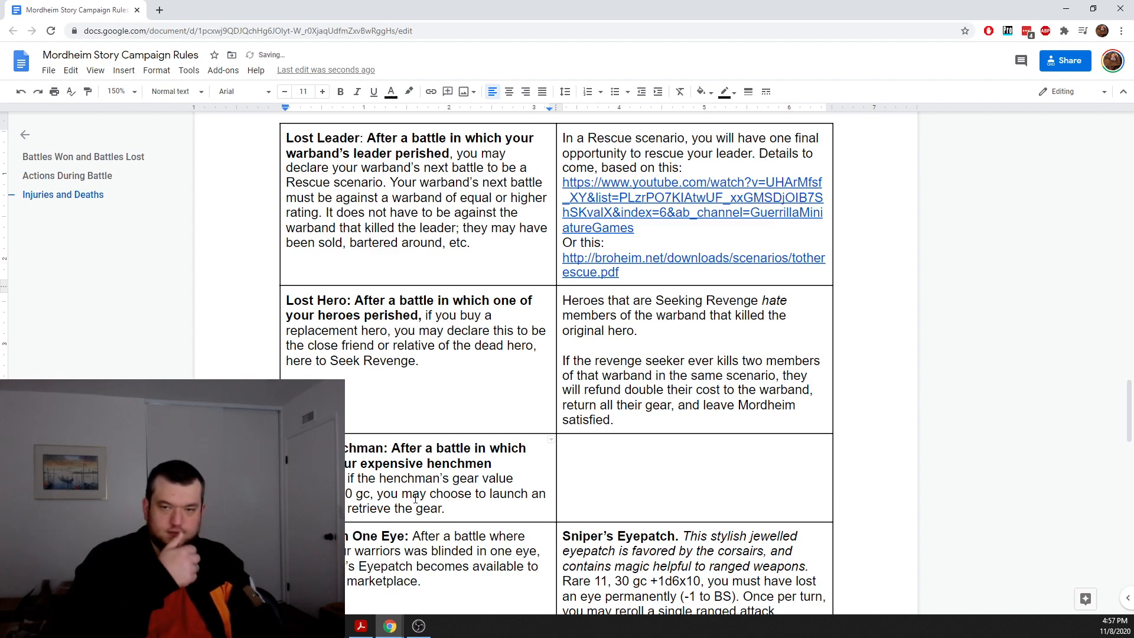
pyautogui.write('The')
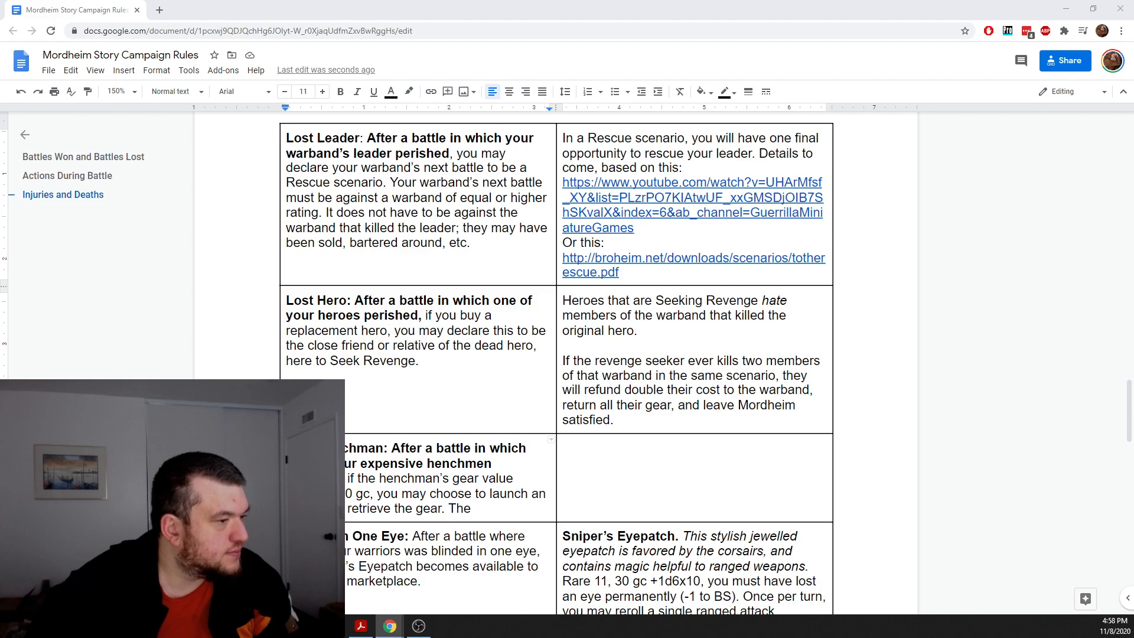
# Step: Look over the Blinded in One Eye, Leg Wound and Silver Arm rows below the Lost Henchman rule
pyautogui.click(475, 19)
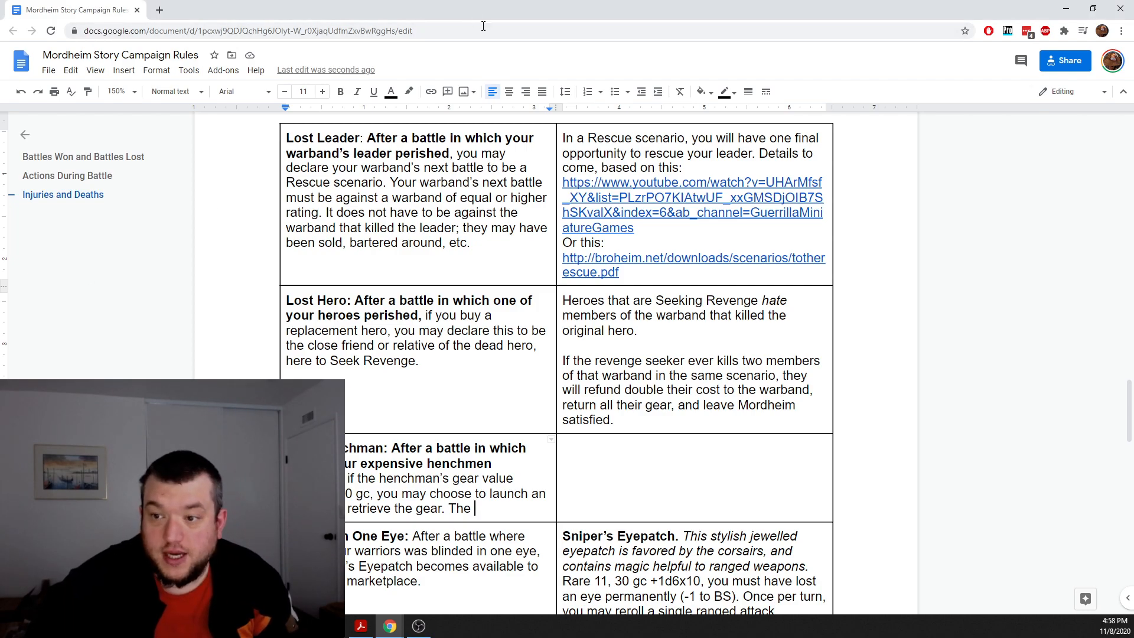
pyautogui.scroll(-4, 481, 525)
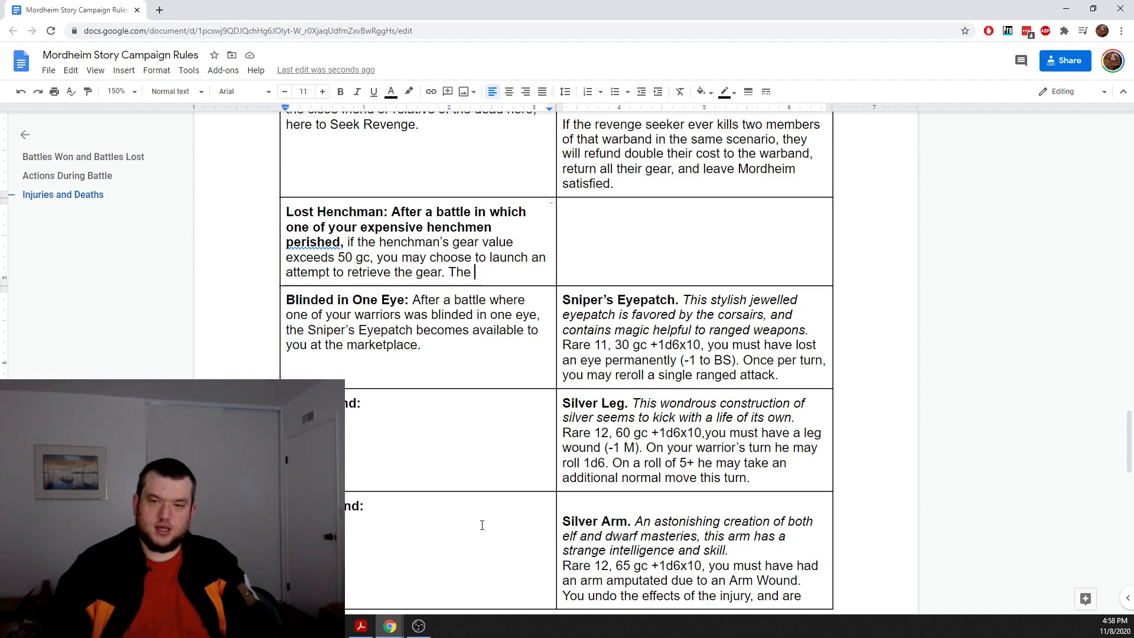
pyautogui.scroll(2, 508, 512)
pyautogui.scroll(1, 509, 512)
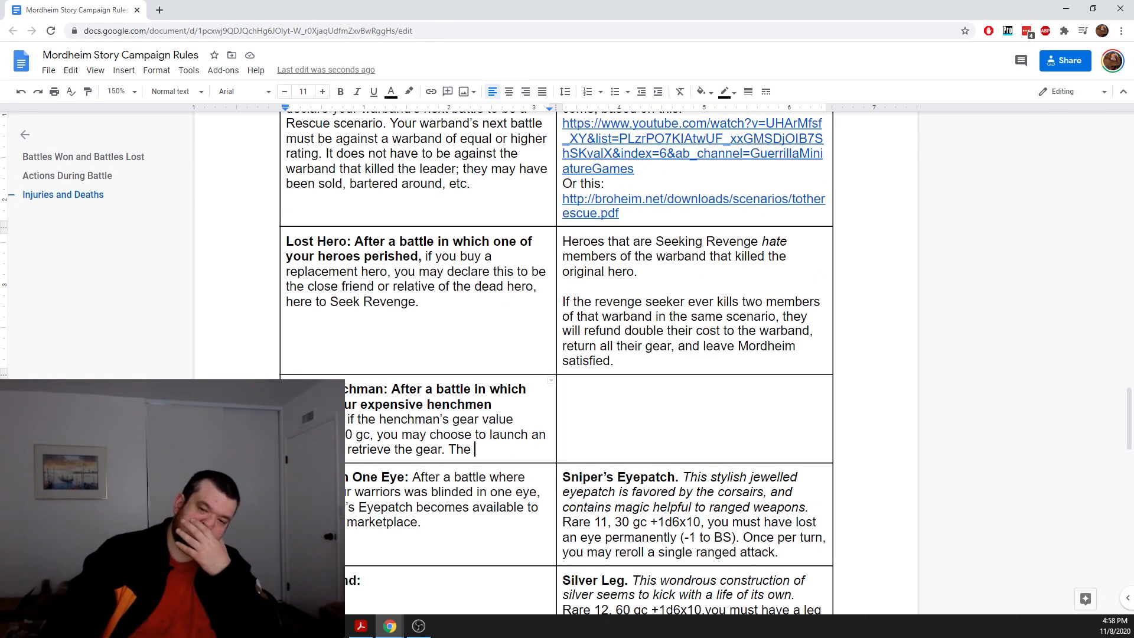
# Step: Review the Lost Henchman rule text against the Lost Hero rule above, and move on to the Blinded in One Eye and Leg Wound rows
pyautogui.moveTo(474, 450); pyautogui.dragTo(331, 390)
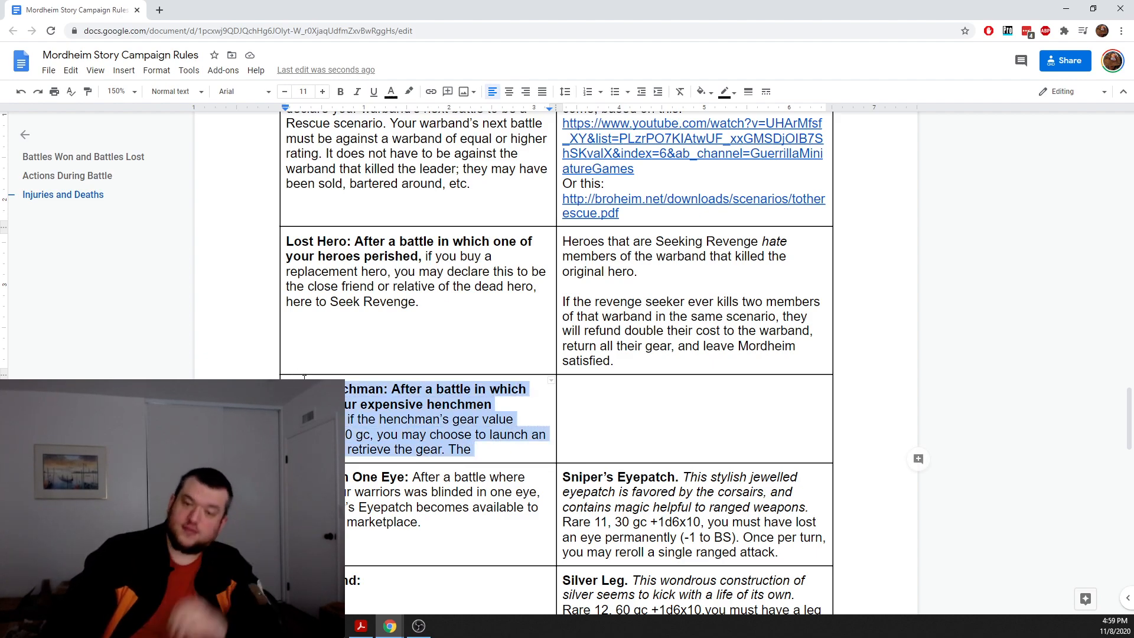
pyautogui.scroll(3, 514, 460)
pyautogui.scroll(-3, 413, 479)
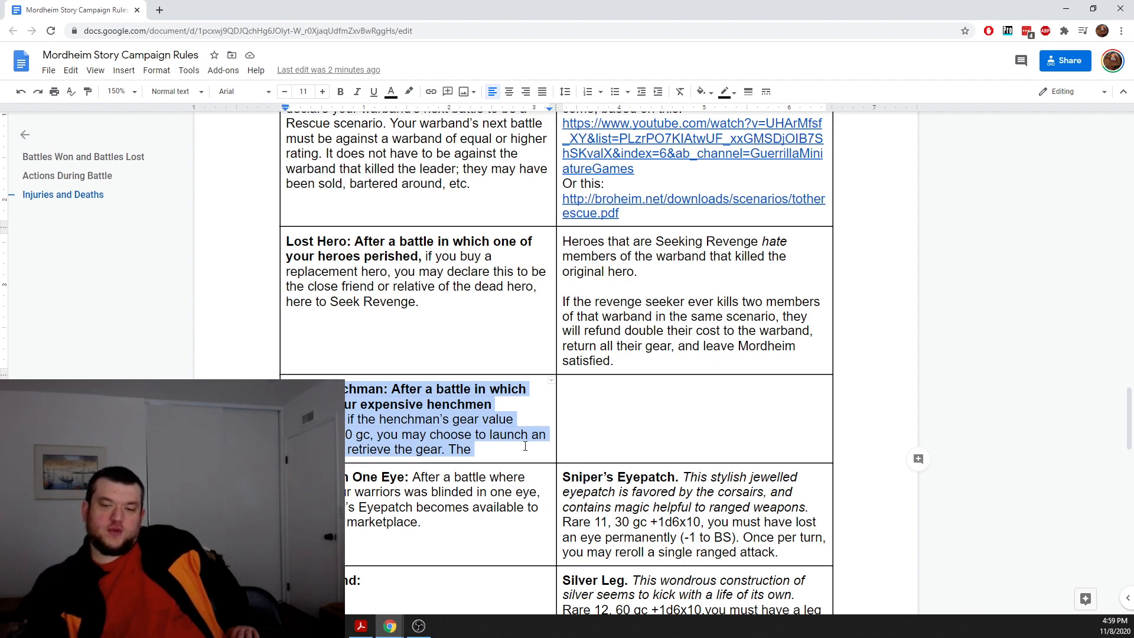
pyautogui.click(475, 452)
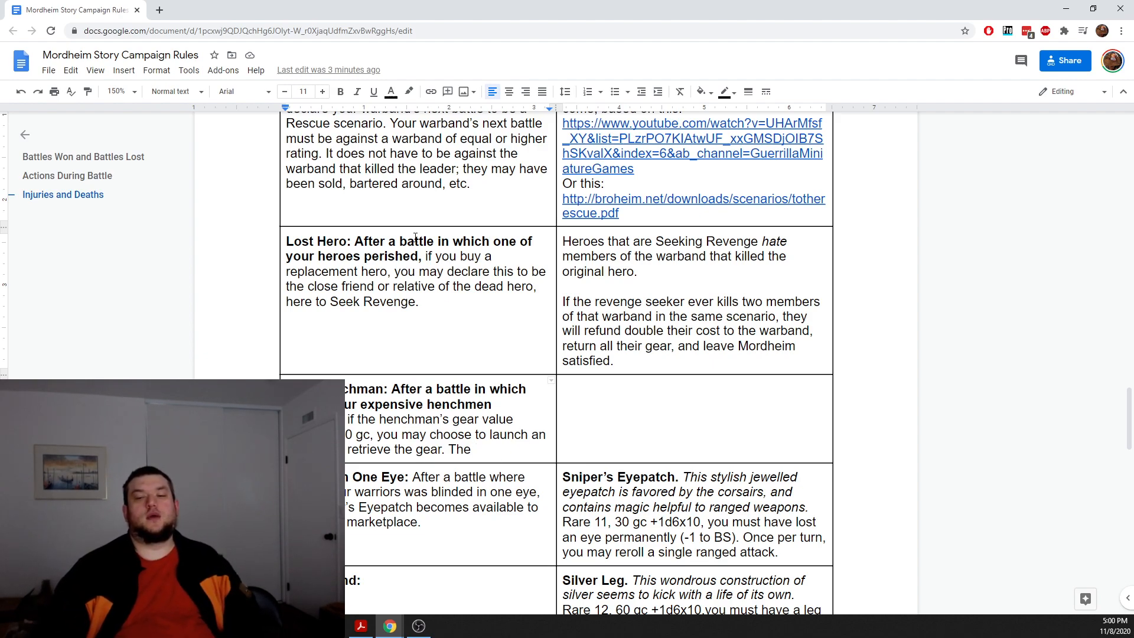
pyautogui.moveTo(471, 450); pyautogui.dragTo(331, 389)
pyautogui.click(399, 441)
pyautogui.moveTo(474, 451); pyautogui.dragTo(330, 390)
pyautogui.click(411, 440)
pyautogui.moveTo(475, 450); pyautogui.dragTo(330, 390)
pyautogui.click(483, 450)
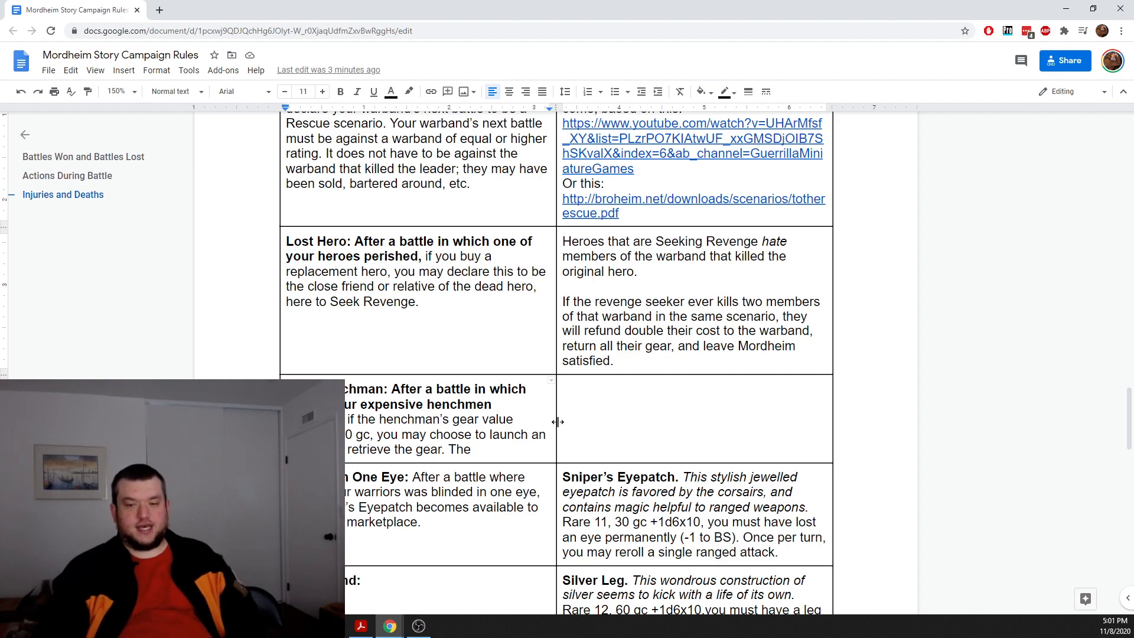
pyautogui.scroll(-5, 422, 399)
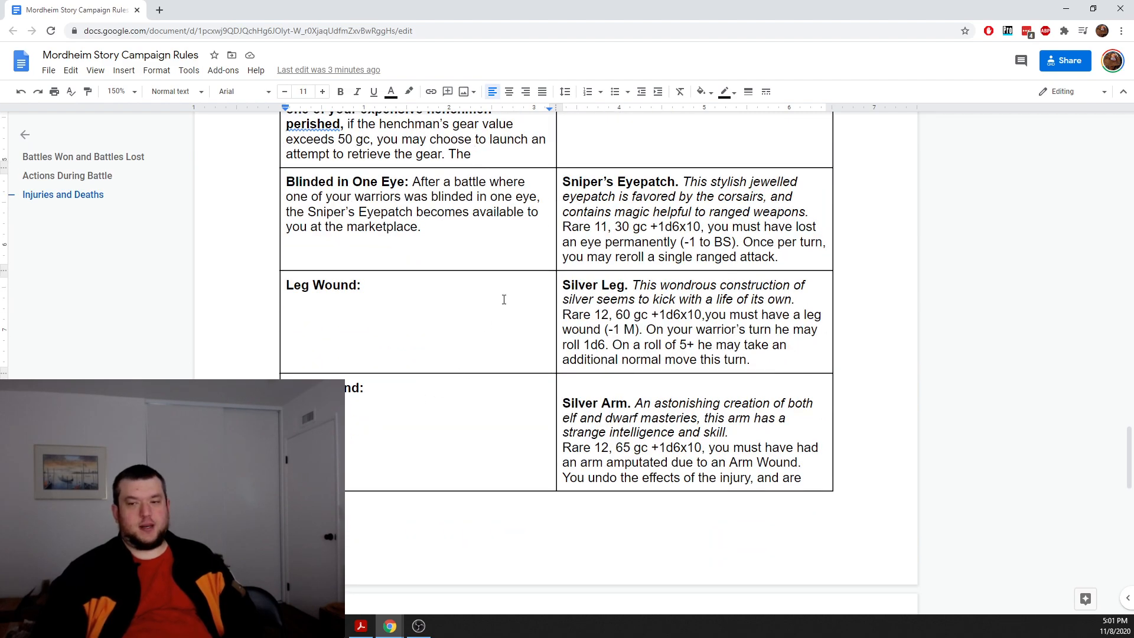
# Step: Copy the sentence describing the Sniper's Eyepatch becoming available from the Blinded in One Eye row, for reuse in the Leg Wound row
pyautogui.click(713, 330)
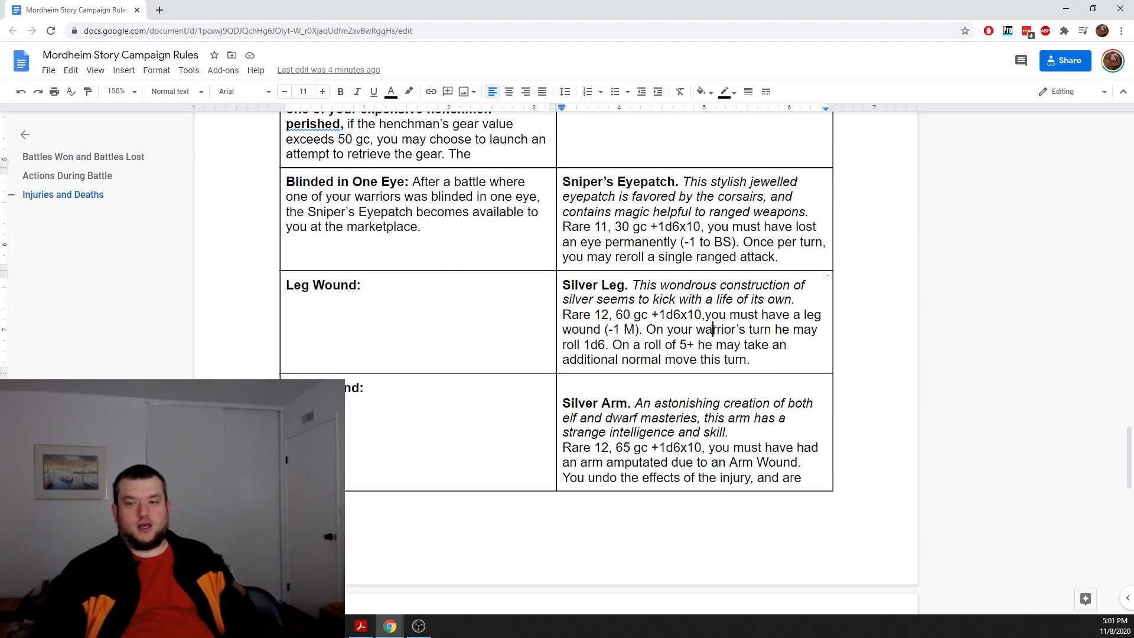
pyautogui.click(444, 196)
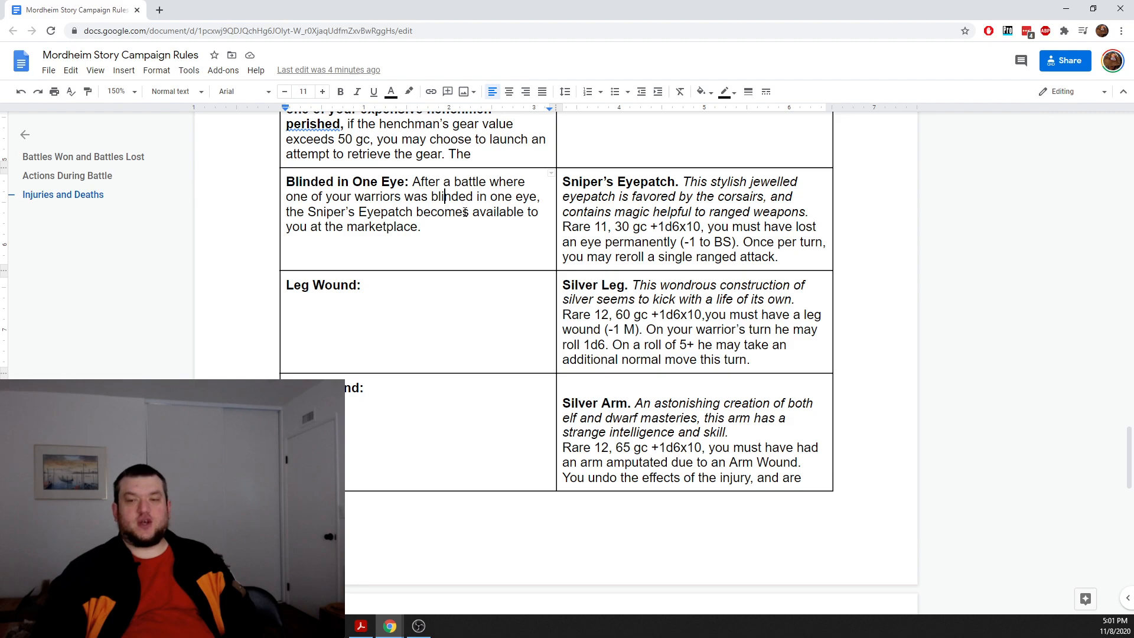
pyautogui.click(379, 292)
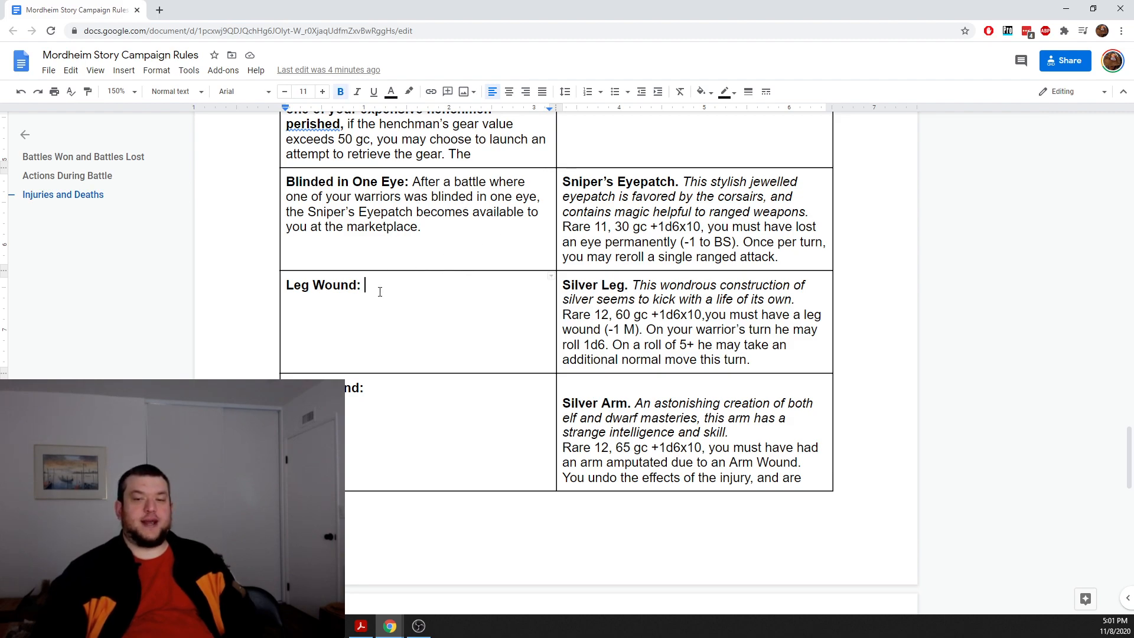
pyautogui.moveTo(411, 181); pyautogui.dragTo(421, 229)
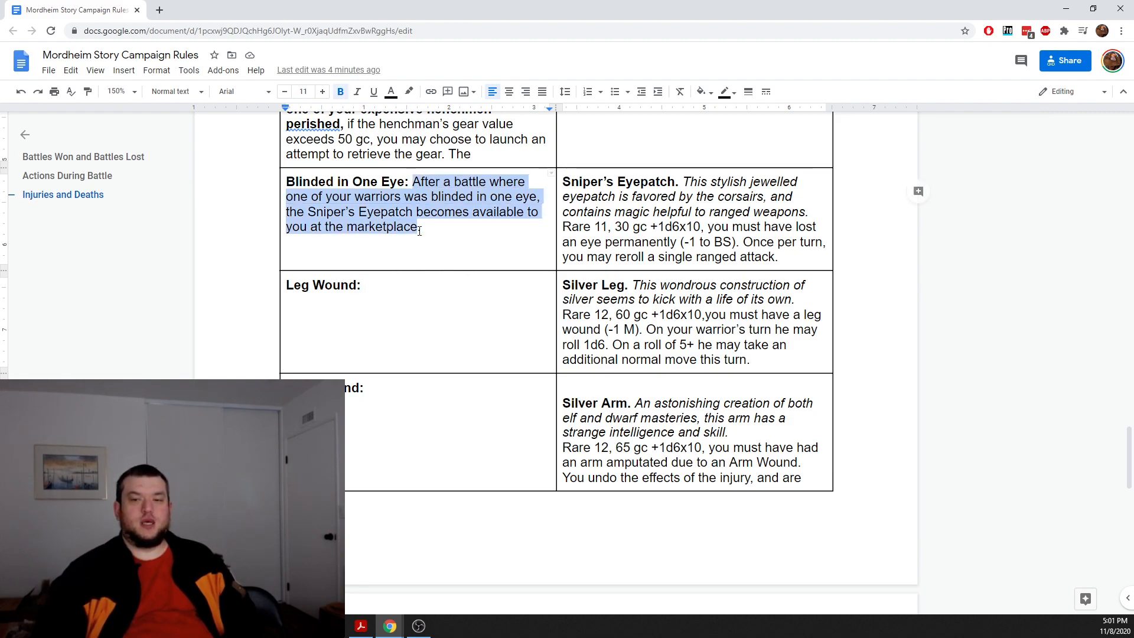
pyautogui.rightClick(428, 216)
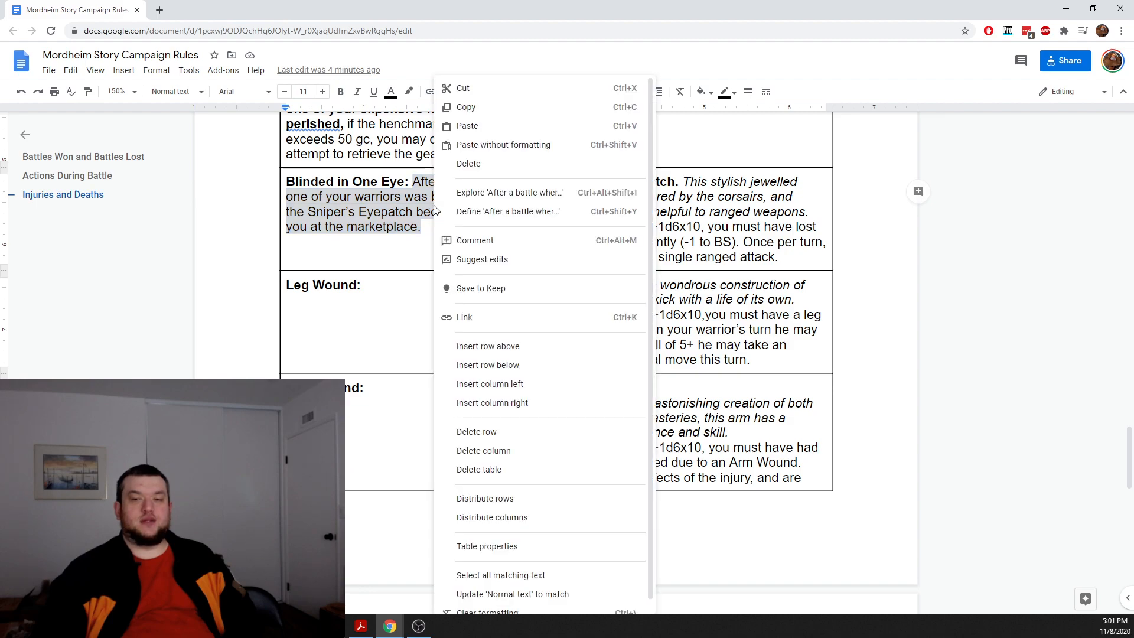
pyautogui.click(472, 110)
pyautogui.click(392, 284)
pyautogui.rightClick(392, 285)
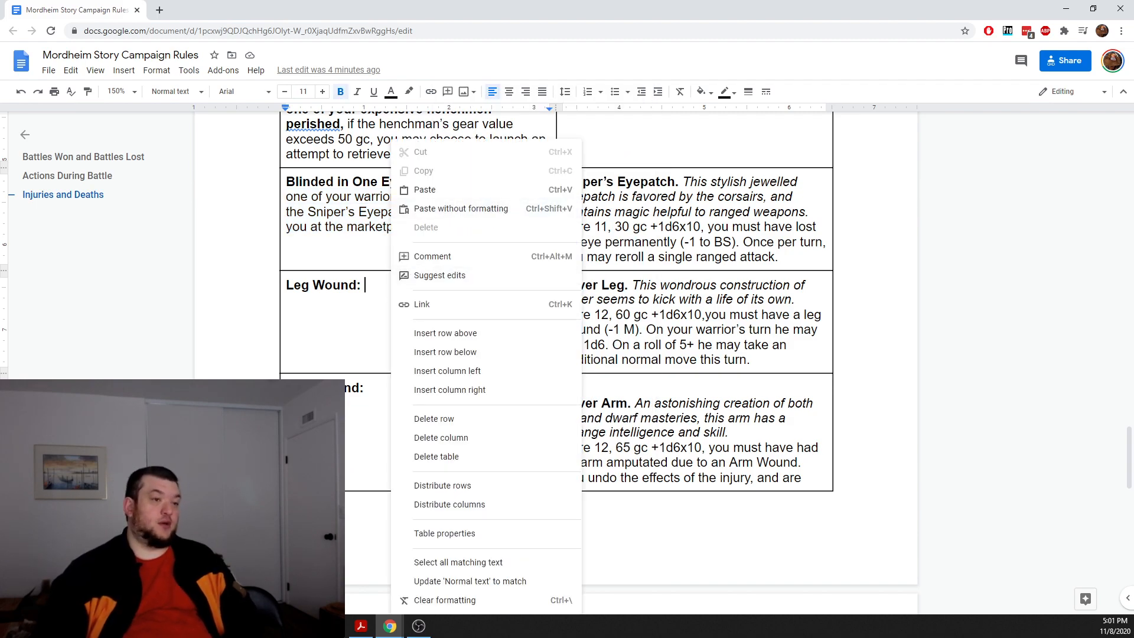
# Step: Switch to the Mordheim rules PDF in Adobe Acrobat Reader and read the Leg Wound entry of the serious injuries chart
pyautogui.hotkey('alt', 'Tab')
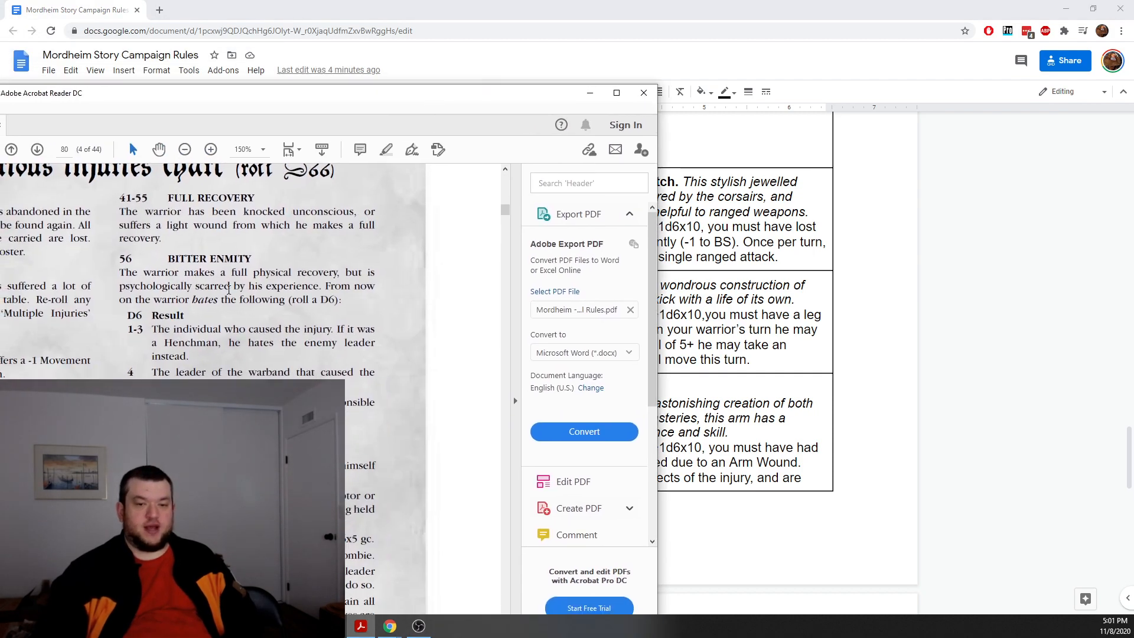
pyautogui.scroll(-3, 236, 265)
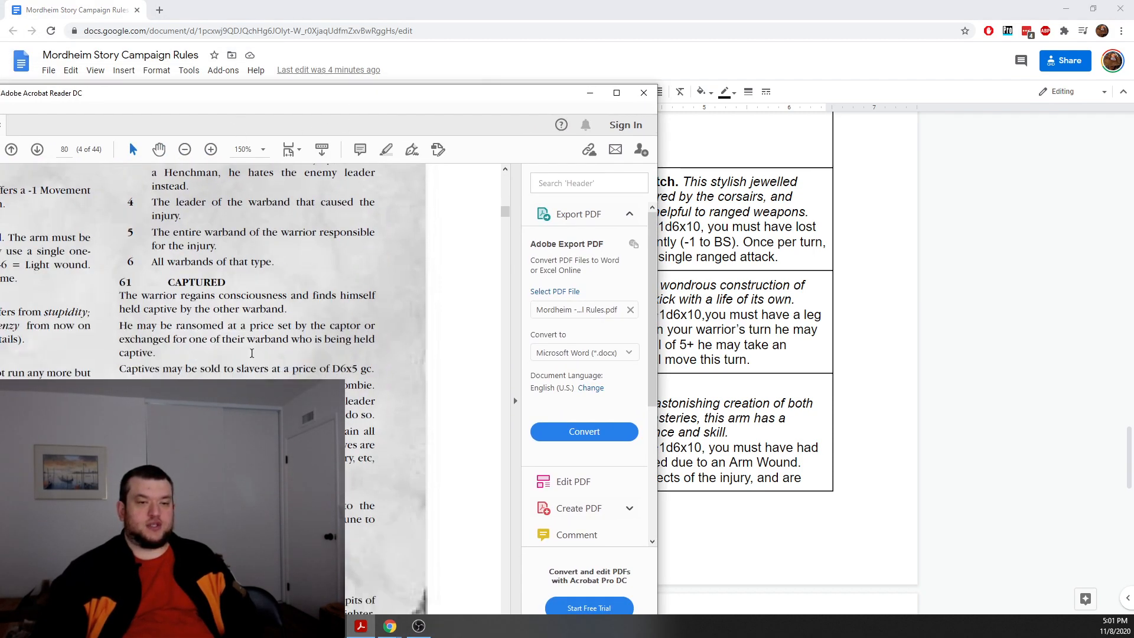
pyautogui.moveTo(183, 100); pyautogui.dragTo(361, 51)
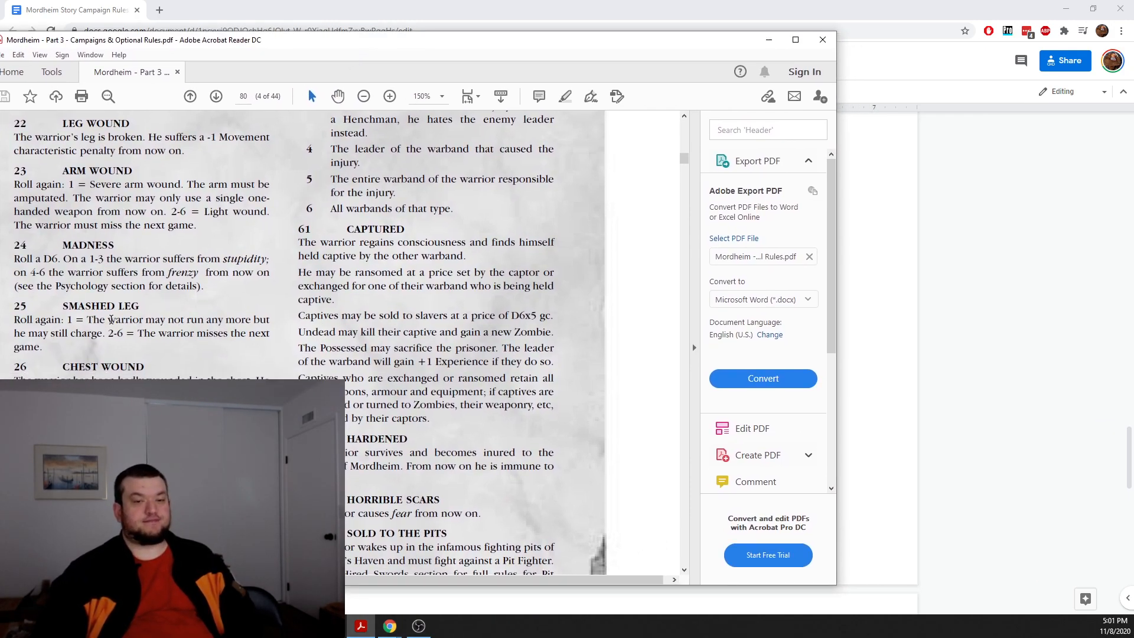
pyautogui.scroll(2, 111, 319)
pyautogui.moveTo(187, 195); pyautogui.dragTo(76, 205)
pyautogui.click(200, 208)
pyautogui.click(126, 207)
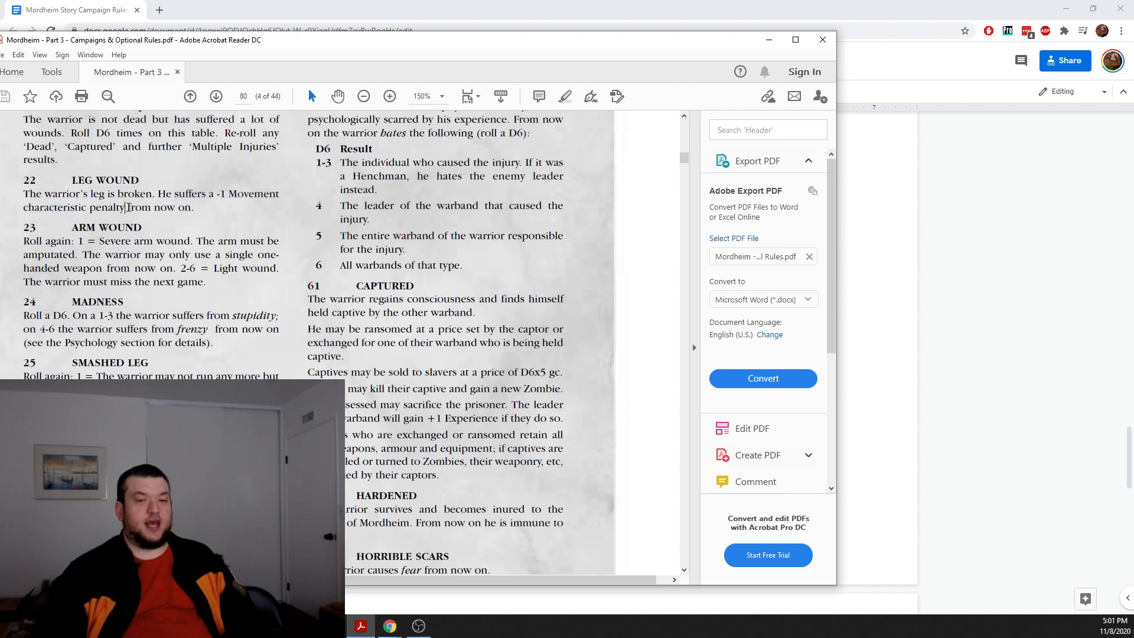
pyautogui.moveTo(210, 194); pyautogui.dragTo(36, 194)
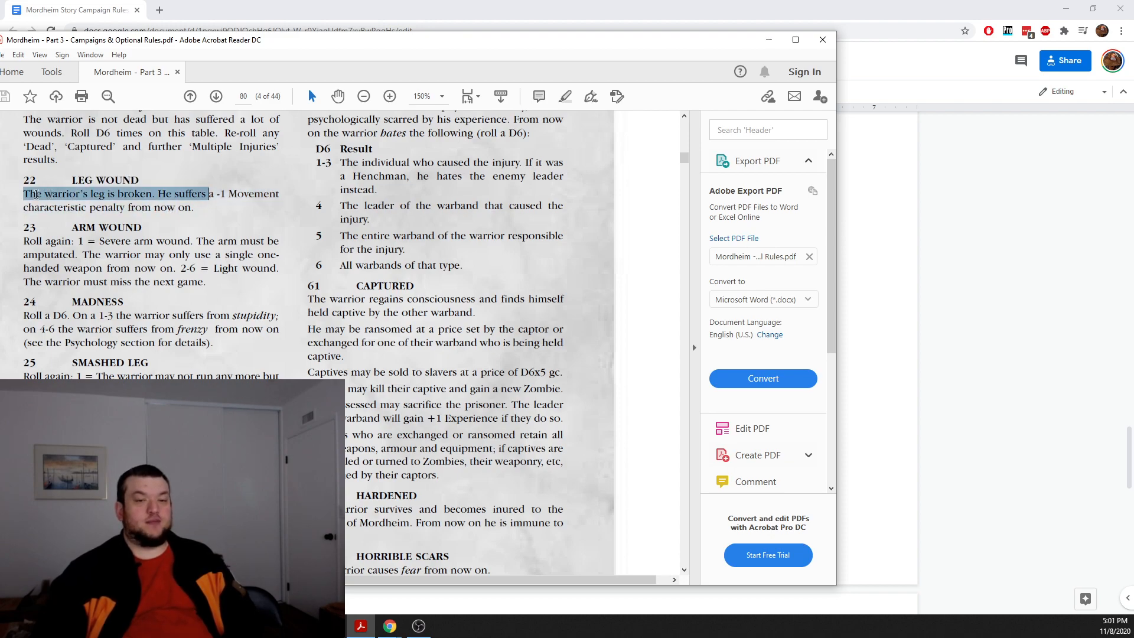
pyautogui.click(223, 200)
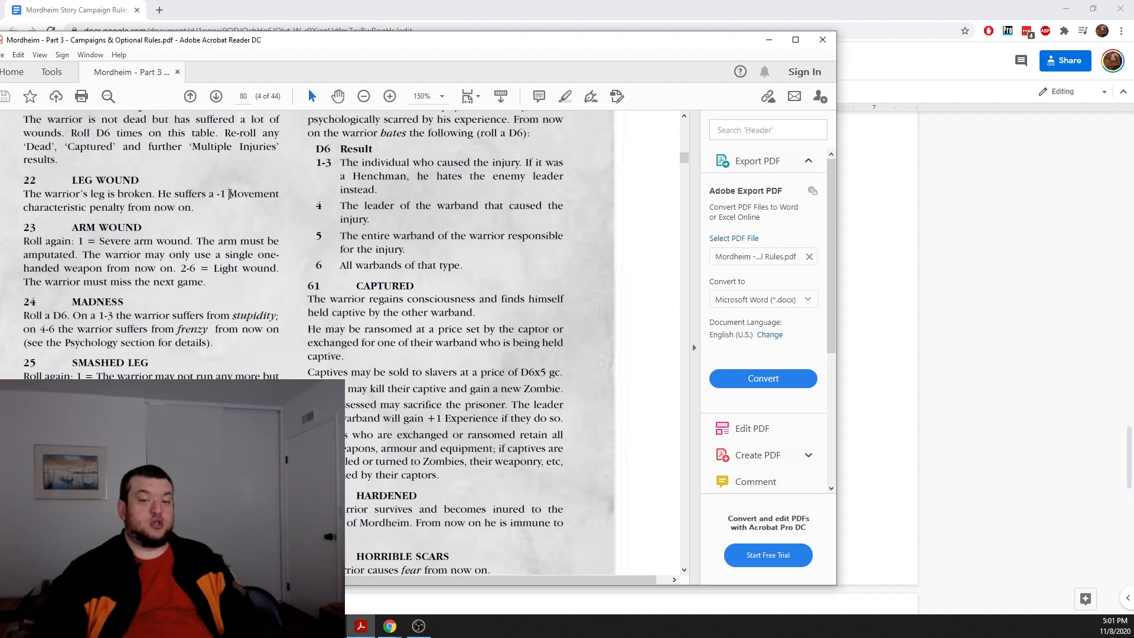
pyautogui.moveTo(157, 193); pyautogui.dragTo(184, 215)
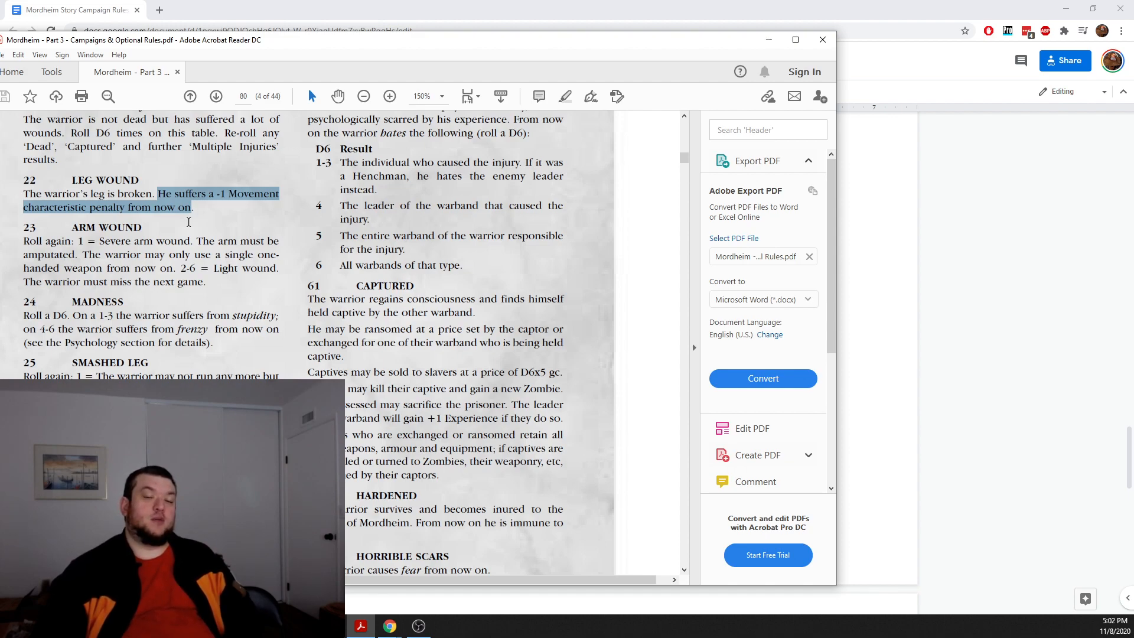
pyautogui.click(199, 206)
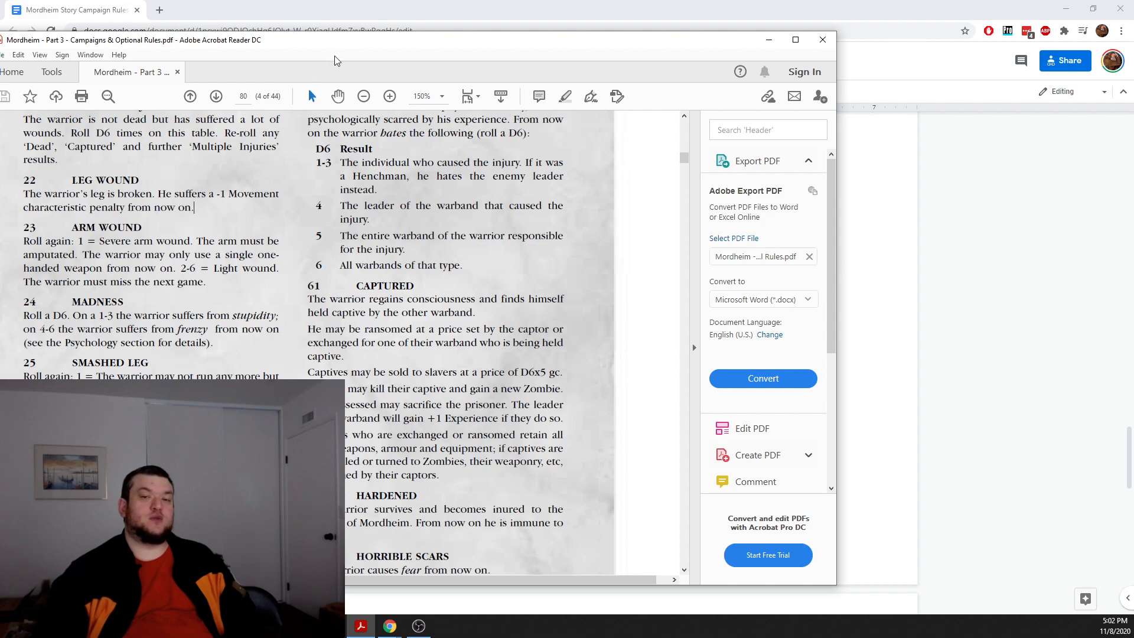
# Step: Return to the Google Docs rules document, paste the copied sentence without formatting after "Leg Wound:", and remove its bold
pyautogui.hotkey('alt', 'Tab')
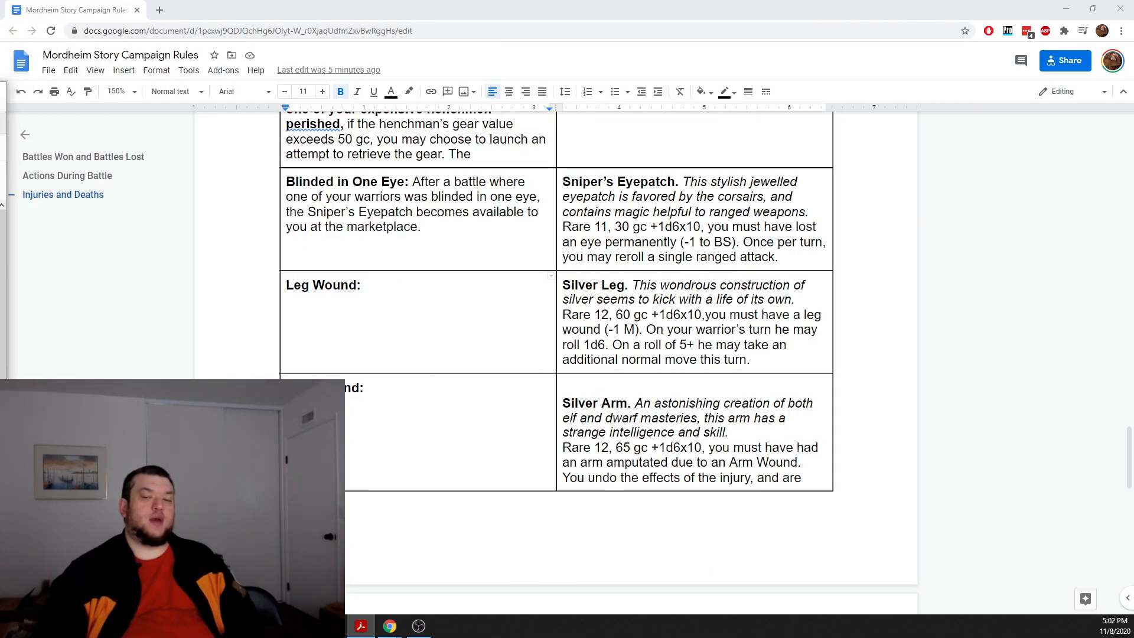
pyautogui.scroll(10, 437, 403)
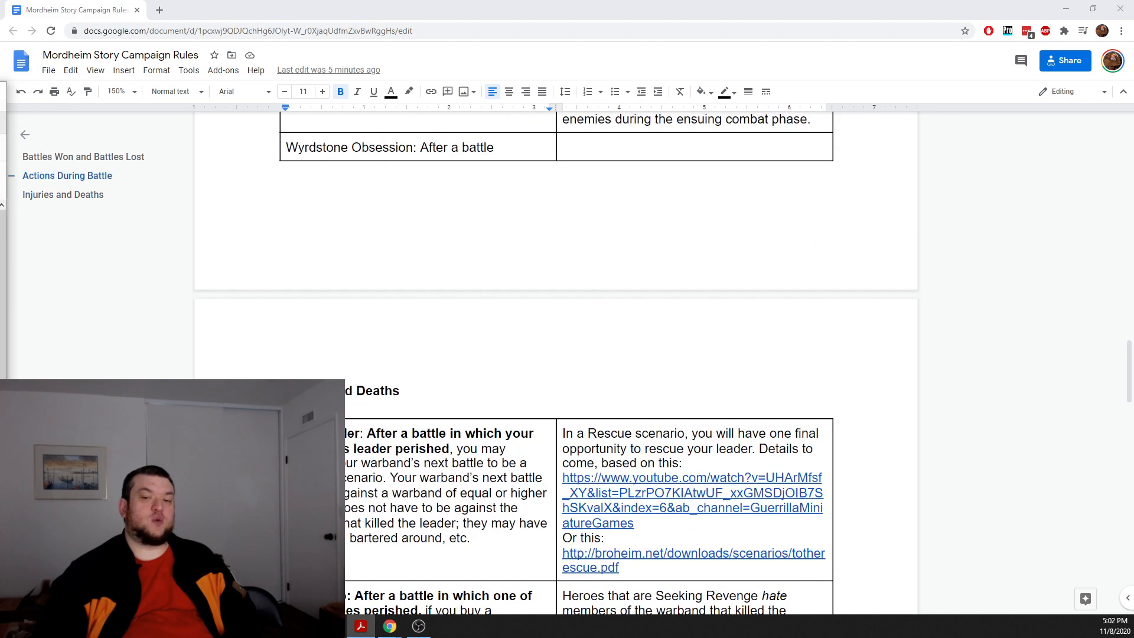
pyautogui.scroll(-7, 556, 362)
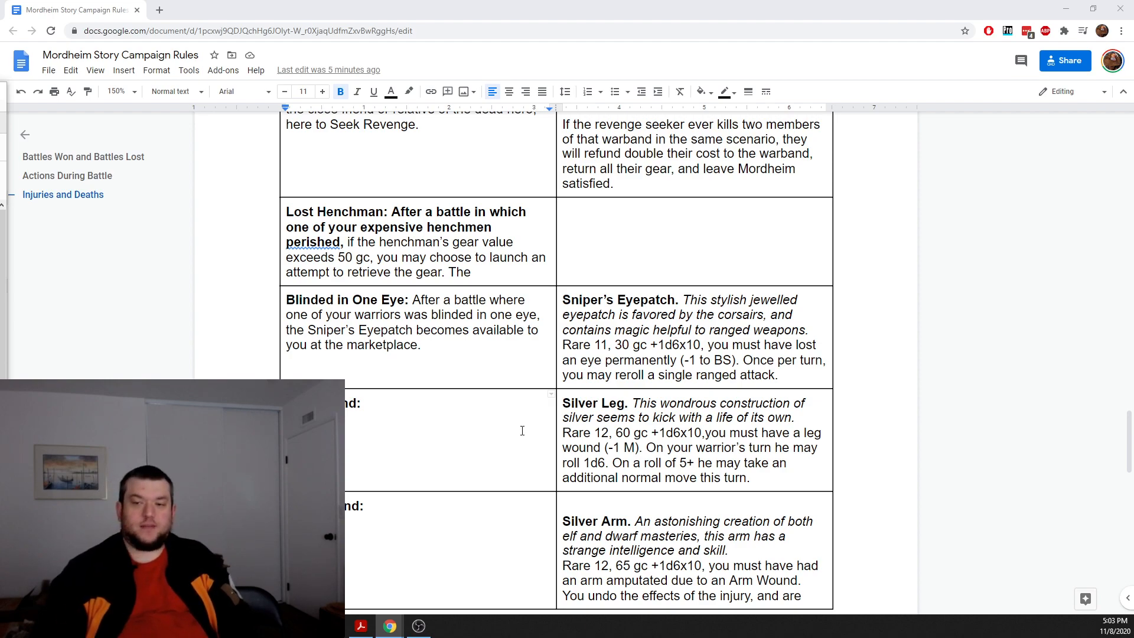
pyautogui.click(320, 331)
pyautogui.click(392, 409)
pyautogui.rightClick(393, 408)
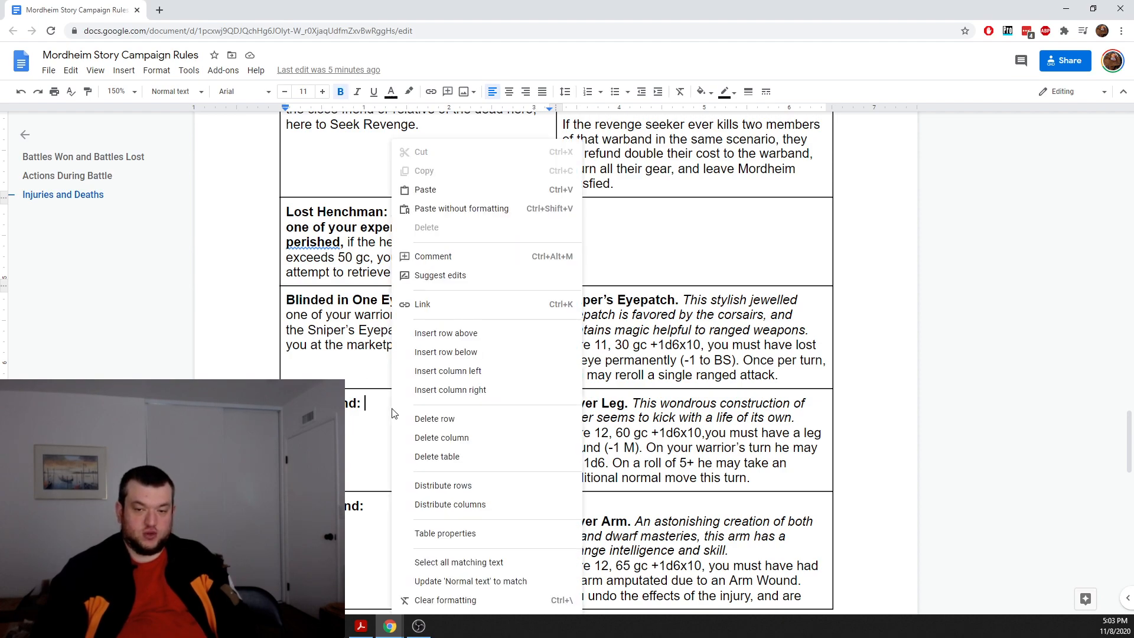
pyautogui.click(452, 209)
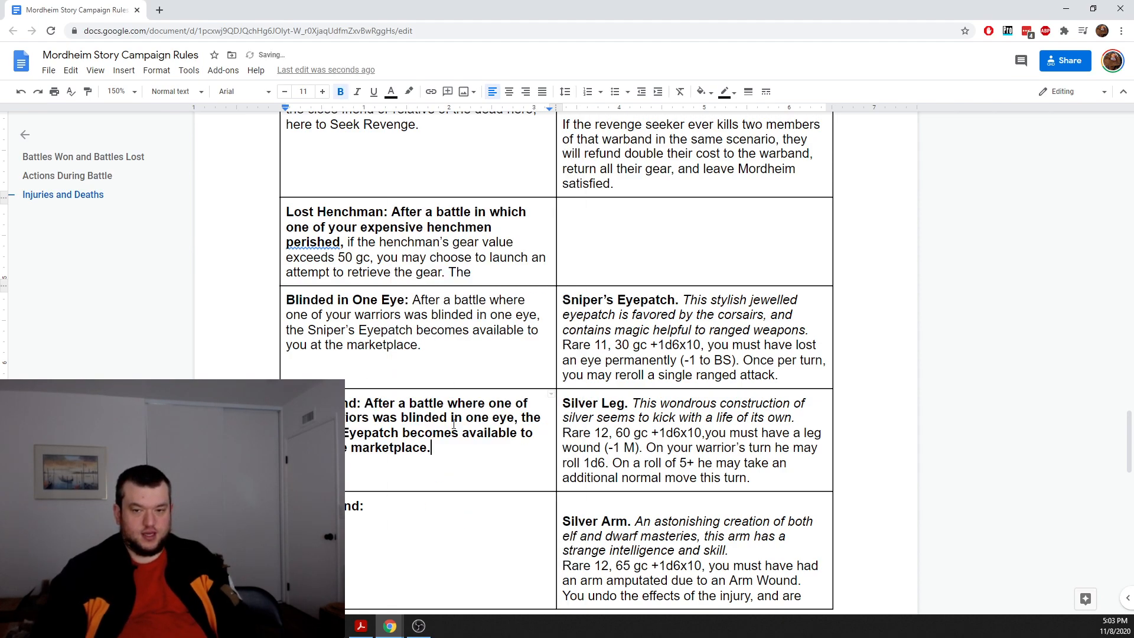
pyautogui.moveTo(440, 448); pyautogui.dragTo(365, 402)
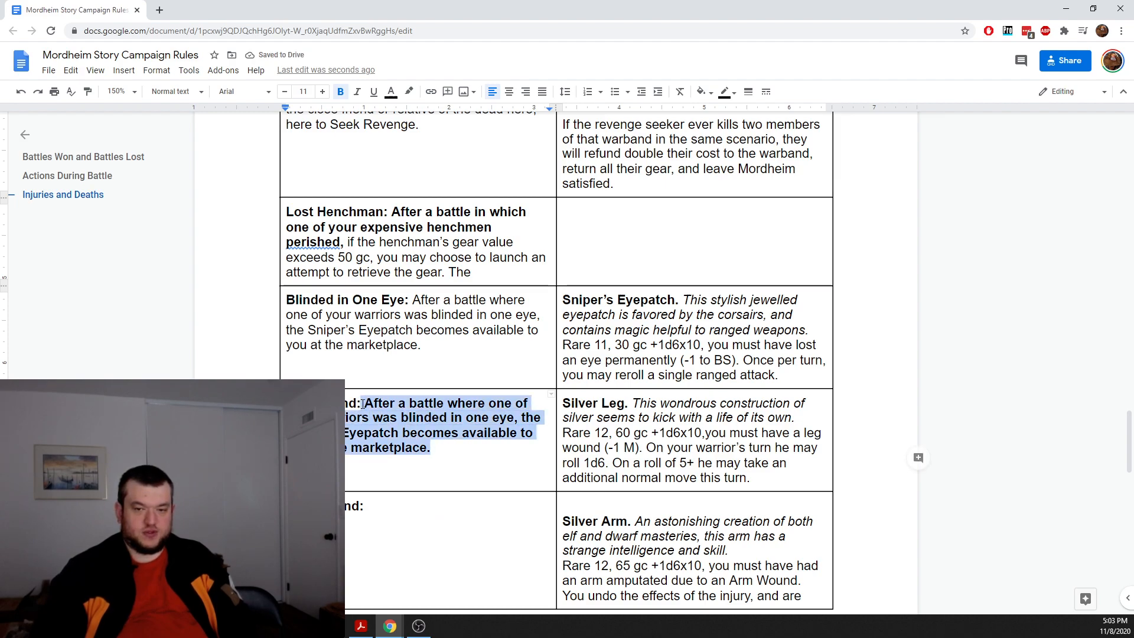
pyautogui.click(339, 92)
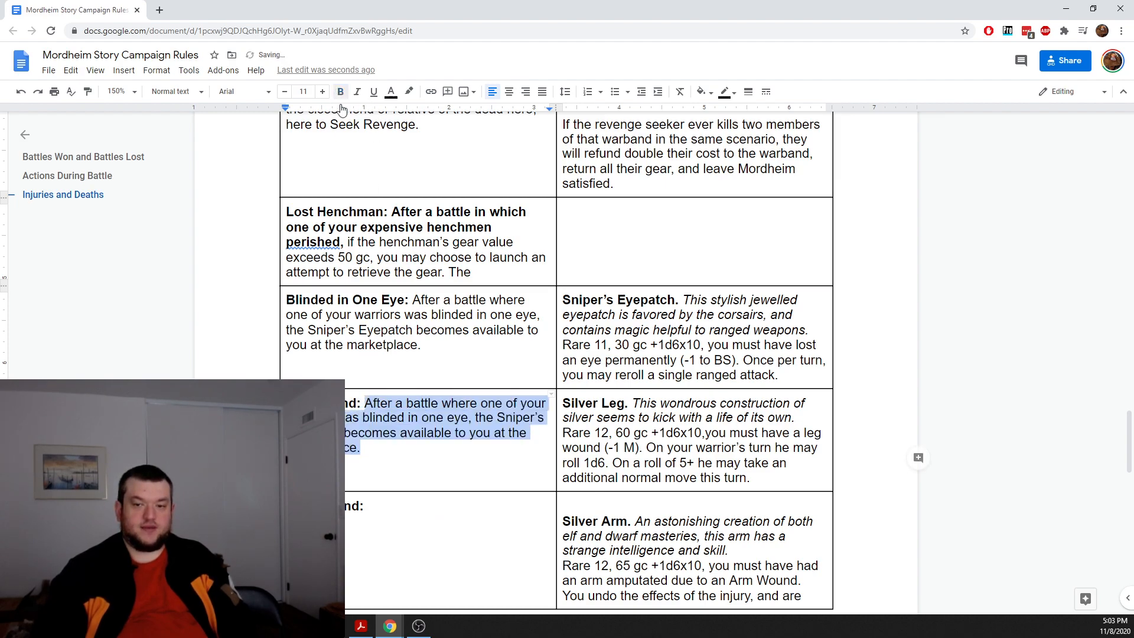
pyautogui.click(394, 447)
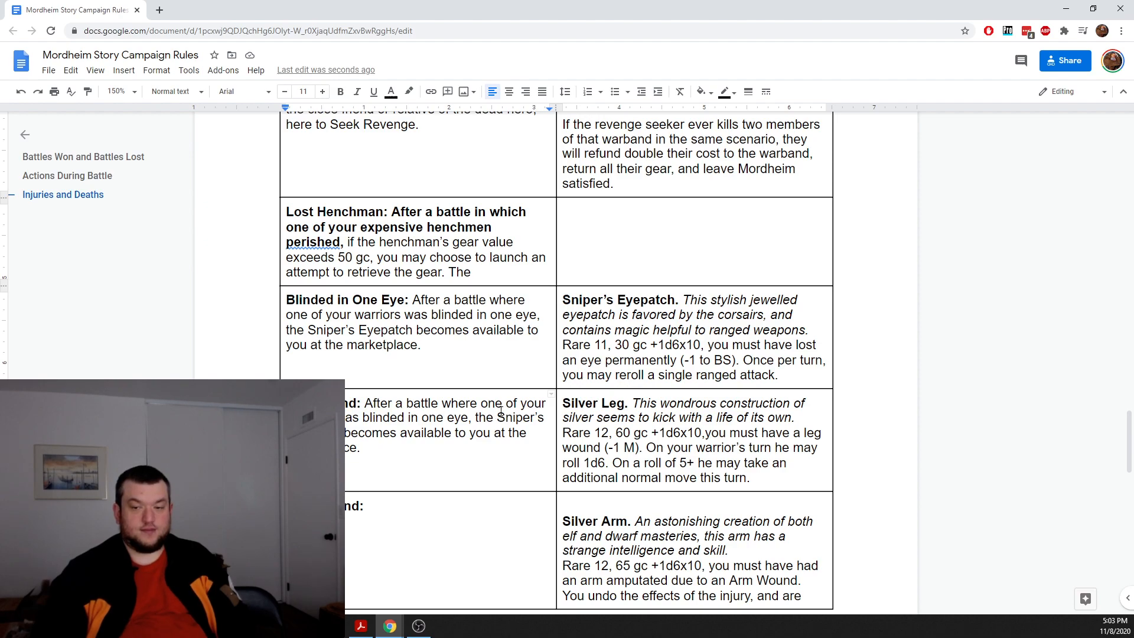
# Step: In the Leg Wound sentence, replace "was blinded in one eye" with "got a leg wound result" and insert an italic qualifier before "warriors"
pyautogui.moveTo(471, 417); pyautogui.dragTo(345, 417)
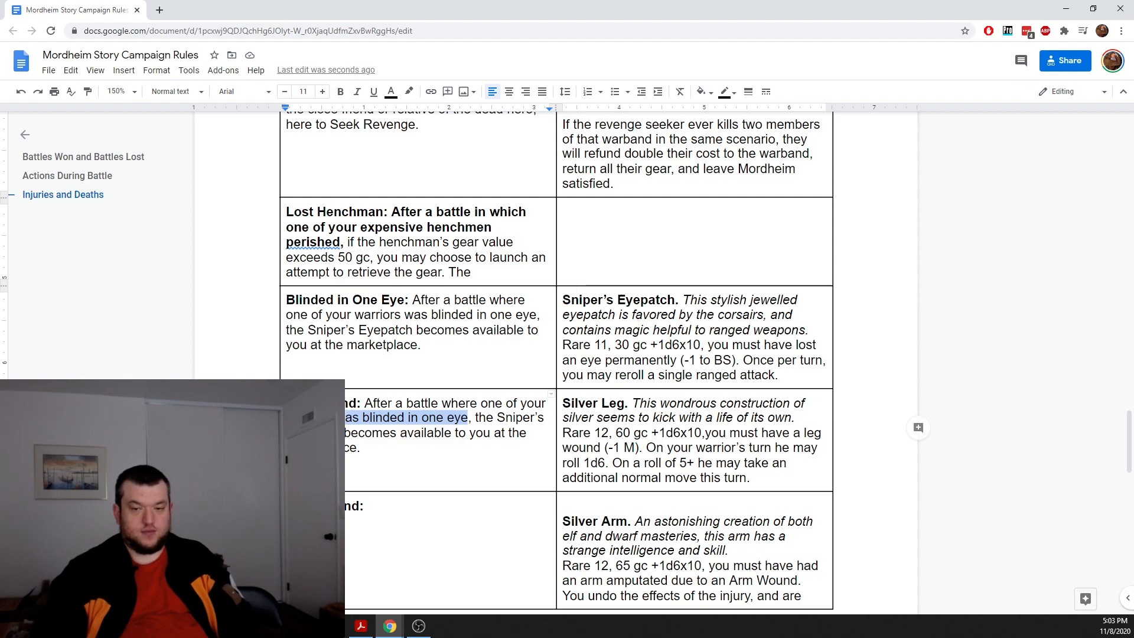
pyautogui.write('lost a leg wound re')
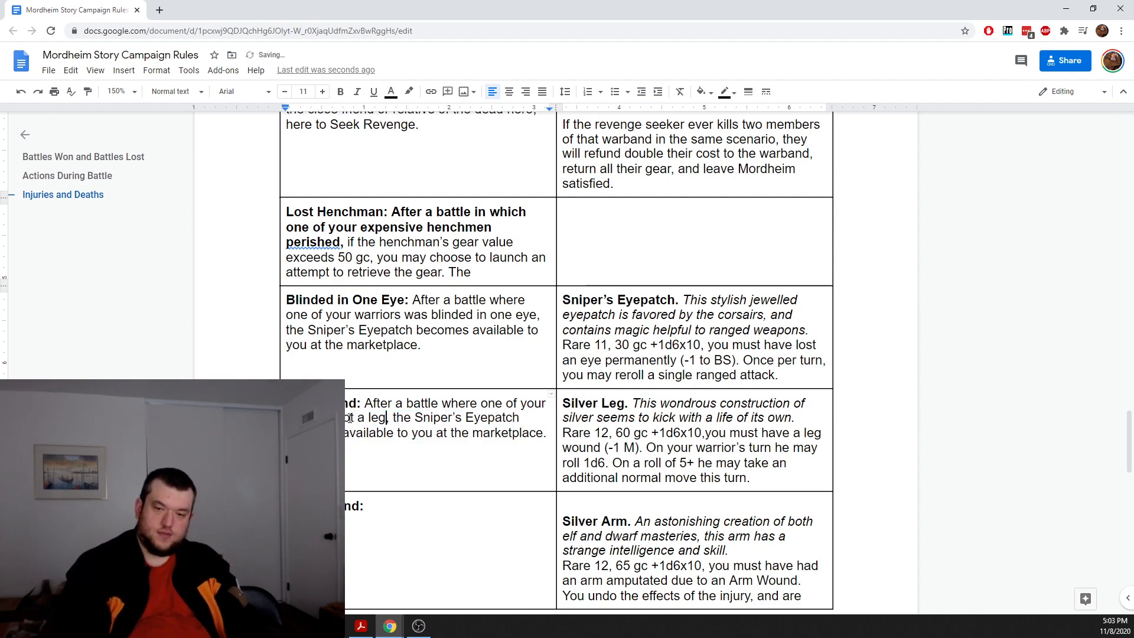
pyautogui.write('sult')
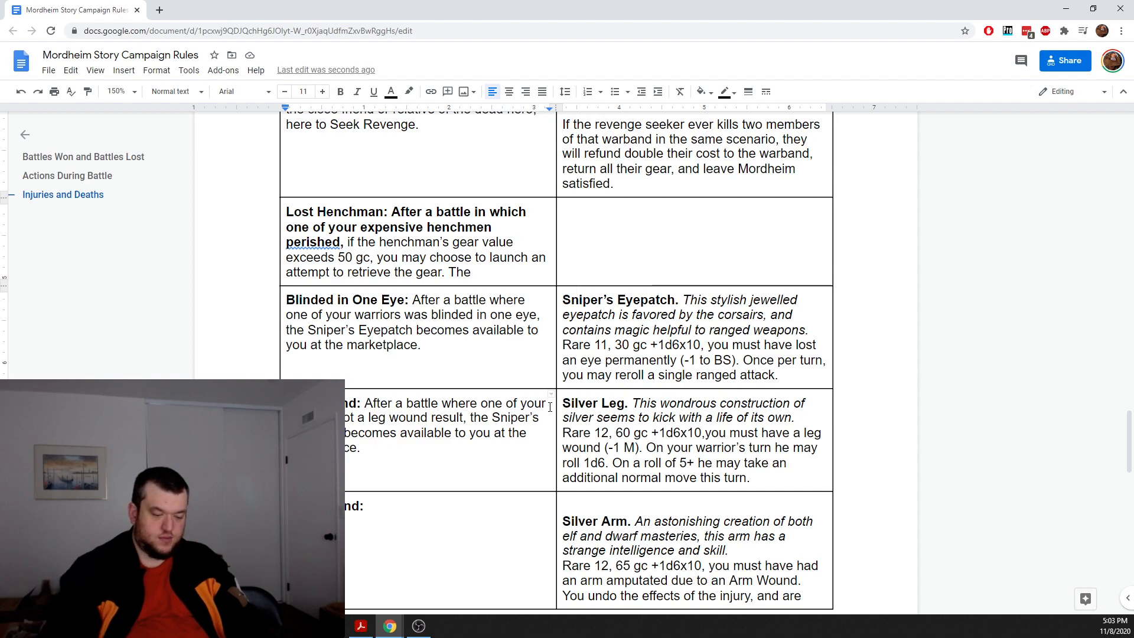
pyautogui.click(550, 406)
pyautogui.write('henchmen or')
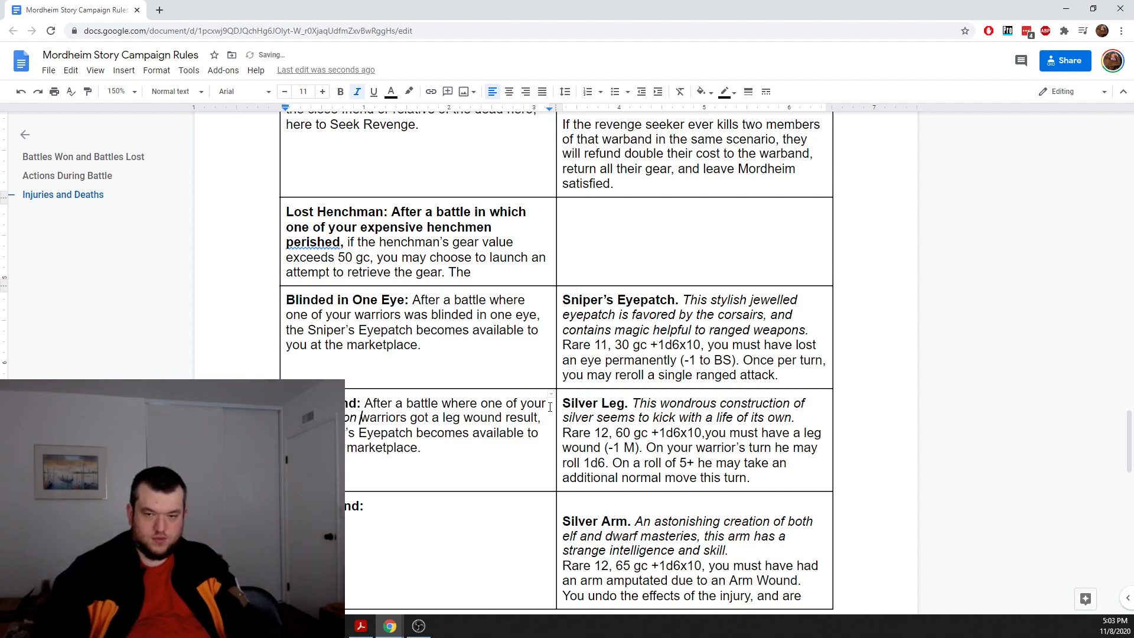
# Step: Replace "Sniper's Eyepatch" with "Silver Leg" in the Leg Wound sentence
pyautogui.moveTo(412, 433); pyautogui.dragTo(345, 432)
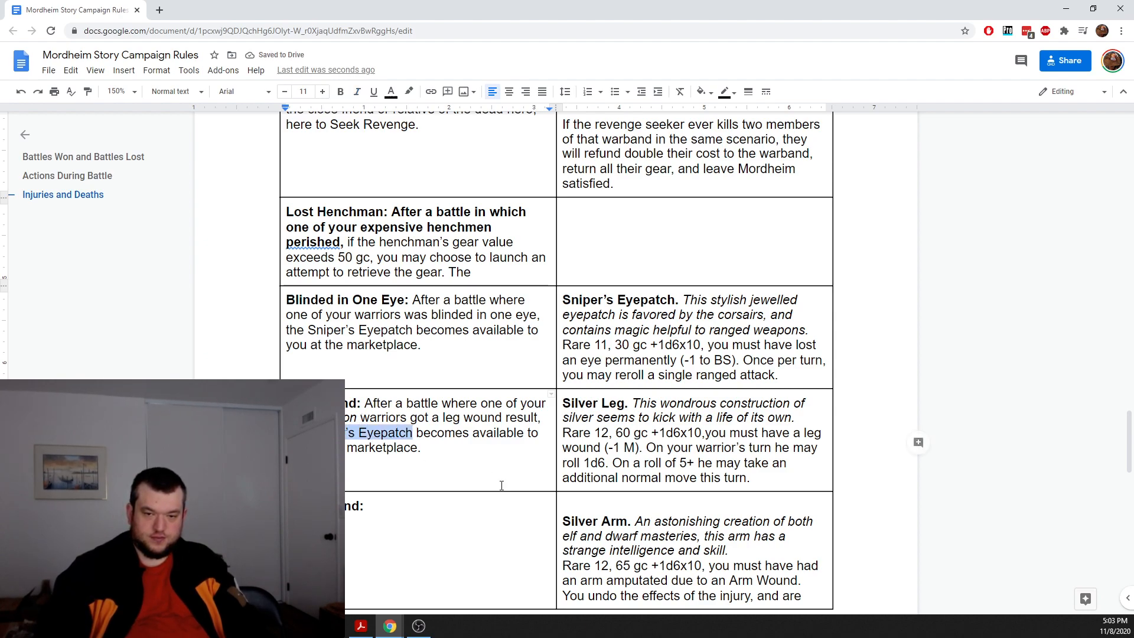
pyautogui.write('Silver')
pyautogui.write(' Leg')
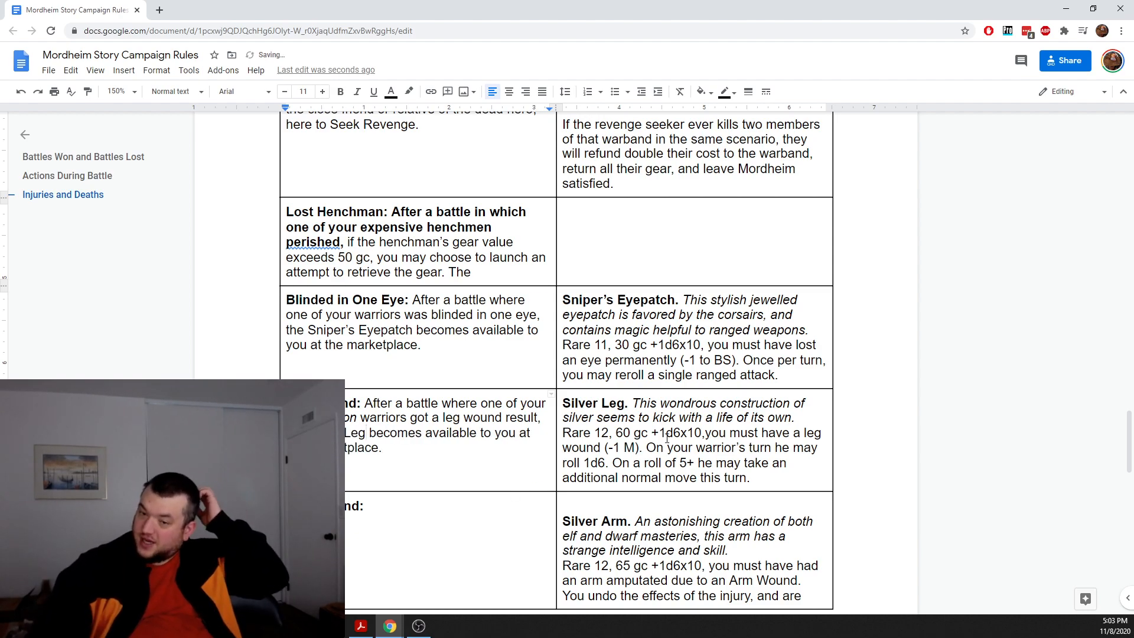
# Step: Review the Silver Leg entry, examining its price, leg wound requirement and the roll for an additional move
pyautogui.click(749, 434)
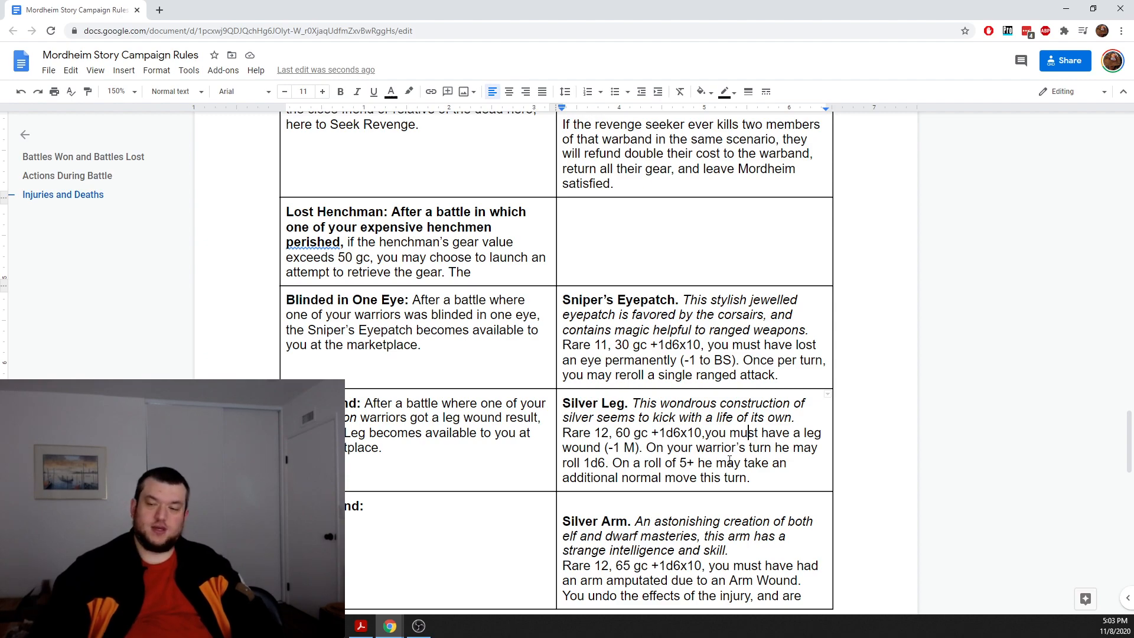
pyautogui.click(470, 447)
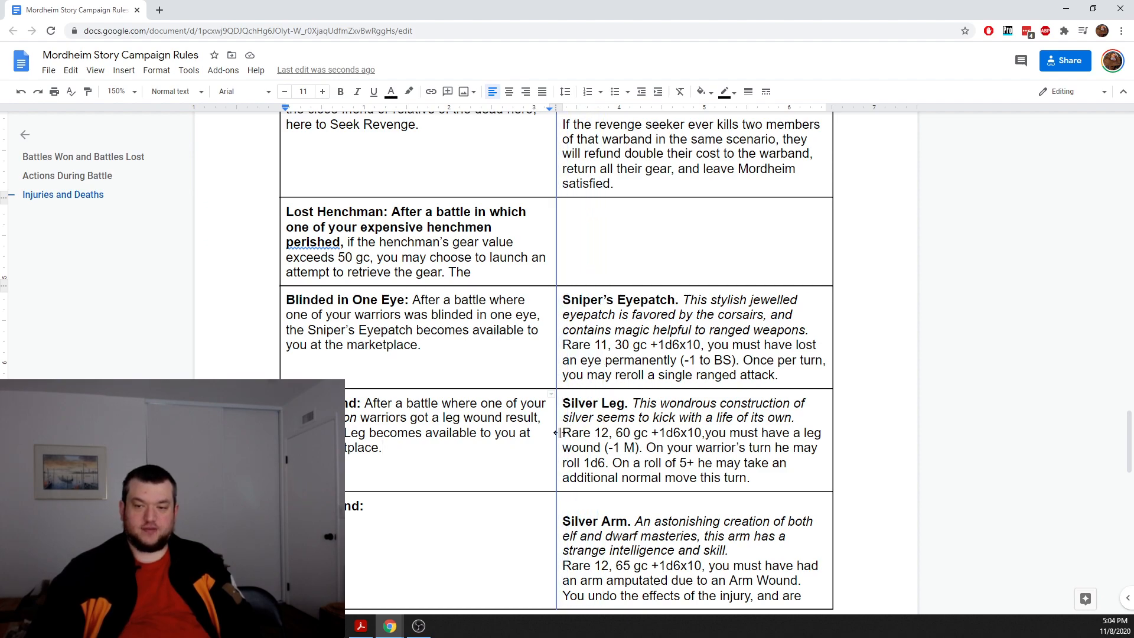
pyautogui.moveTo(558, 433); pyautogui.dragTo(556, 433)
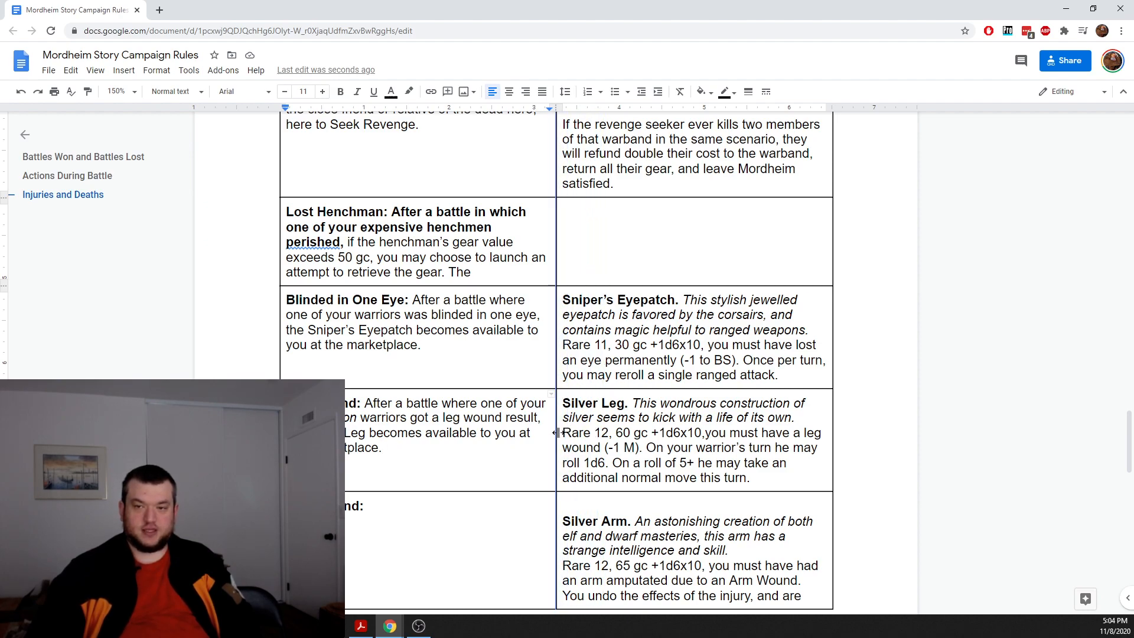
pyautogui.click(557, 433)
pyautogui.click(635, 459)
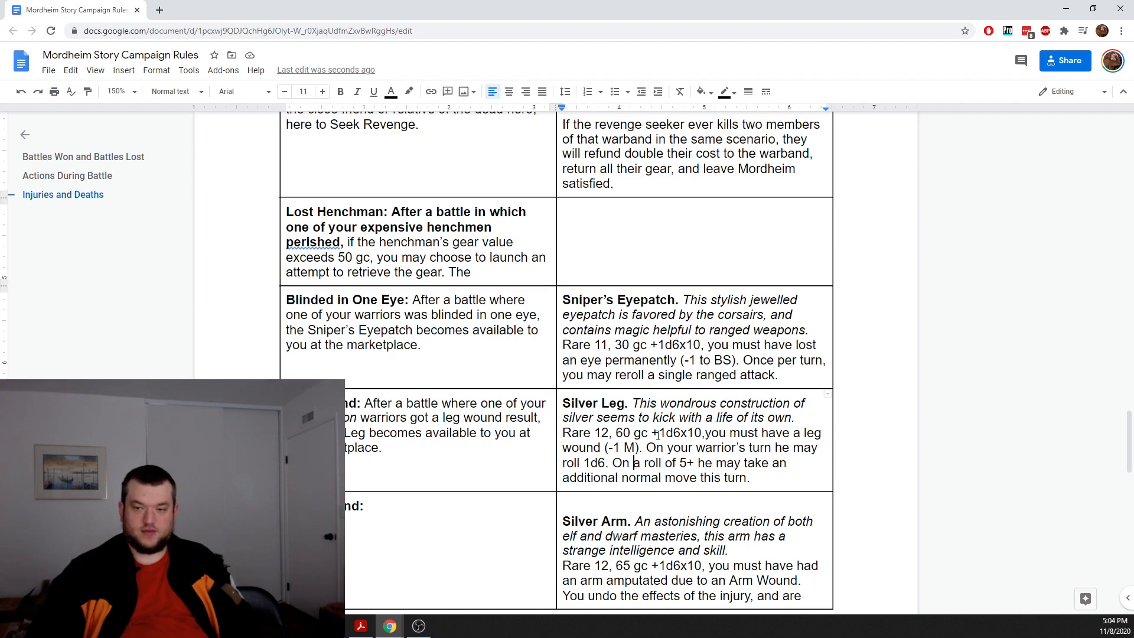
pyautogui.moveTo(621, 433); pyautogui.dragTo(702, 434)
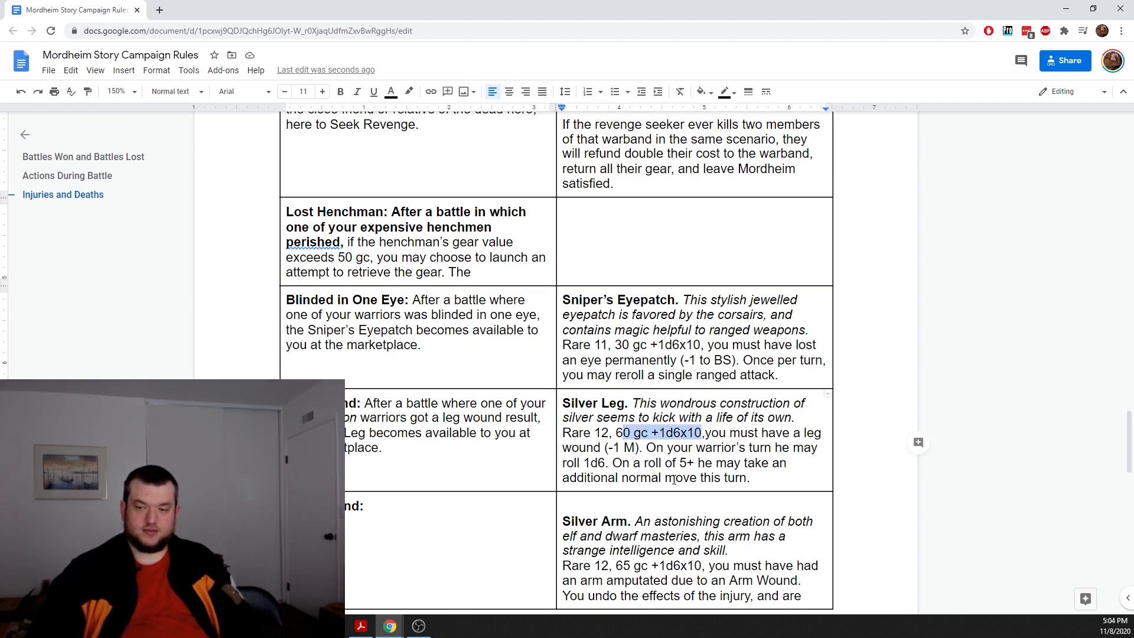
pyautogui.click(750, 477)
pyautogui.moveTo(750, 477); pyautogui.dragTo(648, 460)
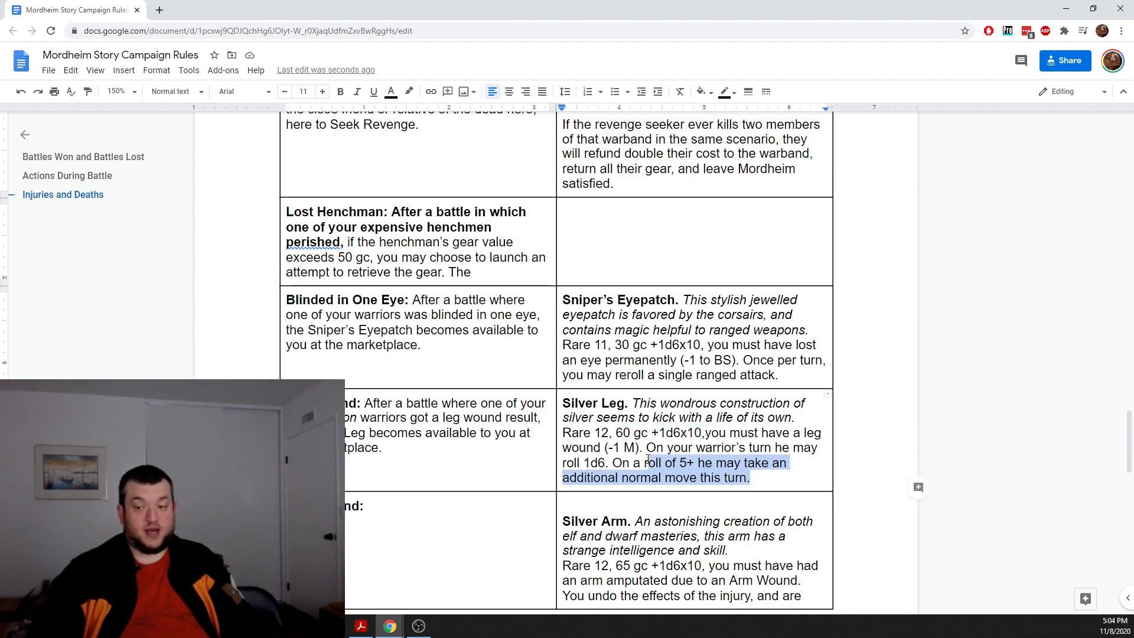
pyautogui.click(630, 462)
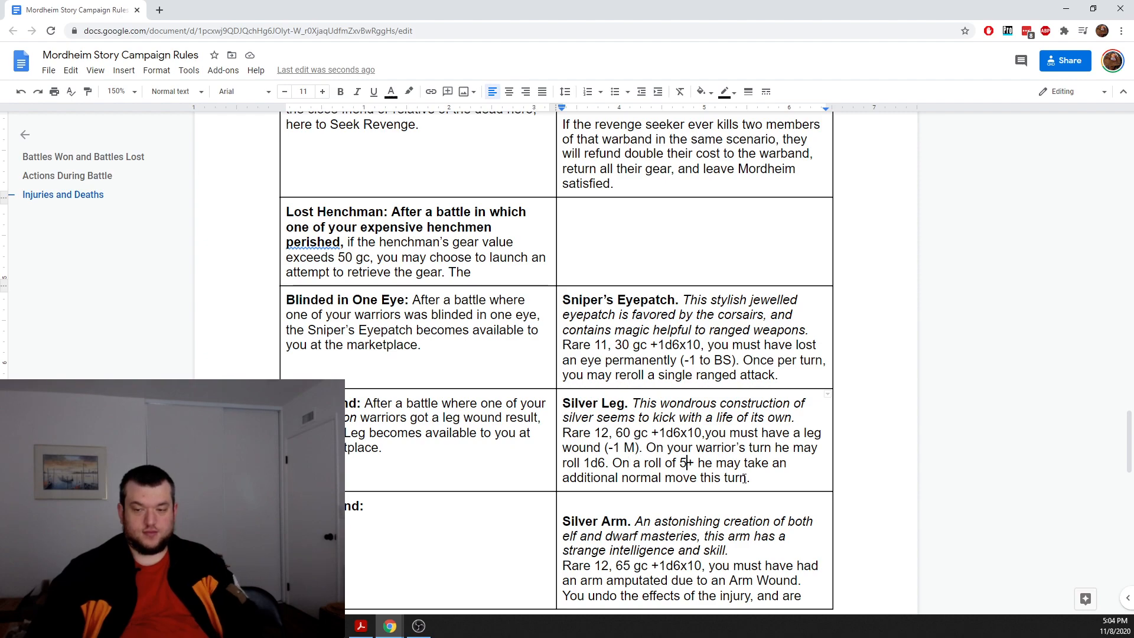
# Step: Change the roll required for the Silver Leg's additional normal move to 4+
pyautogui.press('BackSpace')
pyautogui.write('4')
pyautogui.click(702, 477)
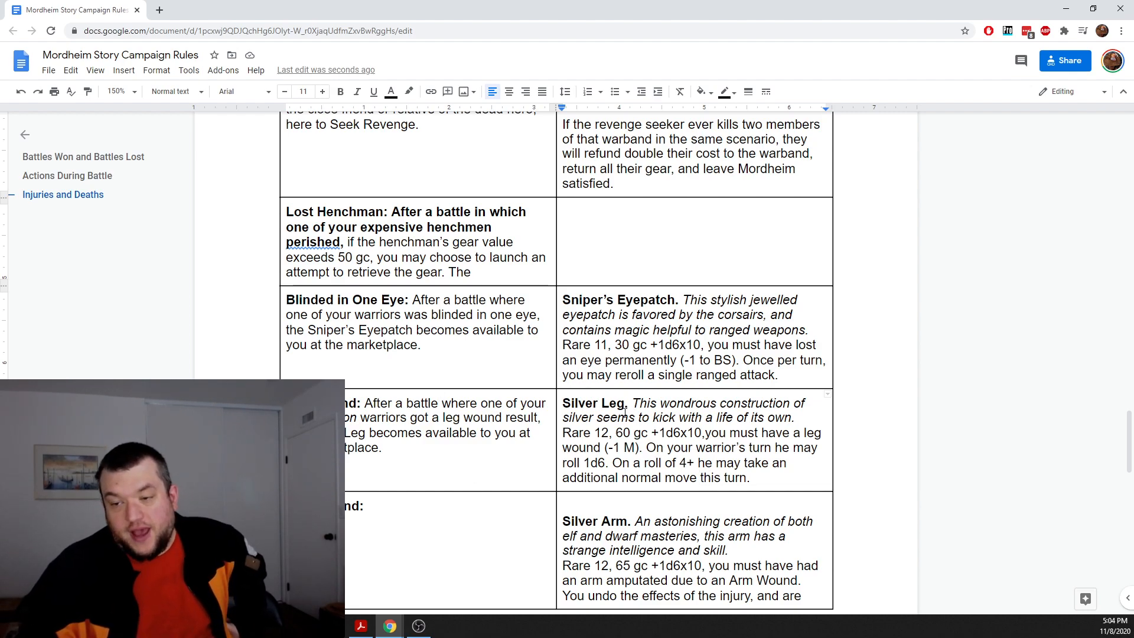
pyautogui.moveTo(625, 403); pyautogui.dragTo(555, 402)
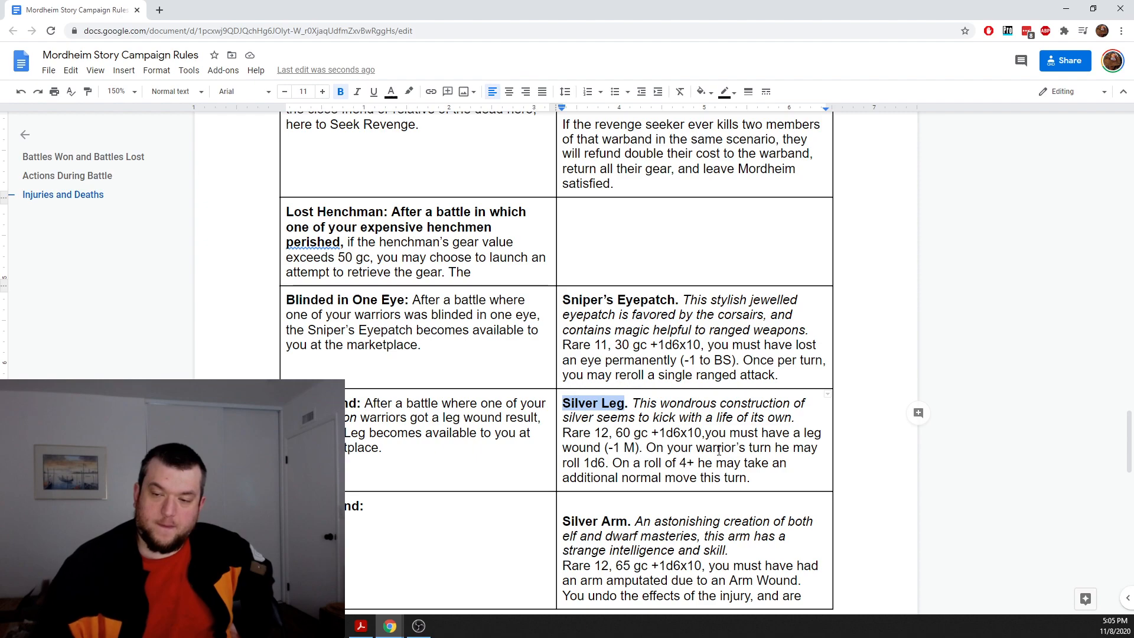
pyautogui.click(693, 479)
# Step: Remove the blank line above the Silver Arm entry in the Arm Wound row
pyautogui.scroll(-4, 685, 475)
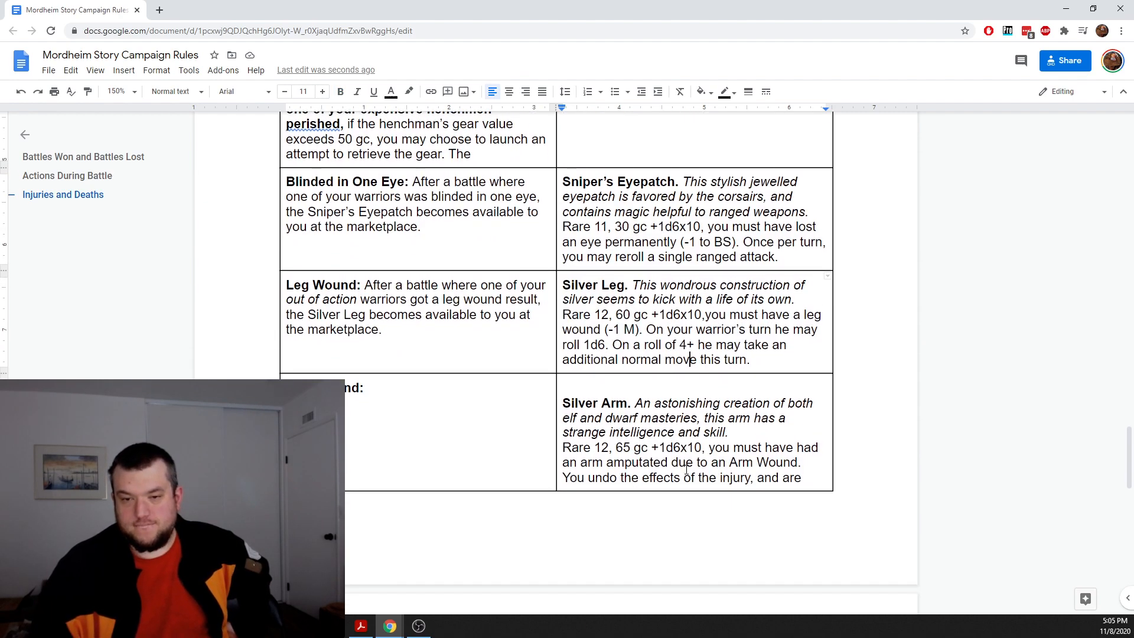
pyautogui.click(587, 269)
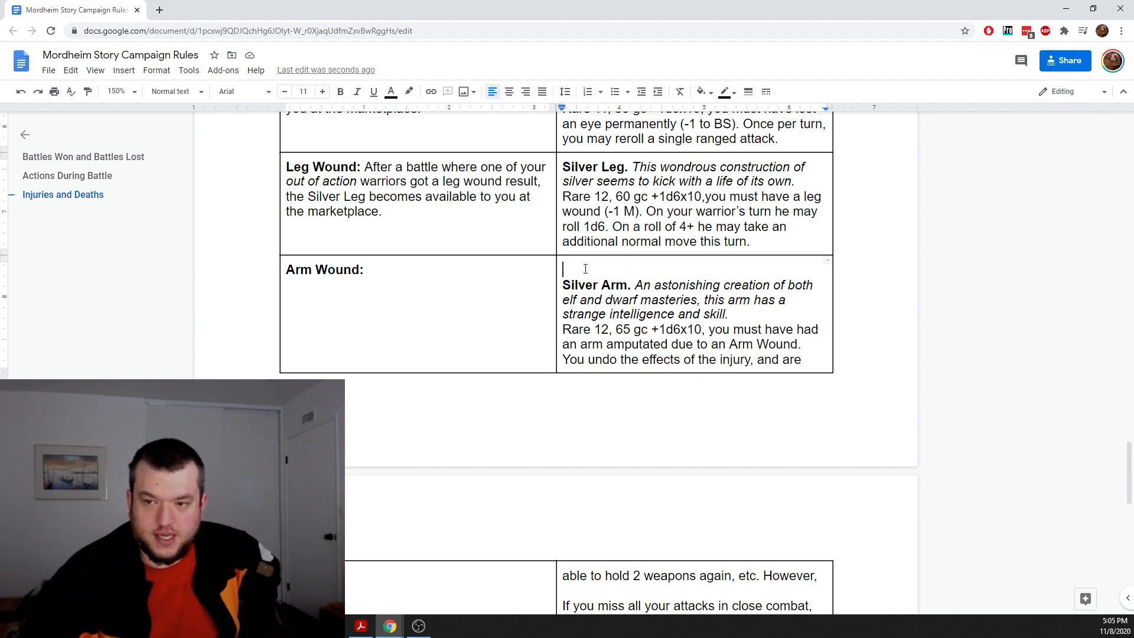
pyautogui.press('Delete')
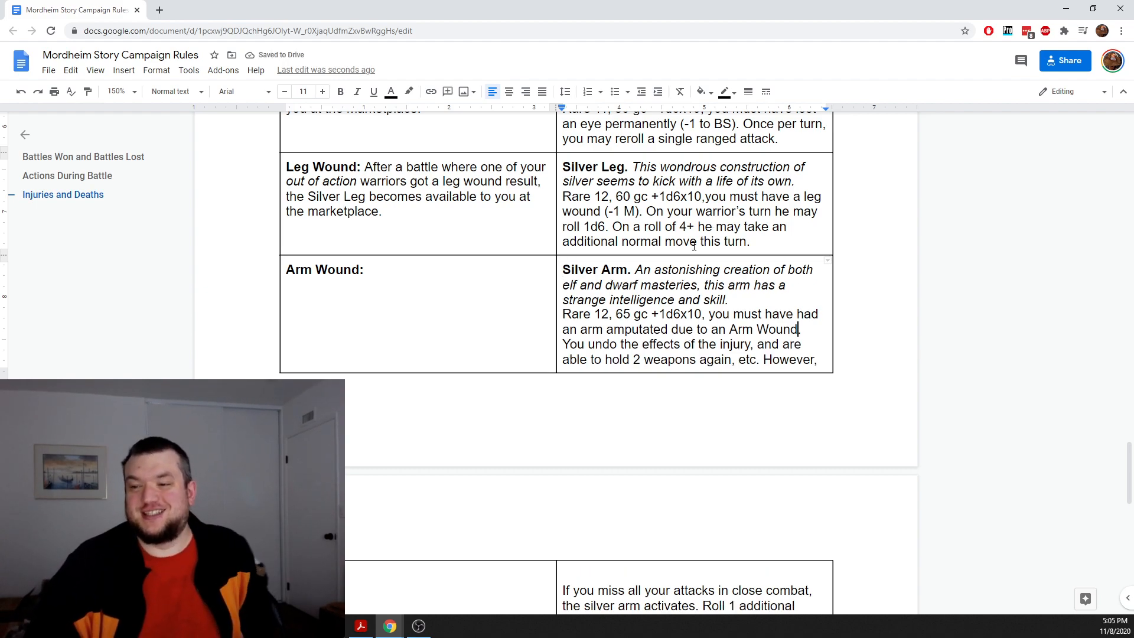
# Step: Copy the sentence following "Leg Wound:" and paste it after "Arm Wound:" in the row below
pyautogui.click(403, 272)
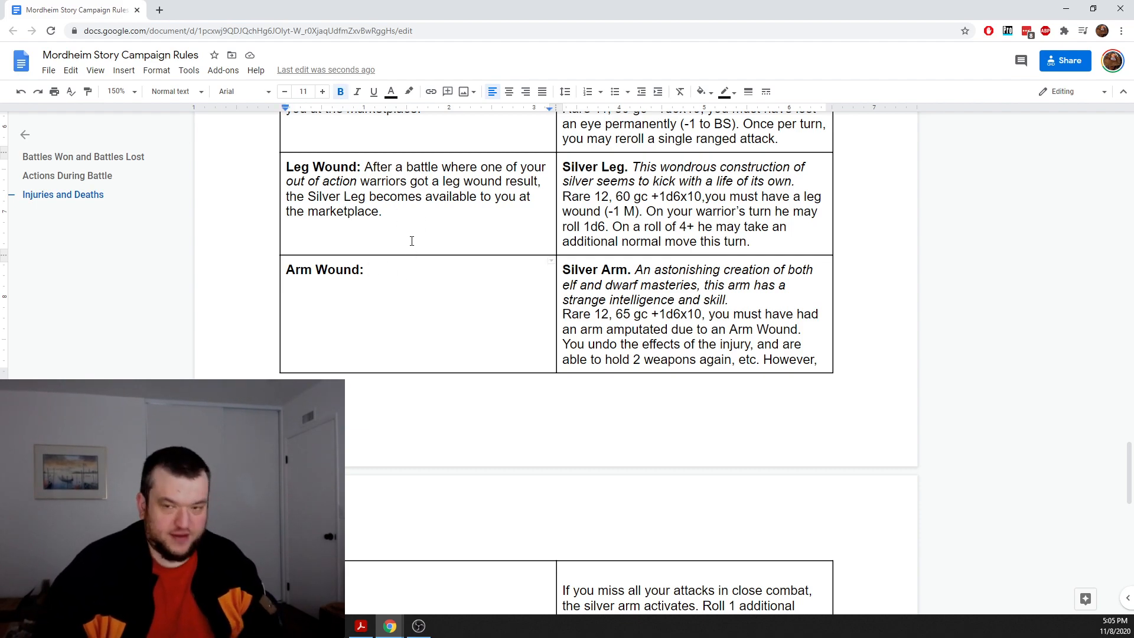
pyautogui.moveTo(364, 168); pyautogui.dragTo(386, 208)
pyautogui.hotkey('ctrl', 'c')
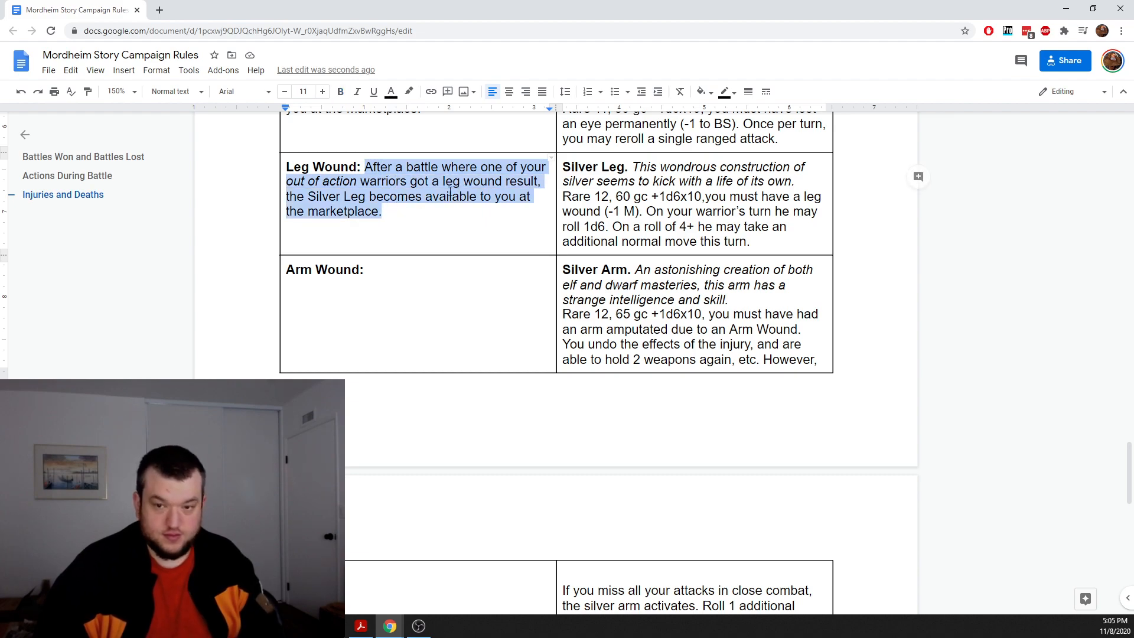
pyautogui.click(421, 265)
pyautogui.hotkey('ctrl', 'v')
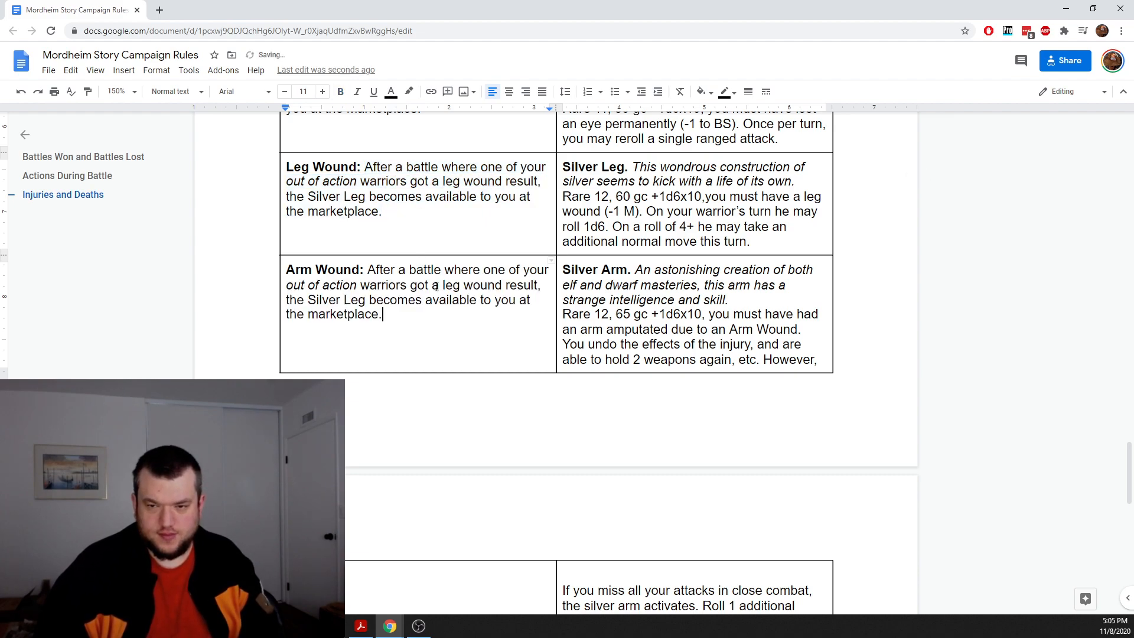
# Step: In the Arm Wound sentence, replace "leg wound" with "arm wound" and "Silver Leg" with "Silver Arm"
pyautogui.doubleClick(446, 285)
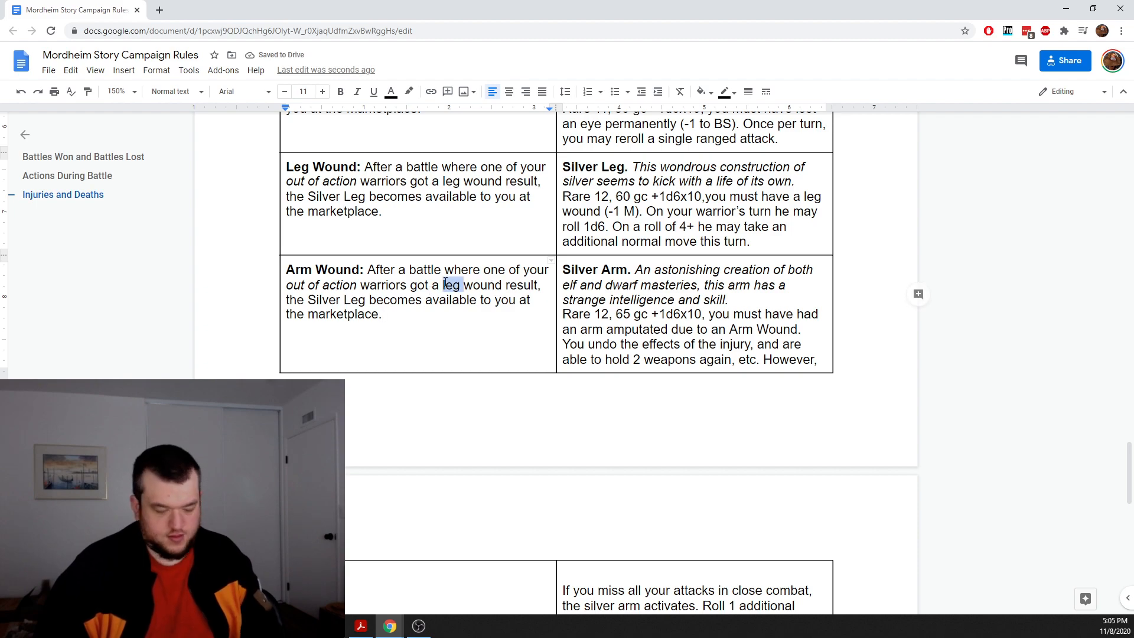
pyautogui.write('arm')
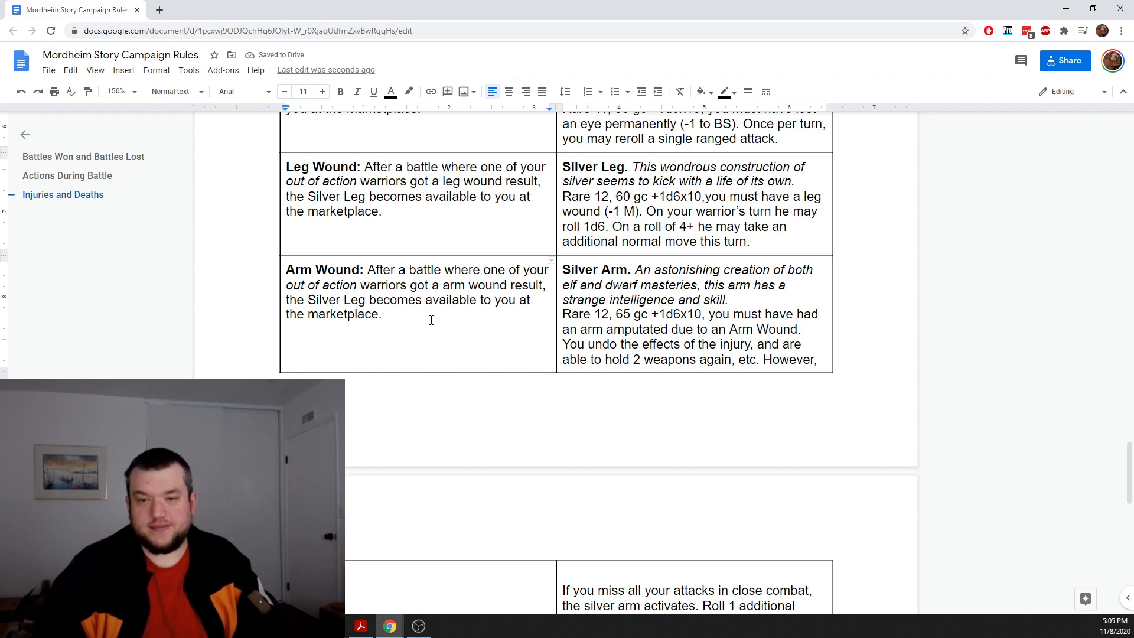
pyautogui.doubleClick(359, 302)
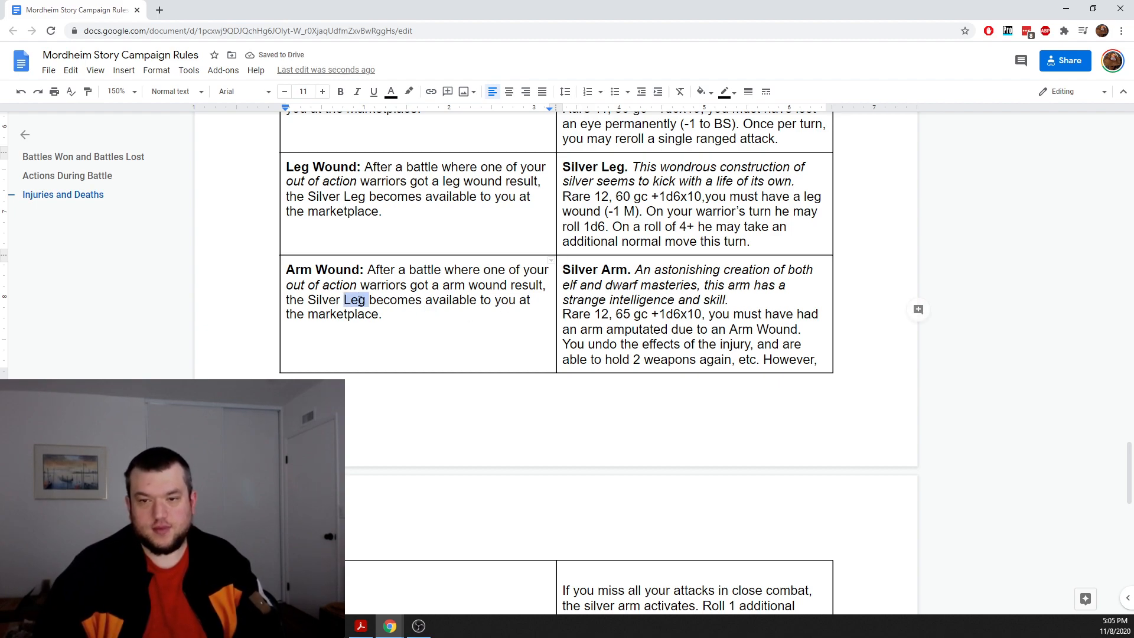
pyautogui.write('Arm')
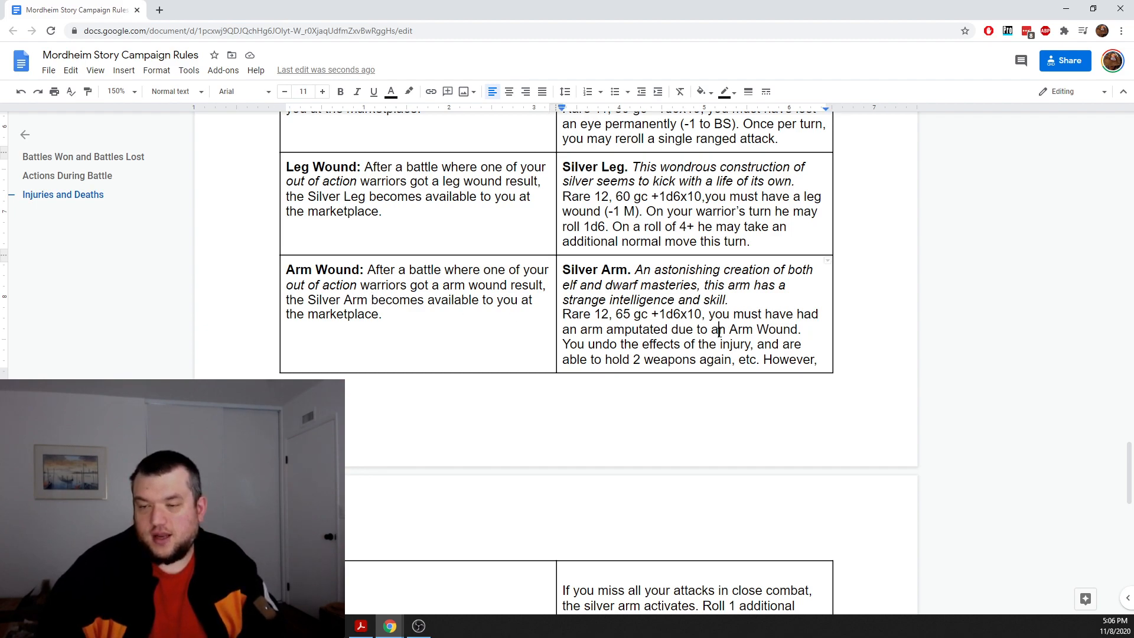
# Step: Break the Silver Arm paragraph before "However," so that word starts its own line
pyautogui.scroll(-1, 719, 333)
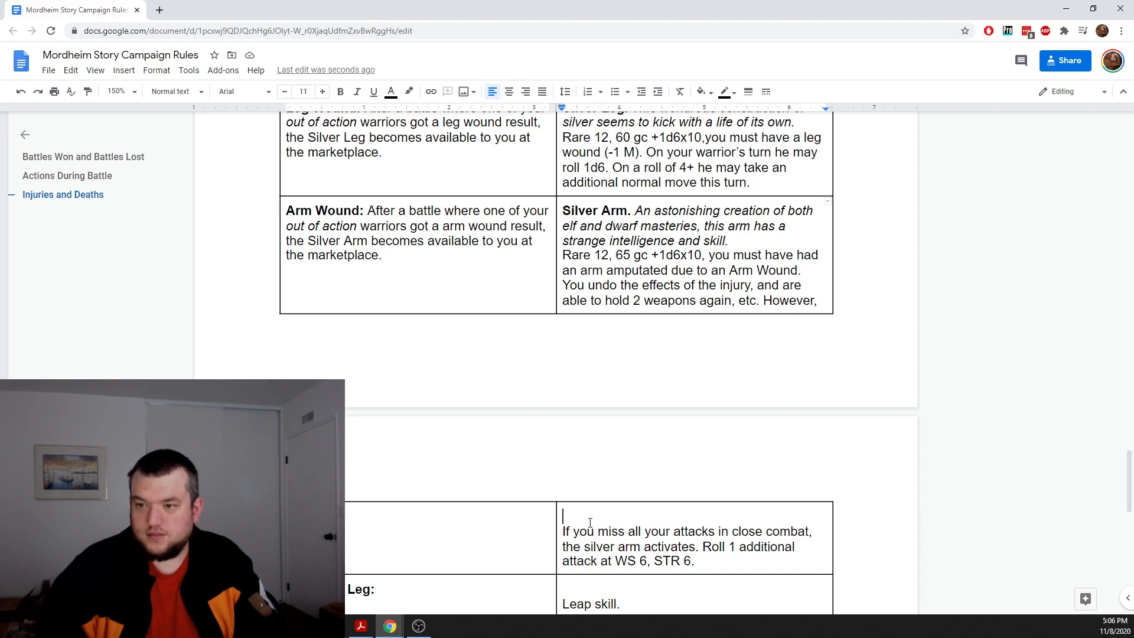
pyautogui.press('Left')
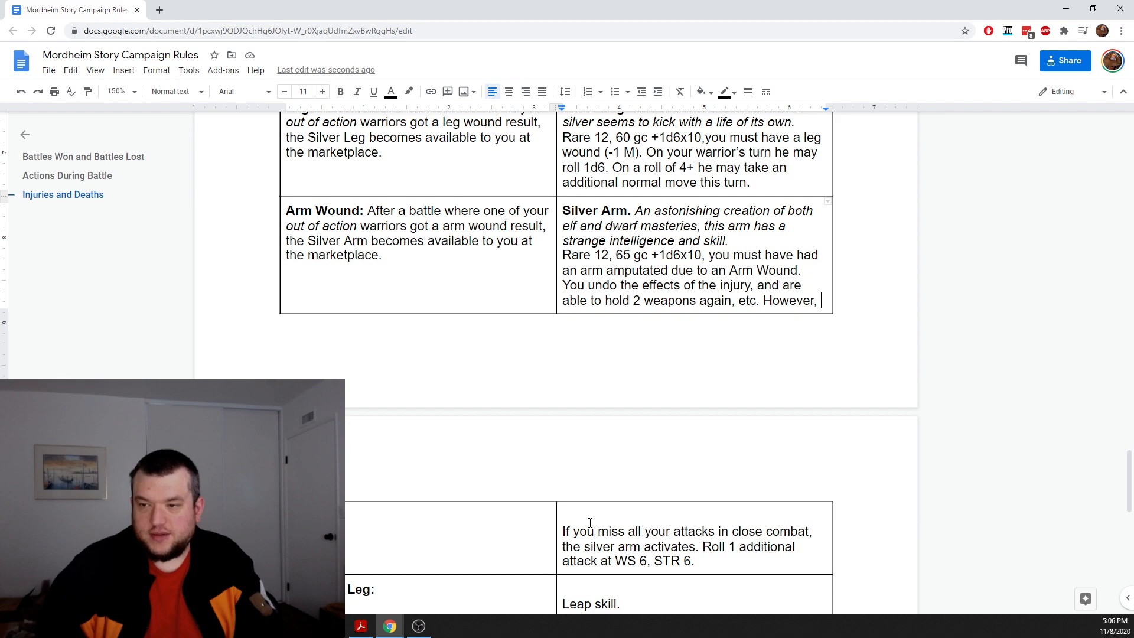
pyautogui.press('Up')
pyautogui.press('Down')
pyautogui.press('Right')
pyautogui.press('Right')
pyautogui.press('Right')
pyautogui.press('Right')
pyautogui.press('Right')
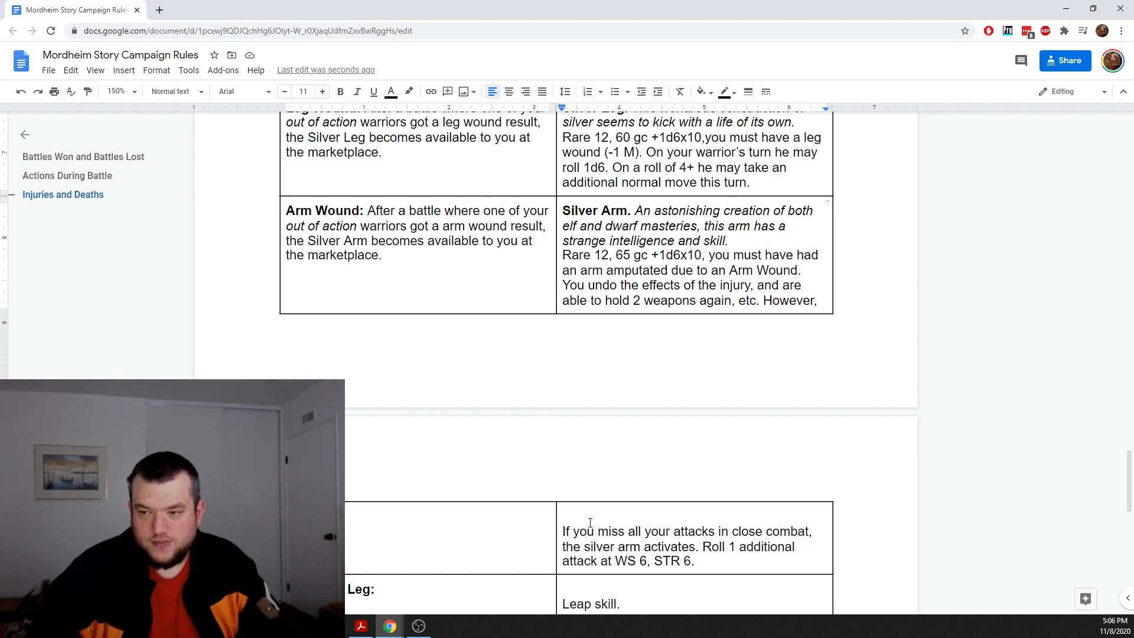
pyautogui.press('Return')
pyautogui.press('Down')
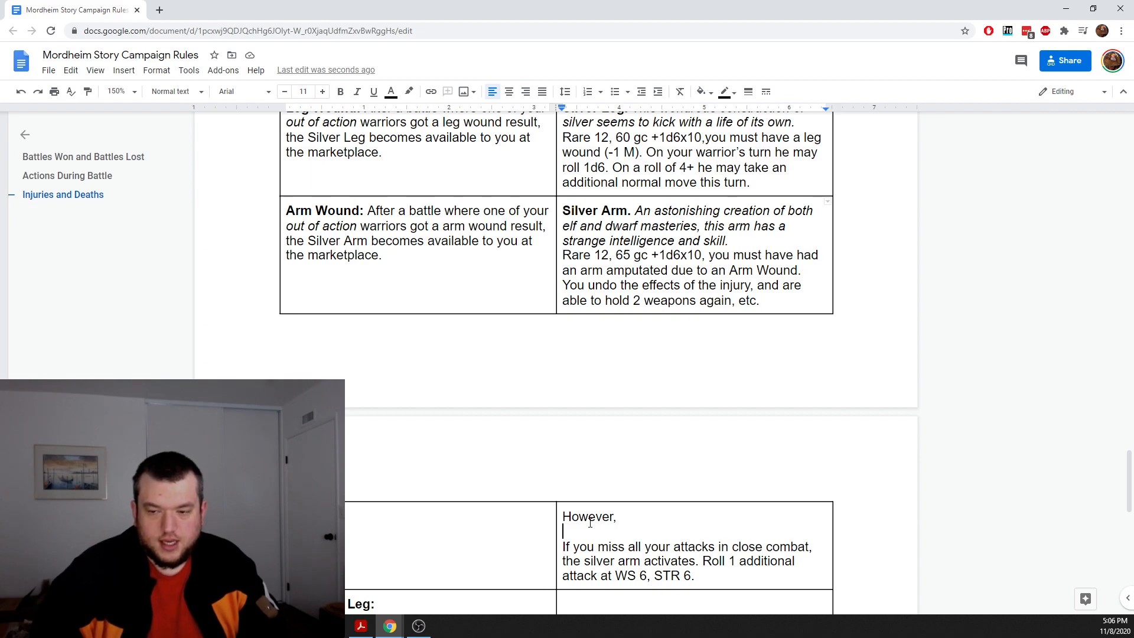
# Step: Join the "If you miss all your attacks" line onto "However," and make its "if" lowercase
pyautogui.write('V')
pyautogui.press('BackSpace')
pyautogui.press('BackSpace')
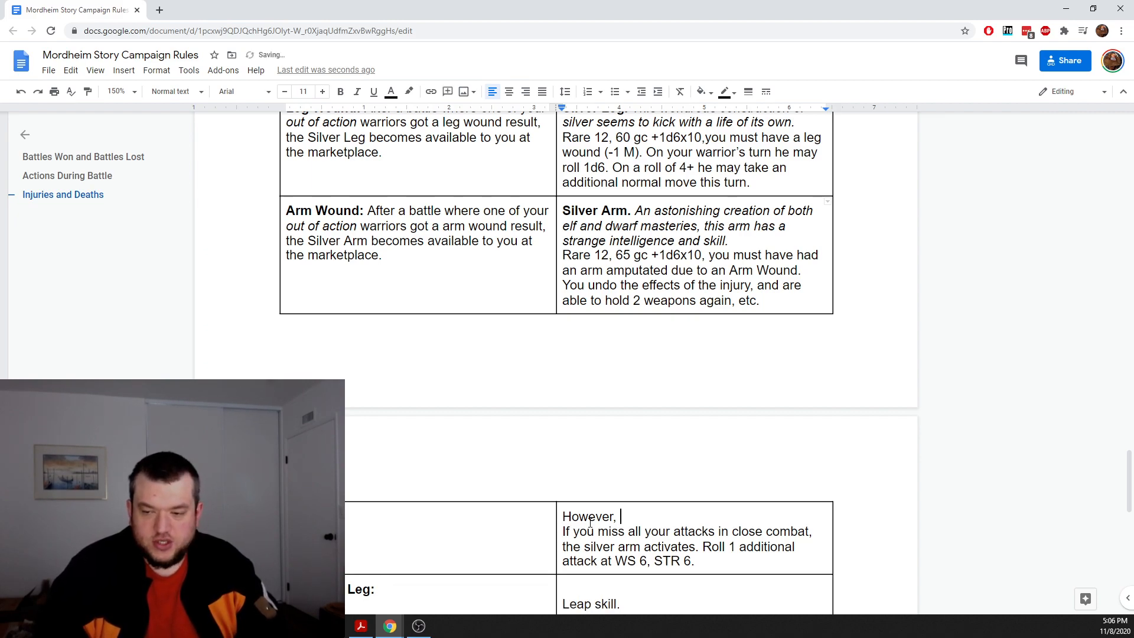
pyautogui.press('Delete')
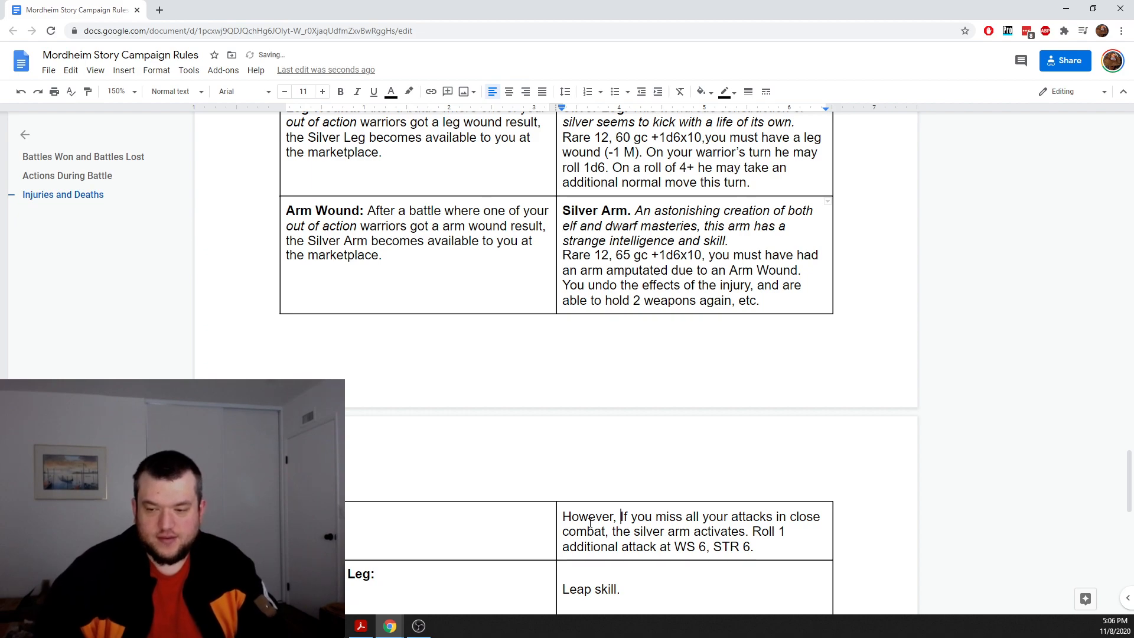
pyautogui.press('Delete')
pyautogui.write('i')
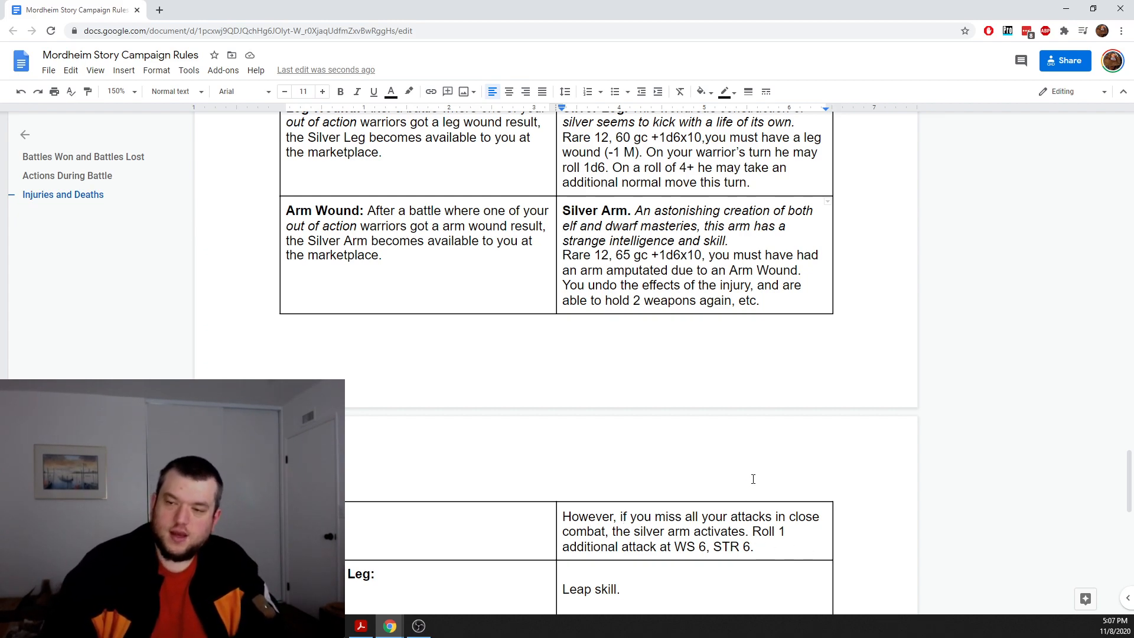
# Step: Change "Roll 1" to "Roll 1d6" in the Silver Arm activation rule
pyautogui.press('Up')
pyautogui.press('Down')
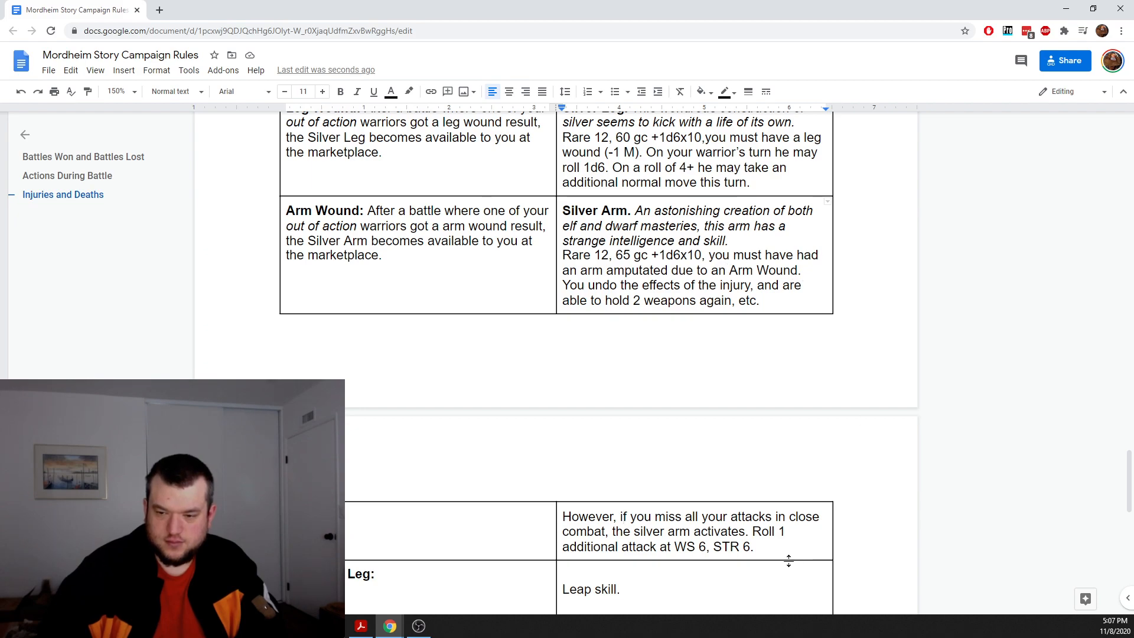
pyautogui.click(758, 547)
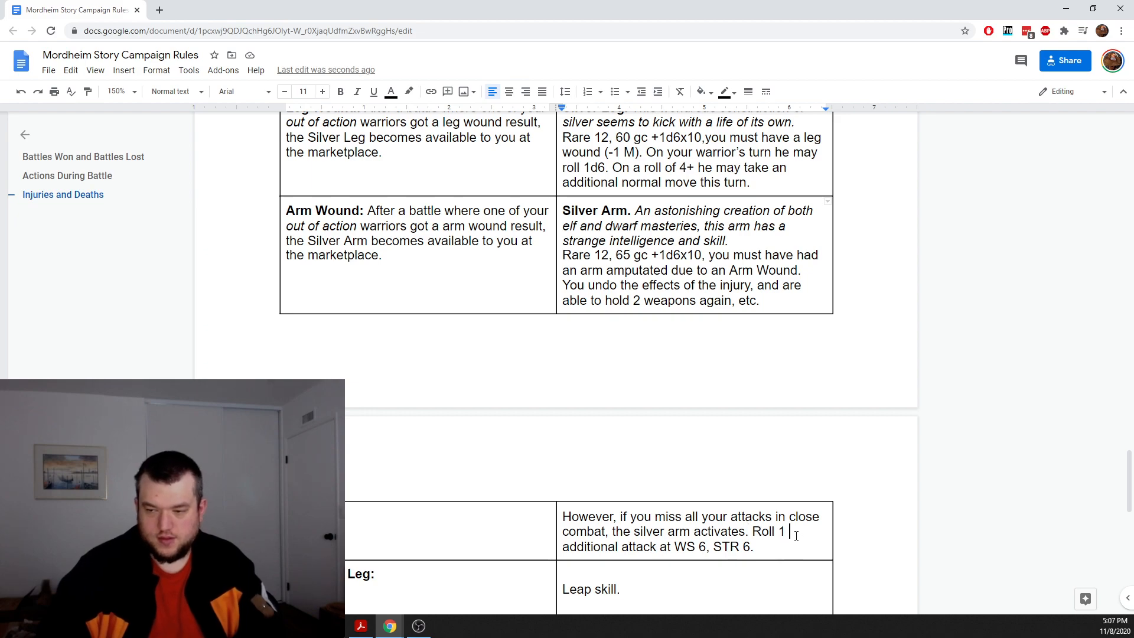
pyautogui.press('BackSpace')
pyautogui.write('d6')
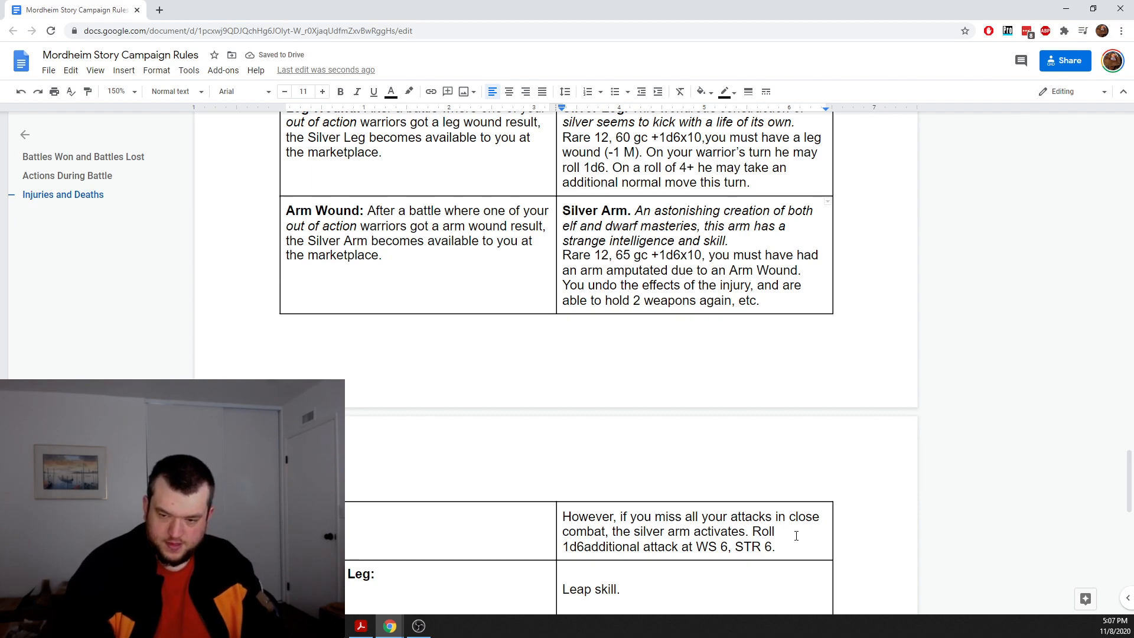
# Step: Insert ". On a 1-3, make an" between "Roll 1d6" and "additional attack" in the Silver Arm rule
pyautogui.write('.')
pyautogui.press('Return')
pyautogui.write('On a ')
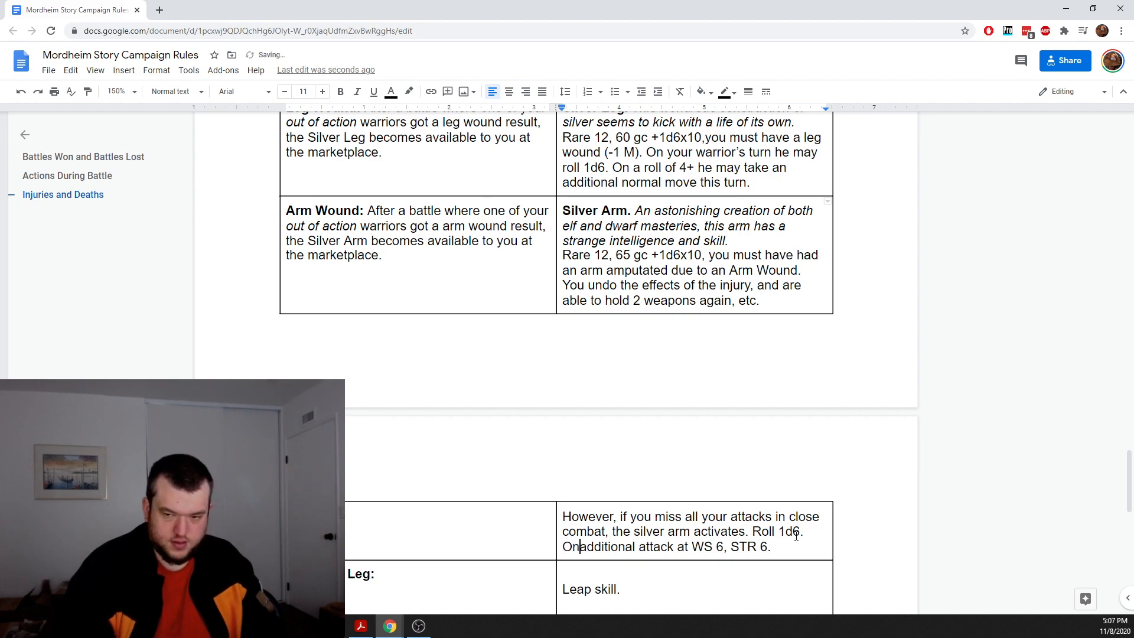
pyautogui.write('1-3')
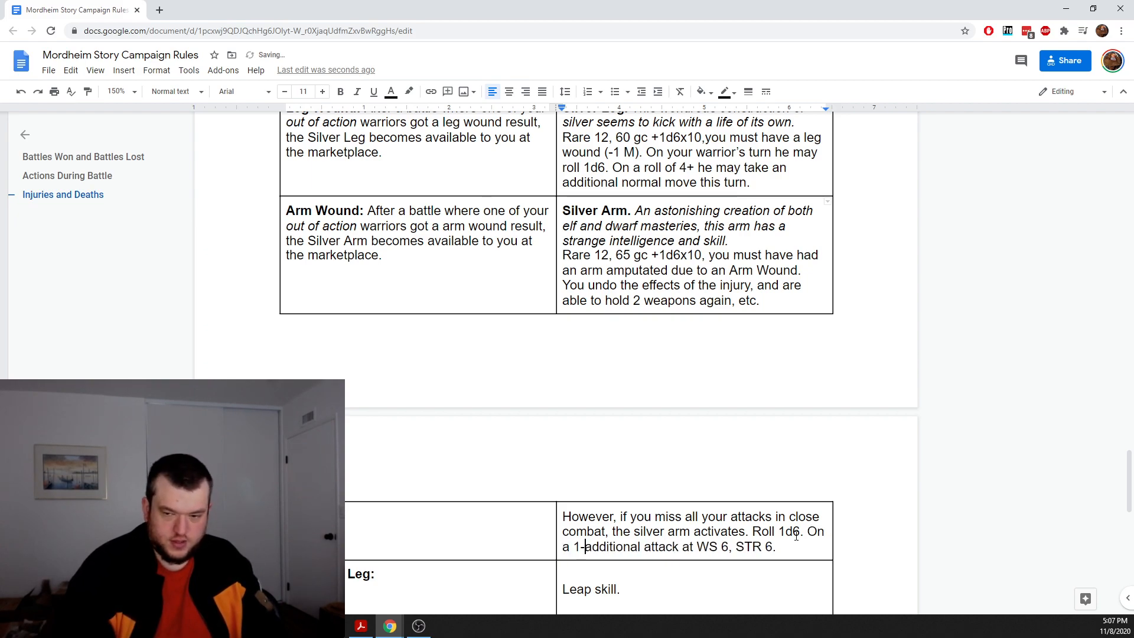
pyautogui.write(', ')
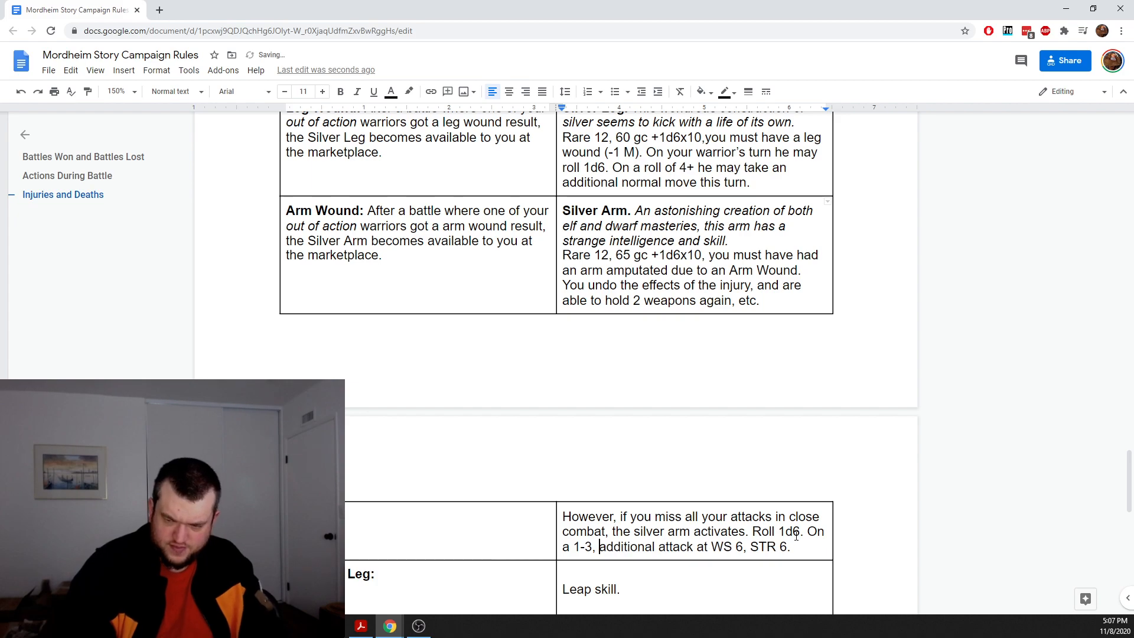
pyautogui.write('it')
pyautogui.press('BackSpace')
pyautogui.press('BackSpace')
pyautogui.press('BackSpace')
pyautogui.write('ma')
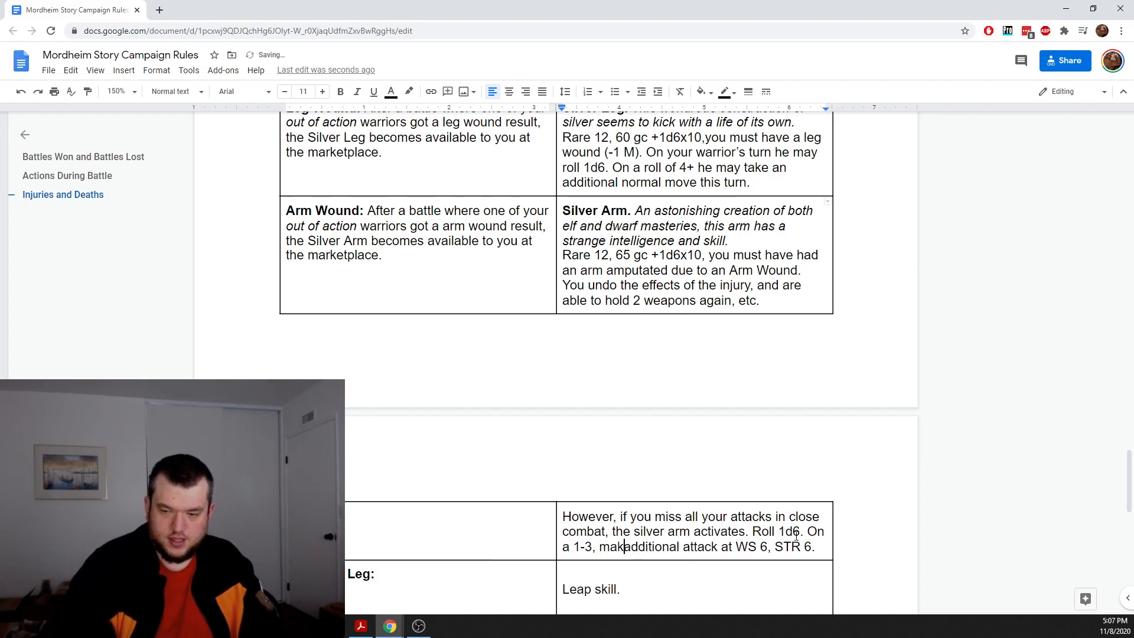
pyautogui.write('ke an')
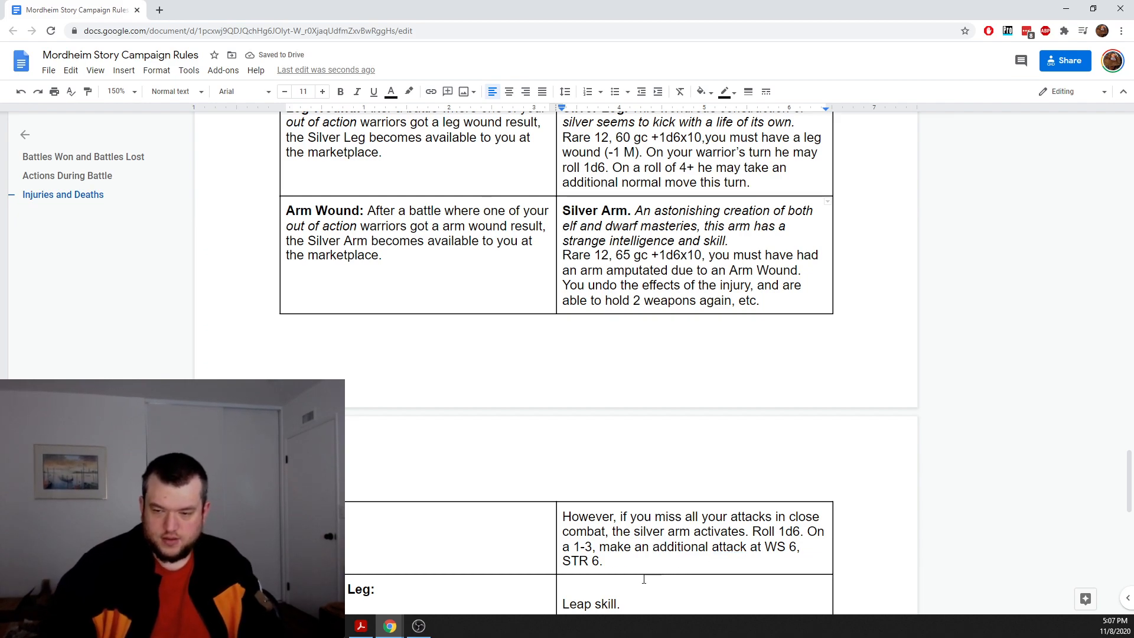
pyautogui.click(638, 559)
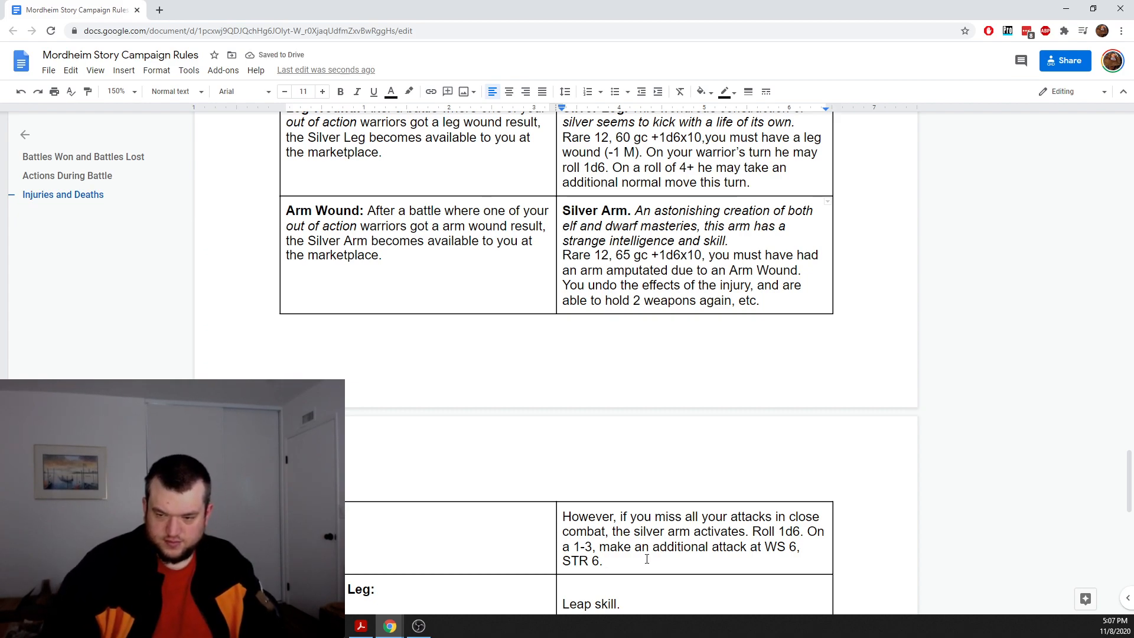
# Step: Add "against your opponent." to the Silver Arm's 1-3 result, placed directly after "make an additional attack"
pyautogui.press('BackSpace')
pyautogui.press('BackSpace')
pyautogui.write('against your opponent.')
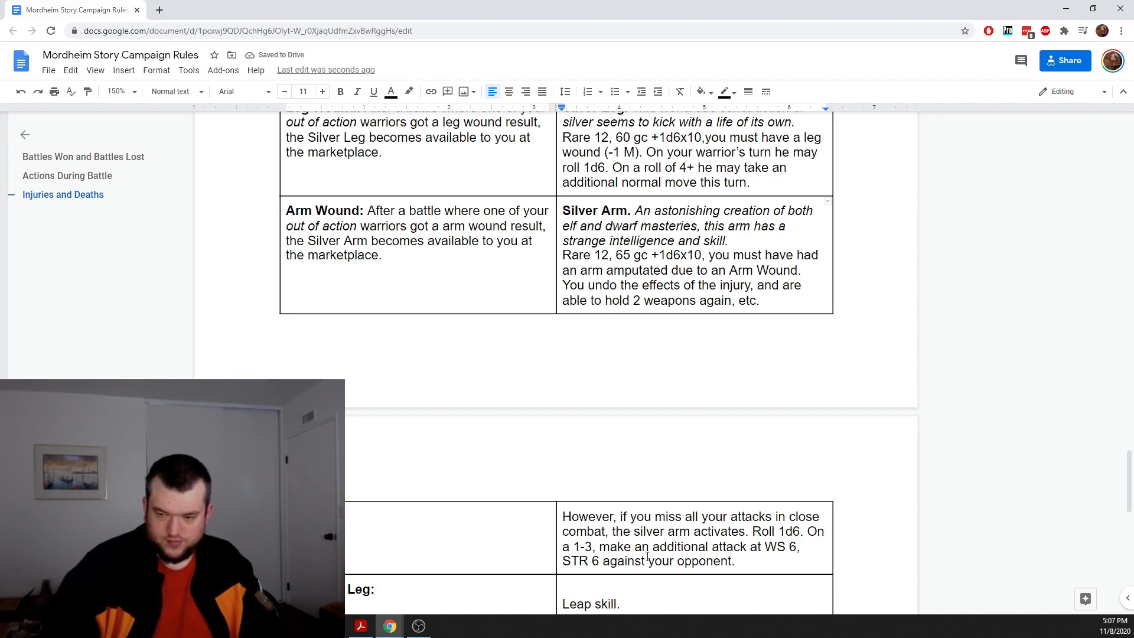
pyautogui.moveTo(741, 561); pyautogui.dragTo(611, 567)
pyautogui.moveTo(706, 561); pyautogui.dragTo(748, 547)
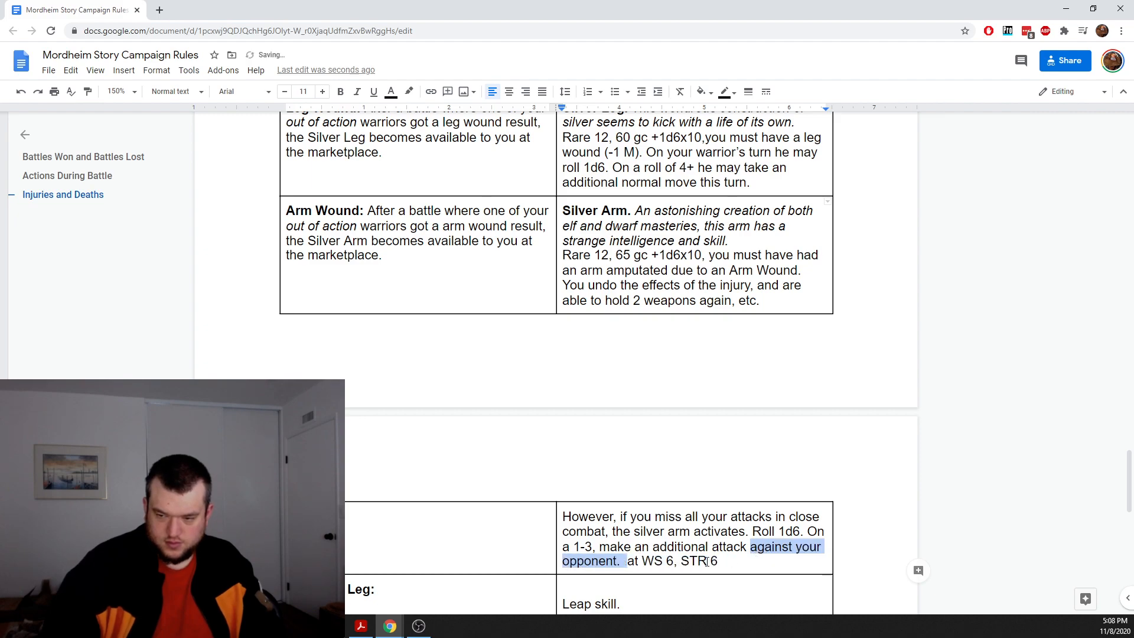
pyautogui.click(630, 562)
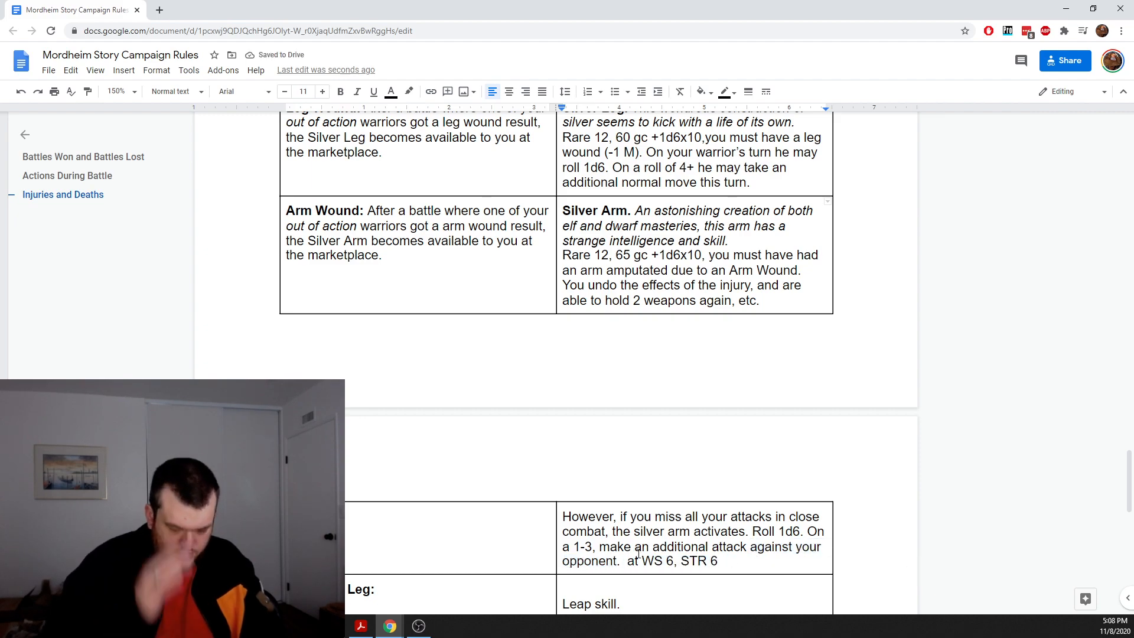
# Step: Continue the Silver Arm rule with "On a 4-6, make the attack against yourself." ahead of the WS 6, STR 6 text
pyautogui.press('BackSpace')
pyautogui.write('Th')
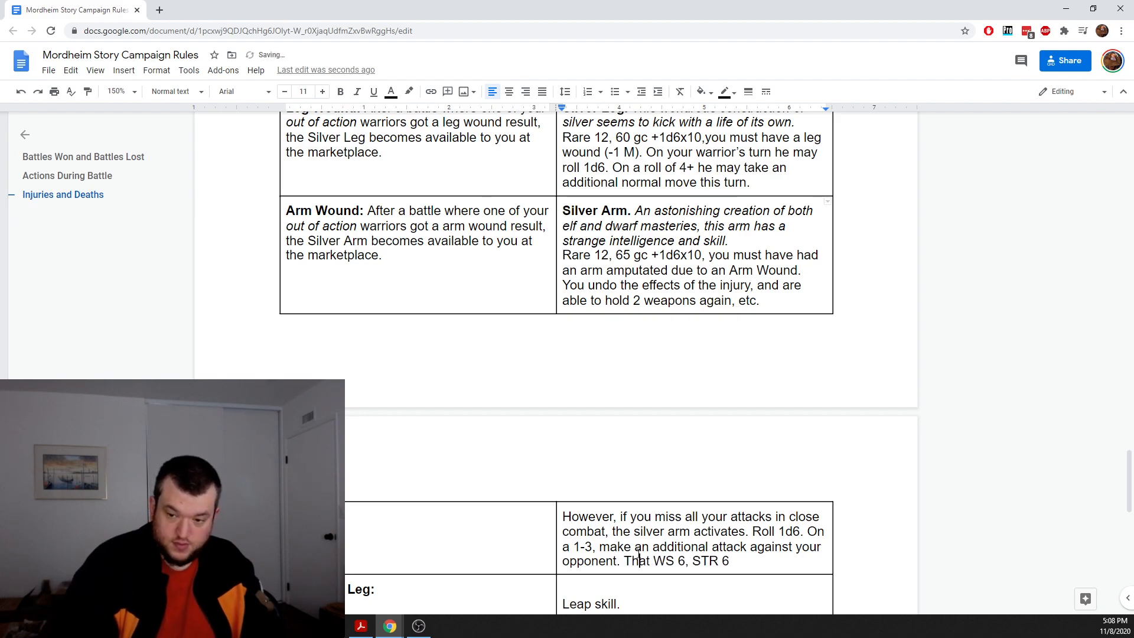
pyautogui.press('BackSpace')
pyautogui.press('BackSpace')
pyautogui.write('On ')
pyautogui.write('a 4')
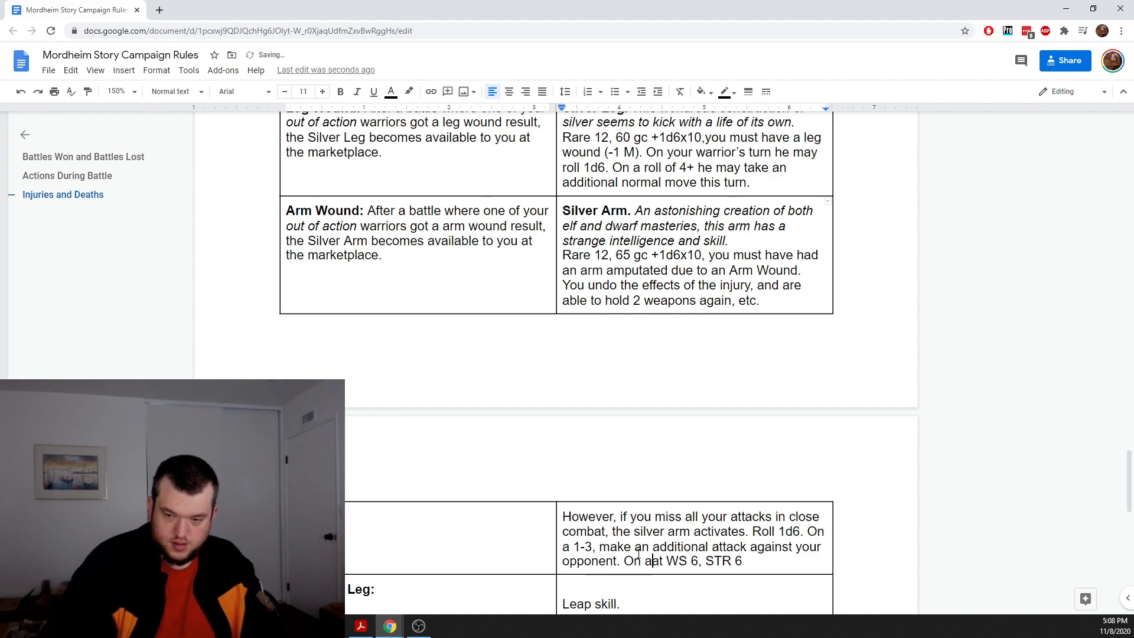
pyautogui.write('-6, ')
pyautogui.write('make ')
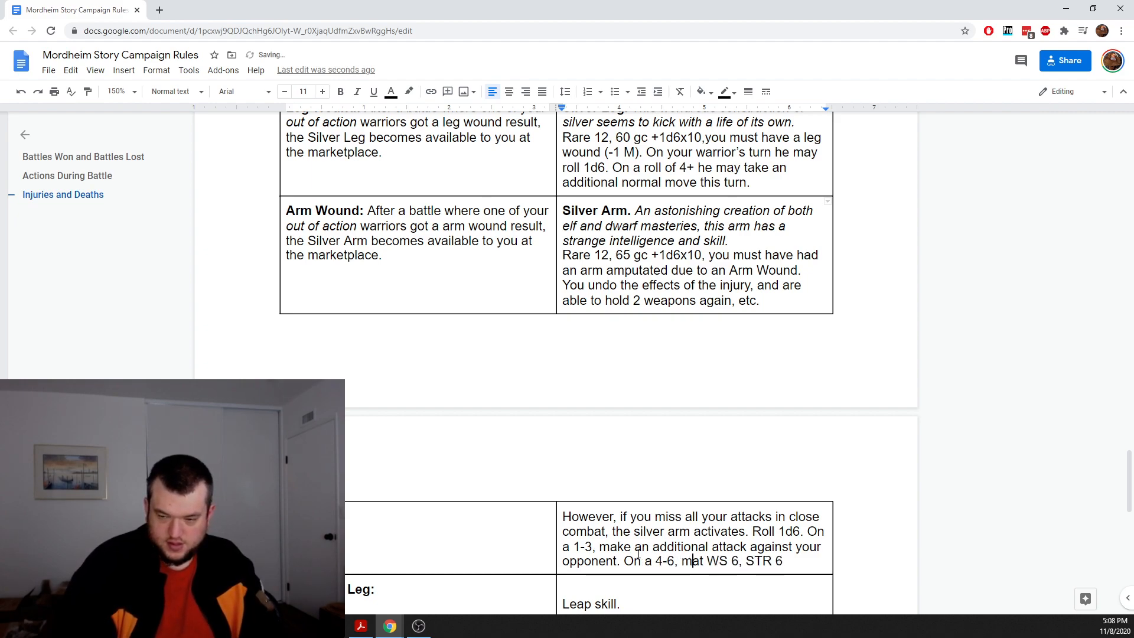
pyautogui.write('the attack a')
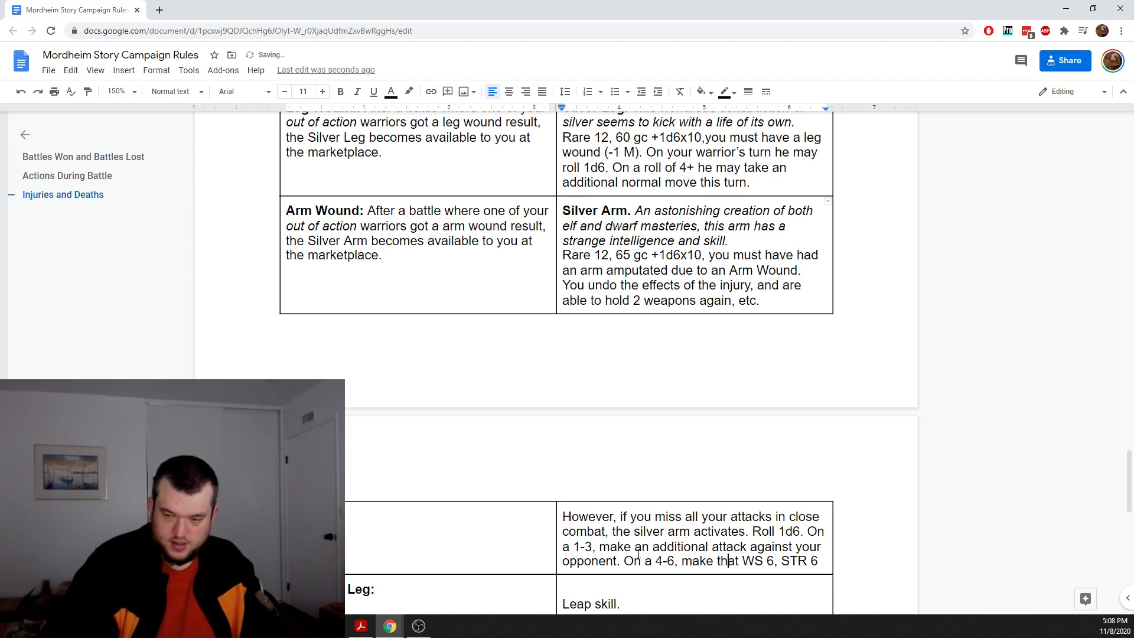
pyautogui.write('gainst yourself. ')
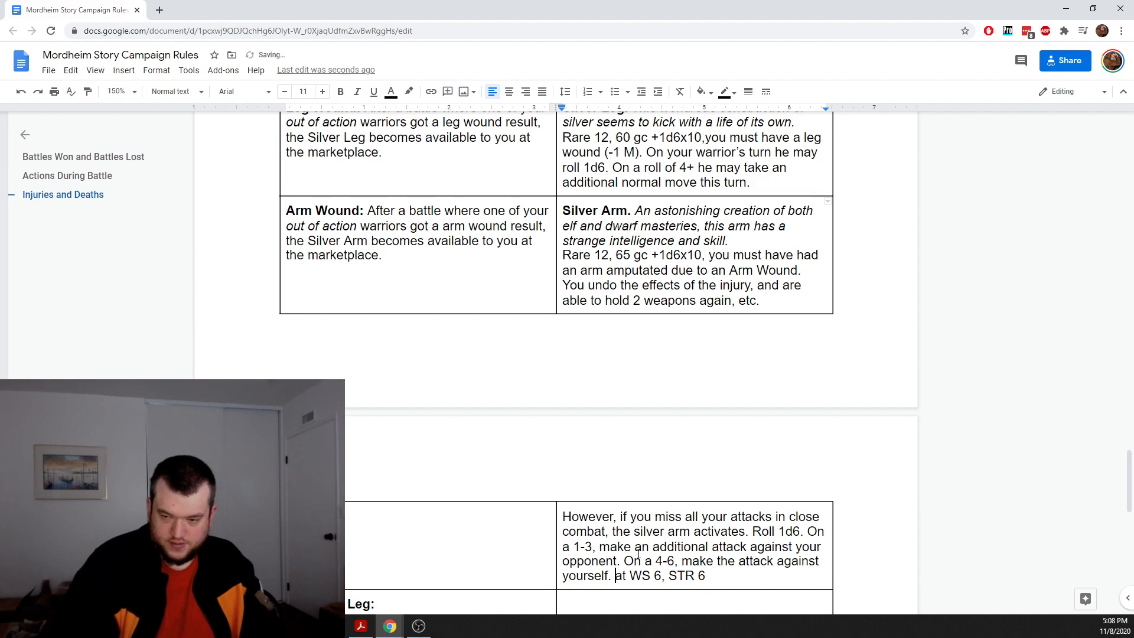
# Step: Turn the remaining stats into the closing sentence "These are resolved at WS 6, STR 6."
pyautogui.write('These are reso')
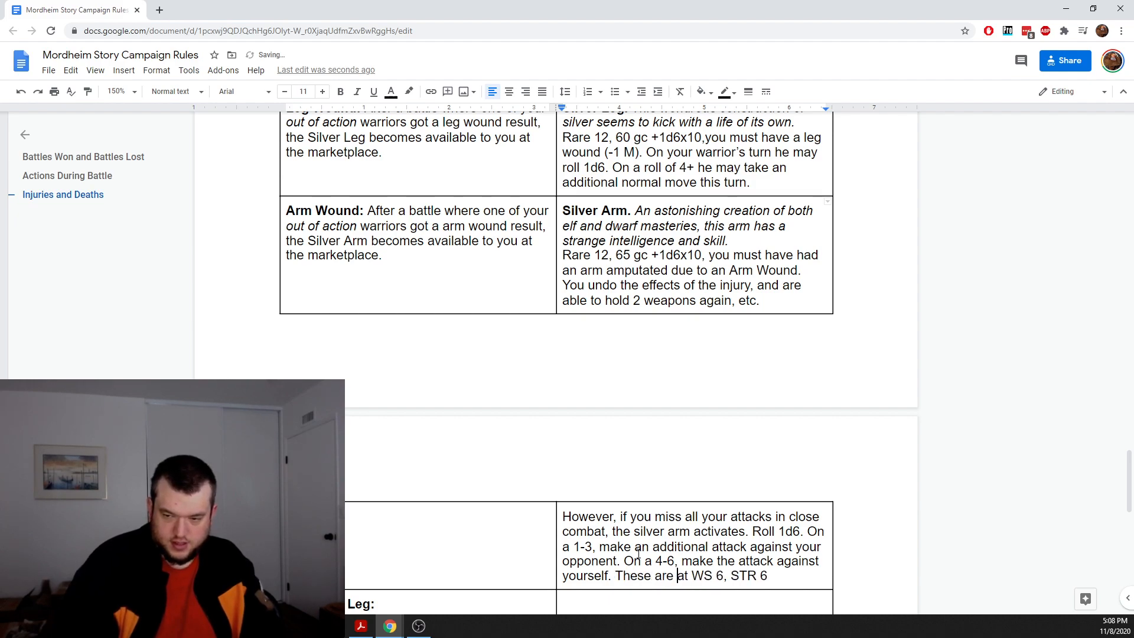
pyautogui.write('lved')
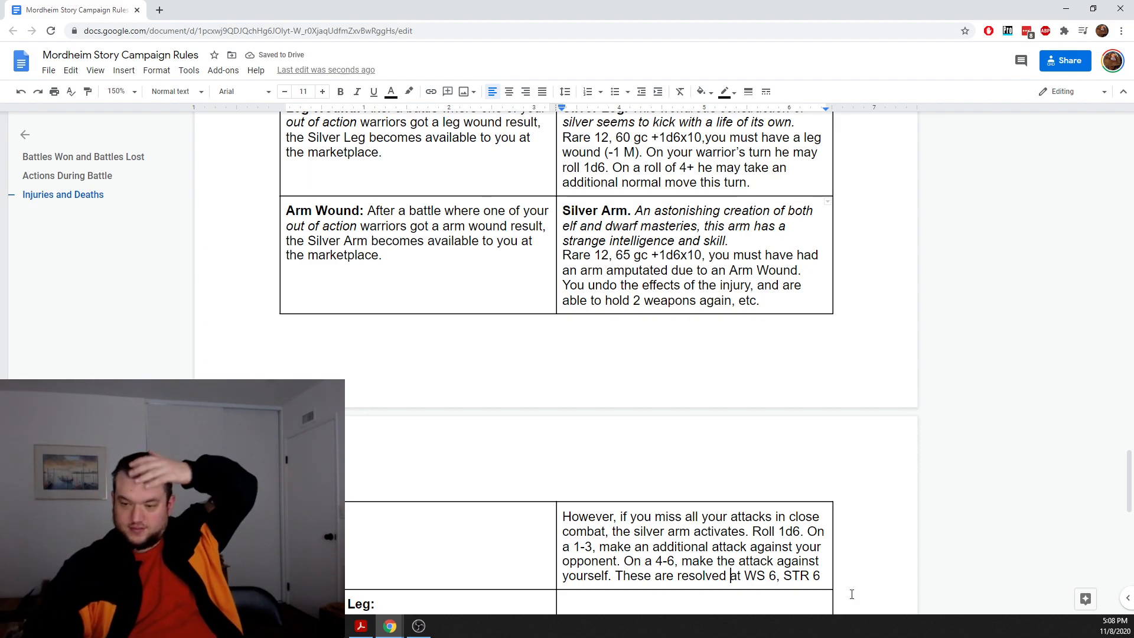
pyautogui.click(834, 576)
pyautogui.write('.')
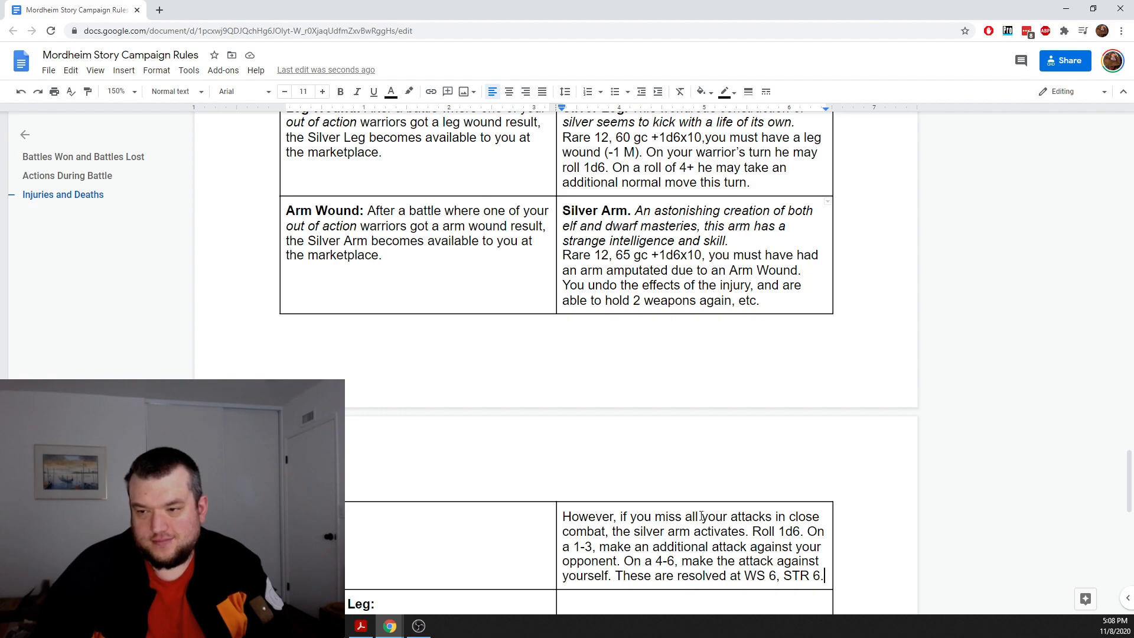
# Step: Review the Silver Arm entry across the page break, checking its price and its WS and STR wording
pyautogui.scroll(-2, 694, 515)
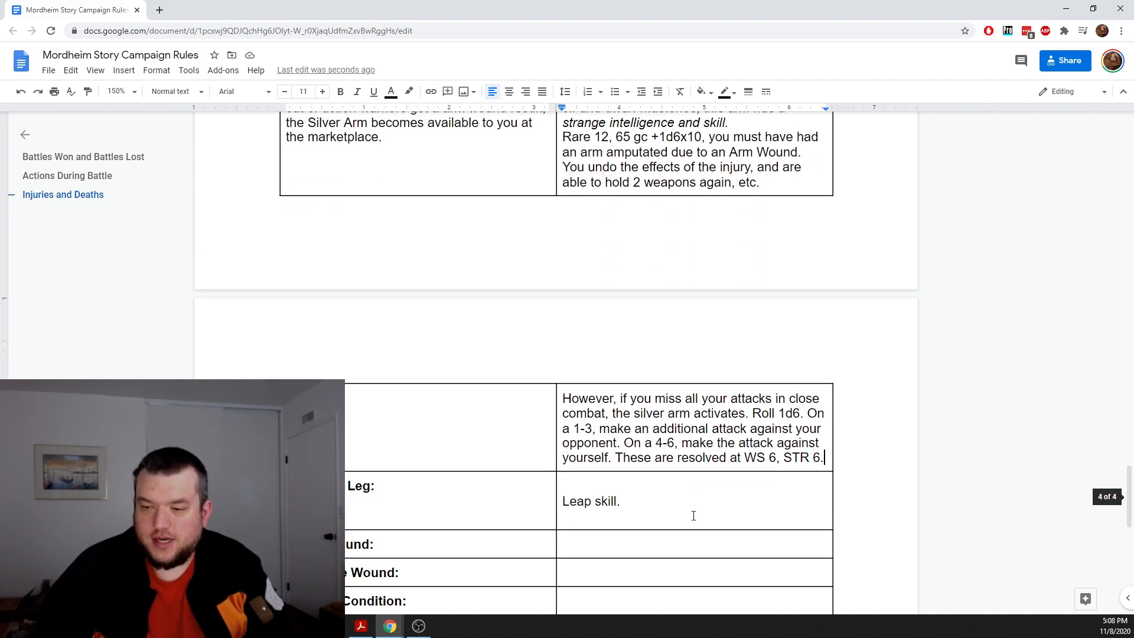
pyautogui.scroll(4, 539, 446)
pyautogui.click(623, 373)
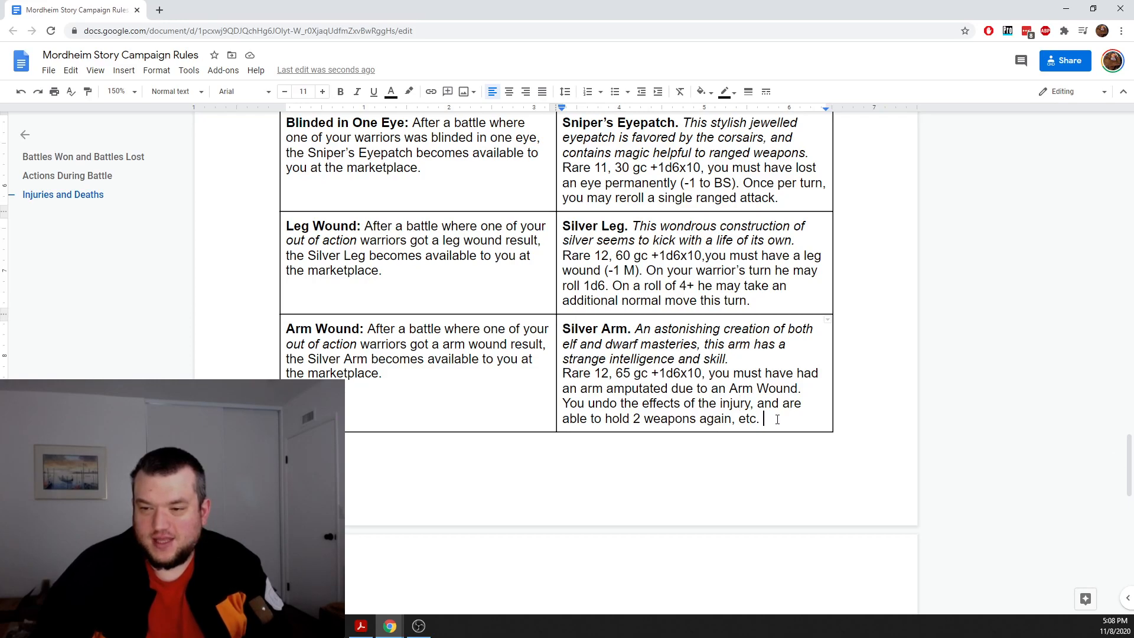
pyautogui.scroll(-1, 776, 419)
pyautogui.scroll(-1, 777, 419)
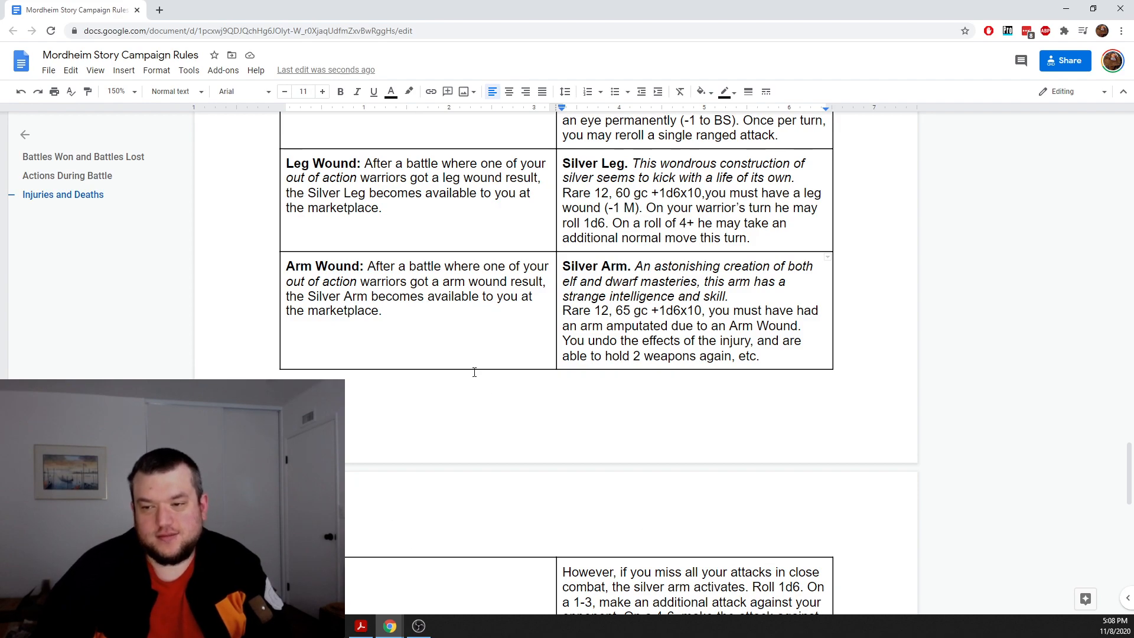
pyautogui.scroll(-5, 475, 372)
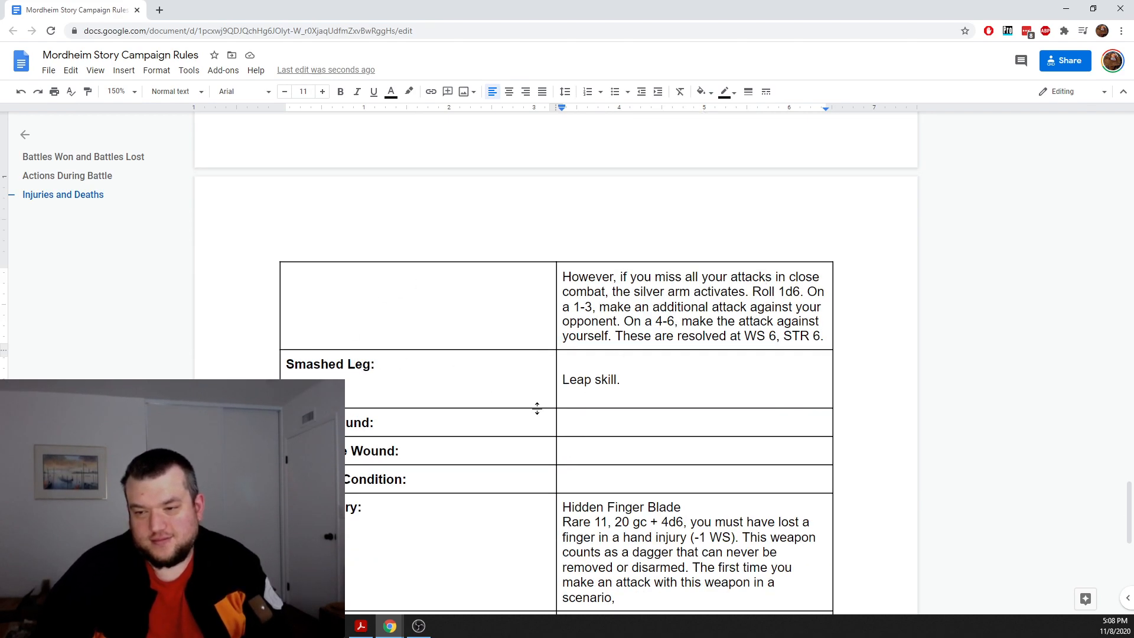
pyautogui.click(391, 363)
pyautogui.click(741, 307)
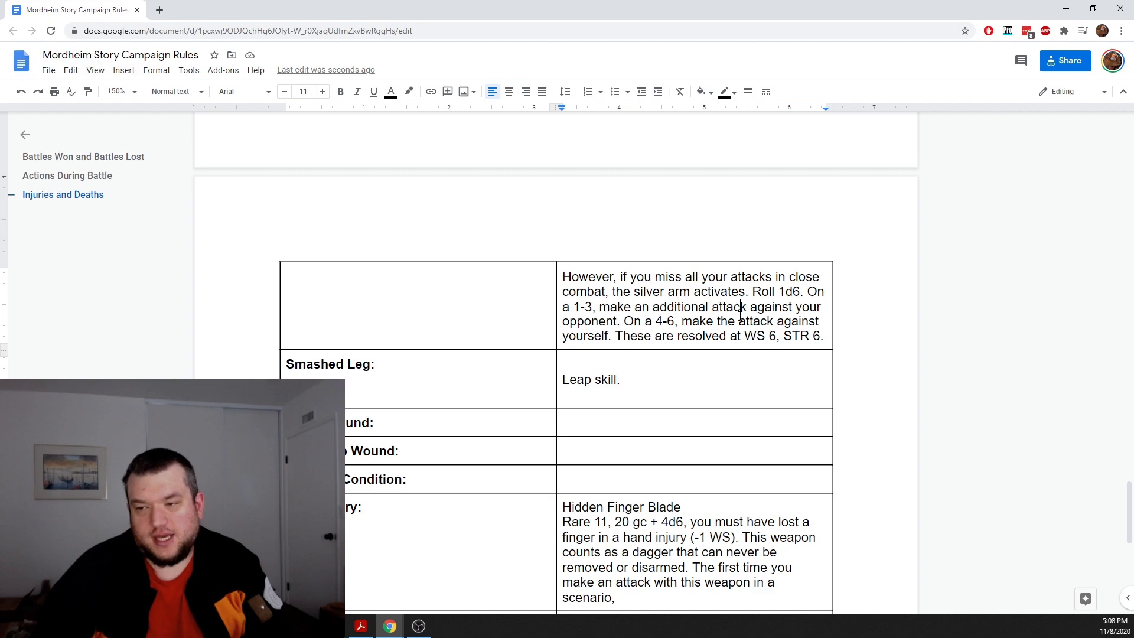
pyautogui.click(674, 338)
pyautogui.scroll(3, 577, 367)
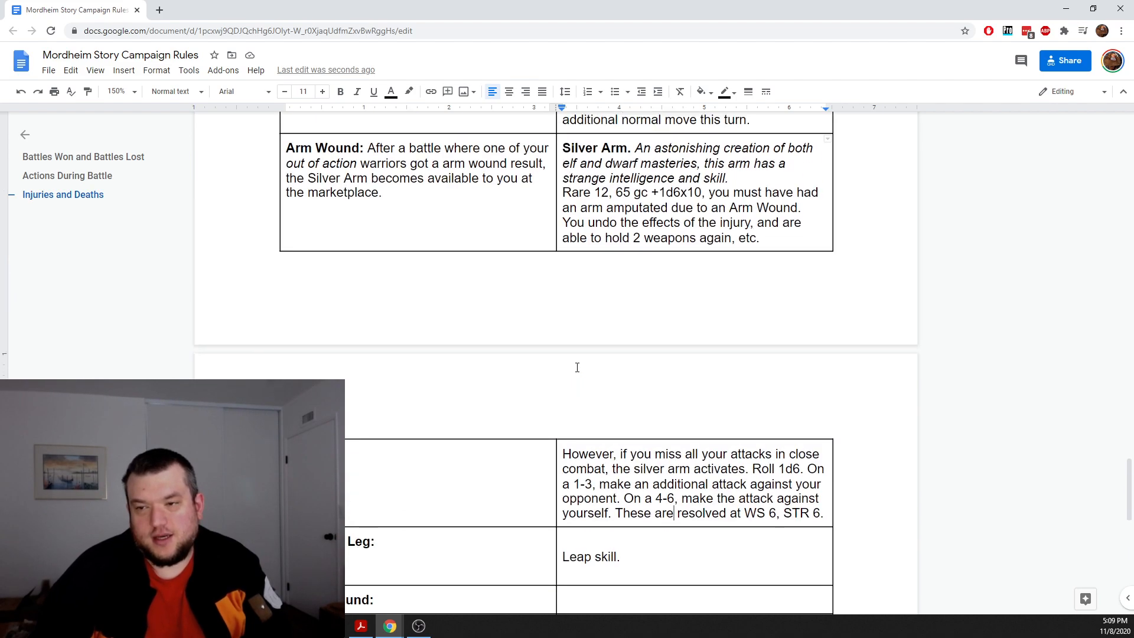
pyautogui.moveTo(616, 193); pyautogui.dragTo(700, 196)
pyautogui.moveTo(809, 513); pyautogui.dragTo(727, 512)
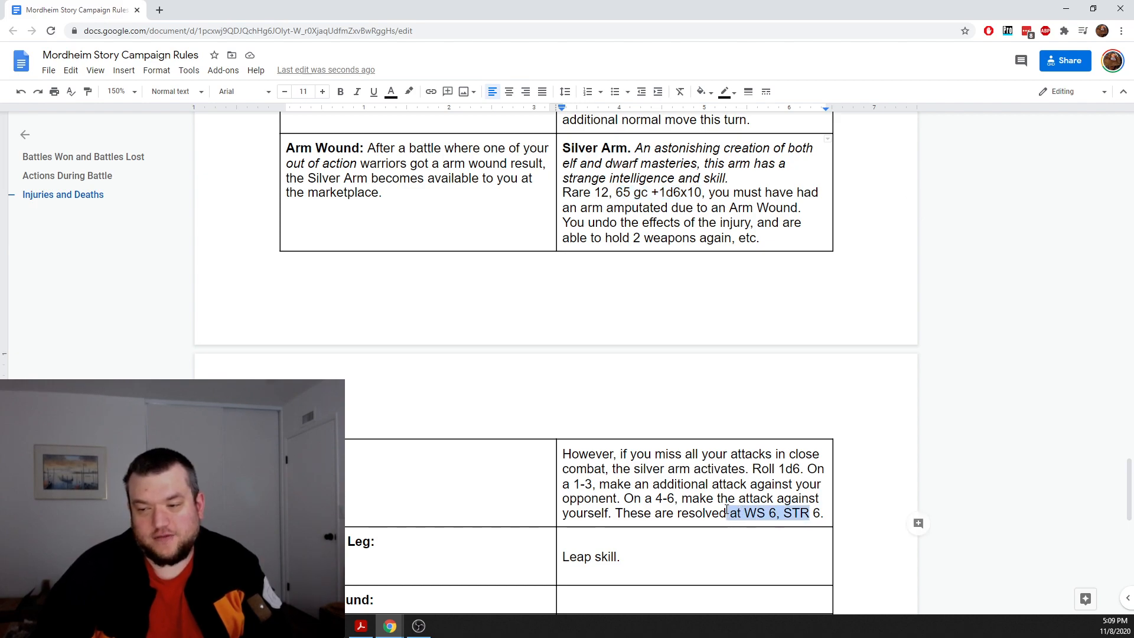
pyautogui.click(659, 510)
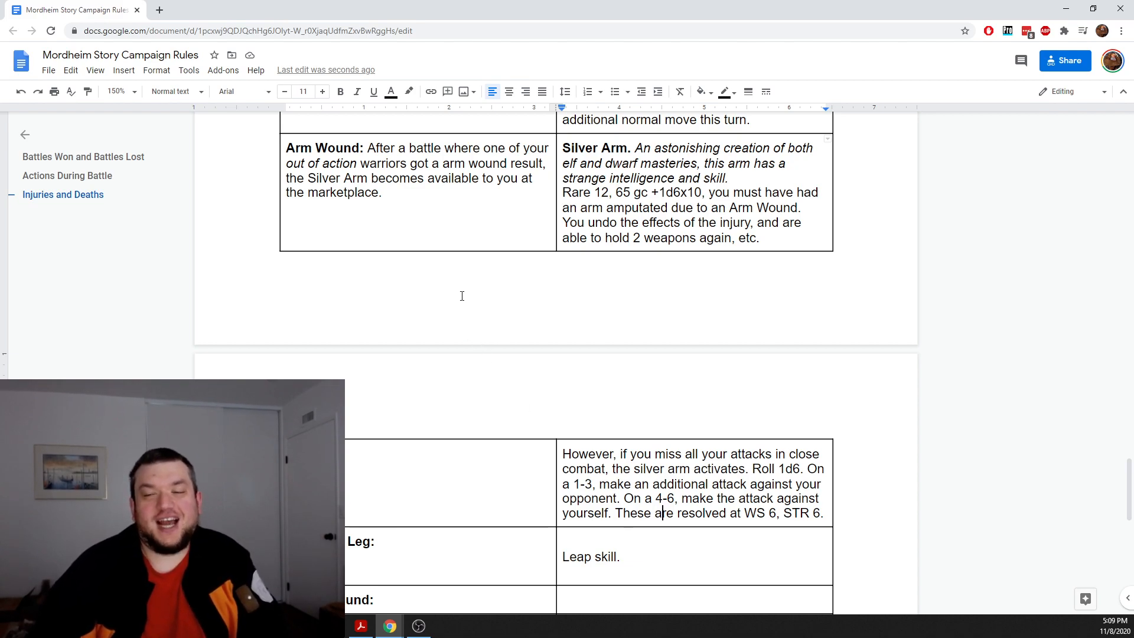
# Step: Compare the unfinished Smashed Leg row with the Leg Wound and Arm Wound entries above it
pyautogui.scroll(3, 491, 331)
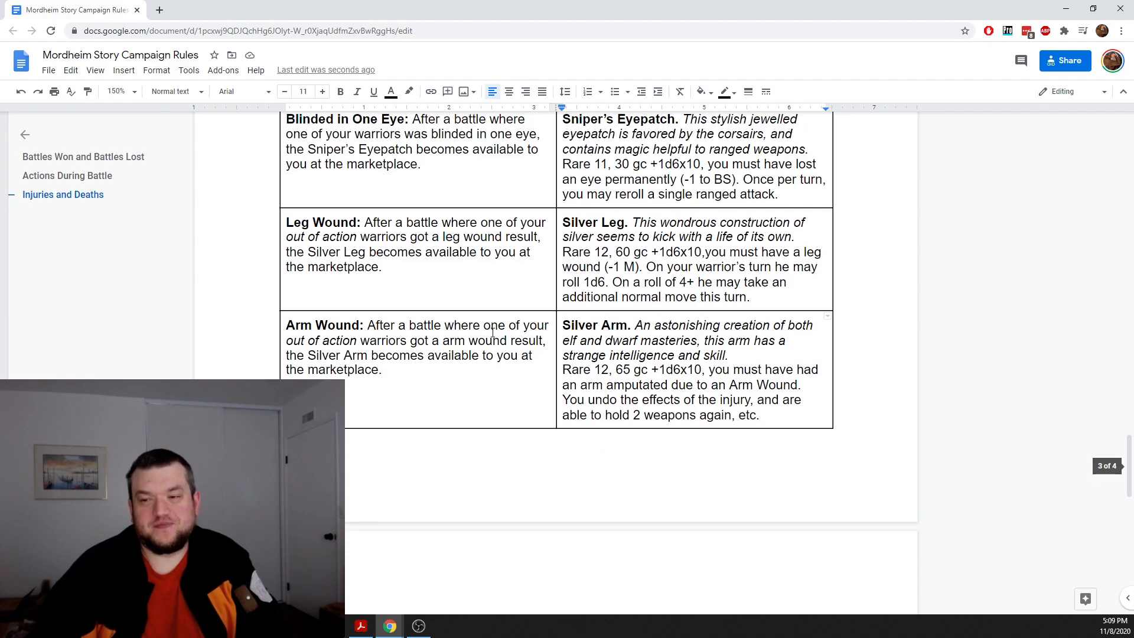
pyautogui.scroll(-3, 493, 333)
pyautogui.scroll(-3, 492, 332)
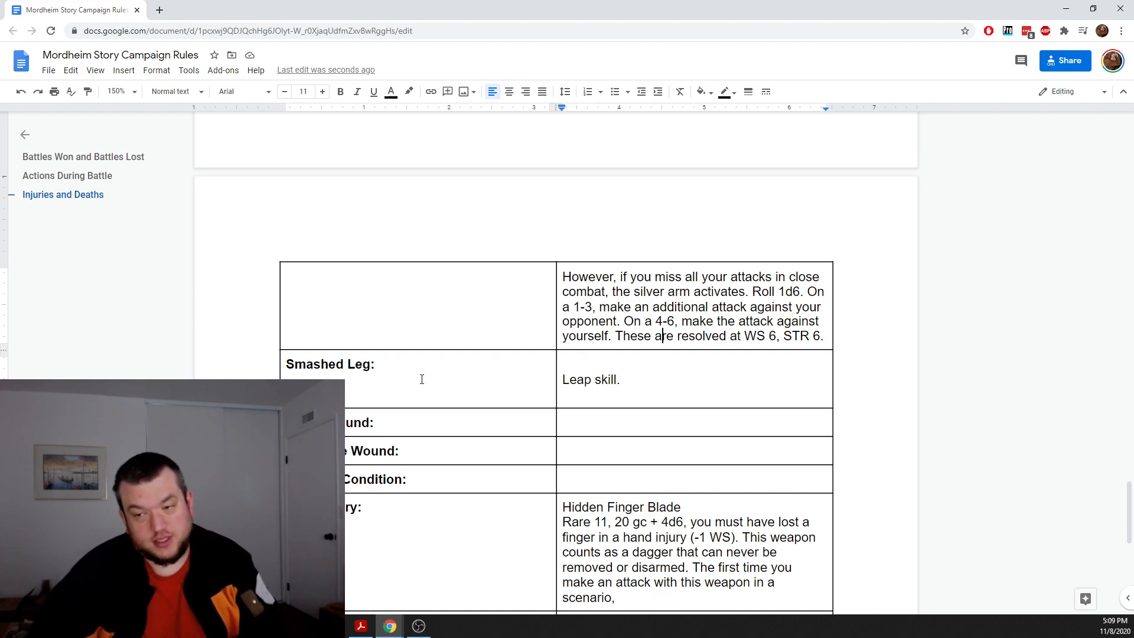
pyautogui.click(421, 379)
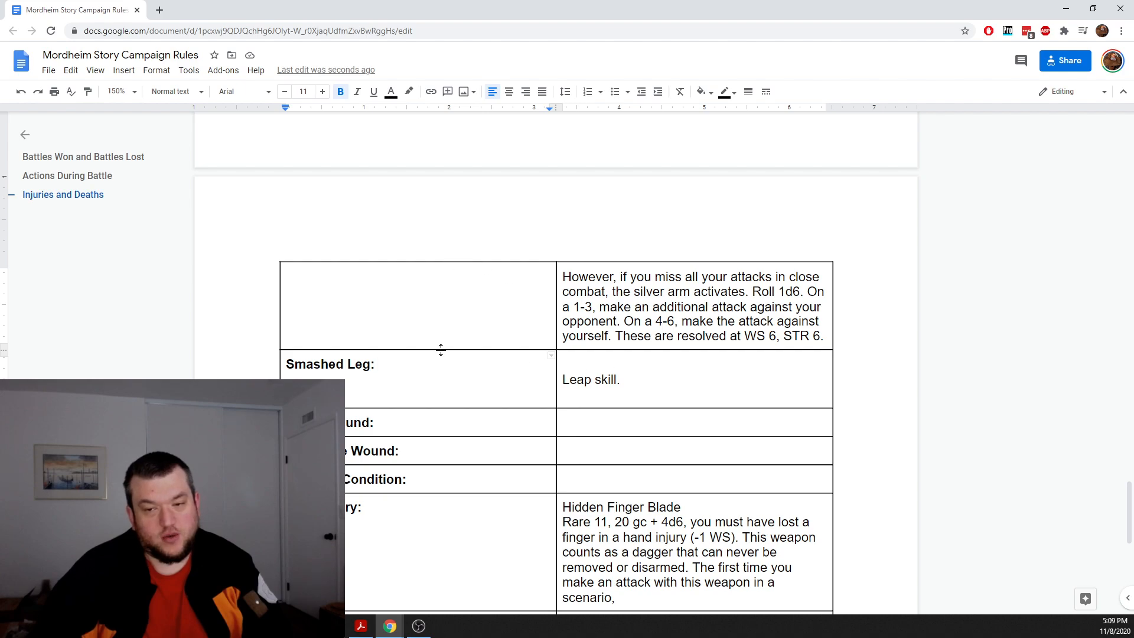
pyautogui.scroll(5, 359, 312)
pyautogui.scroll(-2, 359, 311)
pyautogui.scroll(2, 359, 312)
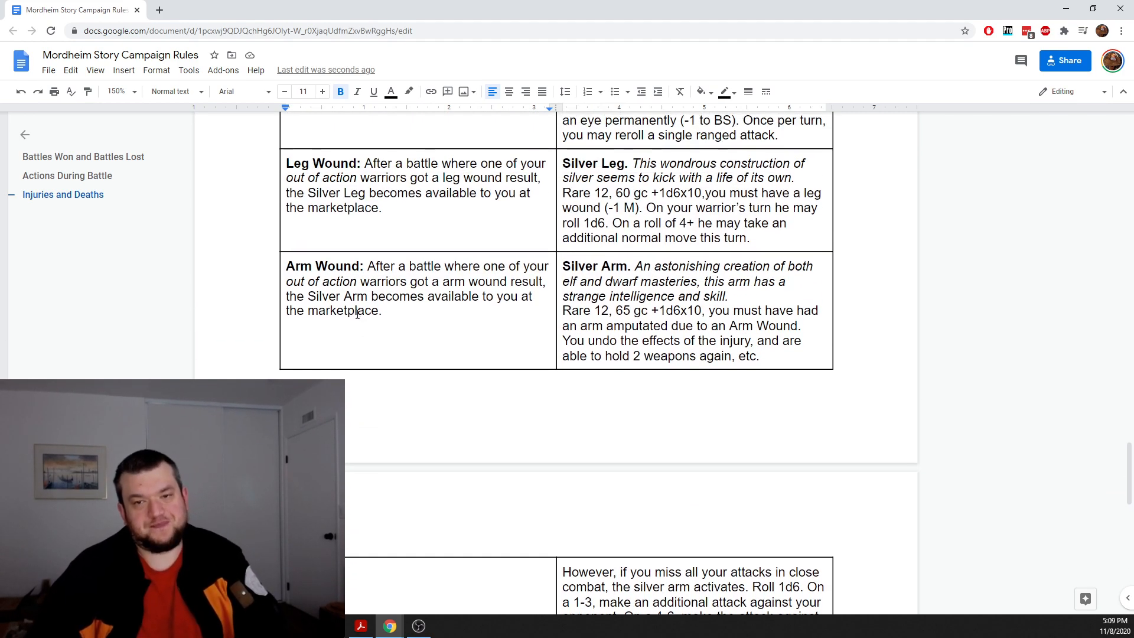
pyautogui.scroll(-2, 357, 313)
pyautogui.scroll(-1, 356, 313)
pyautogui.scroll(4, 354, 314)
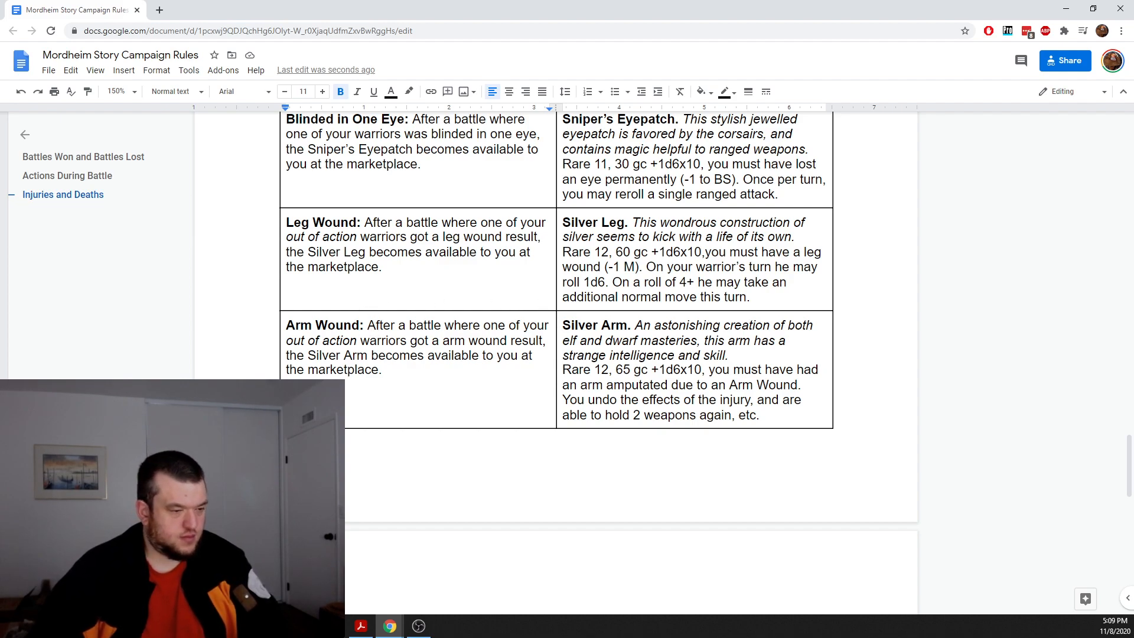
# Step: Switch to the Mordheim Part 3 rulebook PDF in Acrobat Reader to check the Leg Wound and Arm Wound results
pyautogui.hotkey('alt', 'Tab')
pyautogui.moveTo(0, 94); pyautogui.dragTo(351, 141)
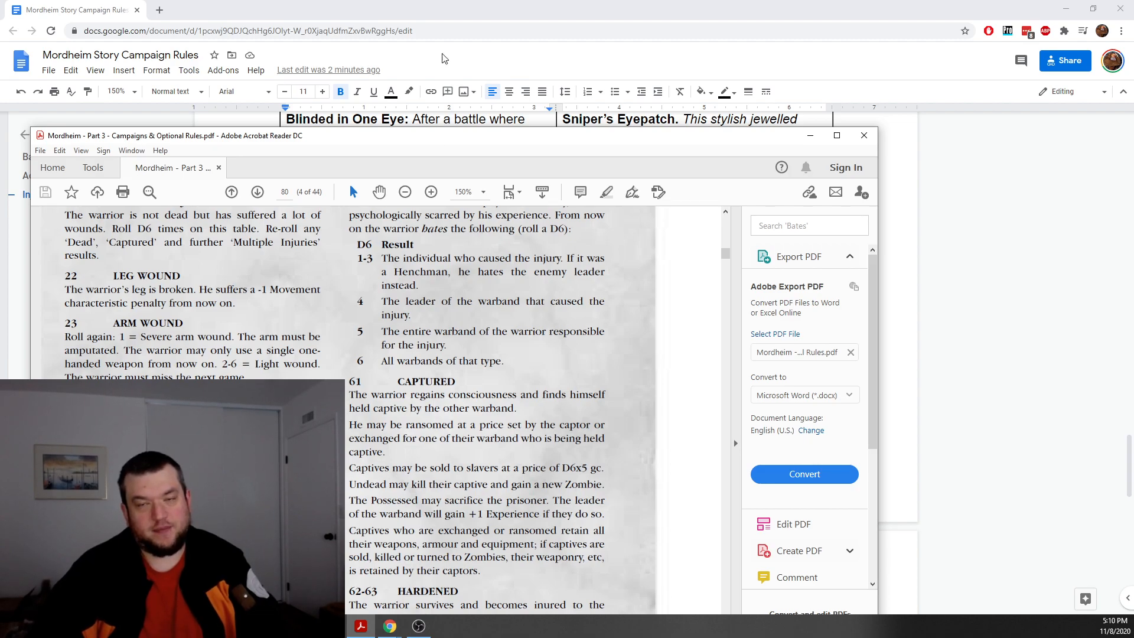
pyautogui.moveTo(364, 10); pyautogui.dragTo(0, 23)
pyautogui.moveTo(0, 104); pyautogui.dragTo(671, 72)
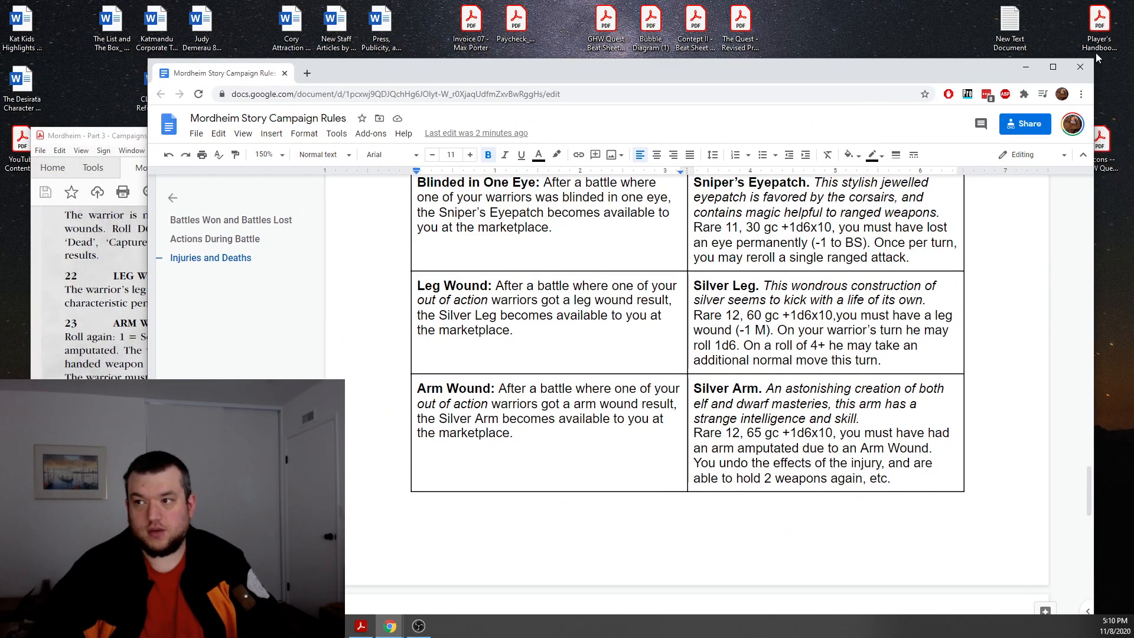
pyautogui.click(1045, 69)
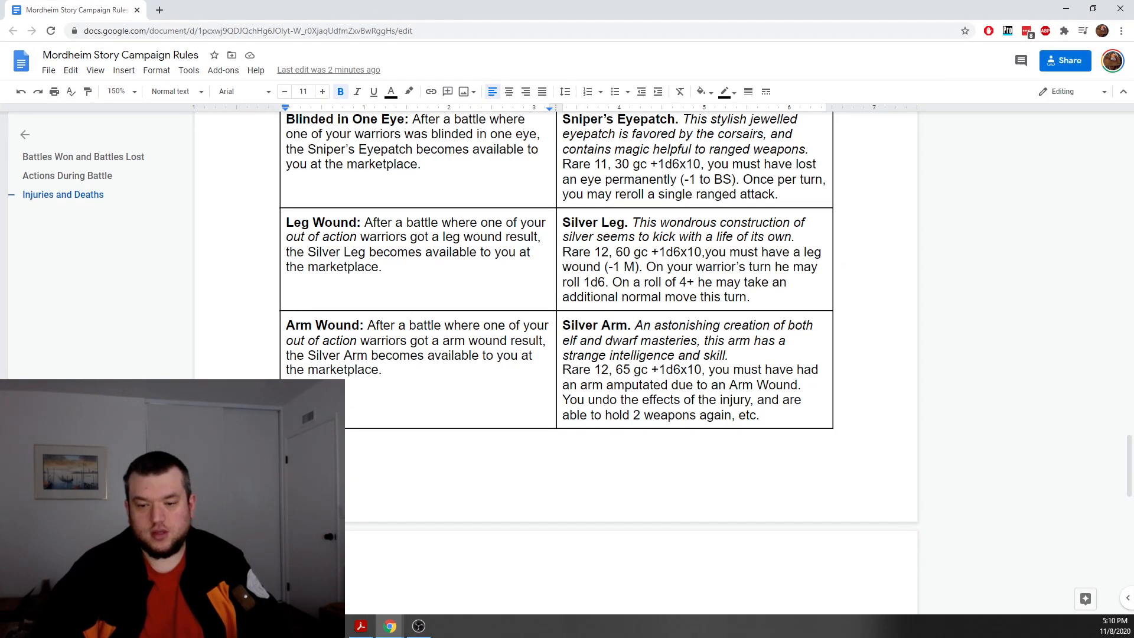
pyautogui.click(361, 626)
pyautogui.moveTo(544, 140); pyautogui.dragTo(0, 139)
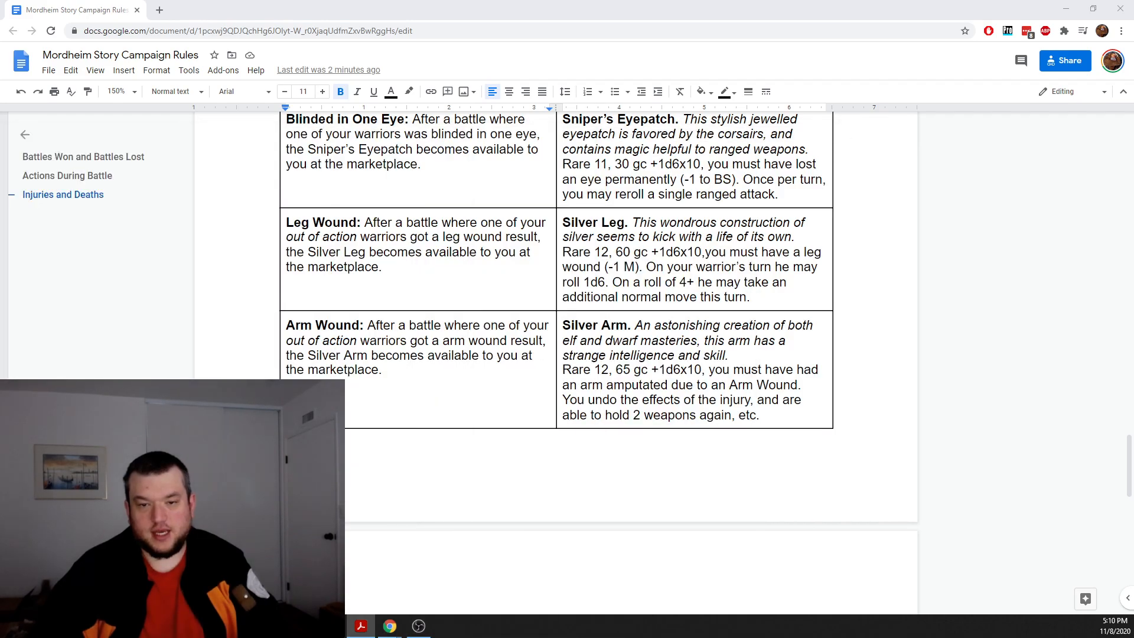
# Step: Look over the injury table in the campaign rules document, from the Lost Hero row through Smashed Leg to the Silver Leg text
pyautogui.scroll(8, 439, 339)
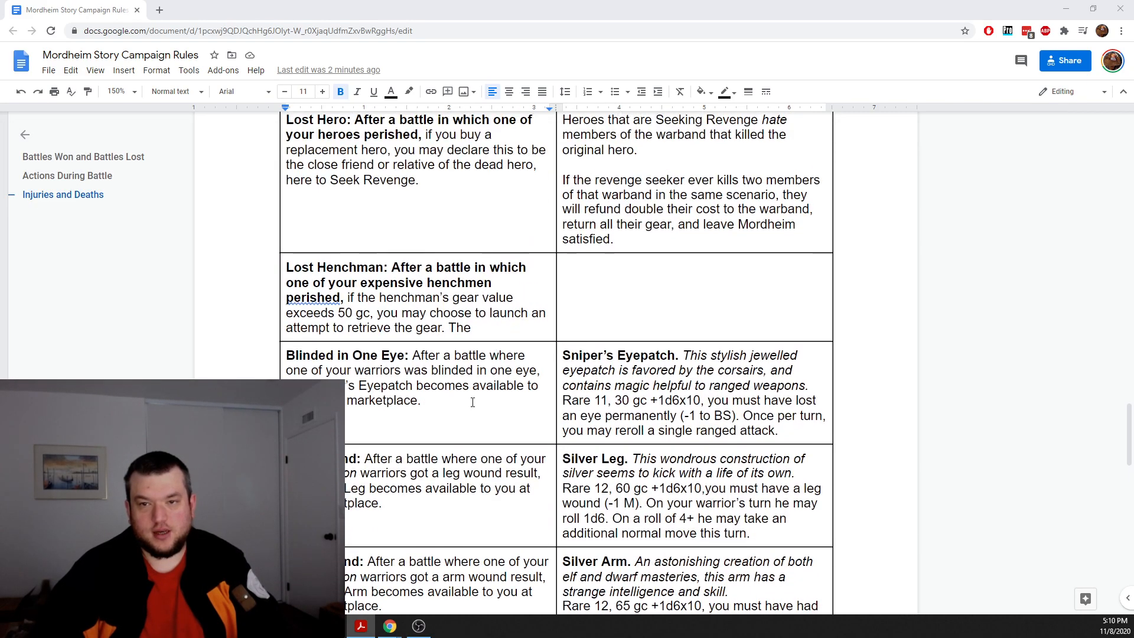
pyautogui.scroll(4, 471, 405)
pyautogui.scroll(-20, 471, 404)
pyautogui.scroll(4, 466, 405)
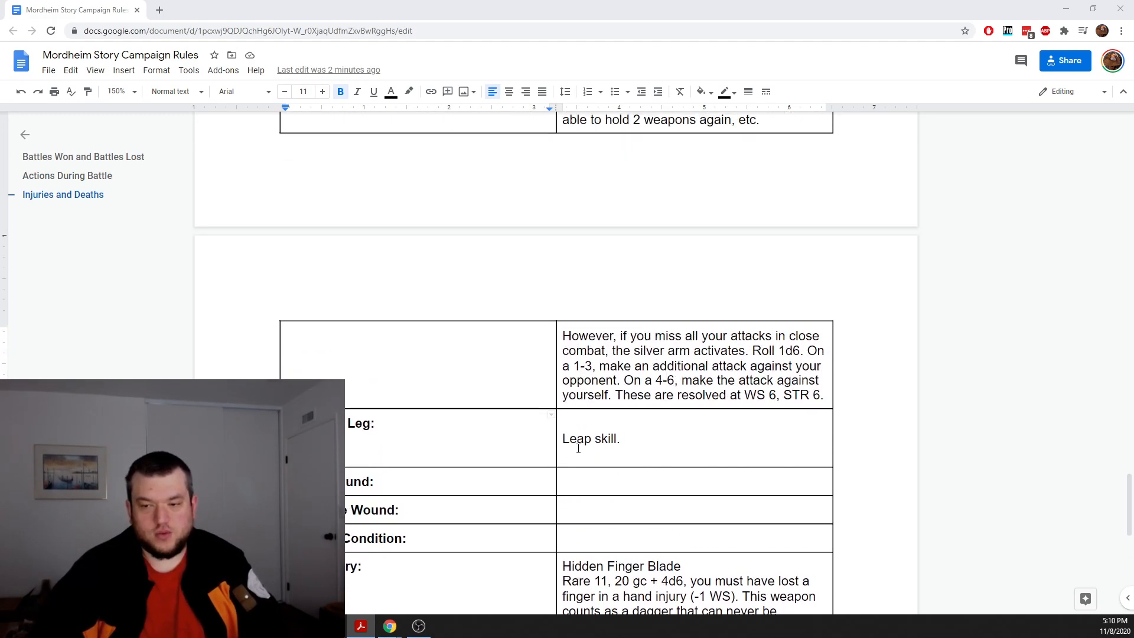
pyautogui.scroll(4, 579, 448)
pyautogui.scroll(2, 557, 448)
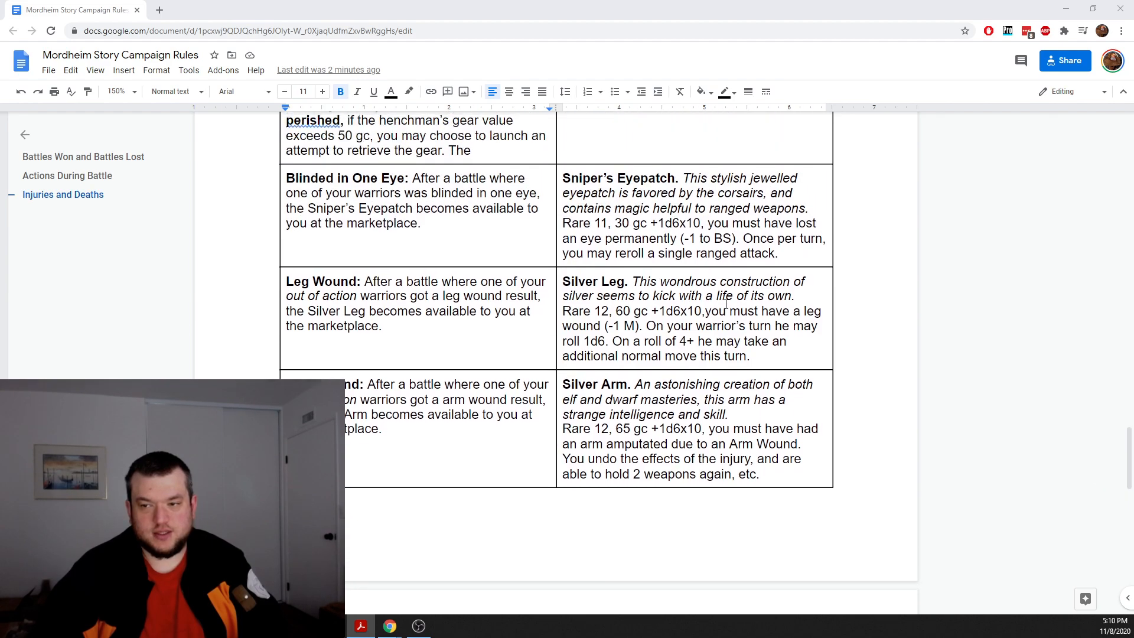
pyautogui.click(727, 311)
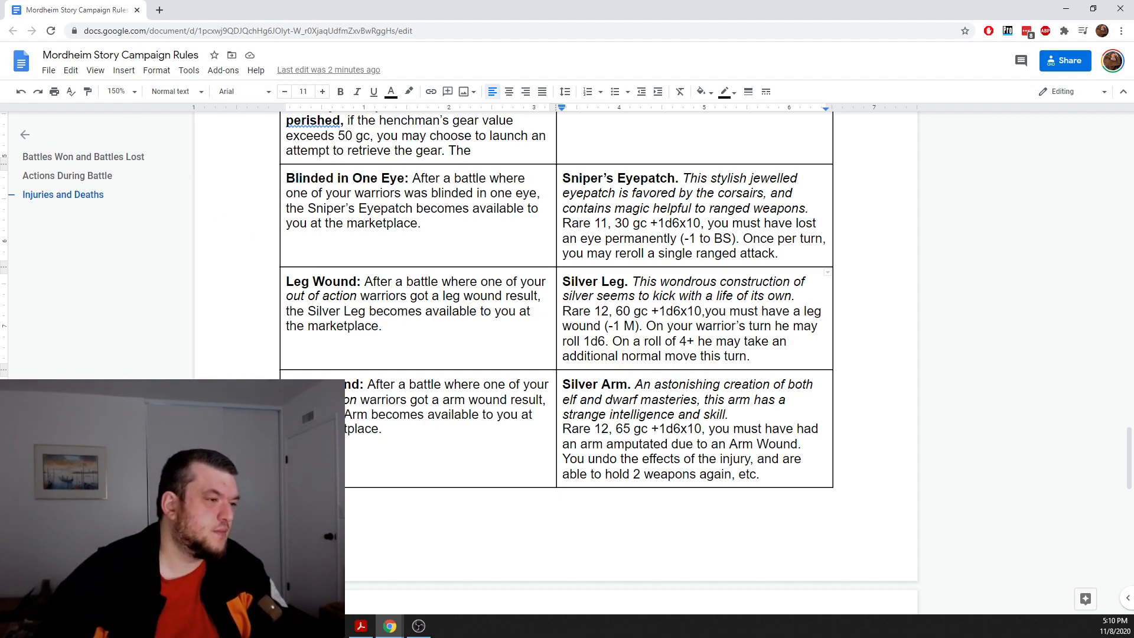
# Step: Look up "leap" in the rulebook PDF in Acrobat Reader to read the Leap speed skill
pyautogui.hotkey('alt', 'Tab')
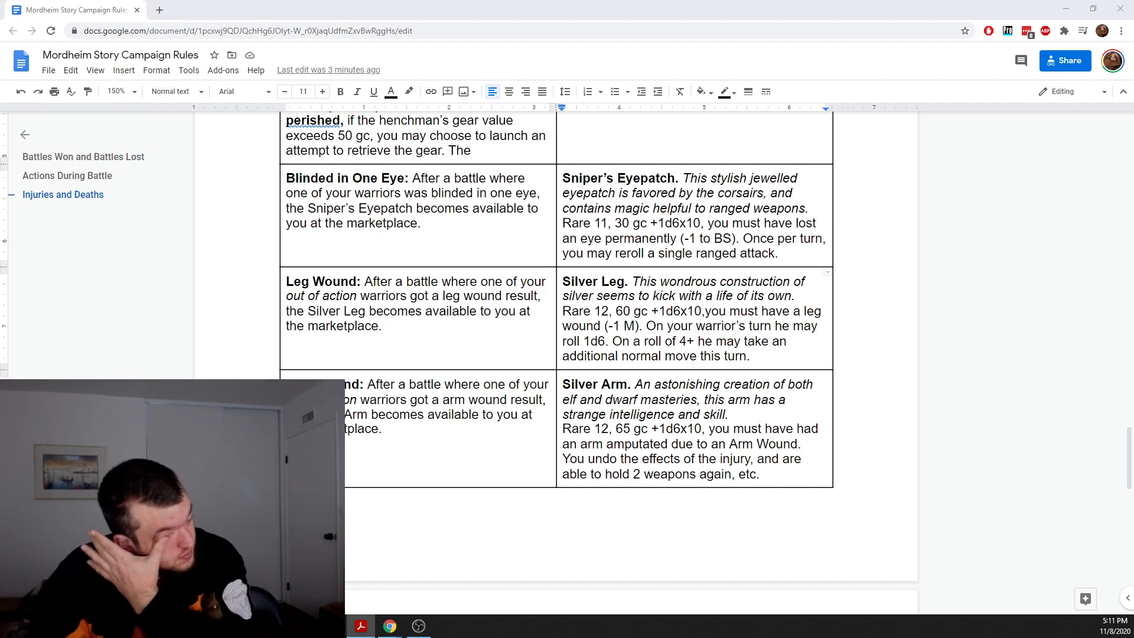
pyautogui.moveTo(532, 637); pyautogui.dragTo(350, 84)
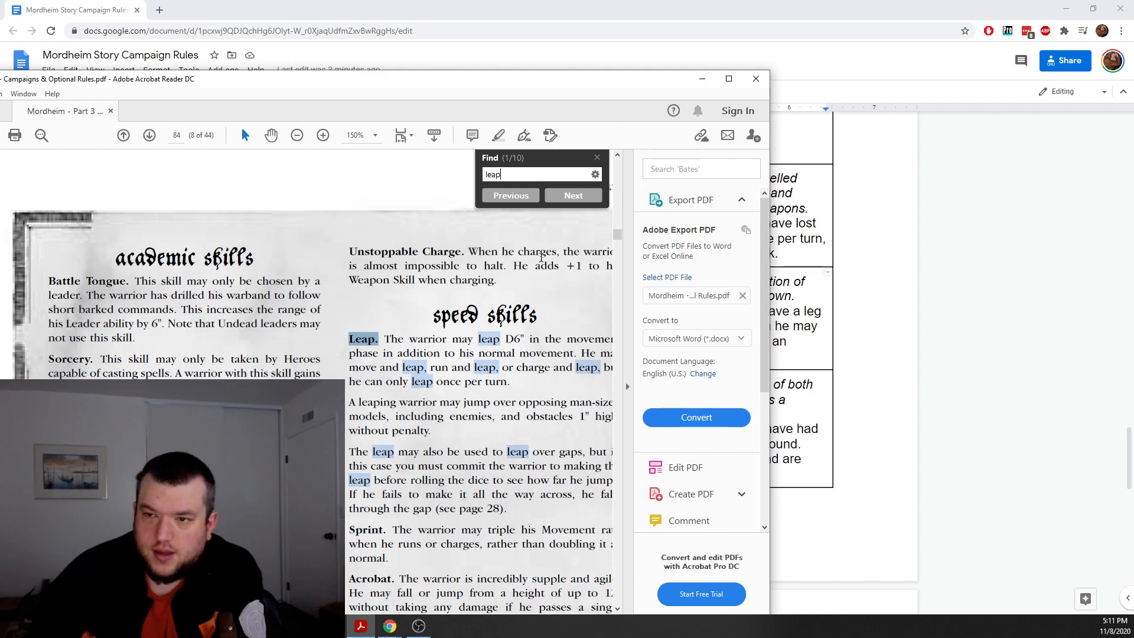
pyautogui.click(597, 157)
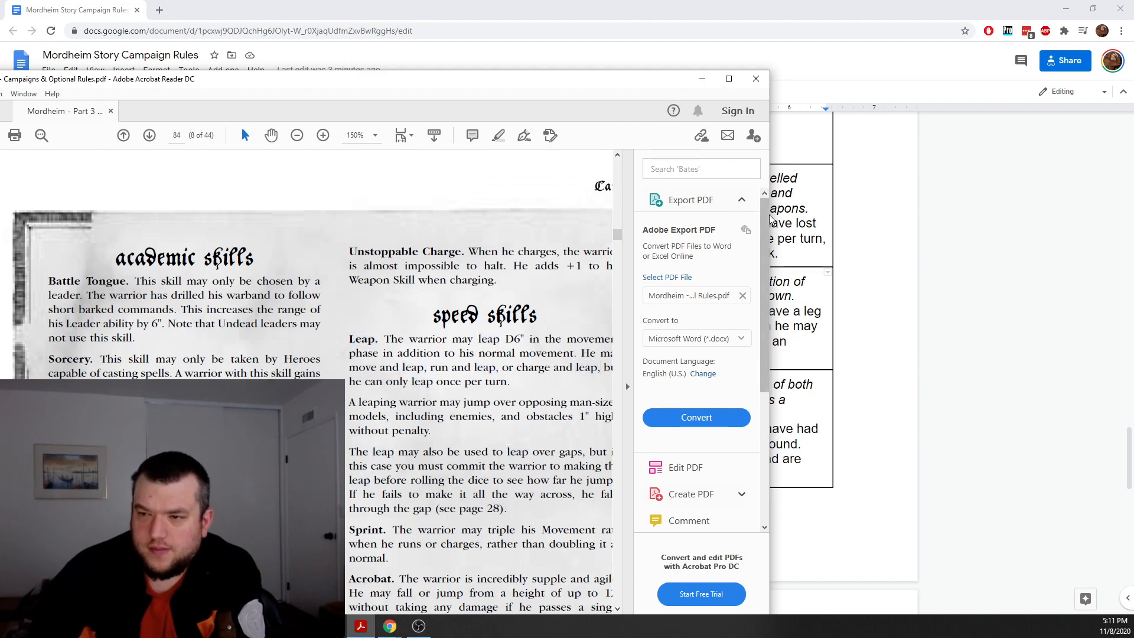
# Step: Read the full Leap skill text in the rulebook PDF, then return to the campaign rules document
pyautogui.moveTo(771, 213); pyautogui.dragTo(961, 234)
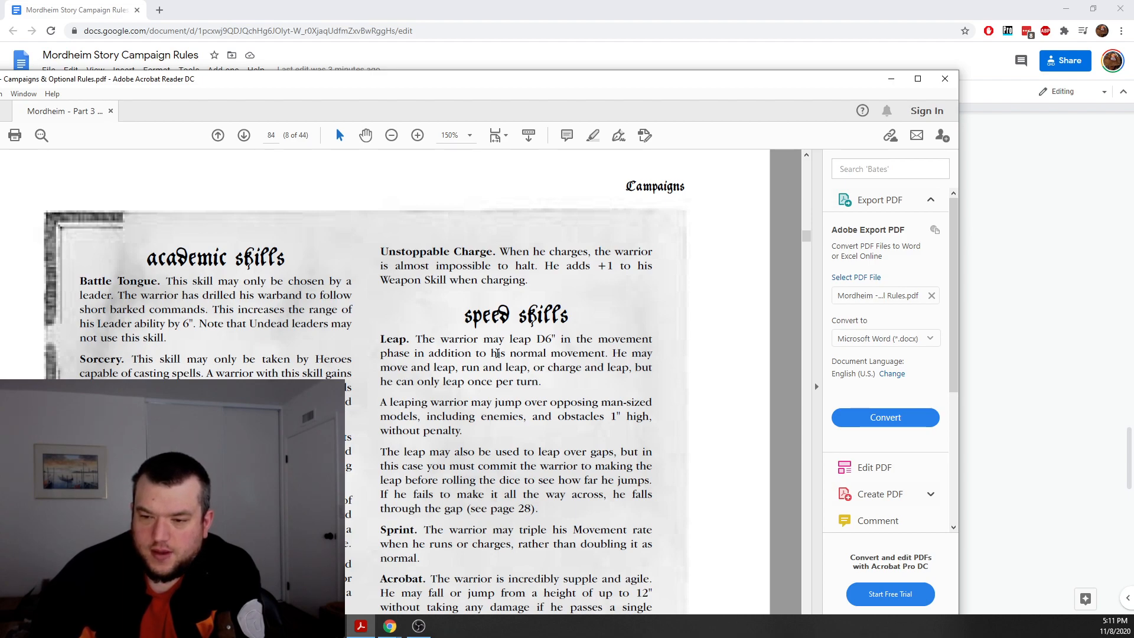
pyautogui.scroll(-2, 498, 353)
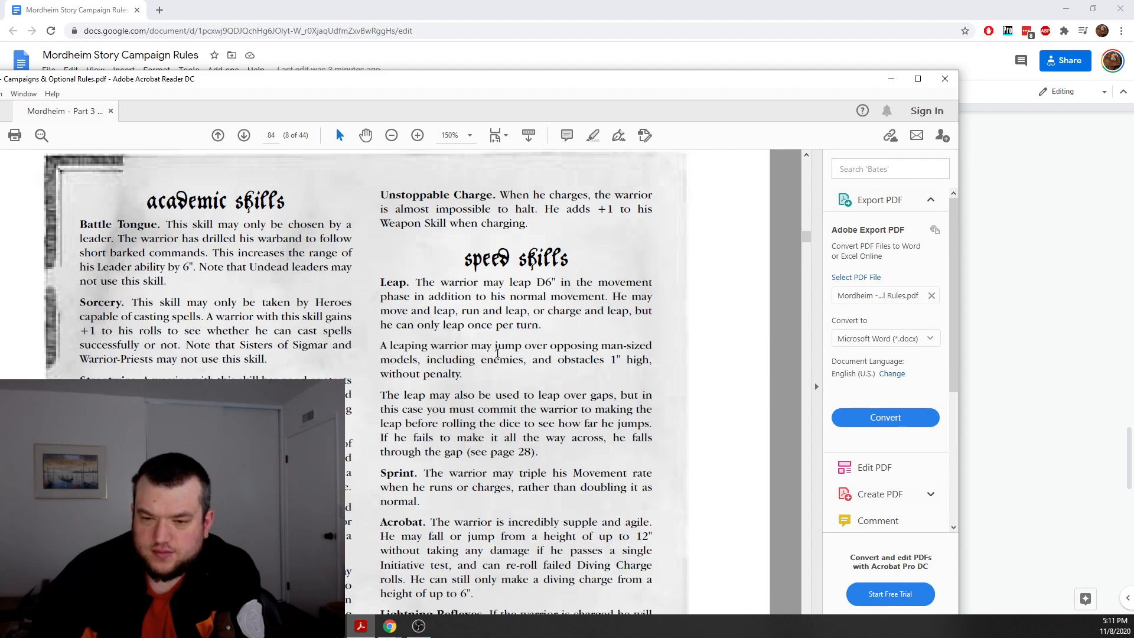
pyautogui.scroll(-2, 498, 353)
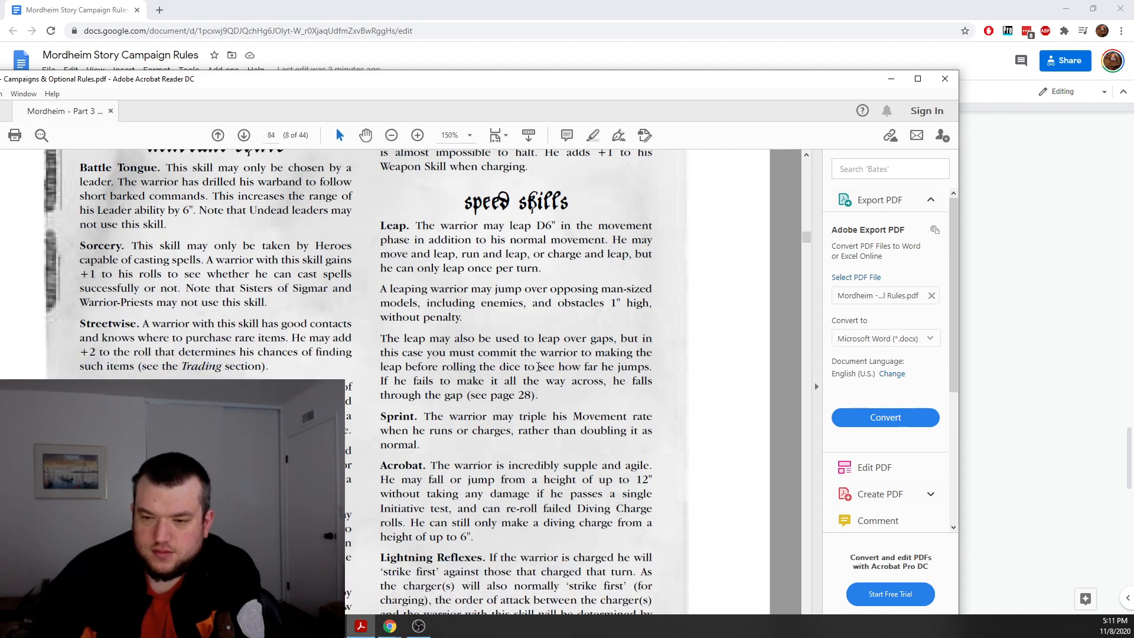
pyautogui.moveTo(548, 79); pyautogui.dragTo(0, 143)
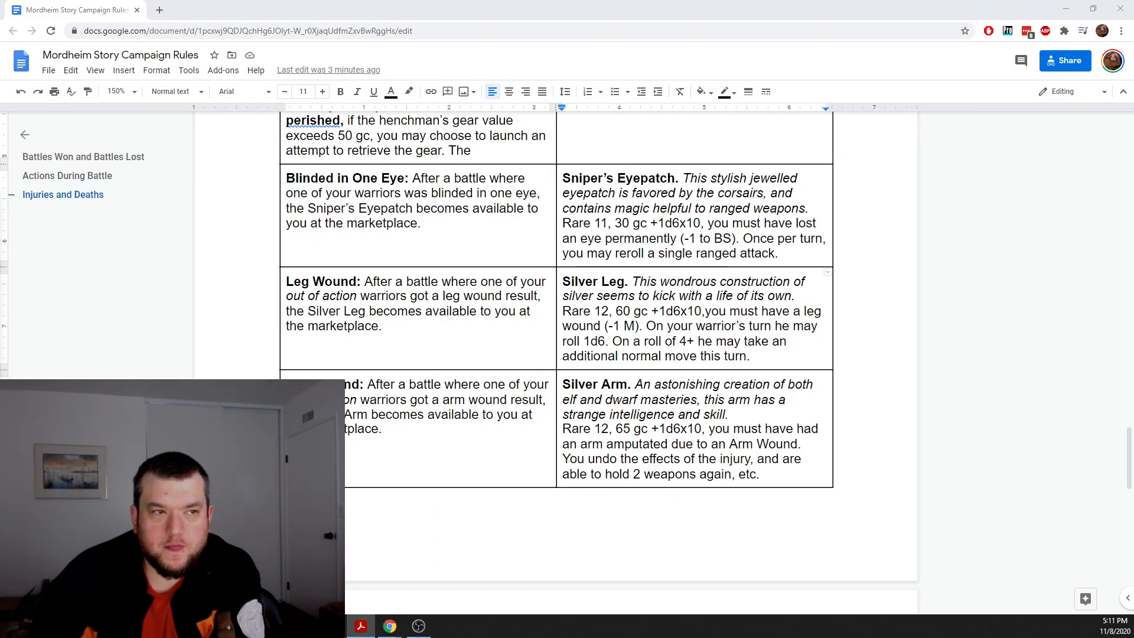
# Step: Replace the Silver Leg sentences about rolling 1d6 for an additional move with "You gain the"
pyautogui.click(665, 311)
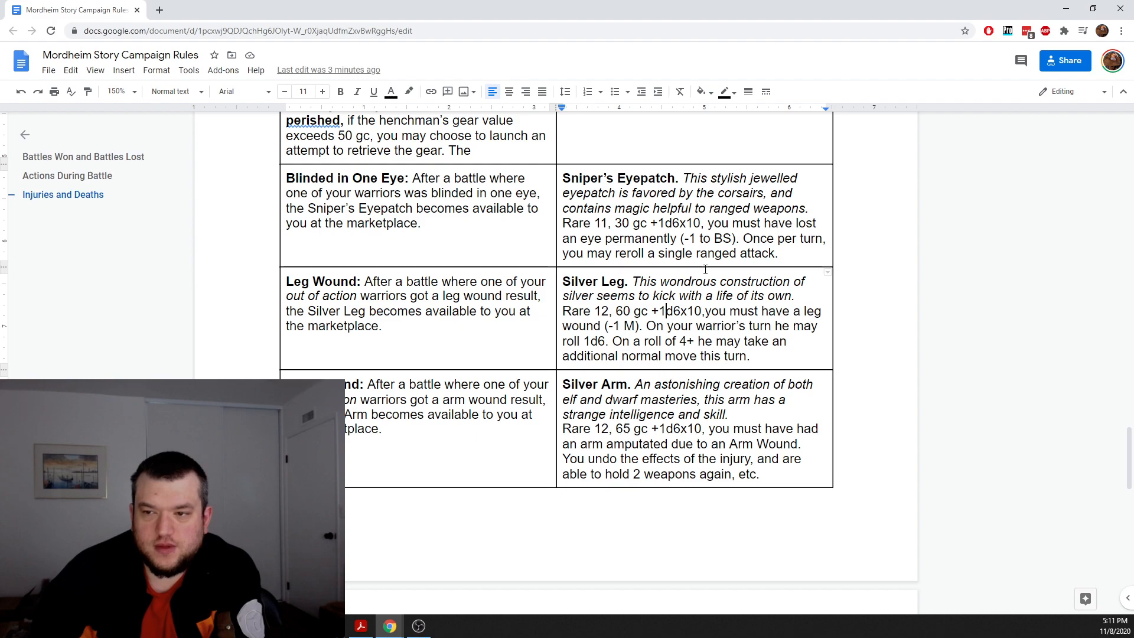
pyautogui.click(758, 224)
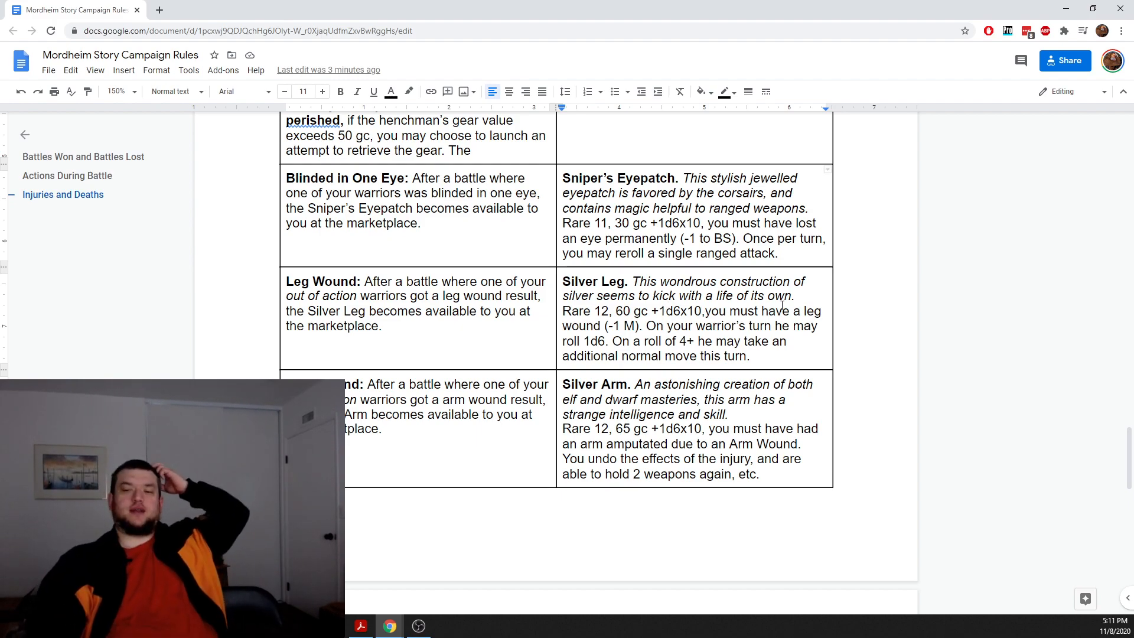
pyautogui.moveTo(751, 356); pyautogui.dragTo(647, 326)
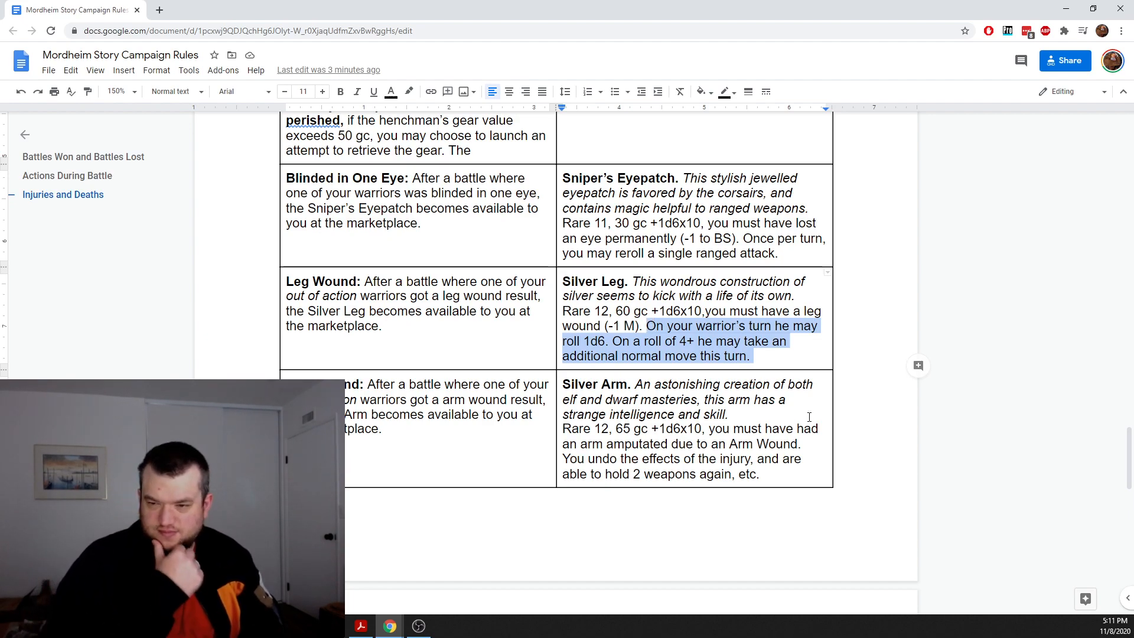
pyautogui.press('BackSpace')
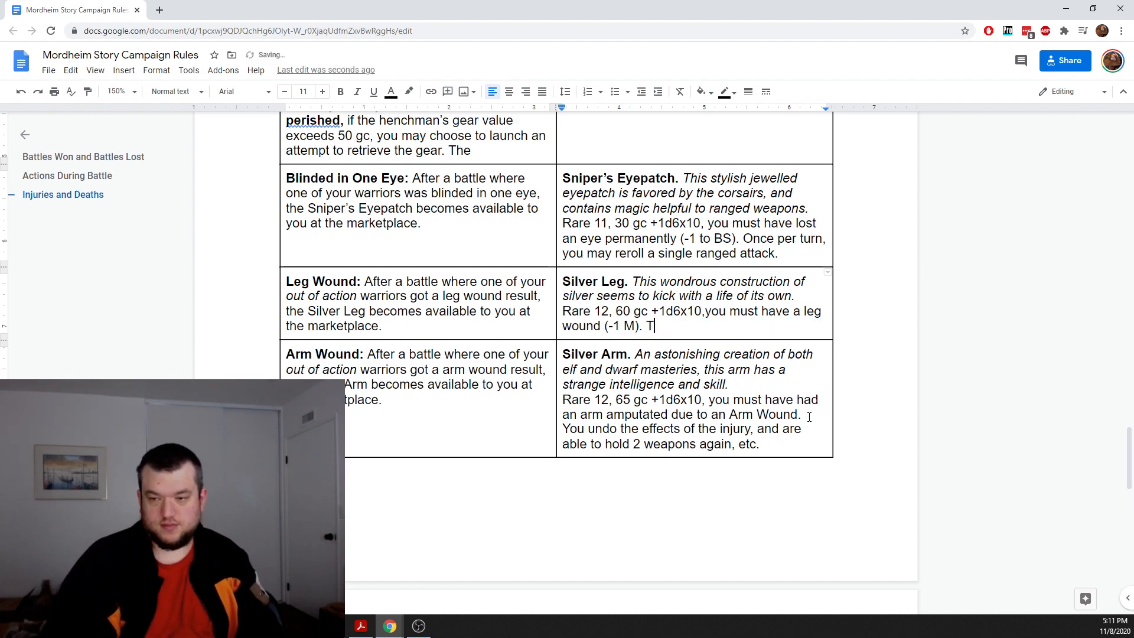
pyautogui.write('You ')
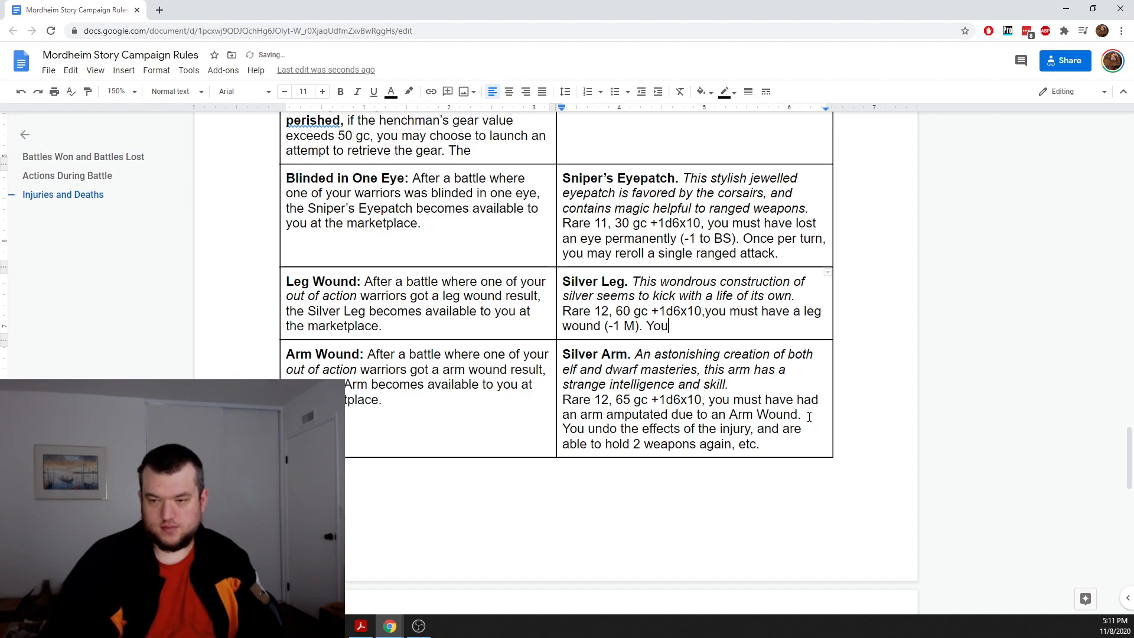
pyautogui.write('gain the')
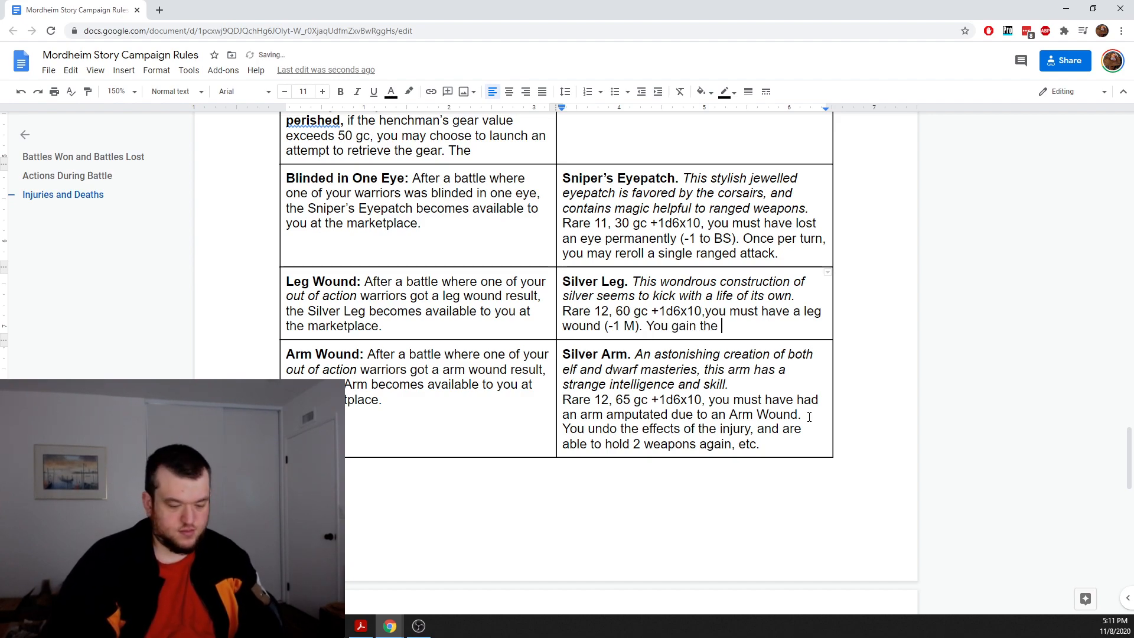
# Step: Continue the Silver Leg rule with "Leap skill. If you already have the skill," and put only "Leap" in italics
pyautogui.hotkey('ctrl', 'i')
pyautogui.write('Lea')
pyautogui.press('BackSpace')
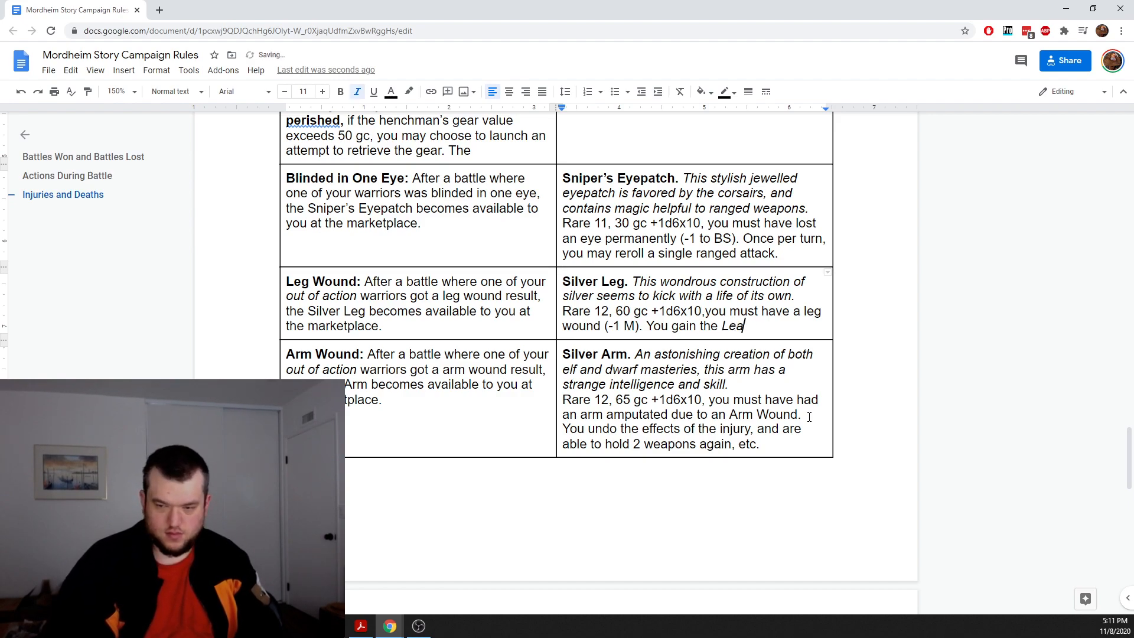
pyautogui.write('p')
pyautogui.hotkey('ctrl', 'i')
pyautogui.write('ski')
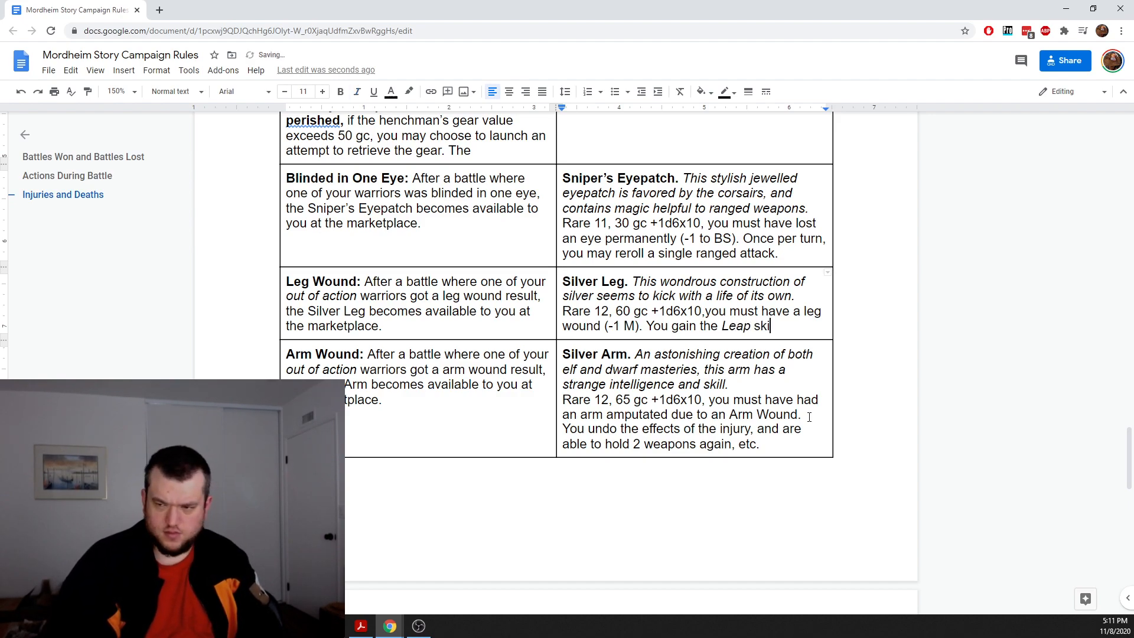
pyautogui.write('ll. If you alre')
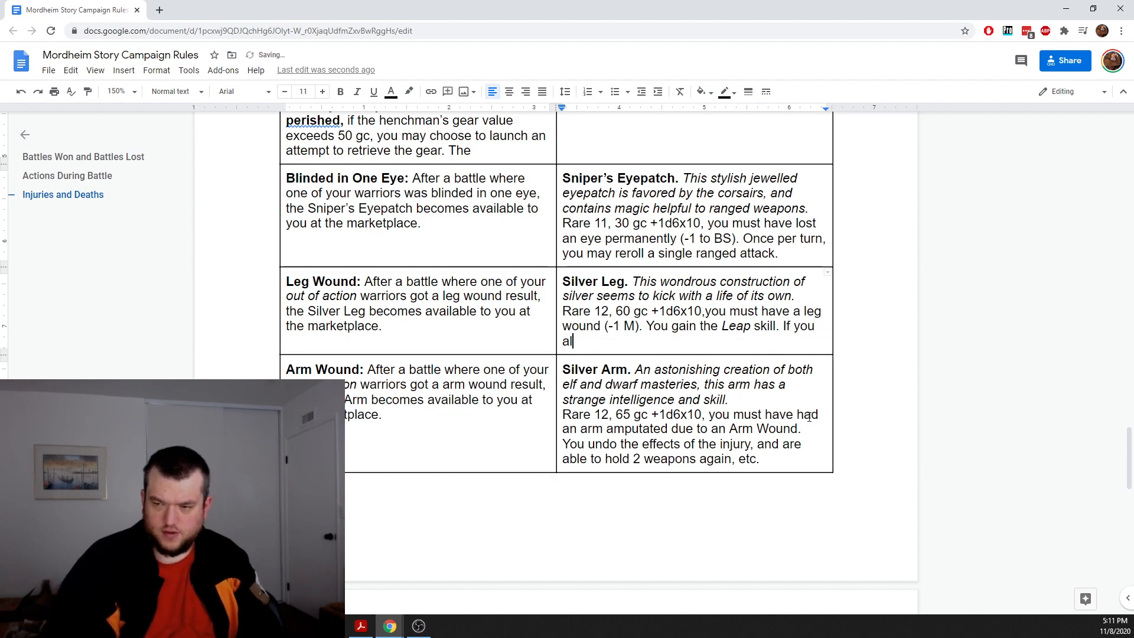
pyautogui.write('ady ha')
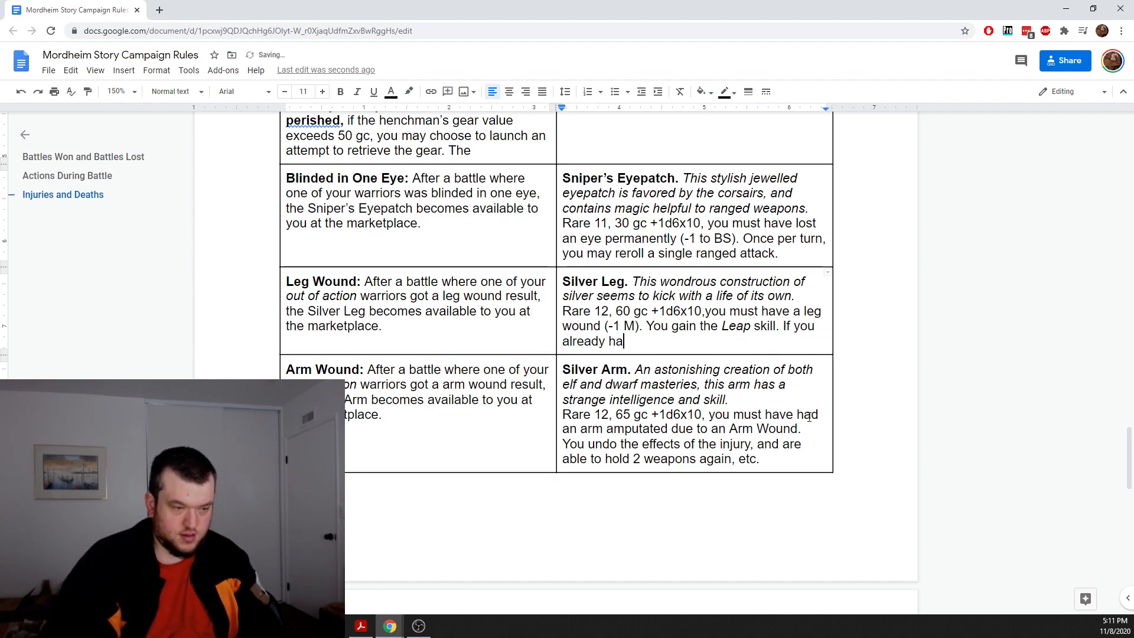
pyautogui.write('ve the skill,')
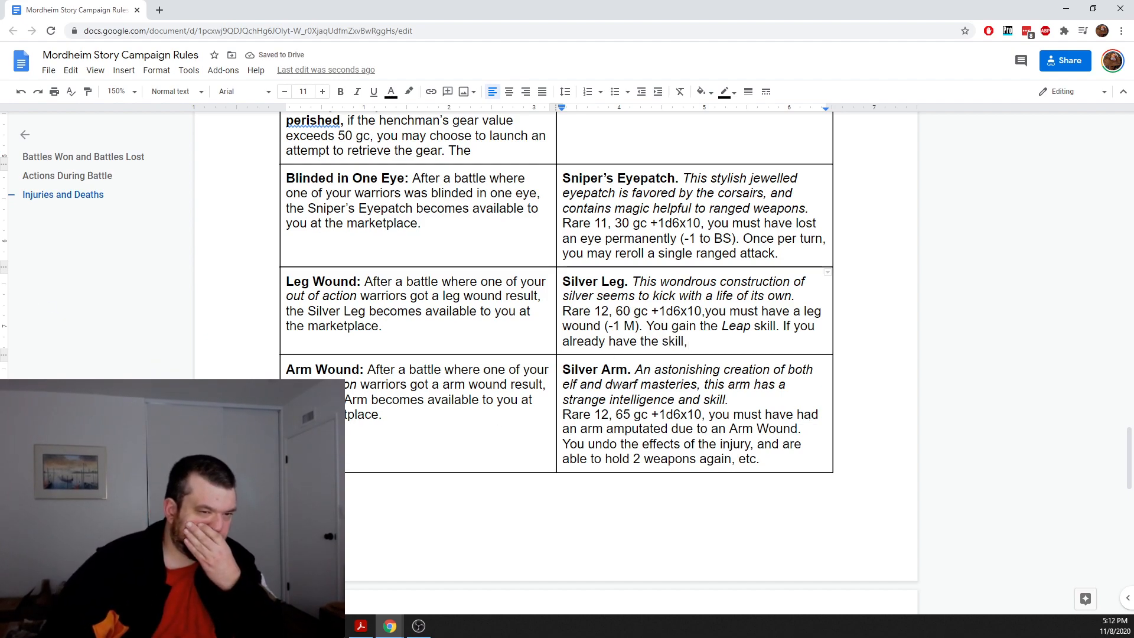
# Step: Switch to the rulebook PDF in Acrobat Reader and reread the Leap rules on distance, jumping over models and gaps
pyautogui.hotkey('alt', 'Tab')
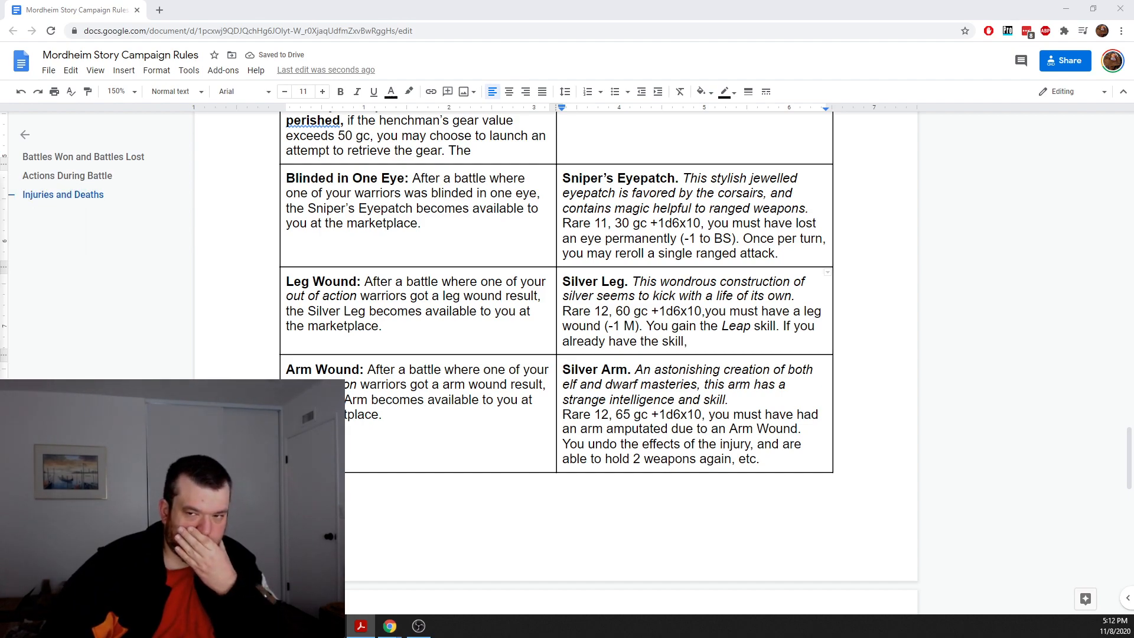
pyautogui.moveTo(0, 195); pyautogui.dragTo(613, 49)
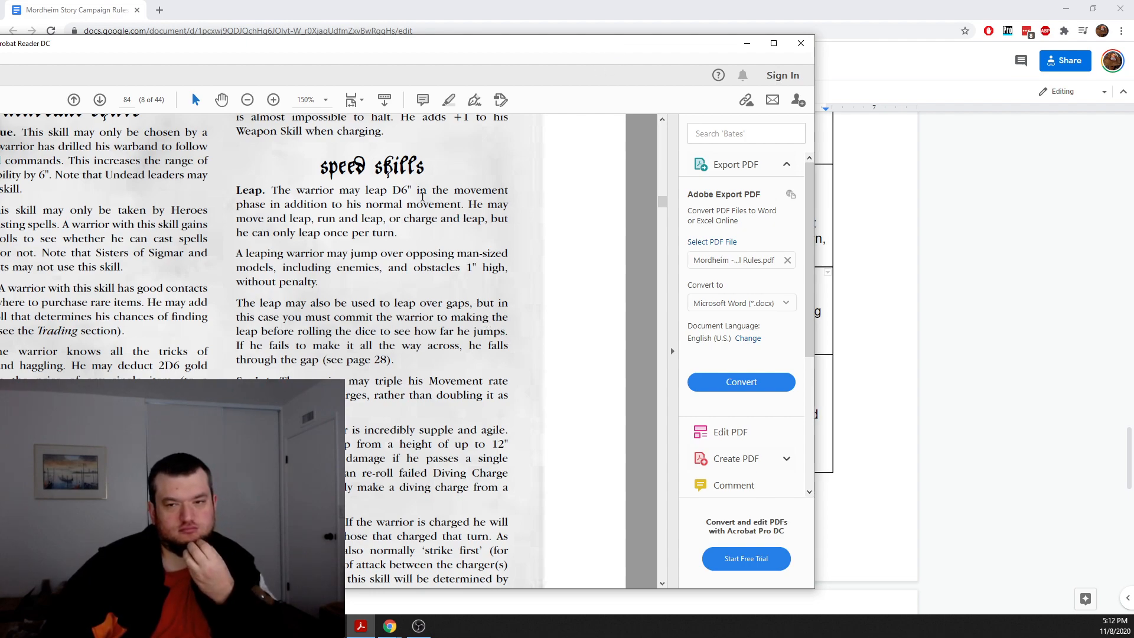
pyautogui.moveTo(392, 190)
pyautogui.mouseDown()
pyautogui.moveTo(406, 192)
pyautogui.moveTo(405, 206)
pyautogui.mouseUp()
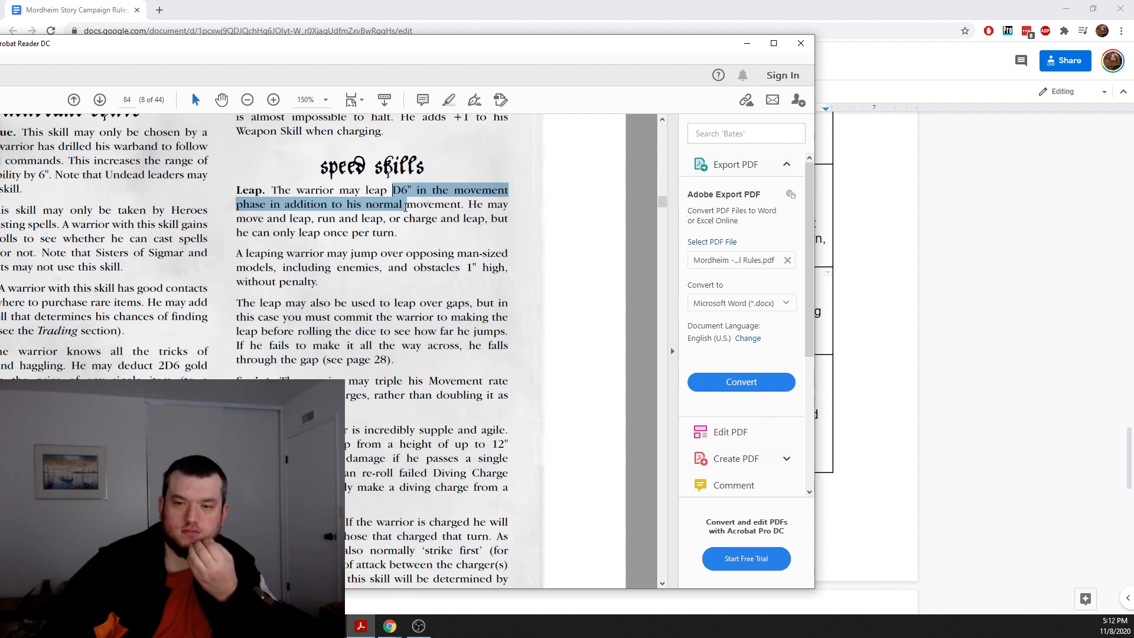
pyautogui.moveTo(405, 207); pyautogui.dragTo(382, 287)
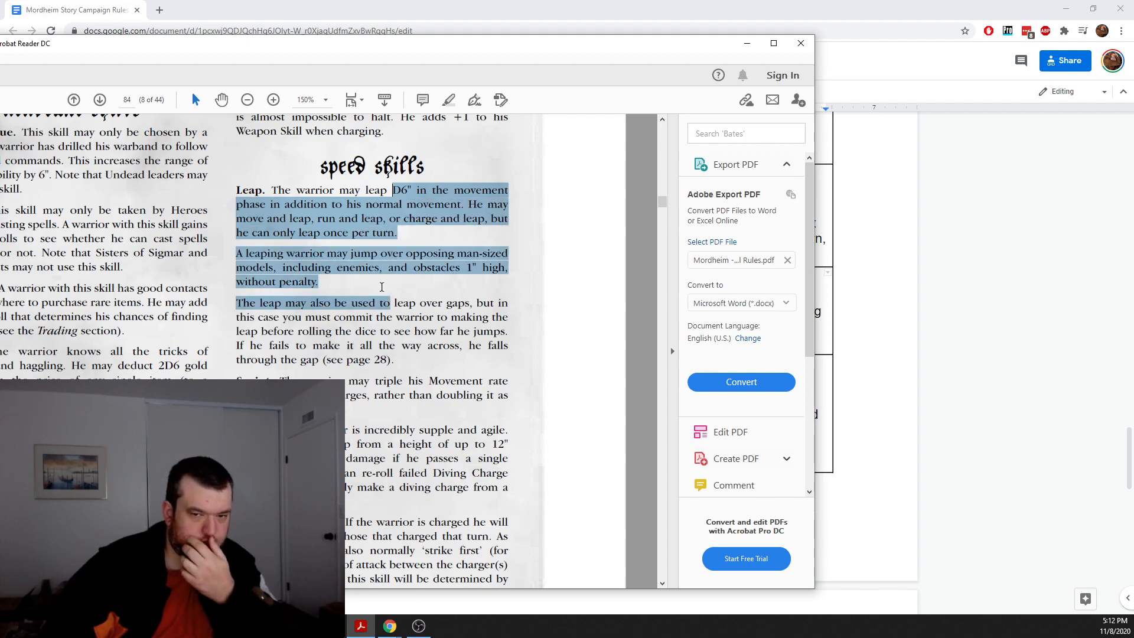
pyautogui.moveTo(382, 287); pyautogui.dragTo(409, 357)
pyautogui.click(276, 373)
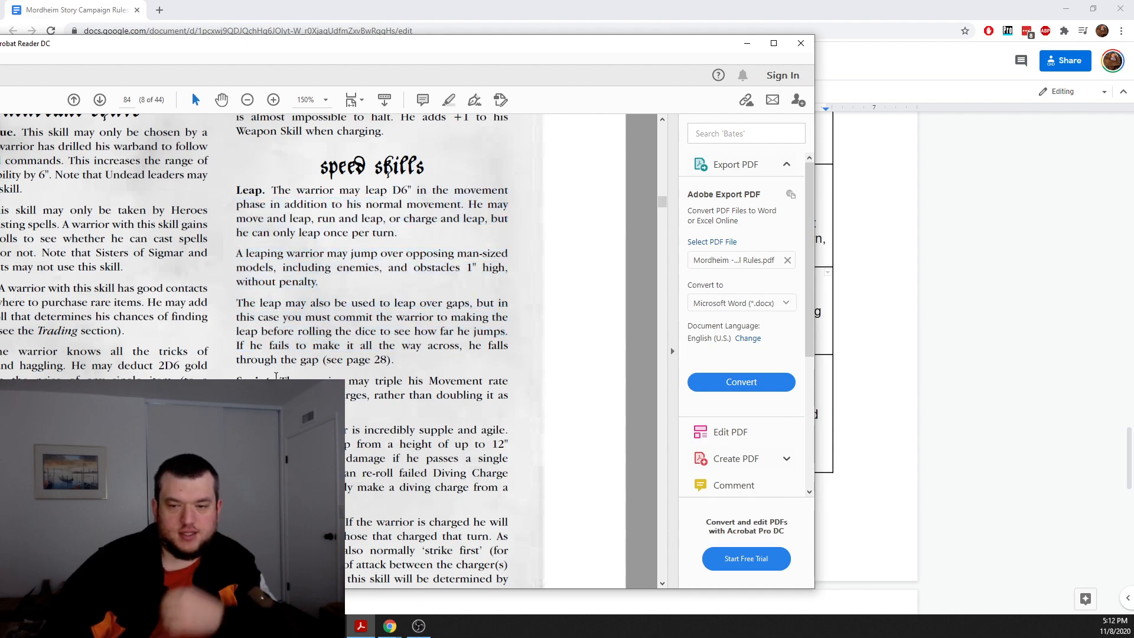
# Step: Compare the Sprint skill with Leap's D6" distance in the PDF, then return to the campaign rules document
pyautogui.moveTo(277, 377); pyautogui.dragTo(280, 411)
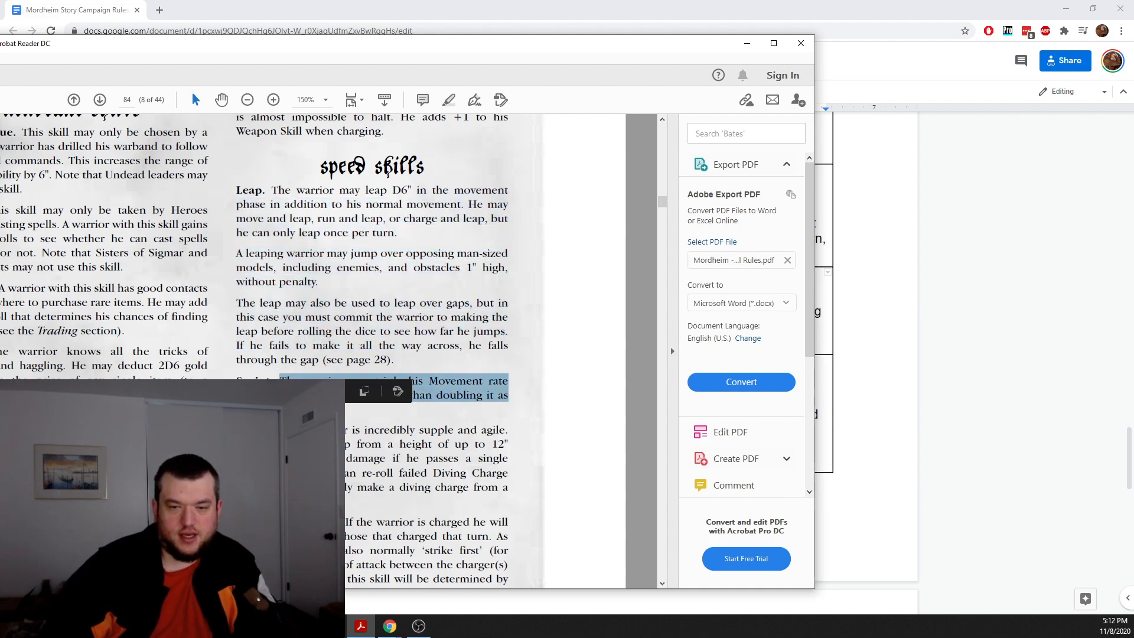
pyautogui.click(280, 414)
pyautogui.moveTo(420, 346); pyautogui.dragTo(271, 190)
pyautogui.click(388, 215)
pyautogui.moveTo(393, 190); pyautogui.dragTo(406, 186)
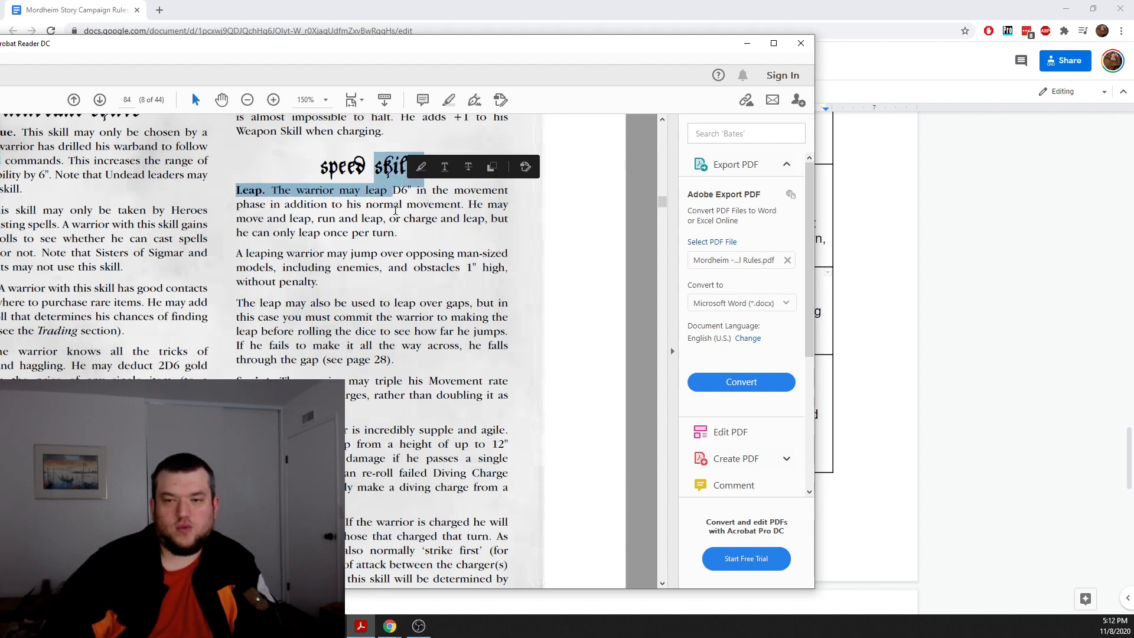
pyautogui.click(395, 210)
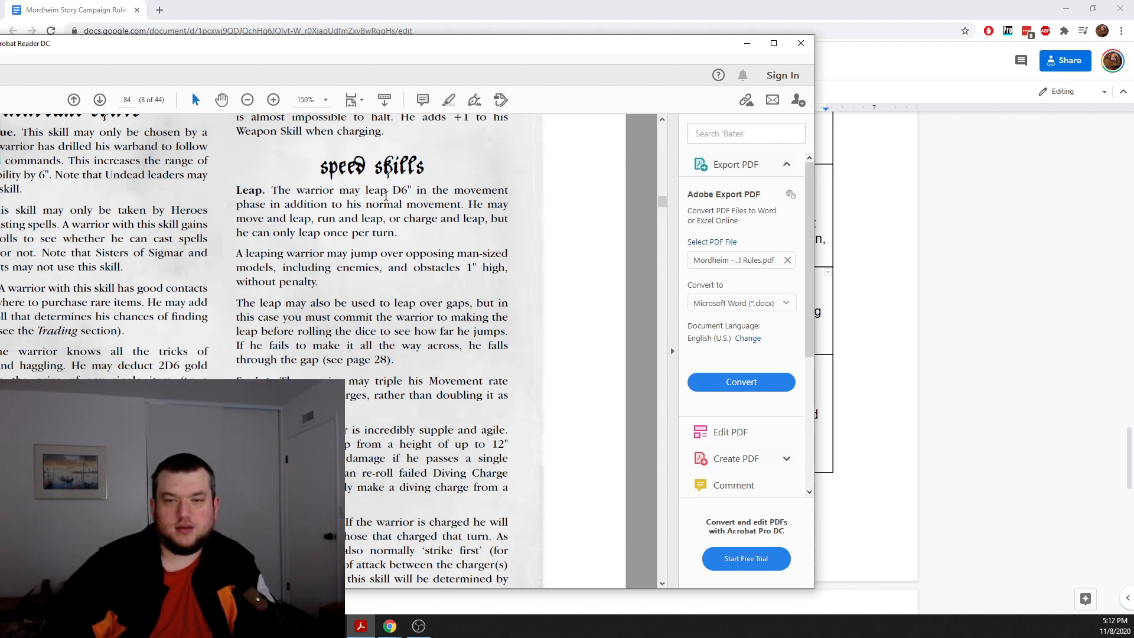
pyautogui.moveTo(411, 189); pyautogui.dragTo(388, 191)
pyautogui.click(375, 218)
pyautogui.moveTo(269, 45); pyautogui.dragTo(0, 145)
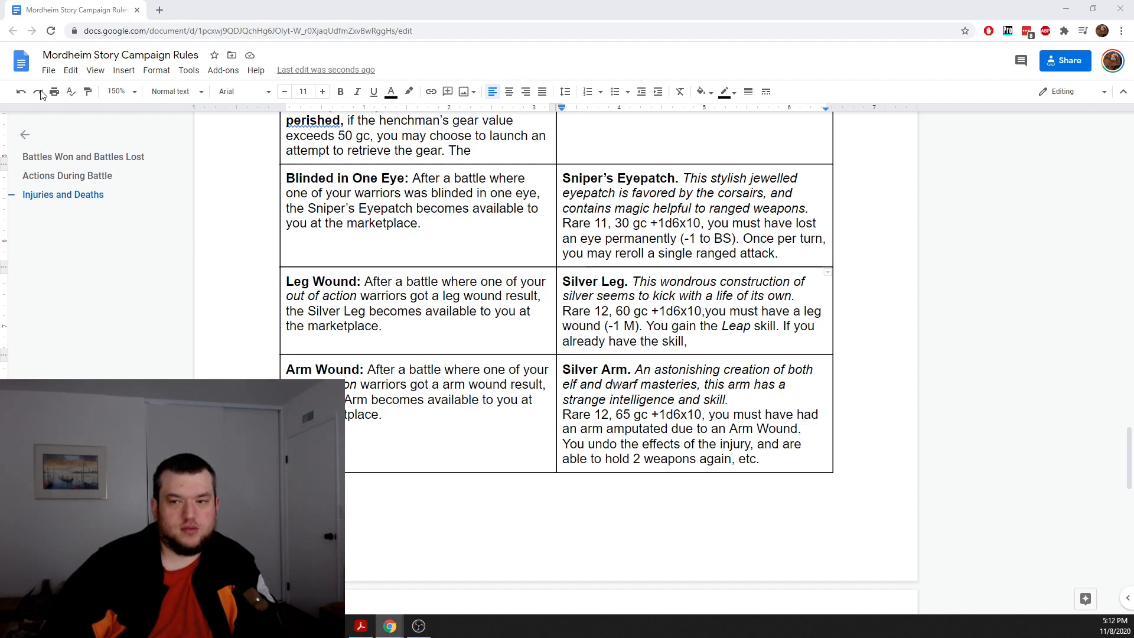
# Step: Finish the Silver Leg rule with "you instead gain the option to reroll your Leap distance." and italicize "Leap"
pyautogui.doubleClick(697, 341)
pyautogui.click(697, 341)
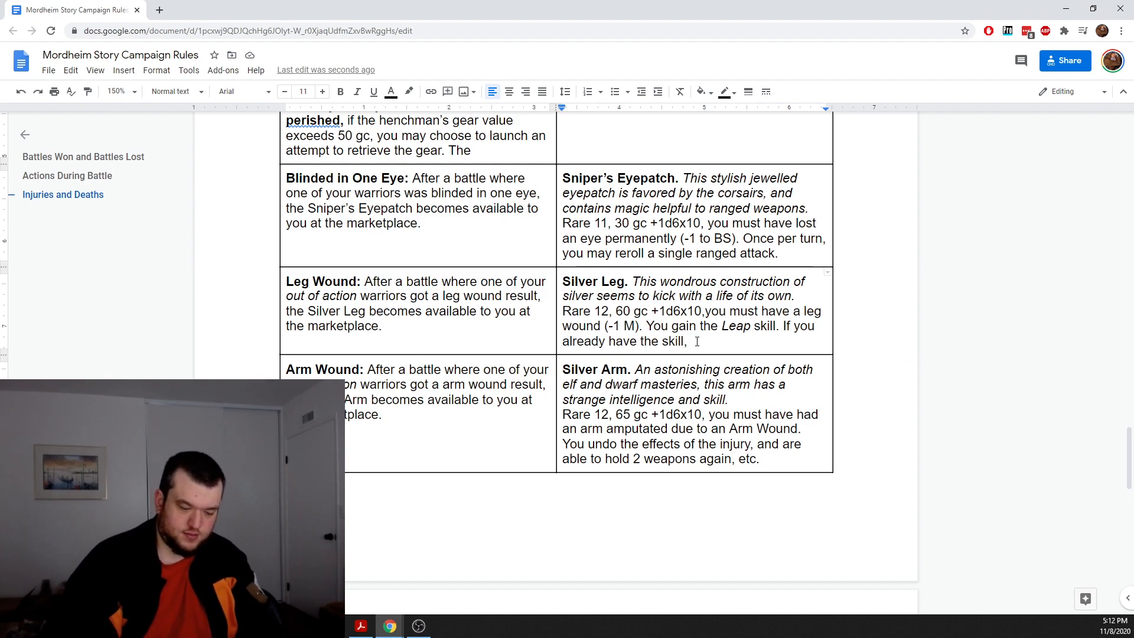
pyautogui.write('you ins')
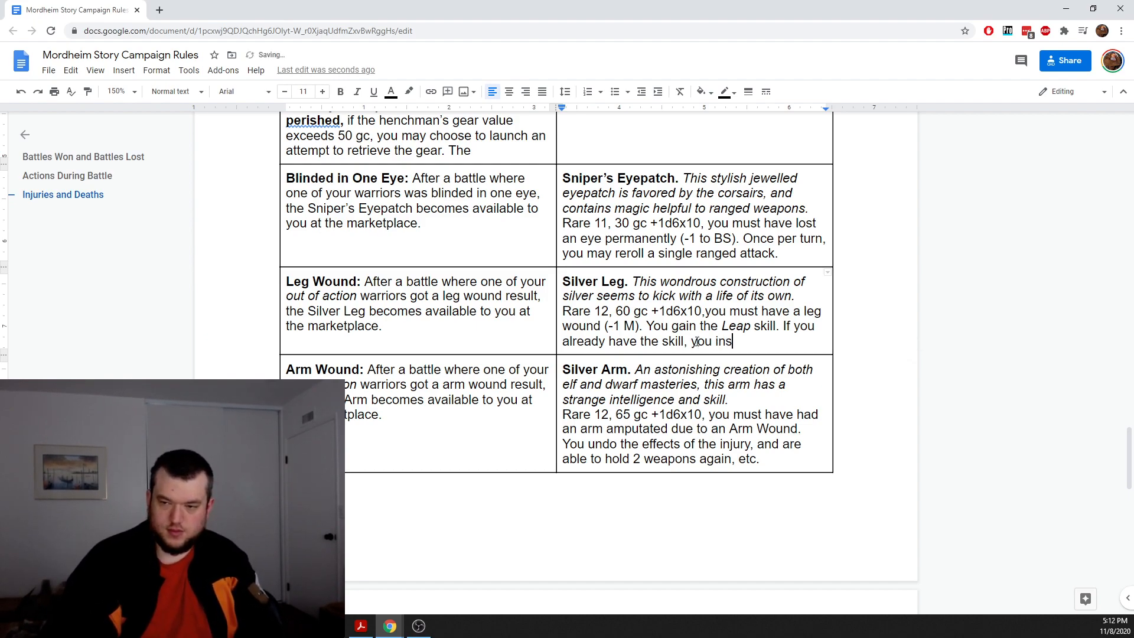
pyautogui.write('tead gain th')
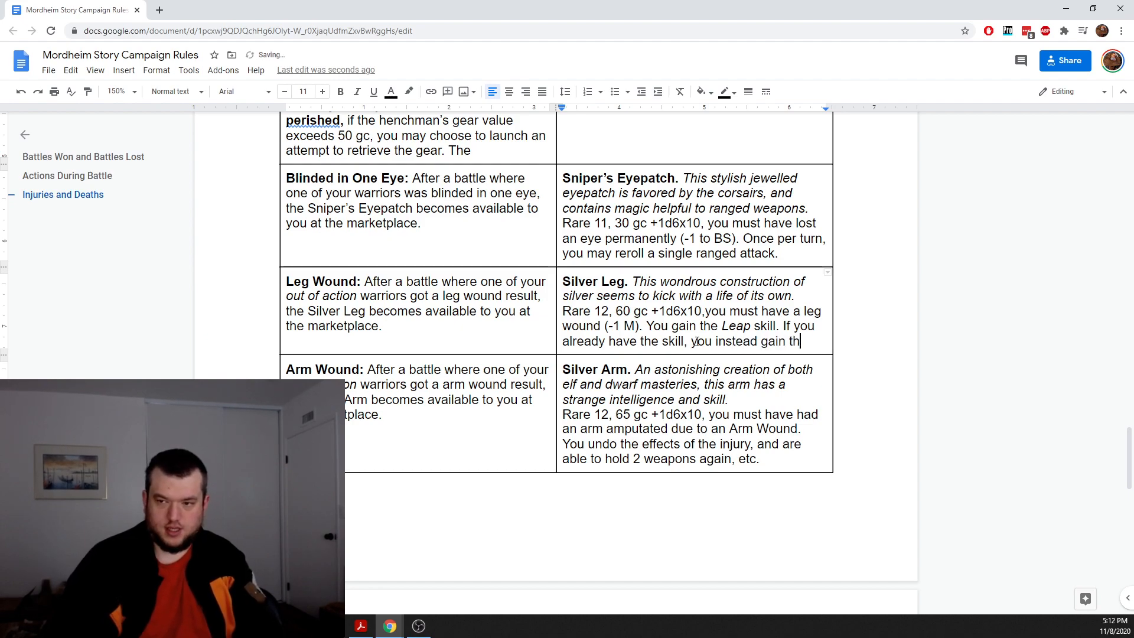
pyautogui.write('e option to ')
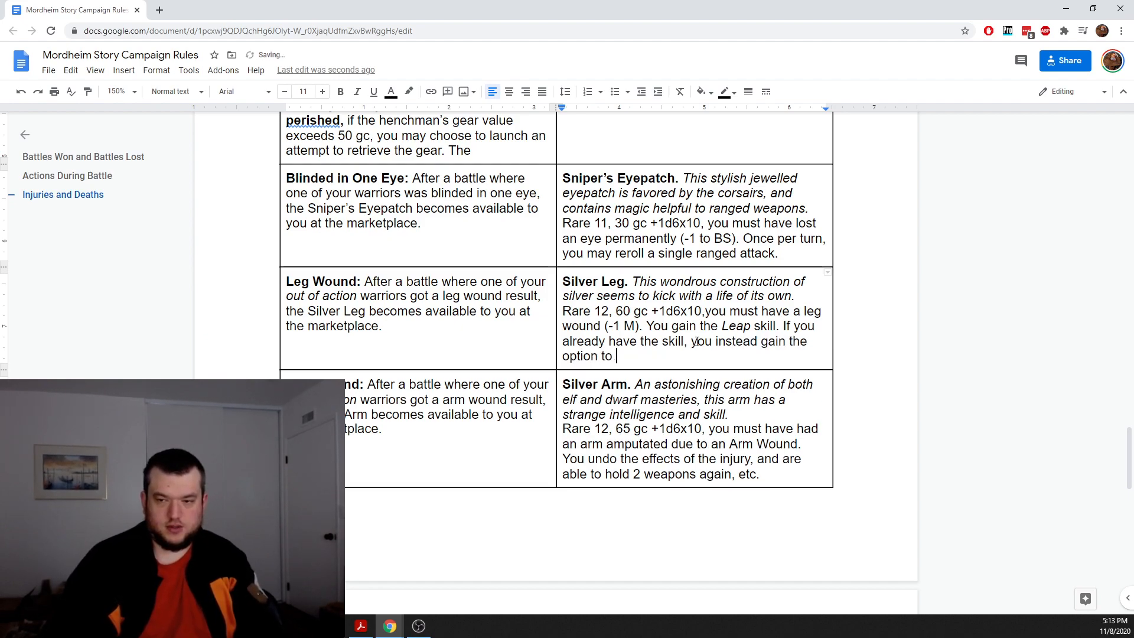
pyautogui.write('reroll ')
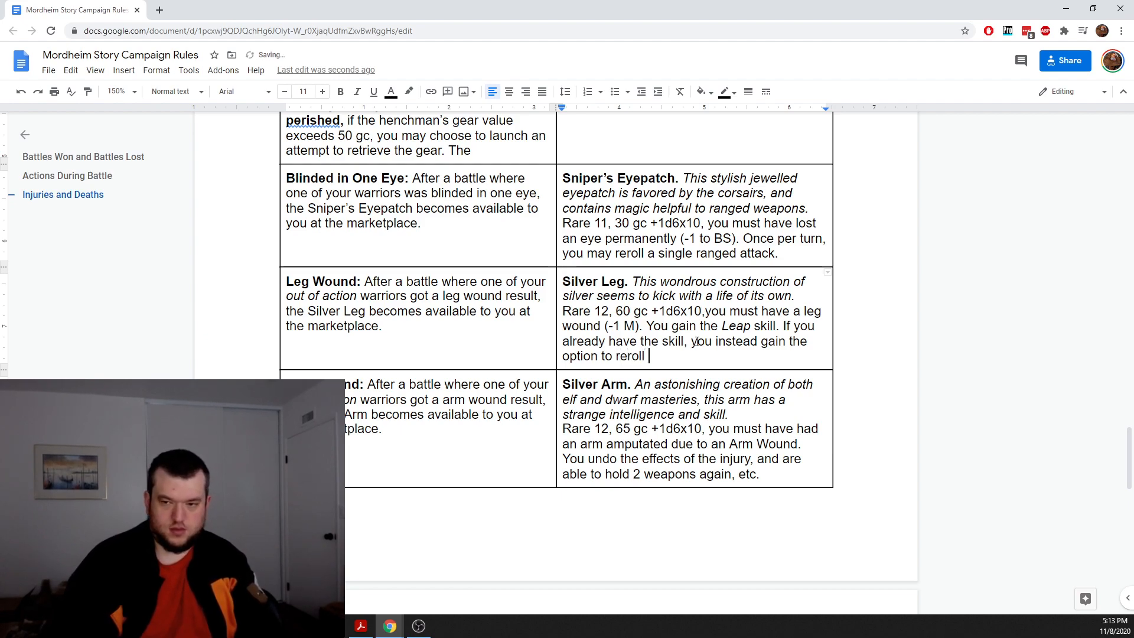
pyautogui.write('your Leap sistance.')
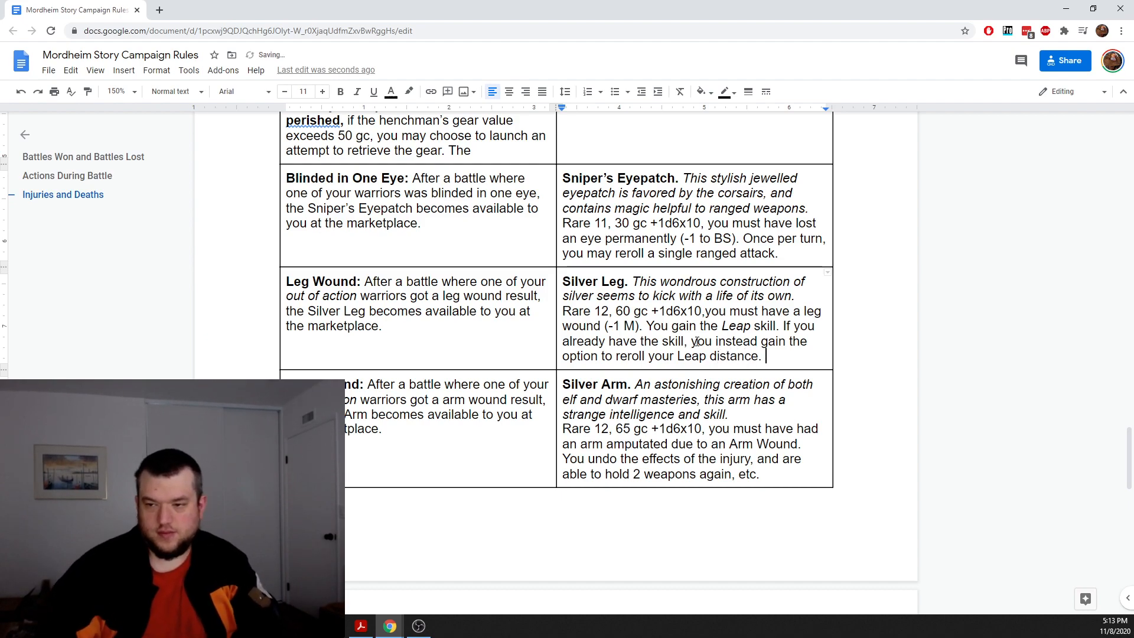
pyautogui.doubleClick(692, 355)
pyautogui.click(357, 93)
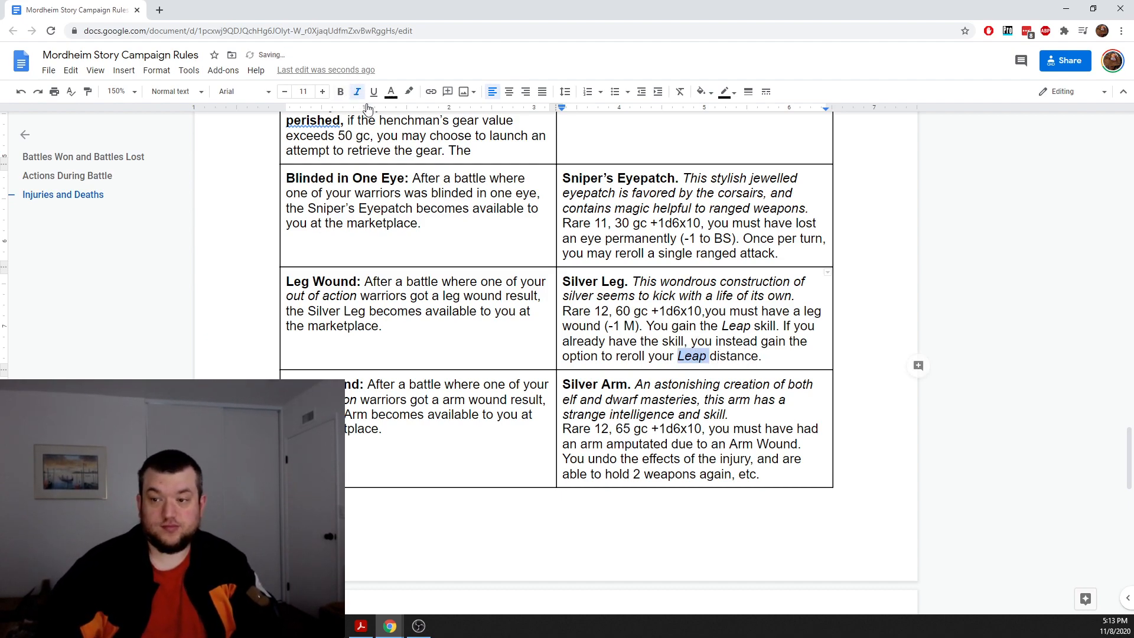
# Step: Delete the leftover Leg row containing only "Leap skill." above the Chest Wound row of the injuries table
pyautogui.click(696, 430)
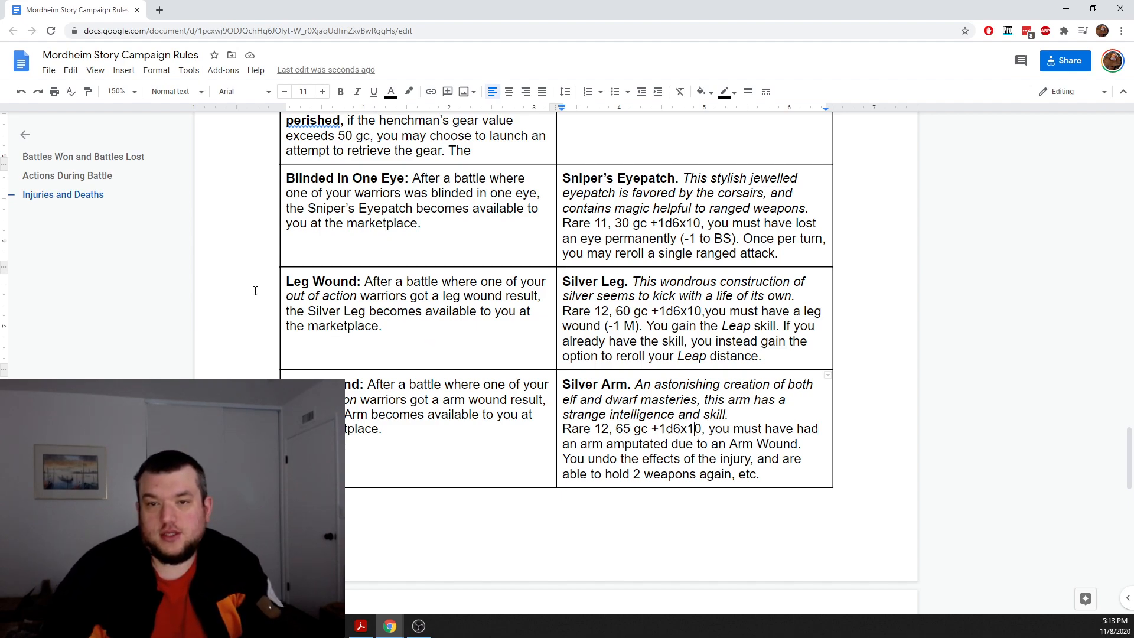
pyautogui.scroll(3, 426, 352)
pyautogui.click(319, 305)
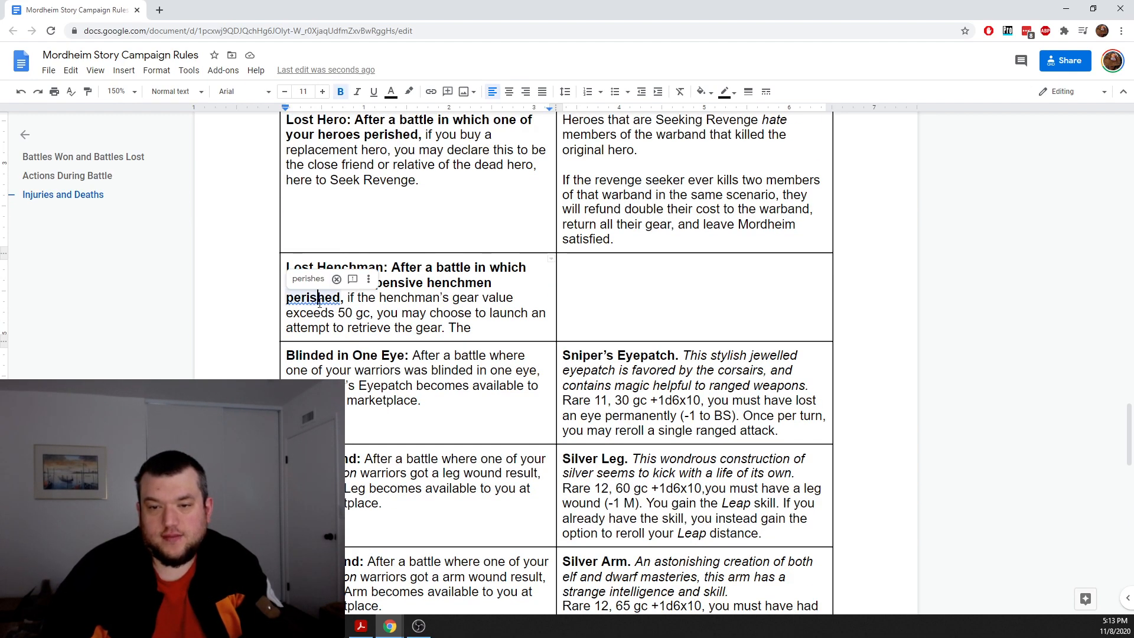
pyautogui.scroll(-7, 396, 342)
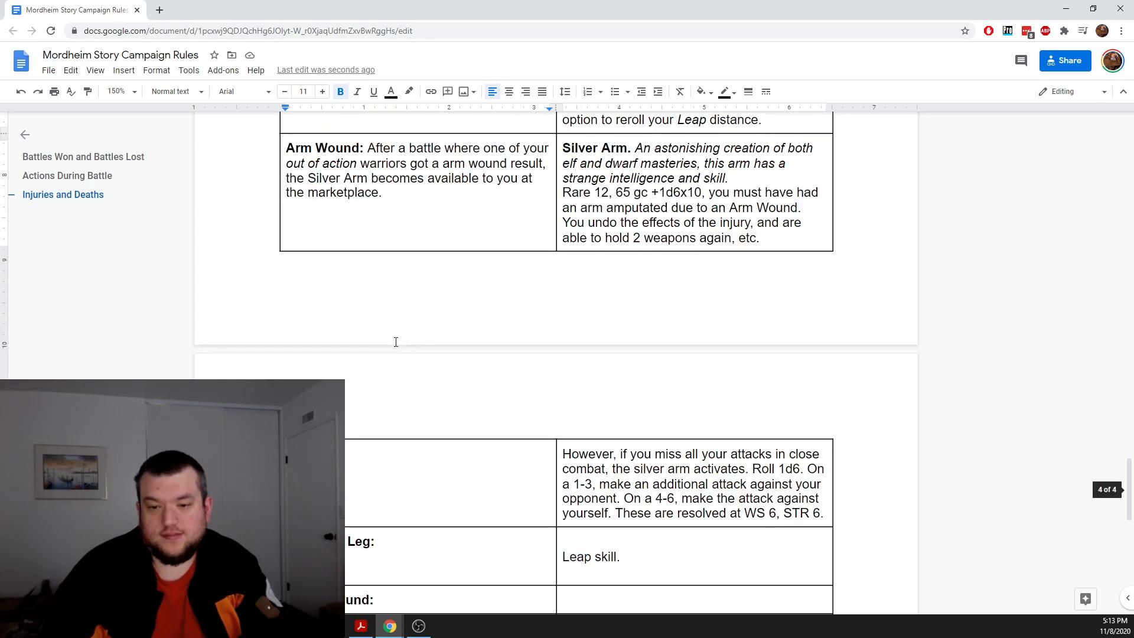
pyautogui.scroll(-2, 395, 342)
pyautogui.click(491, 435)
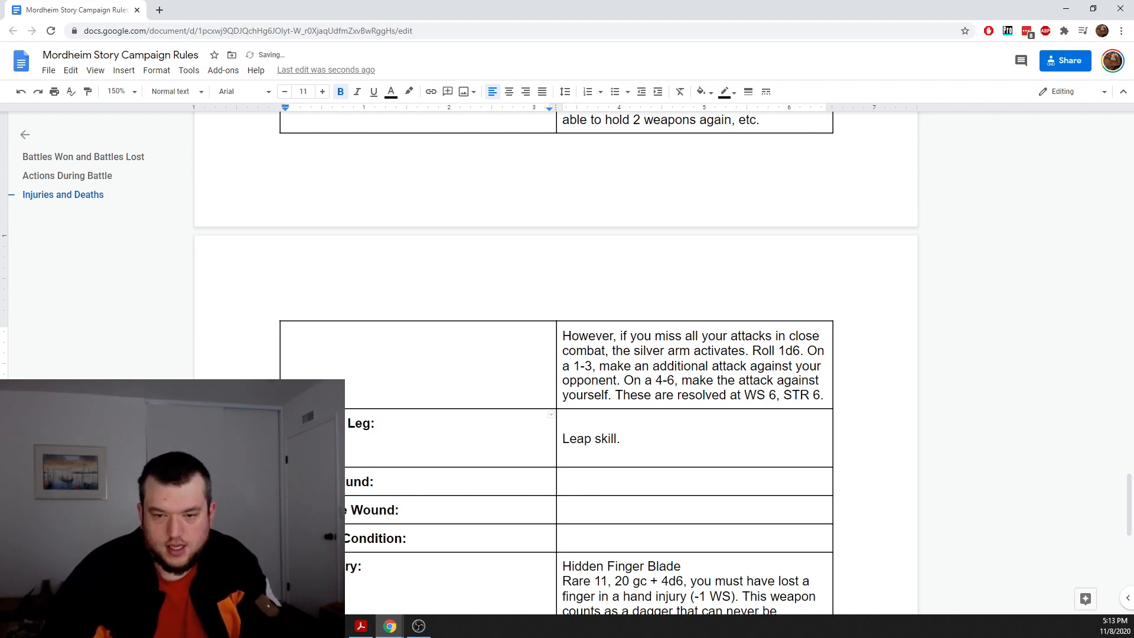
pyautogui.rightClick(433, 431)
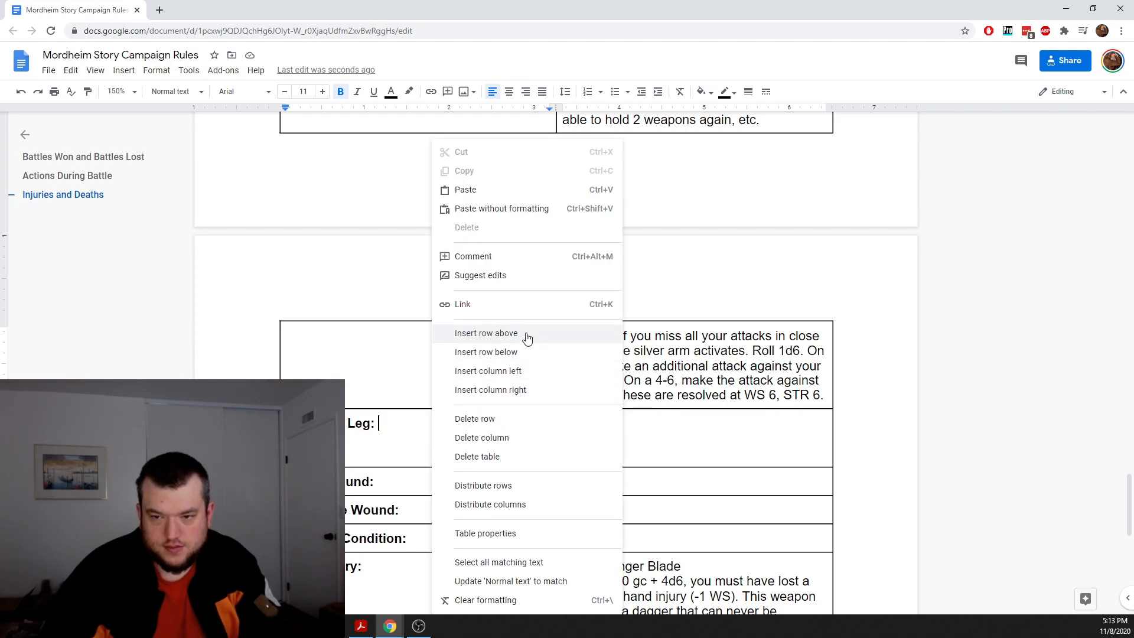
pyautogui.click(475, 418)
pyautogui.click(563, 423)
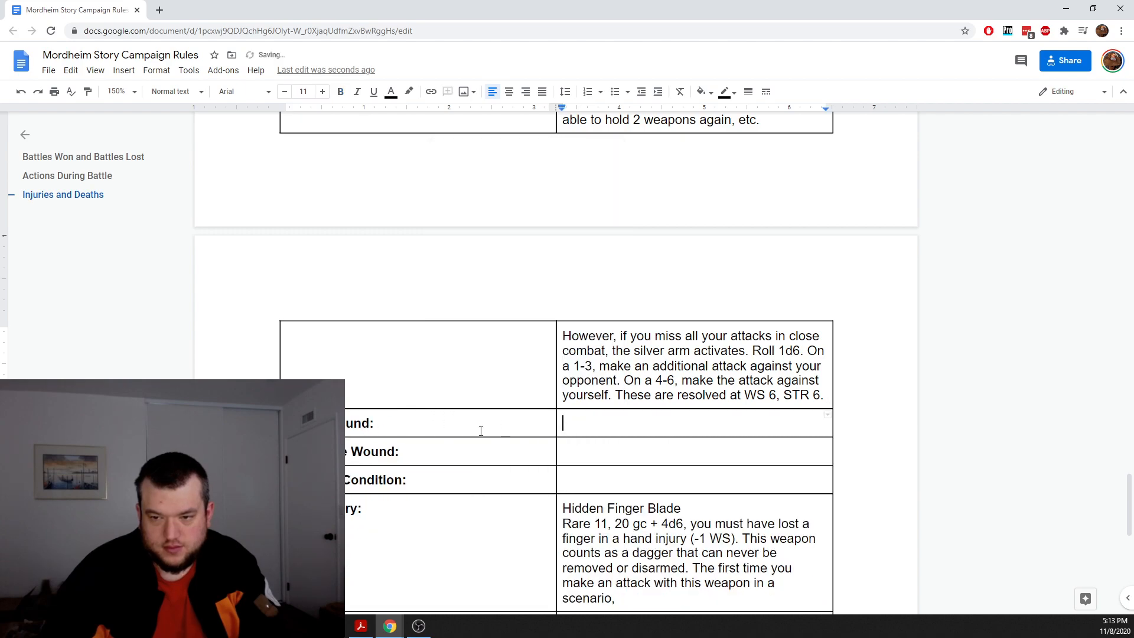
# Step: Switch to the rulebook PDF in Acrobat Reader and look through the skills and scenario pages for the chest wound rules
pyautogui.click(413, 431)
pyautogui.scroll(5, 412, 431)
pyautogui.scroll(-6, 413, 431)
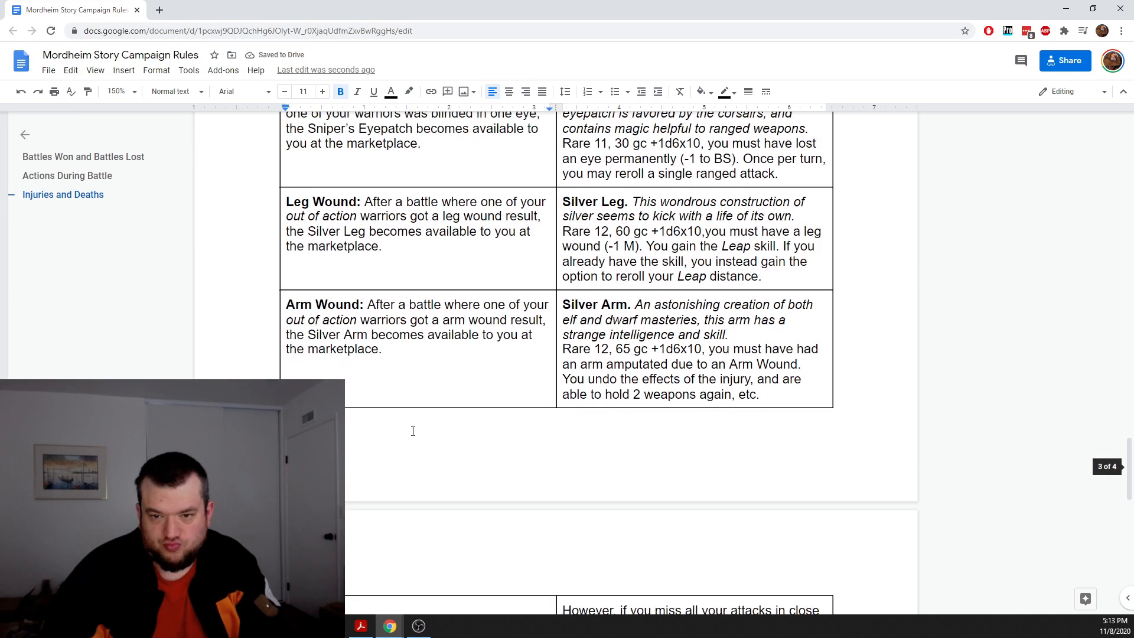
pyautogui.hotkey('alt', 'Tab')
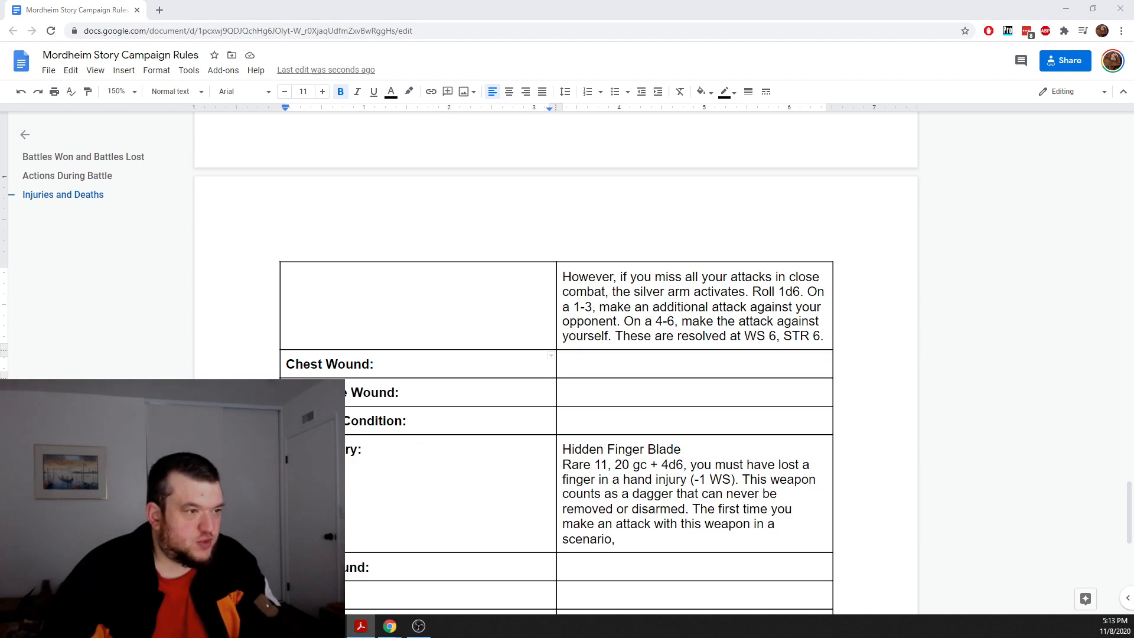
pyautogui.moveTo(0, 109); pyautogui.dragTo(386, 67)
pyautogui.scroll(2, 506, 353)
pyautogui.scroll(-7, 506, 353)
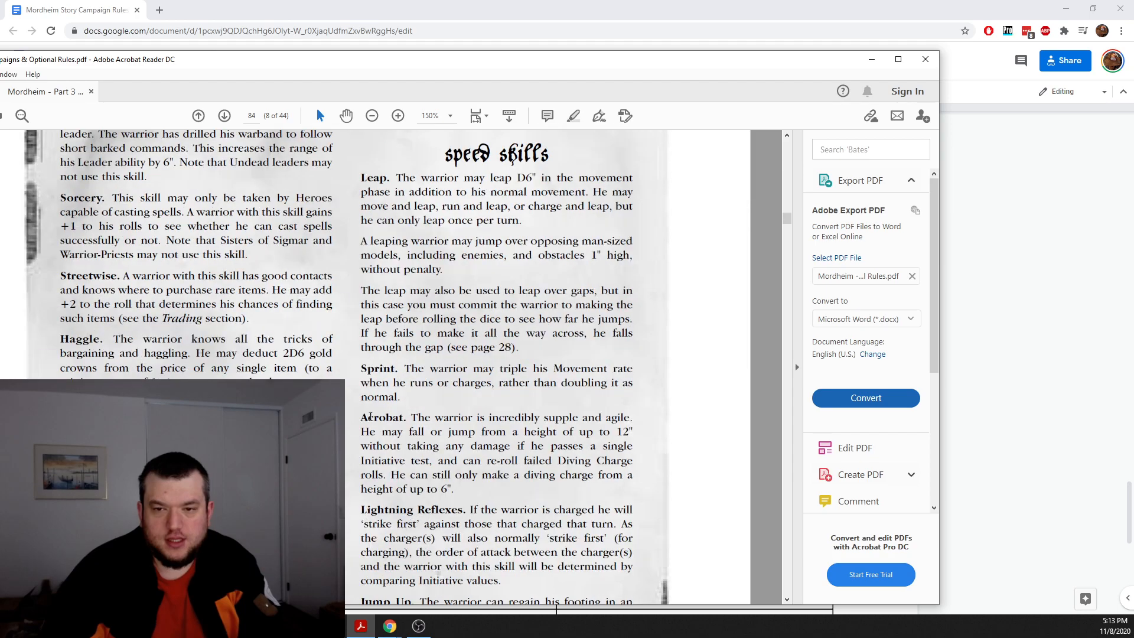
pyautogui.scroll(-15, 362, 415)
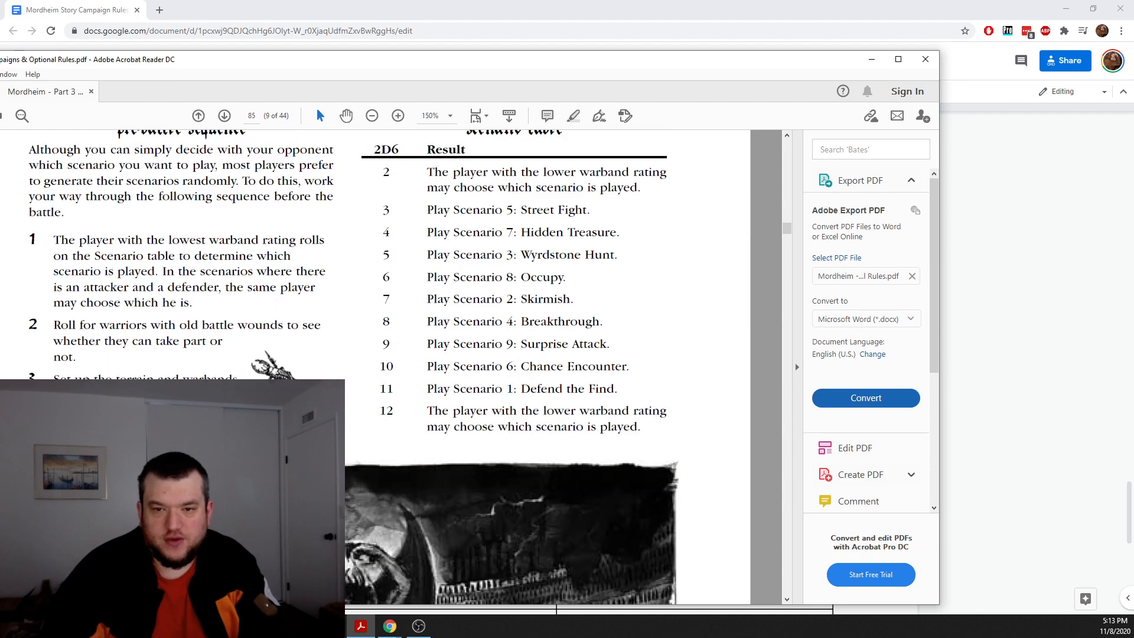
pyautogui.scroll(-15, 375, 366)
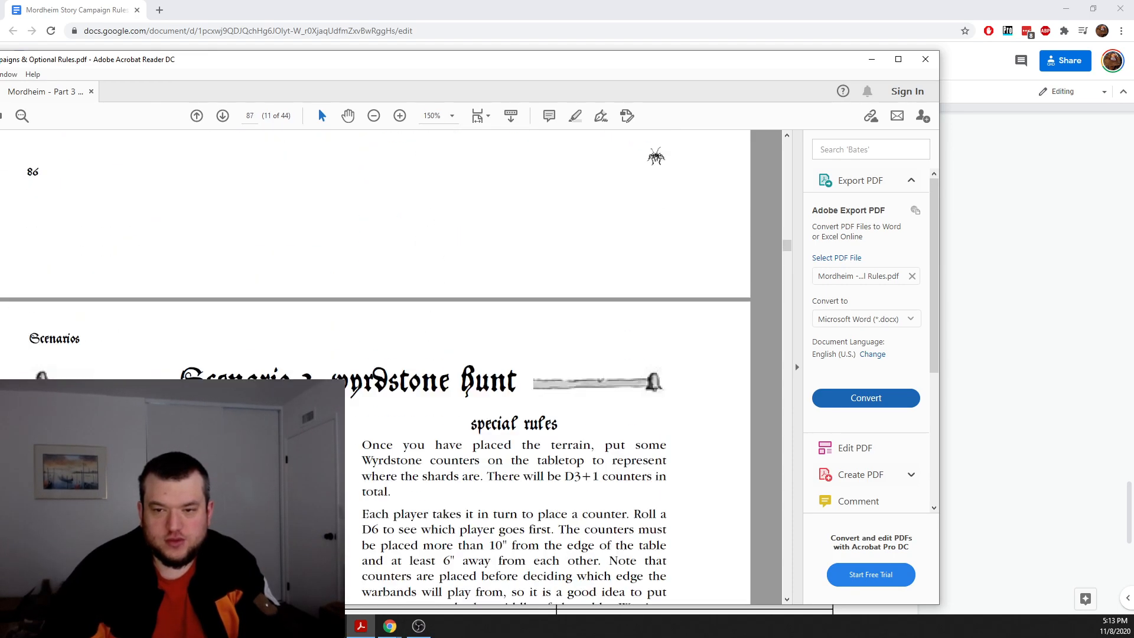
pyautogui.scroll(-20, 378, 366)
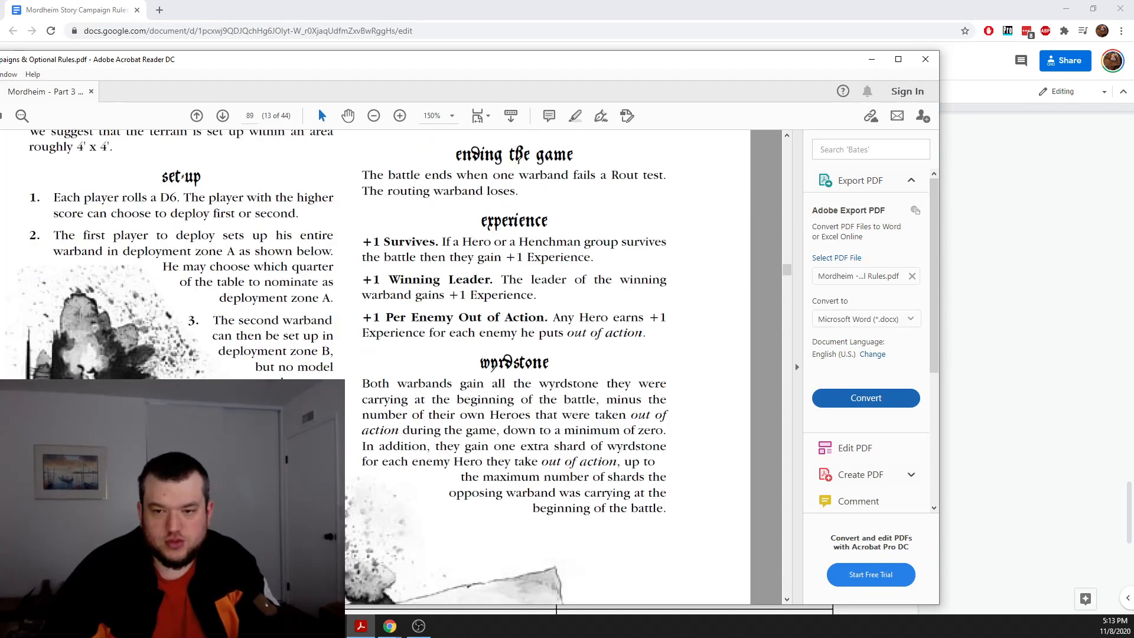
pyautogui.scroll(-18, 377, 366)
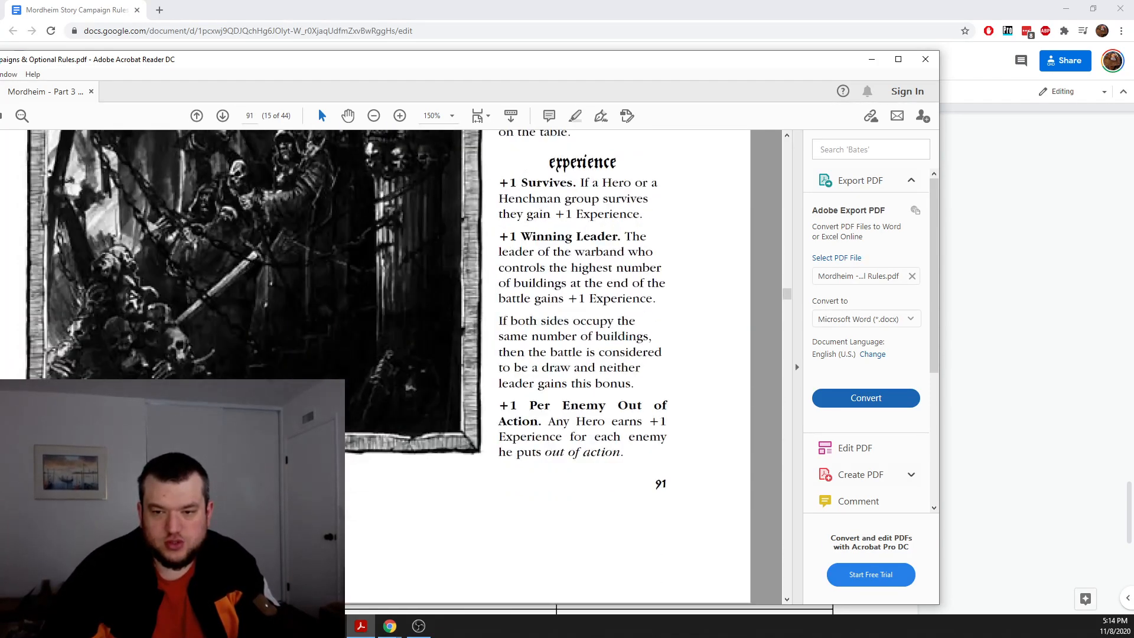
# Step: Search the rulebook PDF for "chest", step through the matches to the Chest Wound injury entry, and close the search
pyautogui.hotkey('ctrl', 'f')
pyautogui.write('ches')
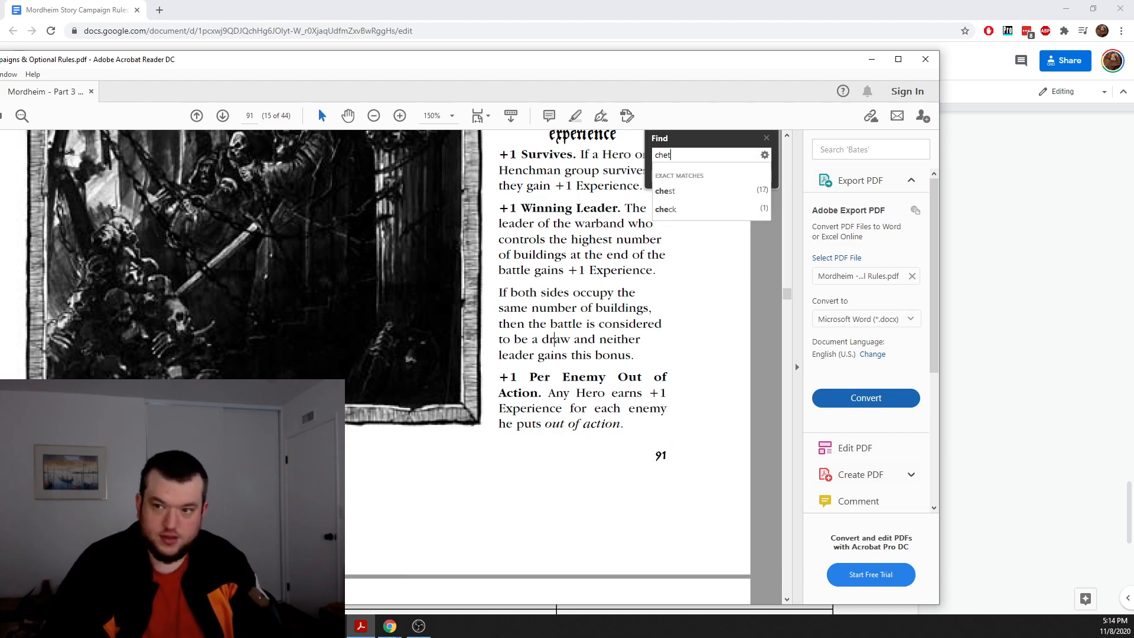
pyautogui.write('t')
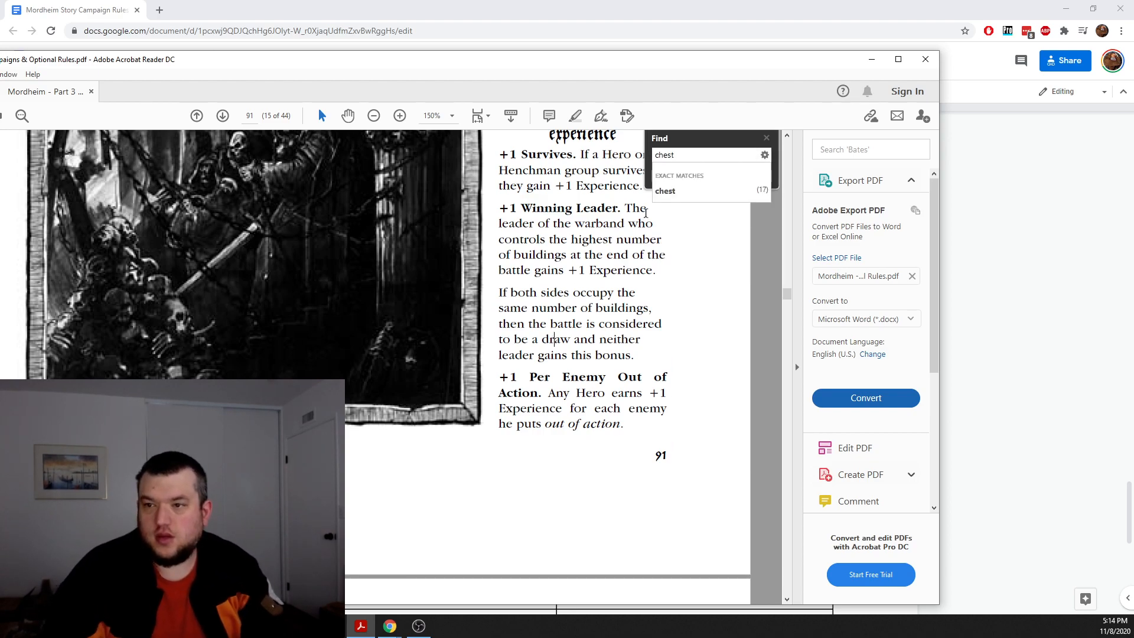
pyautogui.click(707, 192)
pyautogui.click(743, 177)
pyautogui.click(744, 177)
pyautogui.click(743, 177)
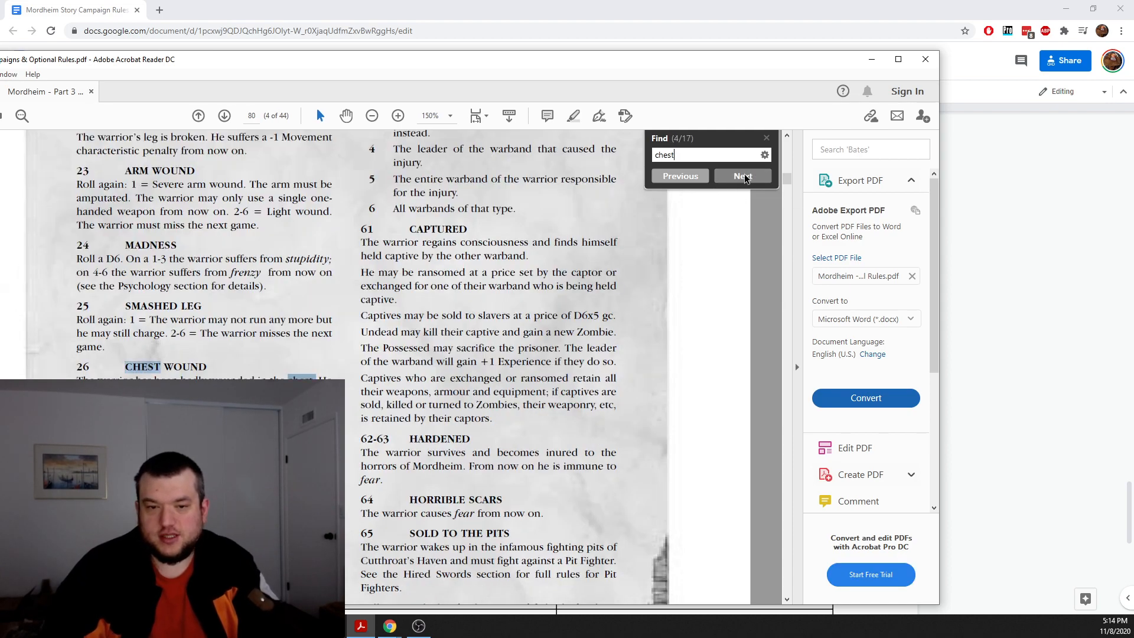
pyautogui.click(767, 139)
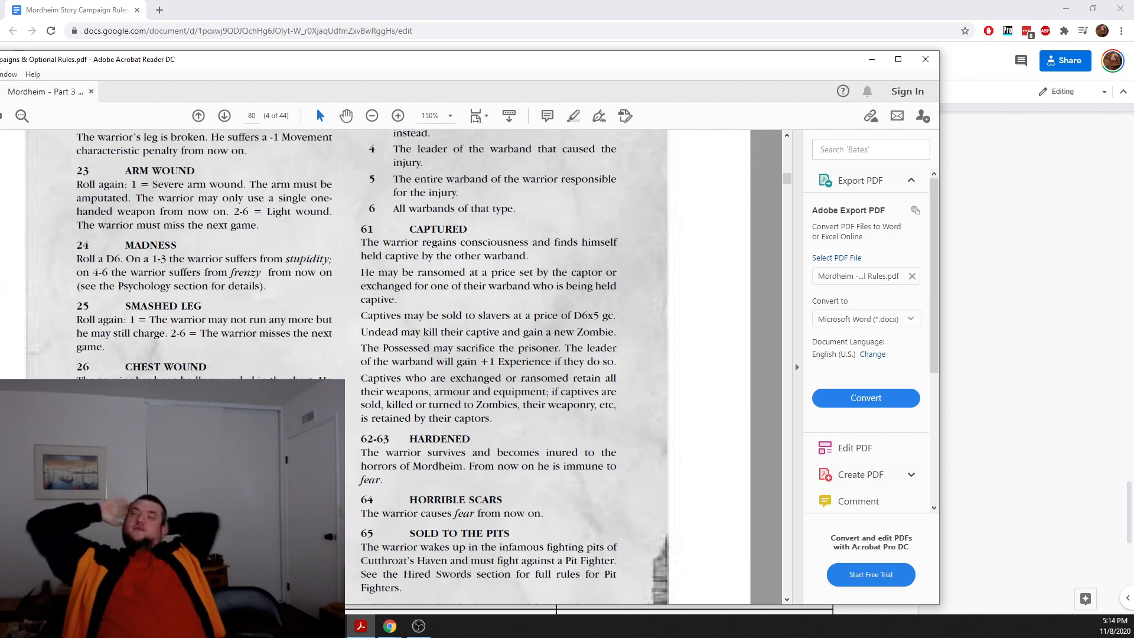
# Step: Return to the campaign rules document and reuse the Leg Wound sentence about the Silver Leg becoming available as the Chest Wound description
pyautogui.moveTo(238, 61); pyautogui.dragTo(0, 121)
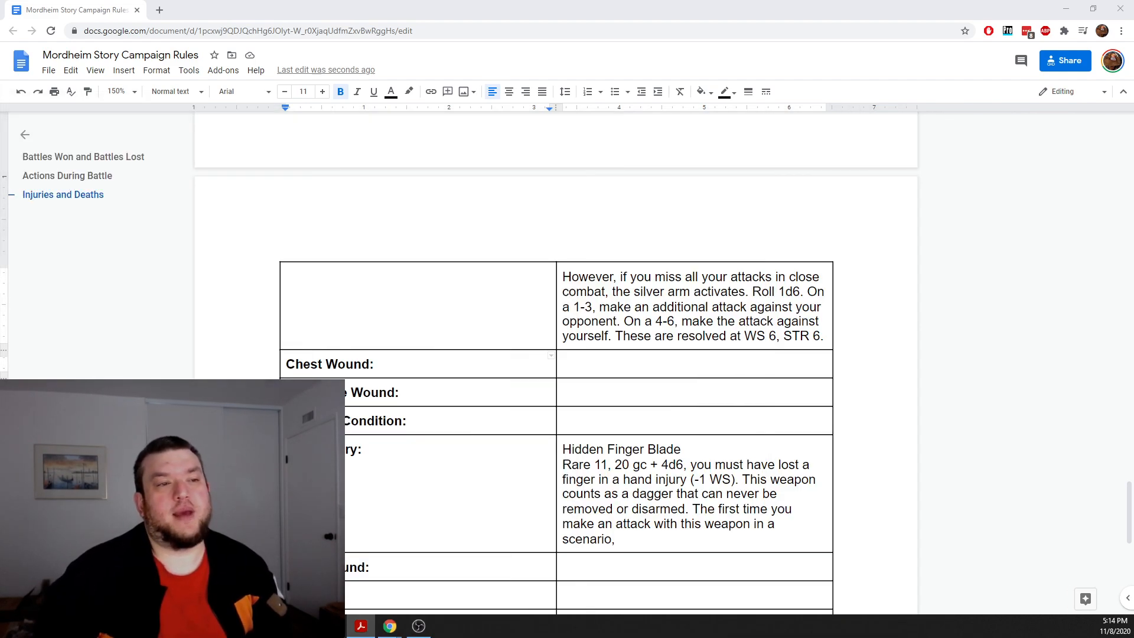
pyautogui.click(512, 367)
pyautogui.scroll(5, 509, 379)
pyautogui.scroll(-2, 510, 380)
pyautogui.scroll(-2, 510, 380)
pyautogui.write('After a battle where one of your out of action warriors got a leg wound result, the Silver Leg becomes available to you at the marketplace.')
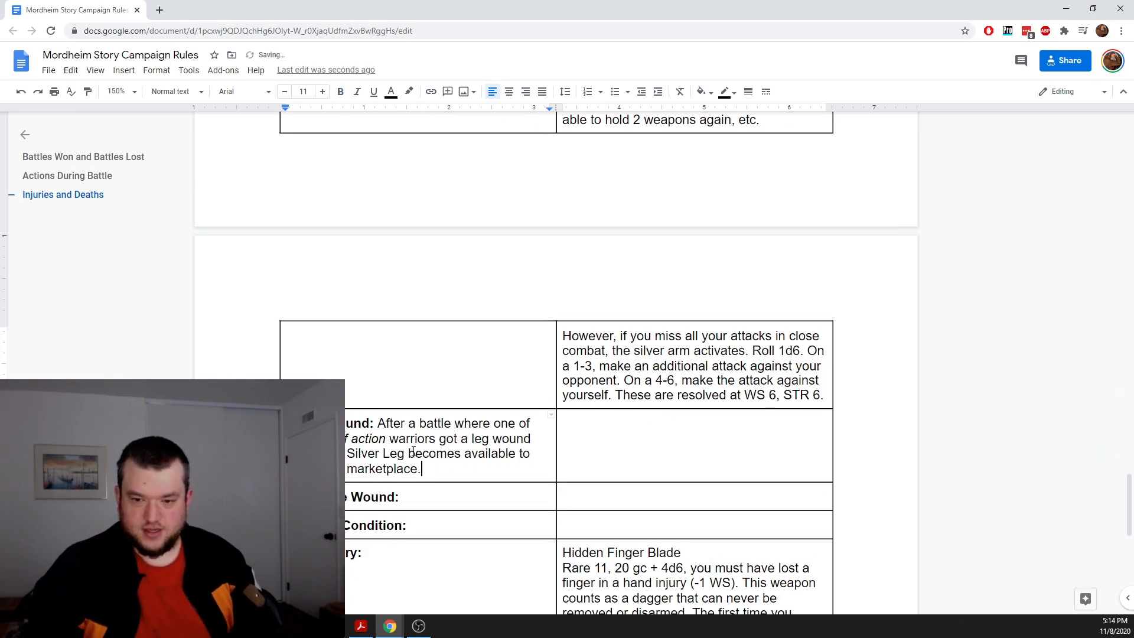
# Step: Adapt the Chest Wound description by replacing "leg" with "chest" and "Silver Leg" with "Adamant Heart"
pyautogui.doubleClick(476, 442)
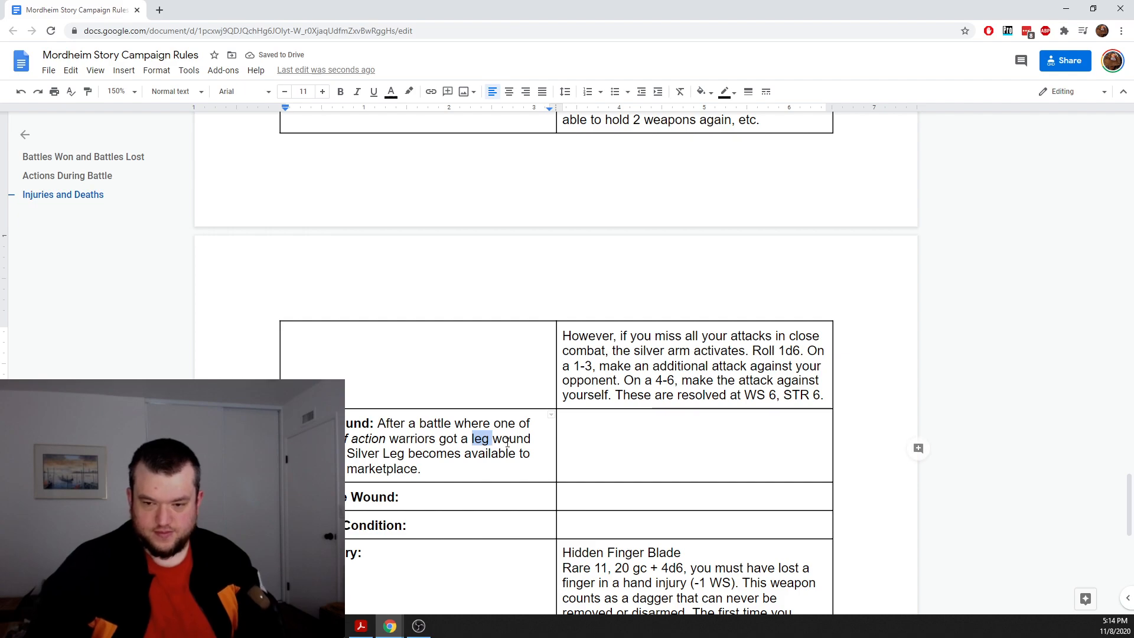
pyautogui.write('chest')
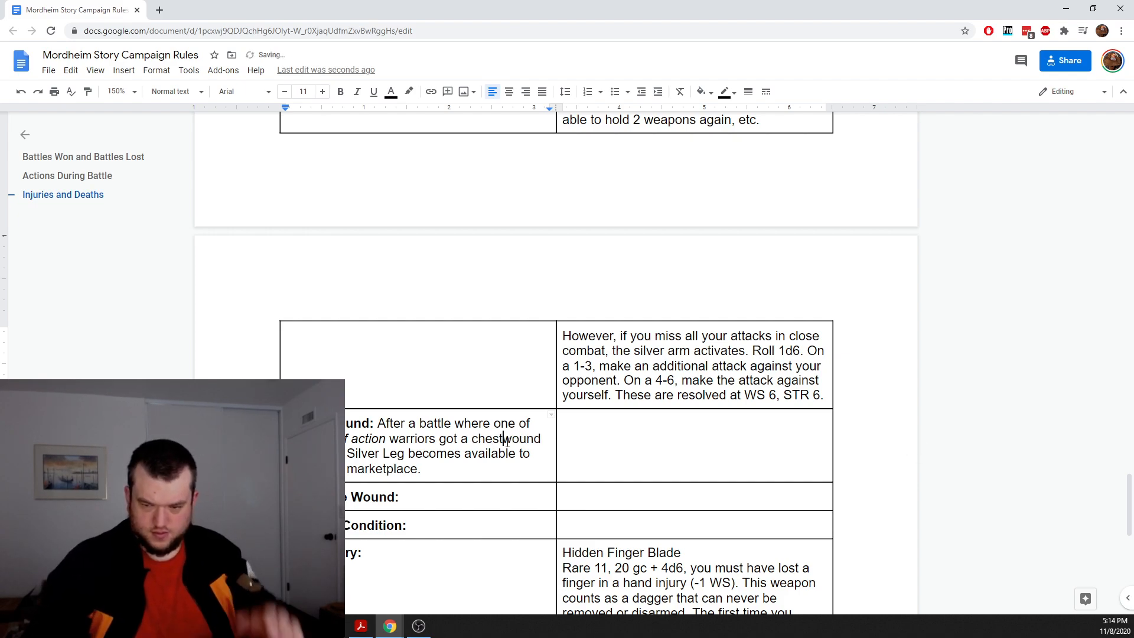
pyautogui.doubleClick(365, 453)
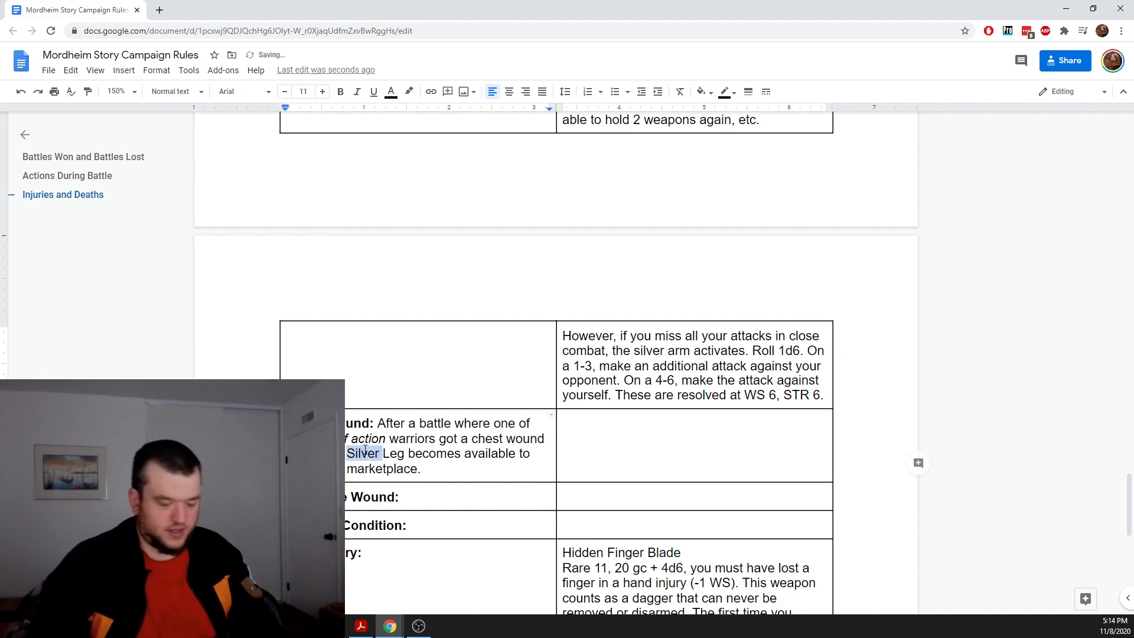
pyautogui.write('Adama')
pyautogui.write('nt Heart')
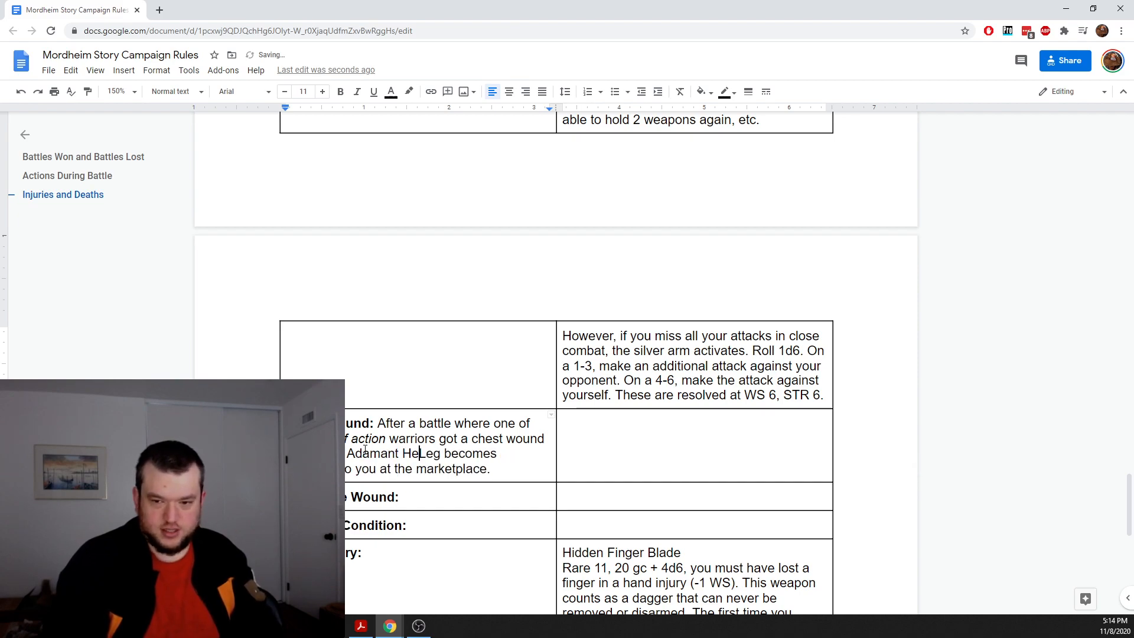
pyautogui.press('Delete')
pyautogui.press('Delete')
pyautogui.press('Delete')
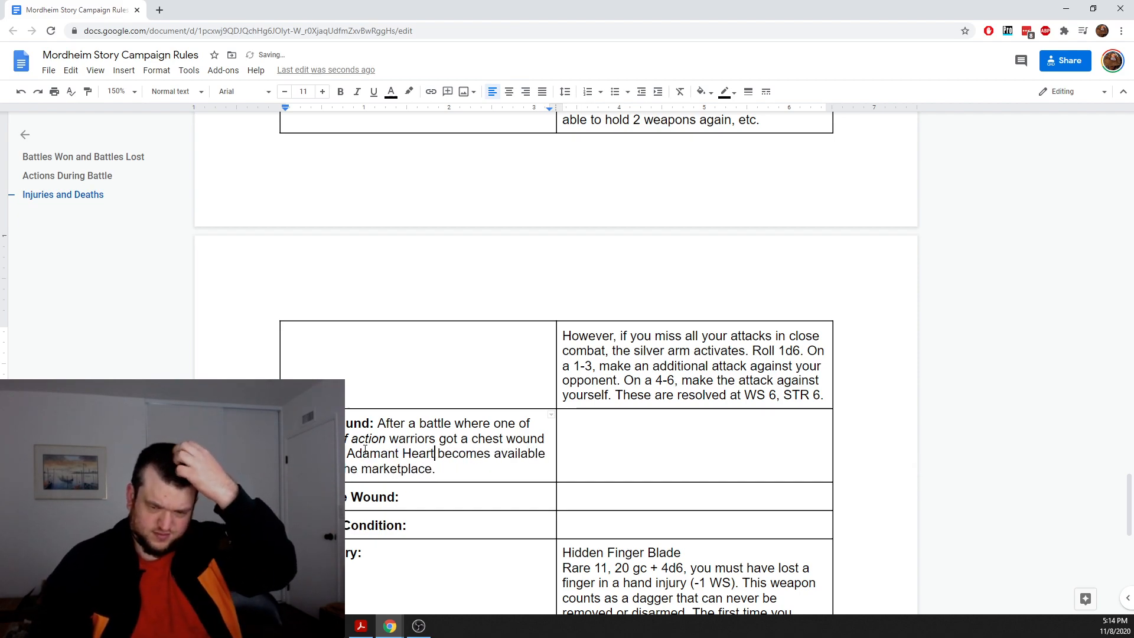
# Step: Start the item rule beside Chest Wound with "Adamant Heart." and "Rare 12," on a second line
pyautogui.click(590, 435)
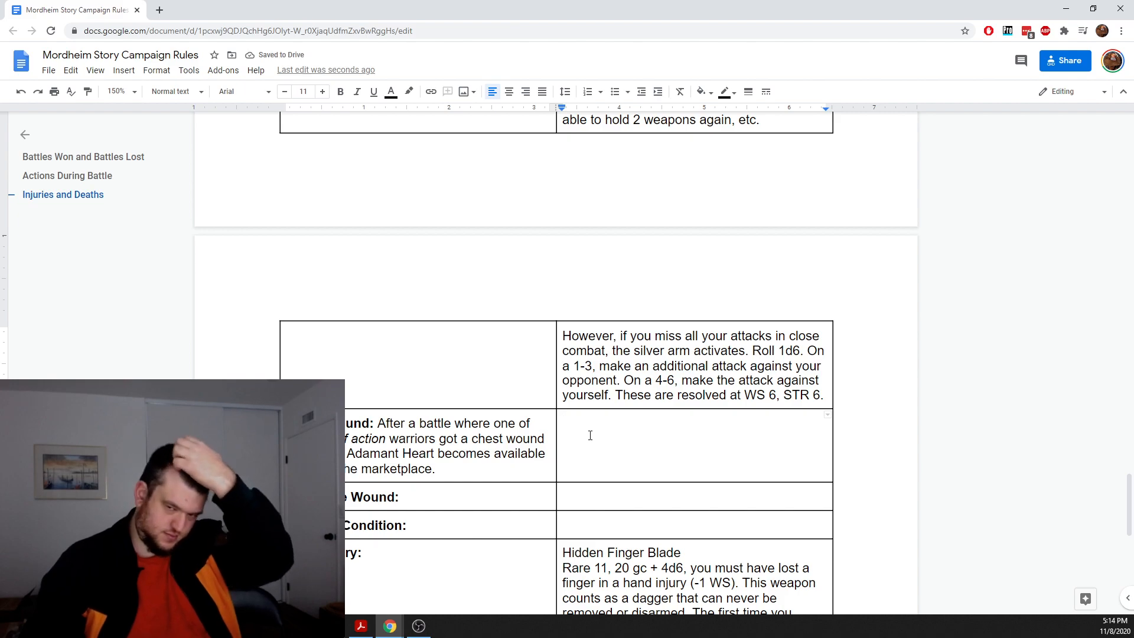
pyautogui.write('Adamant Heart')
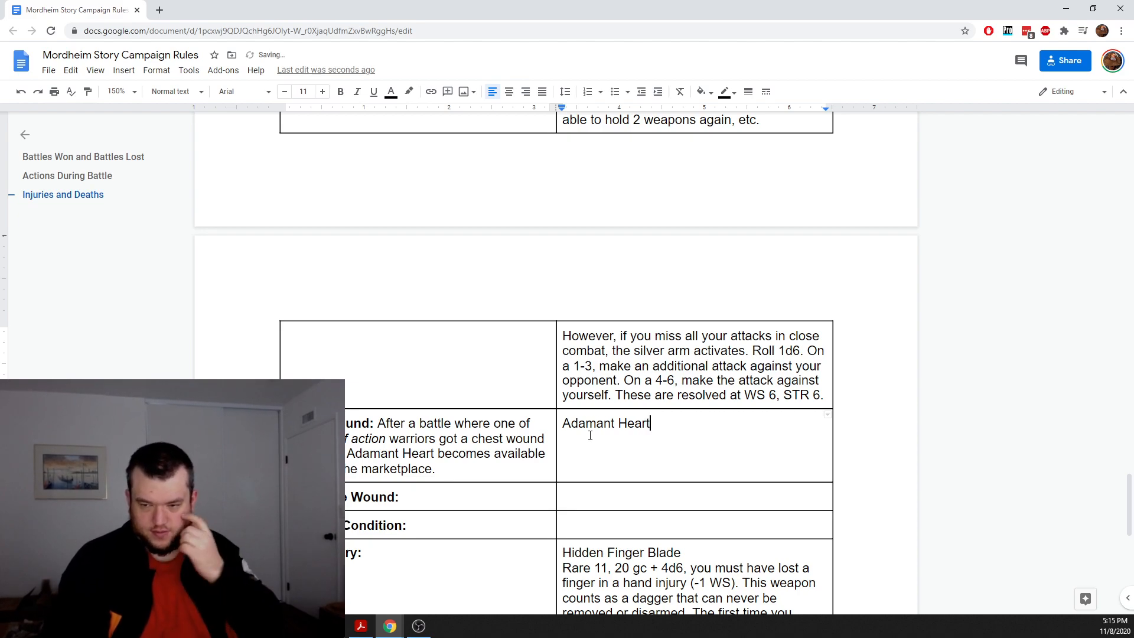
pyautogui.write('.')
pyautogui.press('Return')
pyautogui.scroll(3, 590, 435)
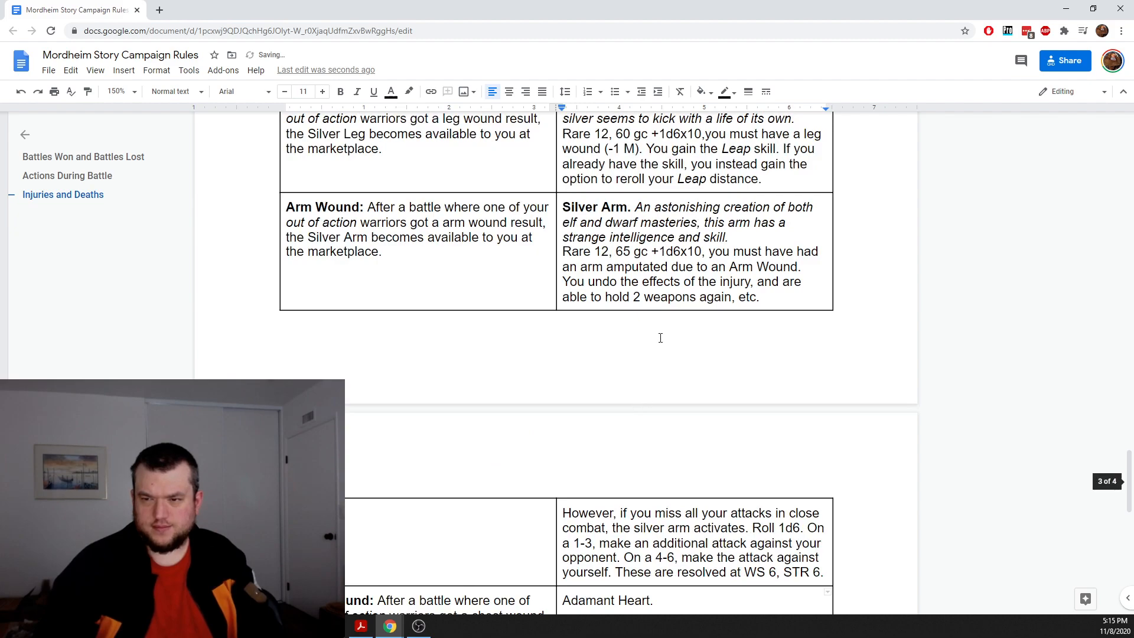
pyautogui.scroll(-3, 716, 367)
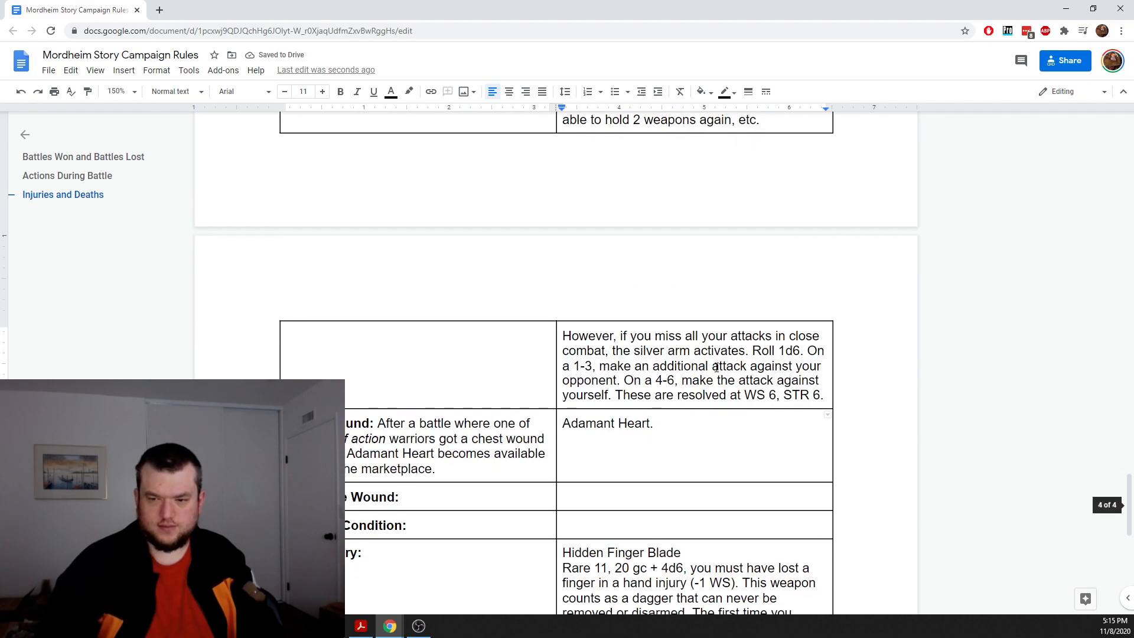
pyautogui.write('Rare')
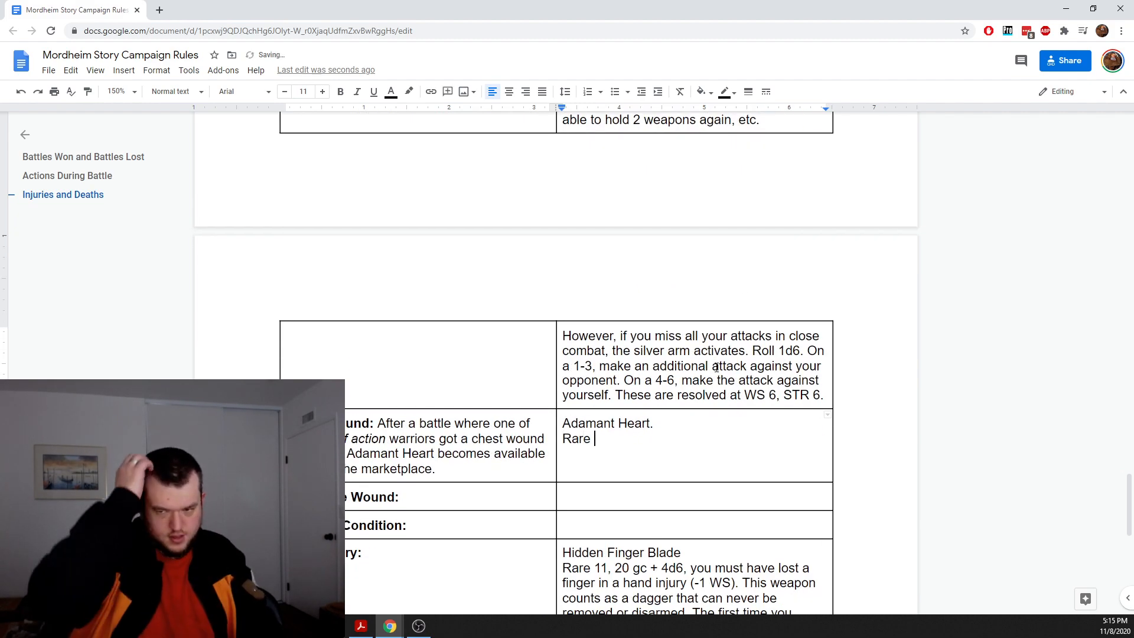
pyautogui.write(' 12,')
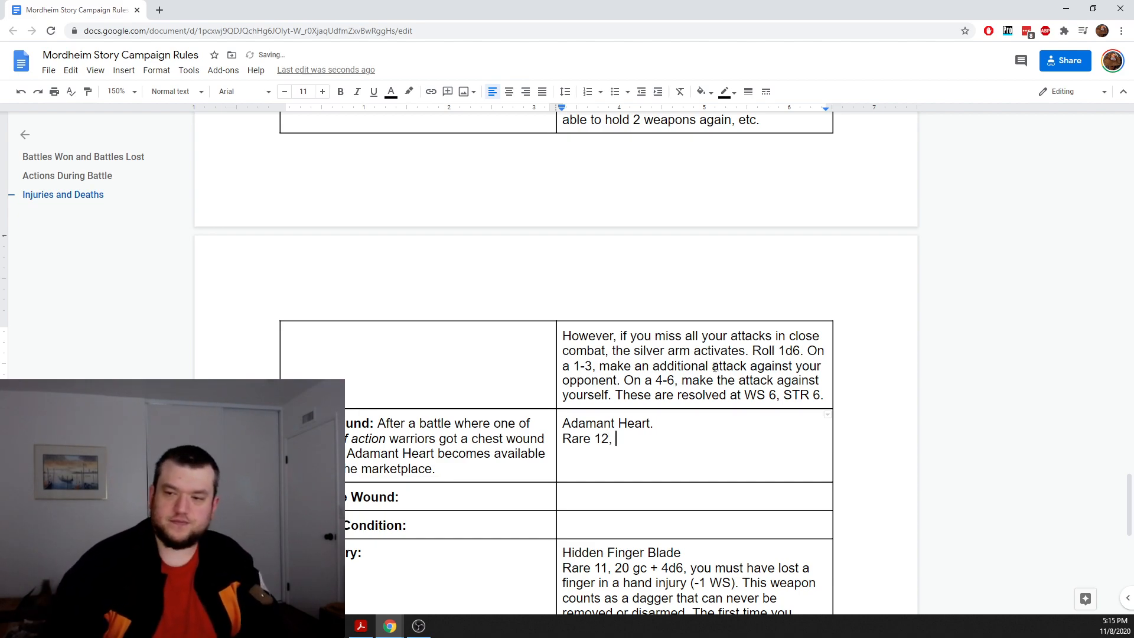
# Step: Compare the rarity and cost lines of the Sniper's Eyepatch, Silver Leg and Silver Arm with the Adamant Heart entry
pyautogui.scroll(4, 716, 367)
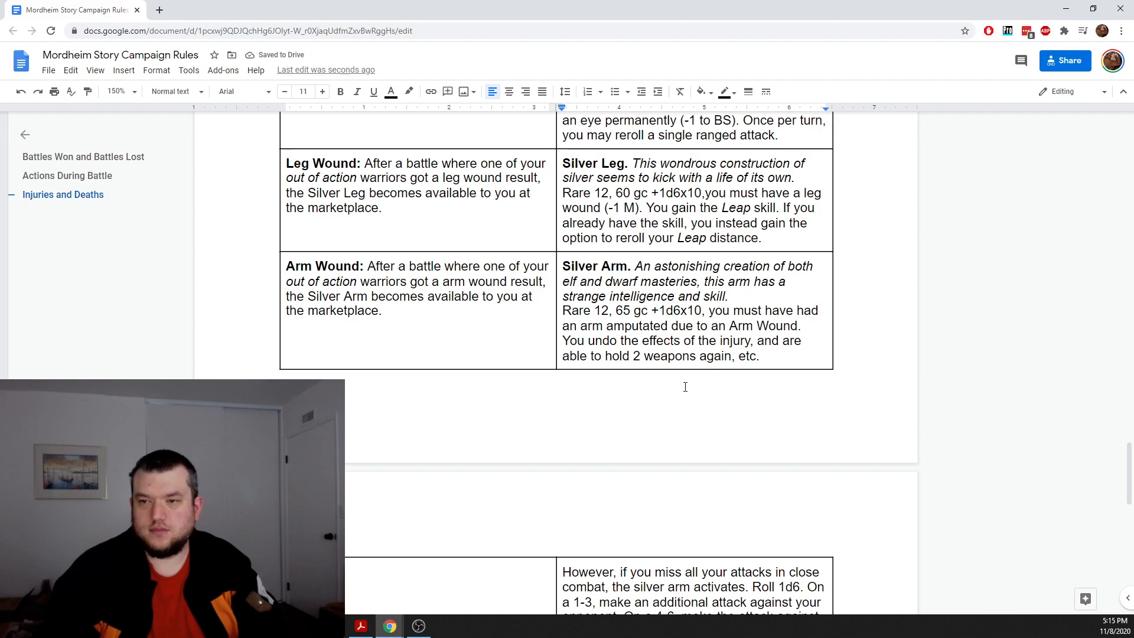
pyautogui.scroll(2, 684, 384)
pyautogui.scroll(1, 682, 387)
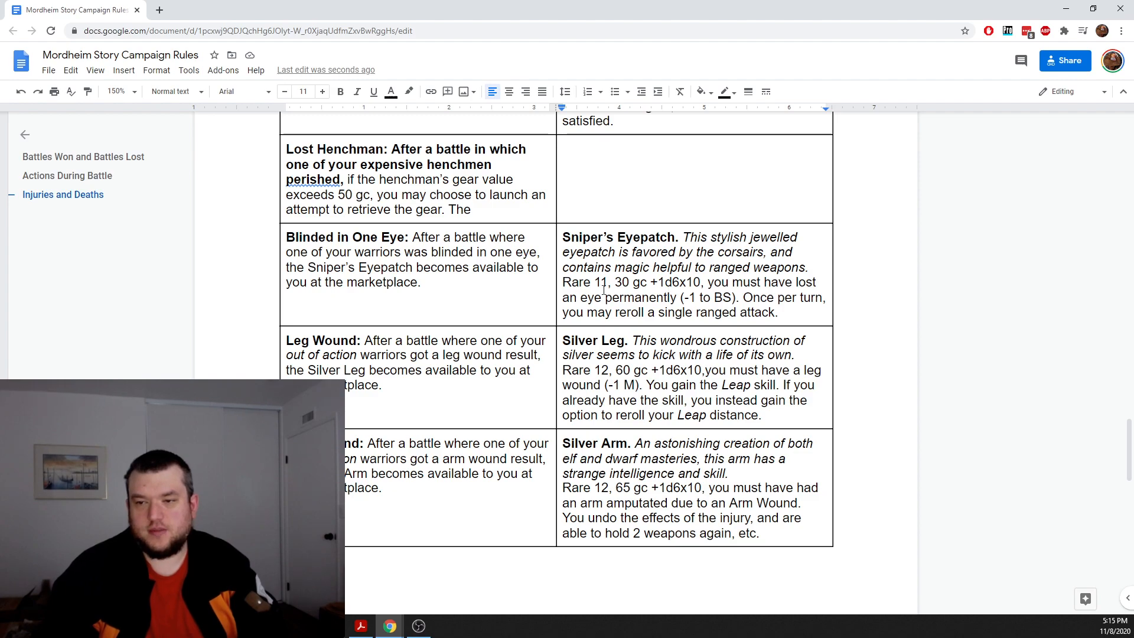
pyautogui.scroll(-6, 585, 307)
pyautogui.scroll(-1, 571, 325)
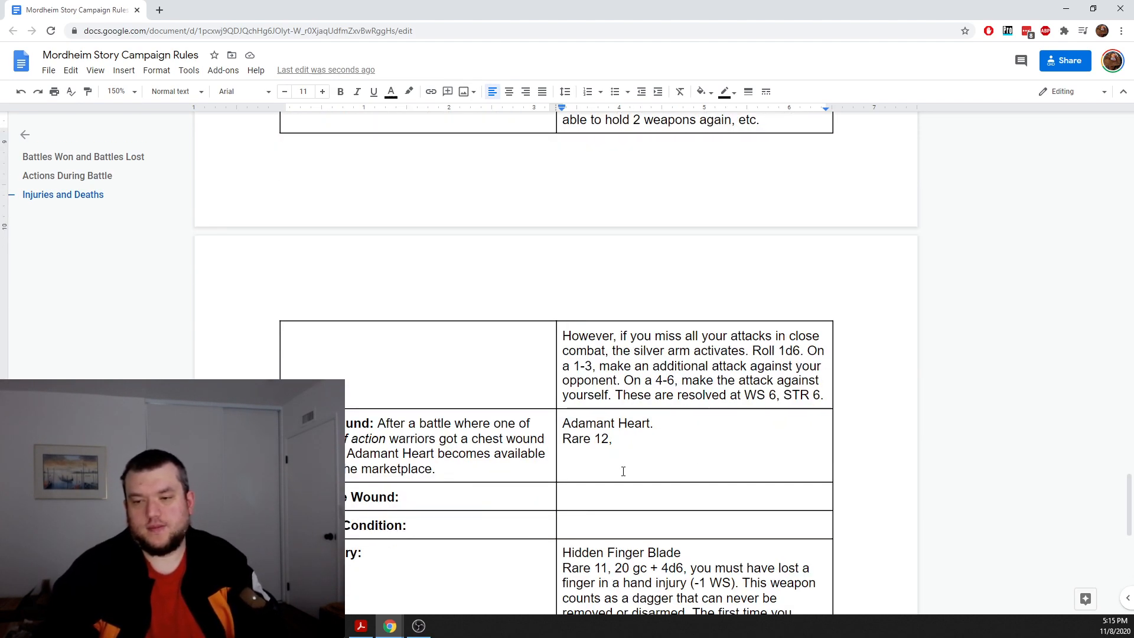
pyautogui.scroll(7, 623, 470)
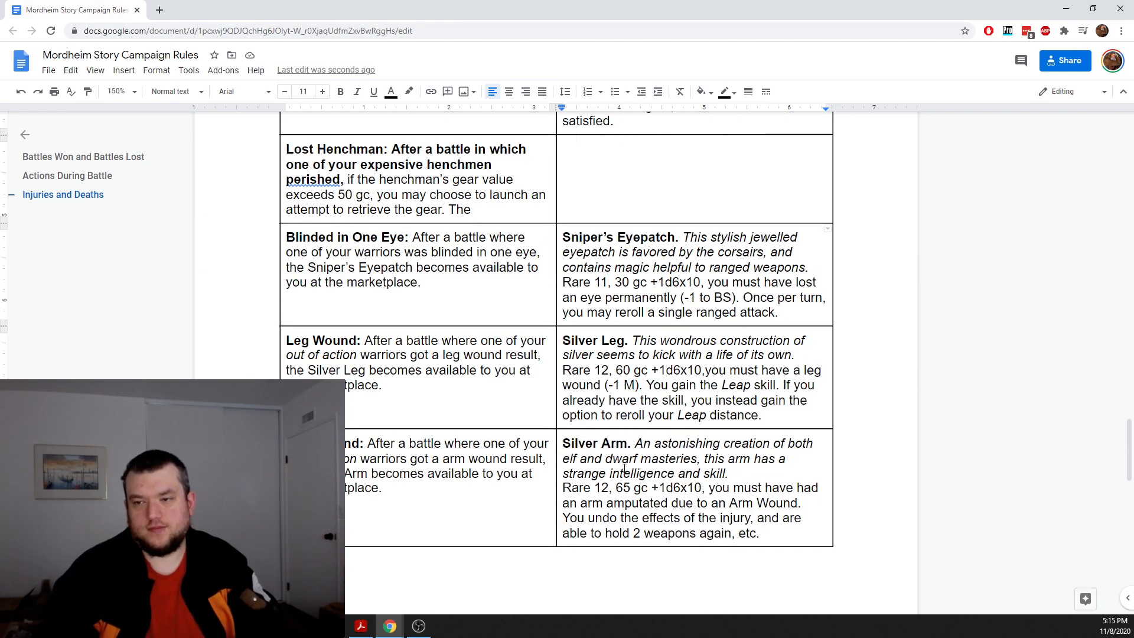
pyautogui.scroll(-3, 624, 469)
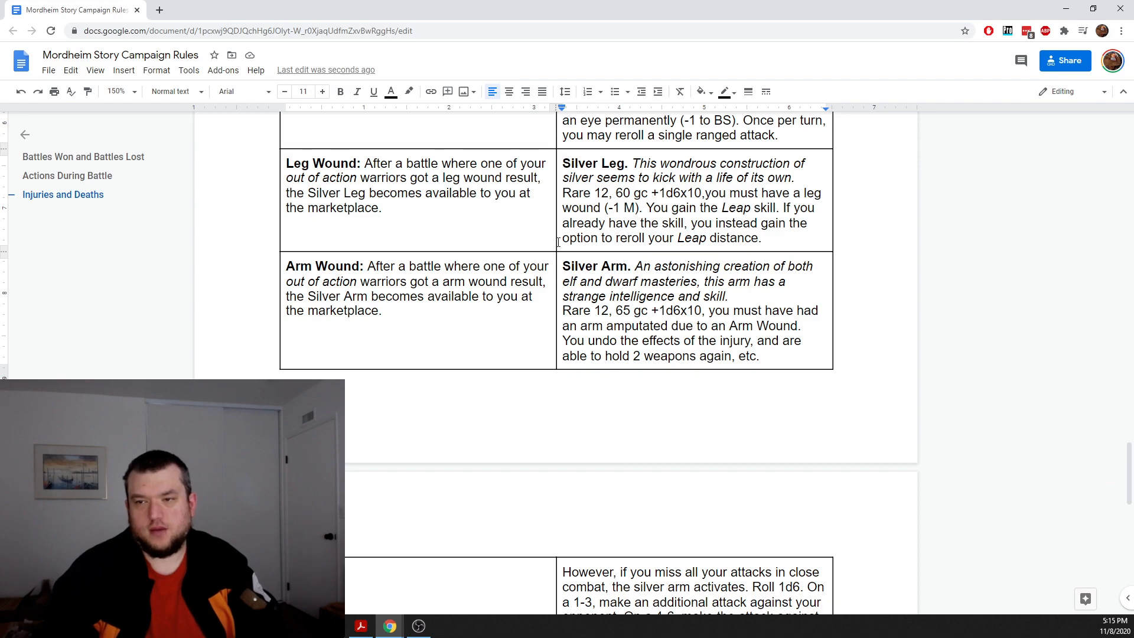
# Step: Check the Sniper's Eyepatch, Silver Leg and Silver Arm rules again against the unfinished Adamant Heart entry
pyautogui.scroll(3, 792, 306)
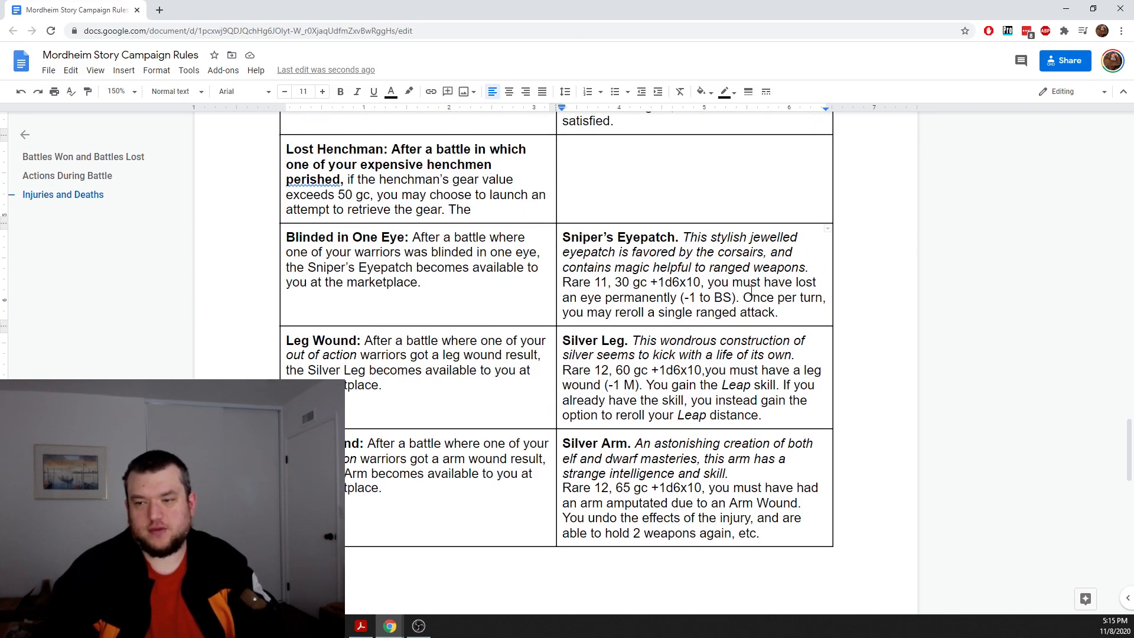
pyautogui.scroll(-1, 550, 339)
pyautogui.scroll(-3, 549, 338)
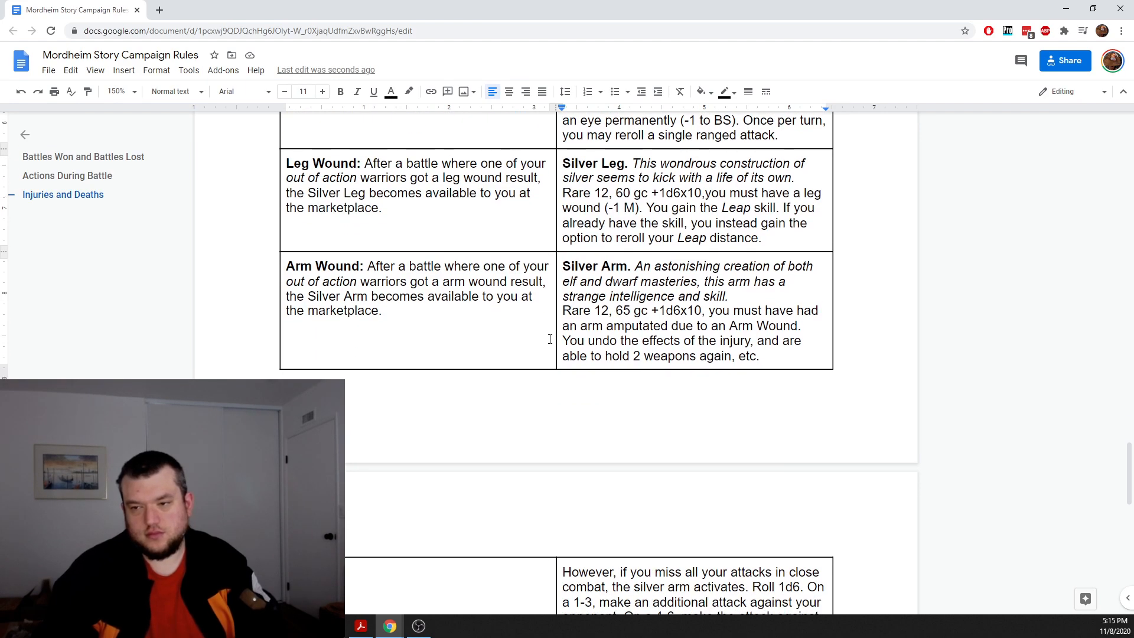
pyautogui.scroll(-5, 548, 338)
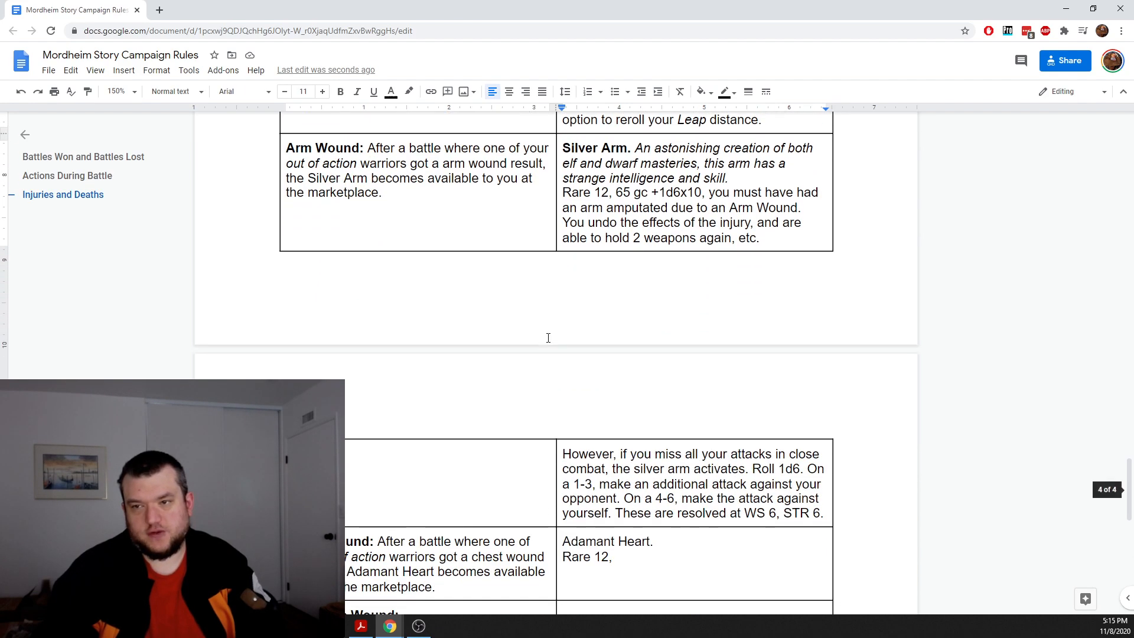
pyautogui.click(641, 383)
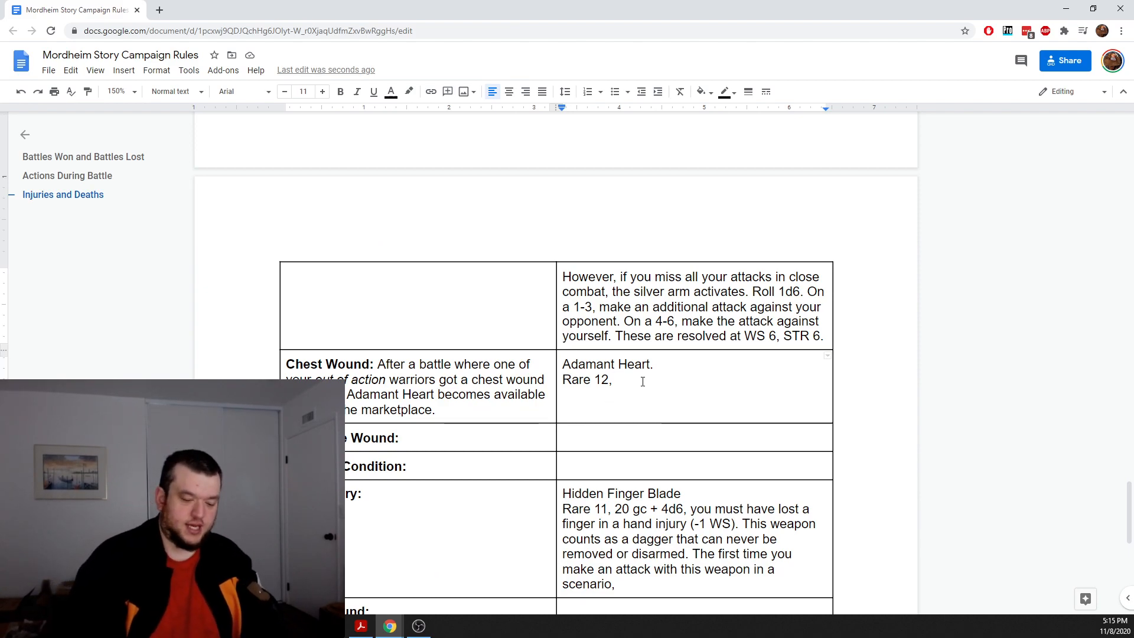
pyautogui.scroll(3, 642, 382)
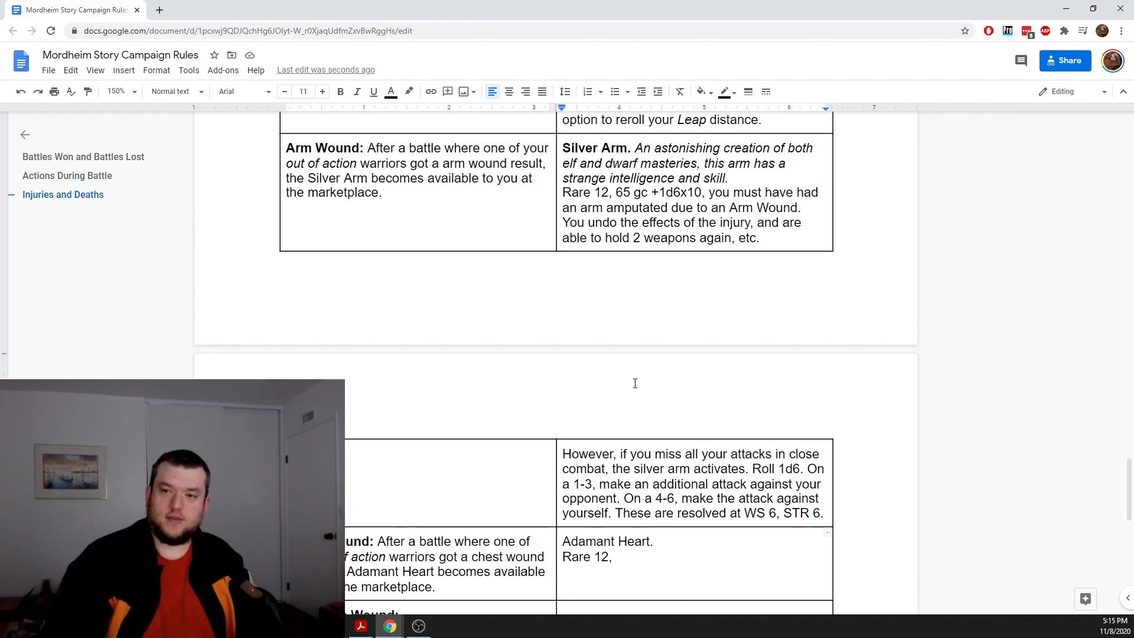
pyautogui.scroll(-2, 529, 481)
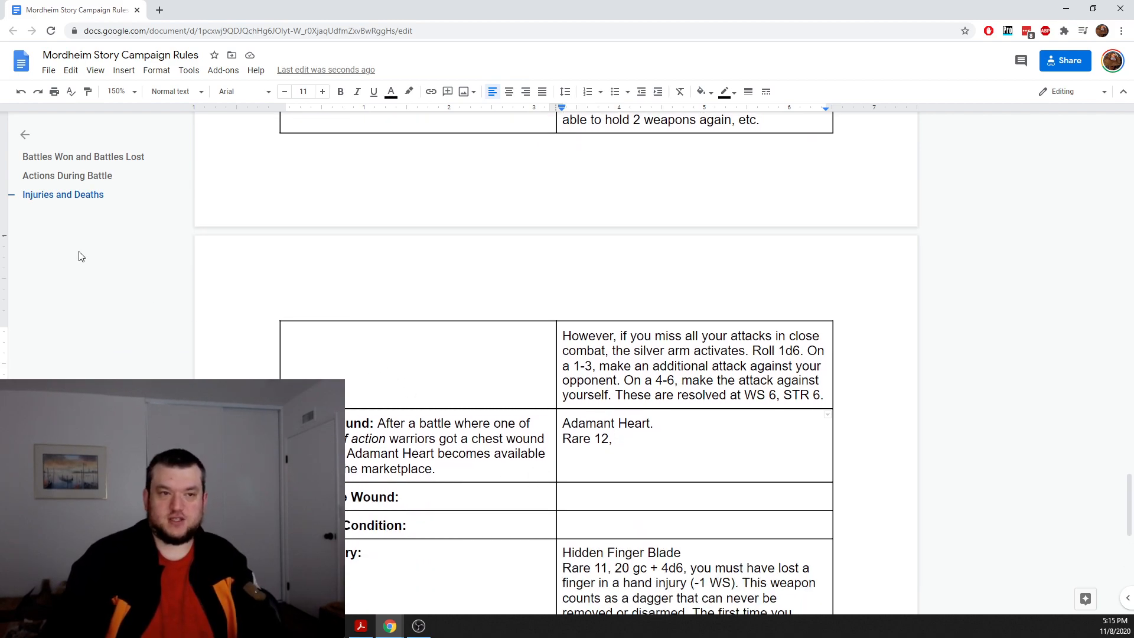
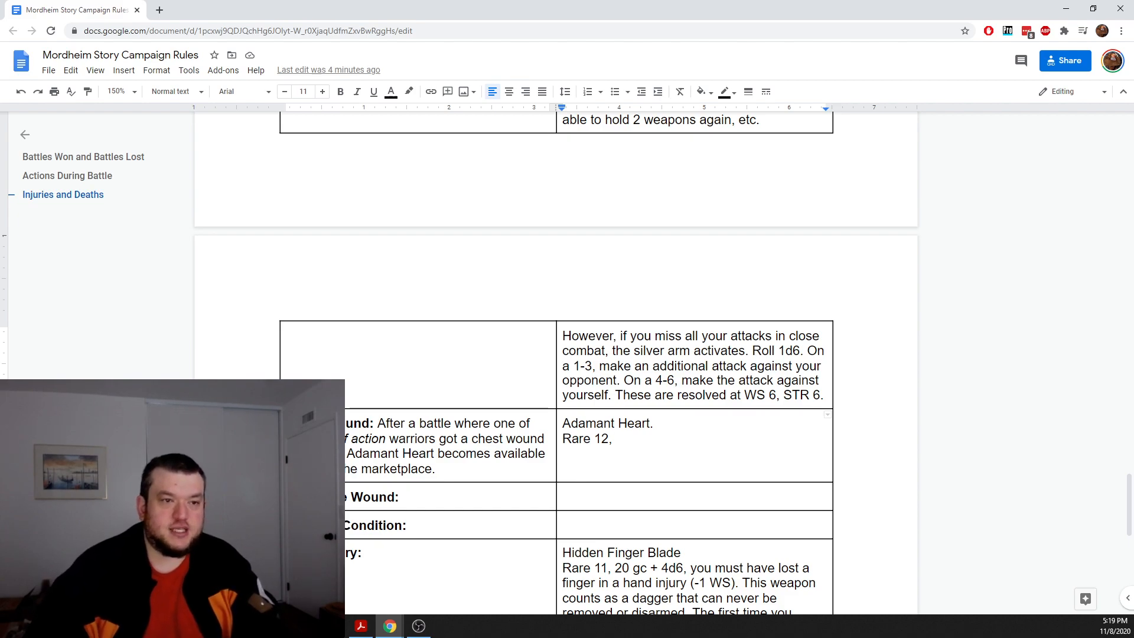
# Step: Consult the chest injury entry in the rulebook PDF and return to the end of the Adamant Heart's "Rare 12," line
pyautogui.click(361, 626)
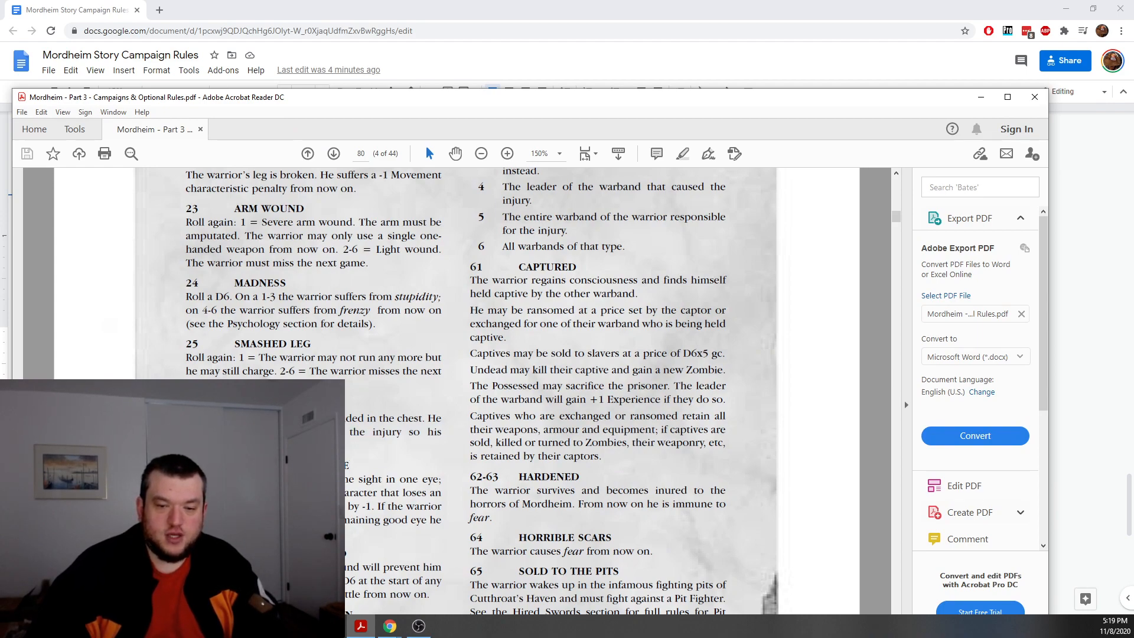
pyautogui.moveTo(186, 418); pyautogui.dragTo(301, 445)
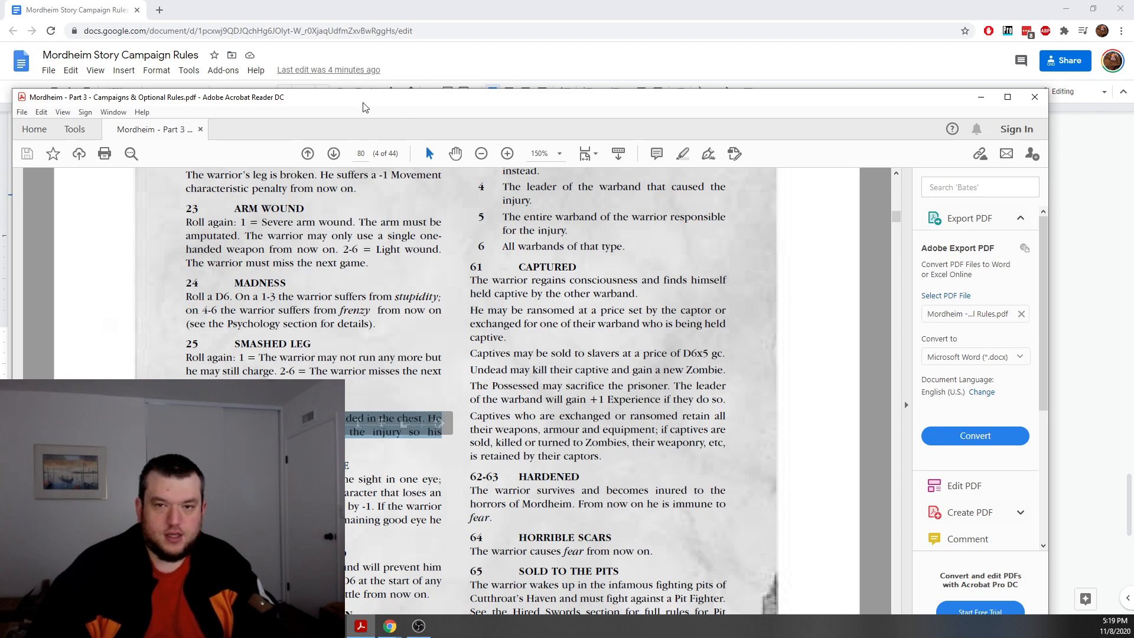
pyautogui.moveTo(363, 102); pyautogui.dragTo(0, 135)
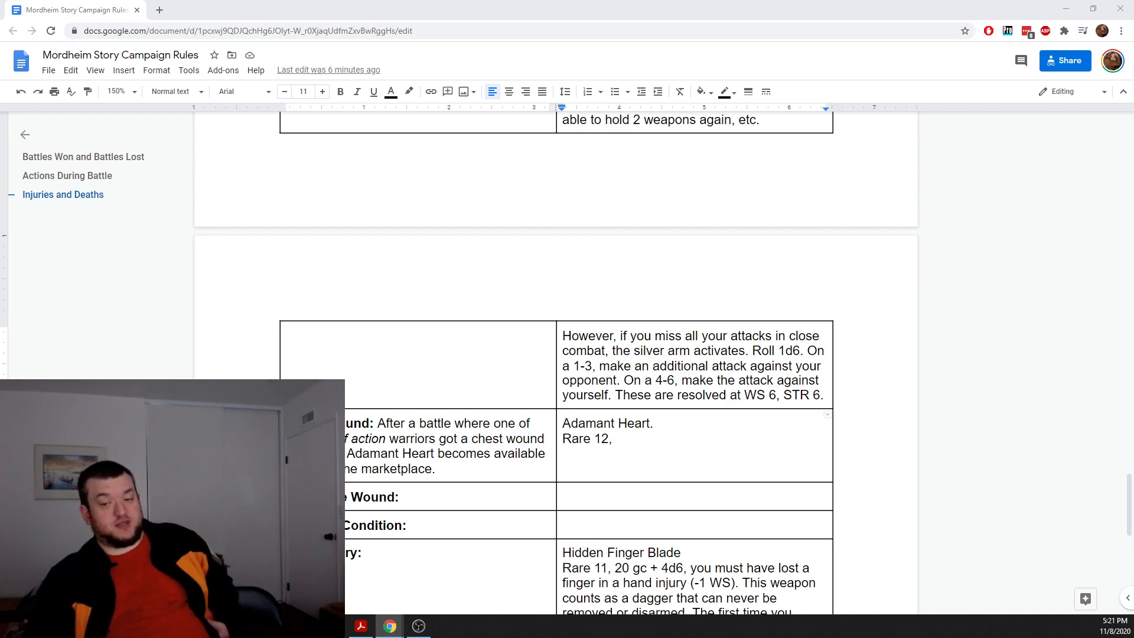
pyautogui.click(486, 439)
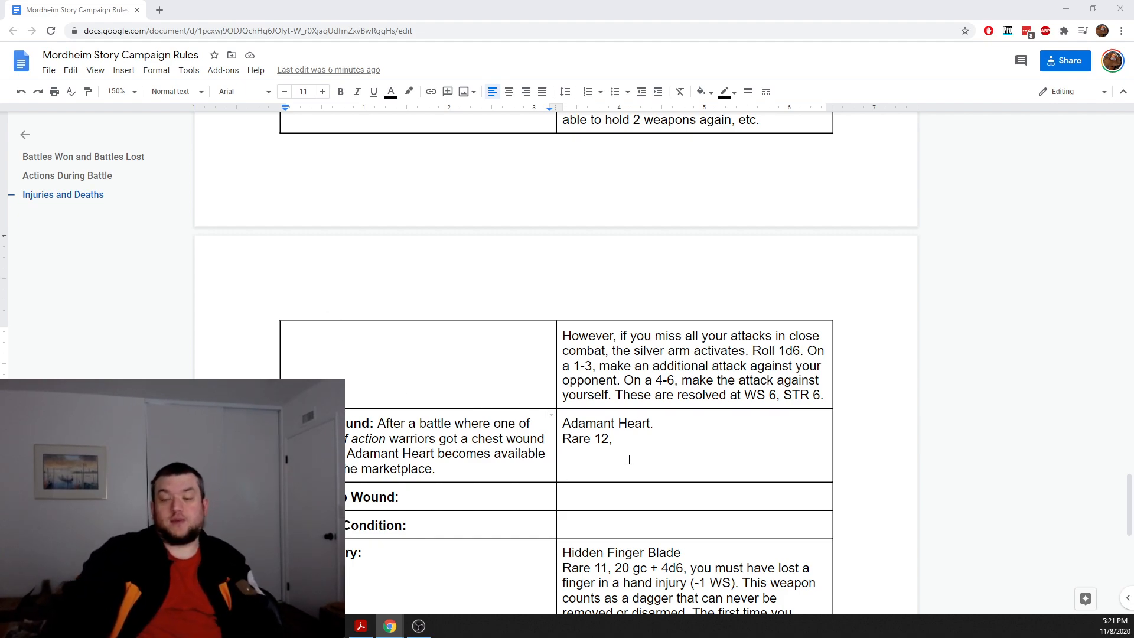
pyautogui.doubleClick(636, 435)
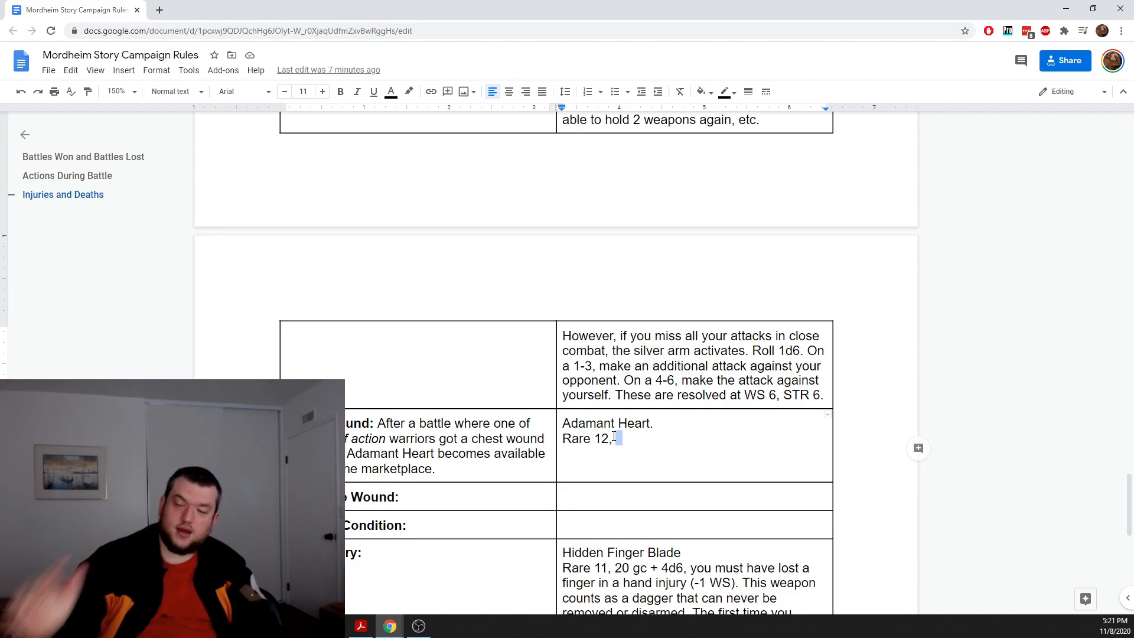
pyautogui.click(633, 437)
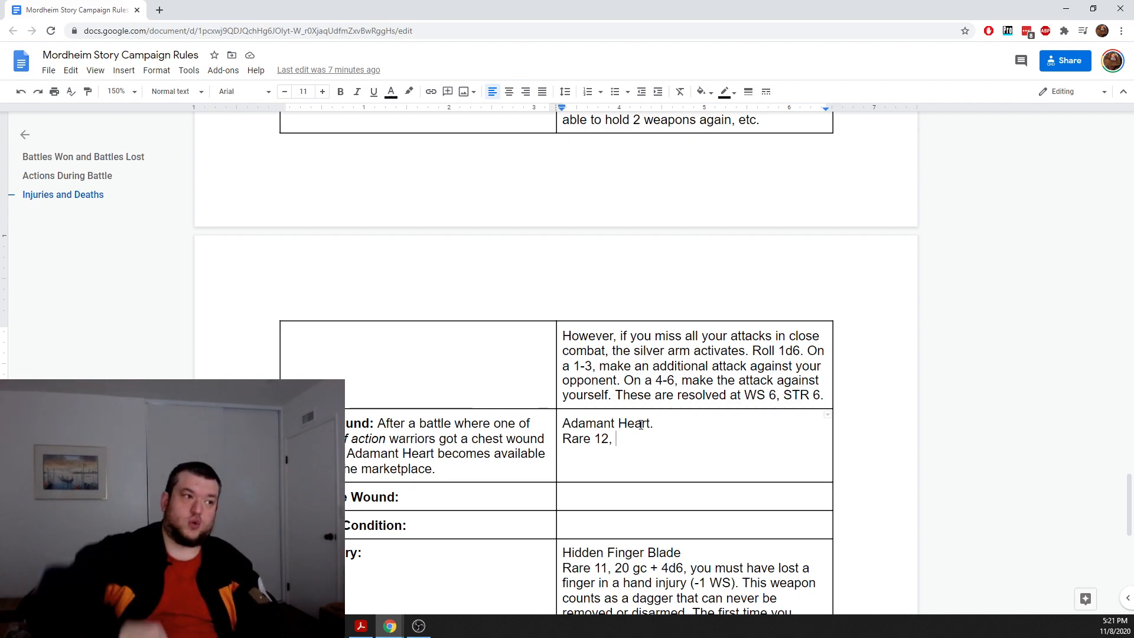
# Step: Skim the Injuries and Deaths section and go back to the beginning of the campaign rules document
pyautogui.scroll(15, 628, 480)
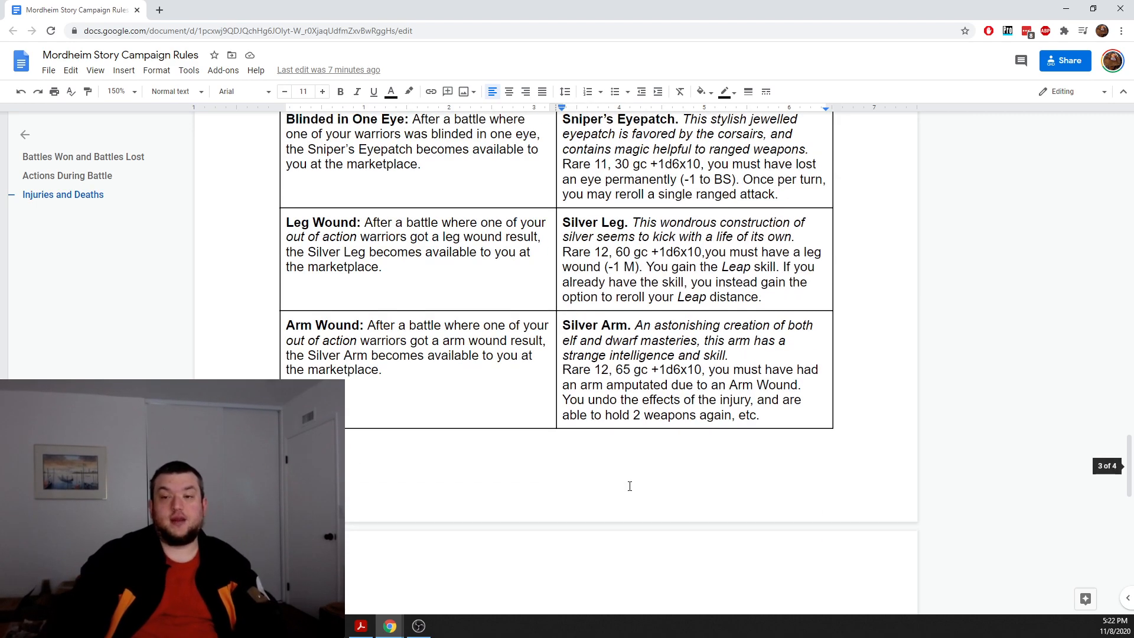
pyautogui.scroll(13, 622, 479)
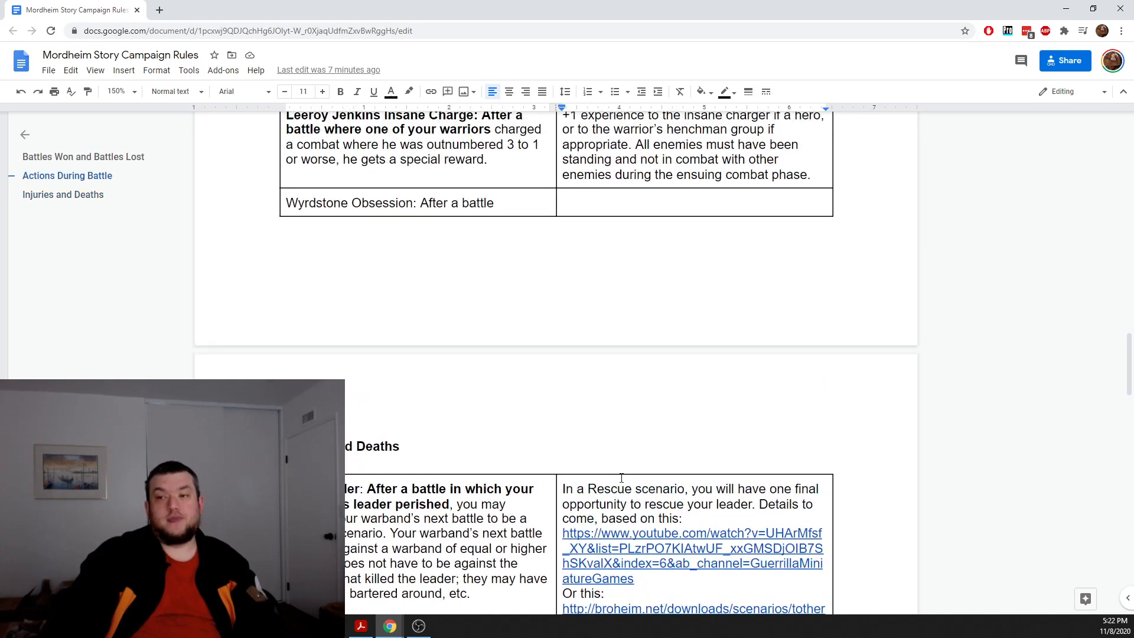
pyautogui.scroll(-20, 618, 478)
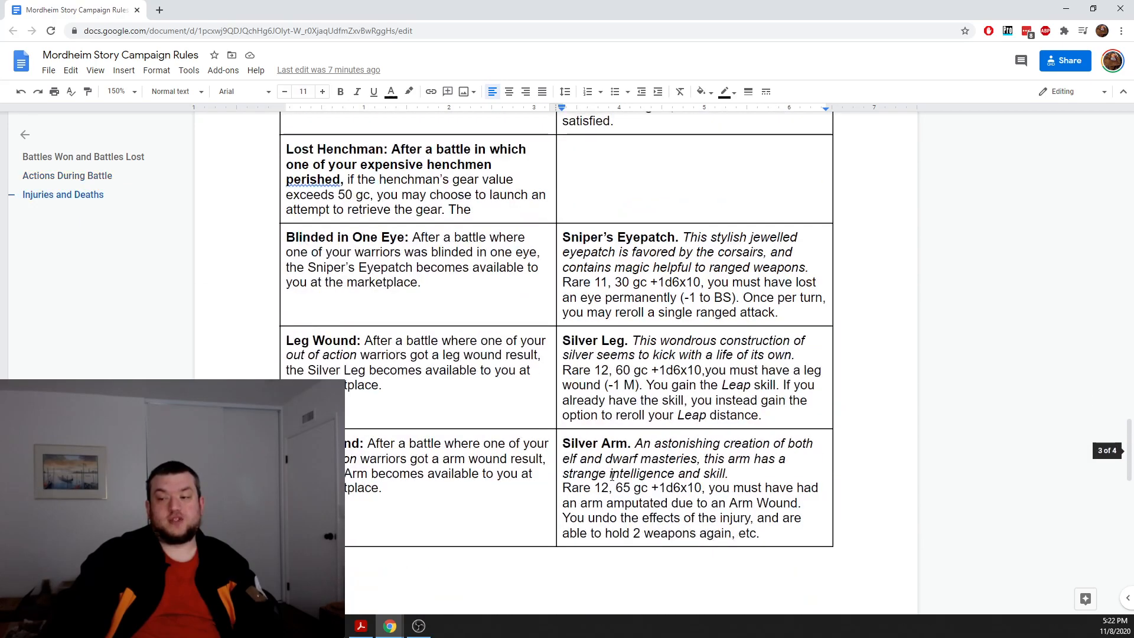
pyautogui.scroll(-1, 612, 470)
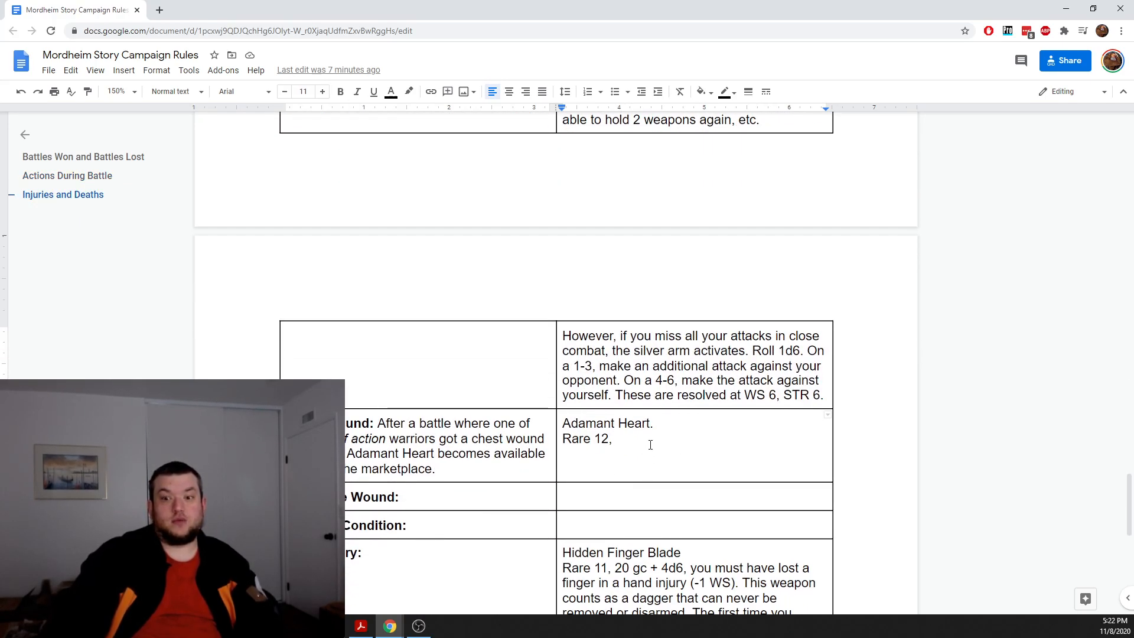
pyautogui.scroll(5, 625, 479)
pyautogui.scroll(20, 625, 479)
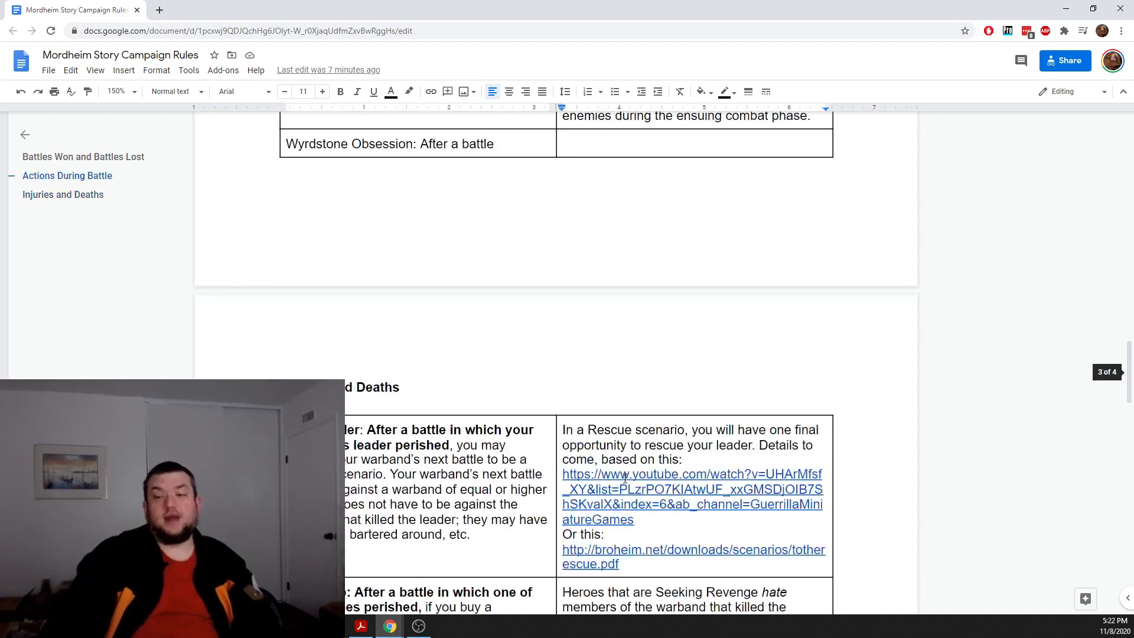
pyautogui.scroll(4, 616, 486)
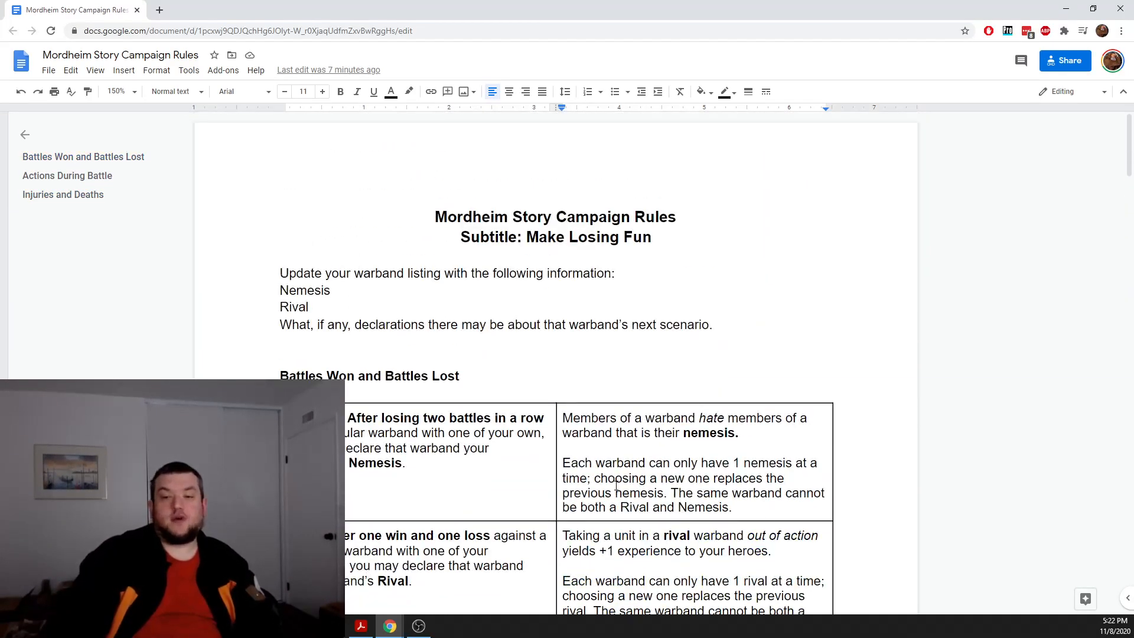
# Step: Review the warband listing lines and the Nemesis and Rival rules under Battles Won and Battles Lost
pyautogui.click(377, 290)
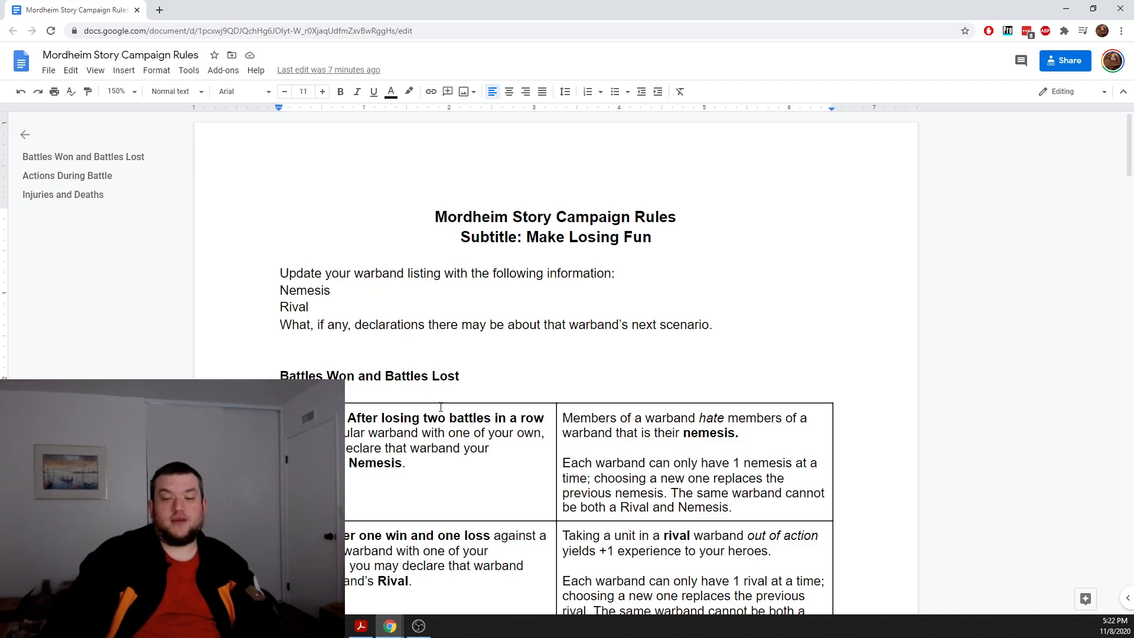
pyautogui.click(299, 306)
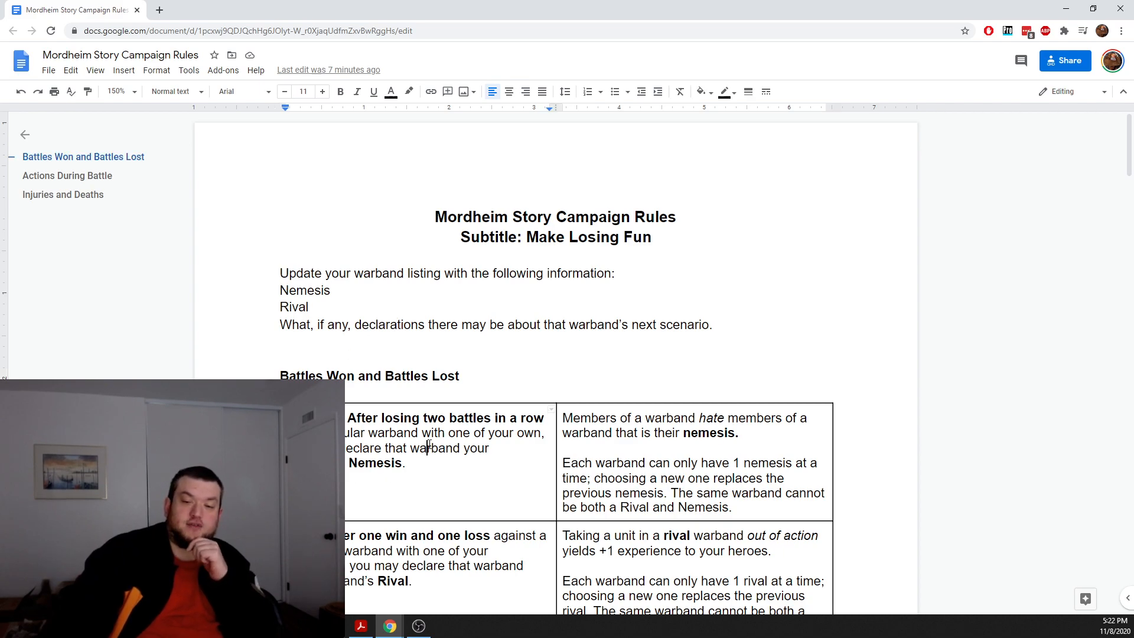
pyautogui.scroll(-2, 427, 447)
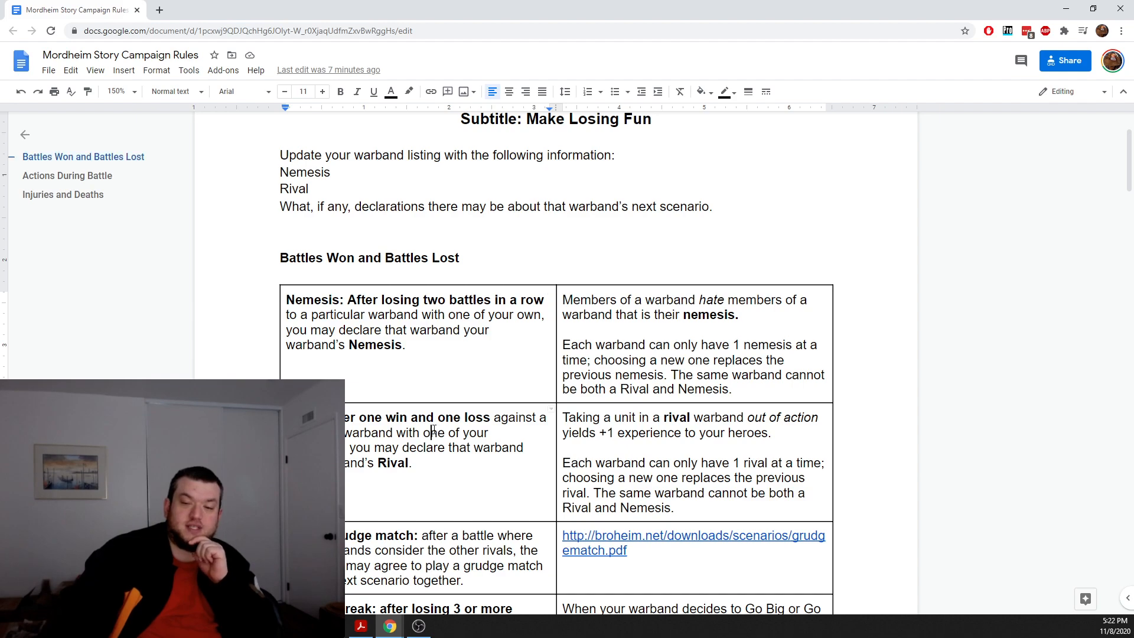
pyautogui.click(725, 432)
pyautogui.moveTo(787, 435); pyautogui.dragTo(617, 418)
pyautogui.click(709, 345)
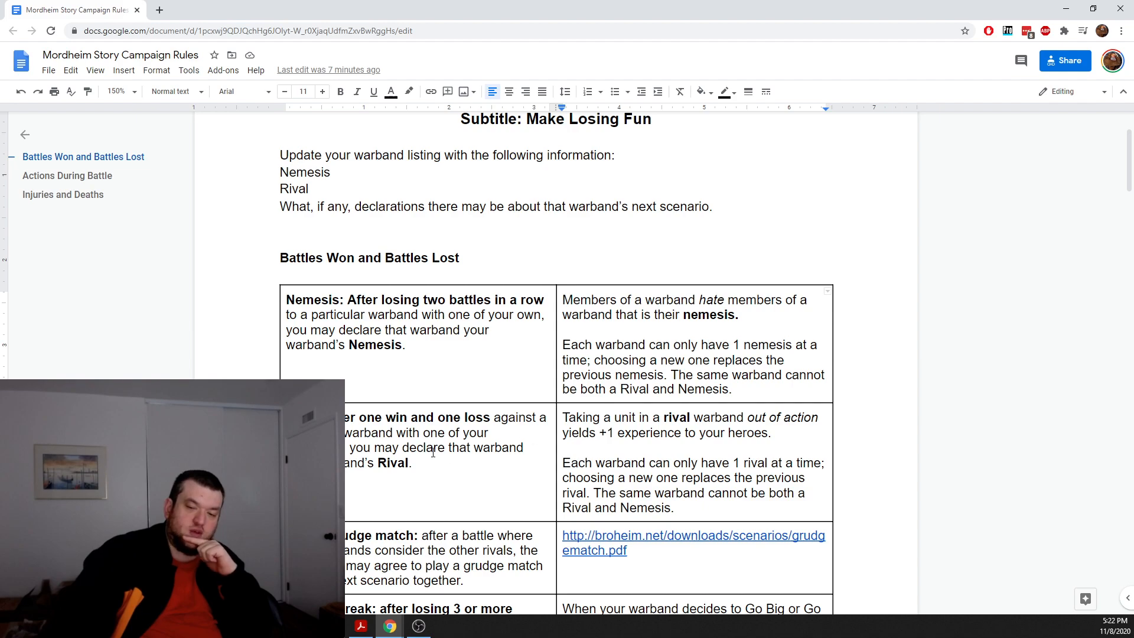
# Step: Examine the Rivals grudge match rule and its linked scenario alongside the Rival restrictions
pyautogui.scroll(-2, 433, 453)
pyautogui.moveTo(334, 418); pyautogui.dragTo(443, 458)
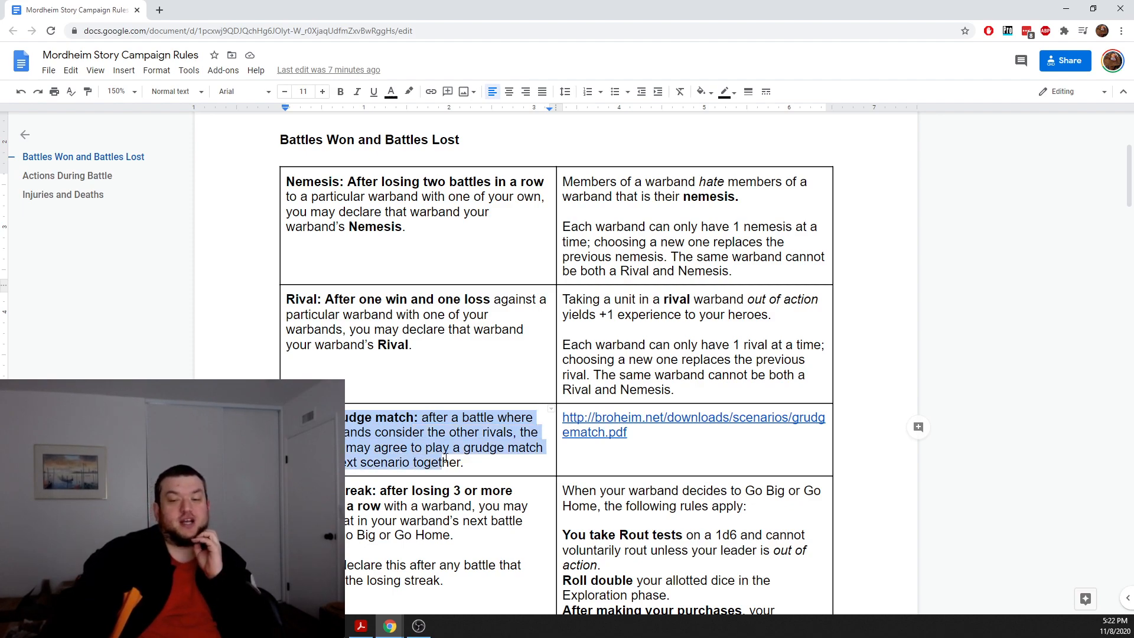
pyautogui.click(639, 434)
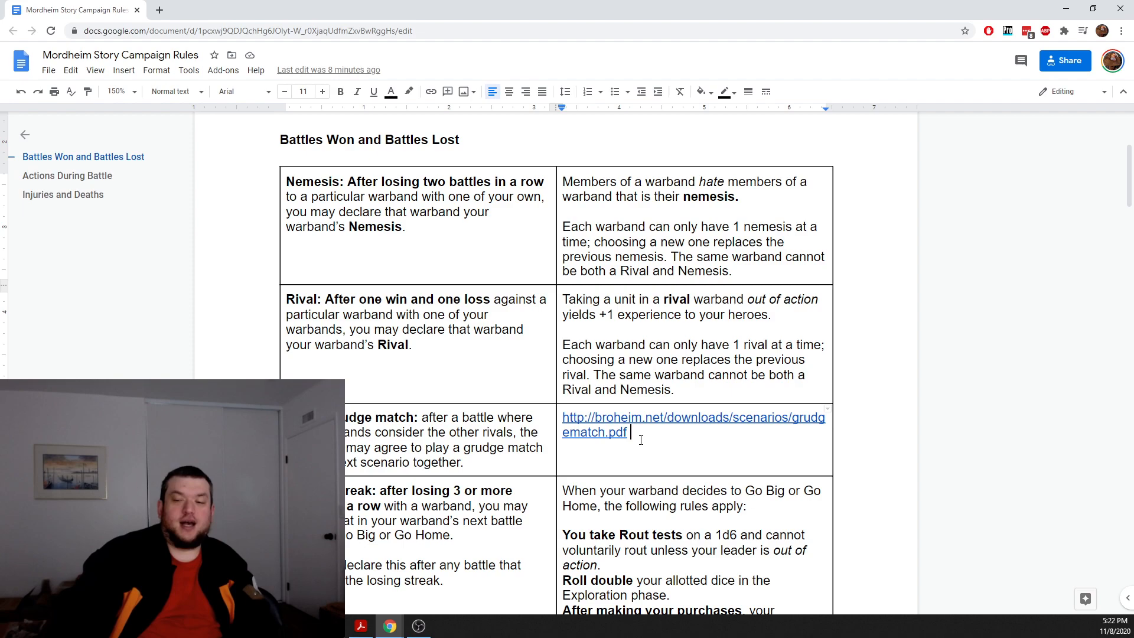
pyautogui.scroll(-2, 640, 440)
pyautogui.scroll(3, 650, 425)
pyautogui.scroll(-2, 661, 408)
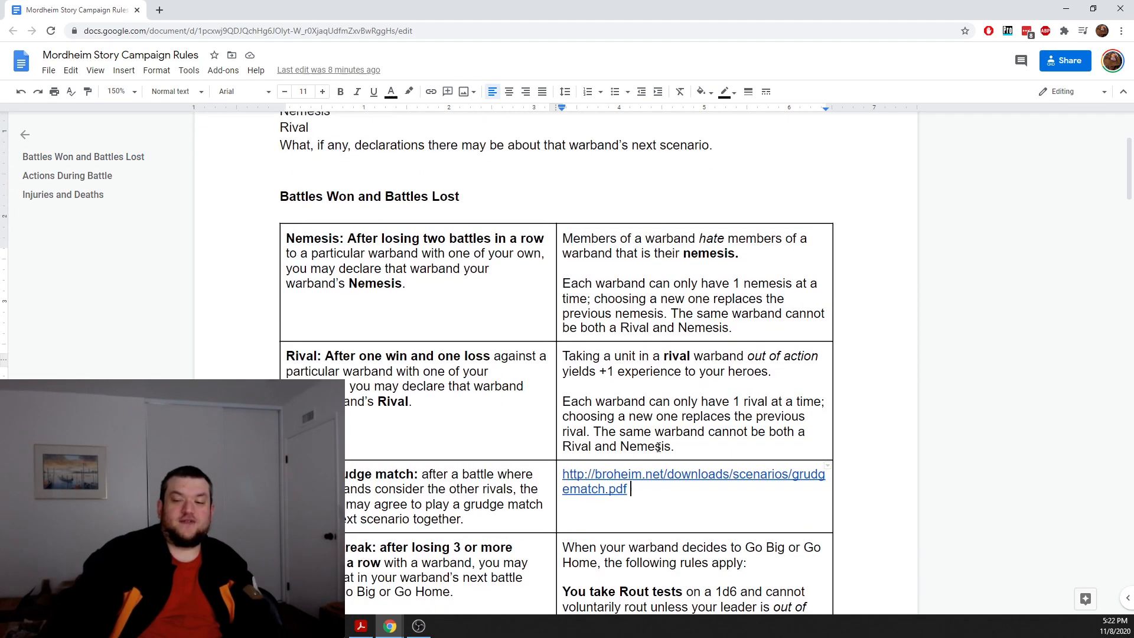
pyautogui.click(659, 416)
pyautogui.click(487, 432)
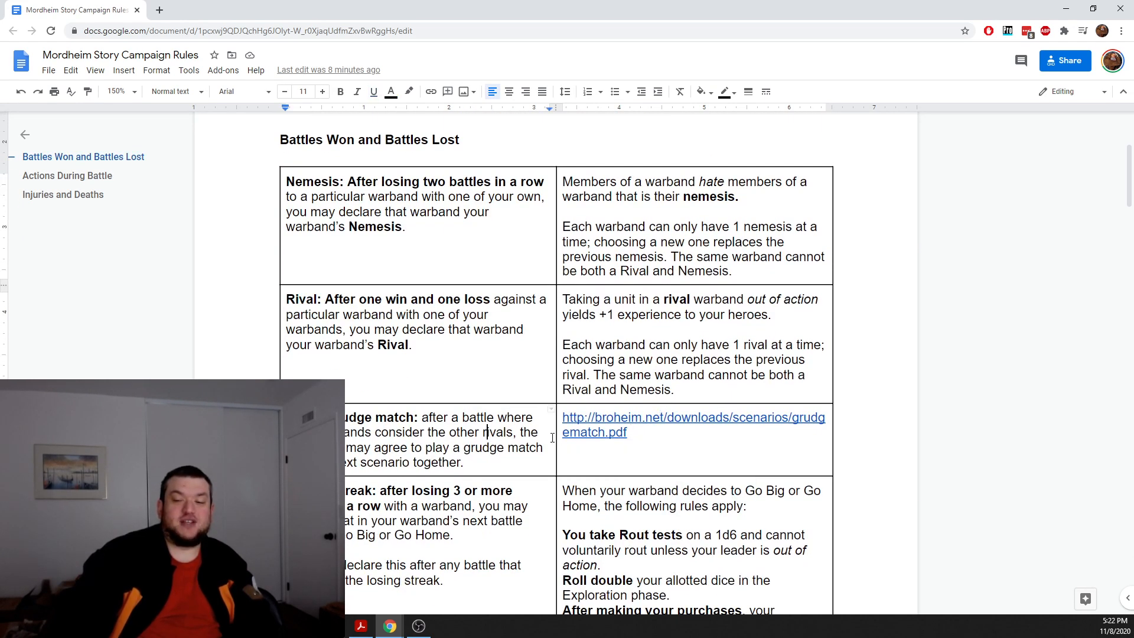
# Step: Look ahead to the Actions During Battle section and return to the Losing Streak and Winning Streak rules
pyautogui.scroll(2, 577, 400)
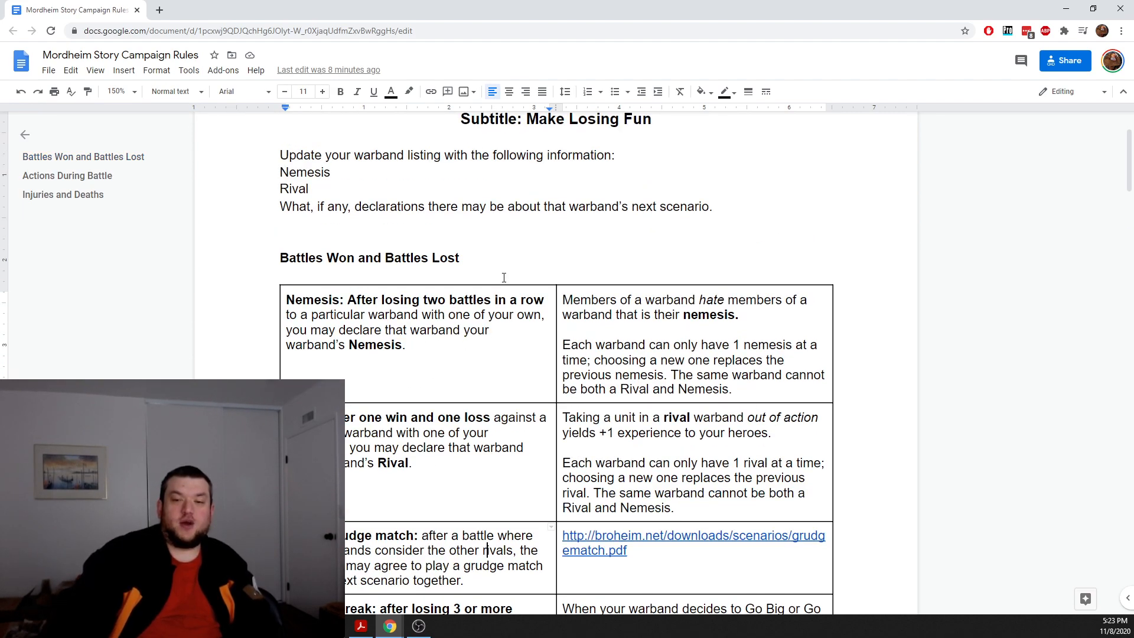
pyautogui.scroll(-3, 430, 343)
pyautogui.scroll(-20, 429, 343)
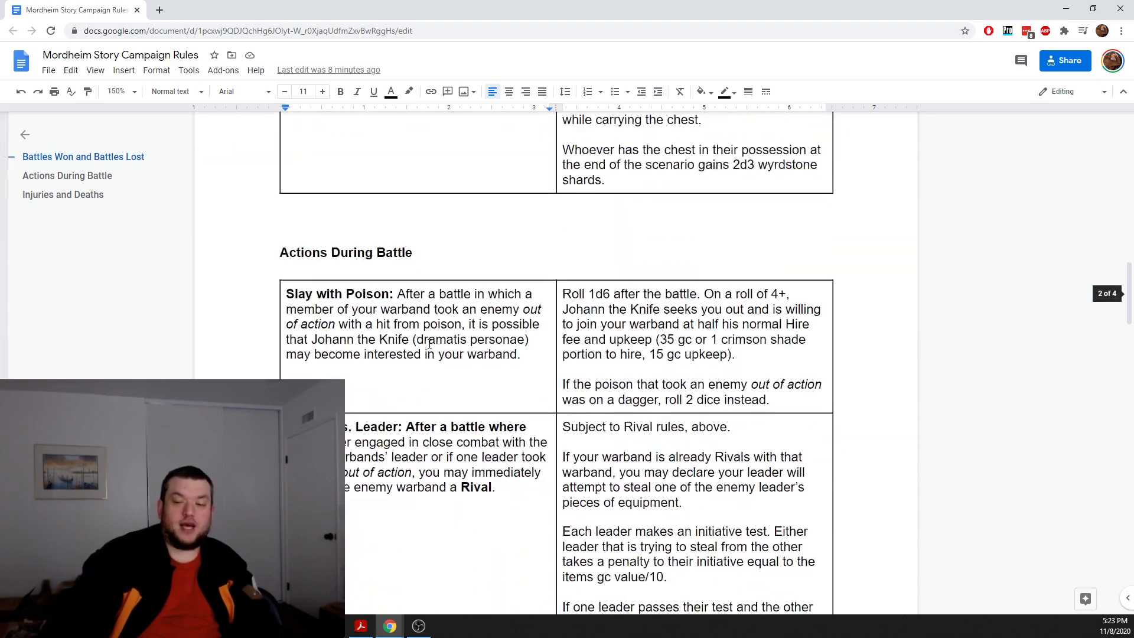
pyautogui.scroll(-4, 429, 343)
pyautogui.scroll(18, 425, 342)
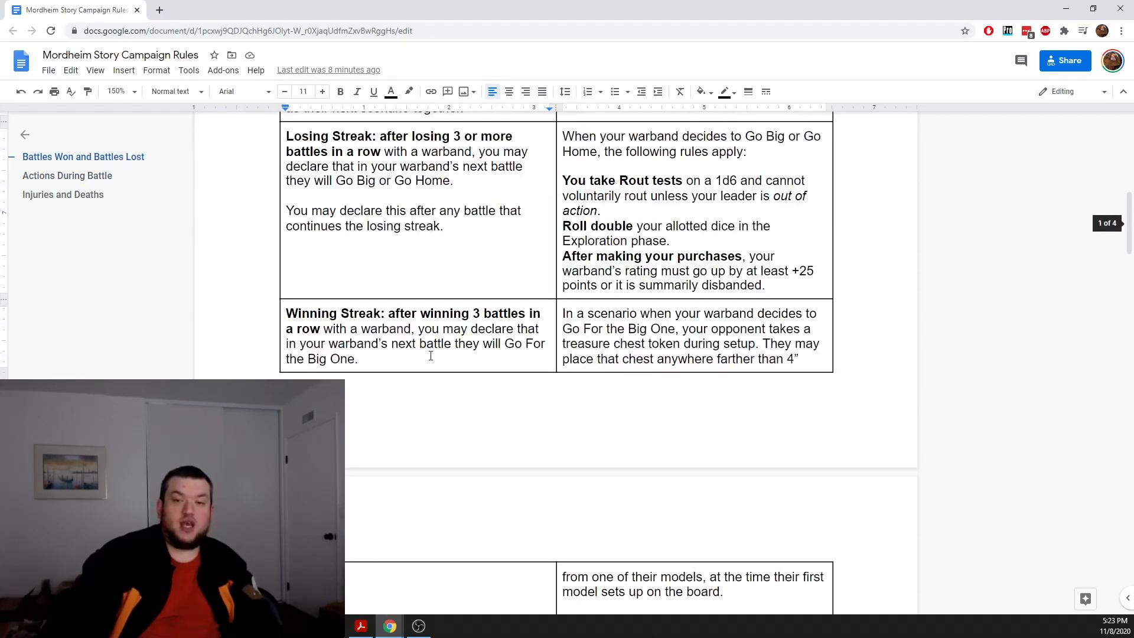
pyautogui.scroll(3, 451, 229)
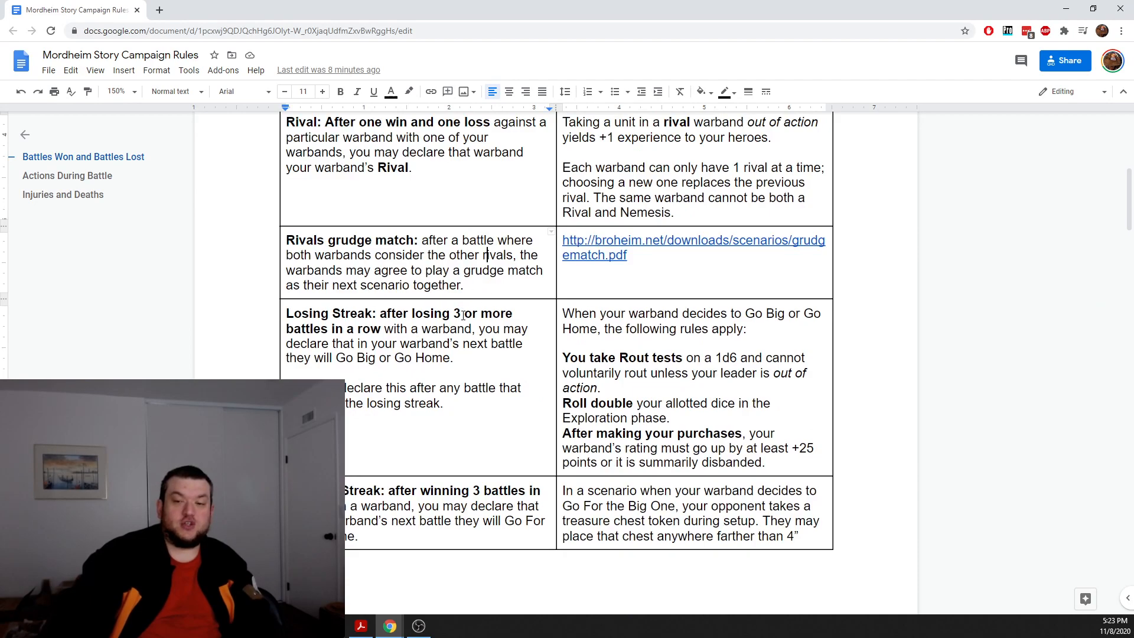
# Step: Read the Losing Streak rule, including its Go Big or Go Home effects on rout tests, exploration dice and warband rating
pyautogui.click(474, 355)
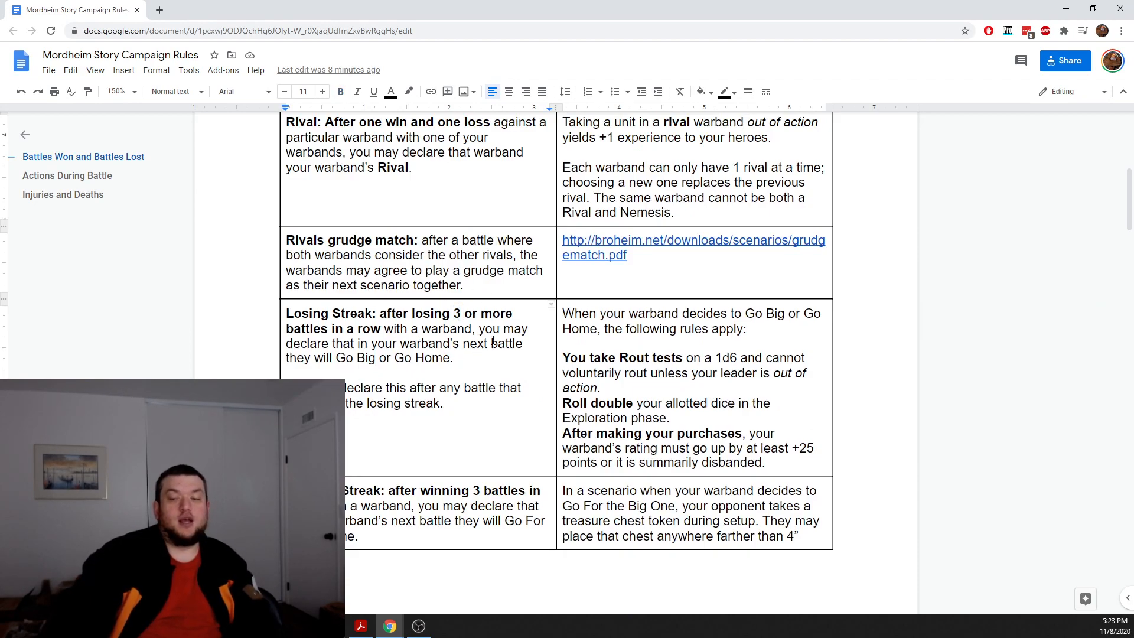
pyautogui.scroll(-3, 493, 341)
pyautogui.scroll(3, 430, 286)
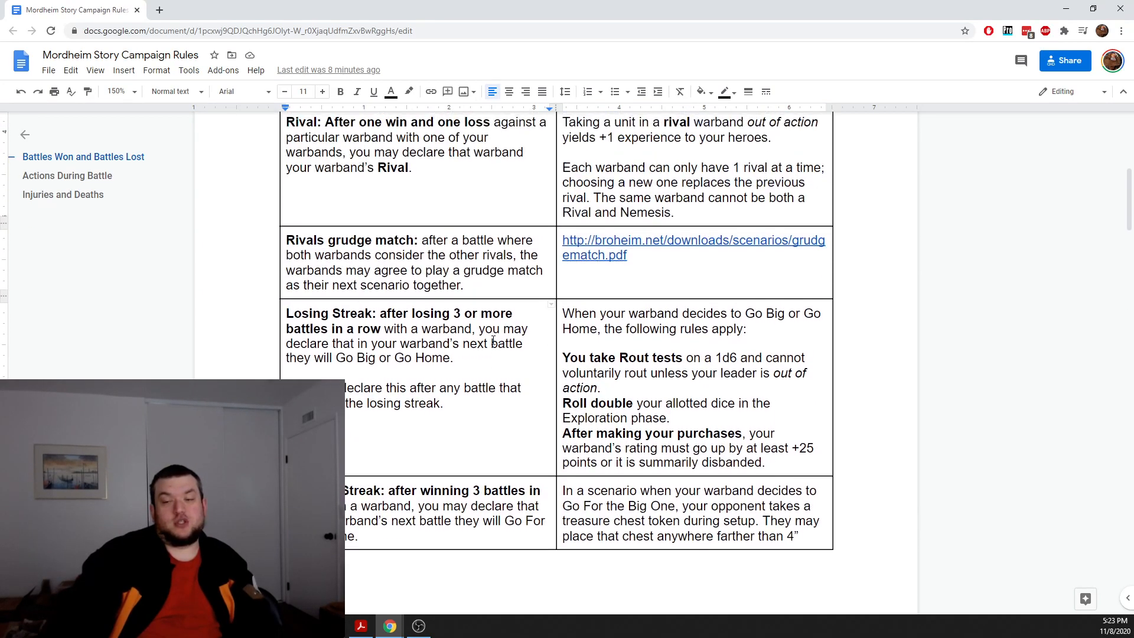
pyautogui.click(694, 330)
pyautogui.click(708, 403)
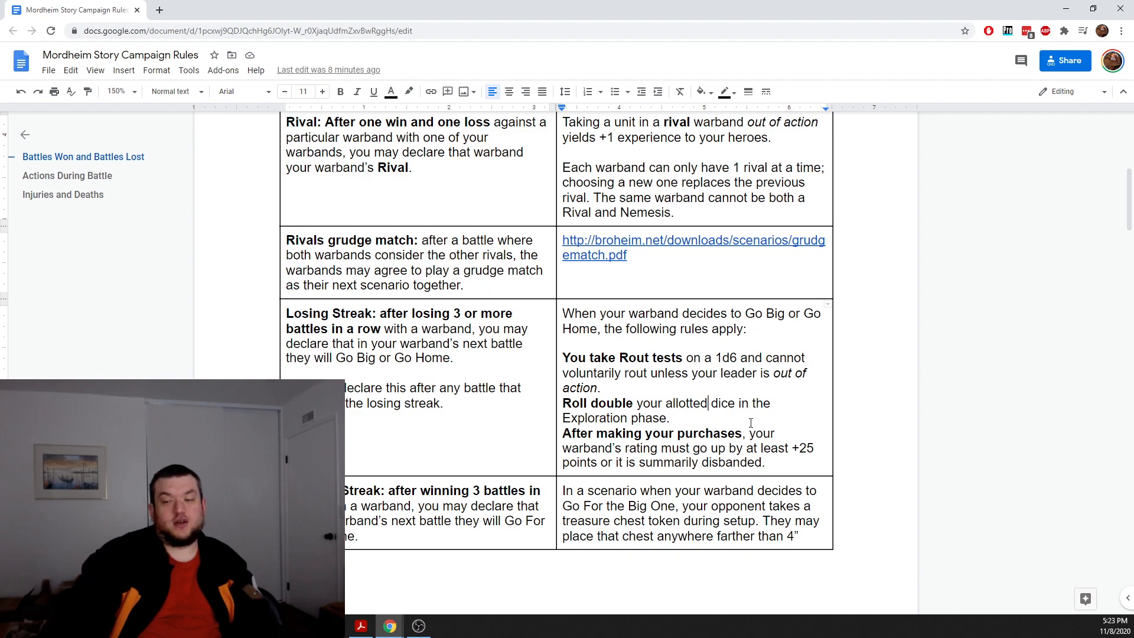
pyautogui.click(804, 467)
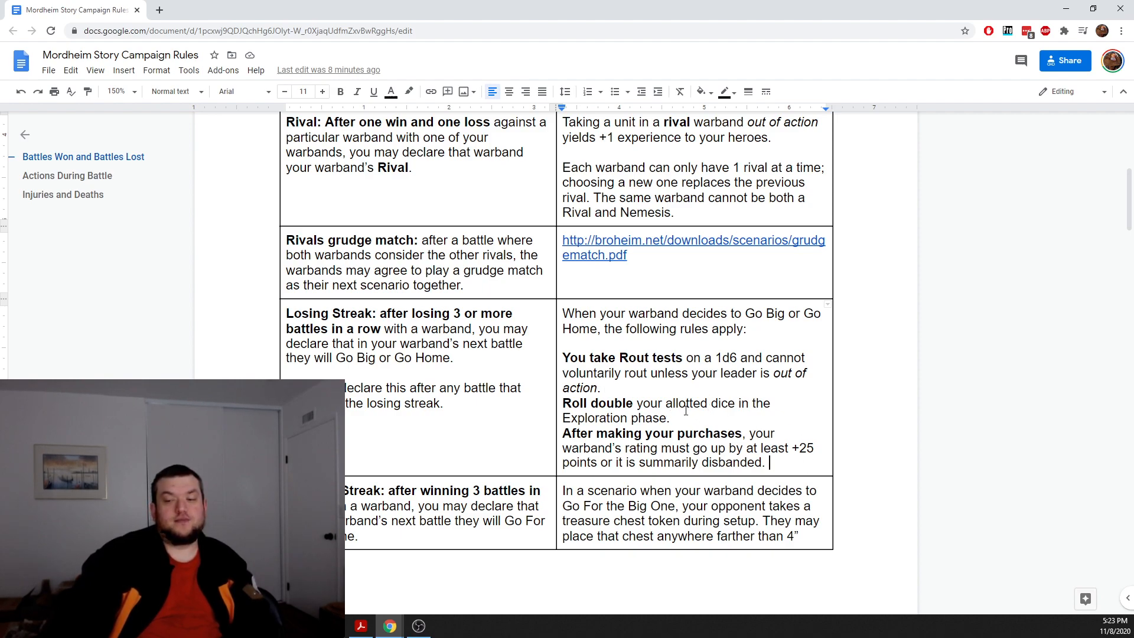
# Step: Look over the Injuries and Deaths section, including the Lost Hero and Lost Henchman rules
pyautogui.scroll(-8, 679, 408)
pyautogui.scroll(-20, 670, 405)
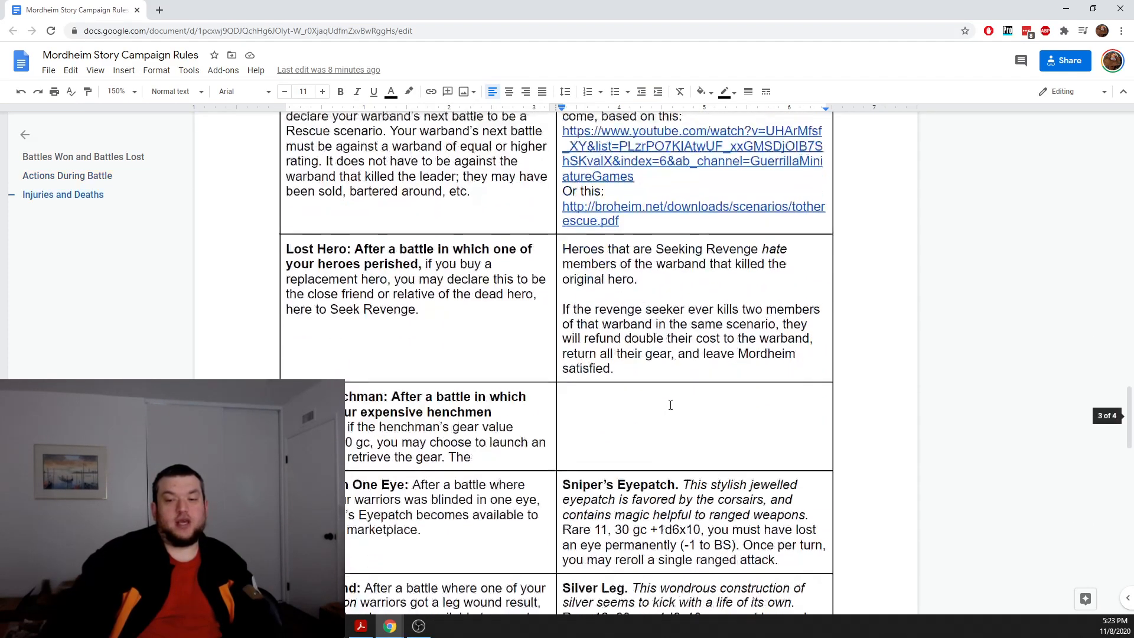
pyautogui.scroll(10, 668, 403)
pyautogui.scroll(-8, 643, 403)
pyautogui.scroll(3, 644, 389)
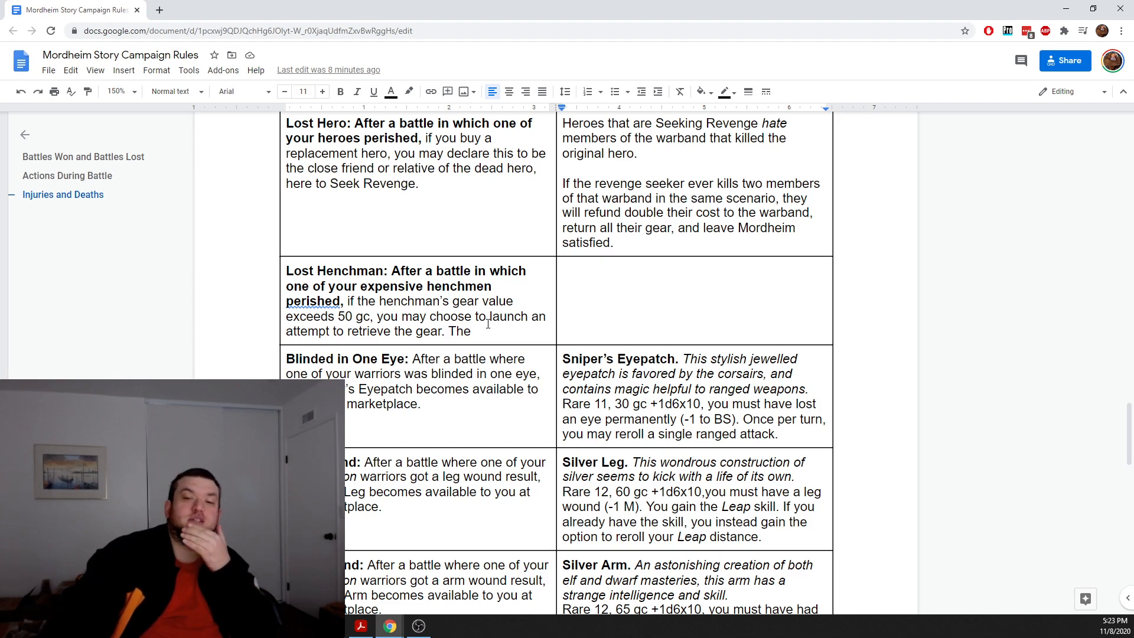
pyautogui.scroll(4, 488, 324)
# Step: Read the Lost Leader rule and highlight the wording of its Rescue scenario
pyautogui.click(367, 256)
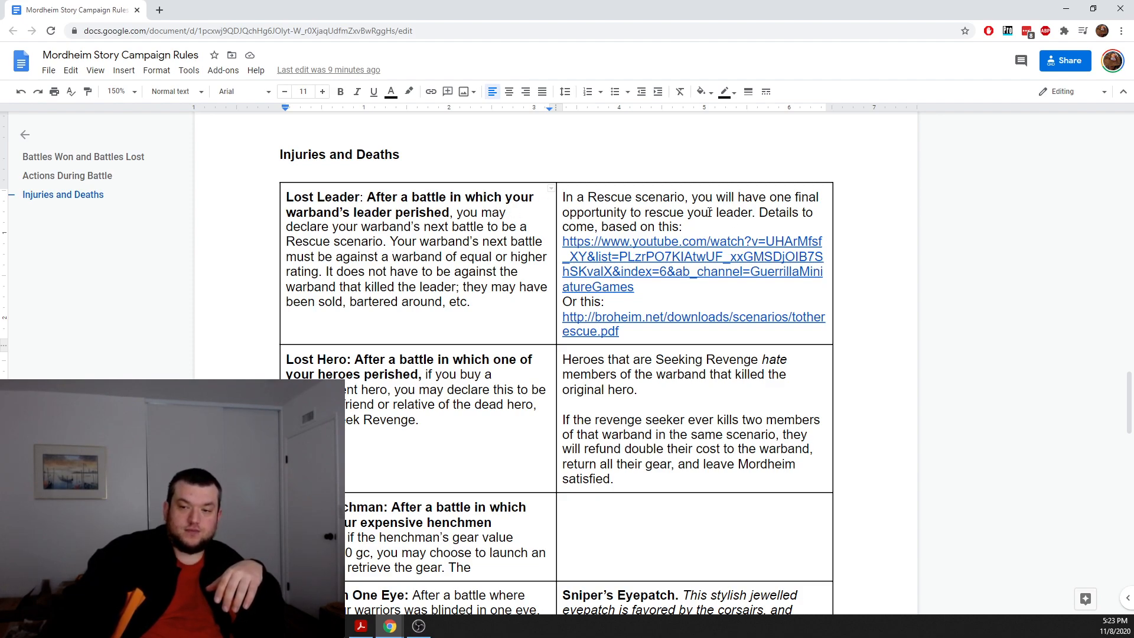
pyautogui.click(614, 303)
pyautogui.moveTo(586, 198); pyautogui.dragTo(681, 229)
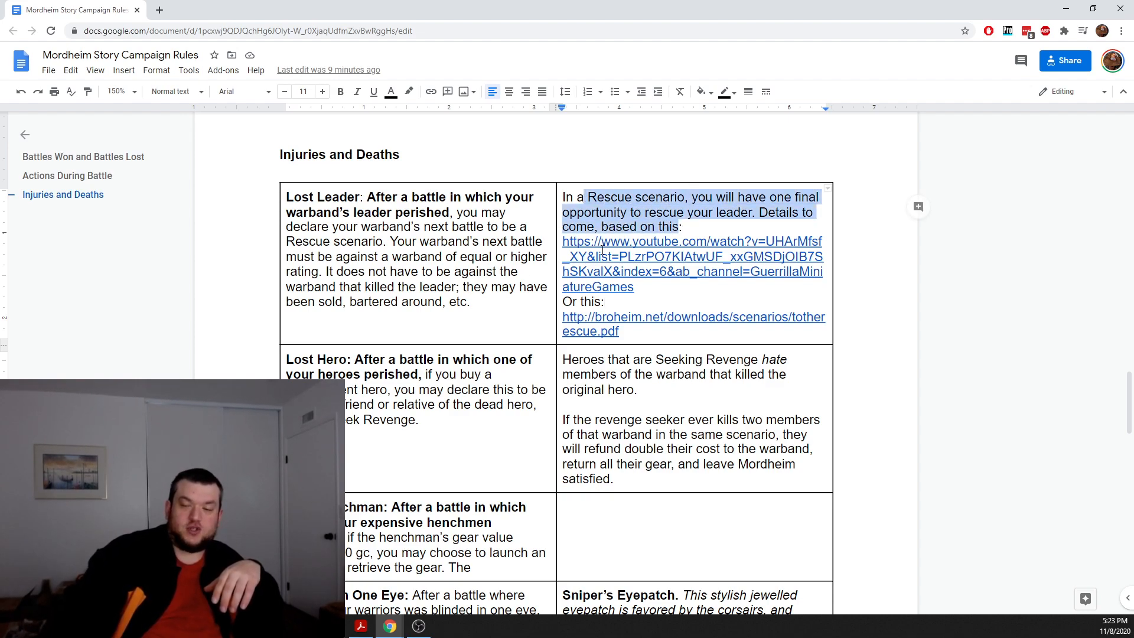
pyautogui.click(456, 287)
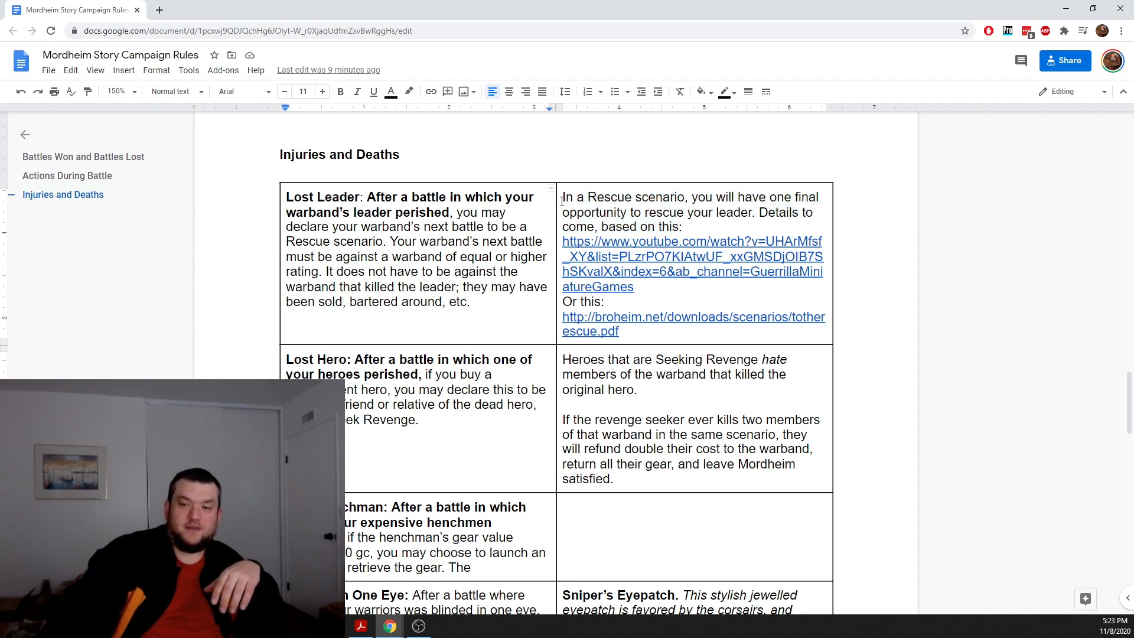
pyautogui.moveTo(571, 199); pyautogui.dragTo(681, 223)
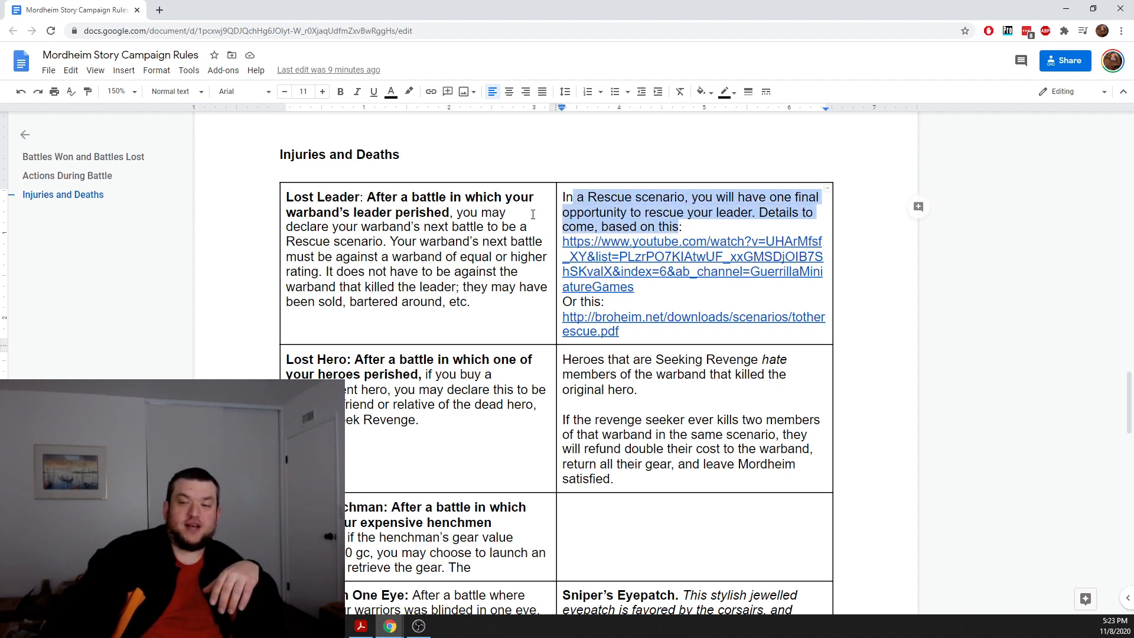
pyautogui.click(411, 271)
# Step: Examine the Lost Hero and Lost Henchman rules and the wound equipment entries down to the Chest Wound row
pyautogui.scroll(-2, 413, 275)
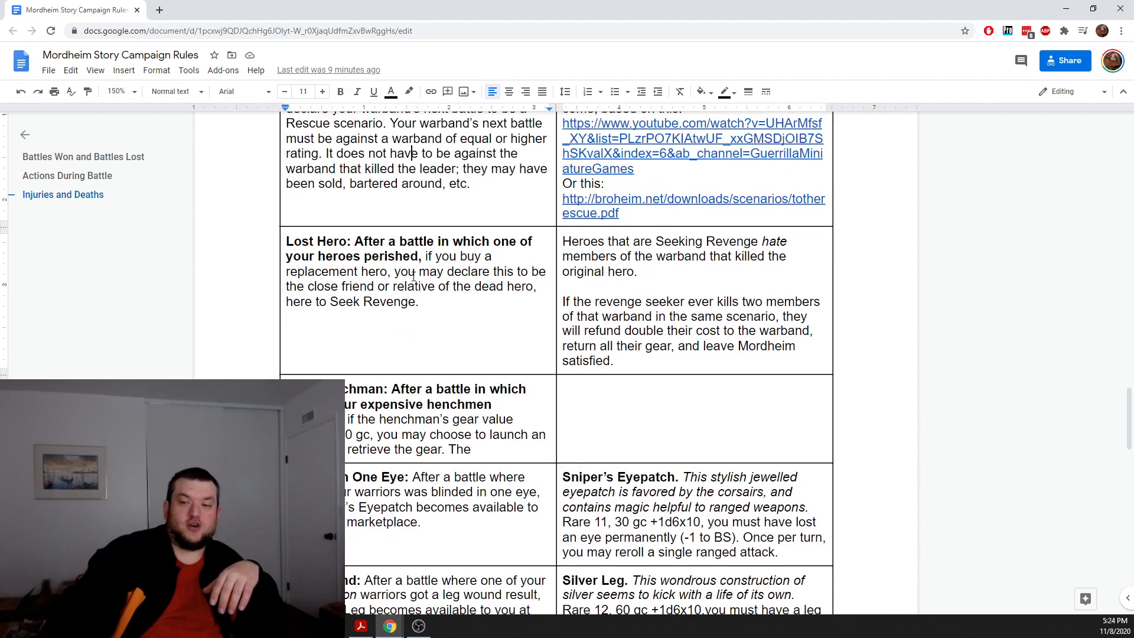
pyautogui.scroll(-2, 413, 275)
pyautogui.scroll(-3, 414, 276)
pyautogui.scroll(5, 413, 275)
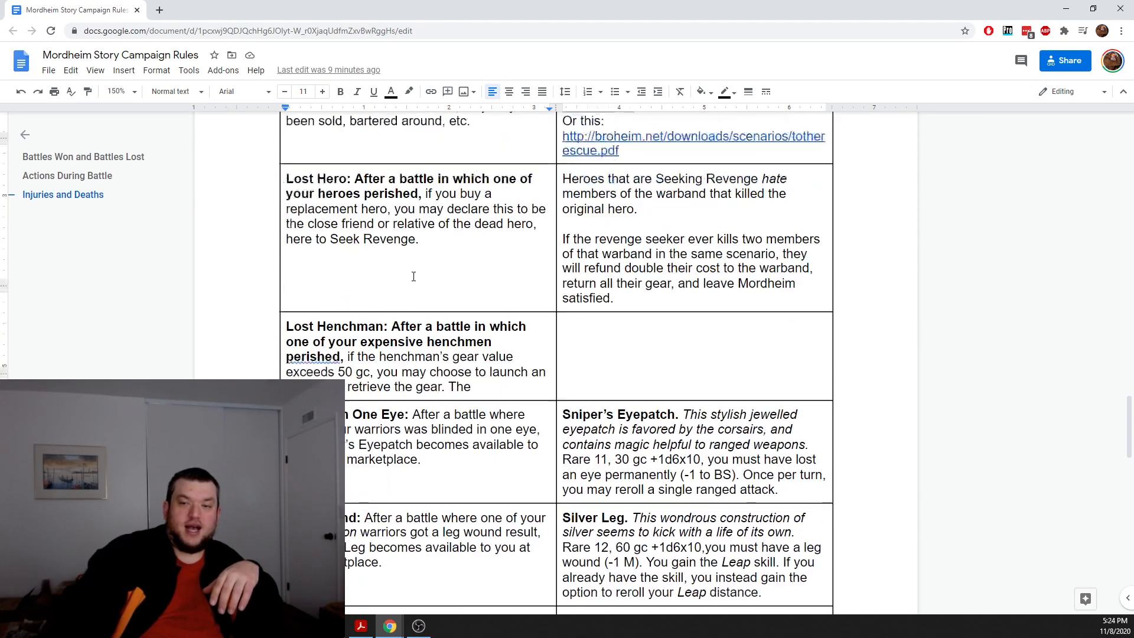
pyautogui.scroll(-6, 413, 274)
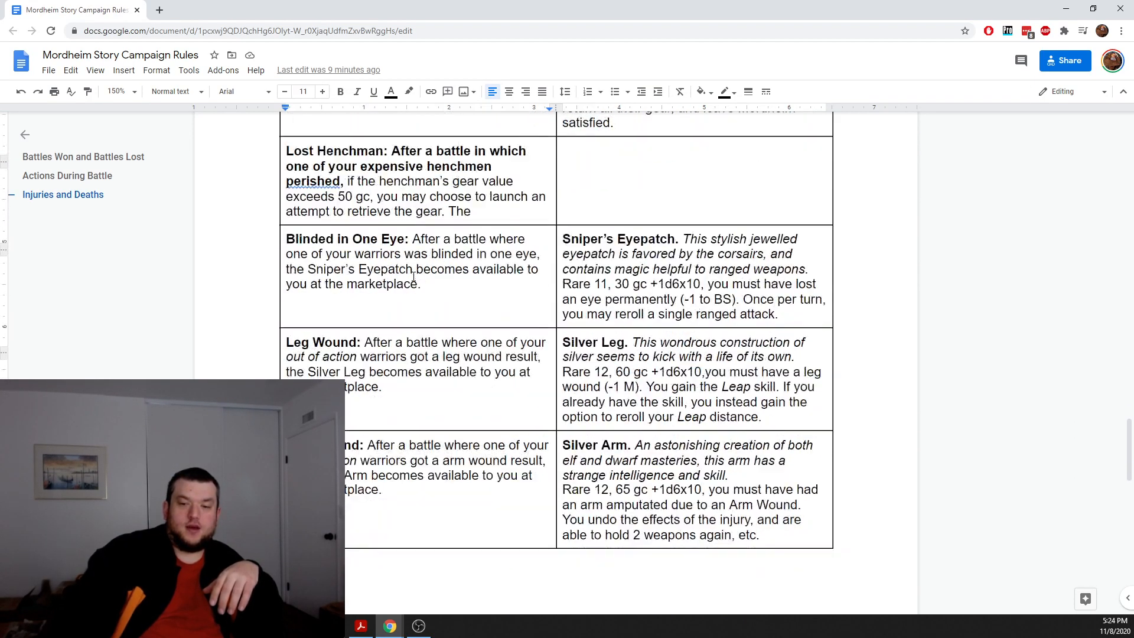
pyautogui.scroll(6, 413, 276)
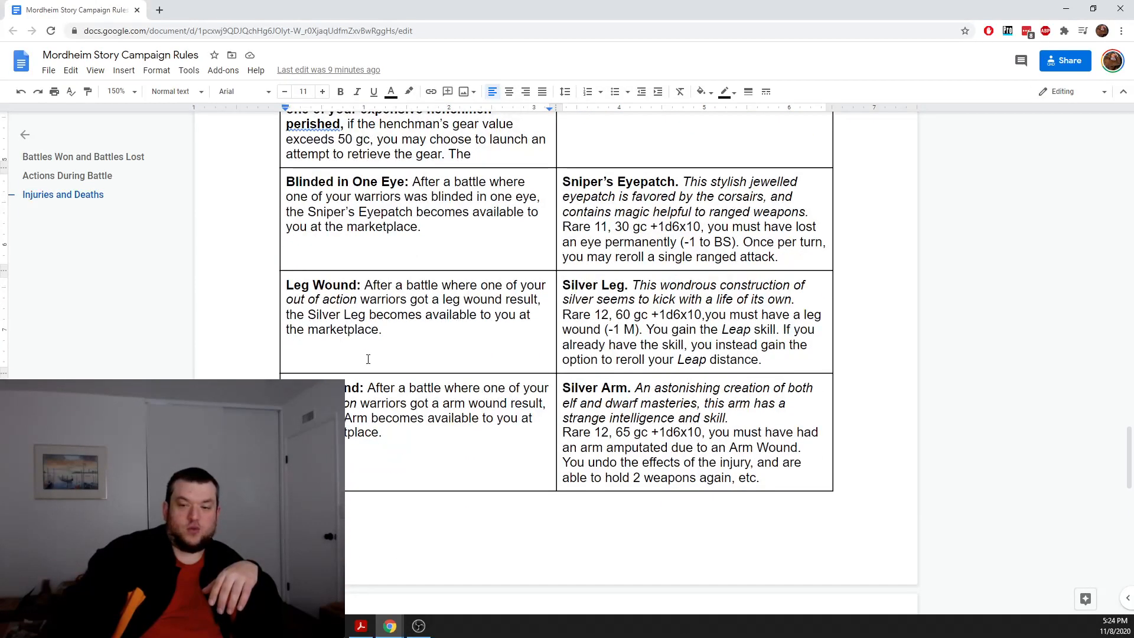
pyautogui.scroll(-7, 368, 359)
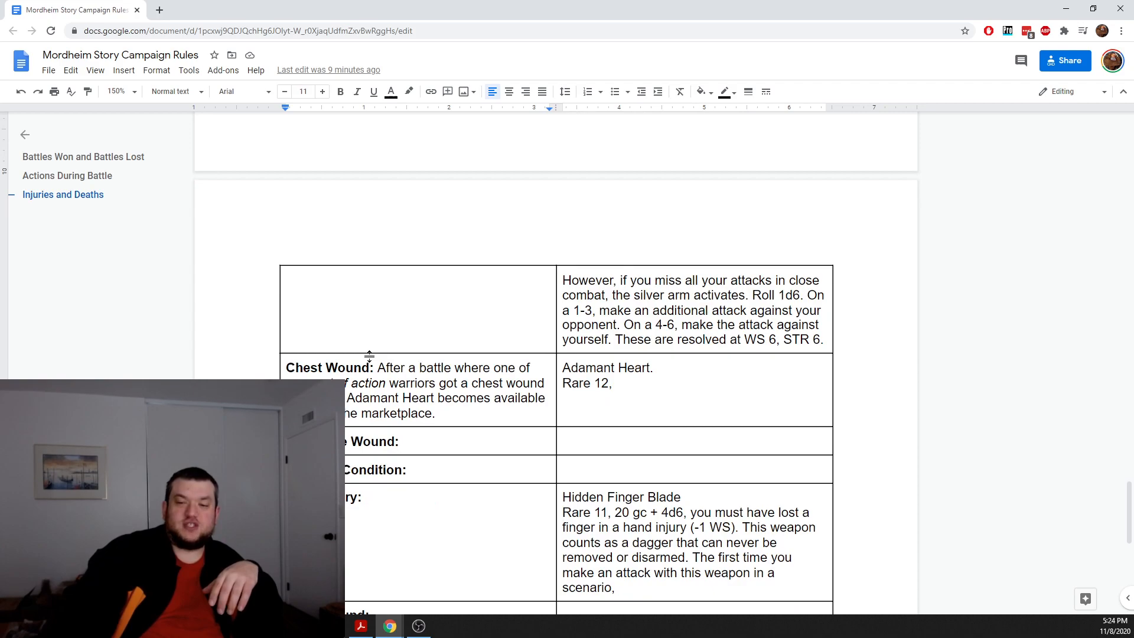
pyautogui.click(489, 409)
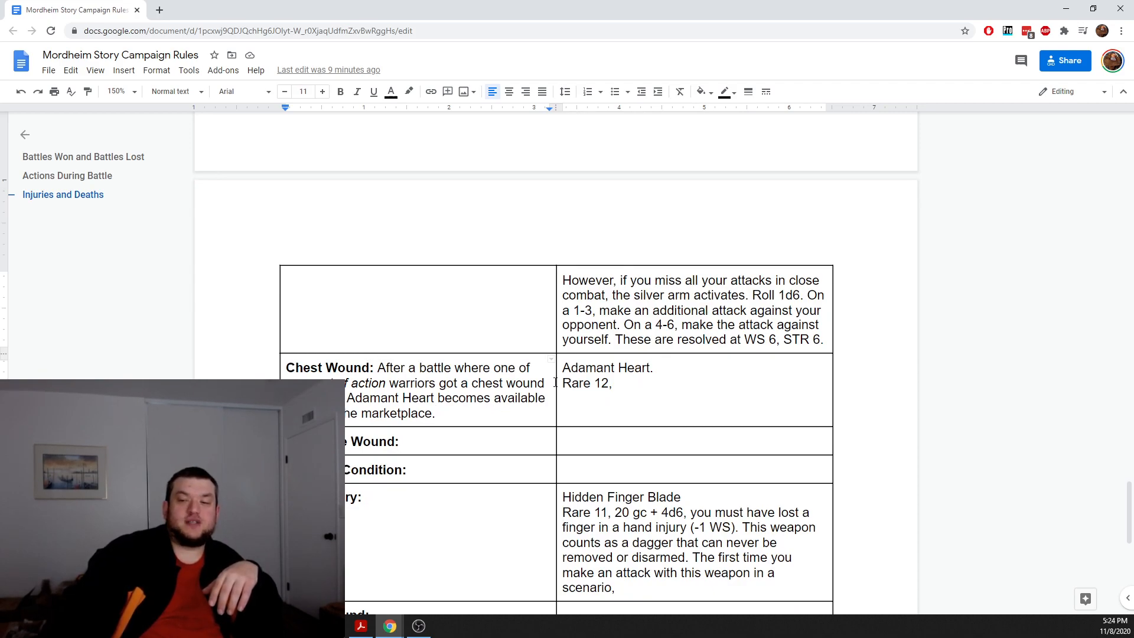
pyautogui.scroll(1, 507, 377)
pyautogui.scroll(10, 507, 377)
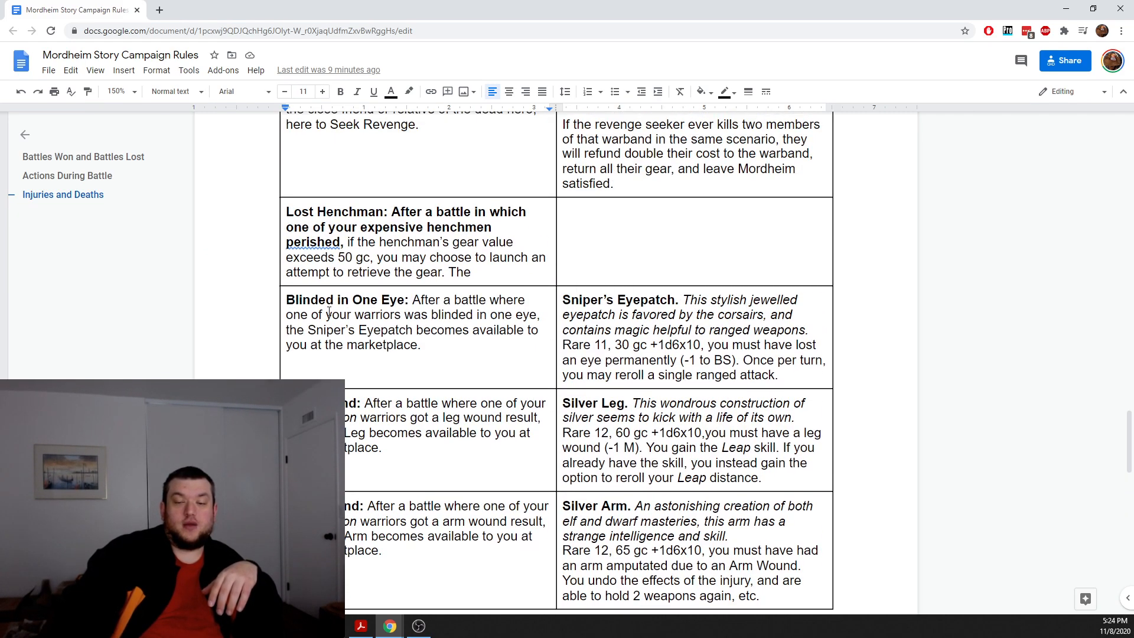
# Step: Highlight the Blinded in One Eye rule, consult Horrible Scars and neighbouring injuries in the Acrobat Reader rulebook, and move its window aside
pyautogui.moveTo(414, 301); pyautogui.dragTo(421, 353)
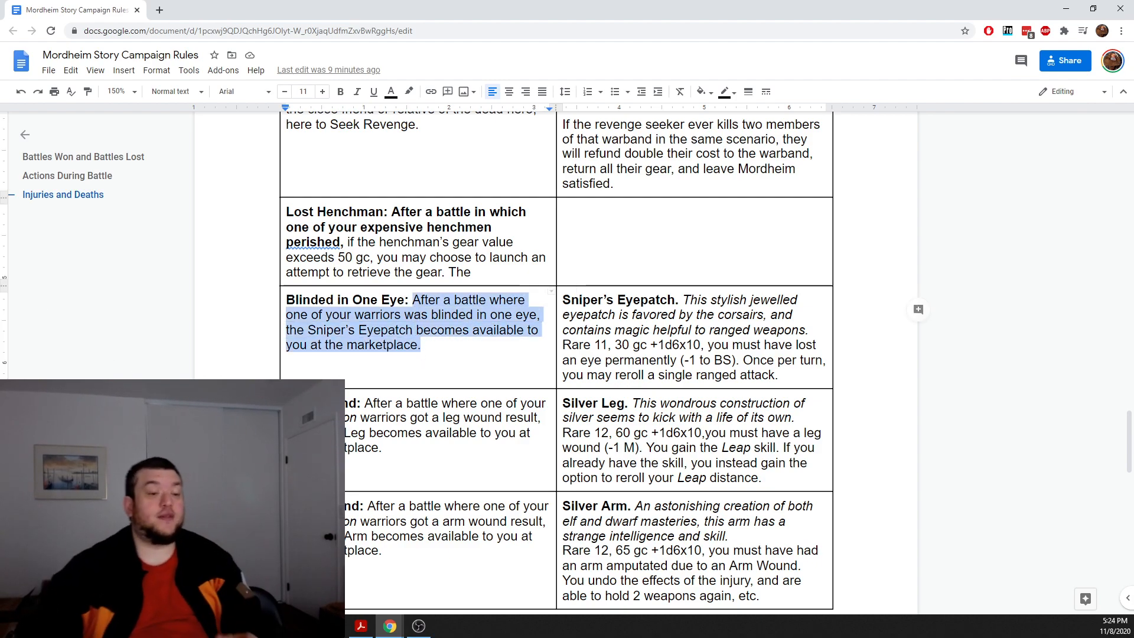
pyautogui.hotkey('alt', 'Tab')
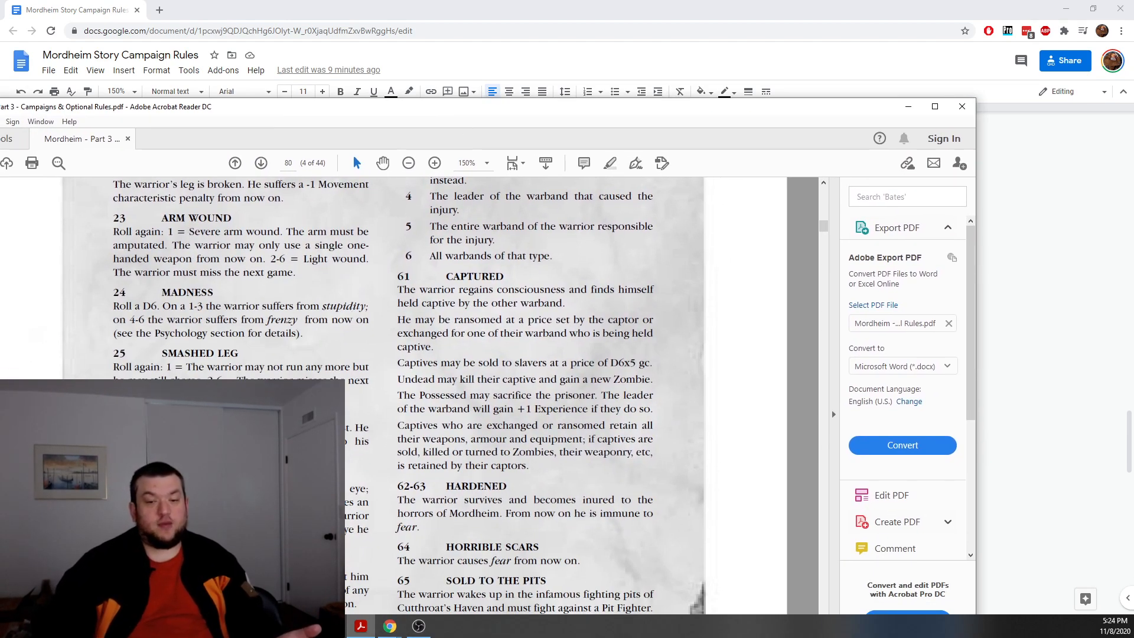
pyautogui.scroll(-3, 351, 314)
pyautogui.scroll(-5, 596, 394)
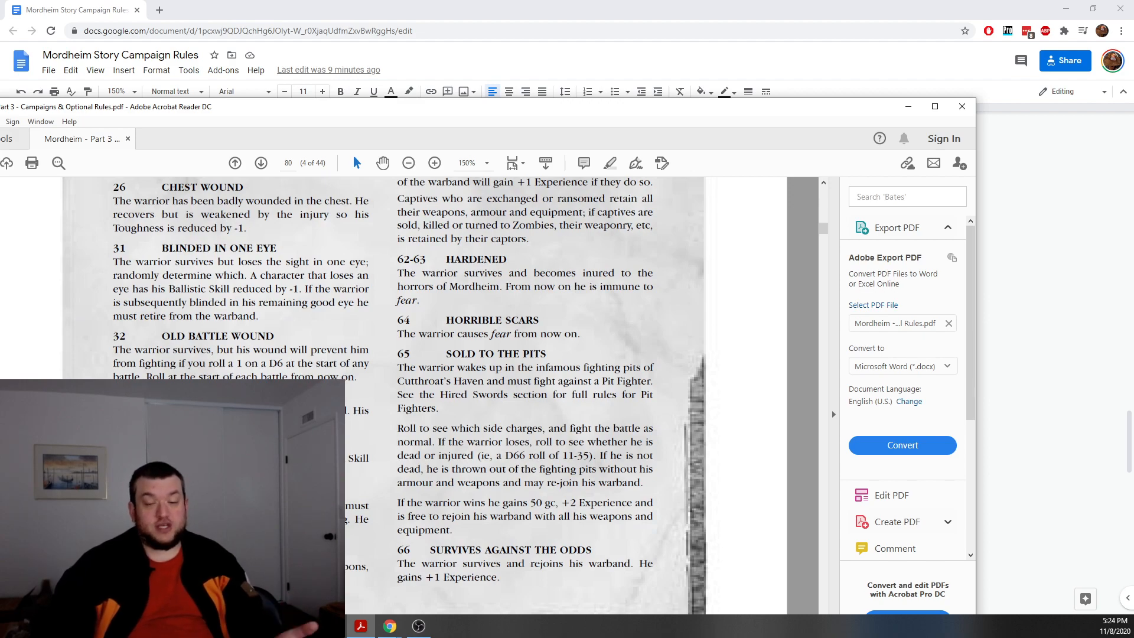
pyautogui.moveTo(446, 353); pyautogui.dragTo(519, 395)
pyautogui.click(447, 320)
pyautogui.moveTo(447, 319); pyautogui.dragTo(583, 340)
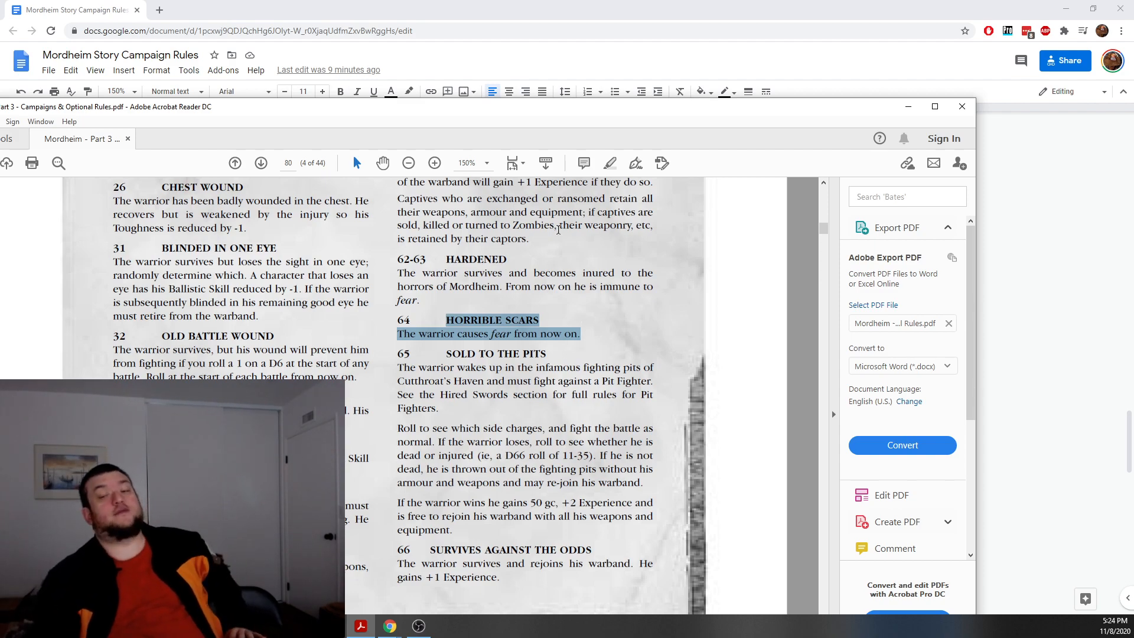
pyautogui.click(482, 283)
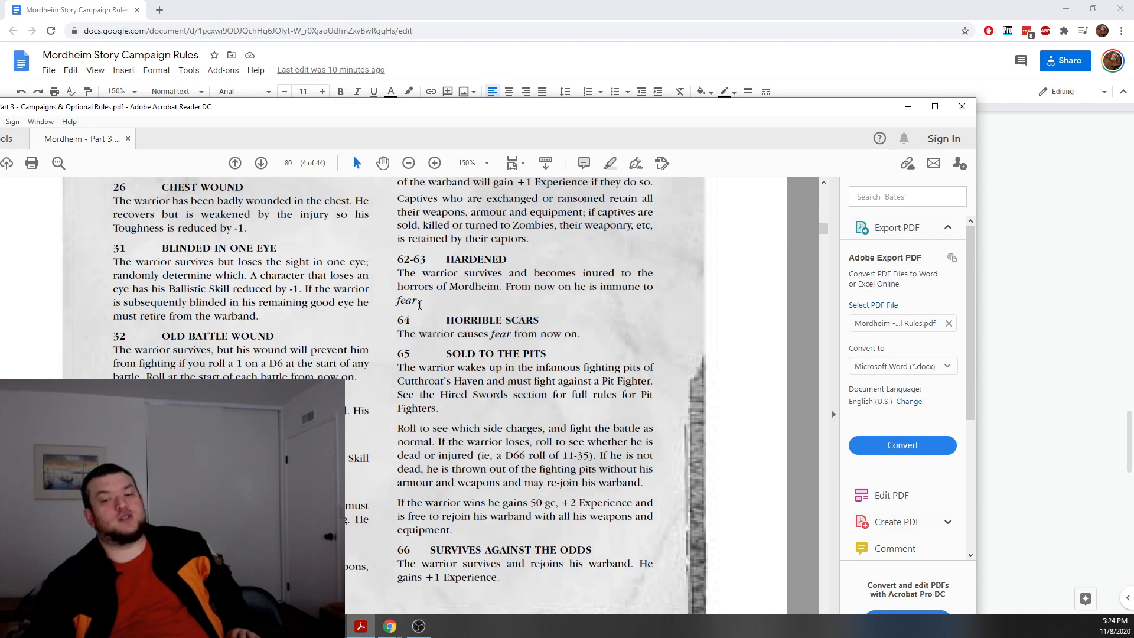
pyautogui.scroll(3, 375, 312)
pyautogui.moveTo(373, 108); pyautogui.dragTo(0, 121)
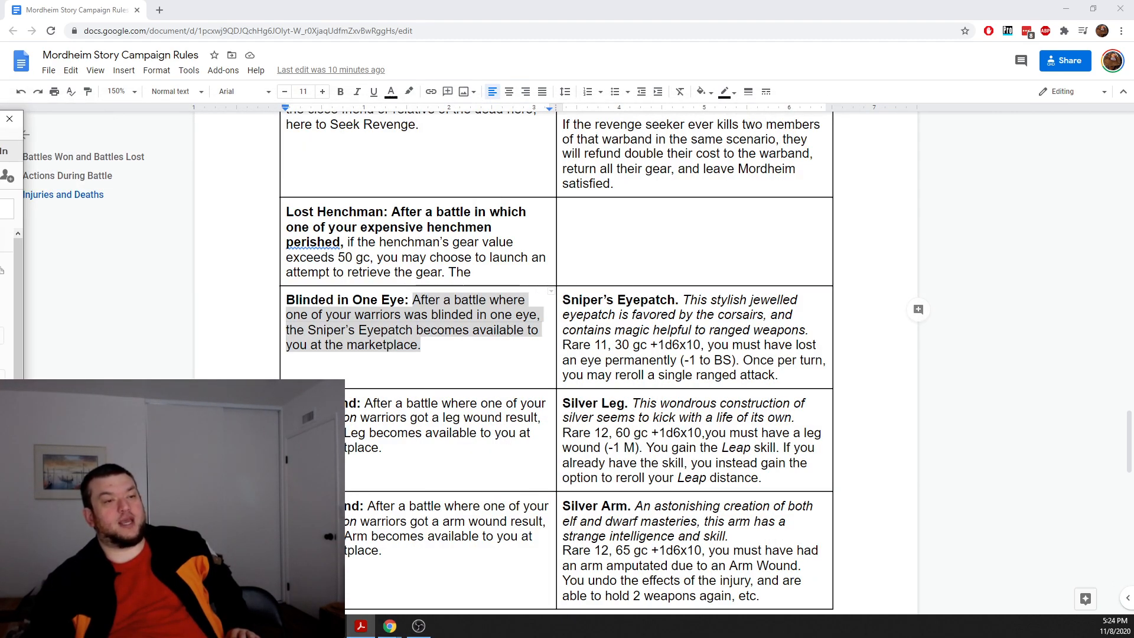
# Step: Review the equipment for eye, leg, arm and chest injuries, comparing the Blinded in One Eye and Leg Wound rows
pyautogui.click(640, 360)
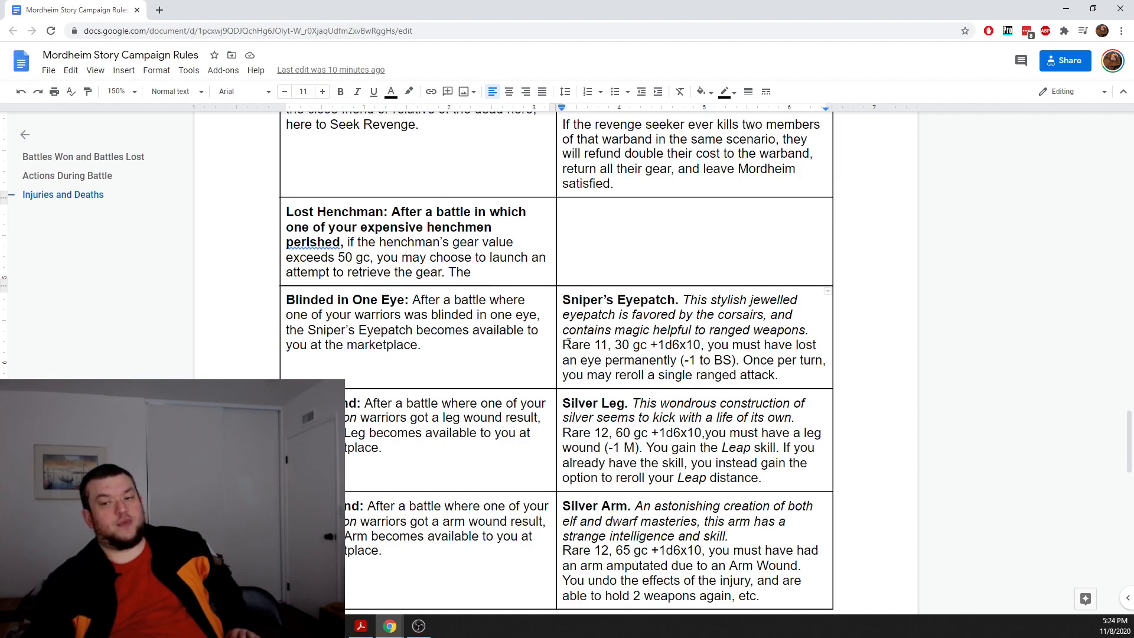
pyautogui.scroll(-4, 568, 344)
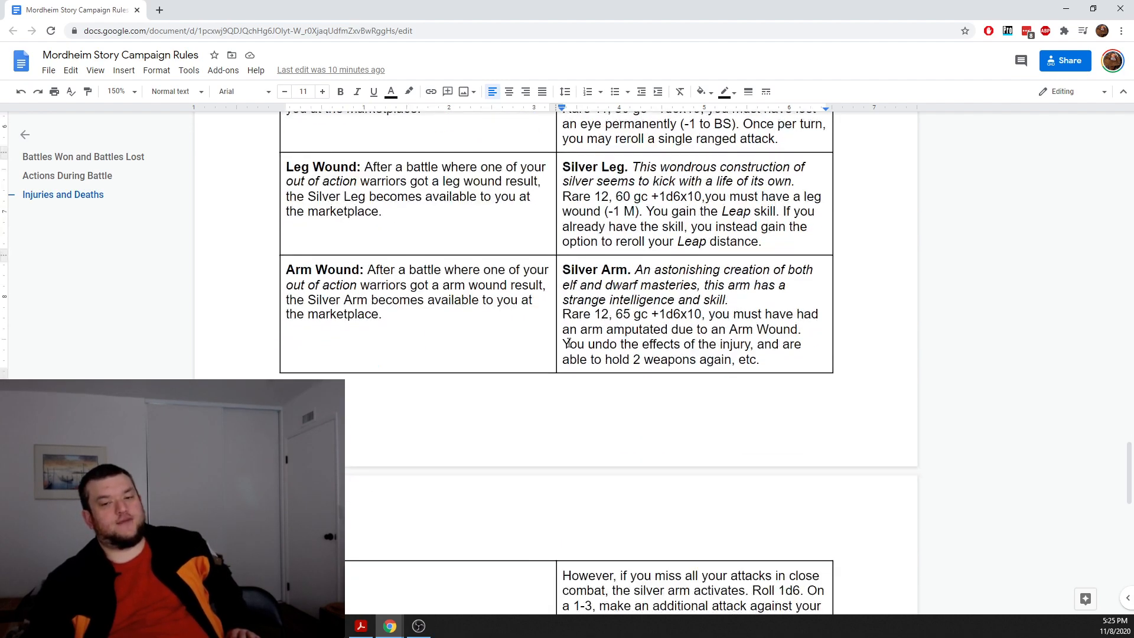
pyautogui.scroll(-5, 568, 344)
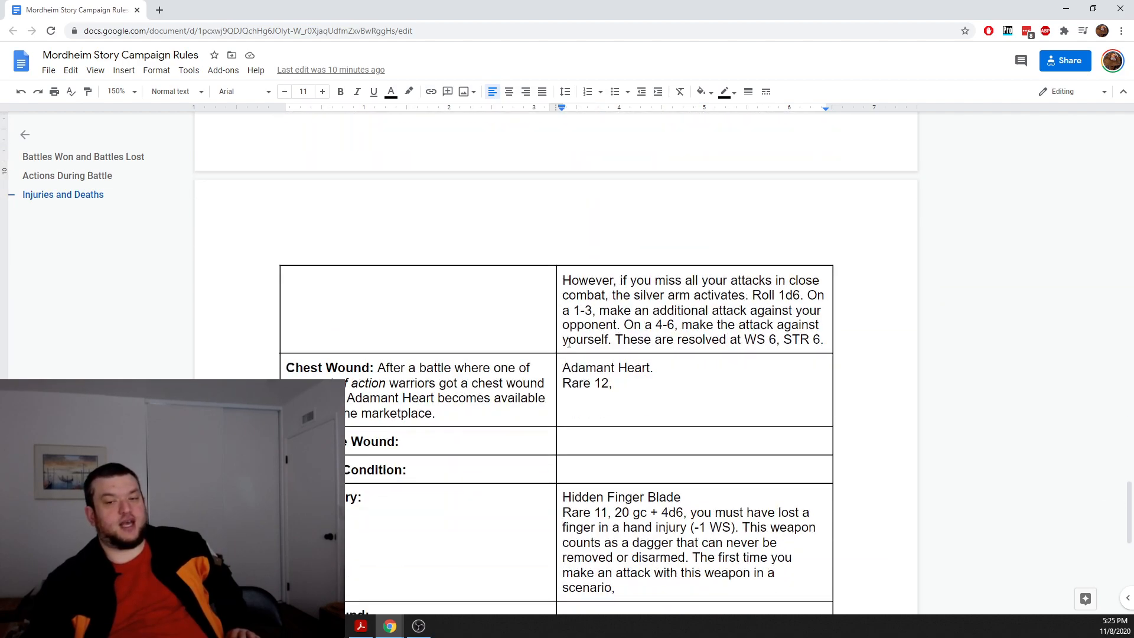
pyautogui.scroll(10, 567, 343)
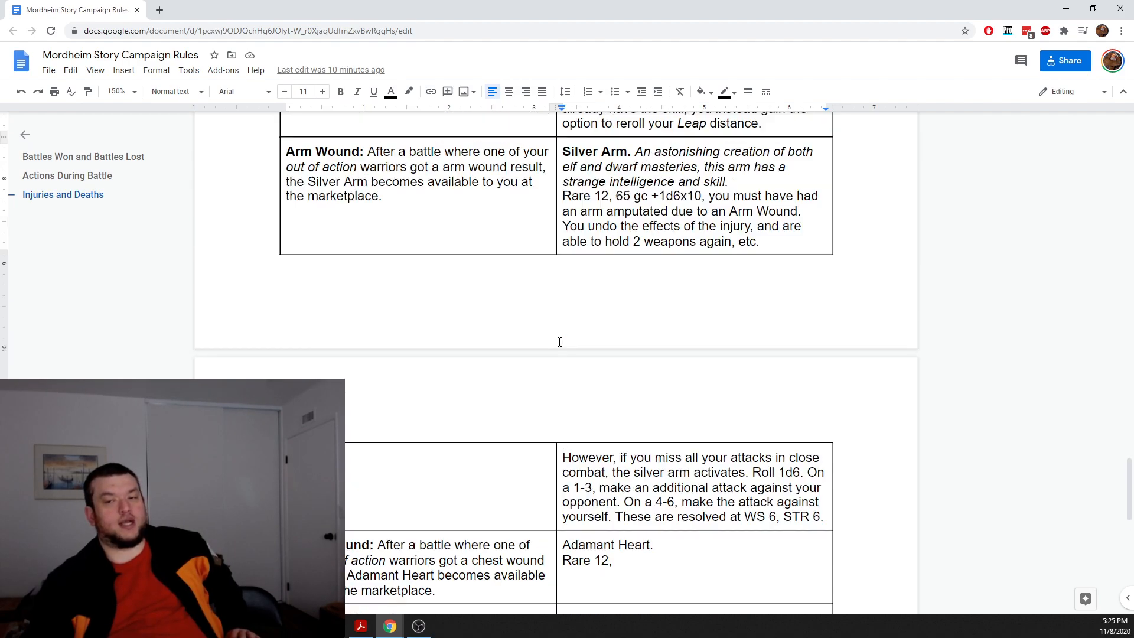
pyautogui.scroll(-12, 563, 342)
pyautogui.scroll(8, 557, 342)
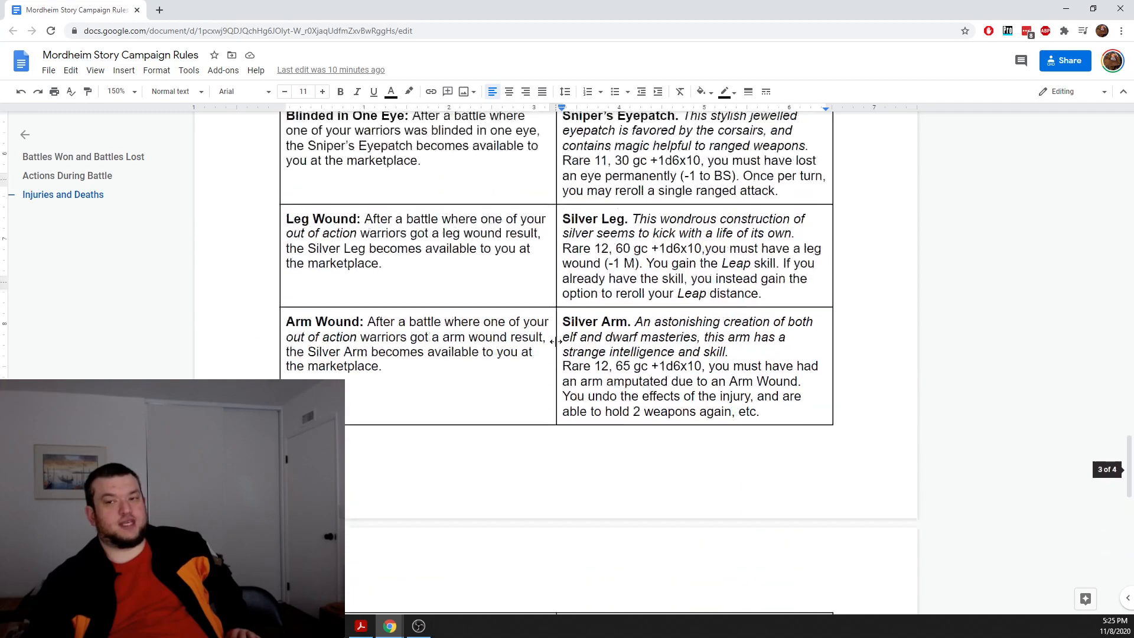
pyautogui.click(699, 211)
pyautogui.click(713, 324)
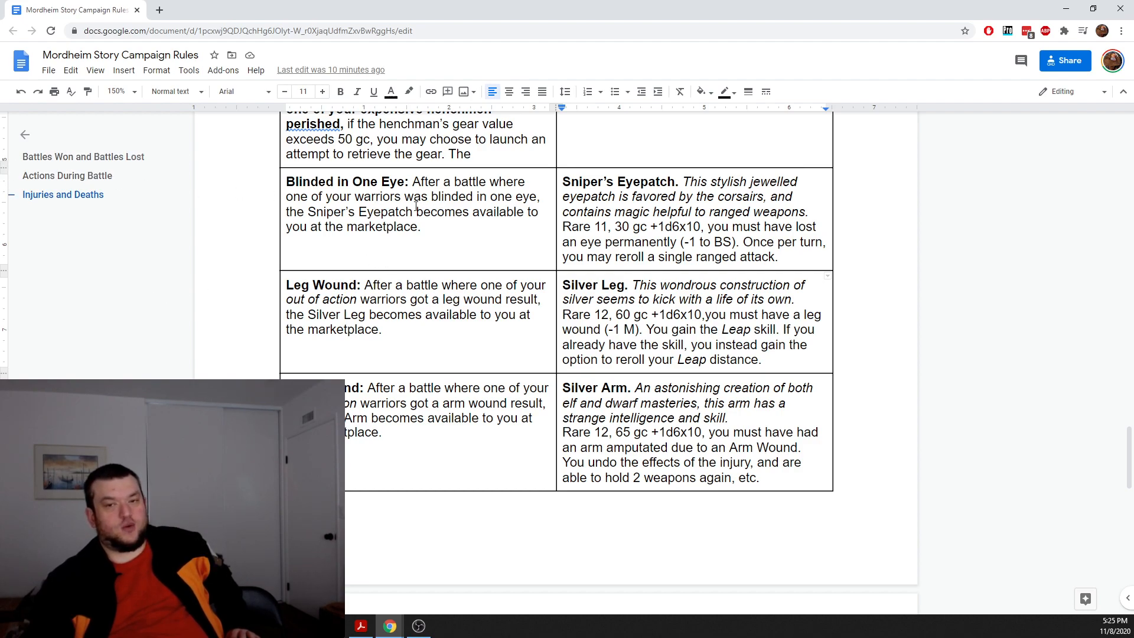
pyautogui.click(432, 218)
pyautogui.click(436, 322)
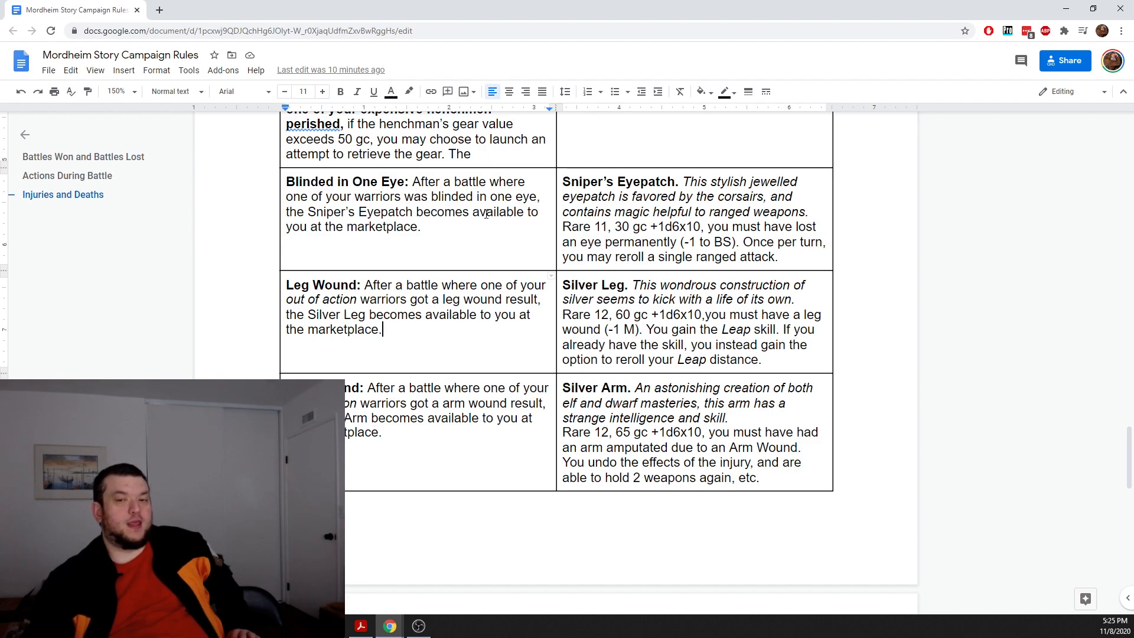
# Step: Turn off italics at the end of the Silver Arm's flavour description
pyautogui.click(775, 363)
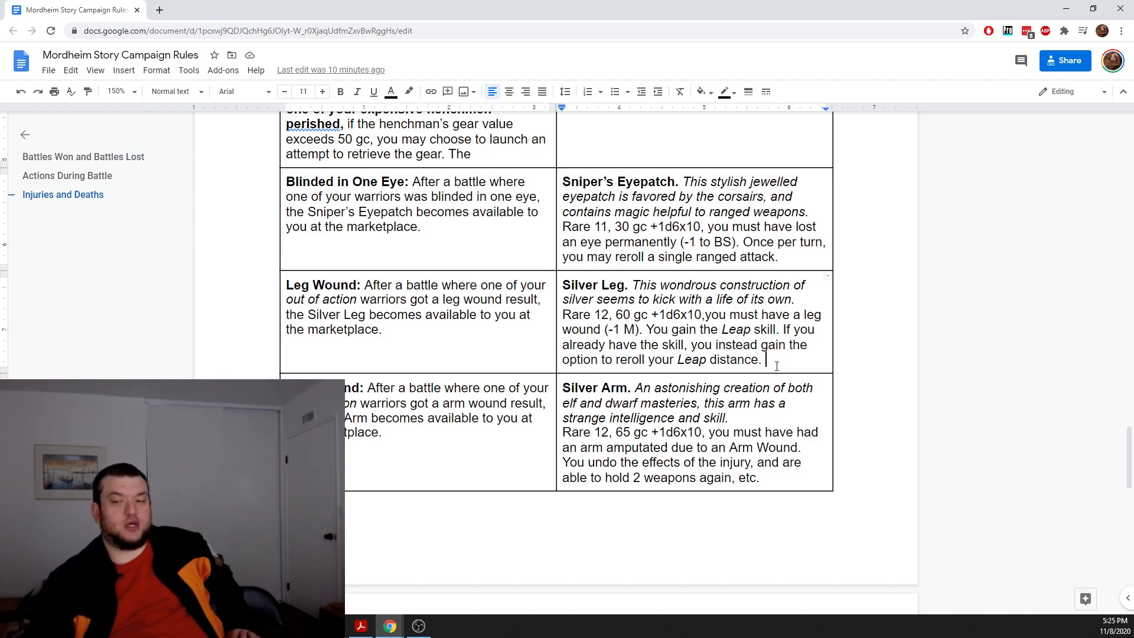
pyautogui.click(767, 421)
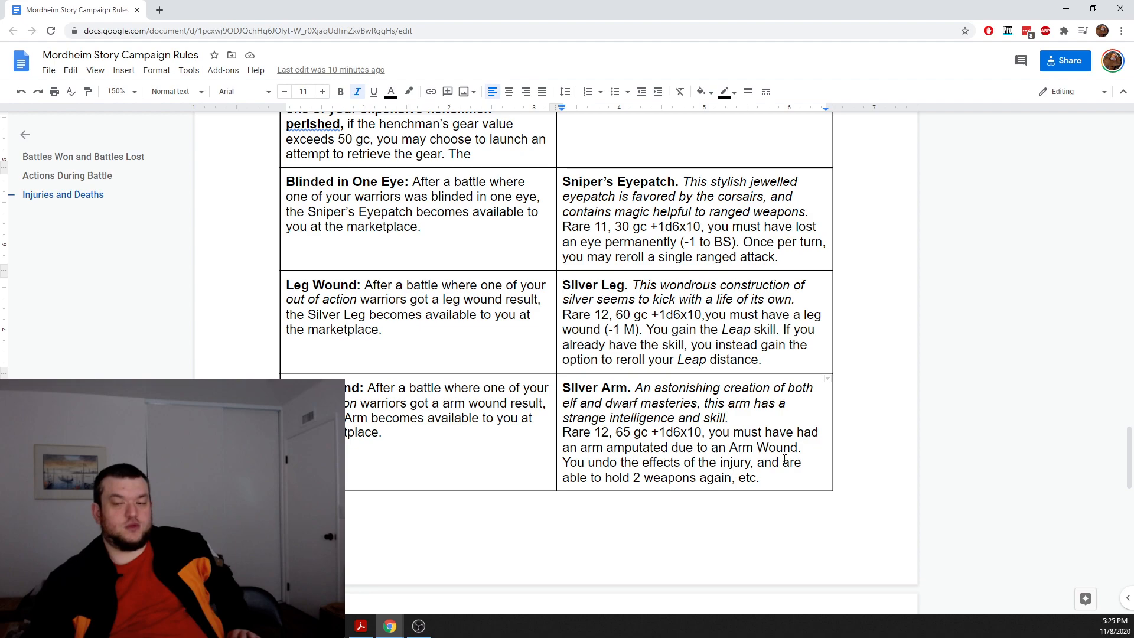
pyautogui.hotkey('ctrl', 'i')
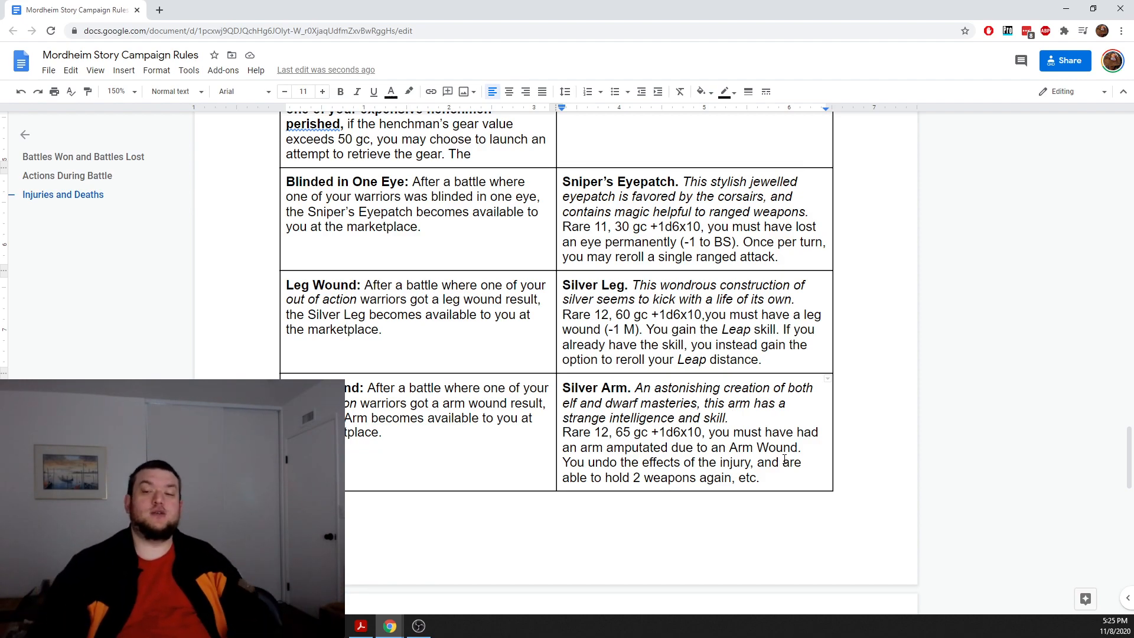
# Step: Examine the Silver Leg's price and rarity by highlighting each in its rule text
pyautogui.moveTo(615, 313); pyautogui.dragTo(702, 314)
pyautogui.click(608, 315)
pyautogui.moveTo(608, 315); pyautogui.dragTo(562, 315)
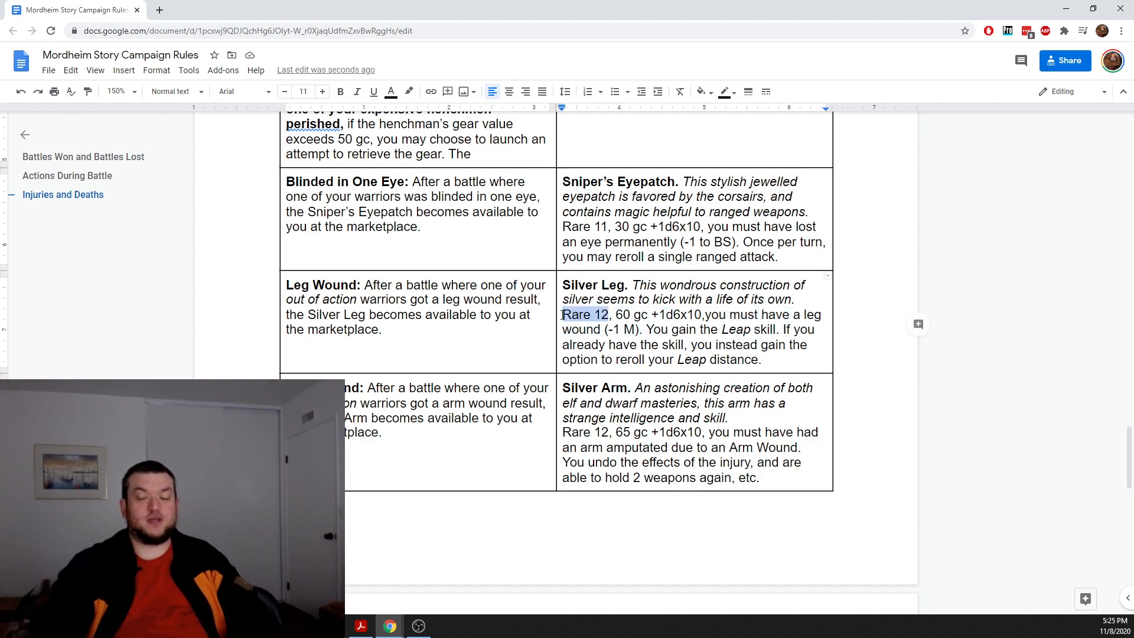
pyautogui.click(639, 358)
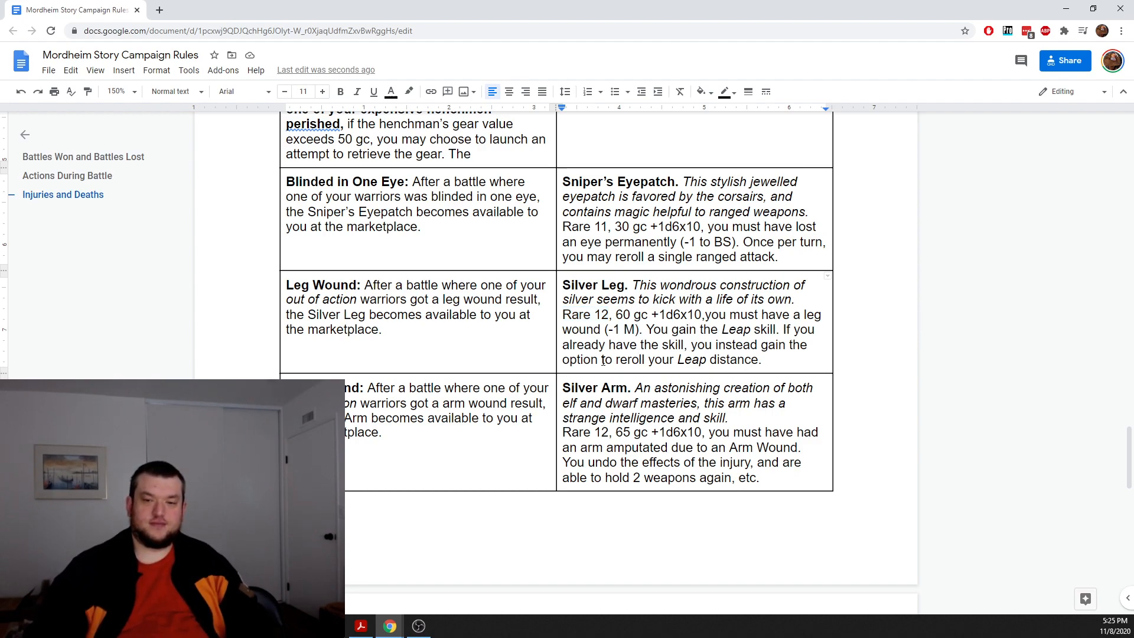
# Step: Recheck the Injuries and Deaths table from the Lost Leader rule down to the Adamant Heart and Hidden Finger Blade entries
pyautogui.scroll(-6, 602, 360)
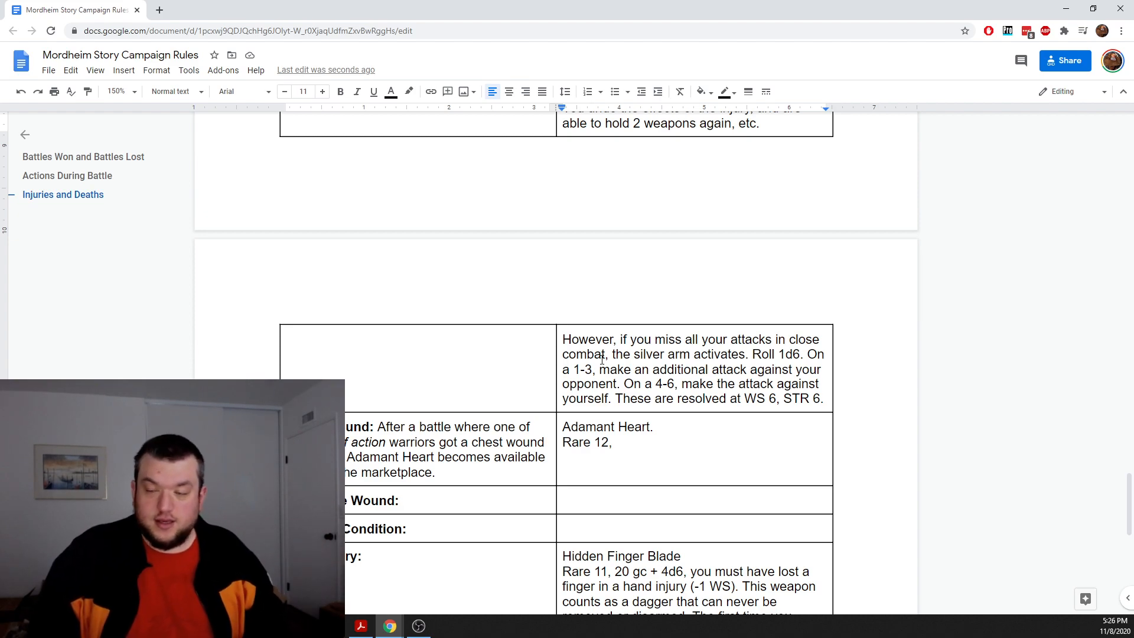
pyautogui.scroll(10, 742, 392)
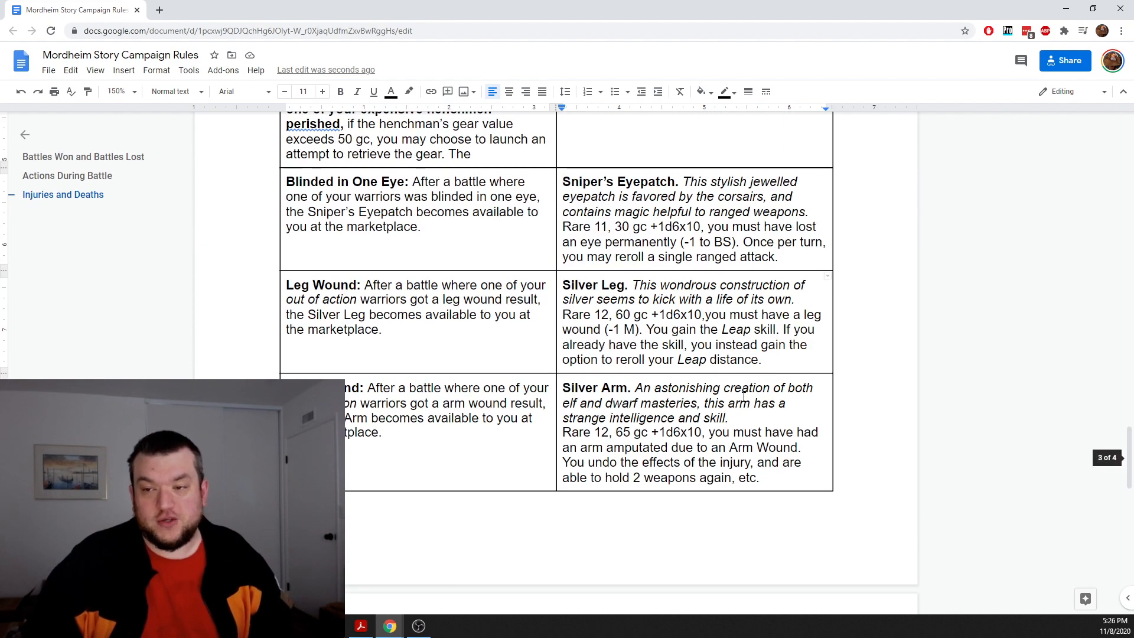
pyautogui.scroll(3, 743, 396)
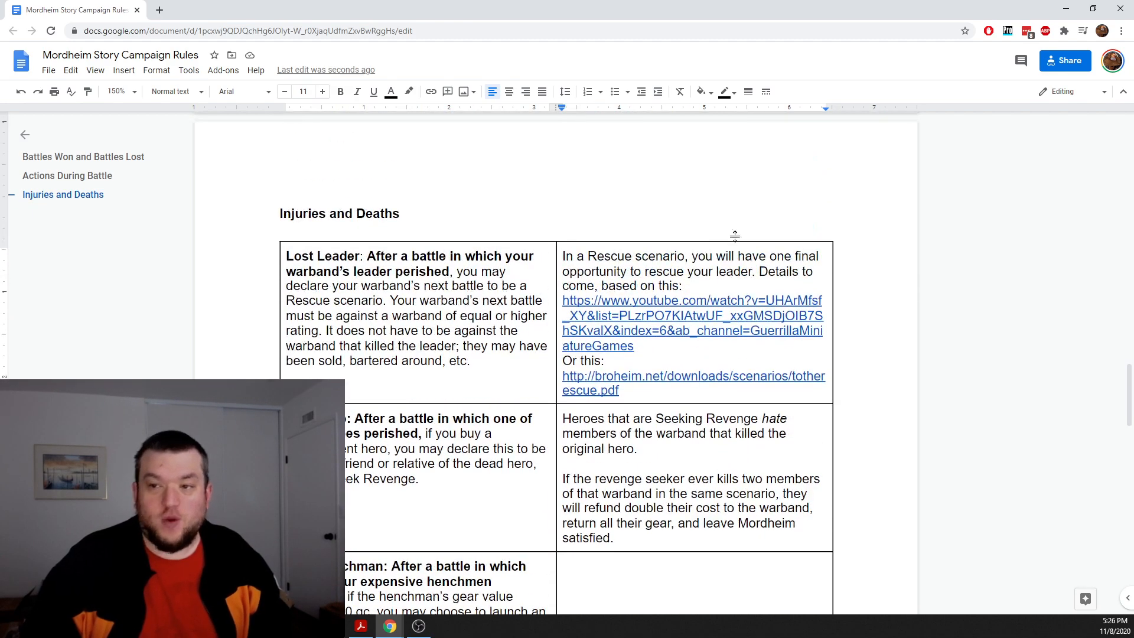
pyautogui.scroll(-15, 713, 271)
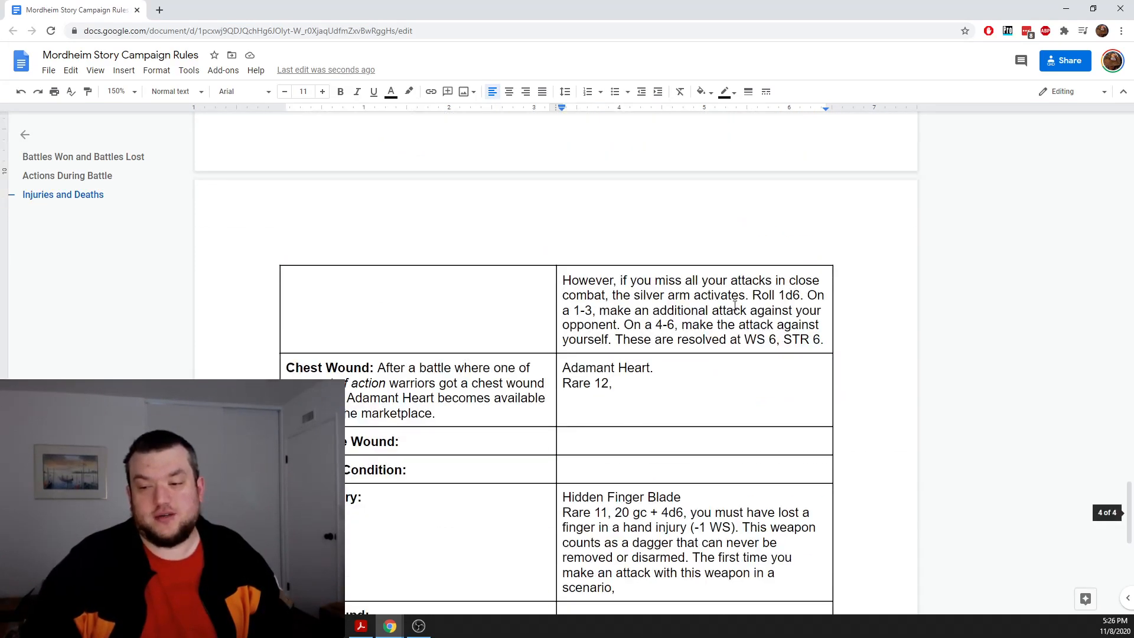
# Step: Review the injury equipment rows from Lost Hero down to Chest Wound, highlighting the Chest Wound label
pyautogui.scroll(15, 614, 363)
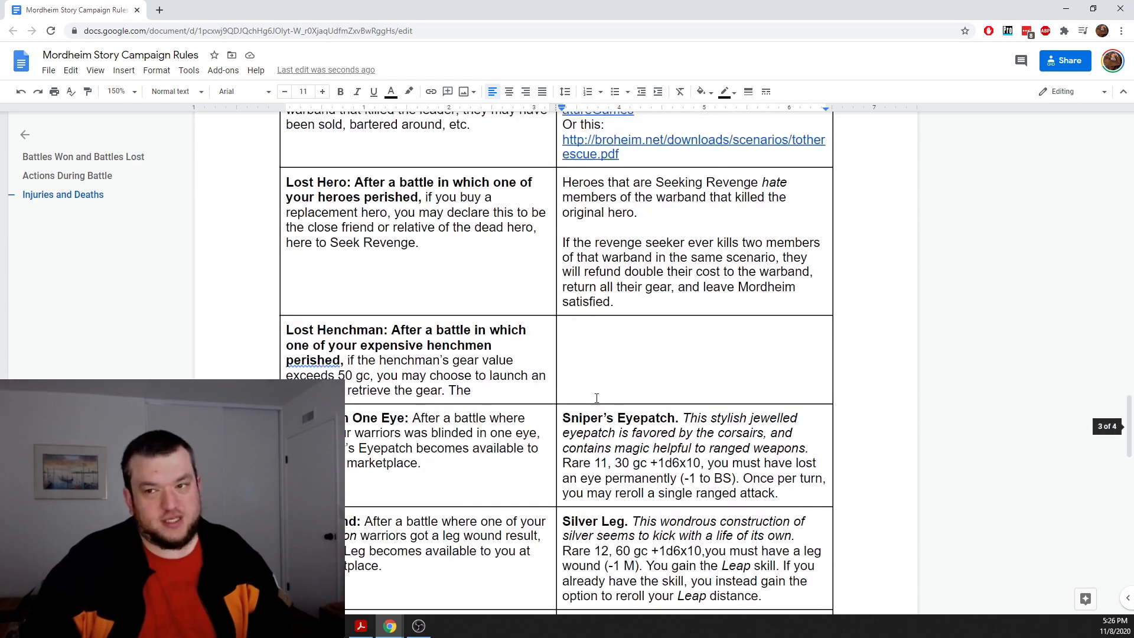
pyautogui.scroll(-15, 596, 398)
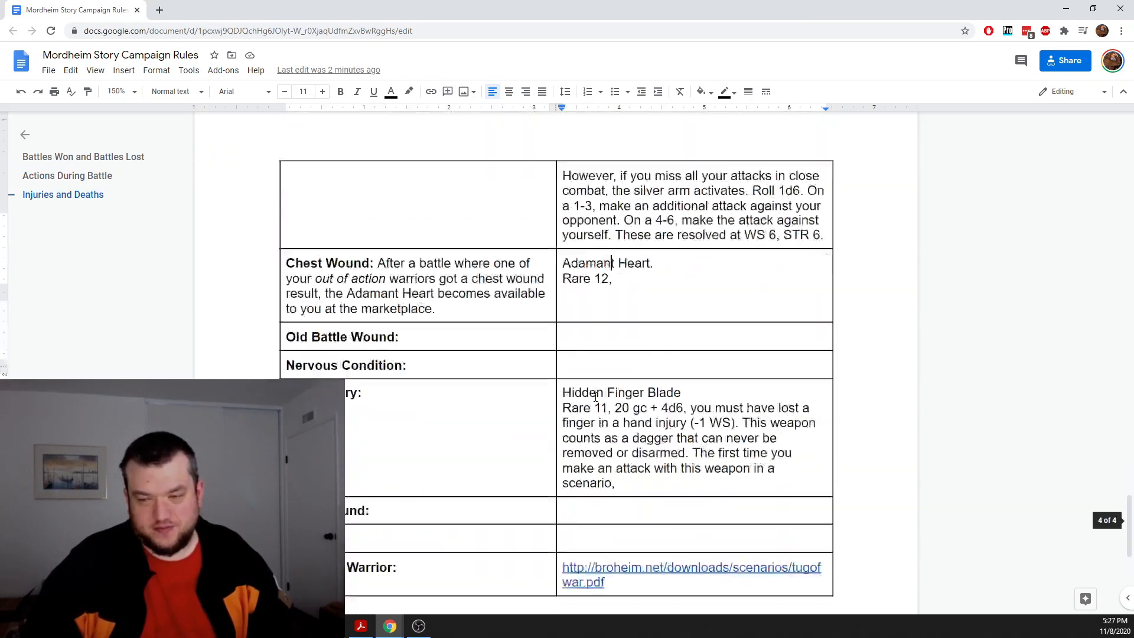
pyautogui.click(415, 205)
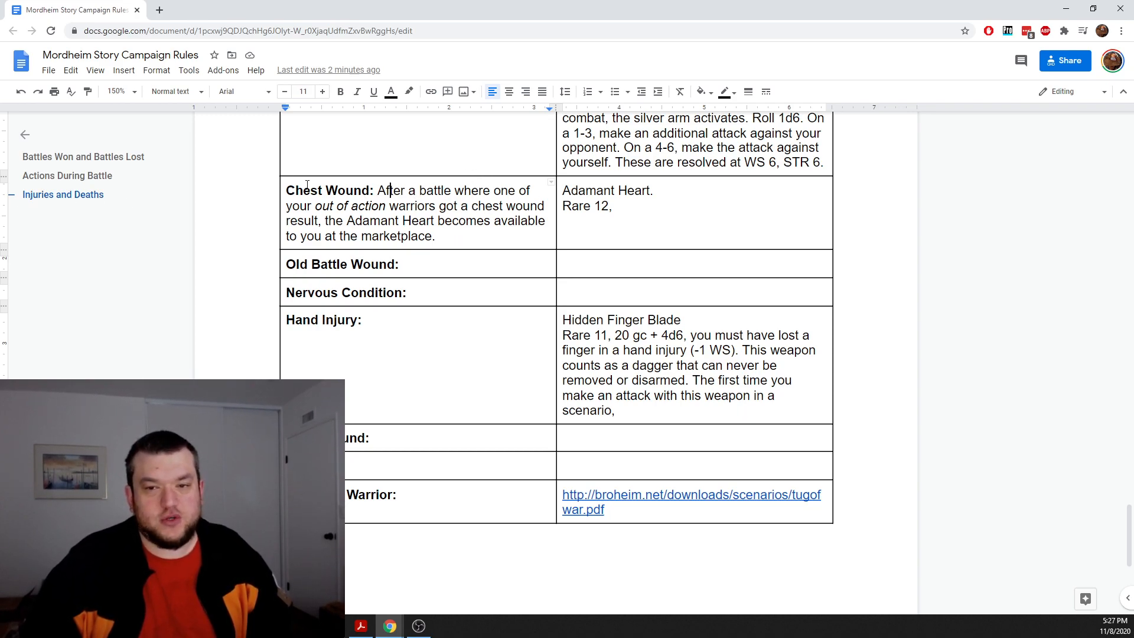
pyautogui.doubleClick(354, 191)
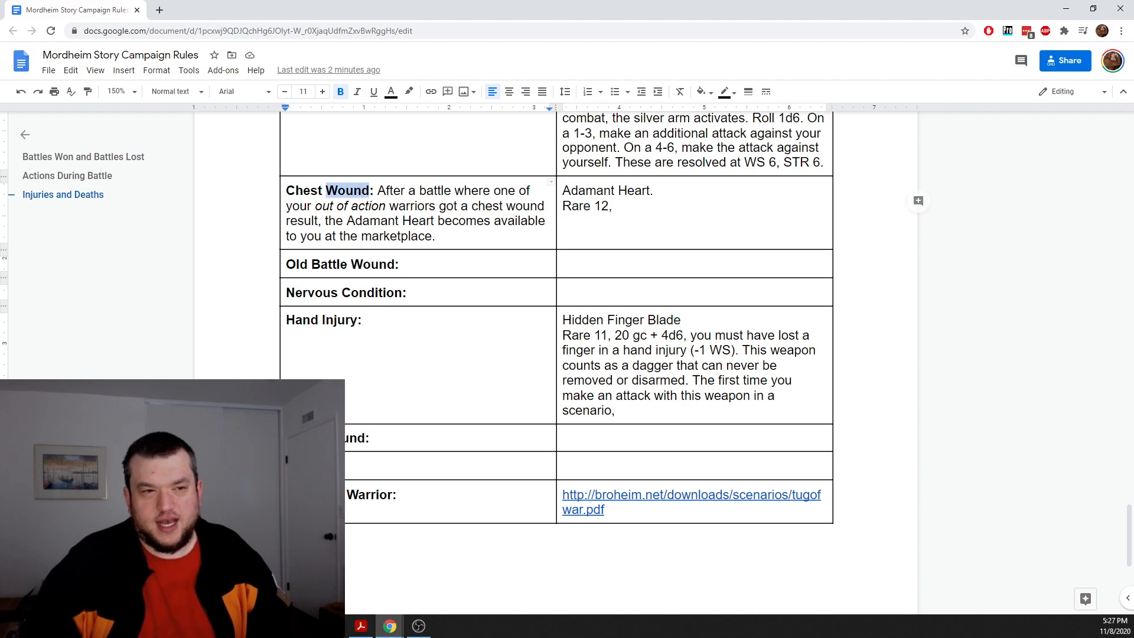
# Step: Look up the Chest Wound injury entry in the Mordheim rulebook PDF in Acrobat Reader, then return to the campaign document
pyautogui.hotkey('alt', 'Tab')
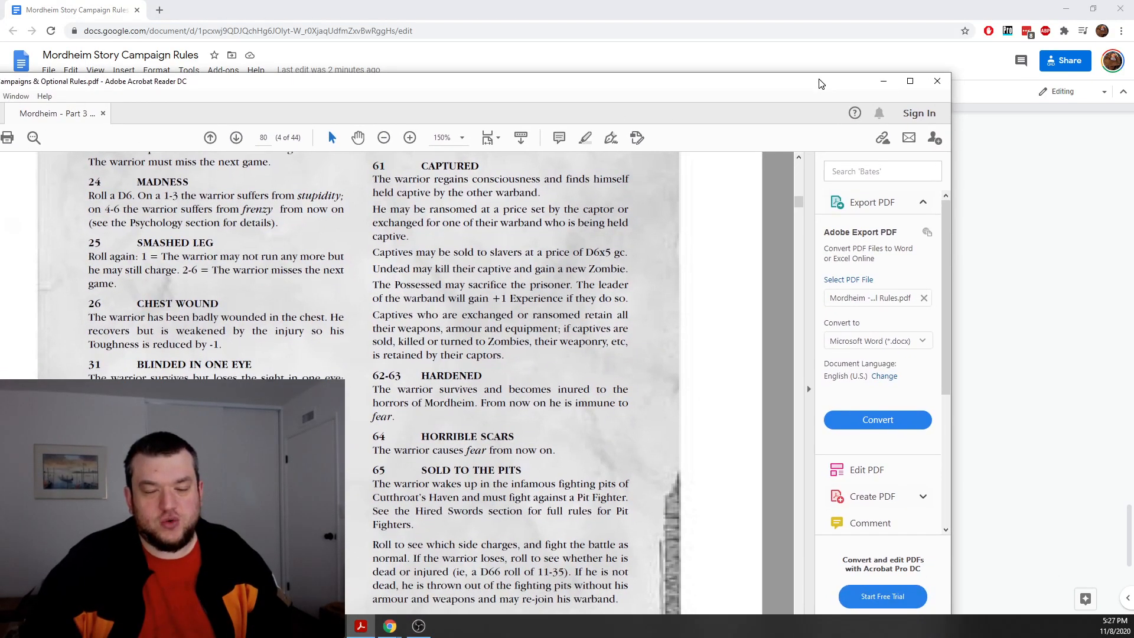
pyautogui.moveTo(223, 348); pyautogui.dragTo(108, 329)
pyautogui.click(129, 331)
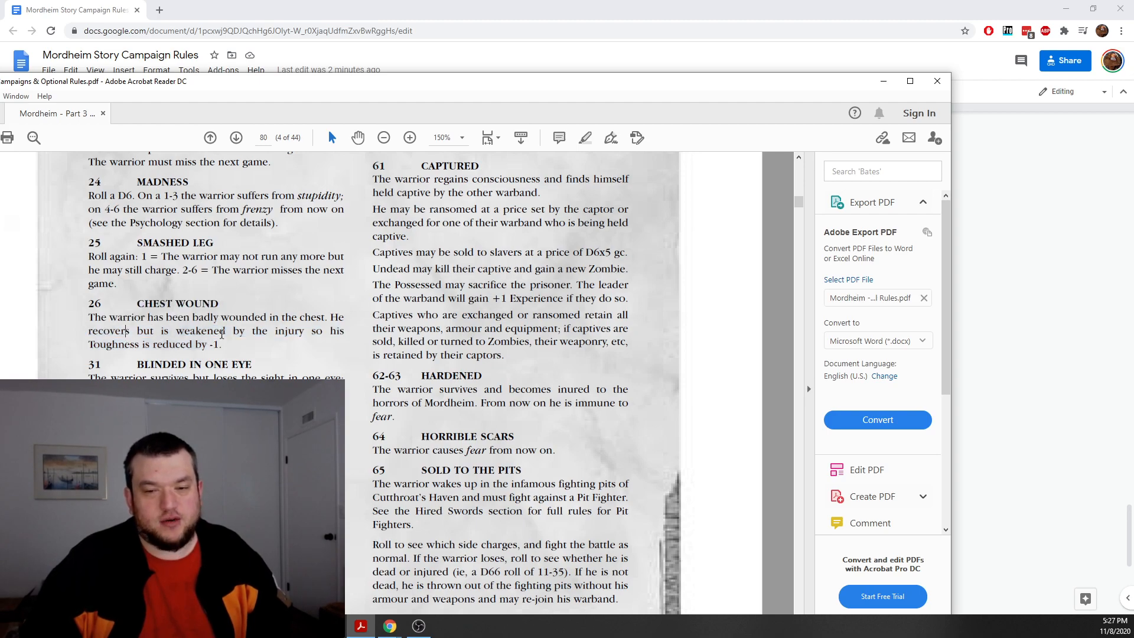
pyautogui.hotkey('alt', 'Tab')
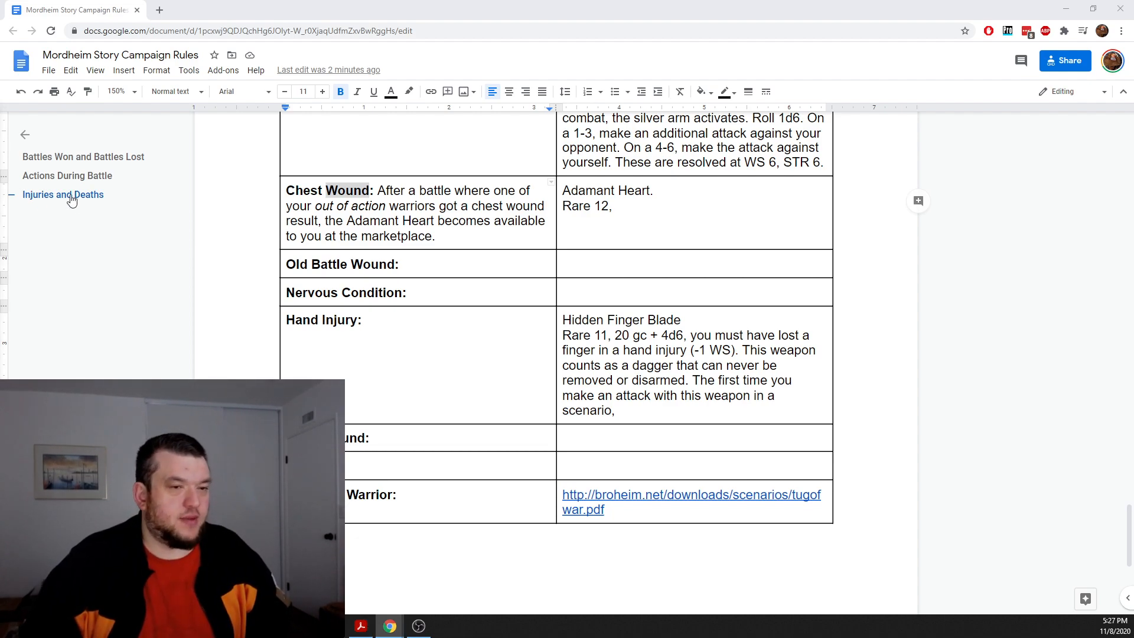
# Step: Reread the Chest Wound row's marketplace availability text beside the unfinished Adamant Heart entry
pyautogui.doubleClick(694, 213)
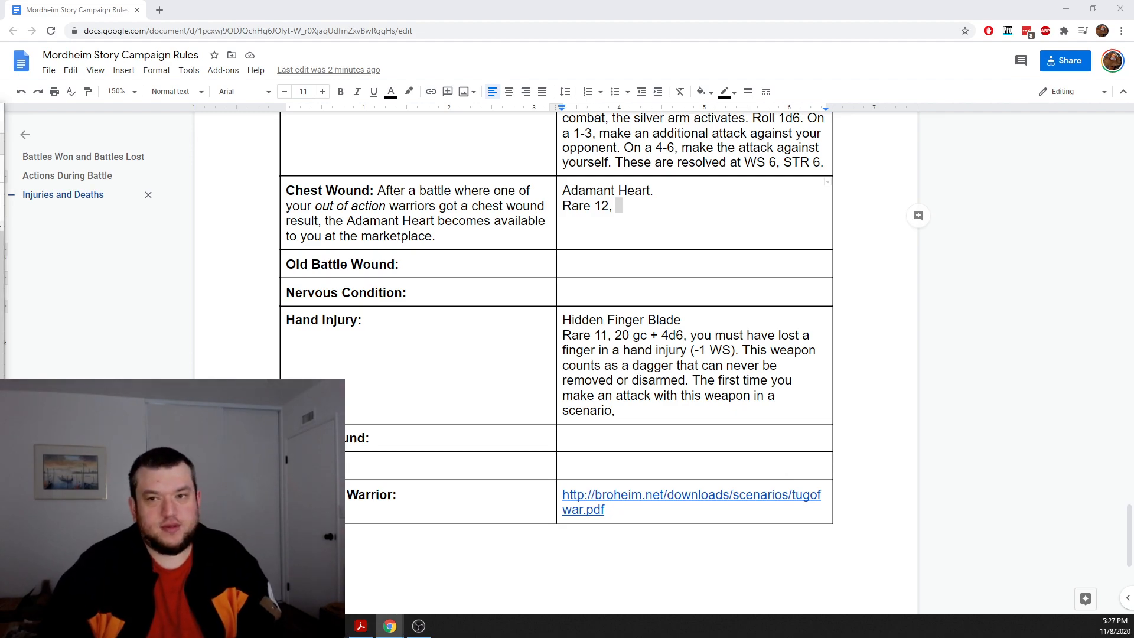
pyautogui.click(826, 238)
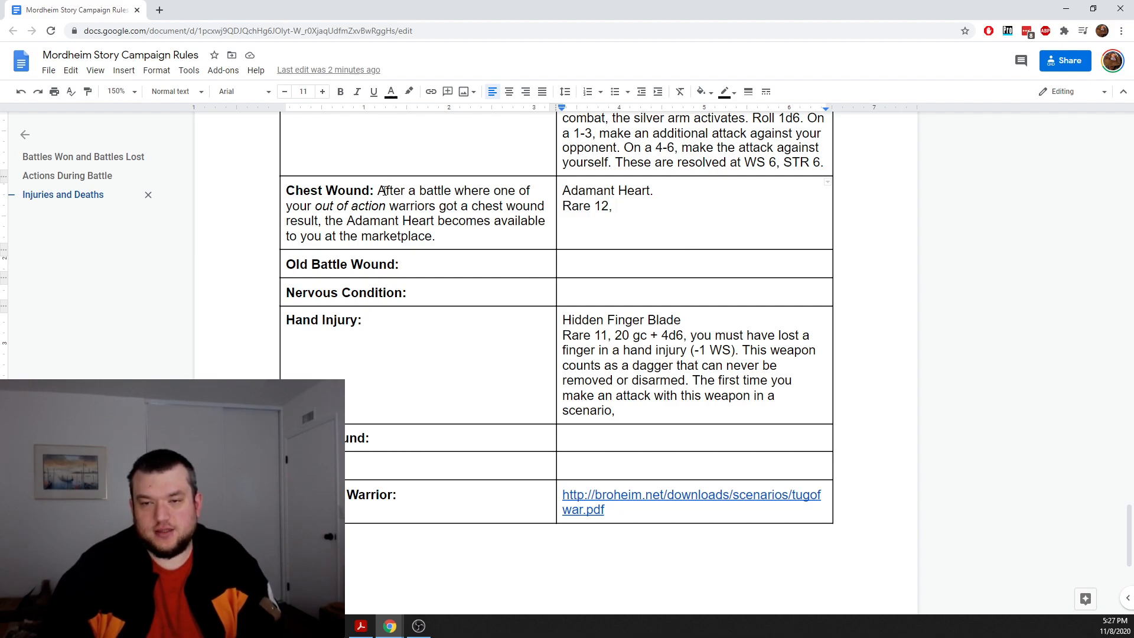
pyautogui.click(423, 222)
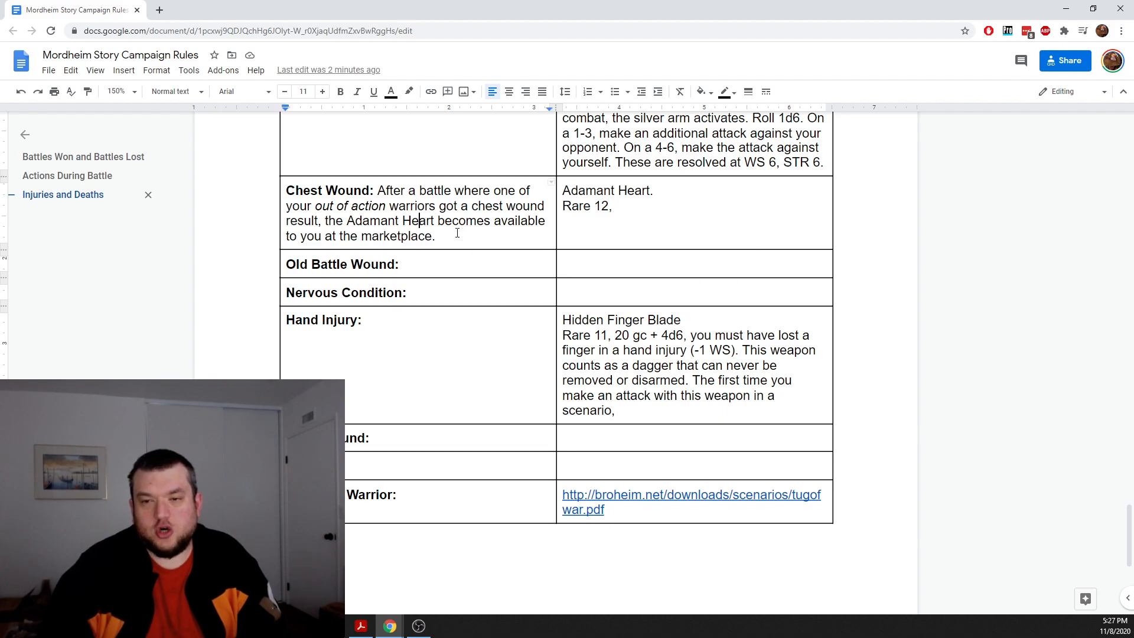
pyautogui.moveTo(435, 236); pyautogui.dragTo(379, 196)
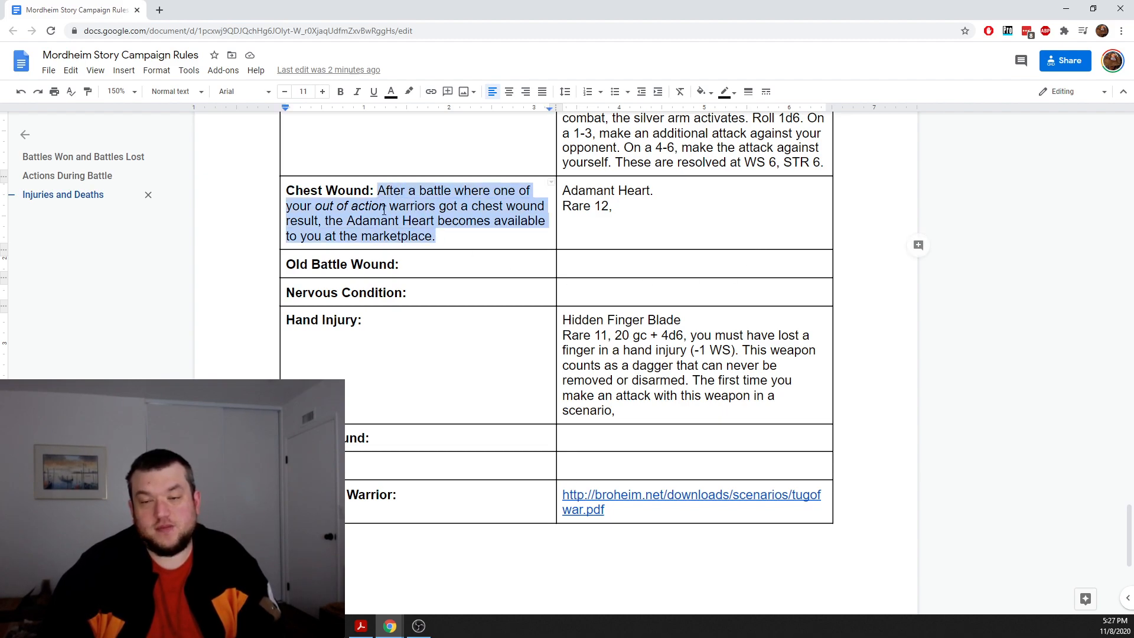
pyautogui.click(384, 209)
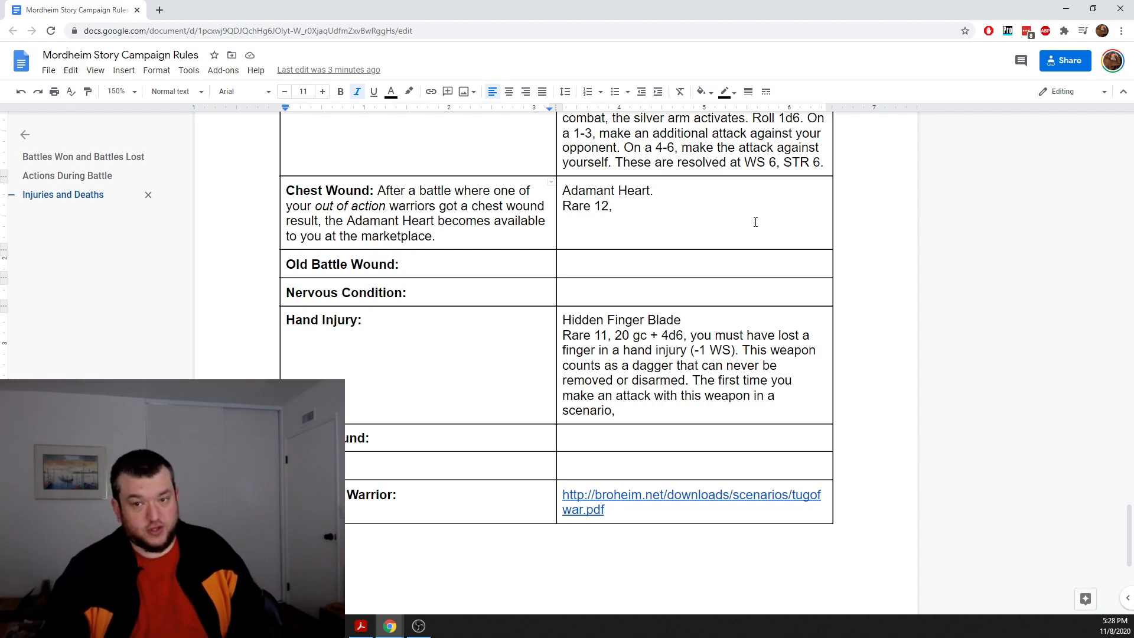
# Step: Review the Injuries and Deaths table from the Lost Leader rescue rule down to the remaining unwritten injury rows
pyautogui.scroll(6, 441, 340)
pyautogui.scroll(12, 440, 340)
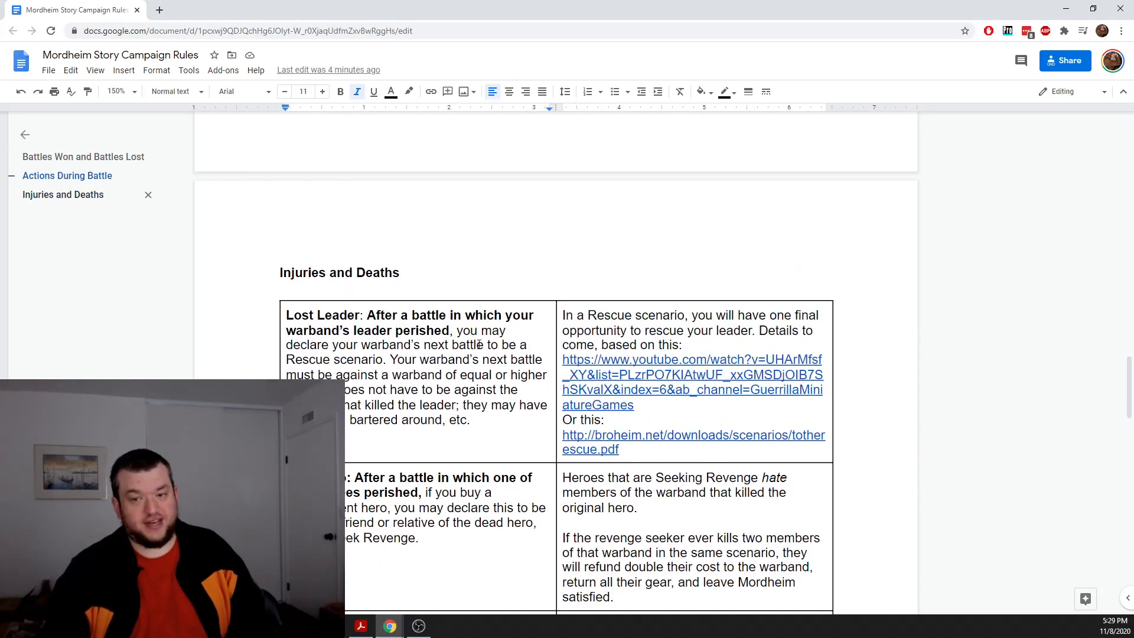
pyautogui.click(677, 330)
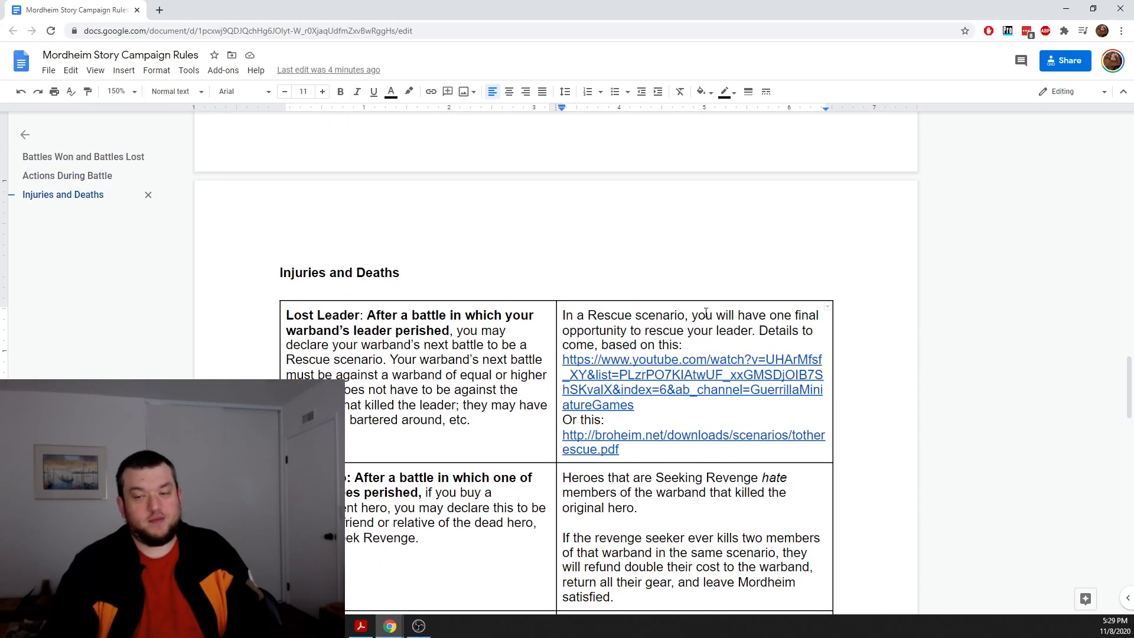
pyautogui.click(487, 425)
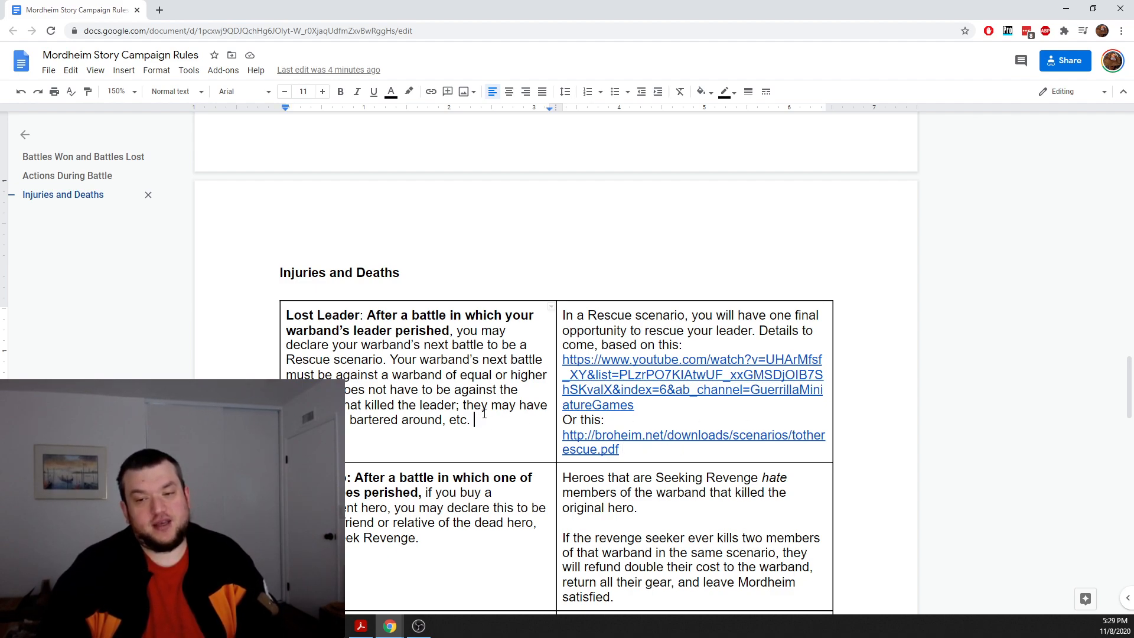
pyautogui.scroll(-4, 485, 413)
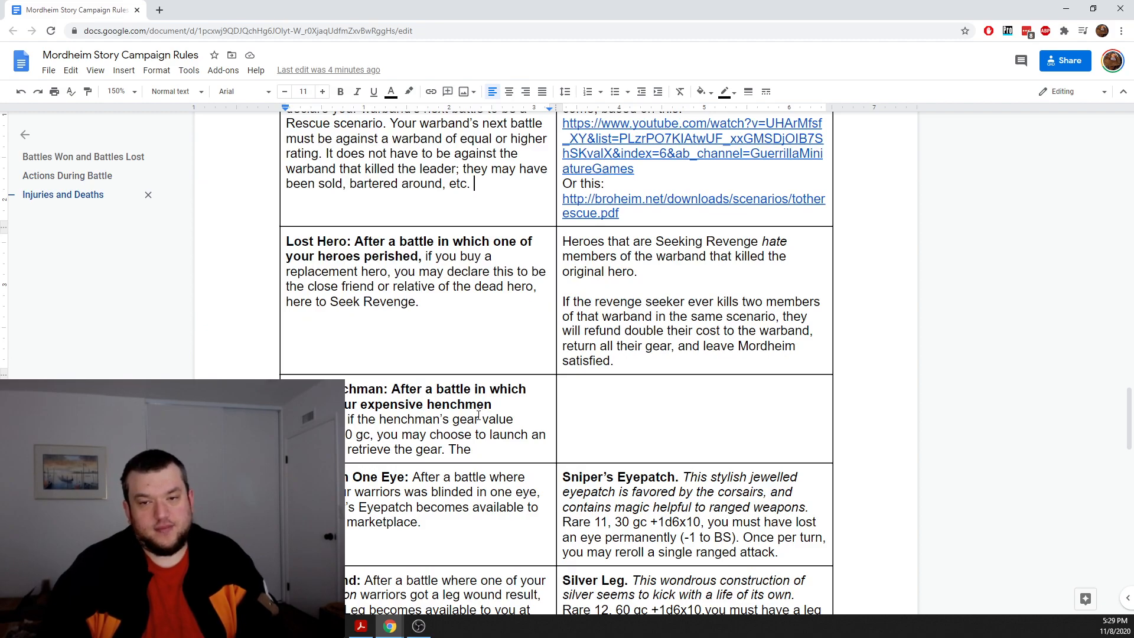
pyautogui.scroll(-15, 478, 415)
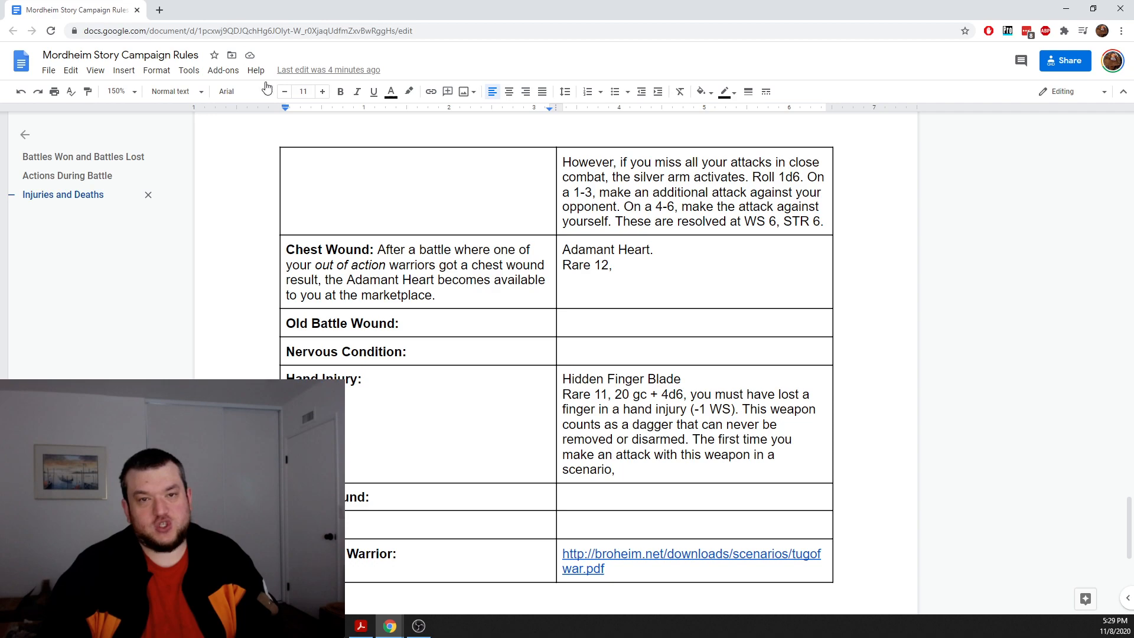
# Step: Examine the Chest Wound availability sentence by highlighting it, after checking the Silver Arm rule above the Adamant Heart entry
pyautogui.click(585, 285)
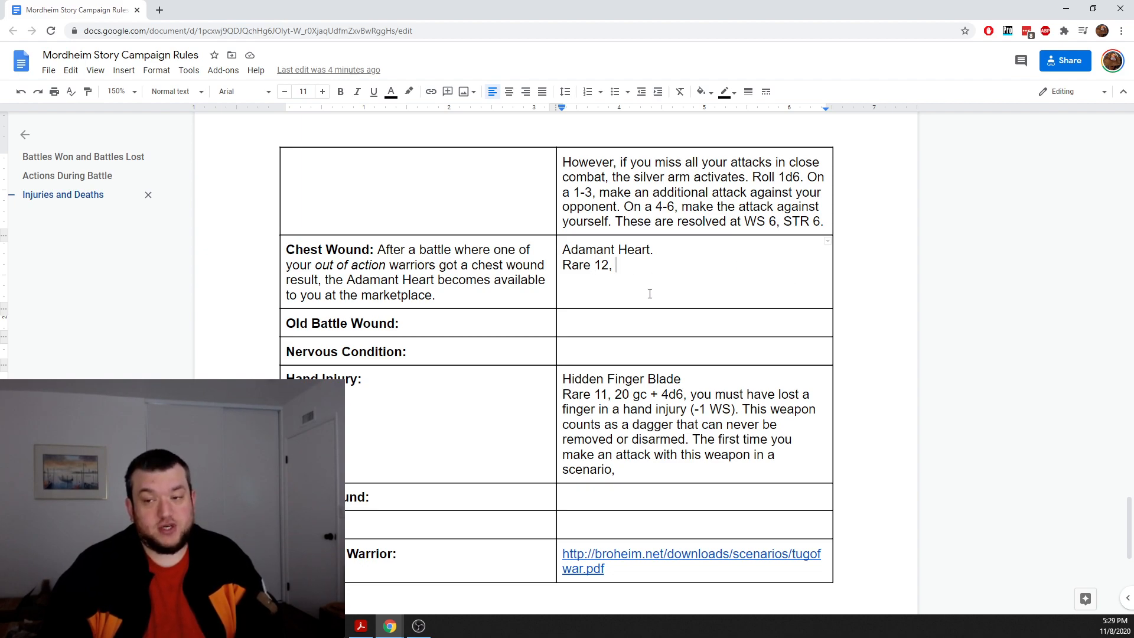
pyautogui.scroll(5, 526, 329)
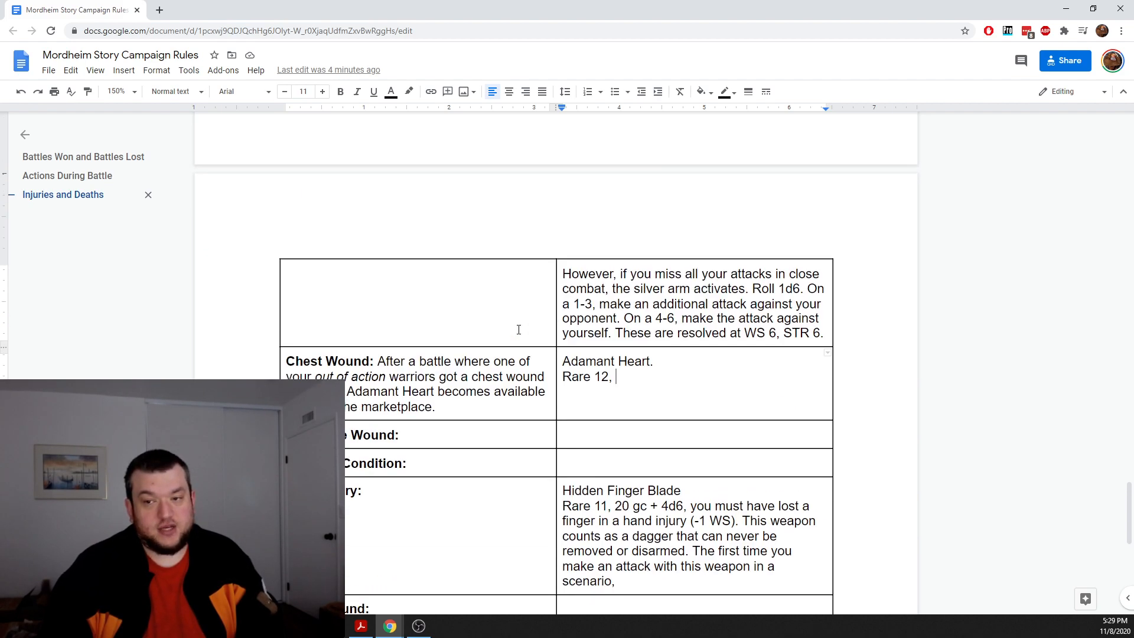
pyautogui.scroll(-3, 519, 330)
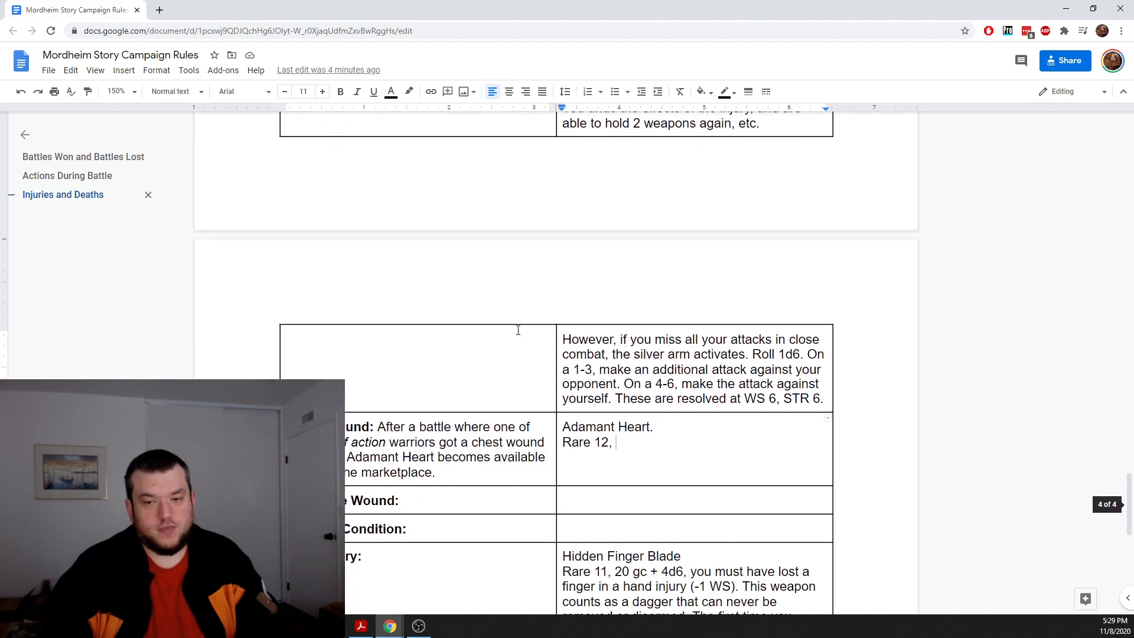
pyautogui.scroll(-3, 517, 330)
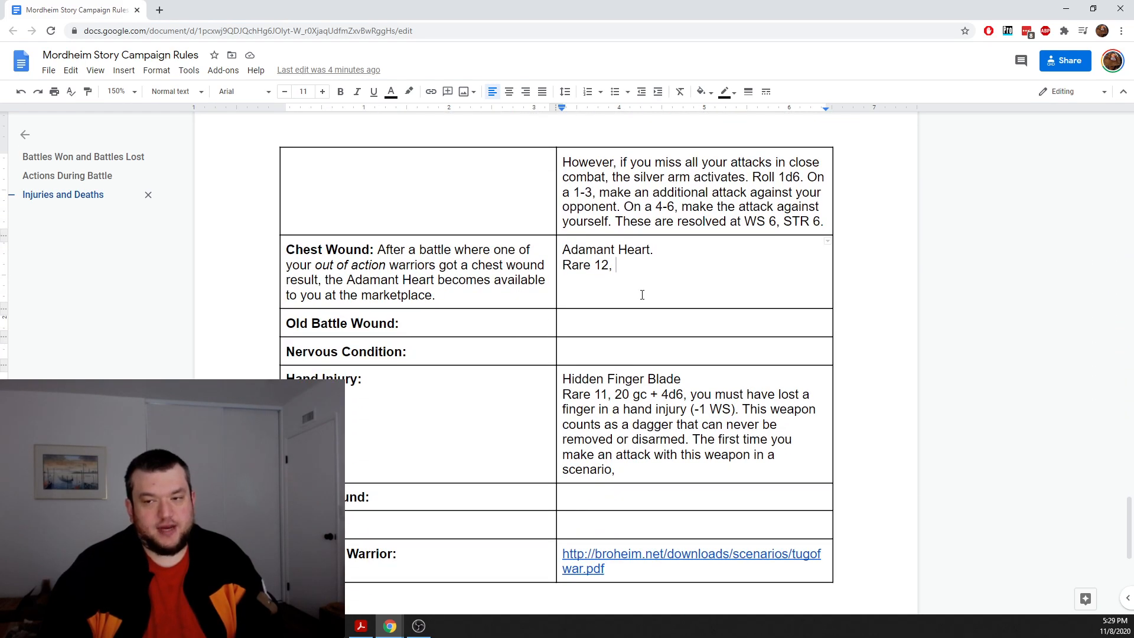
pyautogui.moveTo(436, 295); pyautogui.dragTo(378, 250)
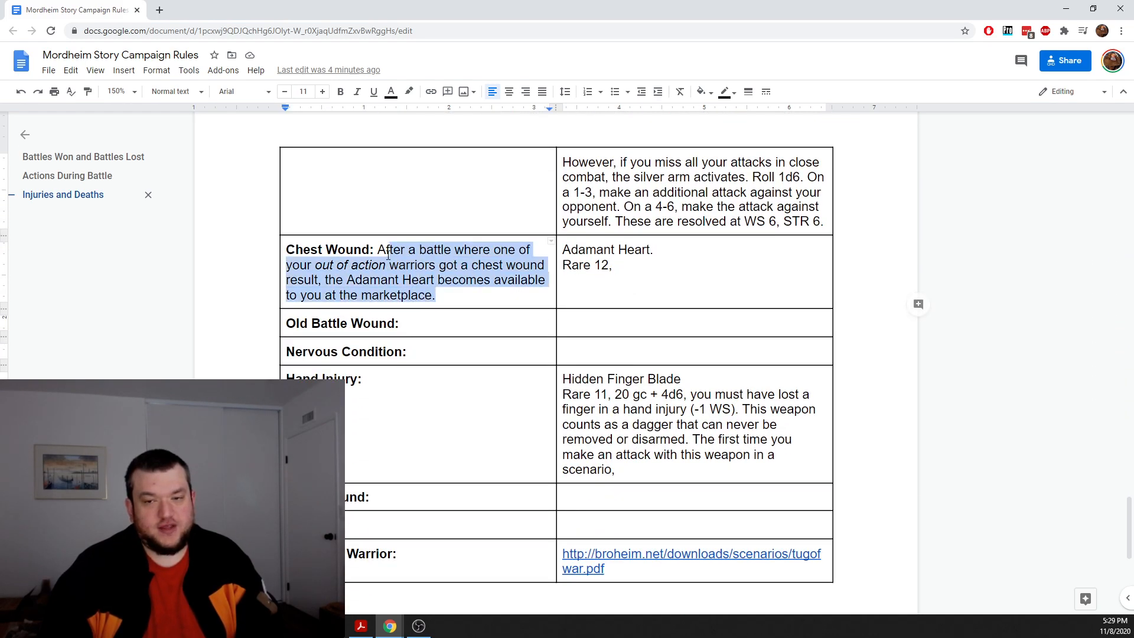
pyautogui.click(449, 303)
pyautogui.moveTo(440, 296); pyautogui.dragTo(377, 254)
pyautogui.click(440, 298)
pyautogui.moveTo(440, 296); pyautogui.dragTo(376, 251)
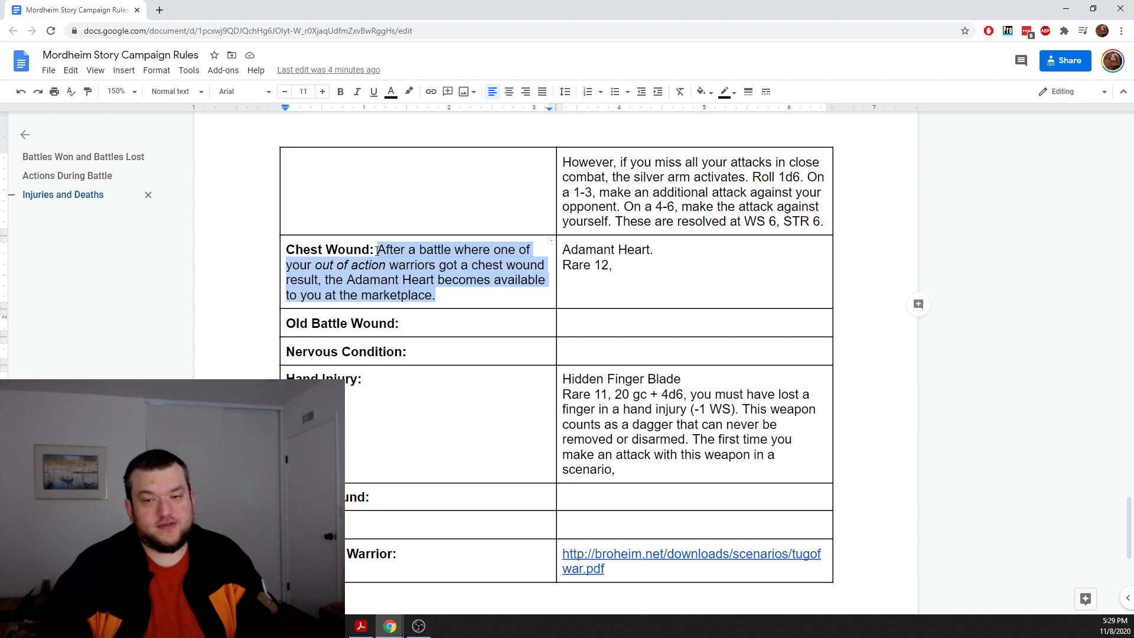
pyautogui.click(467, 301)
# Step: Check the Adamant Heart name and rarity lines, placing the insertion point after "Rare 12,"
pyautogui.doubleClick(660, 249)
pyautogui.click(647, 267)
pyautogui.click(708, 243)
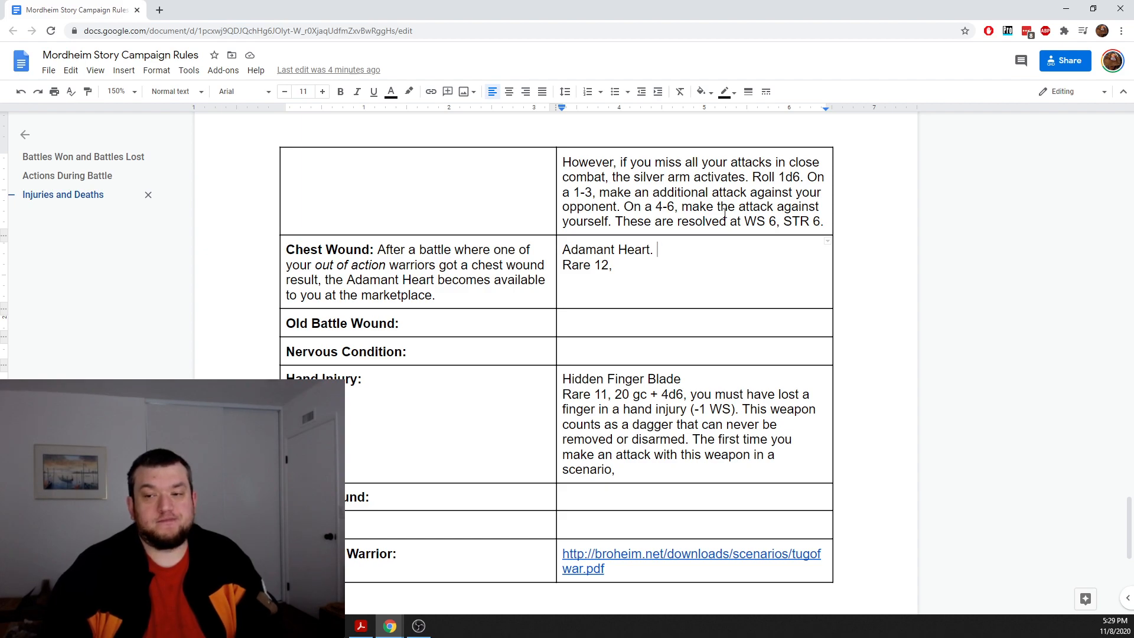
pyautogui.click(642, 262)
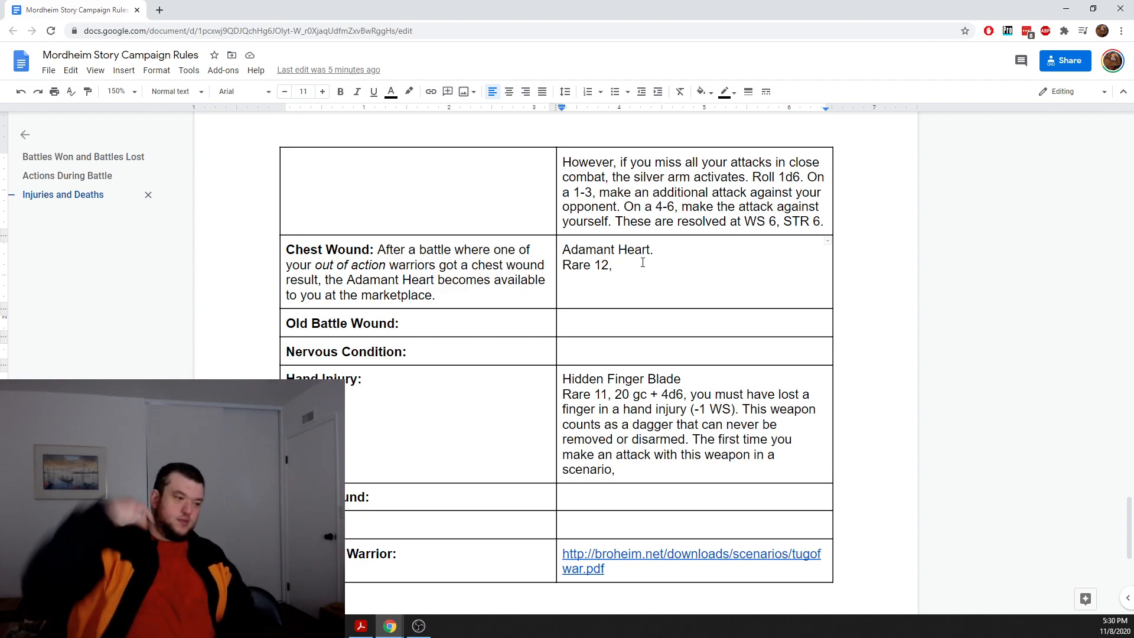
pyautogui.hotkey('alt', 'Tab')
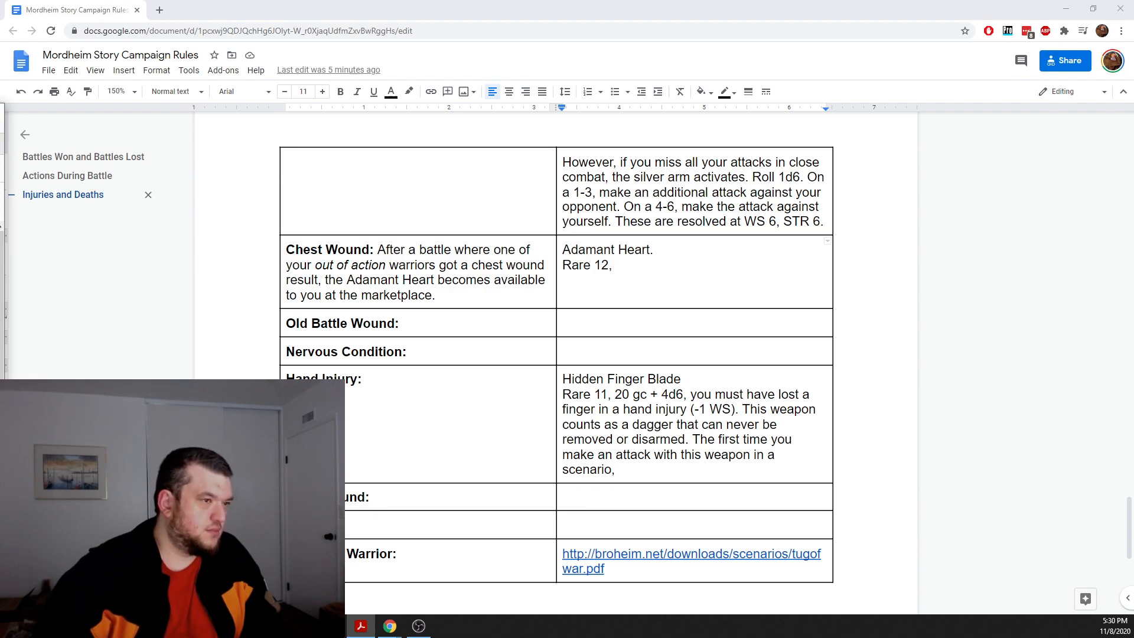
pyautogui.click(680, 274)
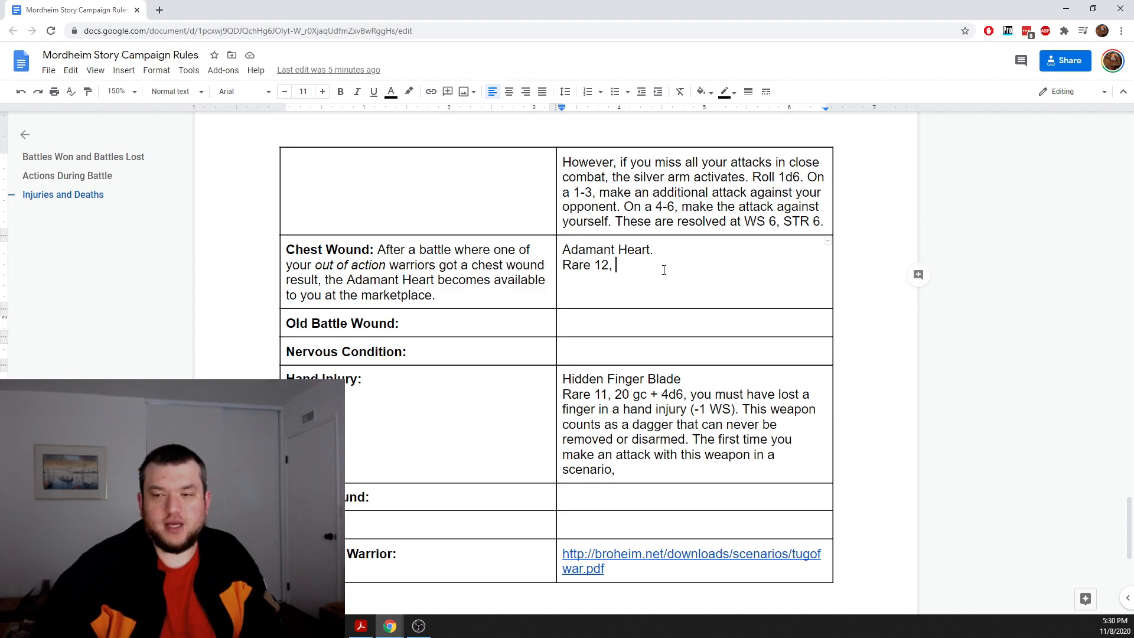
# Step: Compare the Silver Leg and Silver Arm rules with the Adamant Heart entry, returning to the text after "Rare 12,"
pyautogui.scroll(4, 544, 359)
pyautogui.scroll(2, 525, 345)
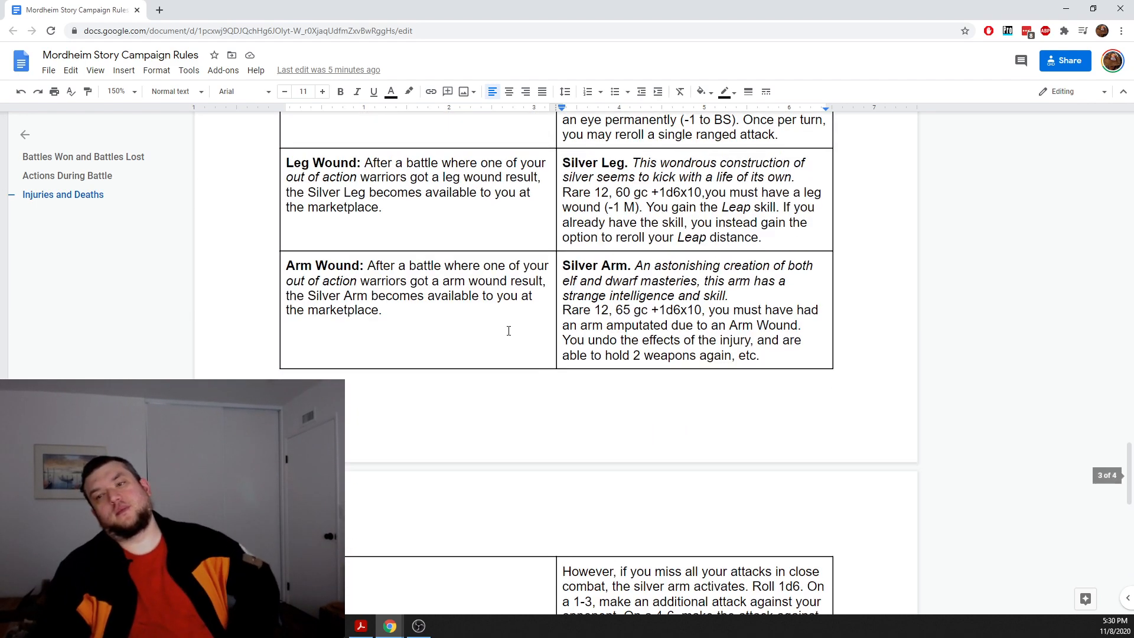
pyautogui.scroll(-4, 485, 313)
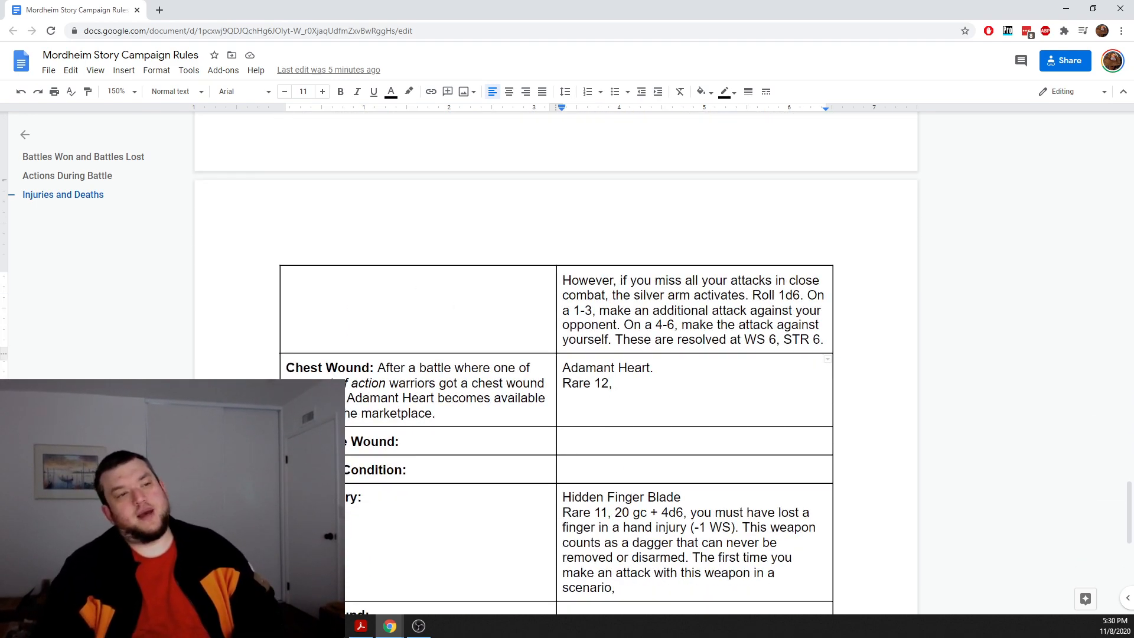
pyautogui.click(620, 380)
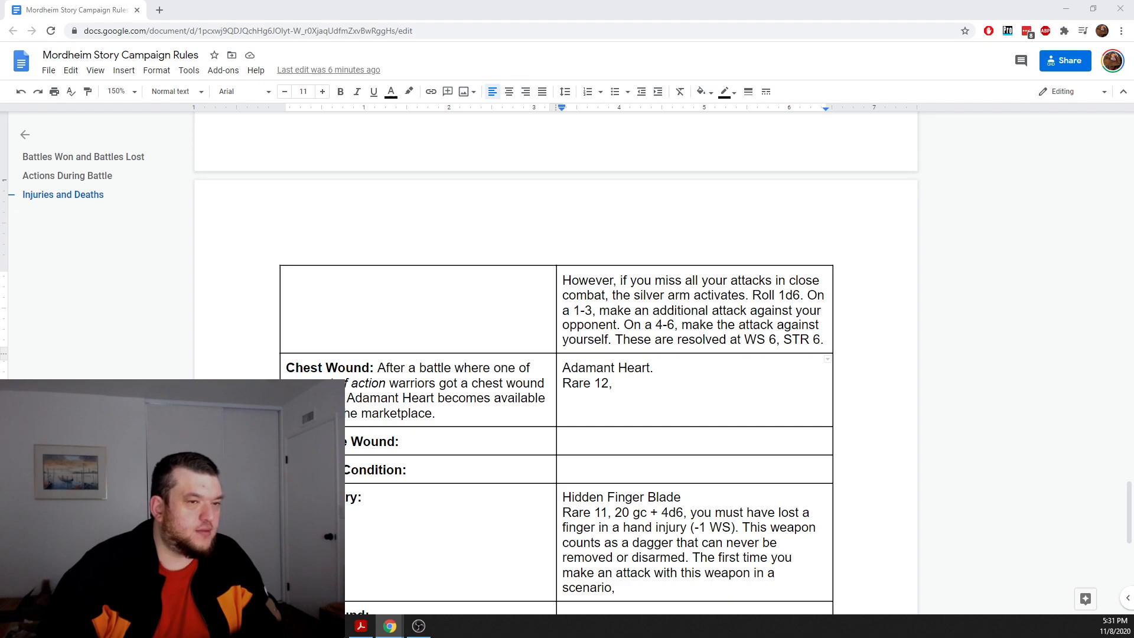
# Step: Recheck the Sniper's Eyepatch, Silver Leg and Silver Arm entries as references for the Adamant Heart rule
pyautogui.hotkey('alt', 'Tab')
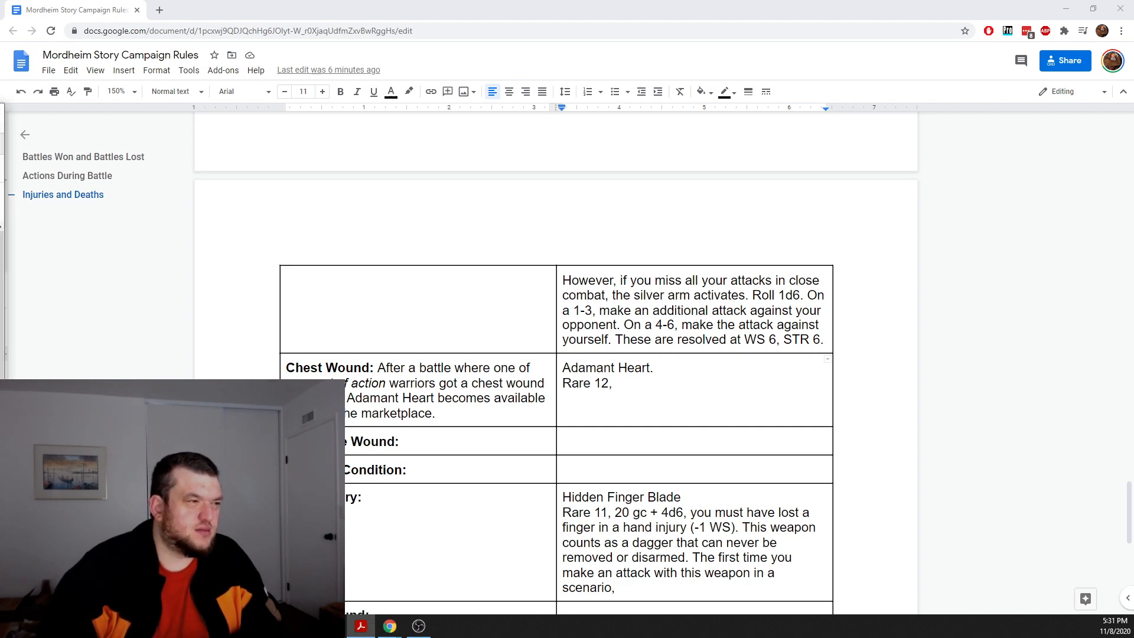
pyautogui.hotkey('alt', 'Tab')
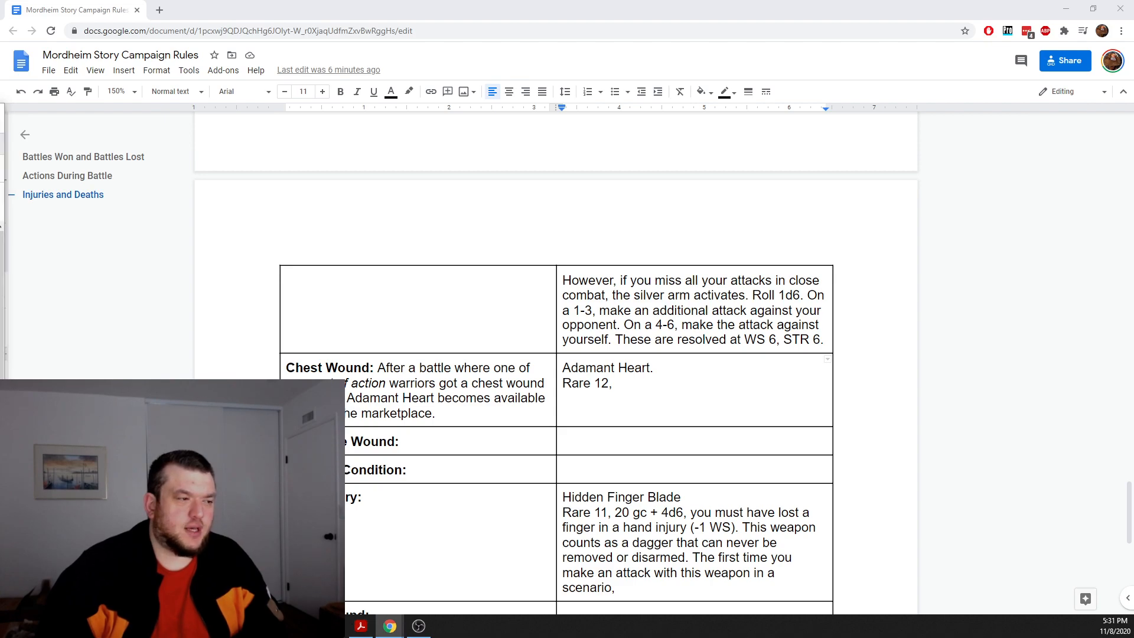
pyautogui.click(629, 390)
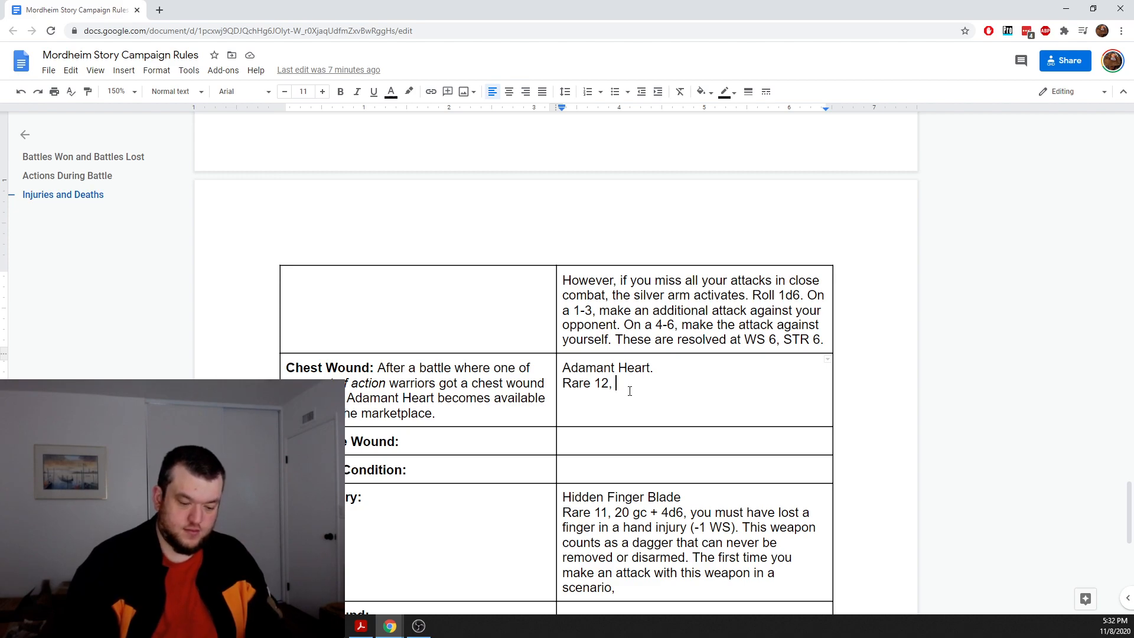
pyautogui.scroll(5, 585, 362)
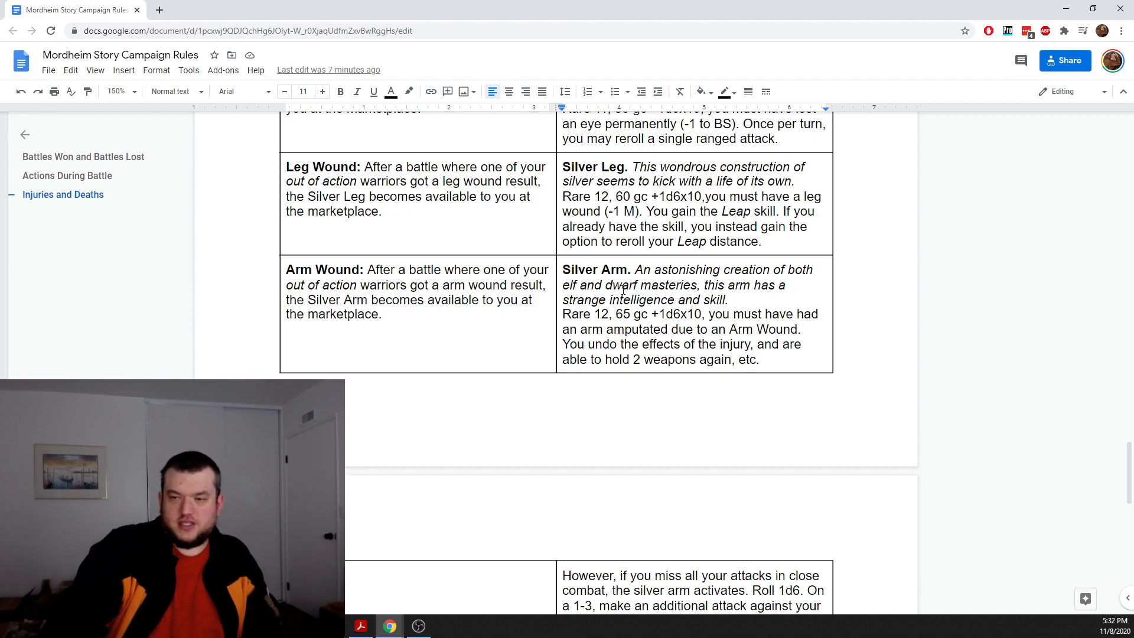
pyautogui.scroll(4, 612, 303)
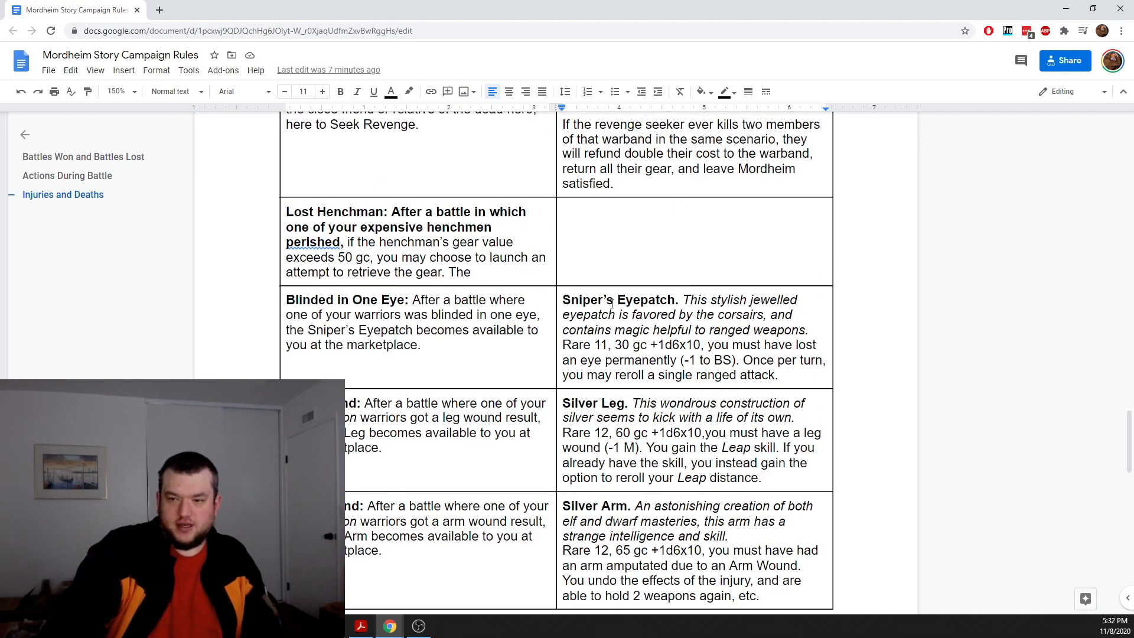
# Step: Change the Adamant Heart's rarity to "Rare 11" and begin its price with "45 gc +"
pyautogui.scroll(-7, 613, 303)
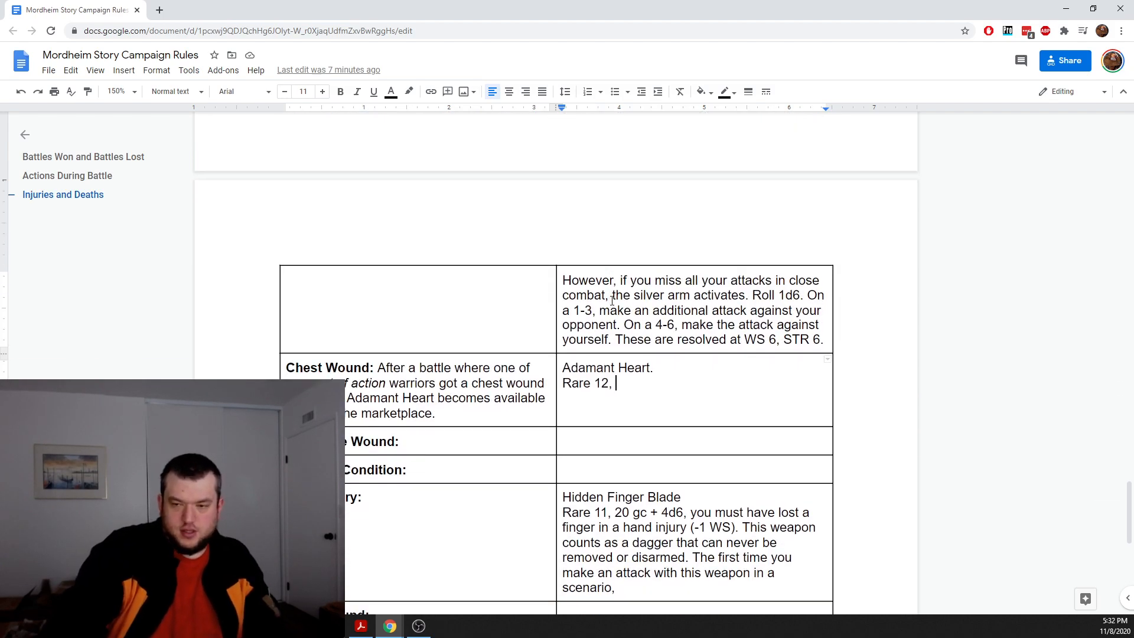
pyautogui.write('45')
pyautogui.click(603, 382)
pyautogui.press('Delete')
pyautogui.write('1')
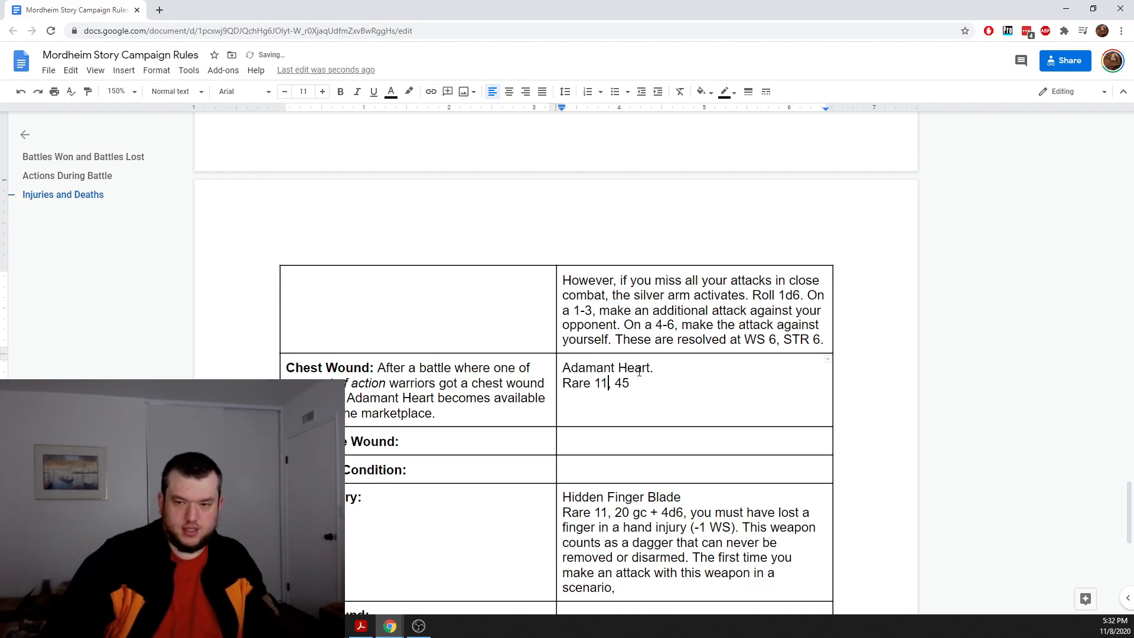
pyautogui.click(672, 383)
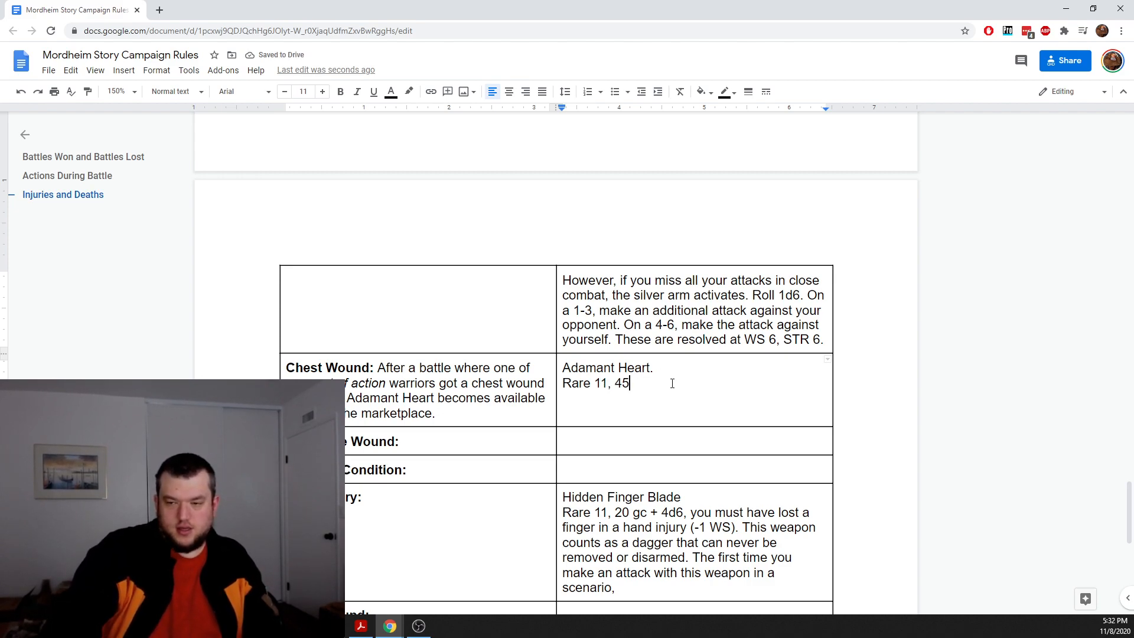
pyautogui.write('gc')
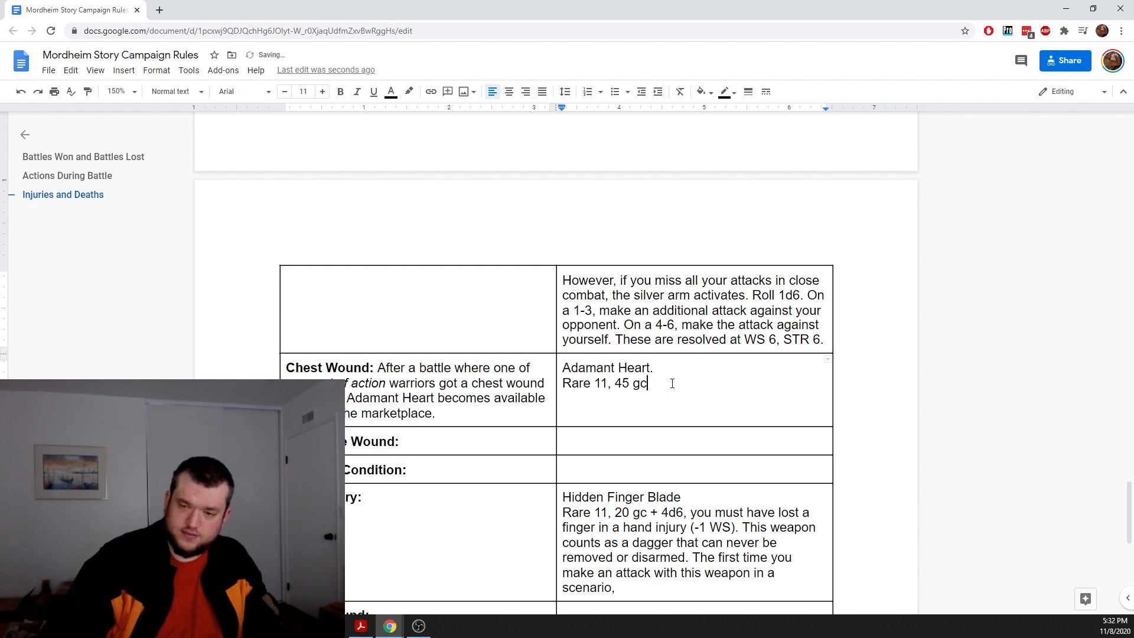
pyautogui.write(' +')
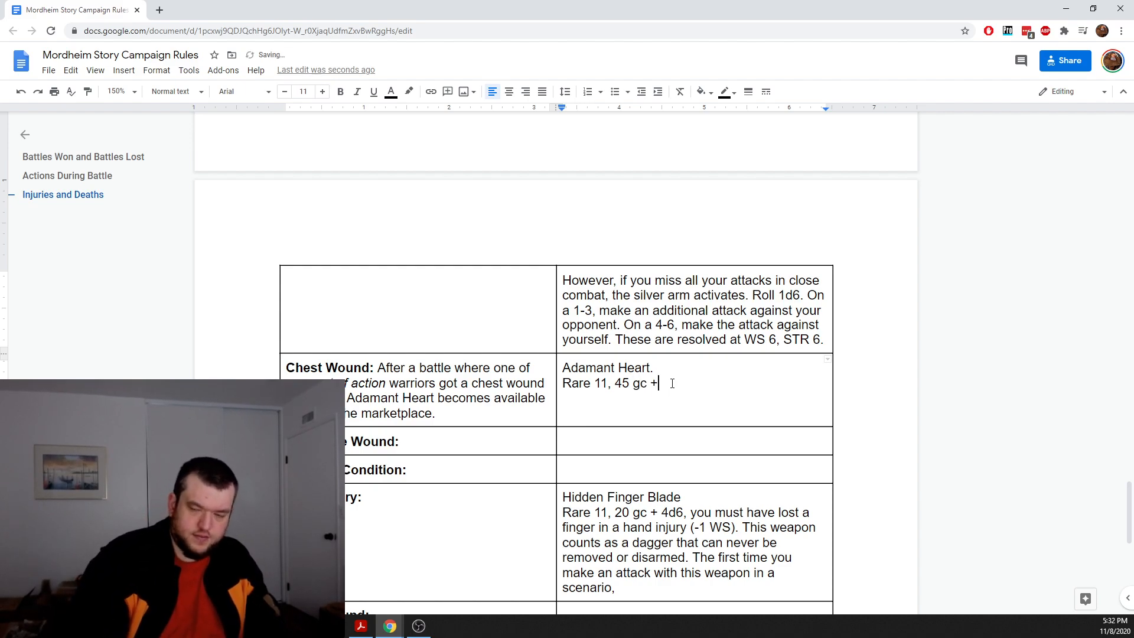
# Step: Complete the Adamant Heart's price with "1d6x10," after checking the prices of the Sniper's Eyepatch, Silver Leg and Silver Arm
pyautogui.scroll(10, 672, 384)
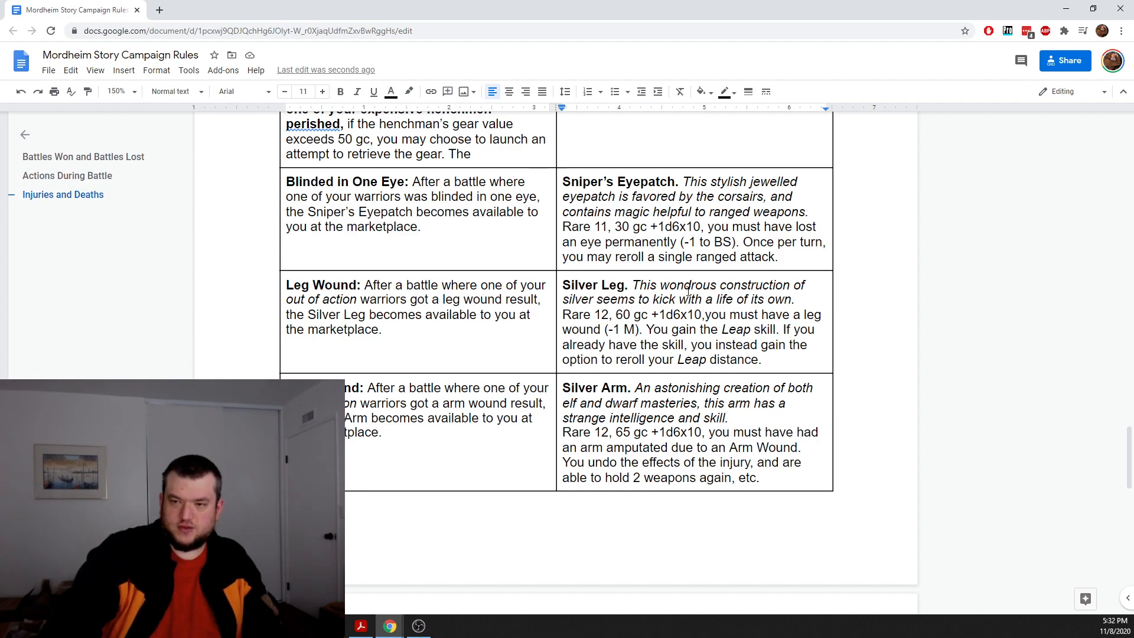
pyautogui.scroll(-3, 627, 397)
pyautogui.scroll(2, 627, 395)
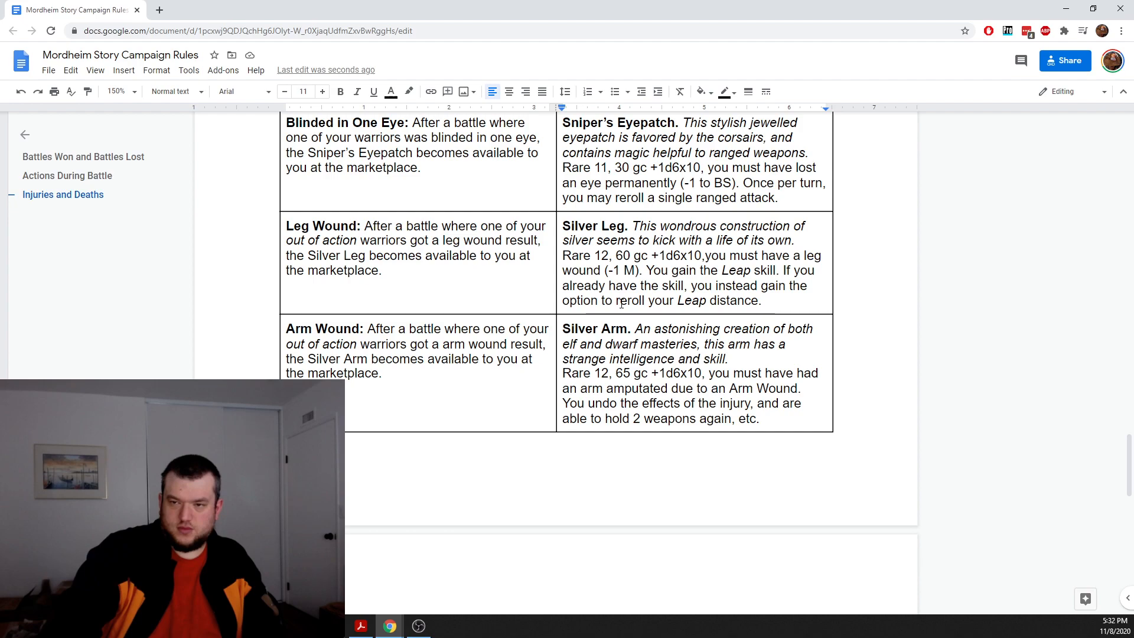
pyautogui.scroll(-6, 622, 304)
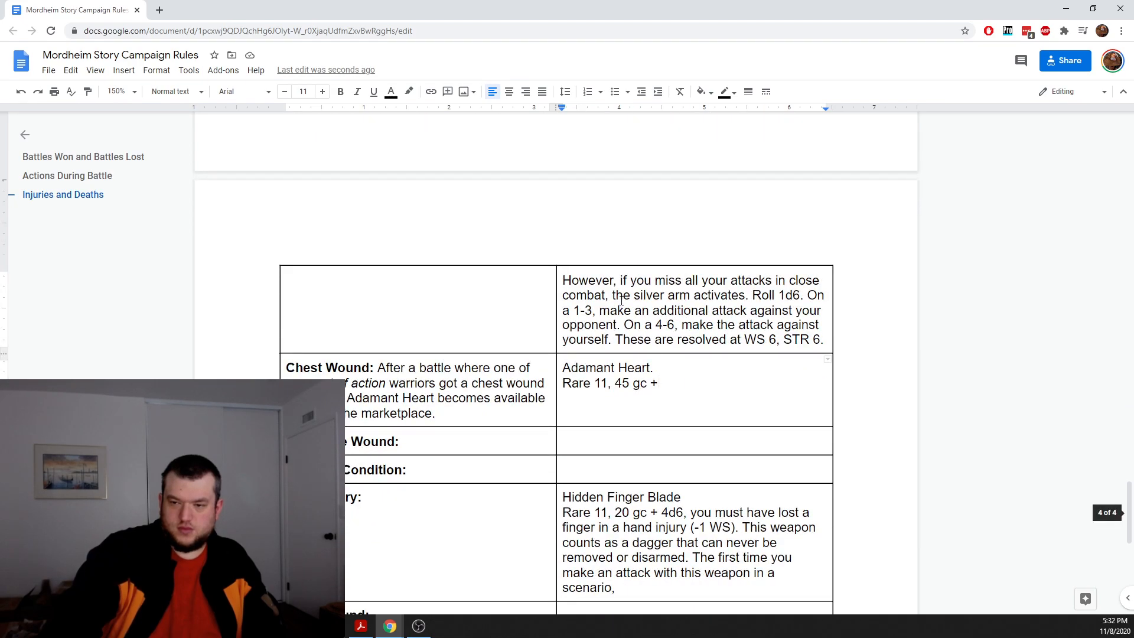
pyautogui.write('1d6')
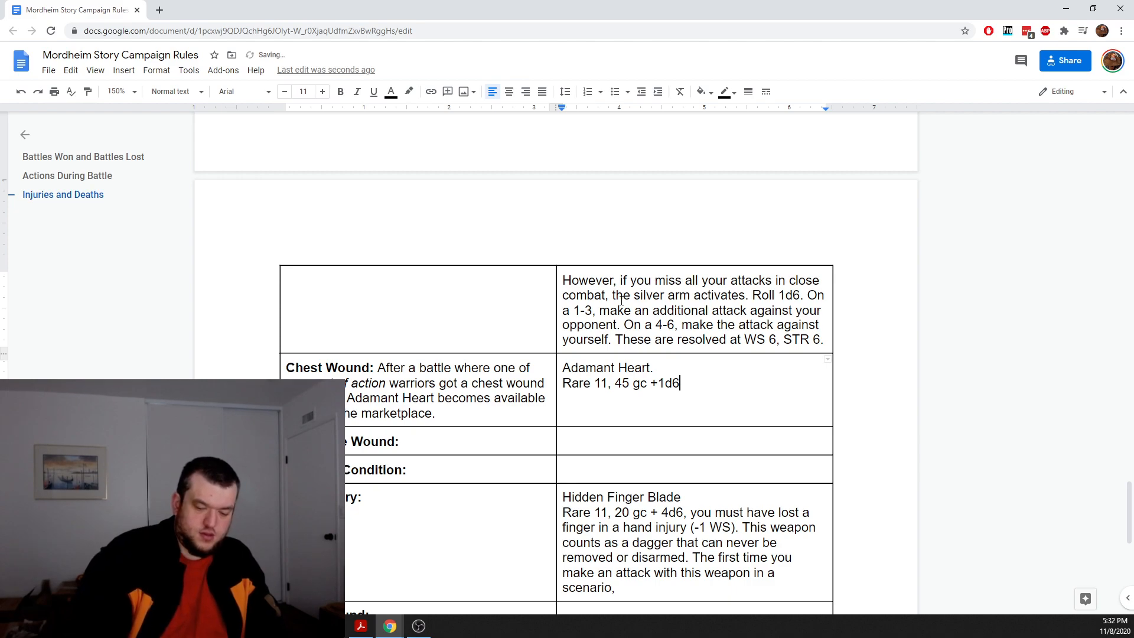
pyautogui.write('x10')
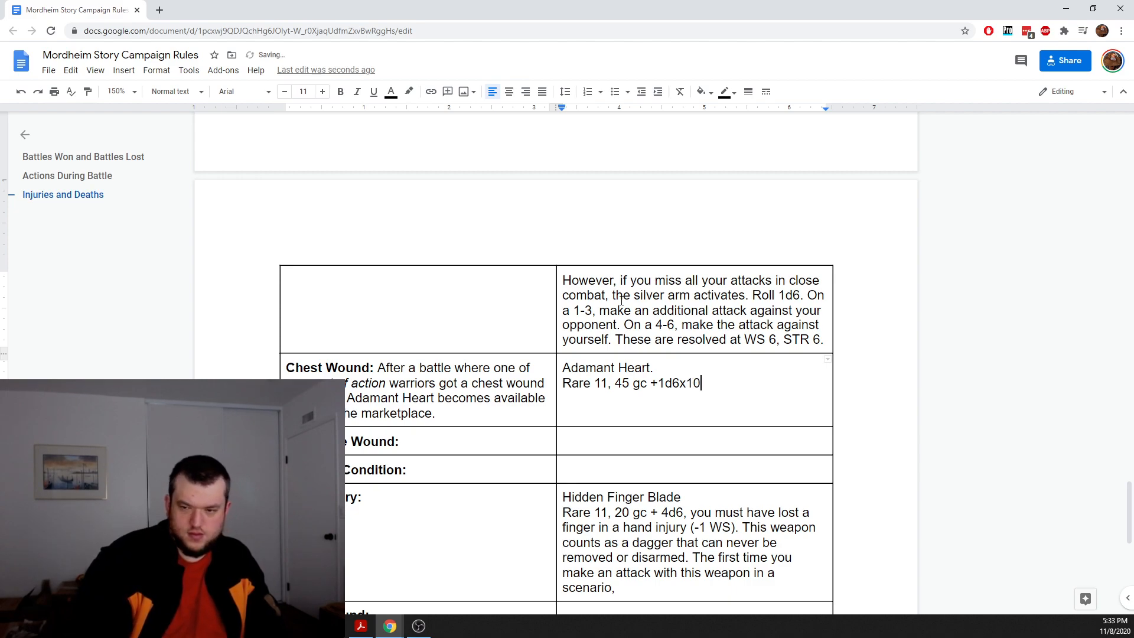
pyautogui.write(',')
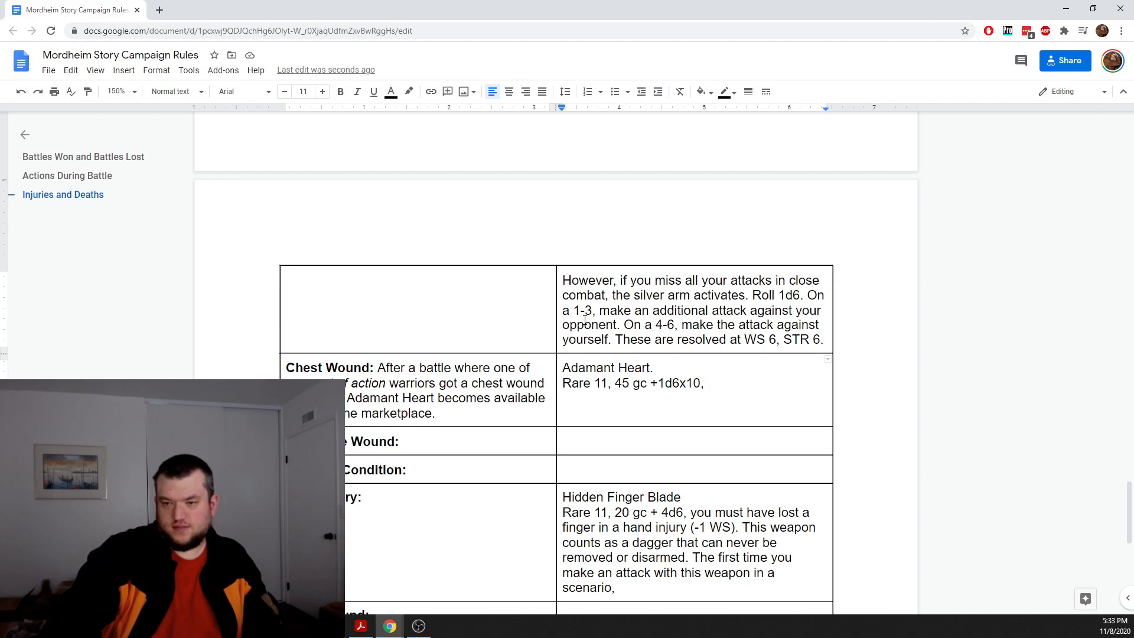
# Step: Add the Adamant Heart's requirement "you must have had a chest wound (-1 T)", matching the Silver Arm wording
pyautogui.write('you must have')
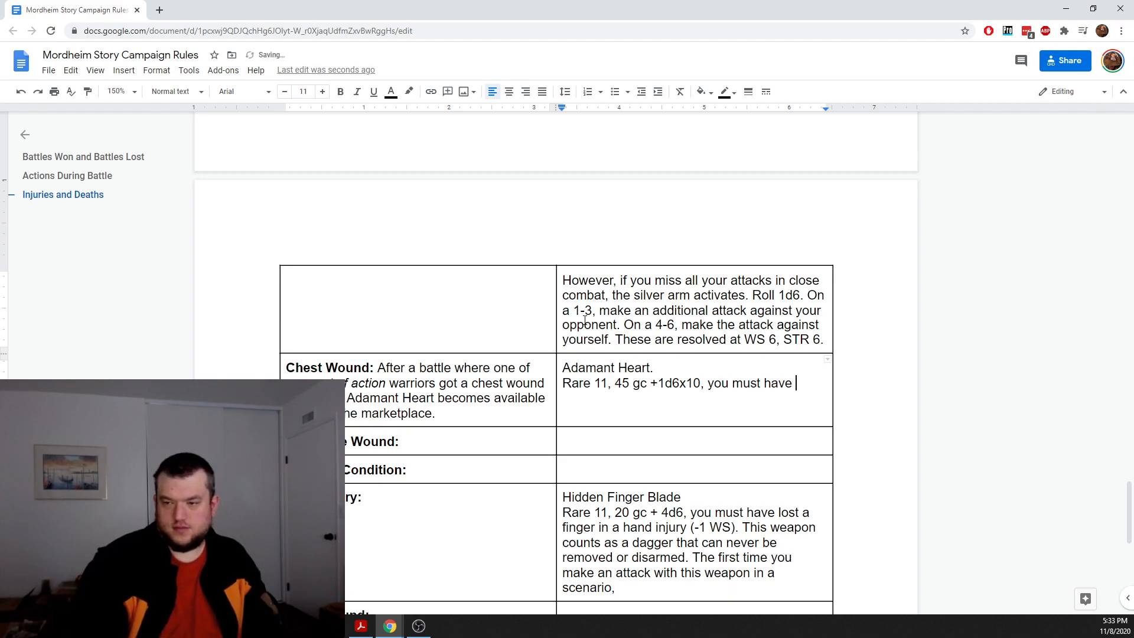
pyautogui.scroll(3, 596, 321)
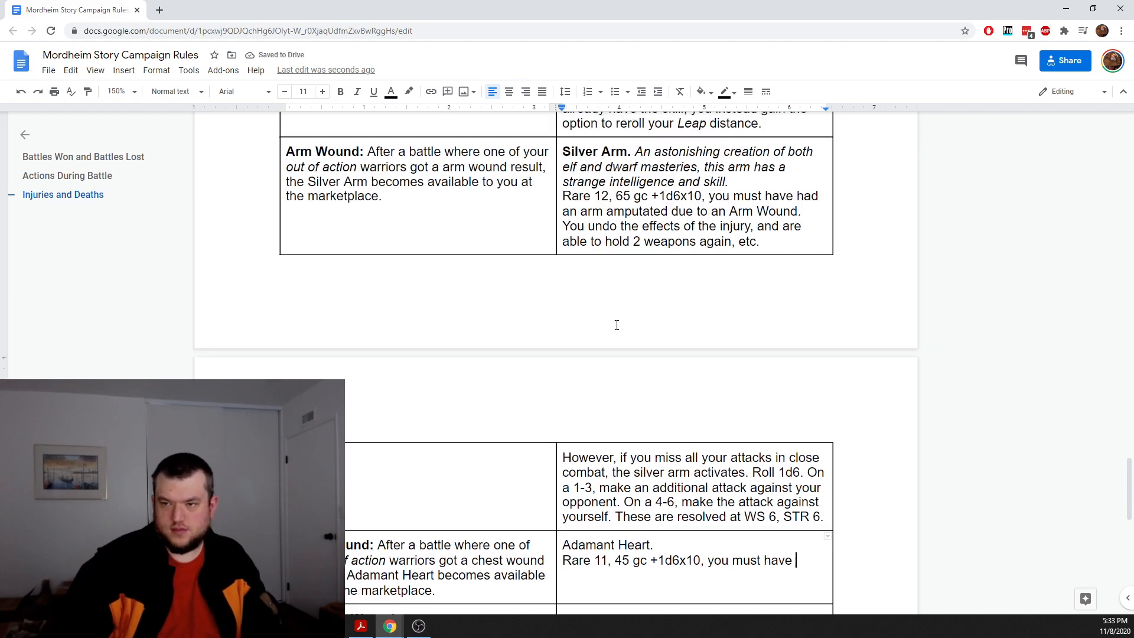
pyautogui.scroll(-2, 597, 405)
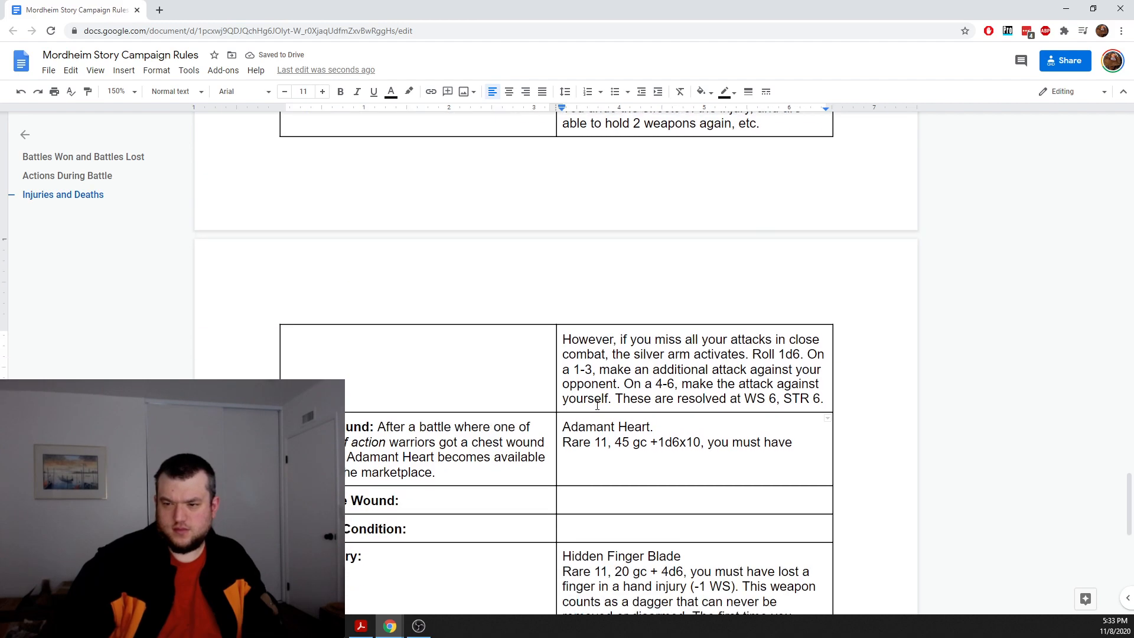
pyautogui.write('had')
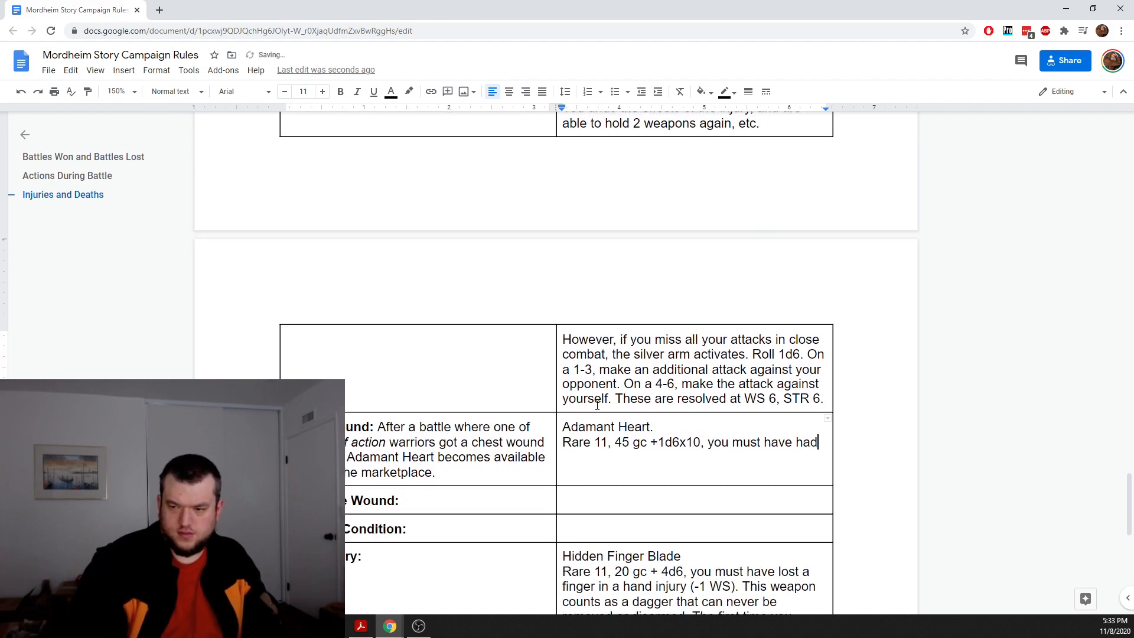
pyautogui.write(' a chest would')
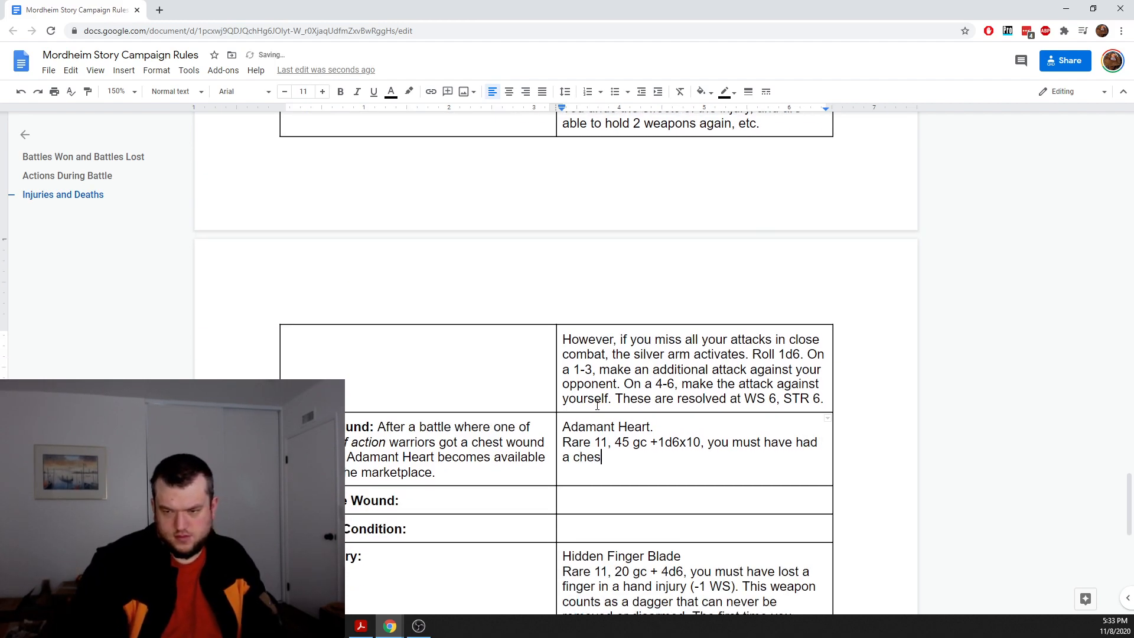
pyautogui.press('BackSpace')
pyautogui.press('BackSpace')
pyautogui.write('nd')
pyautogui.press('BackSpace')
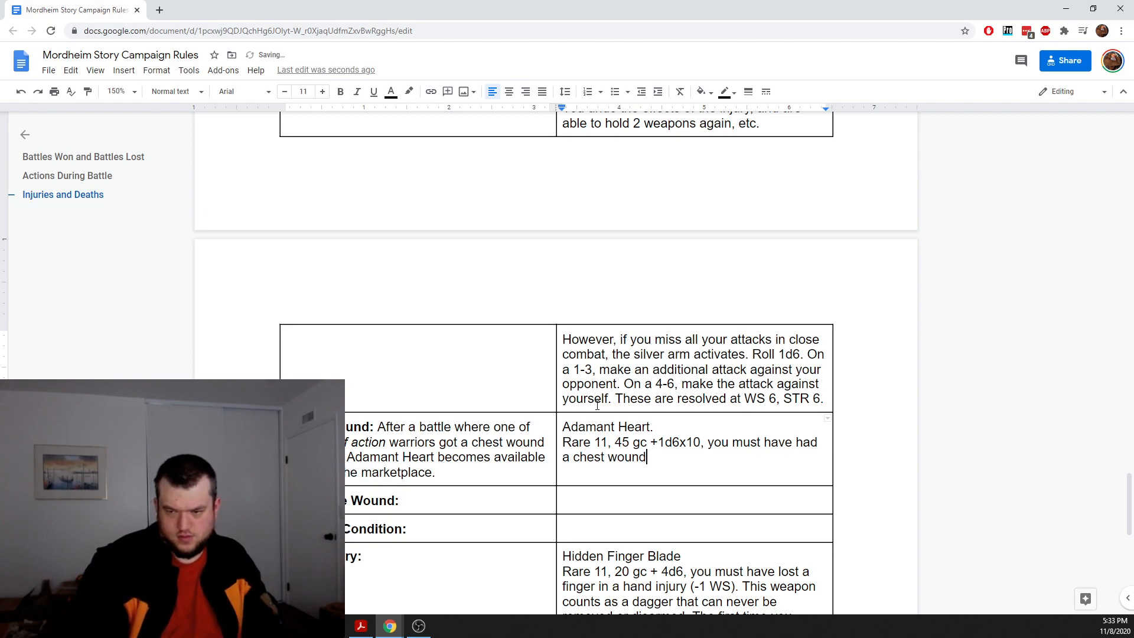
pyautogui.write('(-1 T)')
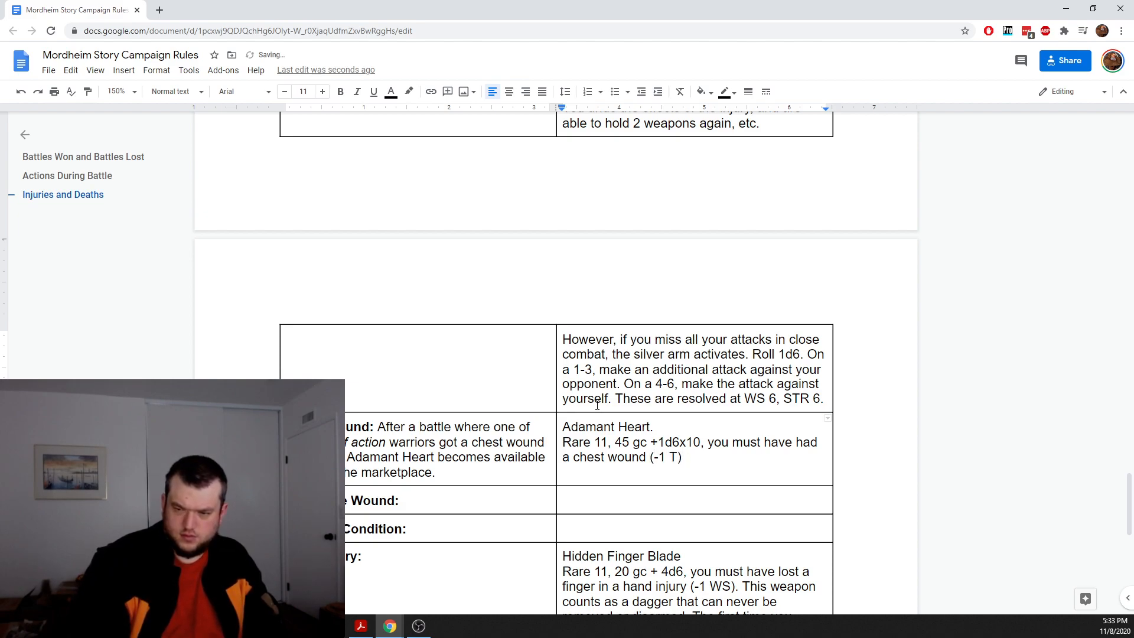
# Step: End the requirement with a period and begin the Adamant Heart's effect sentence with "When you are"
pyautogui.write('. When you')
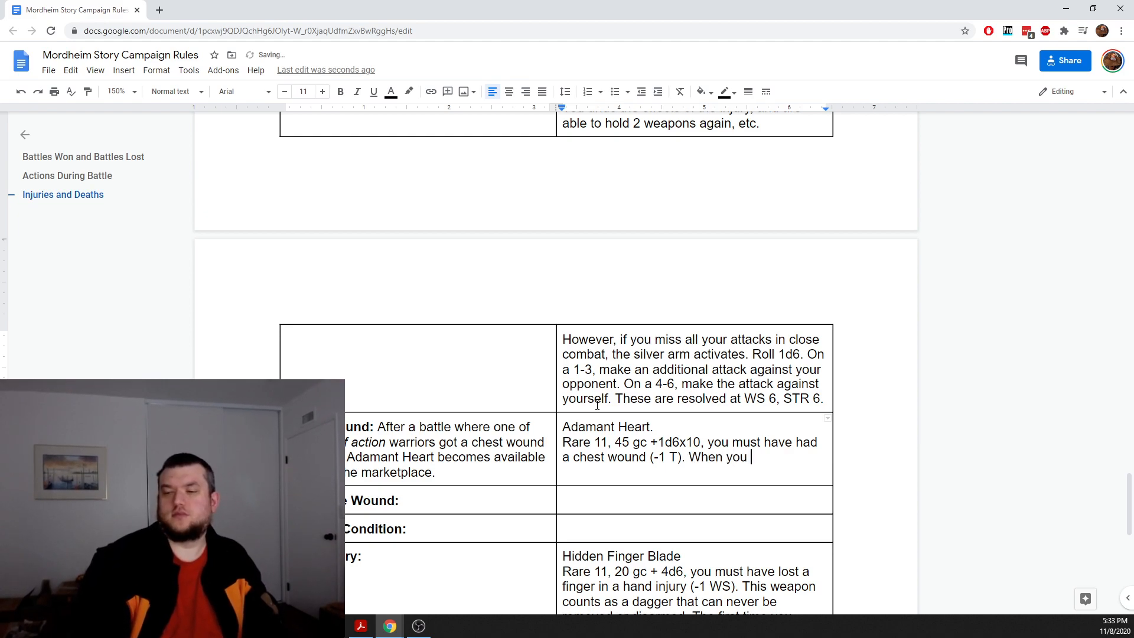
pyautogui.press('BackSpace')
pyautogui.press('BackSpace')
pyautogui.press('BackSpace')
pyautogui.press('BackSpace')
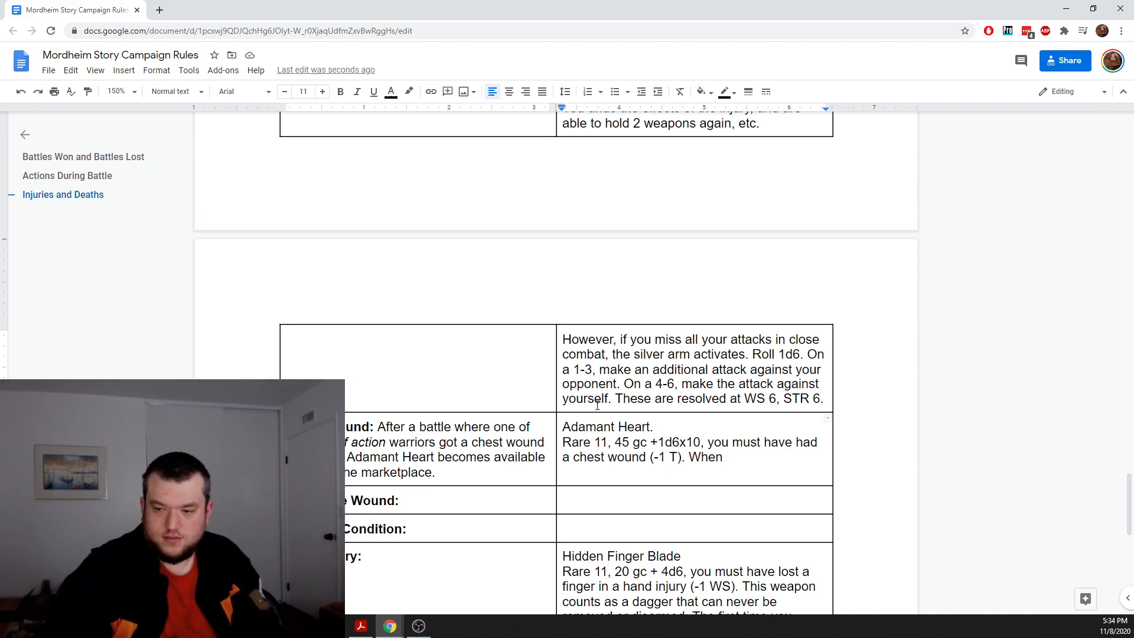
pyautogui.write('your')
pyautogui.press('BackSpace')
pyautogui.write('godown')
pyautogui.press('BackSpace')
pyautogui.press('BackSpace')
pyautogui.press('BackSpace')
pyautogui.press('BackSpace')
pyautogui.press('BackSpace')
pyautogui.press('BackSpace')
pyautogui.press('BackSpace')
pyautogui.write('are')
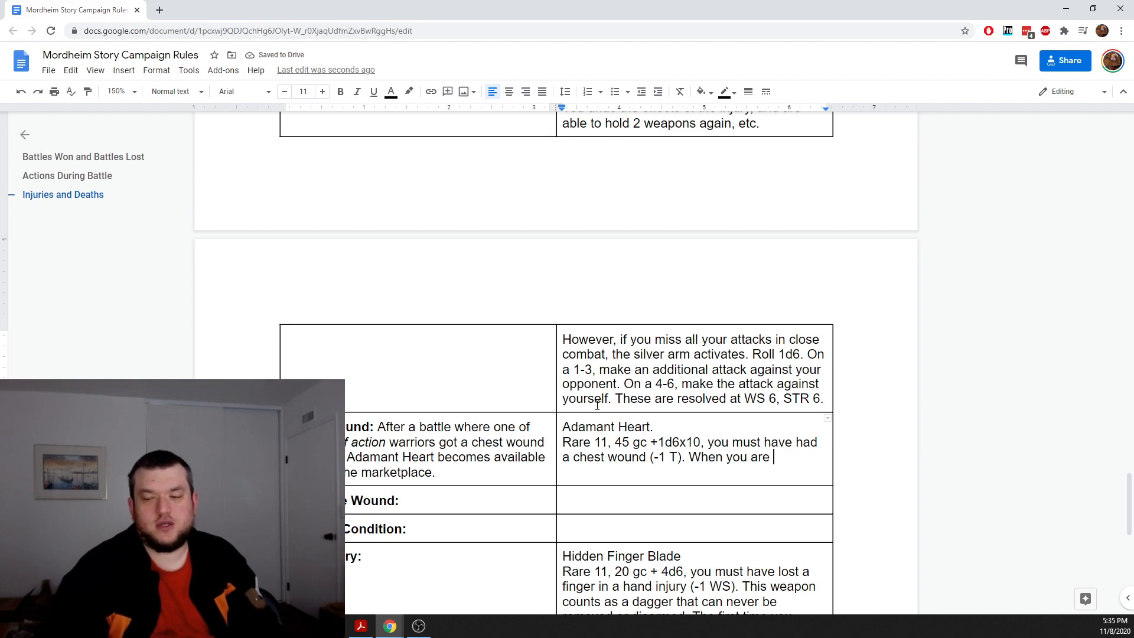
pyautogui.hotkey('ctrl', 'i')
pyautogui.write('knock')
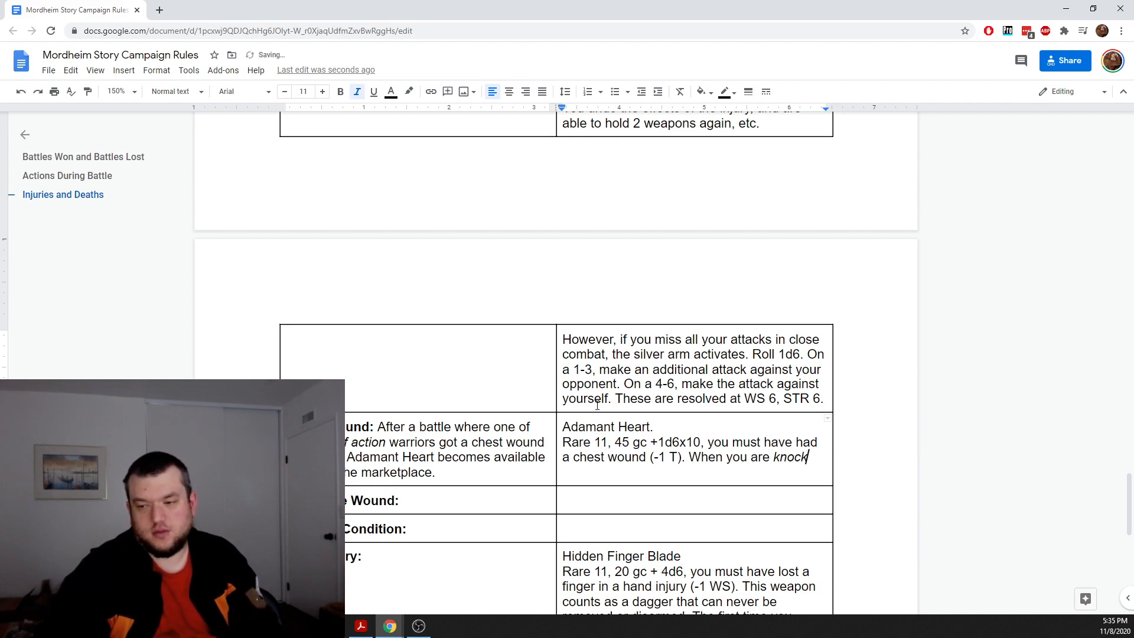
pyautogui.write('ed down')
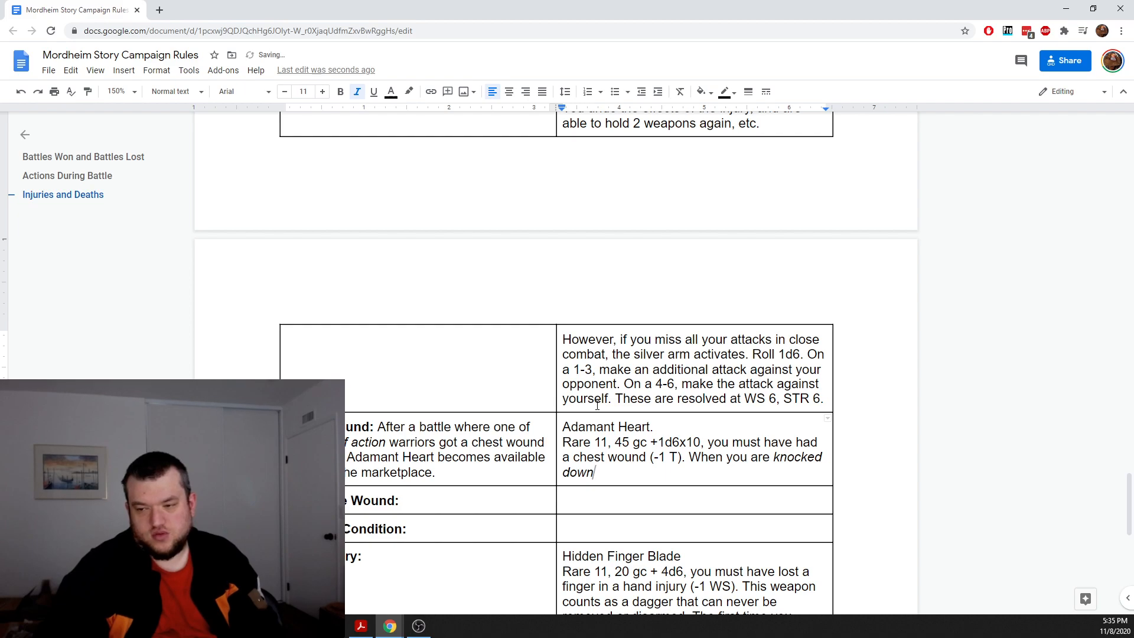
pyautogui.hotkey('ctrl', 'i')
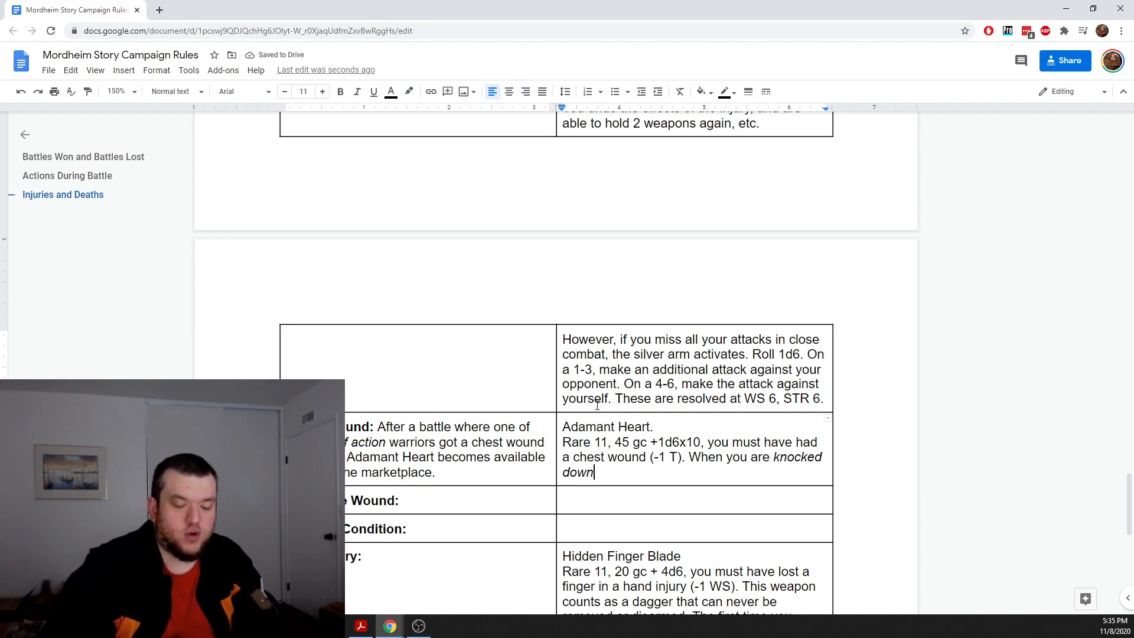
pyautogui.press('BackSpace')
pyautogui.press('BackSpace')
pyautogui.press('BackSpace')
pyautogui.press('BackSpace')
pyautogui.press('BackSpace')
pyautogui.press('BackSpace')
pyautogui.press('BackSpace')
pyautogui.press('BackSpace')
pyautogui.press('BackSpace')
pyautogui.press('BackSpace')
pyautogui.press('BackSpace')
pyautogui.press('BackSpace')
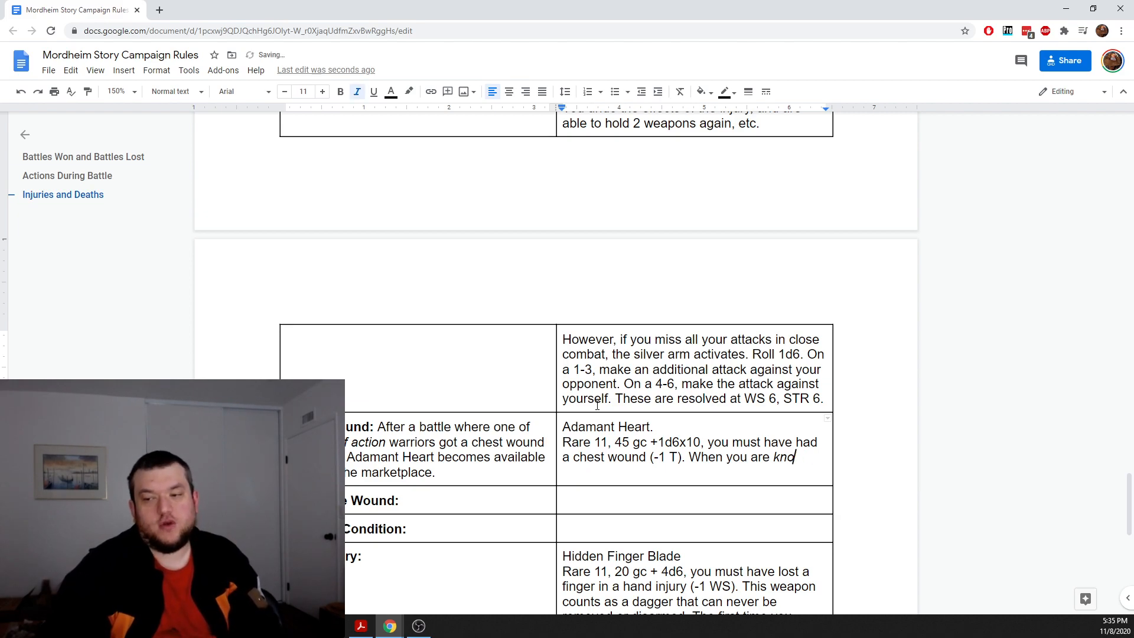
pyautogui.press('BackSpace')
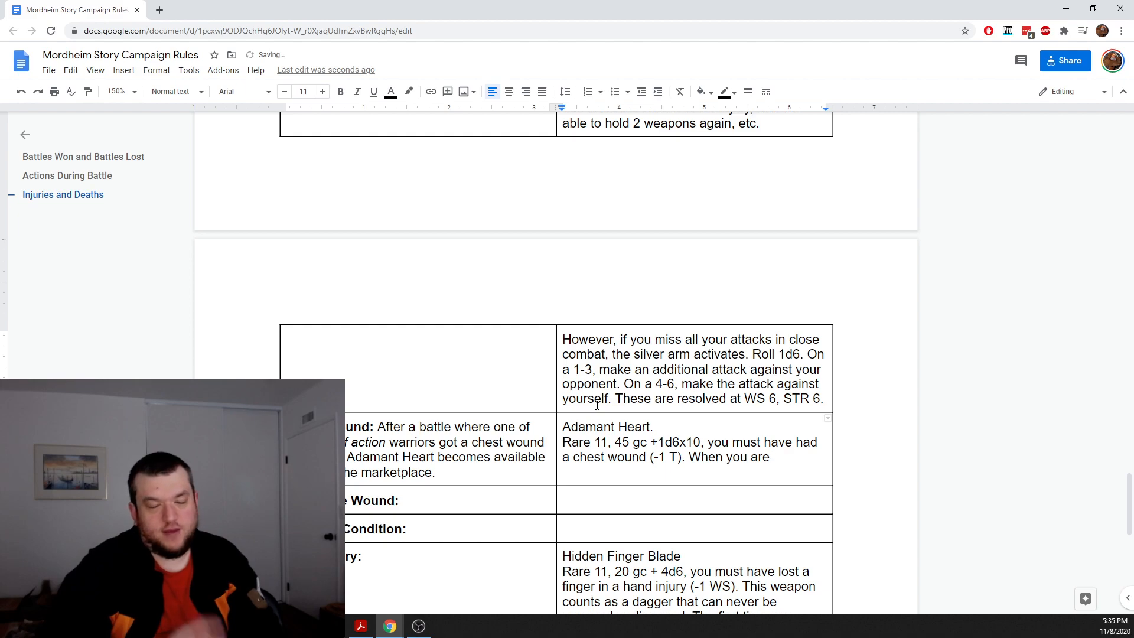
# Step: Continue the effect sentence with "taken out of action by an enemy in", italicizing only "out of action"
pyautogui.write('taken')
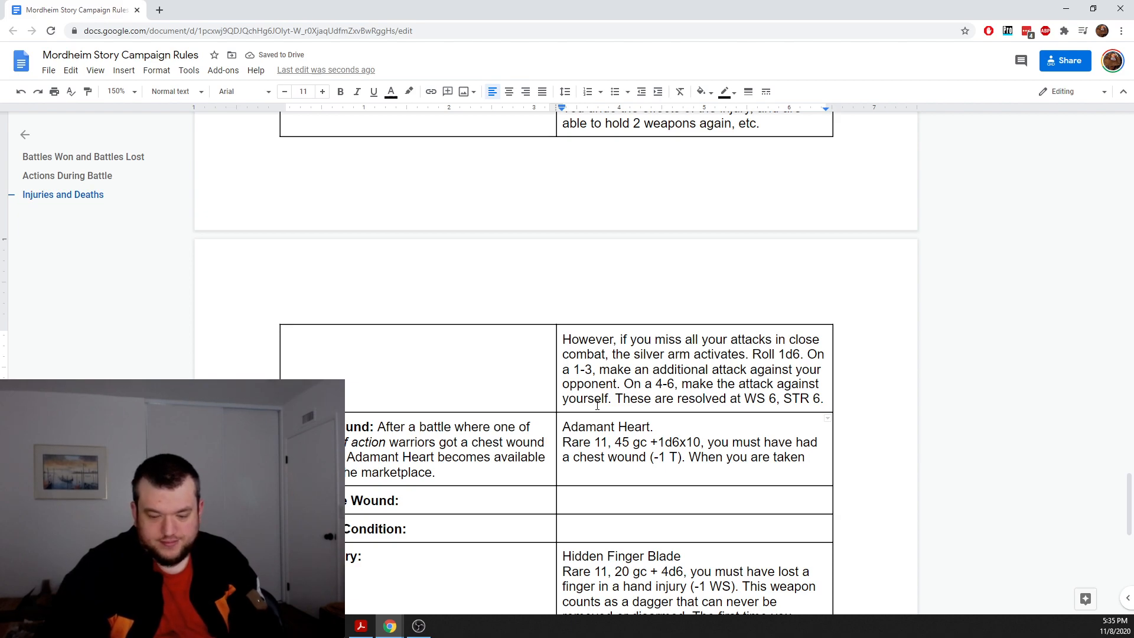
pyautogui.hotkey('ctrl', 'i')
pyautogui.write('out of action')
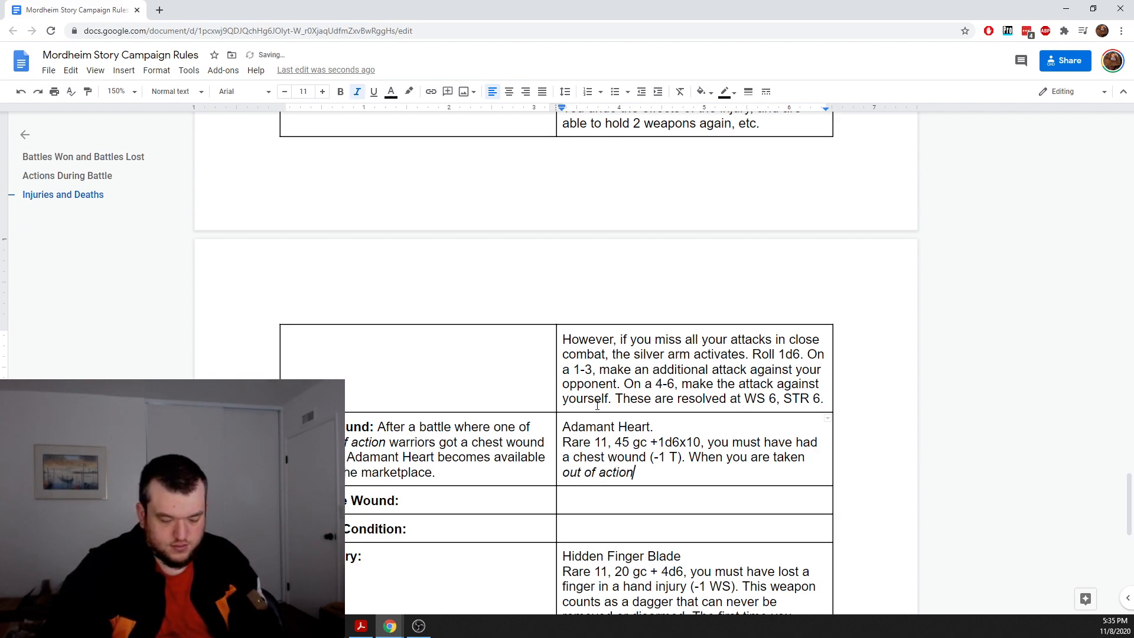
pyautogui.hotkey('ctrl', 'i')
pyautogui.write('by ')
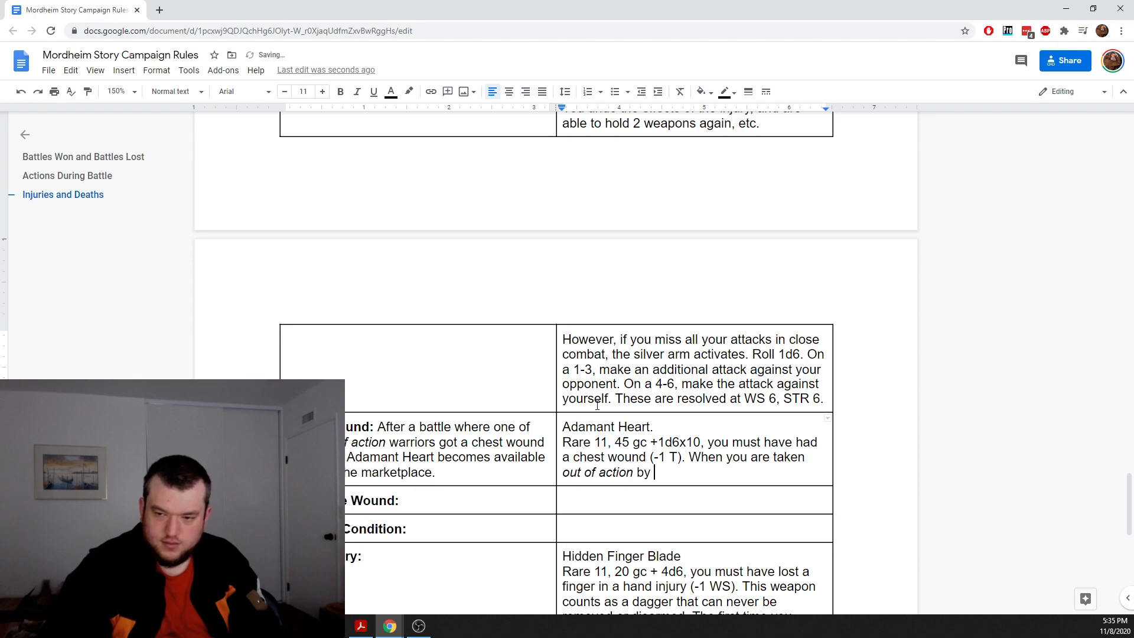
pyautogui.write('an enemie')
pyautogui.press('BackSpace')
pyautogui.press('BackSpace')
pyautogui.write('y')
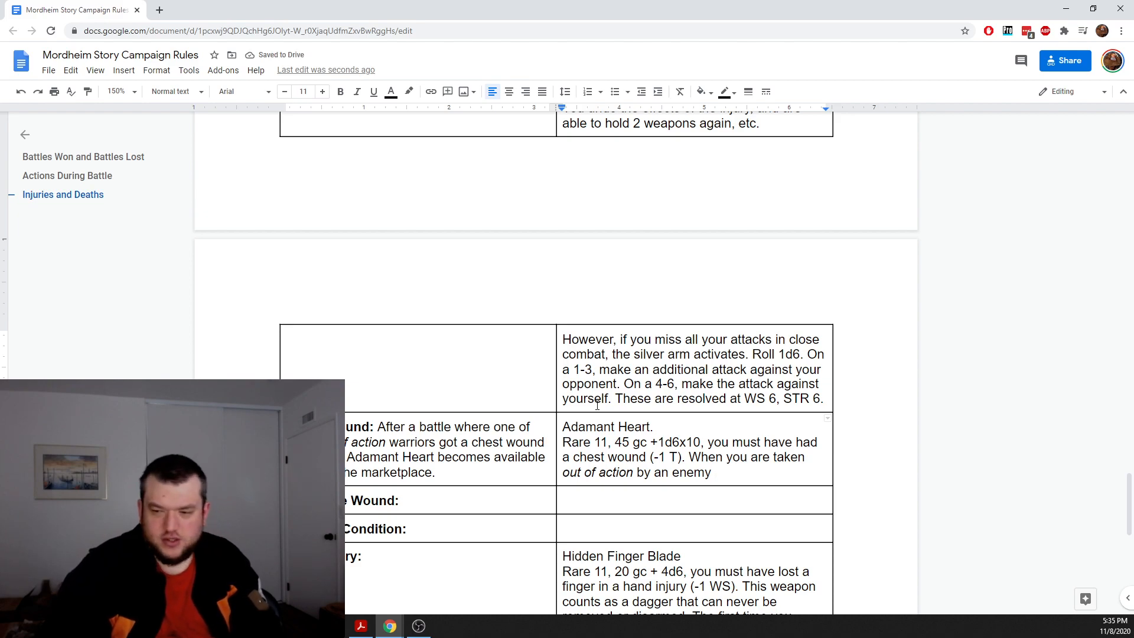
pyautogui.write(' in')
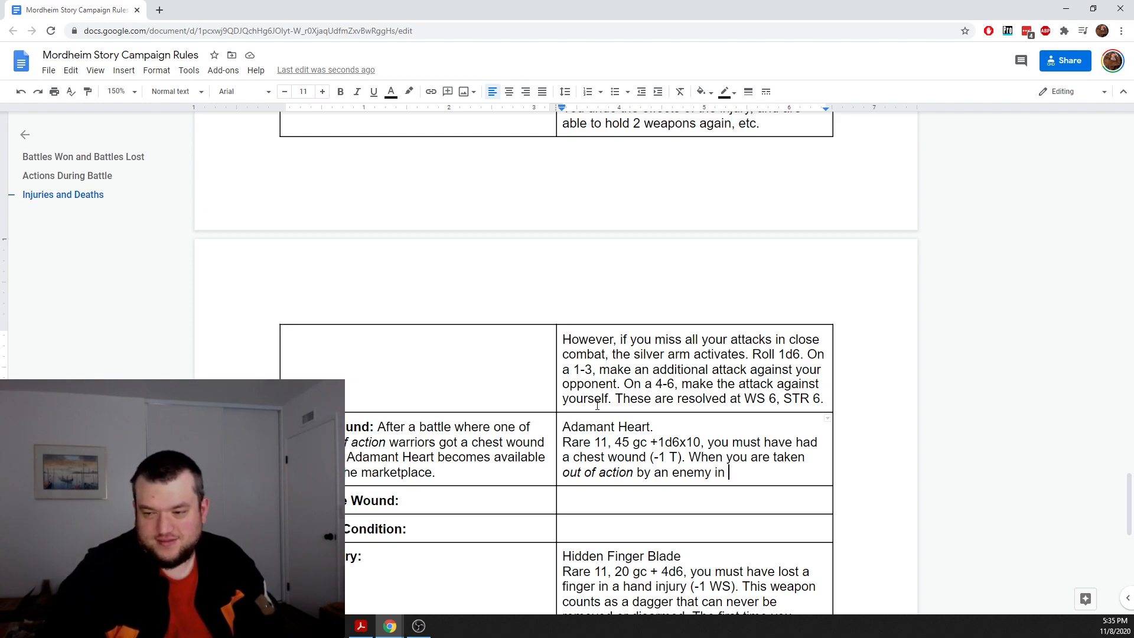
# Step: Continue the Adamant Heart's effect sentence with "close combat, you may make an immediate attack against that enemy"
pyautogui.write('close combat, you may make ')
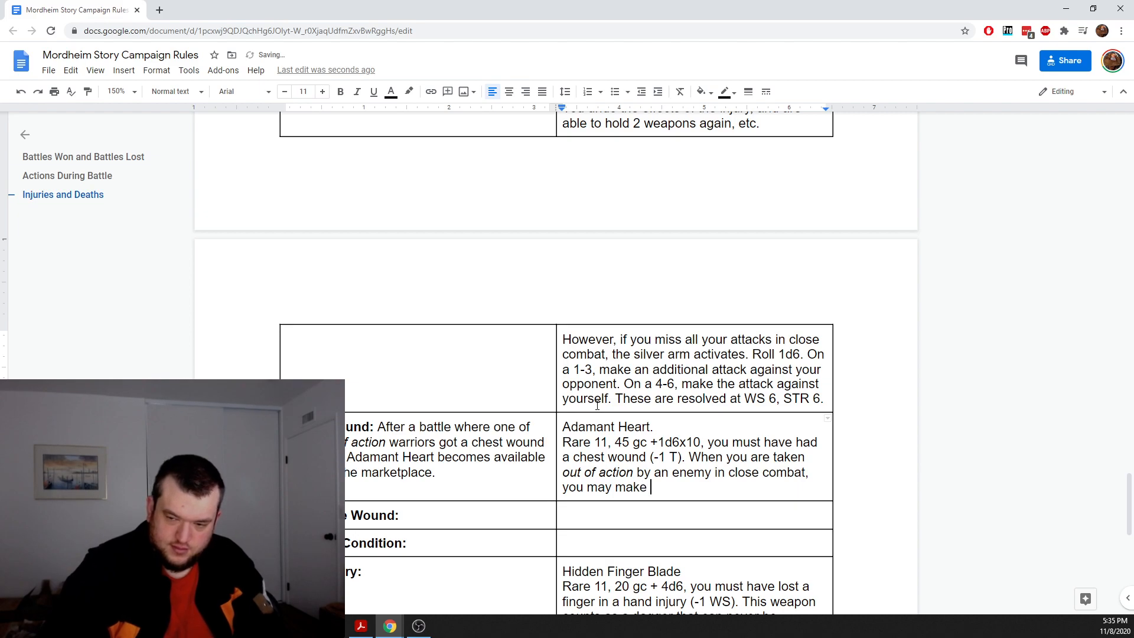
pyautogui.write('an immedi')
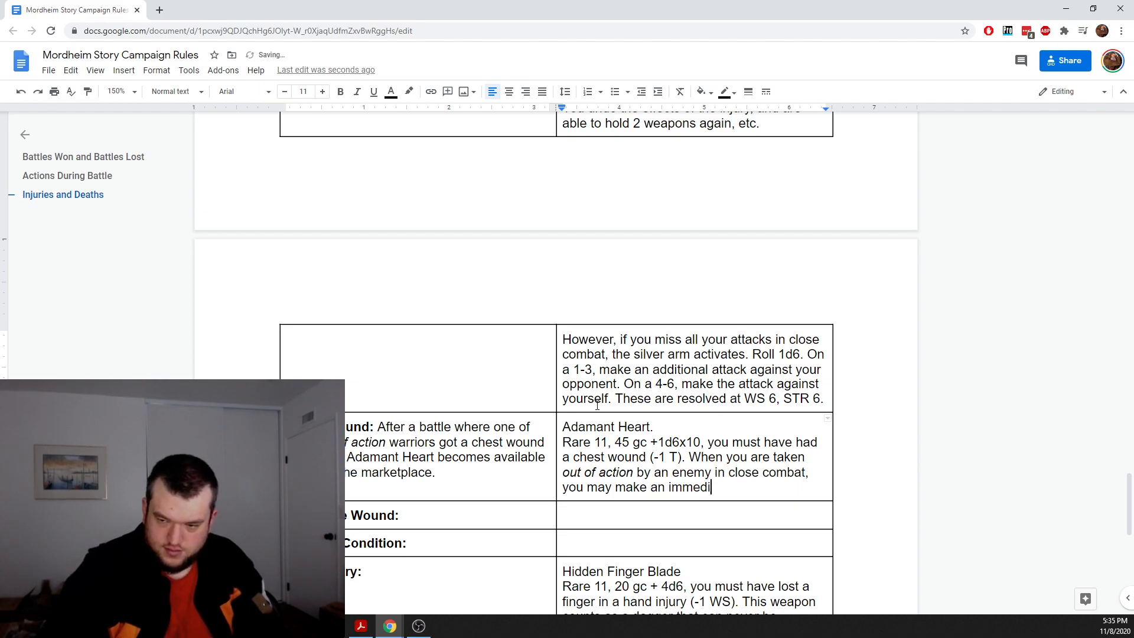
pyautogui.write('ate attack ')
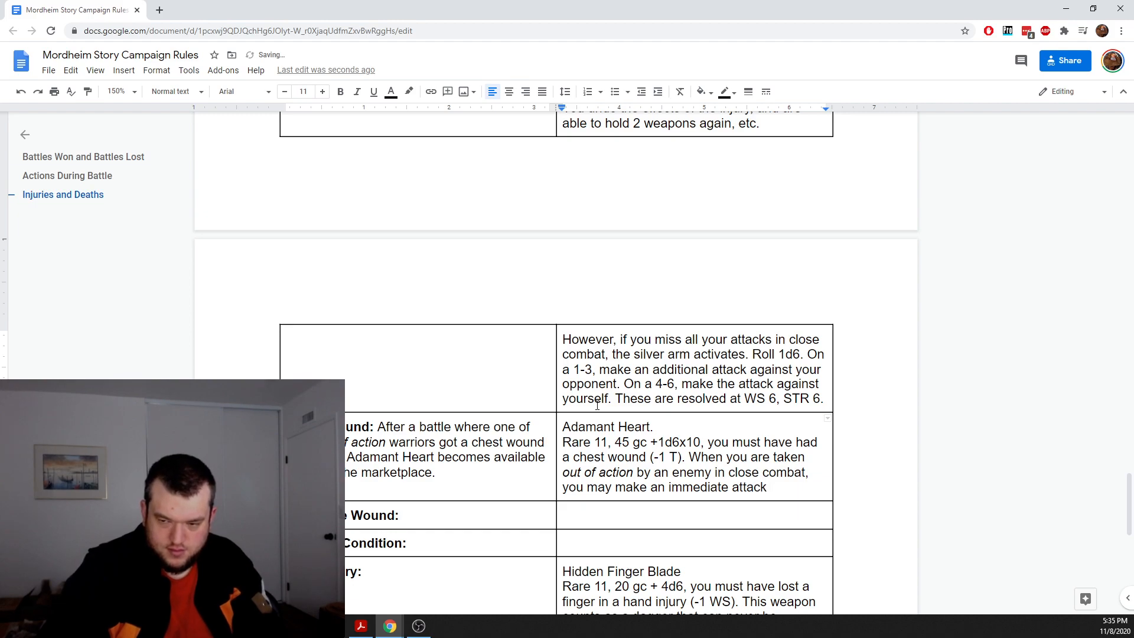
pyautogui.write('against that ')
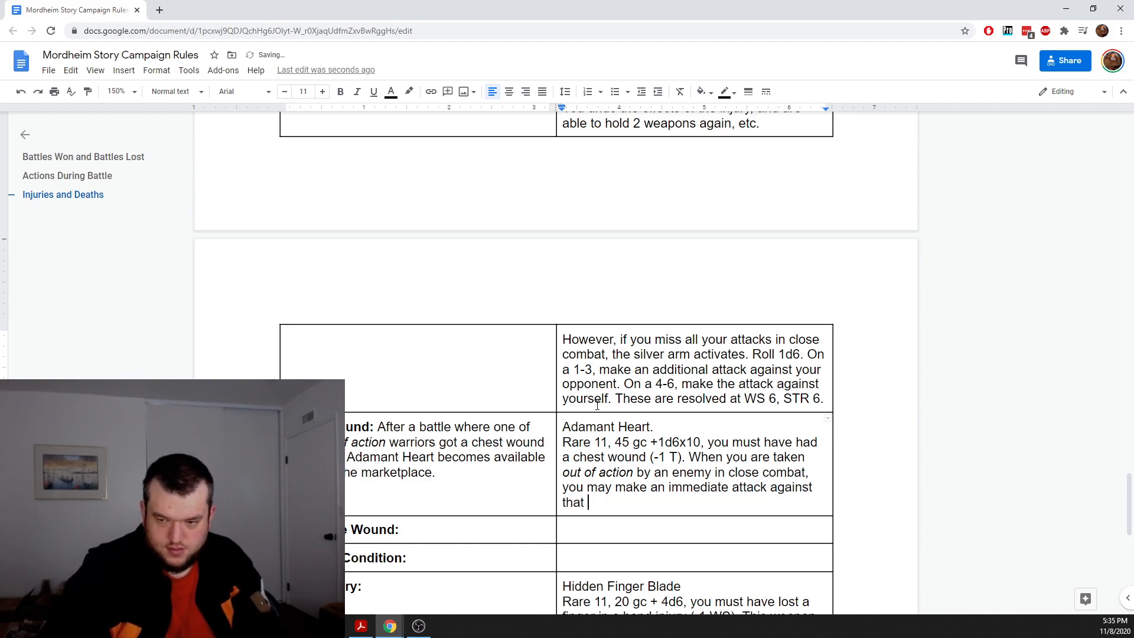
pyautogui.write('enemy, regar')
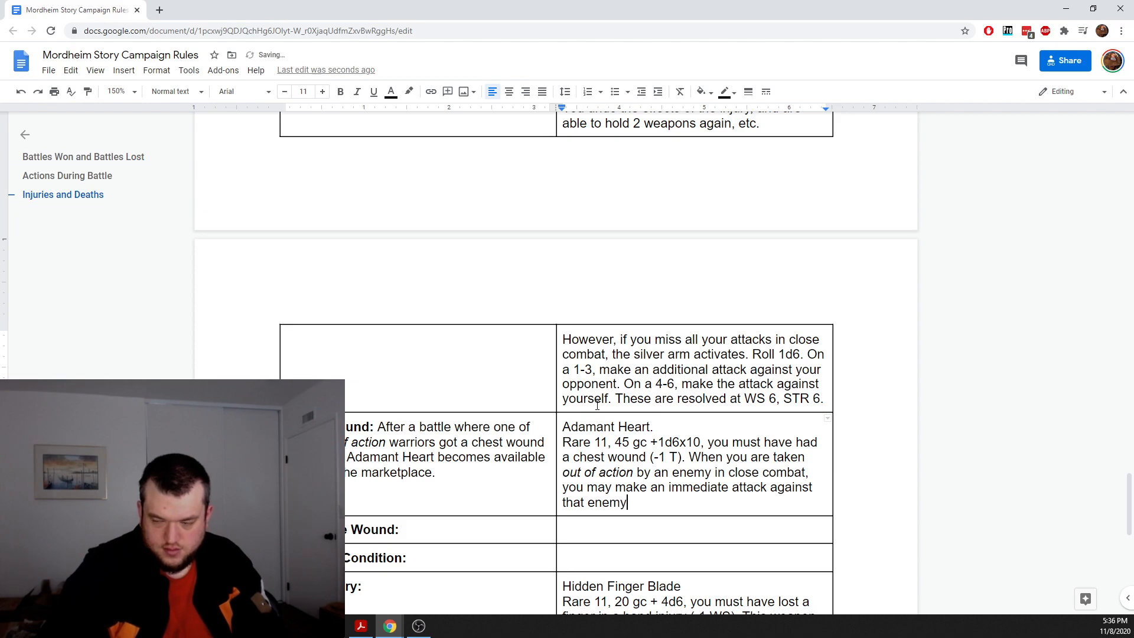
pyautogui.press('BackSpace')
pyautogui.press('BackSpace')
pyautogui.press('BackSpace')
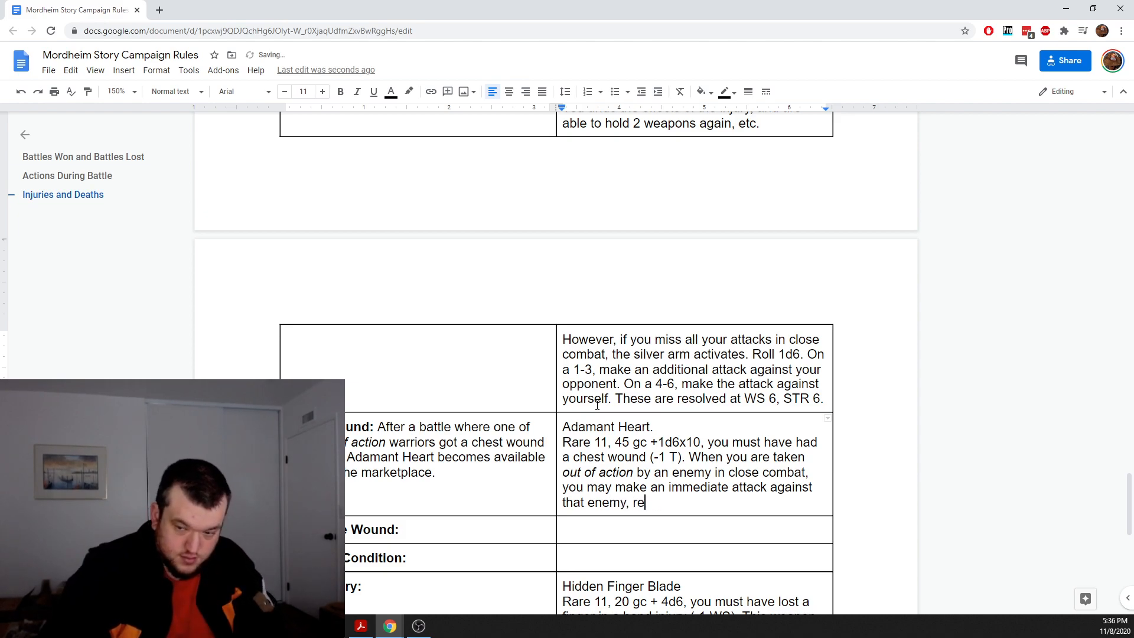
pyautogui.write('garles')
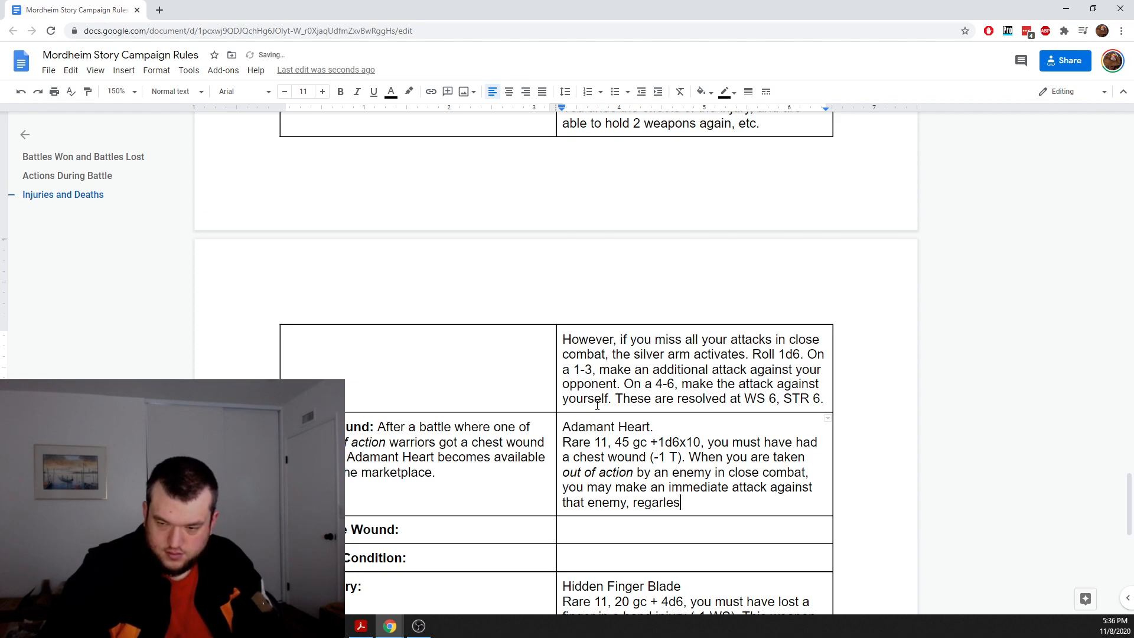
pyautogui.press('BackSpace')
pyautogui.press('BackSpace')
pyautogui.press('BackSpace')
pyautogui.press('BackSpace')
pyautogui.press('BackSpace')
pyautogui.press('BackSpace')
pyautogui.press('BackSpace')
pyautogui.press('BackSpace')
pyautogui.press('BackSpace')
pyautogui.press('BackSpace')
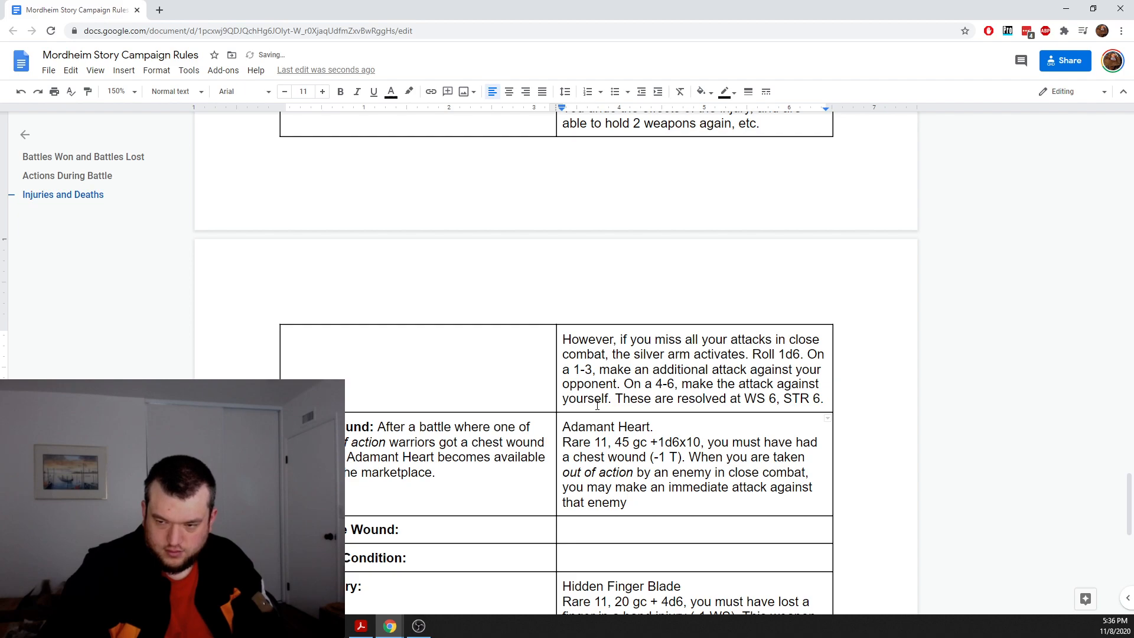
pyautogui.write('.')
pyautogui.press('BackSpace')
pyautogui.press('BackSpace')
# Step: Finish the Adamant Heart's effect sentence with "before removing your unit."
pyautogui.write('before removing the')
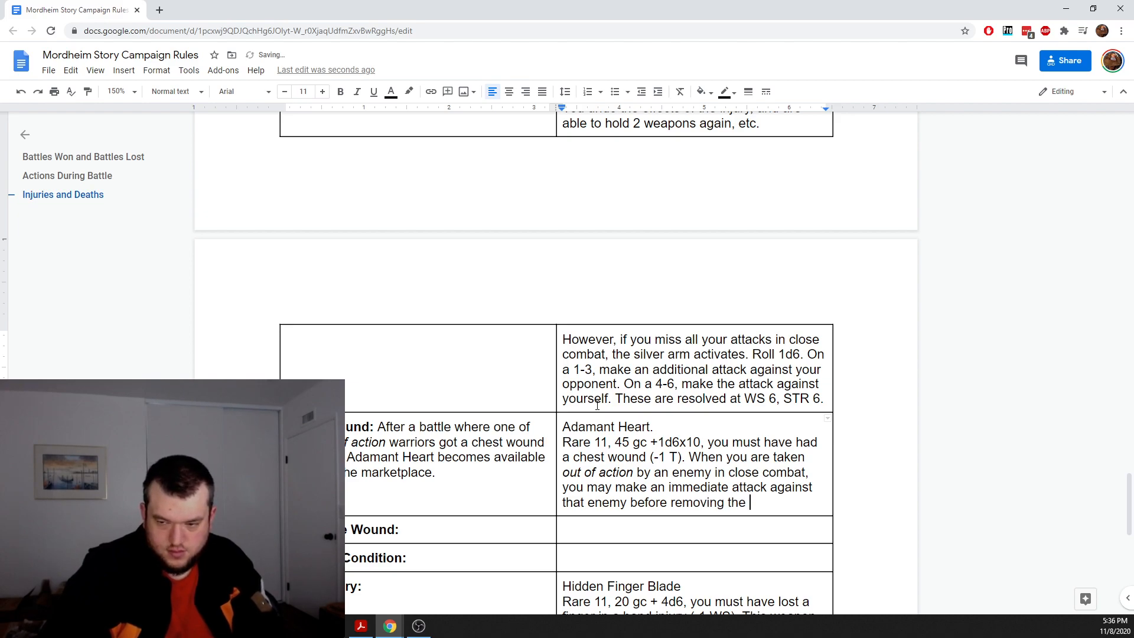
pyautogui.press('BackSpace')
pyautogui.press('BackSpace')
pyautogui.press('BackSpace')
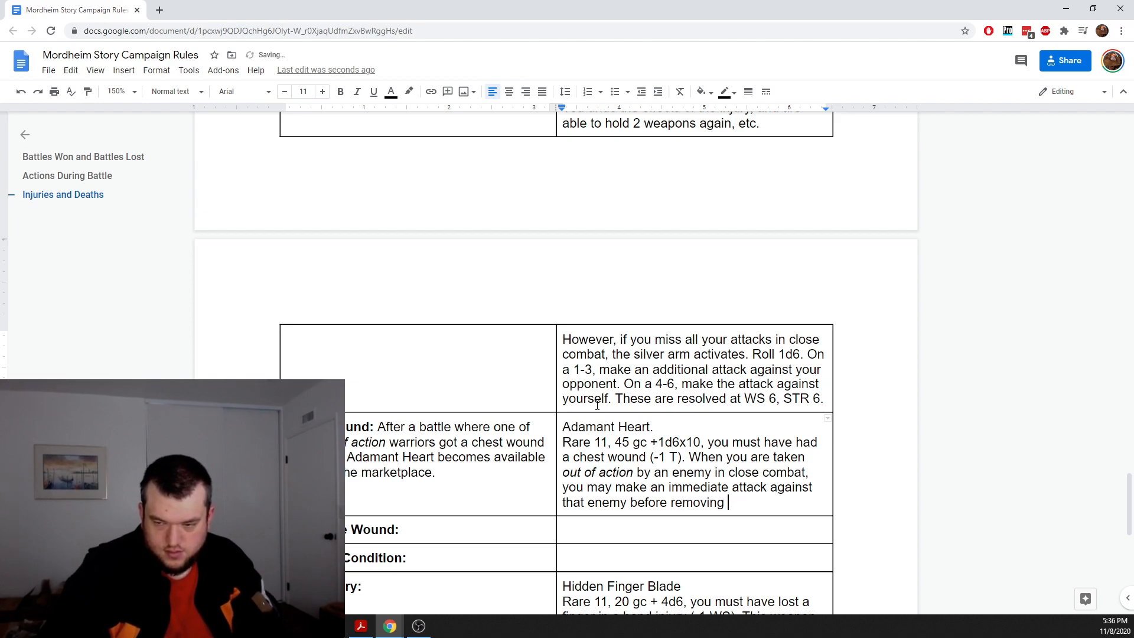
pyautogui.write('your ')
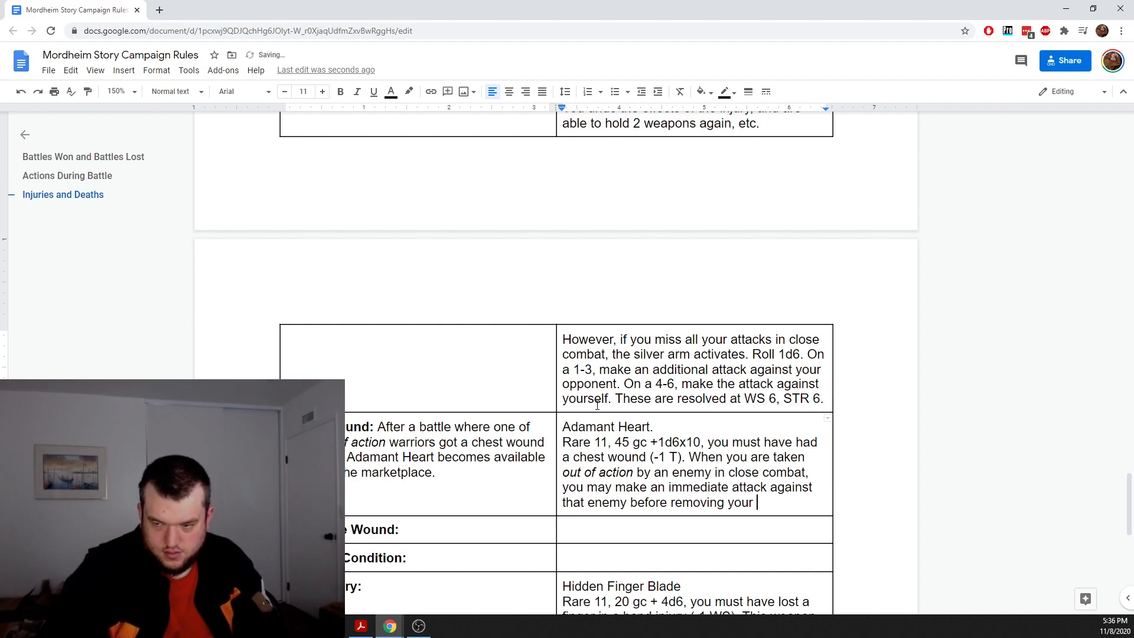
pyautogui.write('unity.')
pyautogui.press('BackSpace')
pyautogui.press('BackSpace')
pyautogui.press('BackSpace')
pyautogui.press('BackSpace')
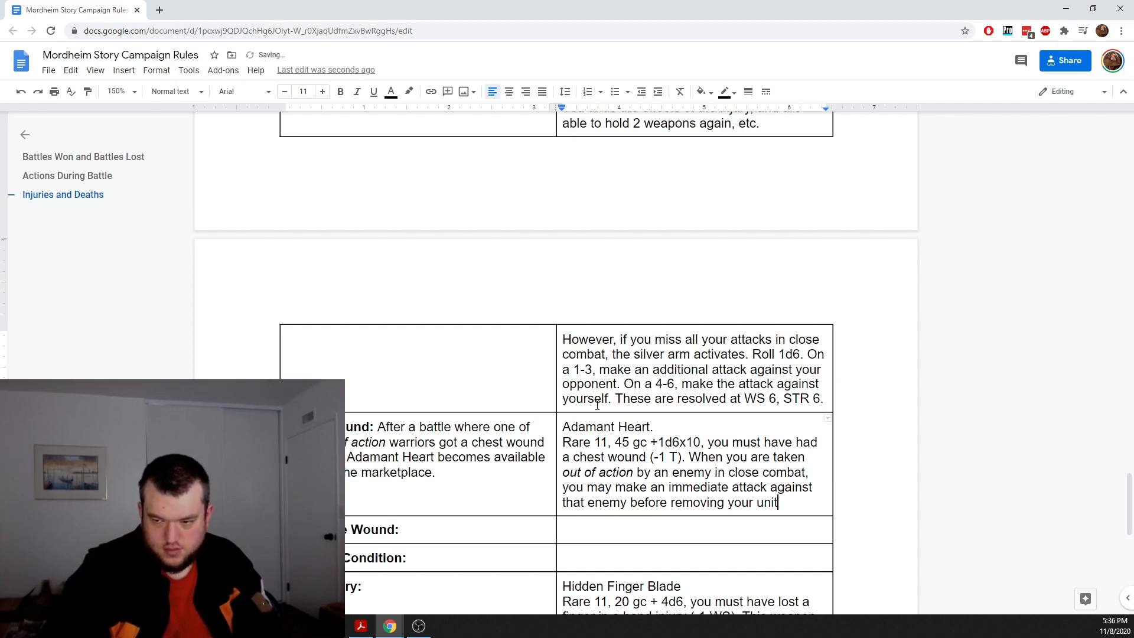
pyautogui.write('t.')
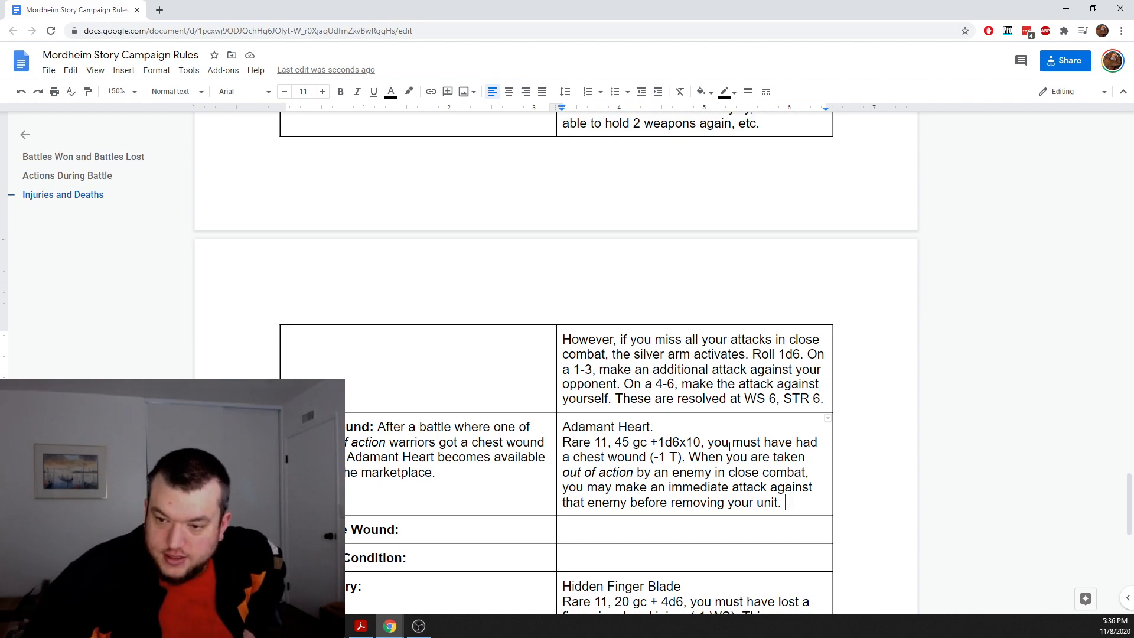
# Step: Make the "Adamant Heart." heading bold and return the cursor to the end of its effect text
pyautogui.scroll(4, 687, 450)
pyautogui.scroll(-5, 647, 339)
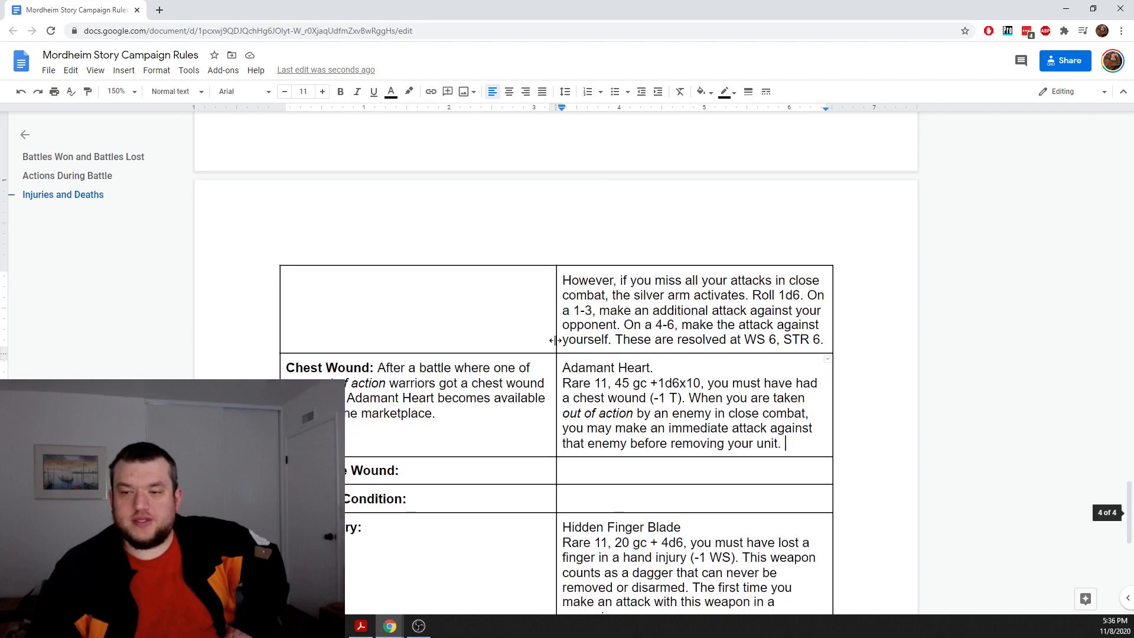
pyautogui.moveTo(656, 368); pyautogui.dragTo(566, 371)
pyautogui.click(340, 92)
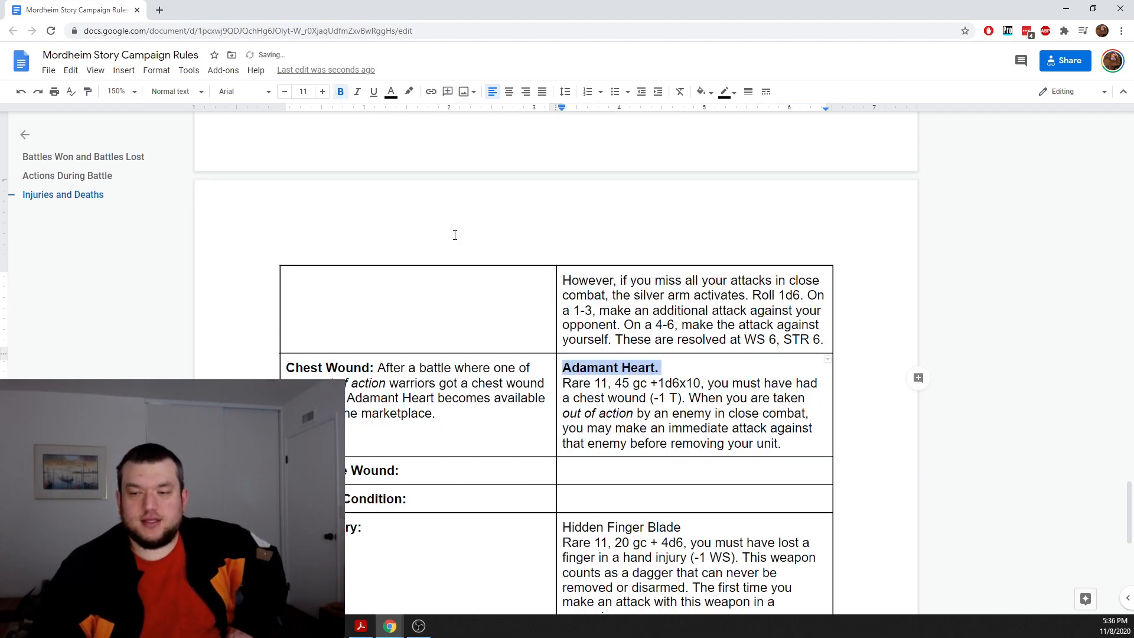
pyautogui.click(694, 426)
pyautogui.click(787, 442)
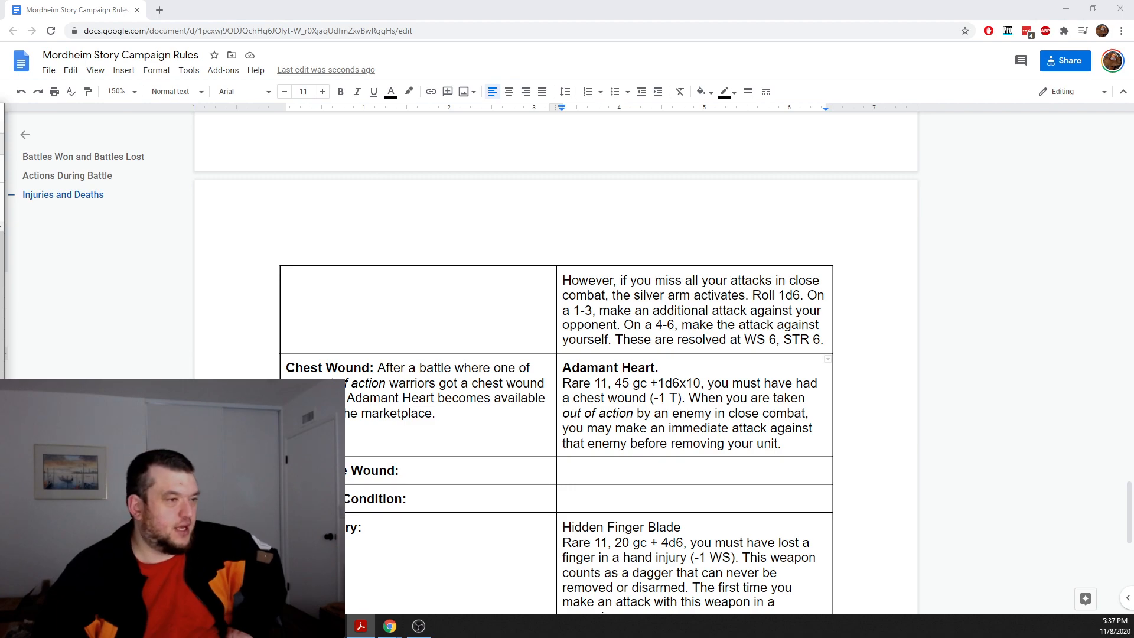
# Step: Bring the Campaigns & Optional Rules PDF into view, examine the Heroes' serious injuries chart, and move the PDF back out of the way
pyautogui.moveTo(0, 113); pyautogui.dragTo(474, 49)
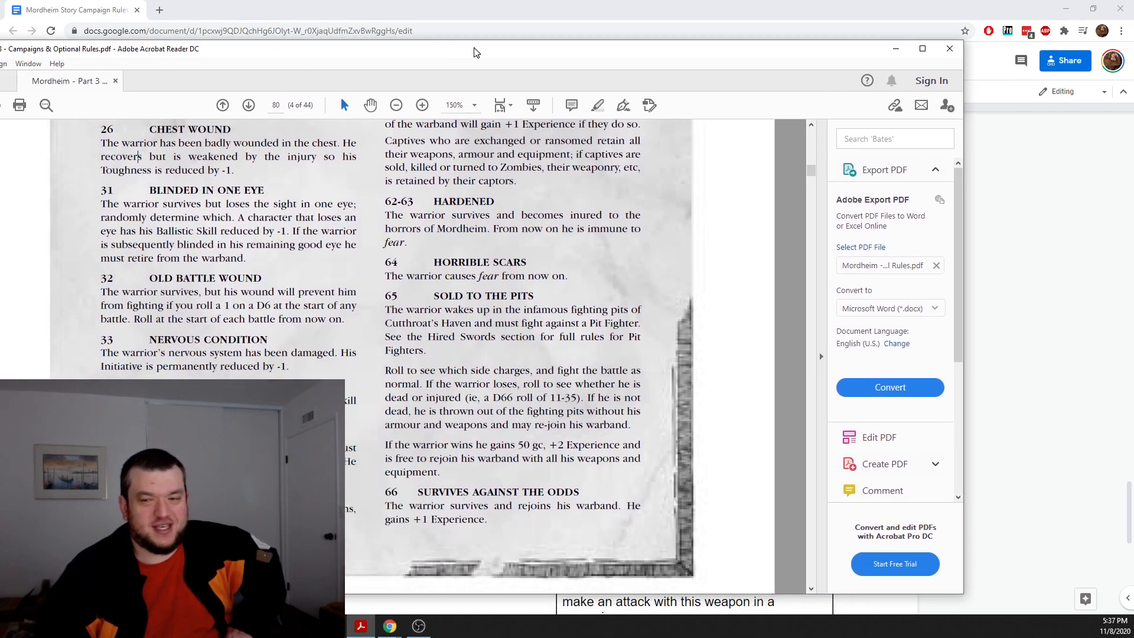
pyautogui.scroll(-3, 501, 265)
pyautogui.scroll(-5, 380, 407)
pyautogui.scroll(8, 612, 445)
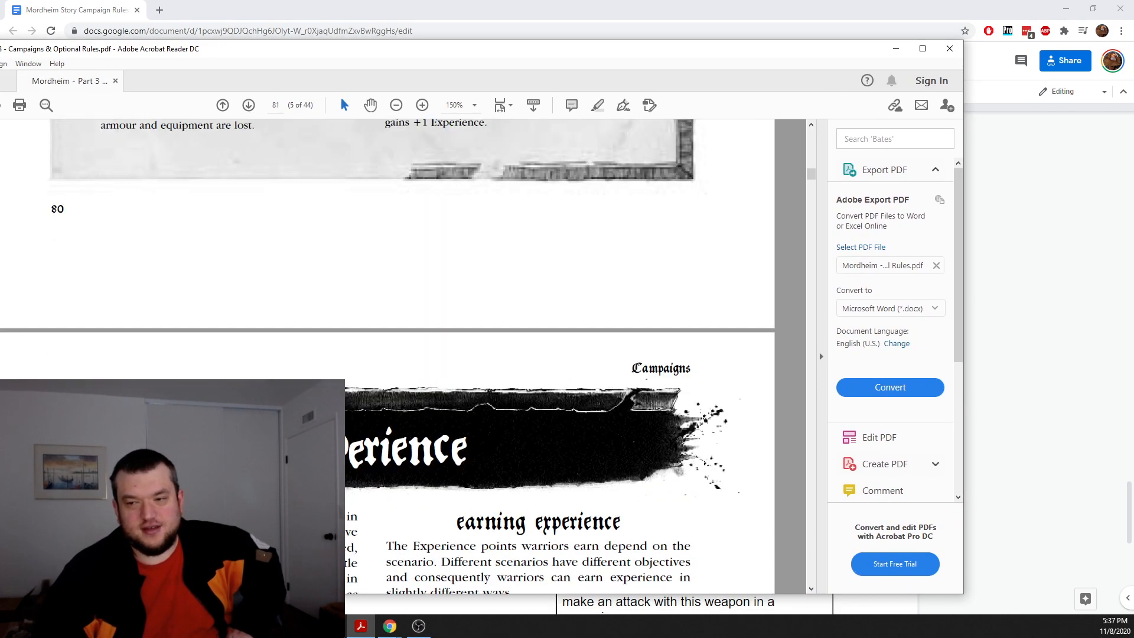
pyautogui.scroll(10, 673, 459)
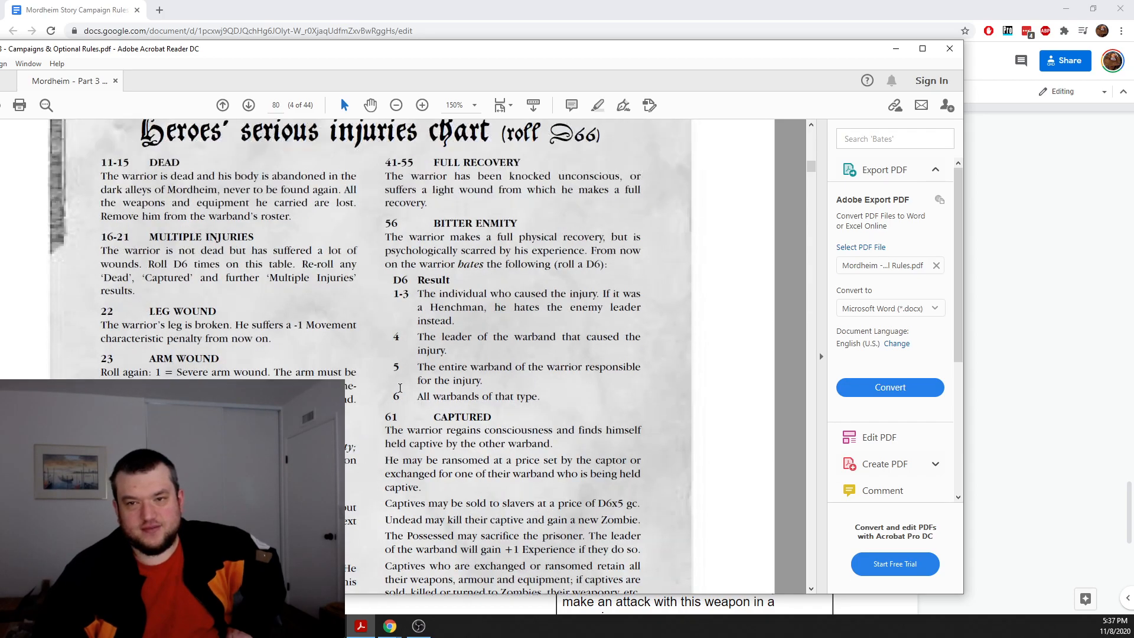
pyautogui.scroll(2, 502, 428)
pyautogui.scroll(-8, 496, 428)
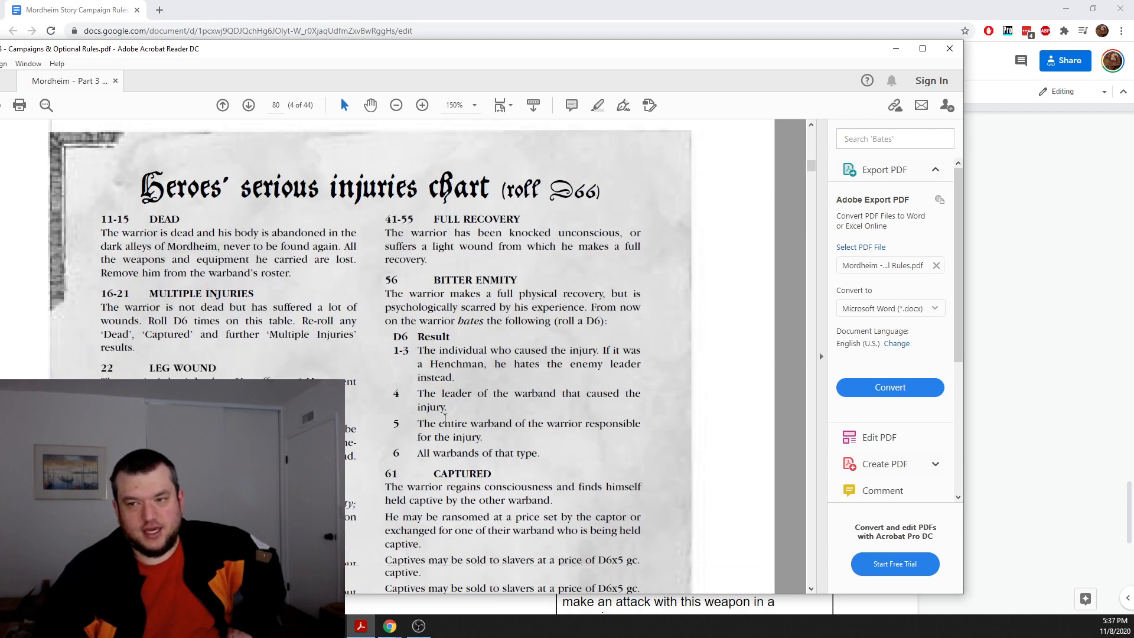
pyautogui.scroll(3, 531, 295)
pyautogui.moveTo(464, 50); pyautogui.dragTo(0, 49)
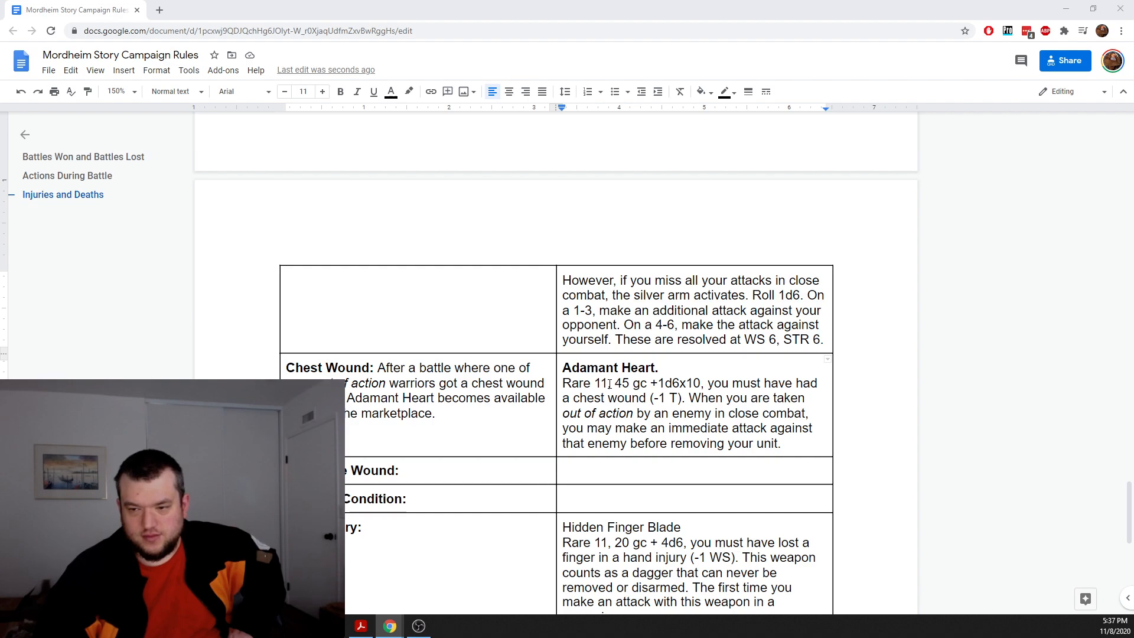
# Step: Compare the Adamant Heart entry with the Sniper's Eyepatch, Silver Leg and Silver Arm entries in the injuries table
pyautogui.click(566, 380)
pyautogui.moveTo(566, 381); pyautogui.dragTo(676, 397)
pyautogui.click(709, 413)
pyautogui.scroll(3, 706, 481)
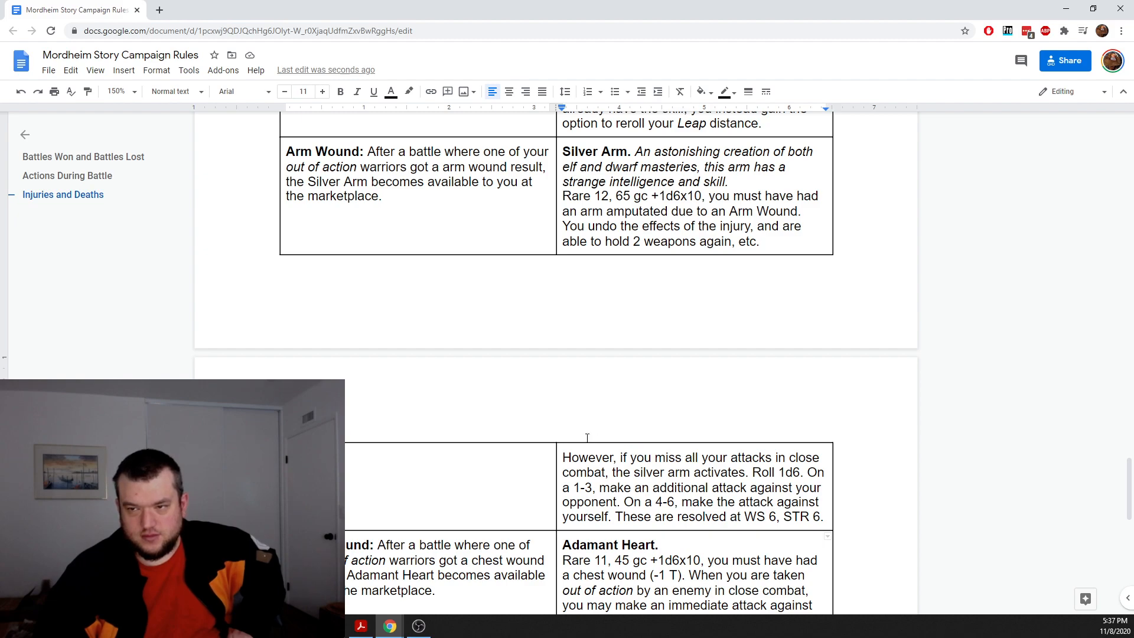
pyautogui.scroll(3, 587, 437)
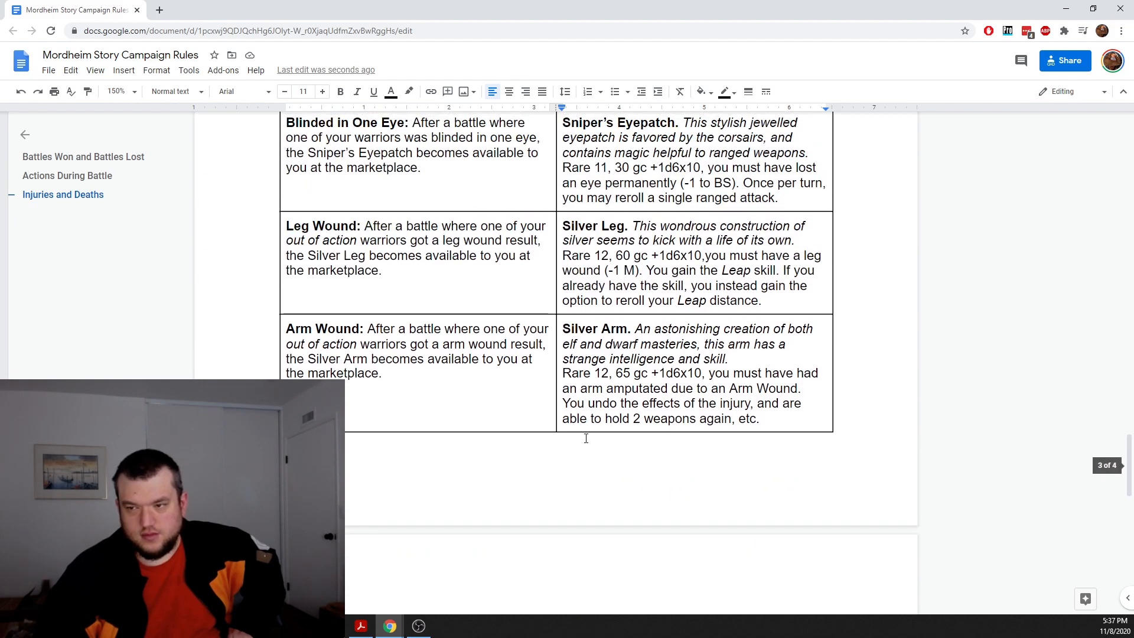
pyautogui.scroll(2, 585, 439)
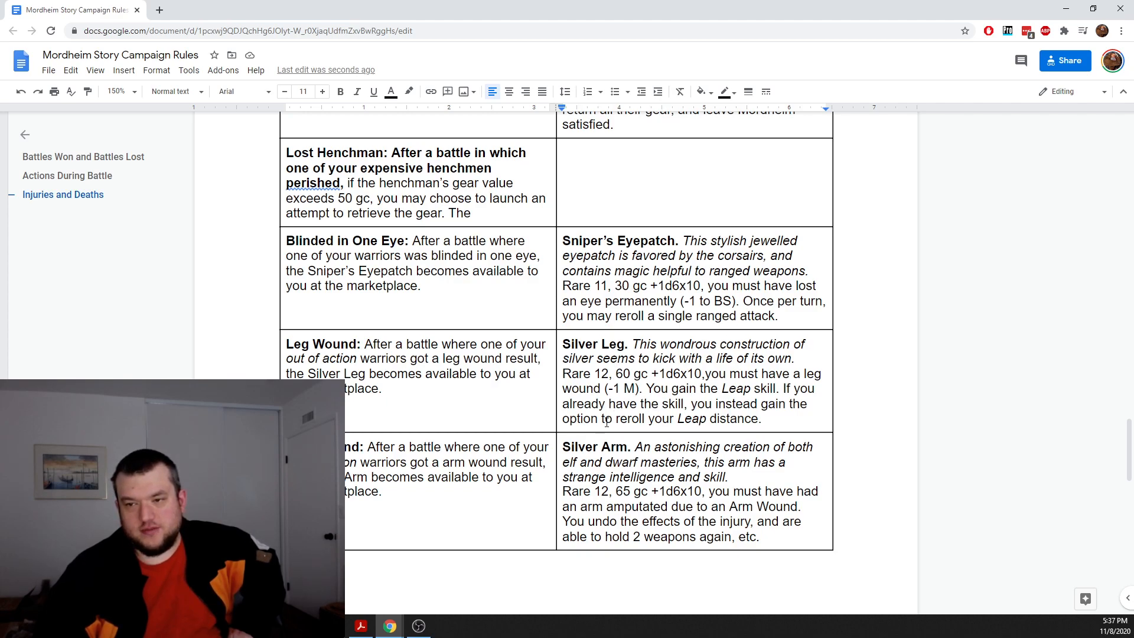
pyautogui.scroll(-2, 617, 413)
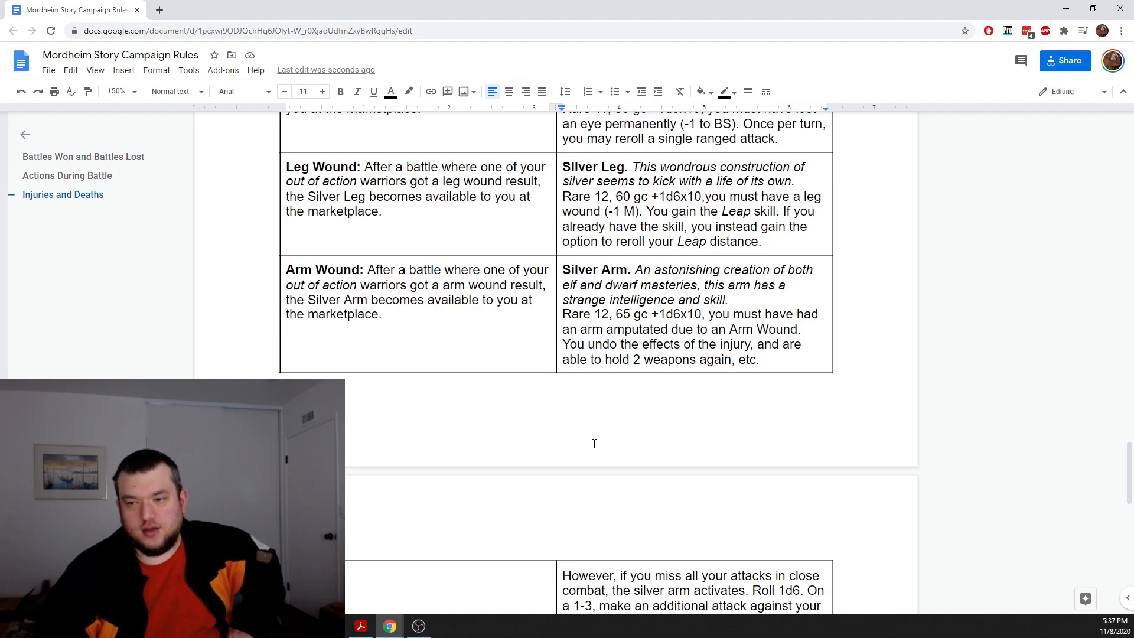
pyautogui.scroll(2, 596, 437)
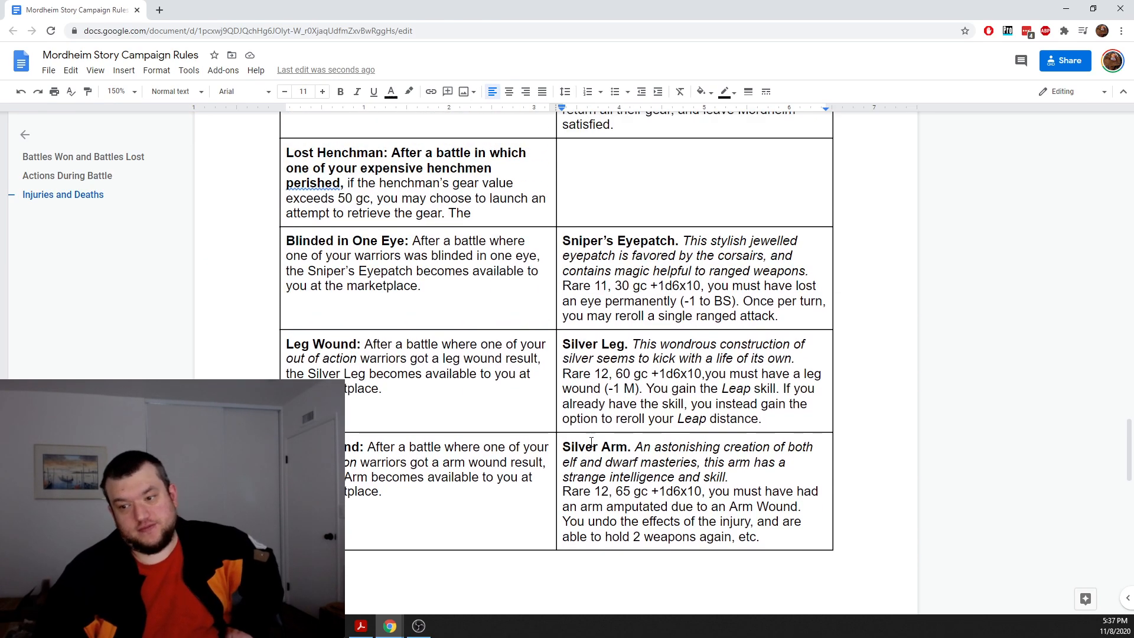
pyautogui.scroll(-6, 590, 441)
pyautogui.scroll(4, 590, 441)
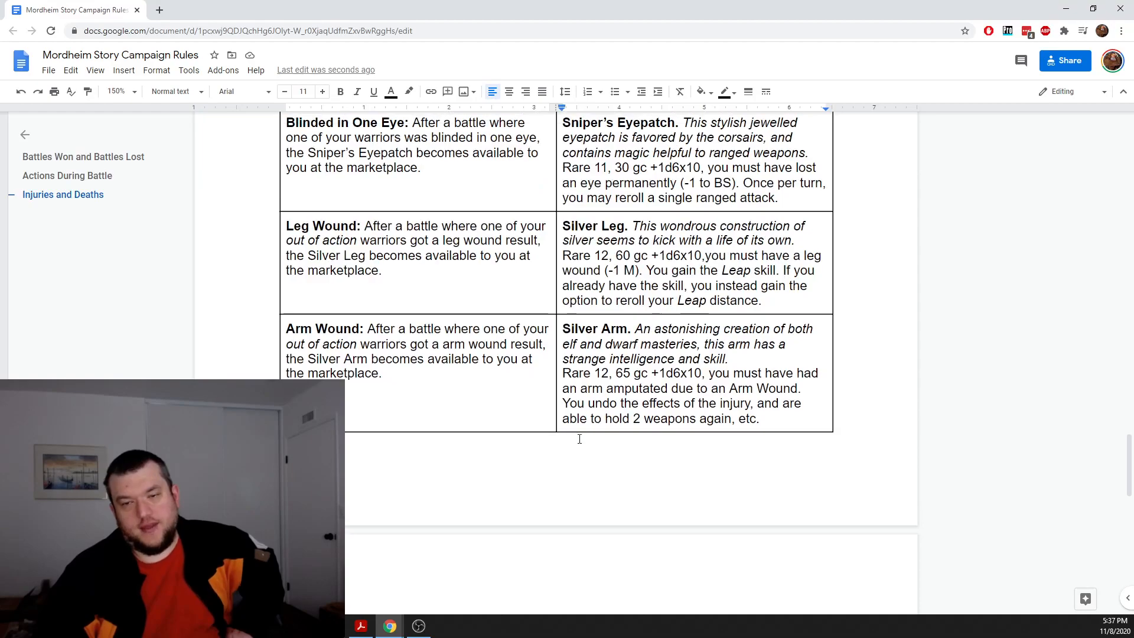
pyautogui.scroll(1, 410, 280)
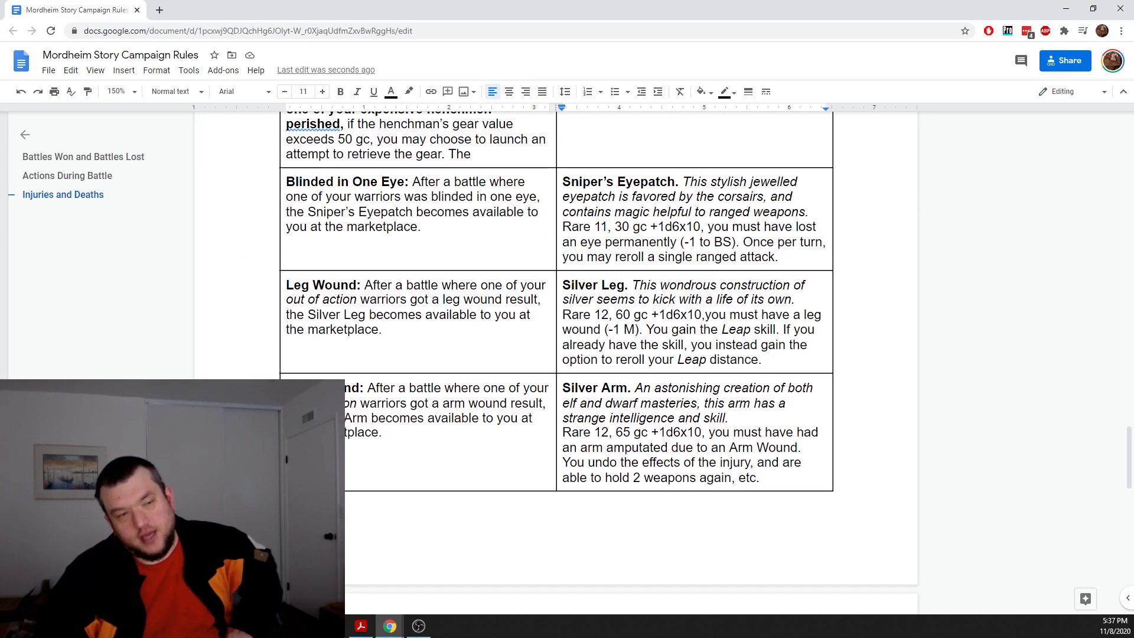
pyautogui.click(601, 329)
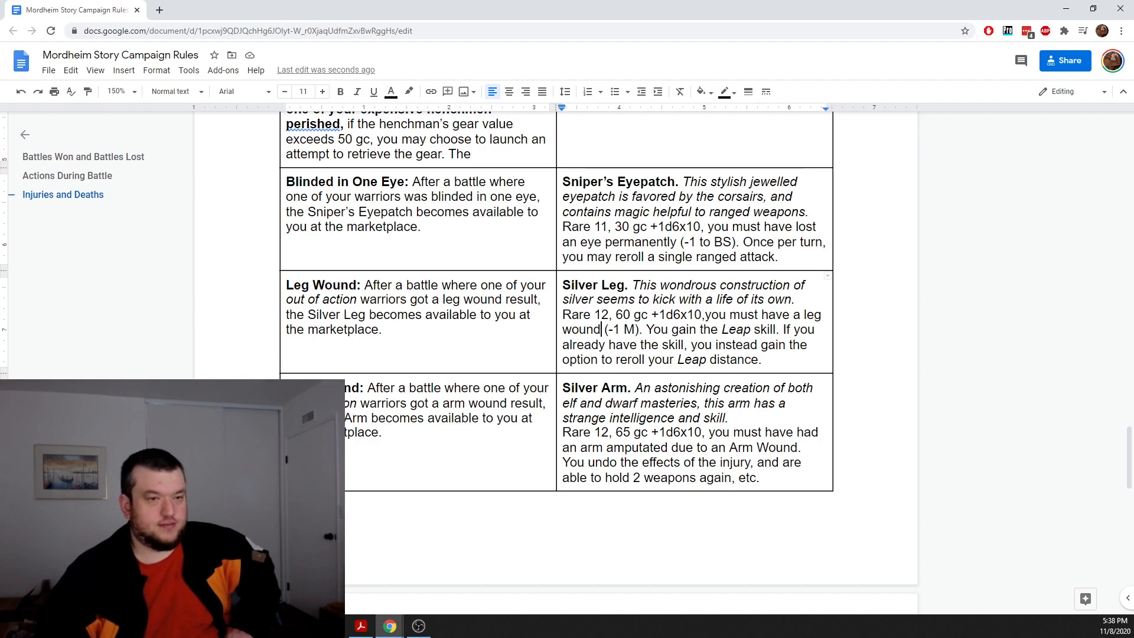
pyautogui.hotkey('alt', 'Tab')
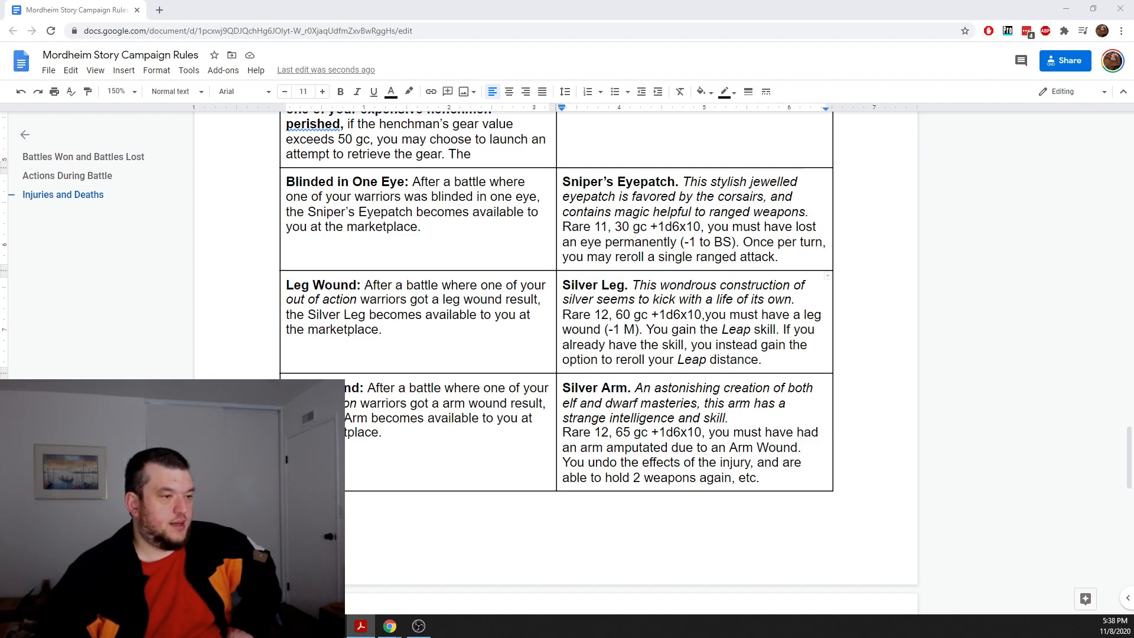
# Step: Place the cursor after the "Old Battle Wound:" label in the injuries table
pyautogui.scroll(-10, 610, 415)
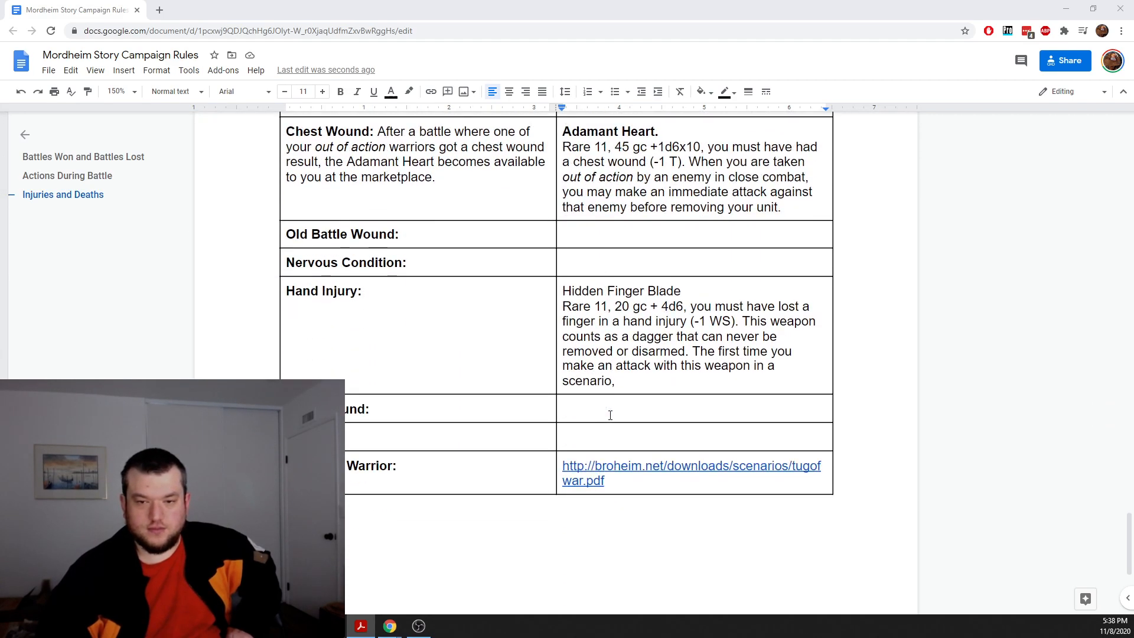
pyautogui.scroll(1, 431, 403)
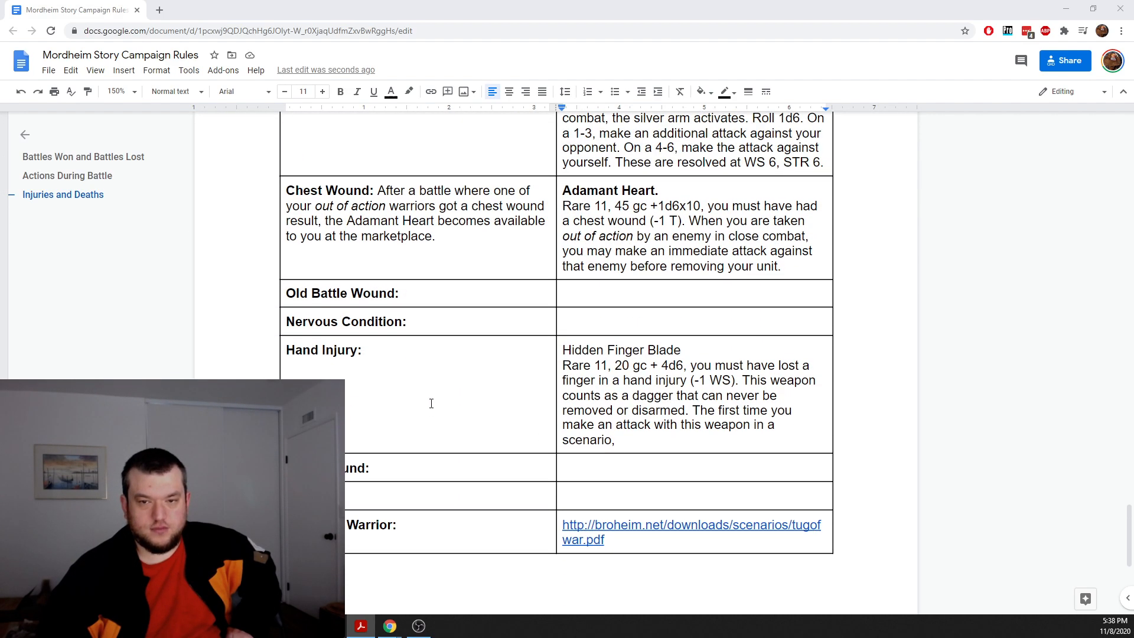
pyautogui.doubleClick(434, 296)
pyautogui.click(432, 297)
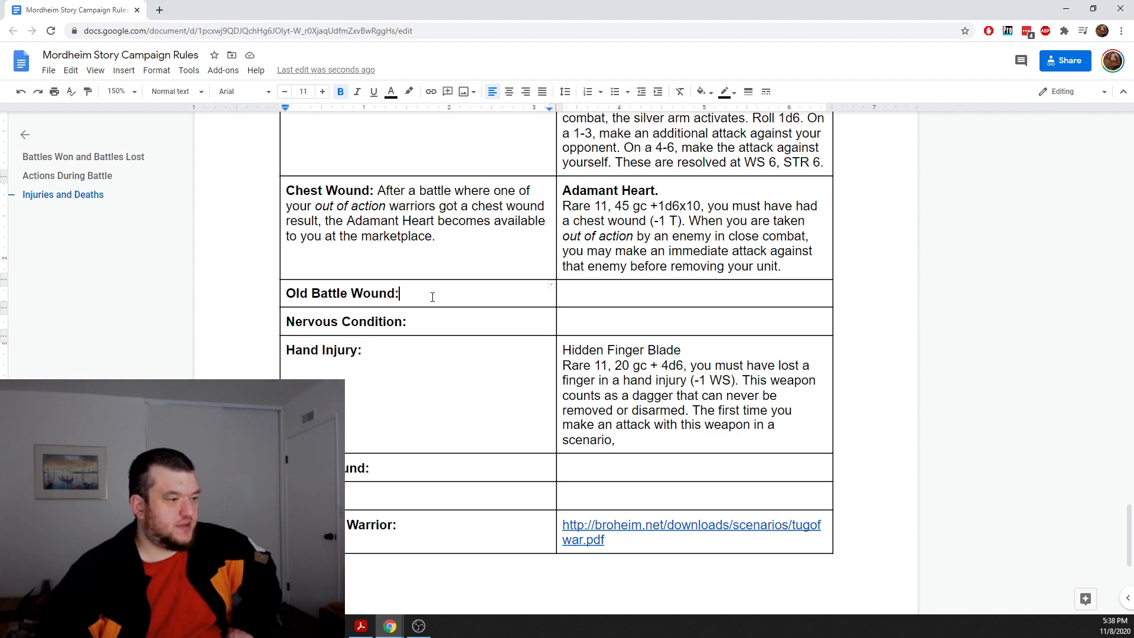
# Step: Bring the Campaigns & Optional Rules PDF into view and look up the Old Battle Wound rule in the serious injuries chart
pyautogui.moveTo(0, 124); pyautogui.dragTo(468, 76)
pyautogui.scroll(-3, 413, 354)
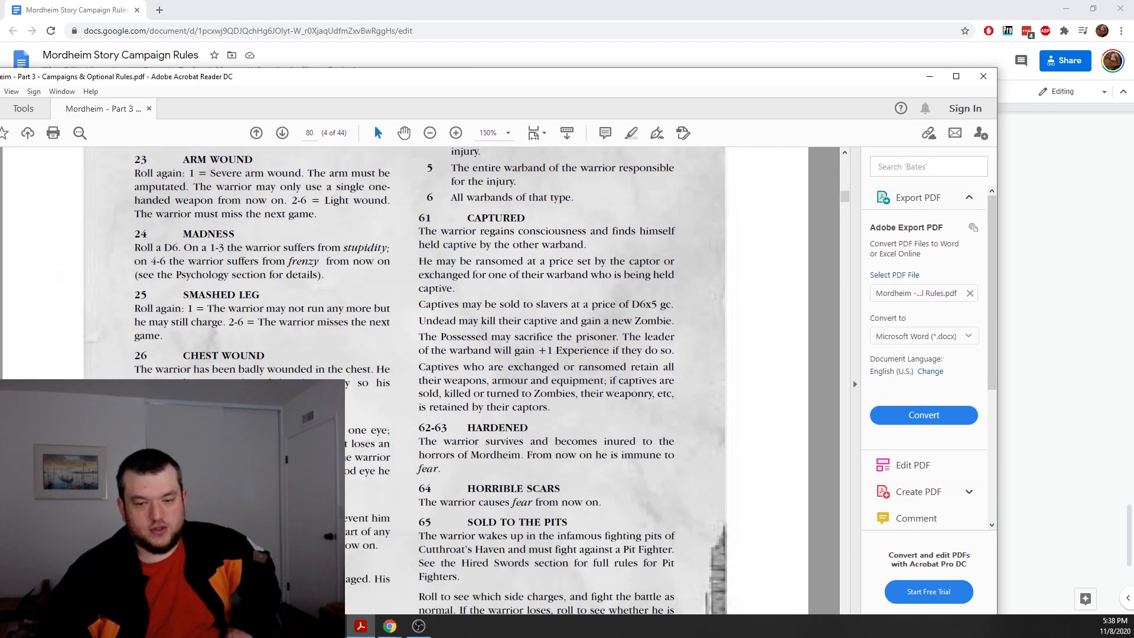
pyautogui.moveTo(136, 517); pyautogui.dragTo(266, 533)
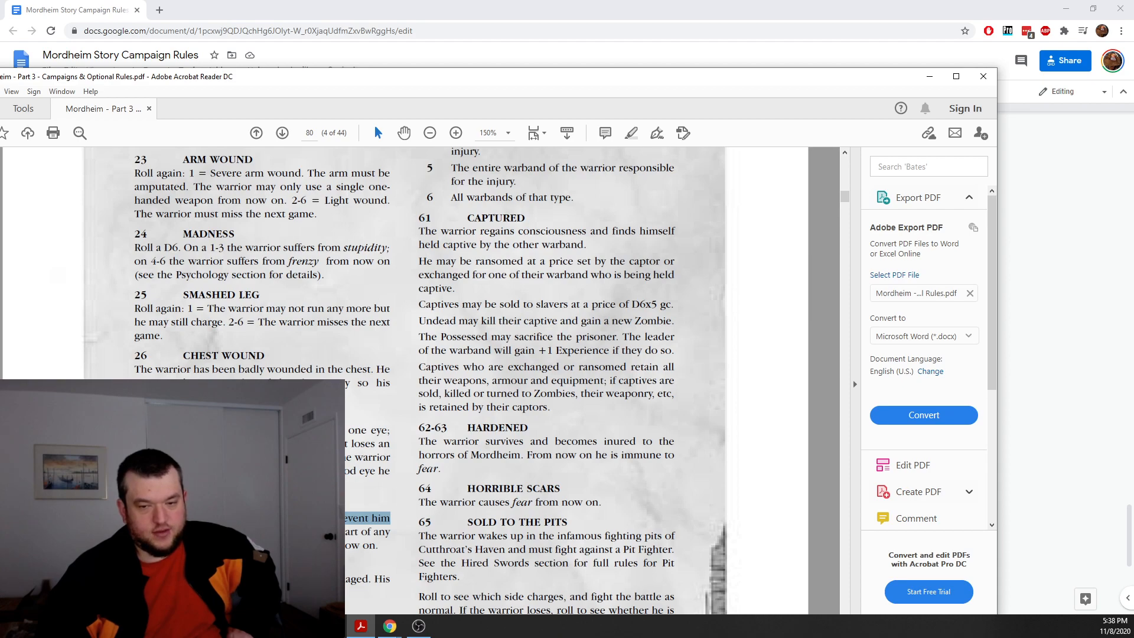
# Step: Reread the Old Battle Wound rule in the serious injuries chart and move the PDF out of the way
pyautogui.moveTo(266, 533); pyautogui.dragTo(378, 549)
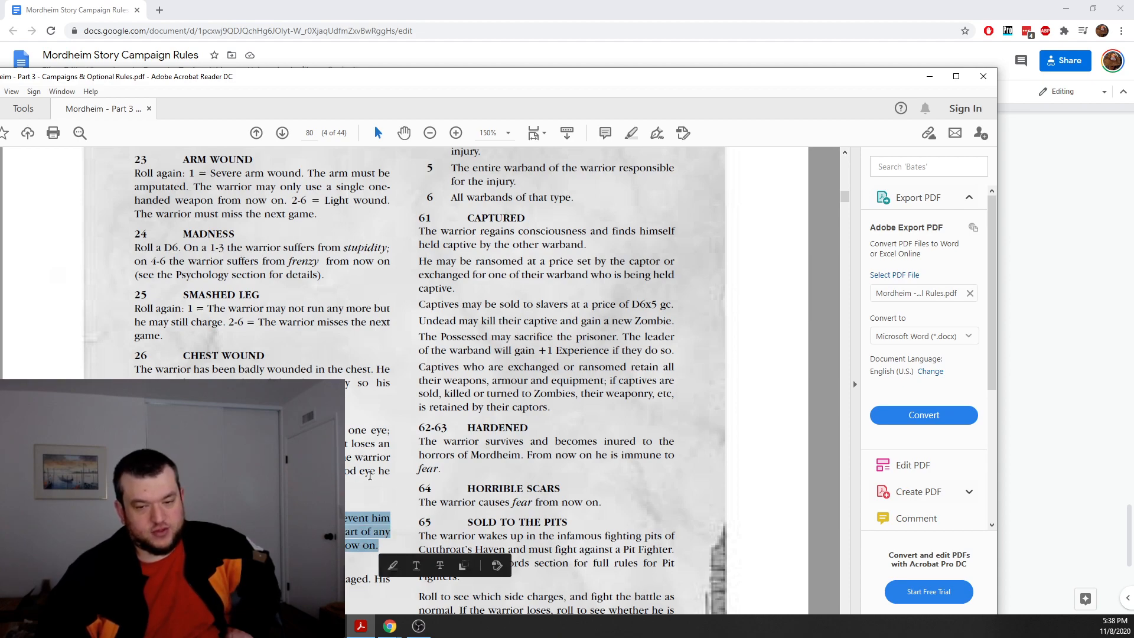
pyautogui.scroll(-1, 369, 477)
pyautogui.scroll(-3, 373, 482)
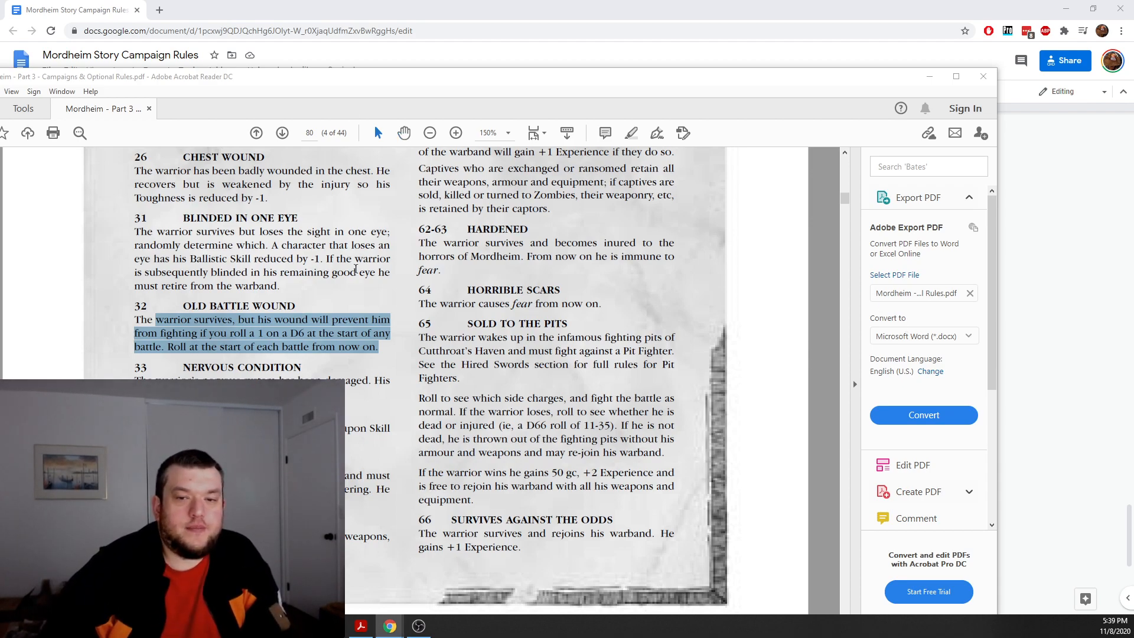
pyautogui.click(267, 351)
pyautogui.click(269, 352)
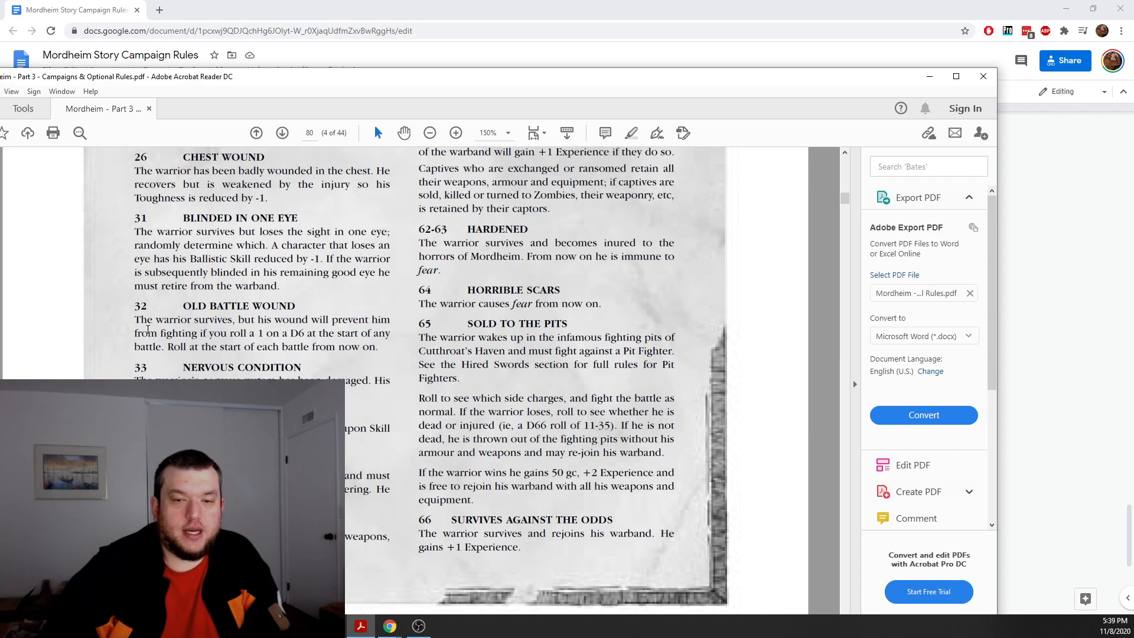
pyautogui.moveTo(135, 320); pyautogui.dragTo(376, 345)
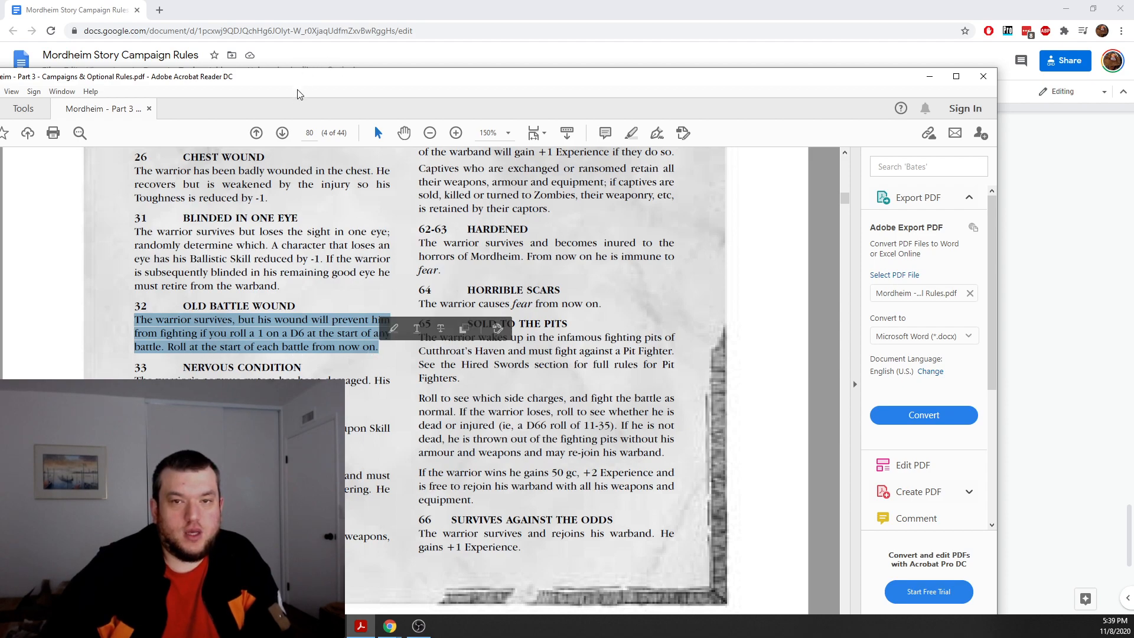
pyautogui.click(346, 346)
pyautogui.moveTo(373, 347); pyautogui.dragTo(137, 322)
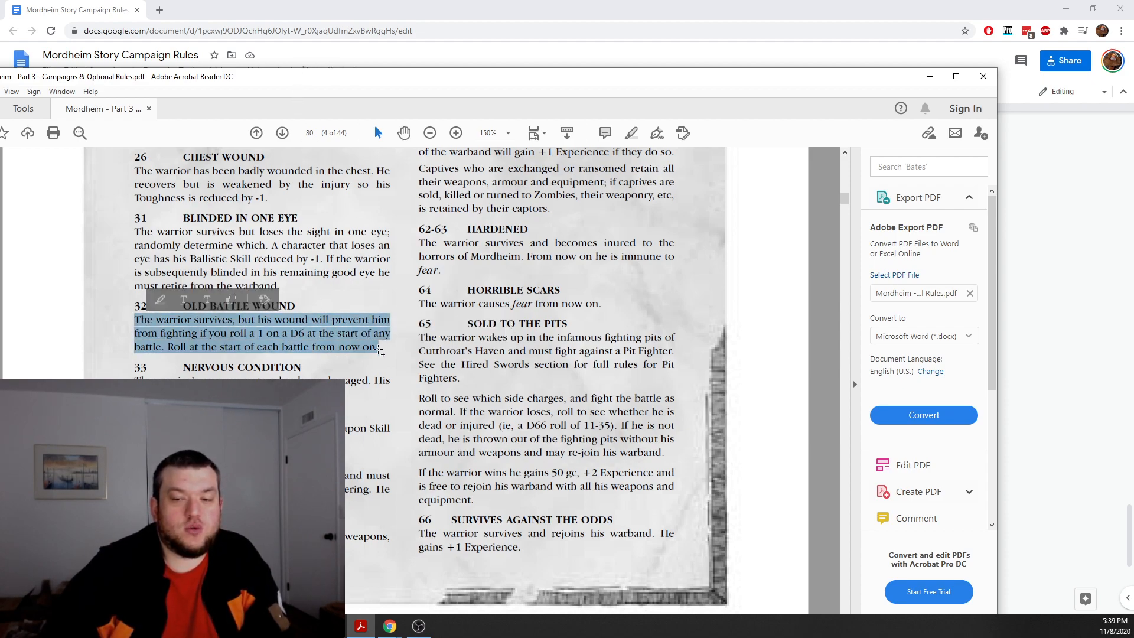
pyautogui.click(387, 355)
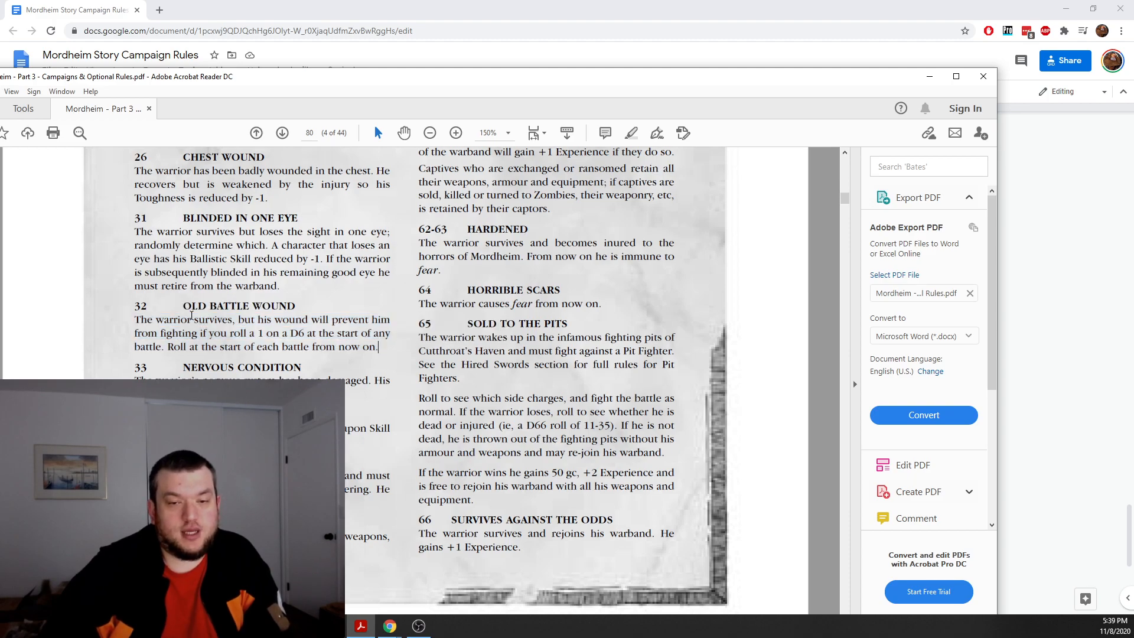
pyautogui.moveTo(288, 83); pyautogui.dragTo(0, 91)
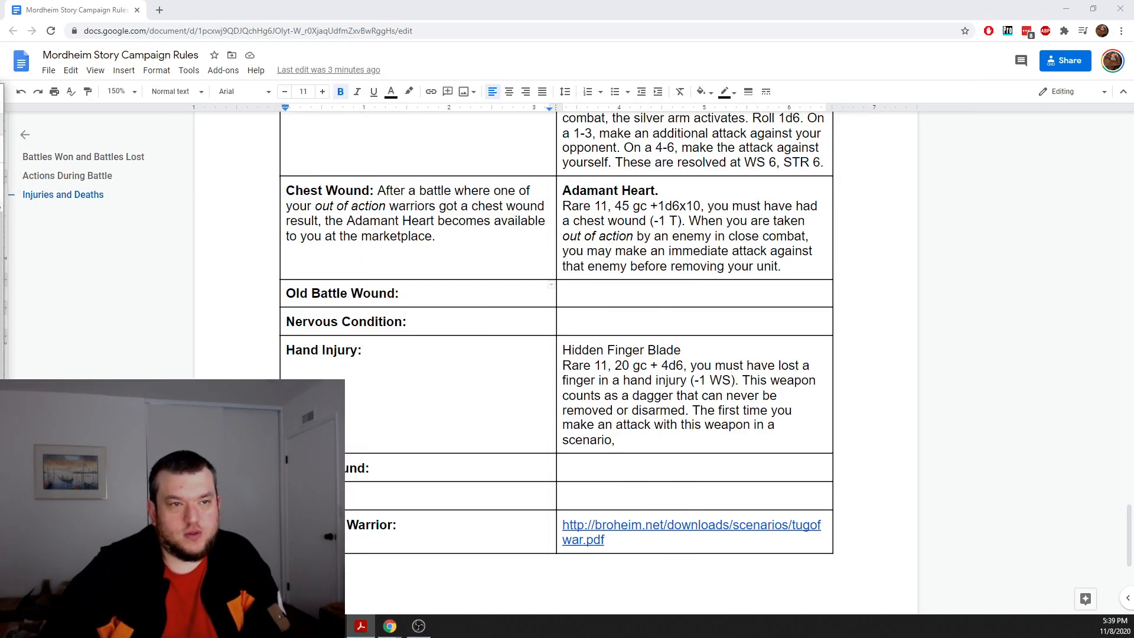
# Step: Begin the Old Battle Wound description in non-bold text with "After a battle where one of your warriors was", following the Chest Wound wording
pyautogui.moveTo(451, 237); pyautogui.dragTo(382, 198)
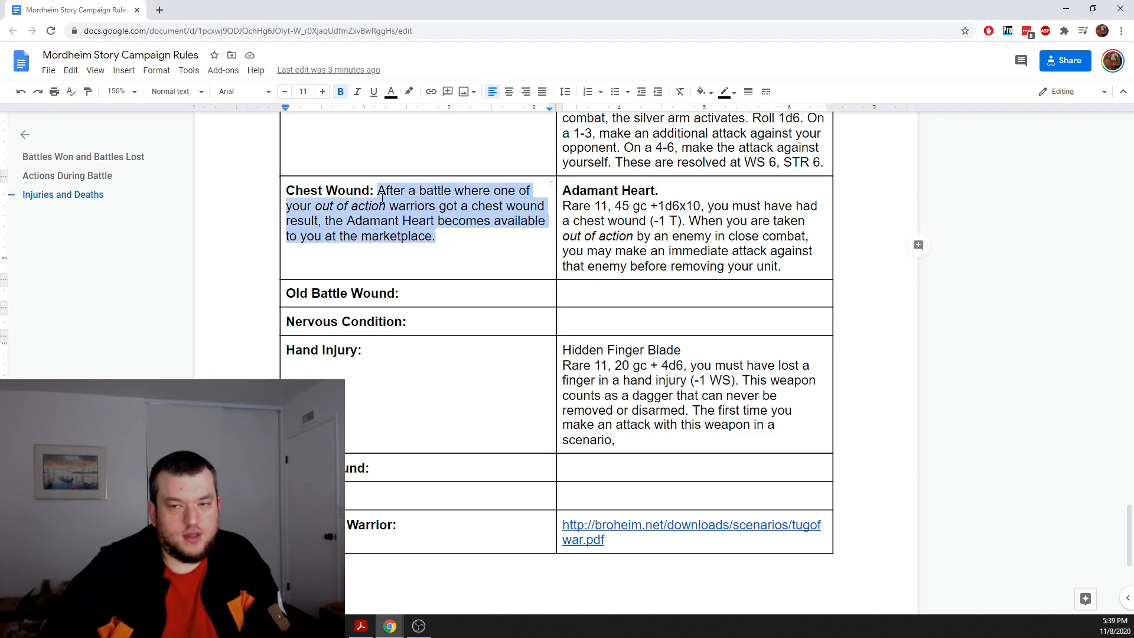
pyautogui.click(415, 293)
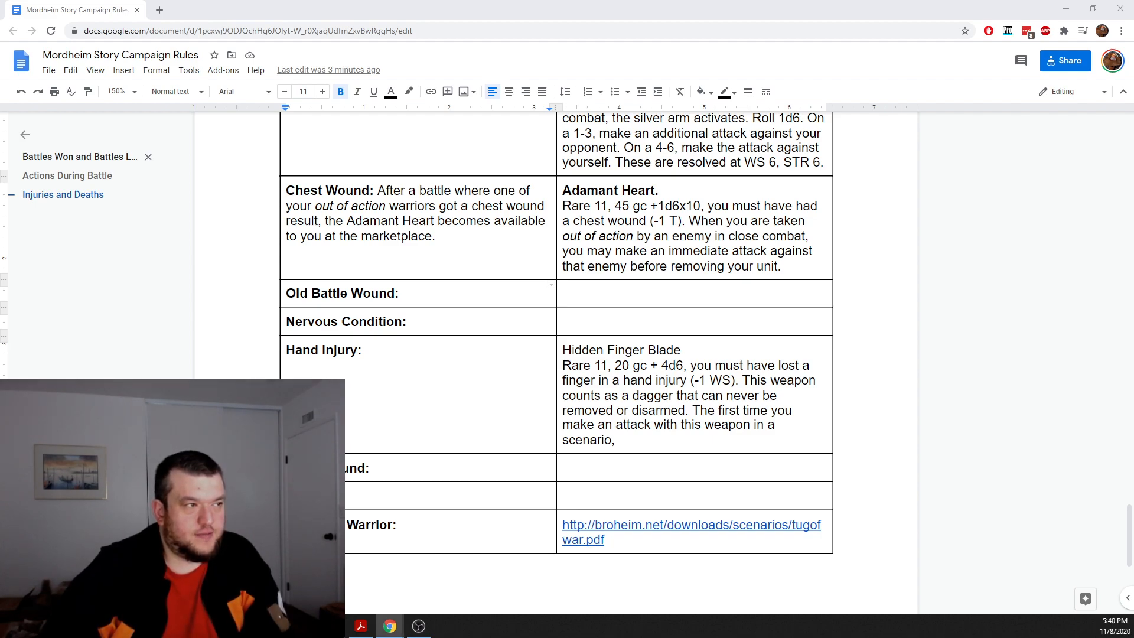
pyautogui.doubleClick(470, 293)
pyautogui.click(470, 292)
pyautogui.hotkey('ctrl', 'b')
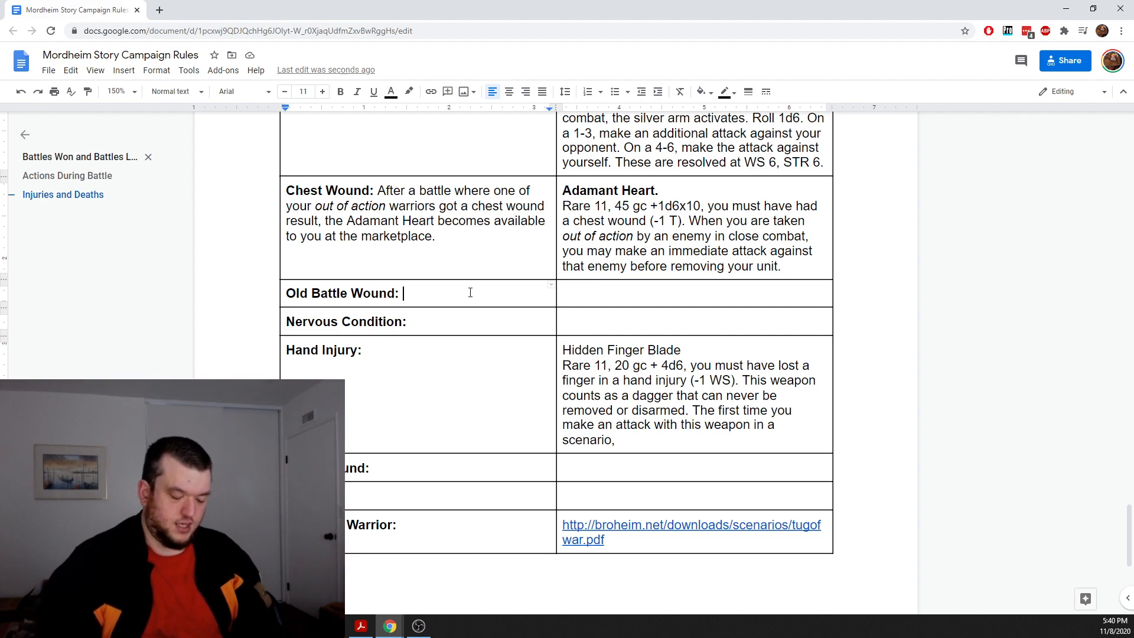
pyautogui.write('After a')
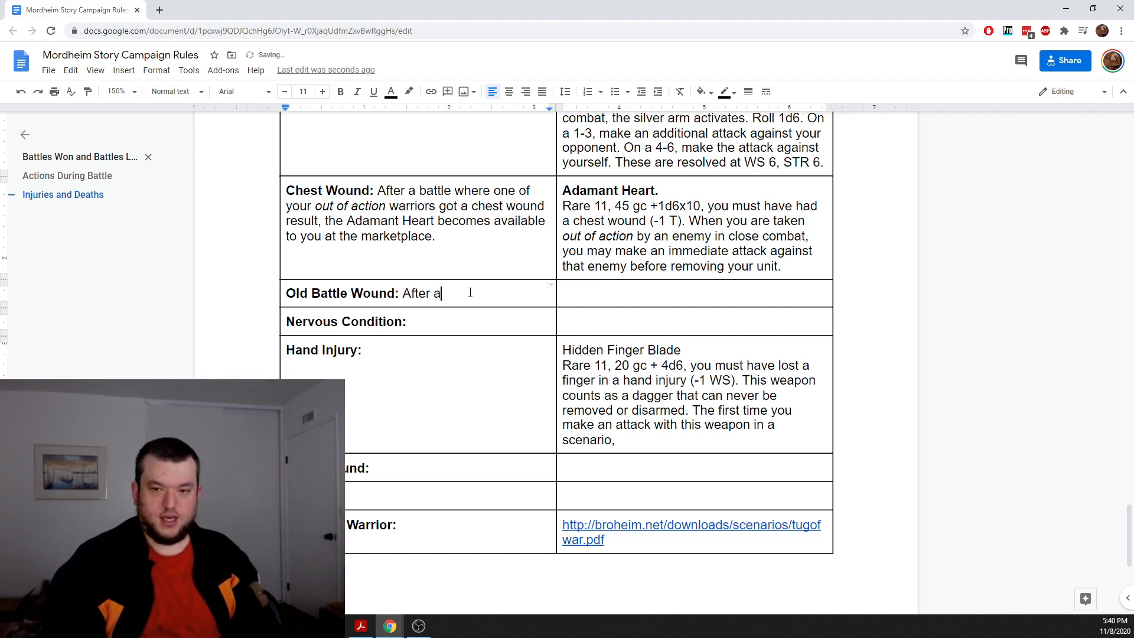
pyautogui.write(' battle where ')
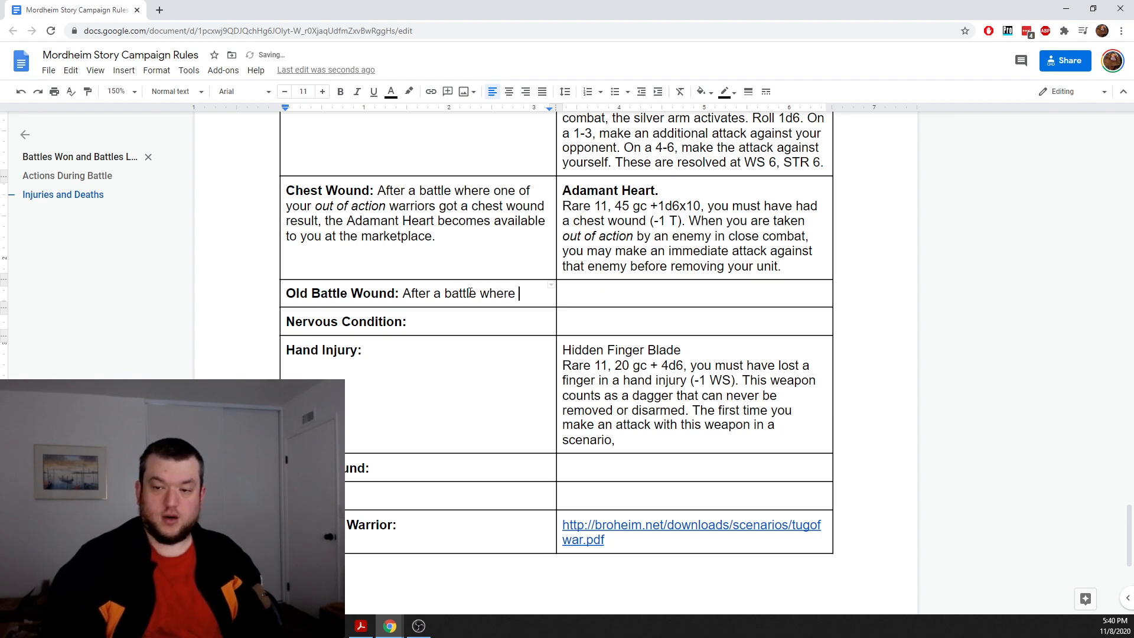
pyautogui.write('one of your warrios')
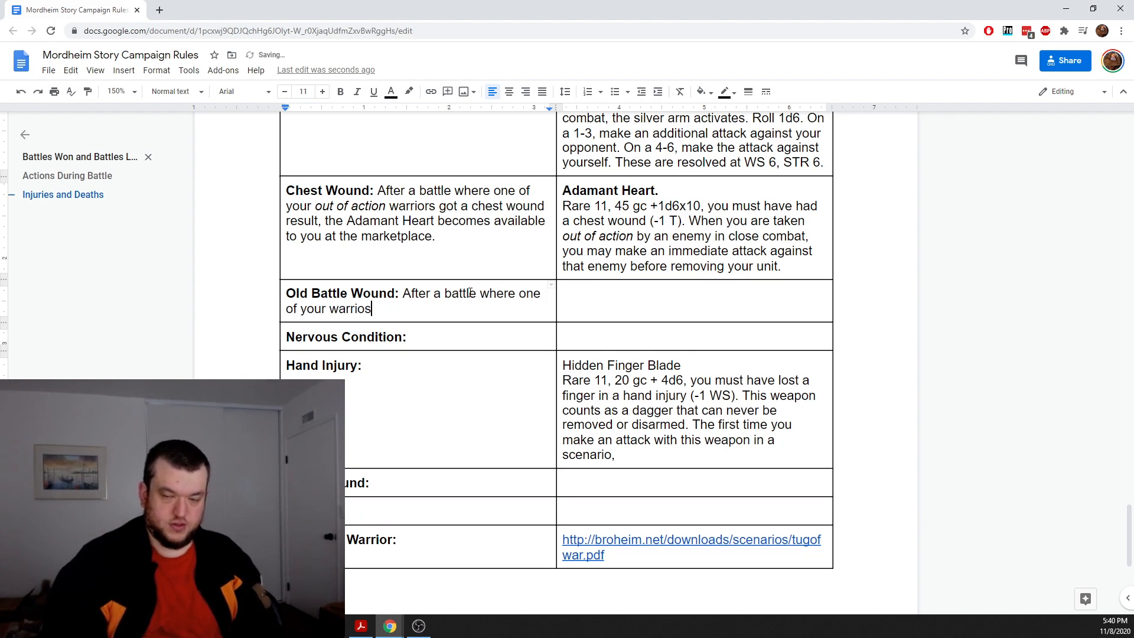
pyautogui.press('BackSpace')
pyautogui.write('rs was')
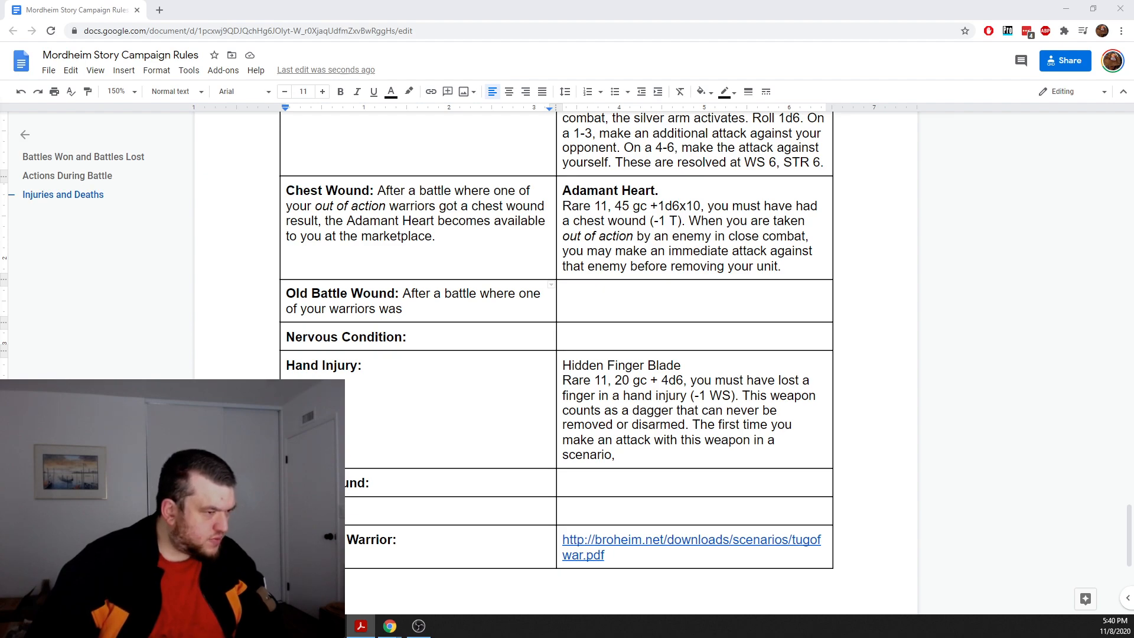
# Step: Continue the Old Battle Wound description with "prevented from fighting by a roll of 1 on an Old Battle Wound,"
pyautogui.write('pref')
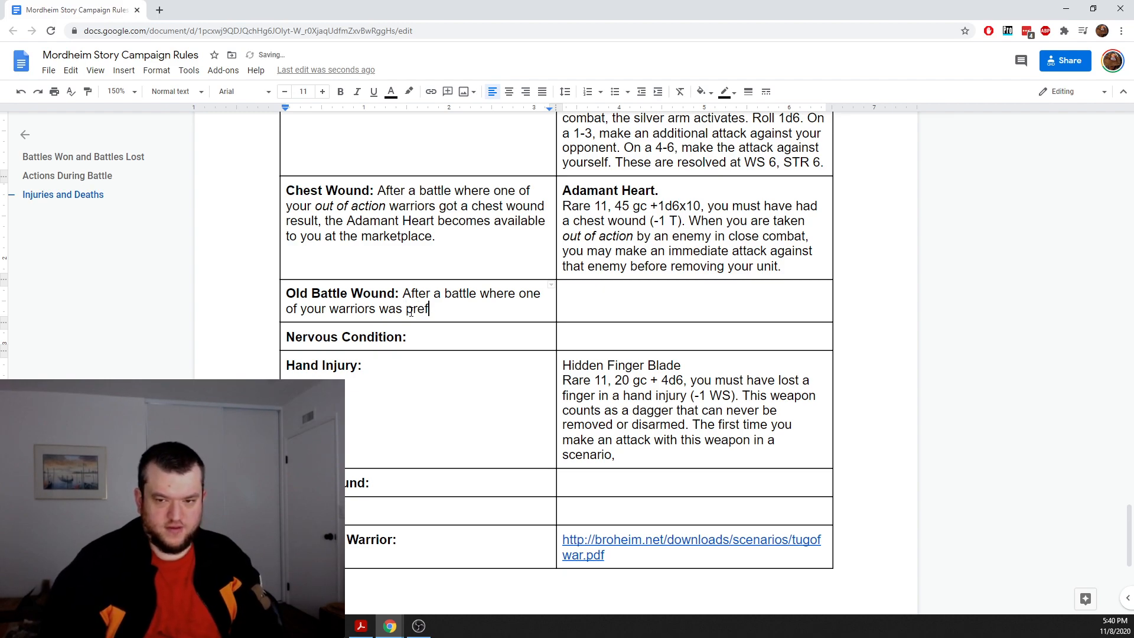
pyautogui.press('BackSpace')
pyautogui.write('ve')
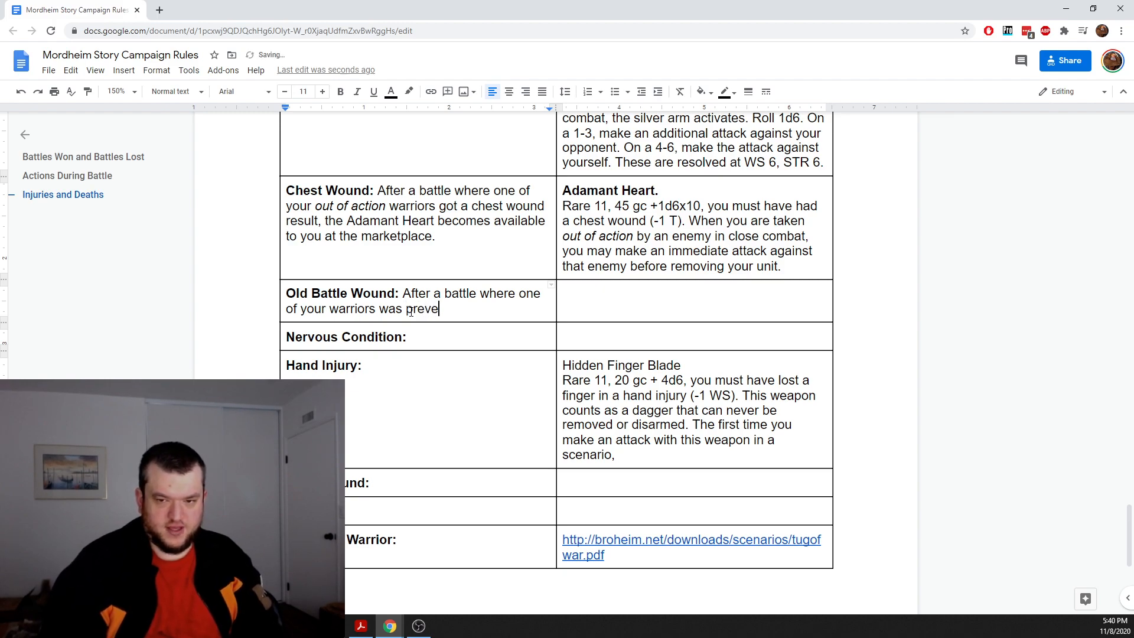
pyautogui.write('nted from f')
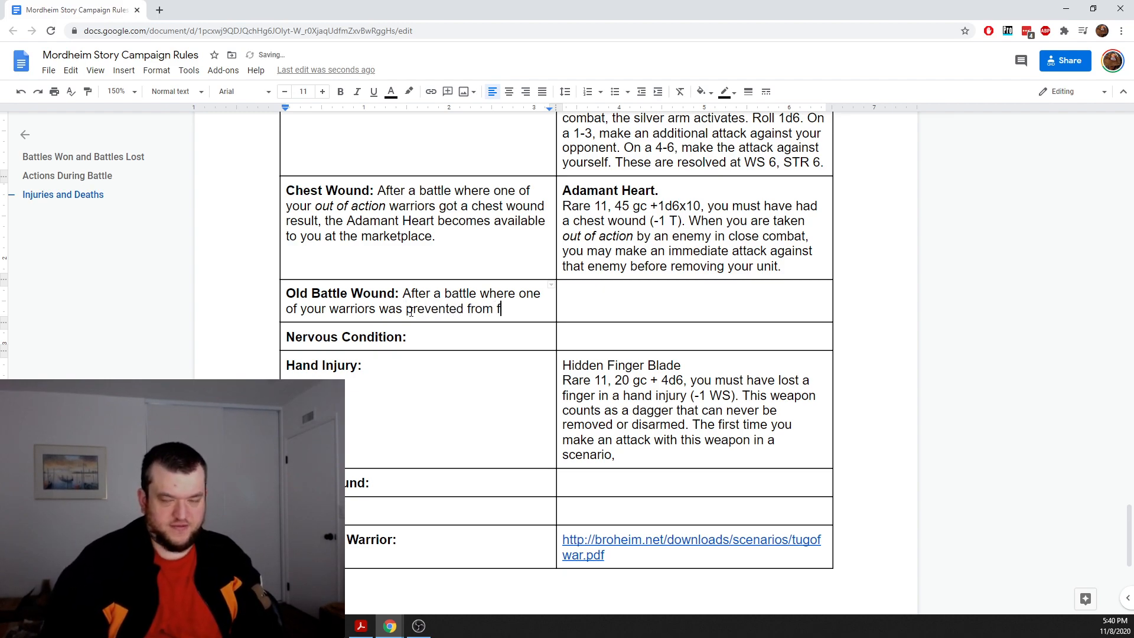
pyautogui.write('ighting by a ro')
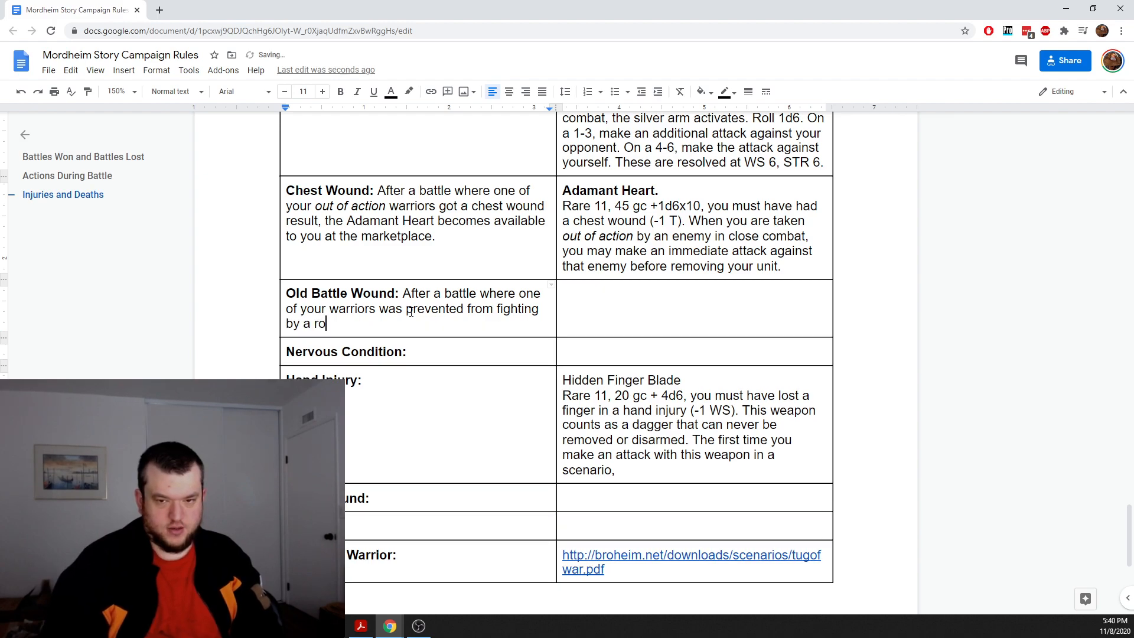
pyautogui.write('ll of 1 on an Old Battle ')
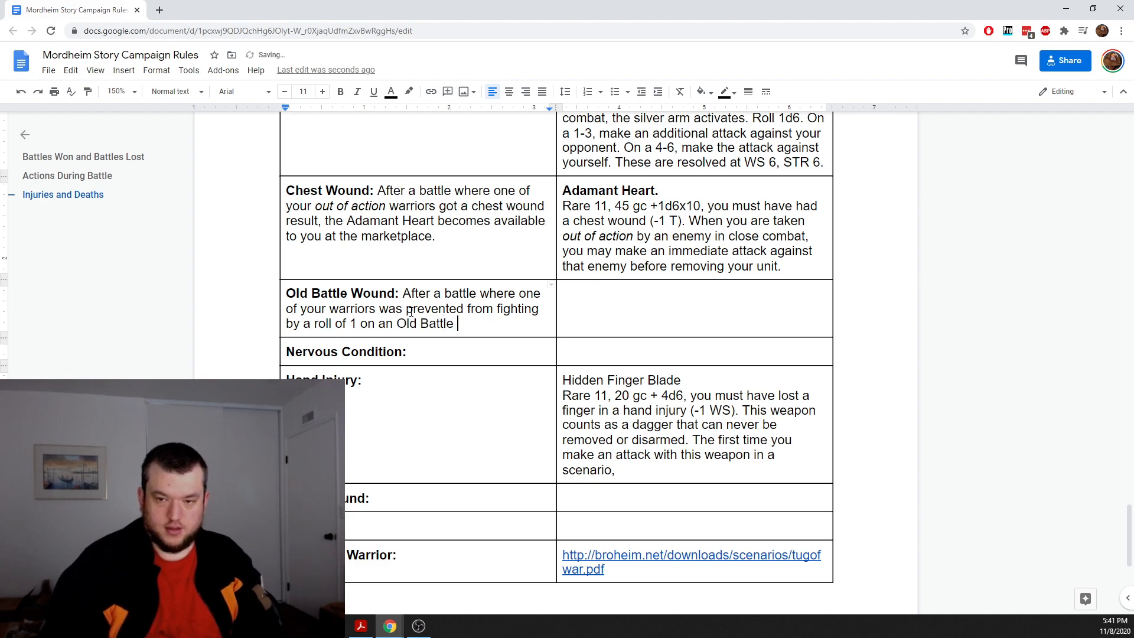
pyautogui.write('Wound, ')
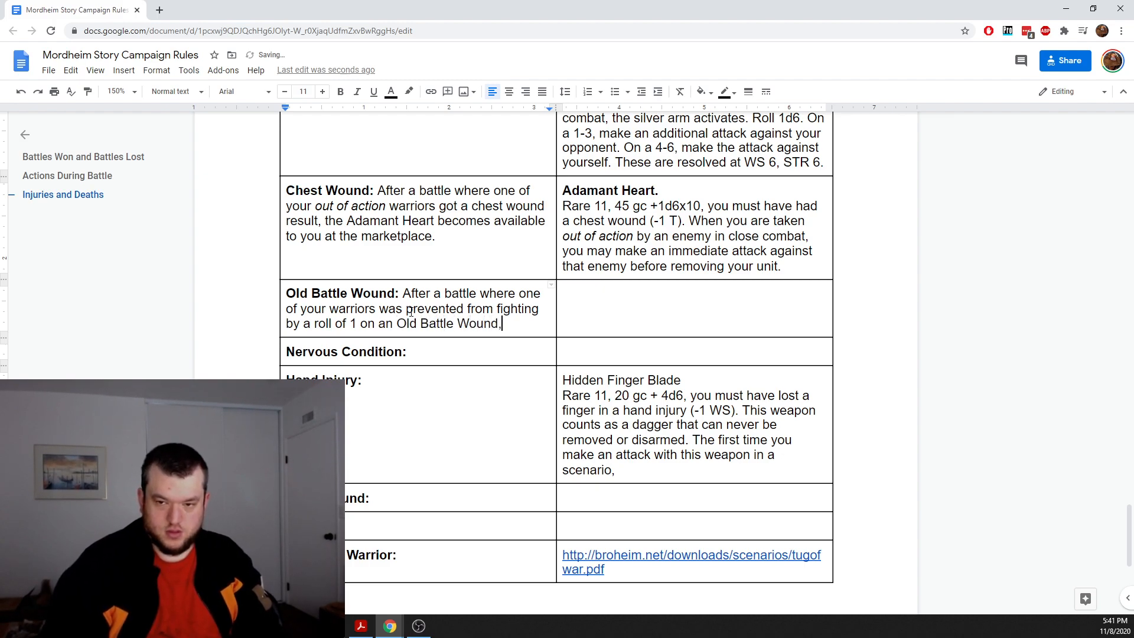
# Step: Finish the Old Battle Wound sentence with "you may declare they spent their time earning gold crowns."
pyautogui.write('you may ')
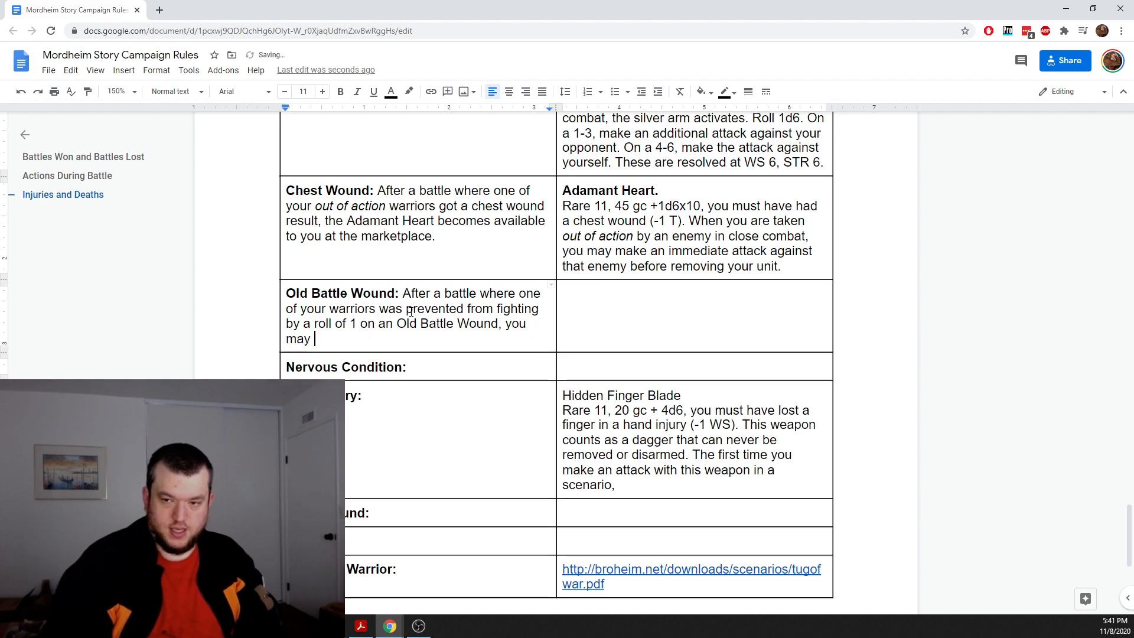
pyautogui.write('declare ')
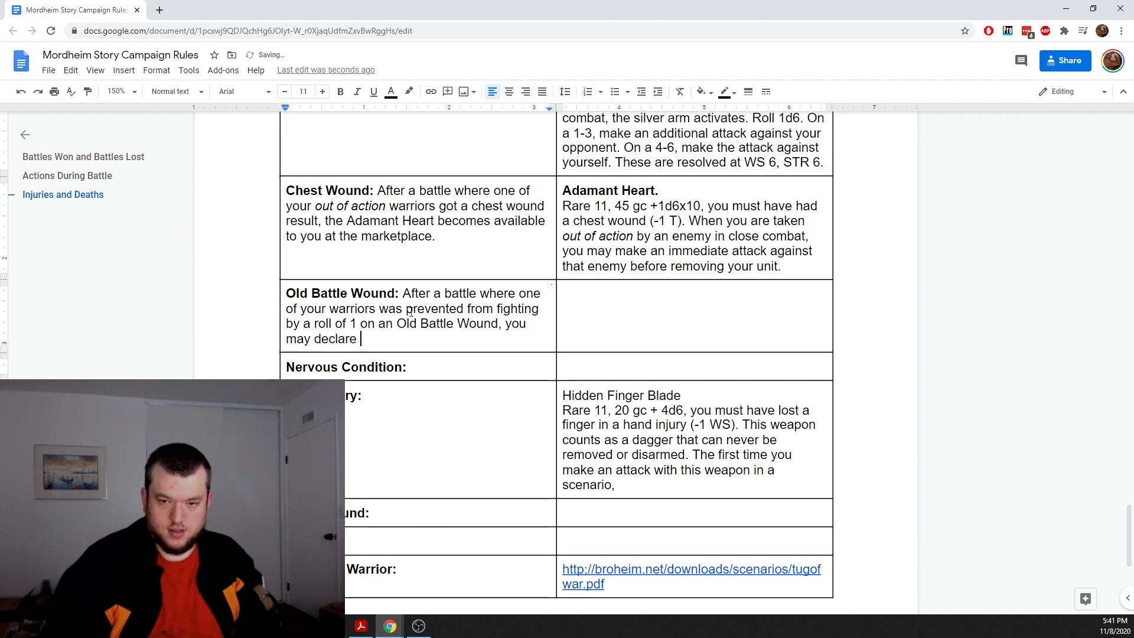
pyautogui.write('they were')
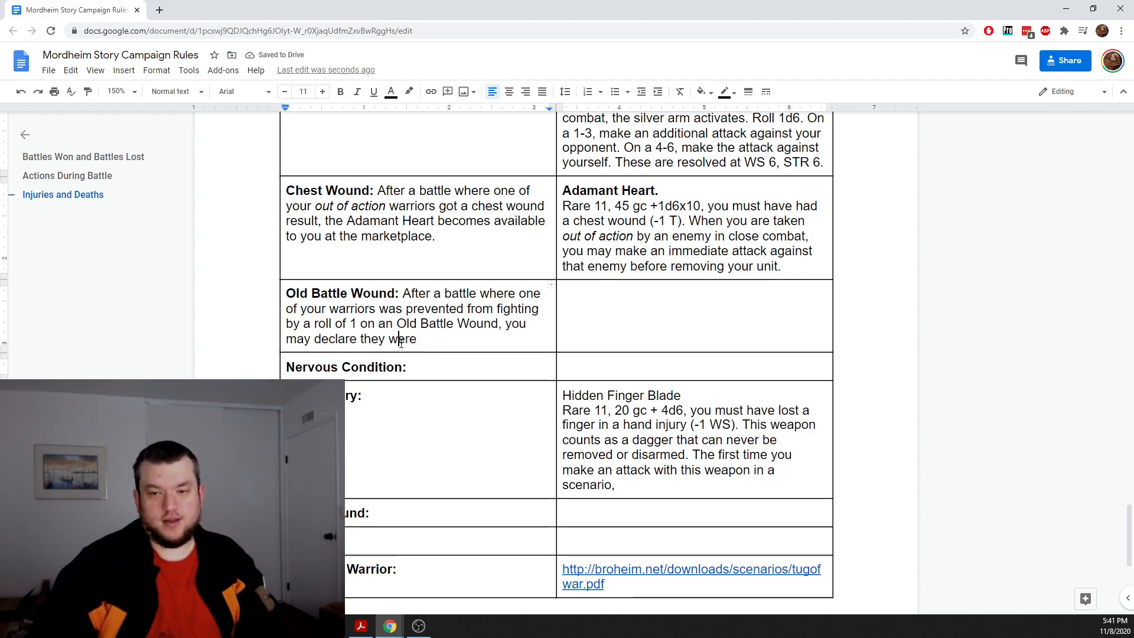
pyautogui.doubleClick(401, 340)
pyautogui.write('spent thei')
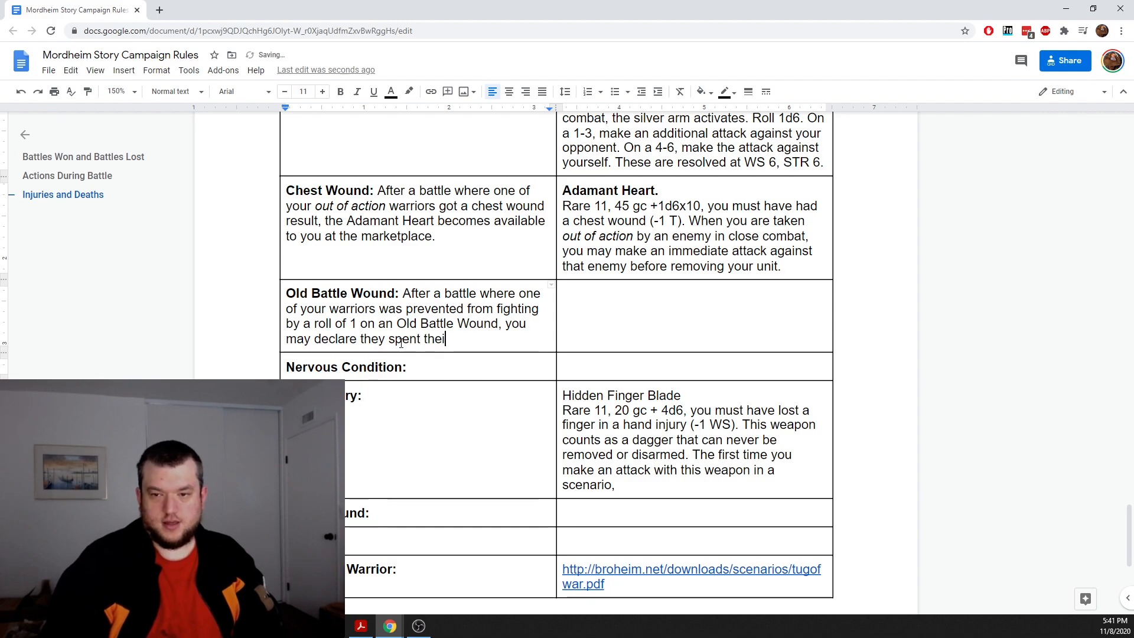
pyautogui.write('r time ')
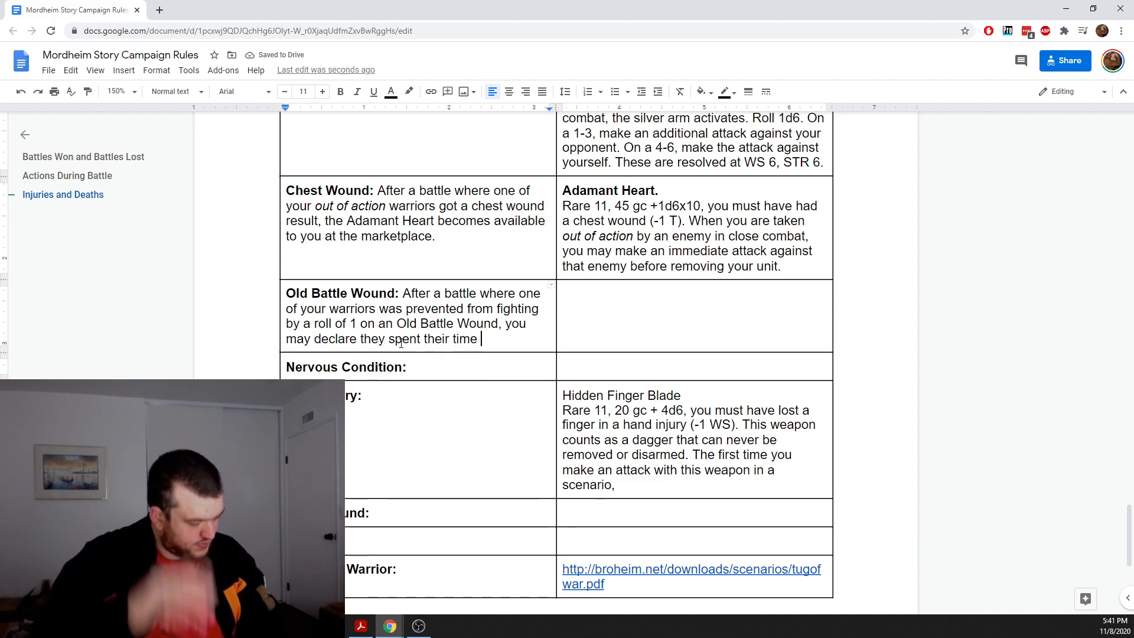
pyautogui.write('earn')
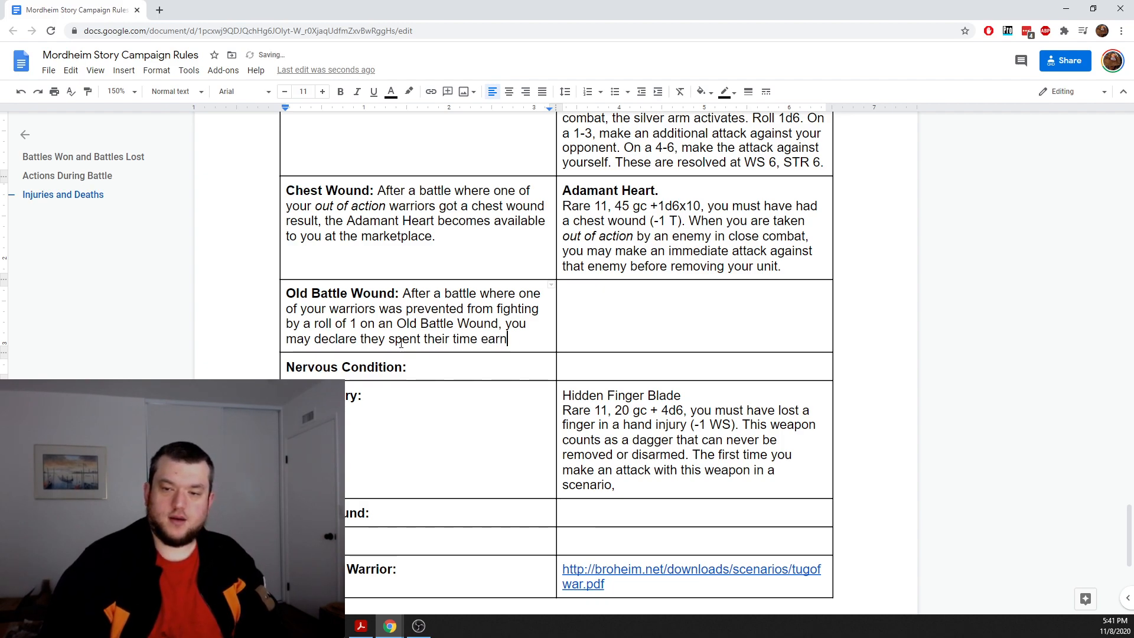
pyautogui.write('ing gold')
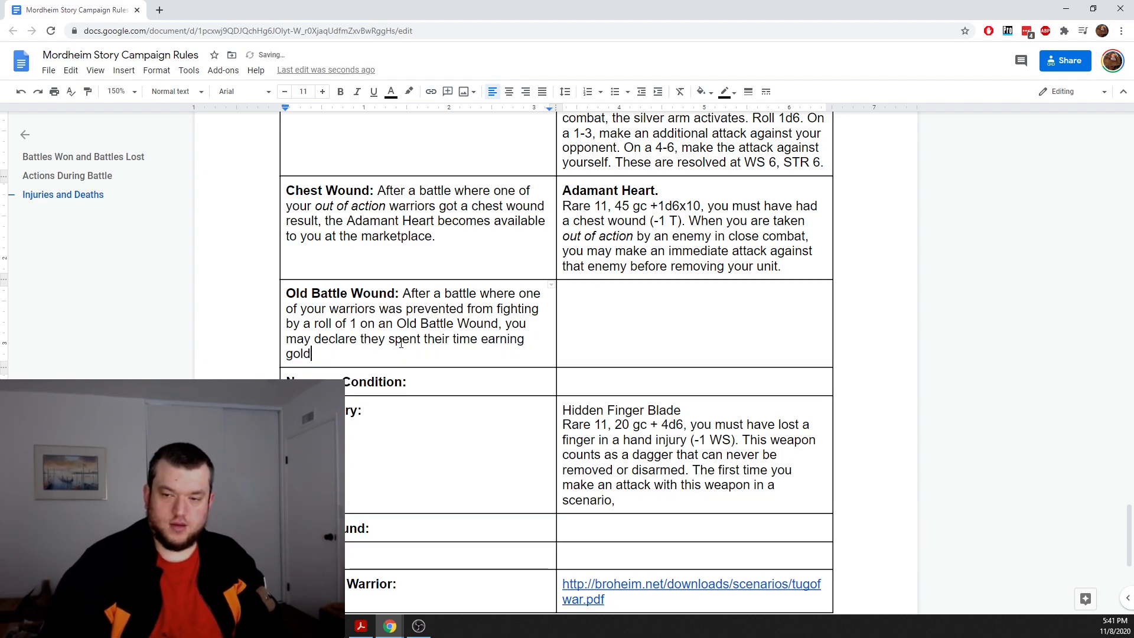
pyautogui.write(' crowns.')
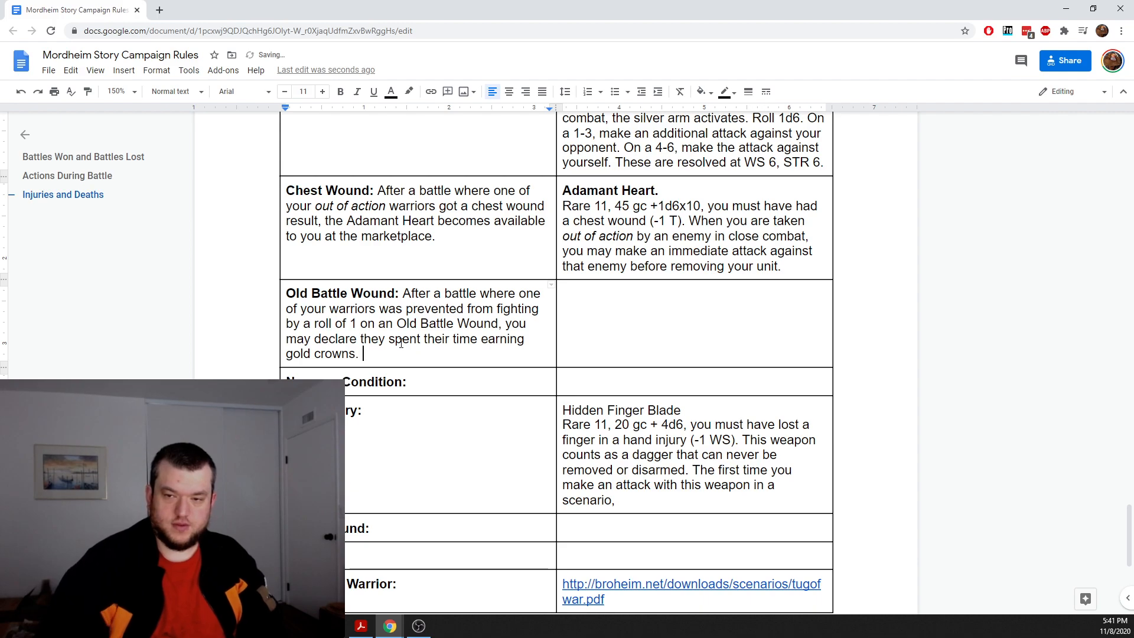
pyautogui.click(616, 317)
pyautogui.write('Your warrior')
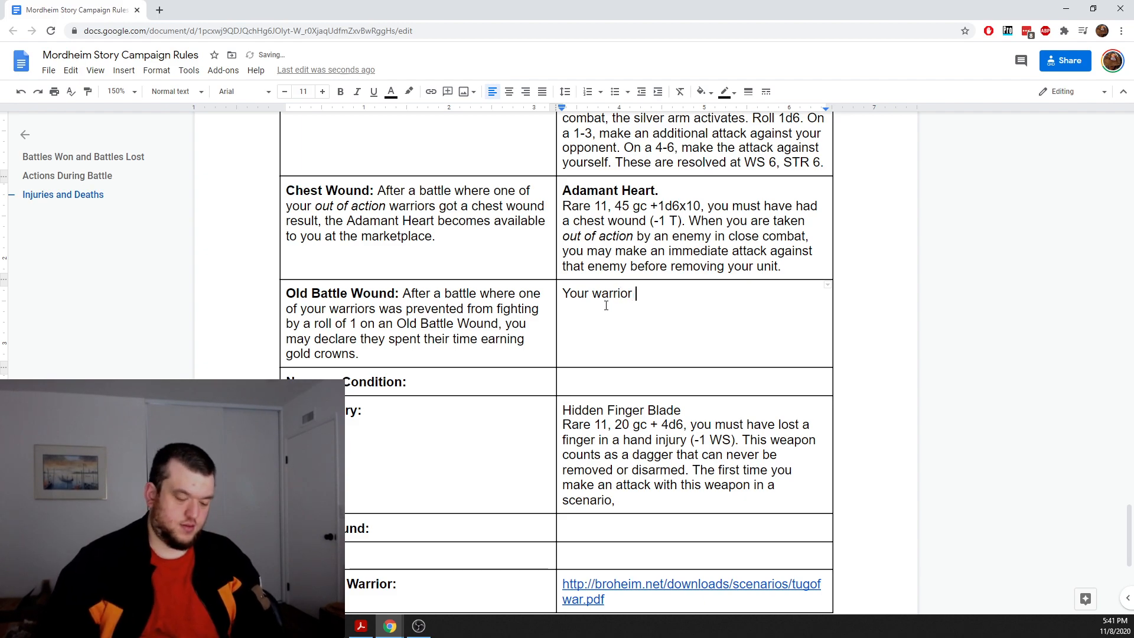
pyautogui.press('BackSpace')
pyautogui.press('BackSpace')
pyautogui.press('BackSpace')
pyautogui.press('BackSpace')
pyautogui.press('BackSpace')
pyautogui.press('BackSpace')
pyautogui.press('BackSpace')
pyautogui.press('BackSpace')
pyautogui.press('BackSpace')
pyautogui.press('BackSpace')
pyautogui.press('BackSpace')
pyautogui.press('BackSpace')
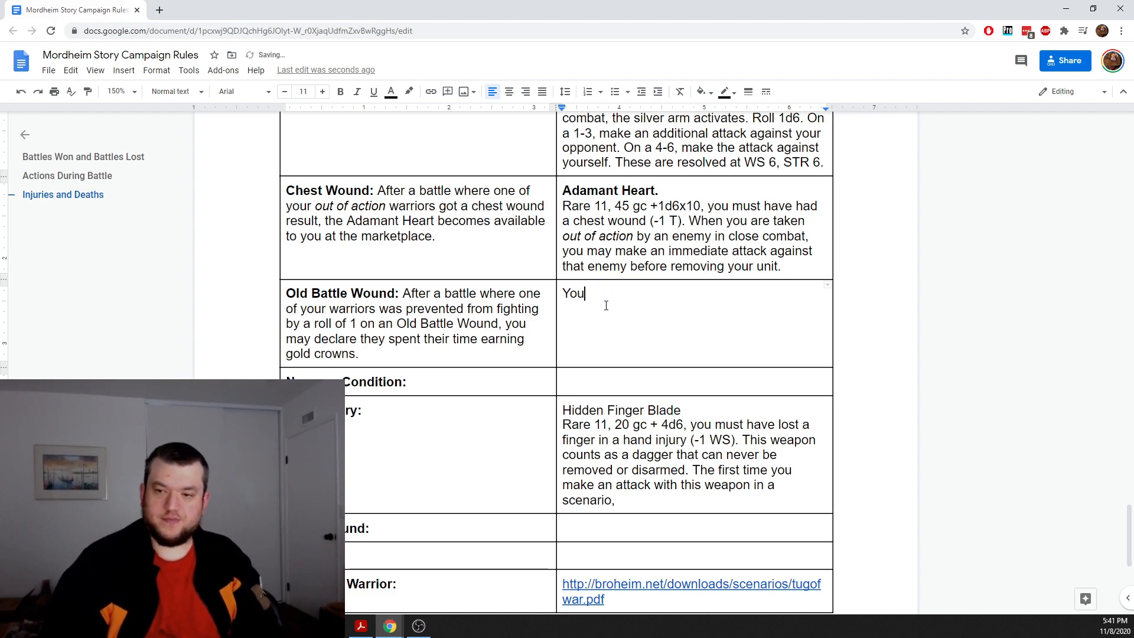
pyautogui.press('BackSpace')
# Step: Begin the Old Battle Wound effect with "There's always a need for blade sharpeners, leather oilers," in place of "You"
pyautogui.write("There's always a ")
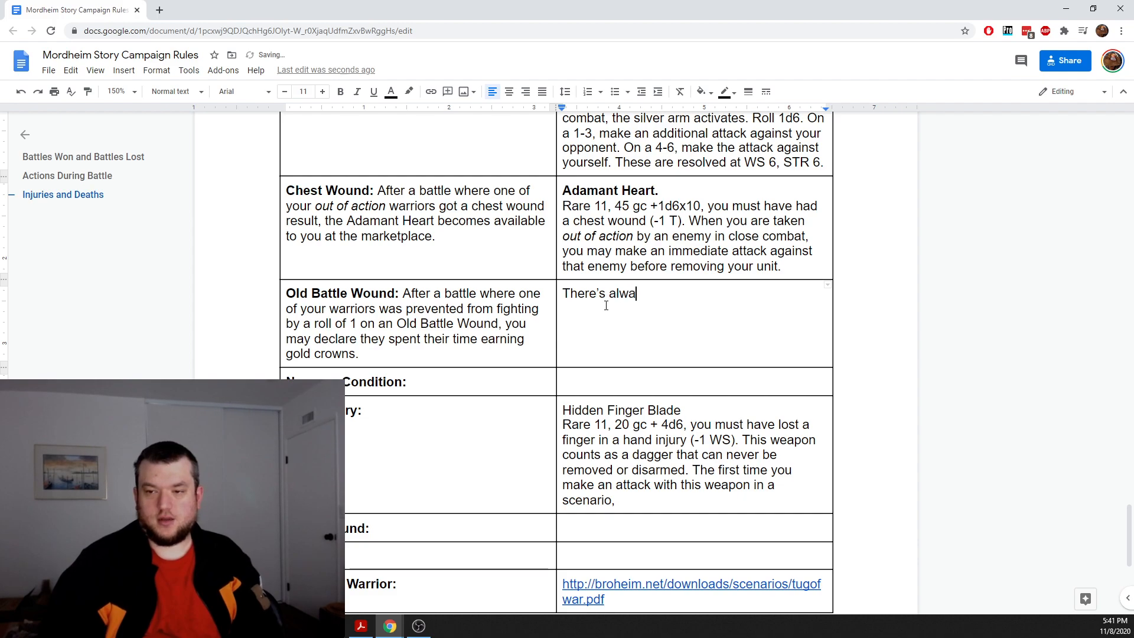
pyautogui.write('need for ')
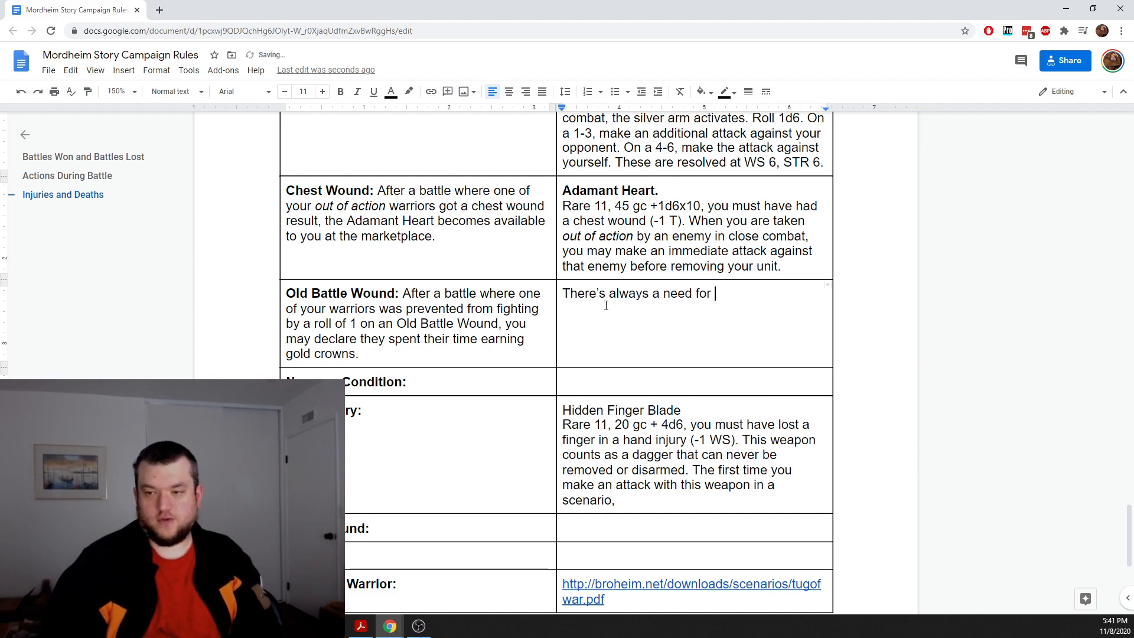
pyautogui.write('blade sharpe')
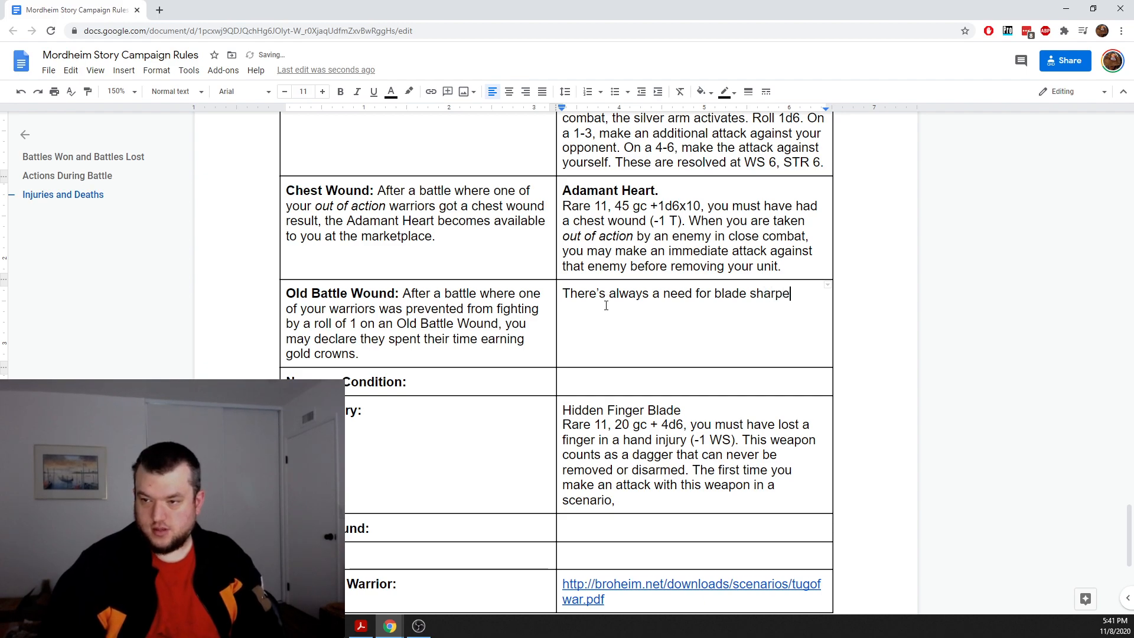
pyautogui.write('ners')
pyautogui.write(', lw')
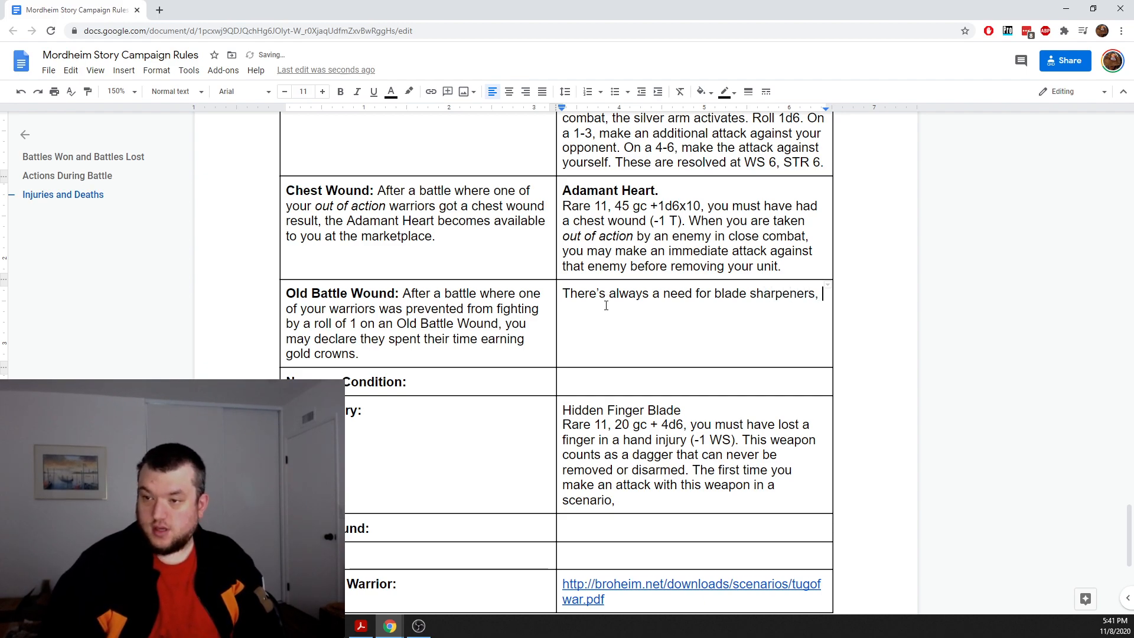
pyautogui.press('BackSpace')
pyautogui.press('BackSpace')
pyautogui.write('leather ')
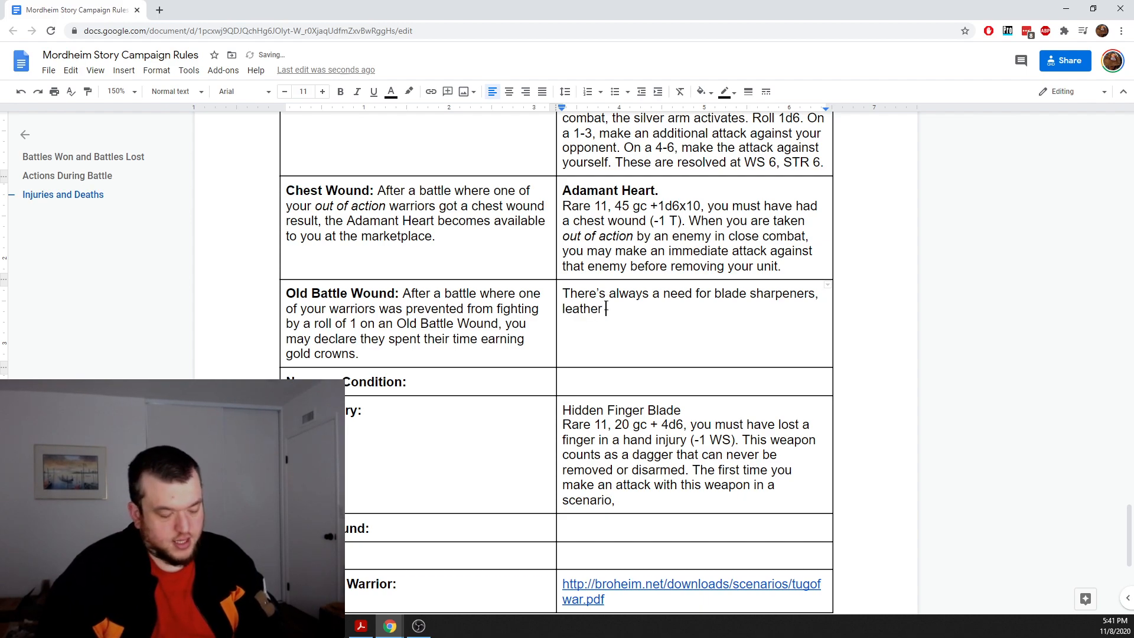
pyautogui.write('oilers,')
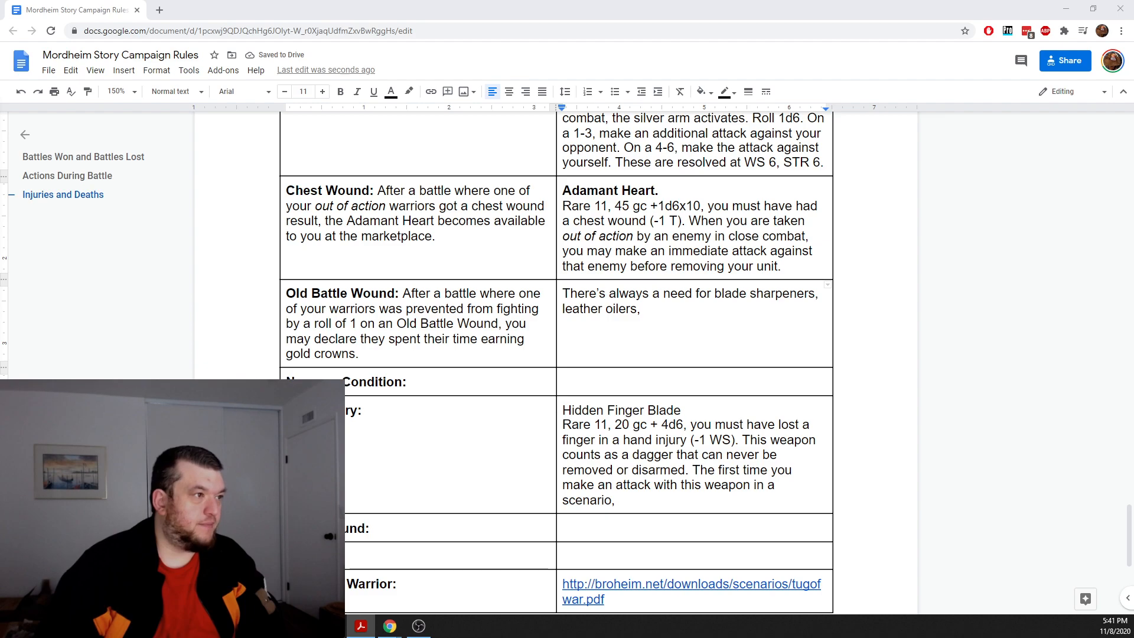
# Step: Complete the first sentence of the Old Battle Wound effect with "armor polishers, and the like in Mordheim."
pyautogui.click(664, 315)
pyautogui.write('armor ')
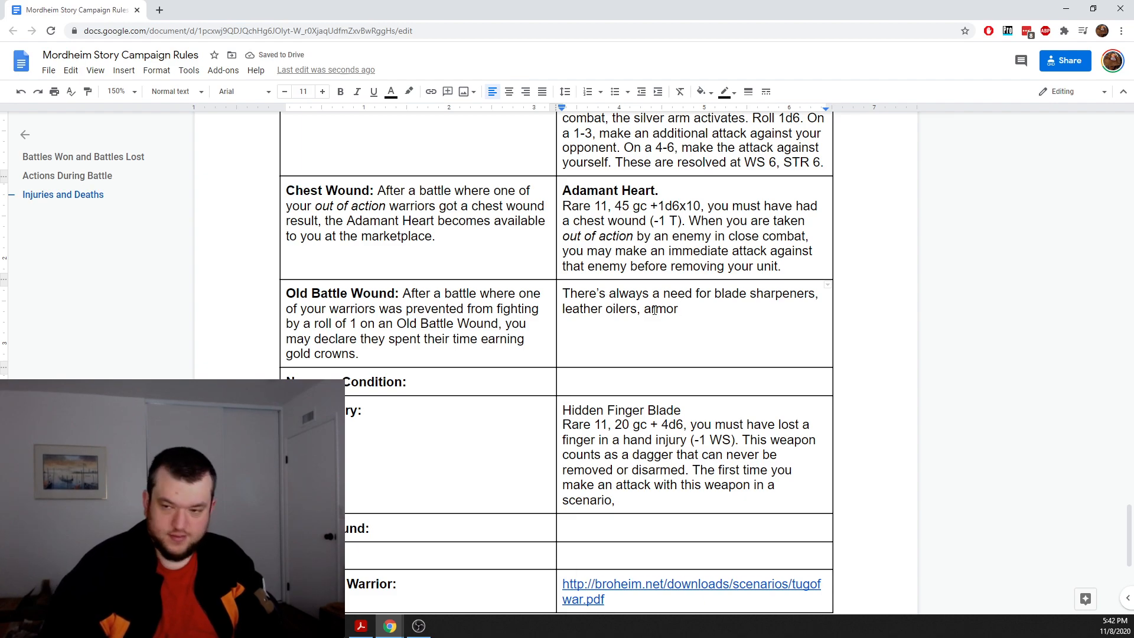
pyautogui.write('poli')
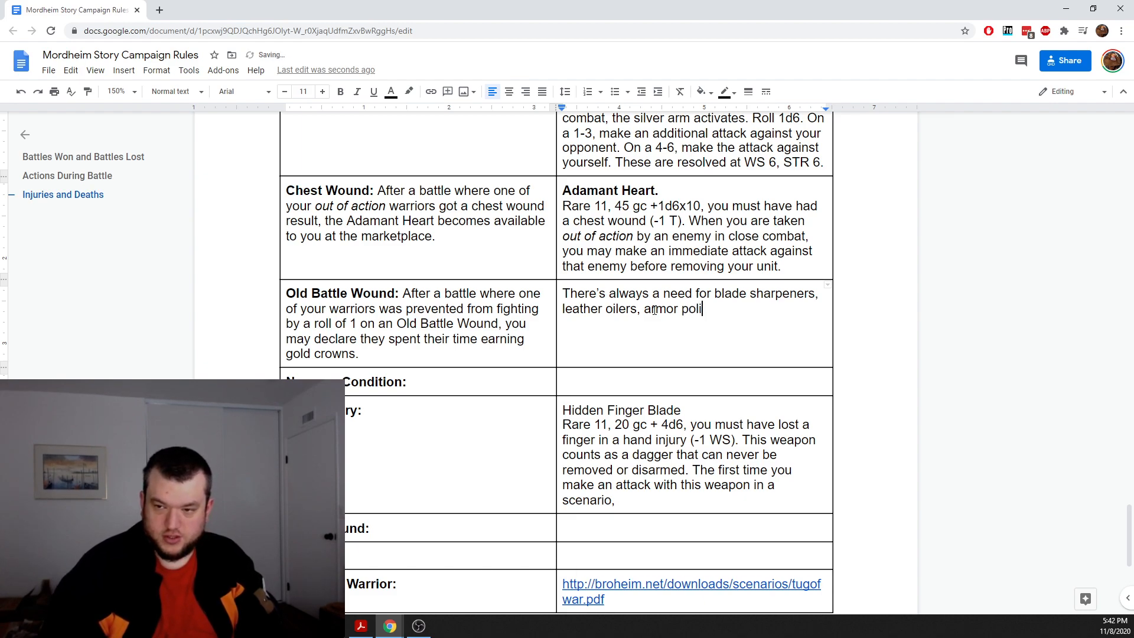
pyautogui.write('shers, and t')
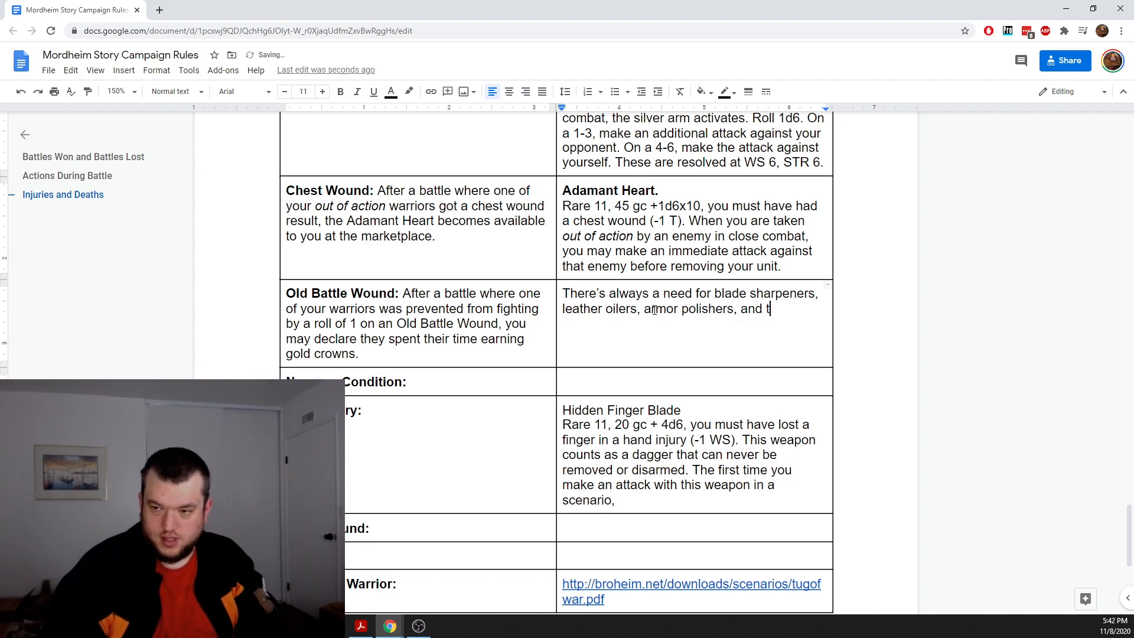
pyautogui.write('he like in Mordheim. Y')
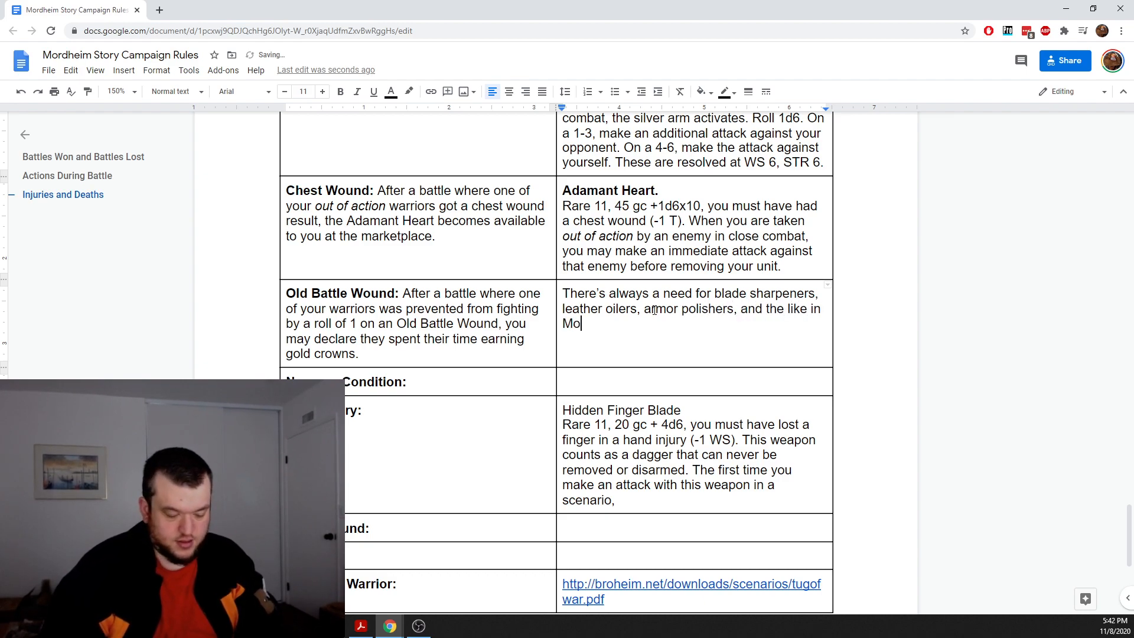
pyautogui.write('our warrior')
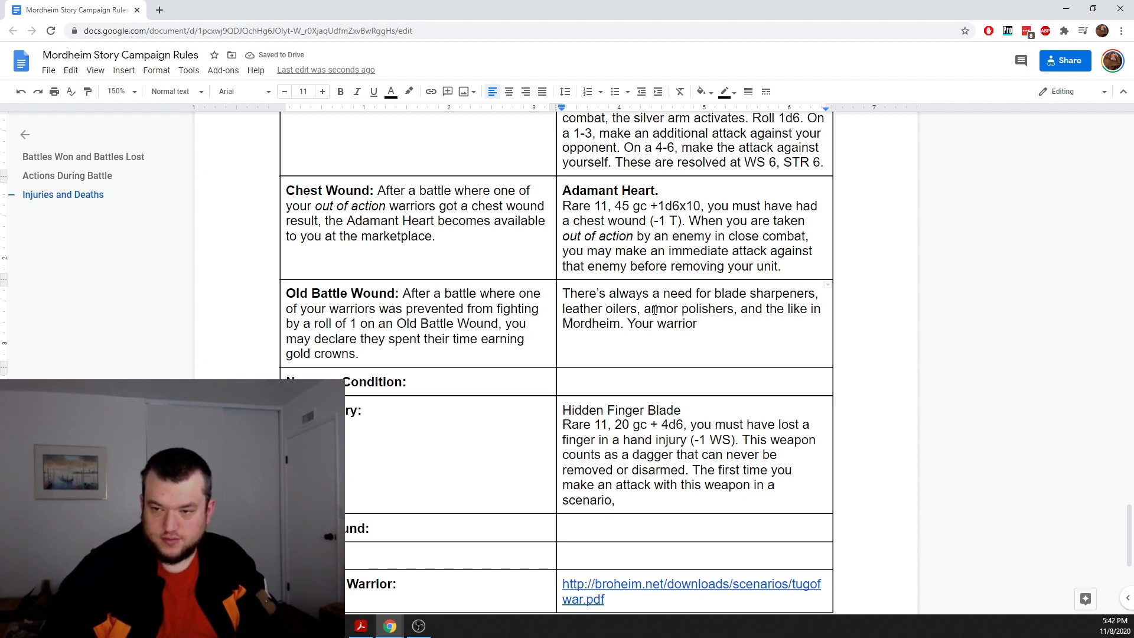
pyautogui.press('BackSpace')
pyautogui.press('BackSpace')
pyautogui.press('BackSpace')
pyautogui.press('BackSpace')
pyautogui.press('BackSpace')
pyautogui.press('BackSpace')
pyautogui.press('BackSpace')
pyautogui.press('BackSpace')
pyautogui.press('BackSpace')
pyautogui.press('BackSpace')
pyautogui.press('BackSpace')
pyautogui.press('BackSpace')
pyautogui.press('BackSpace')
# Step: Add the sentence "Your warrior spent his time doing odd jobs for other warbands and earned 1d6 gc." to the Old Battle Wound effect
pyautogui.write('Your')
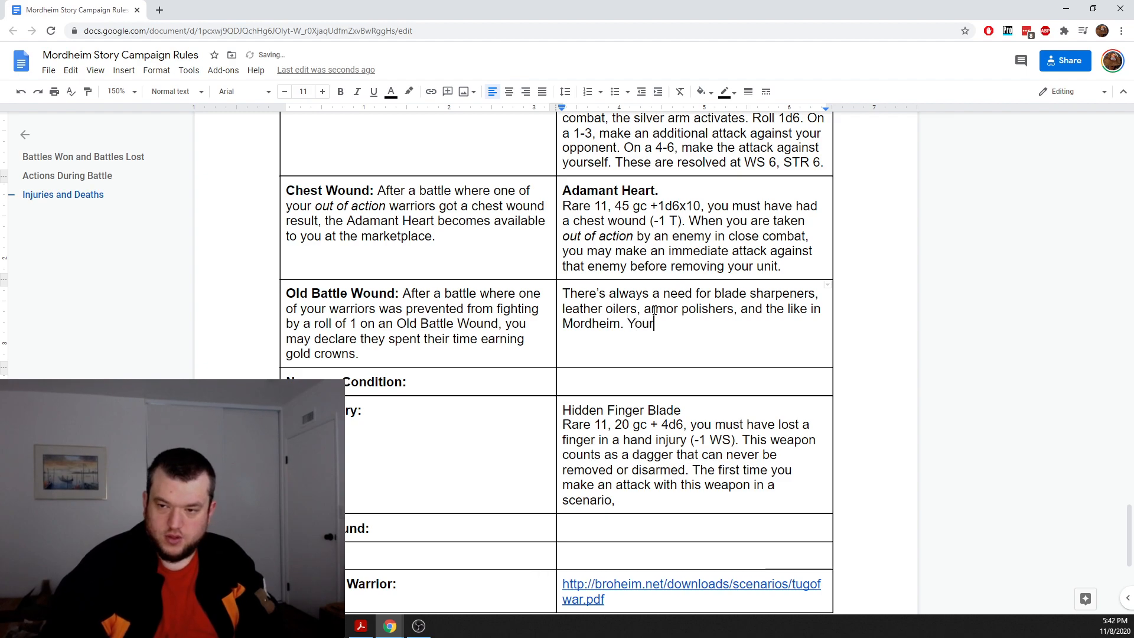
pyautogui.write(' warrior spent his time')
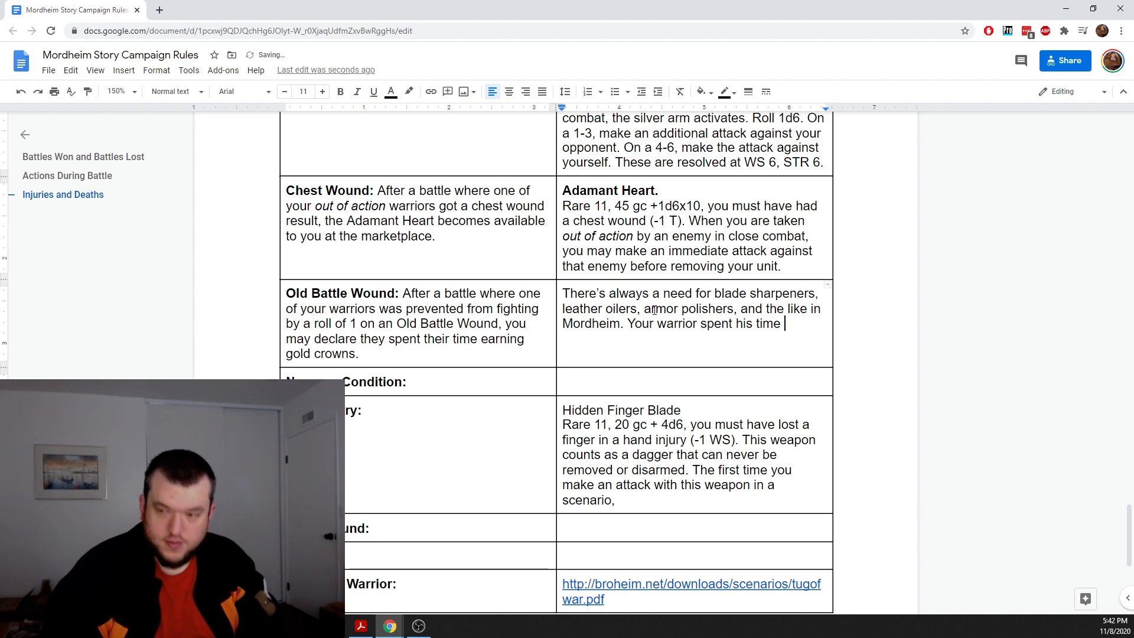
pyautogui.write(' doing odd jobs for other warbands and earned 1d5')
pyautogui.press('BackSpace')
pyautogui.write('6 gc.')
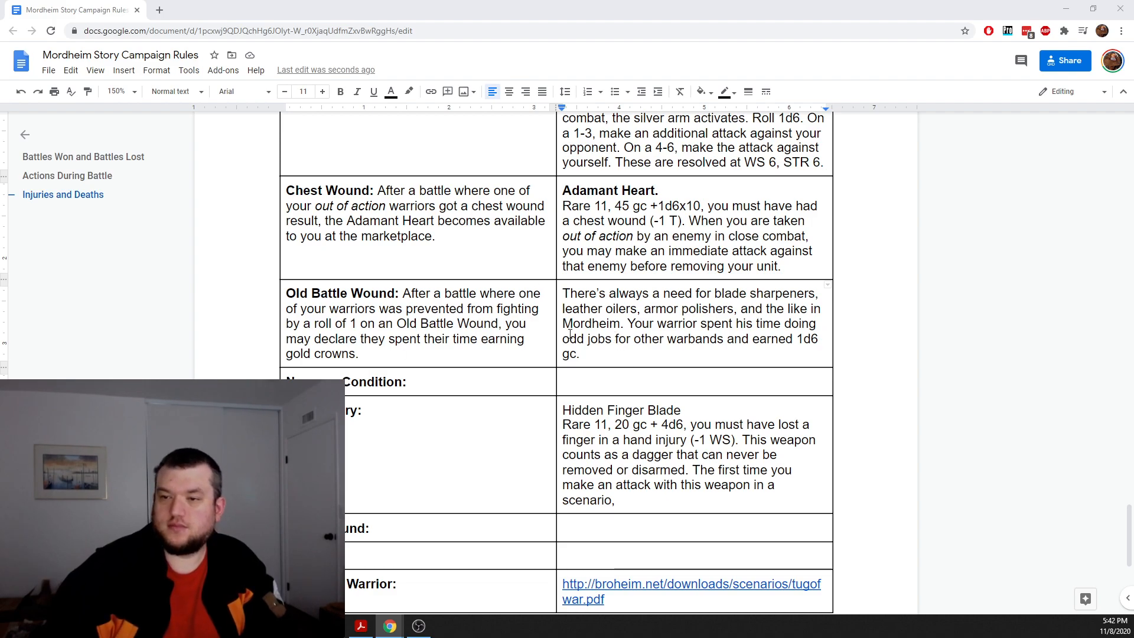
# Step: Bring the rules PDF back into view and review the Heroes' serious injuries chart for the Nervous Condition entry
pyautogui.click(466, 381)
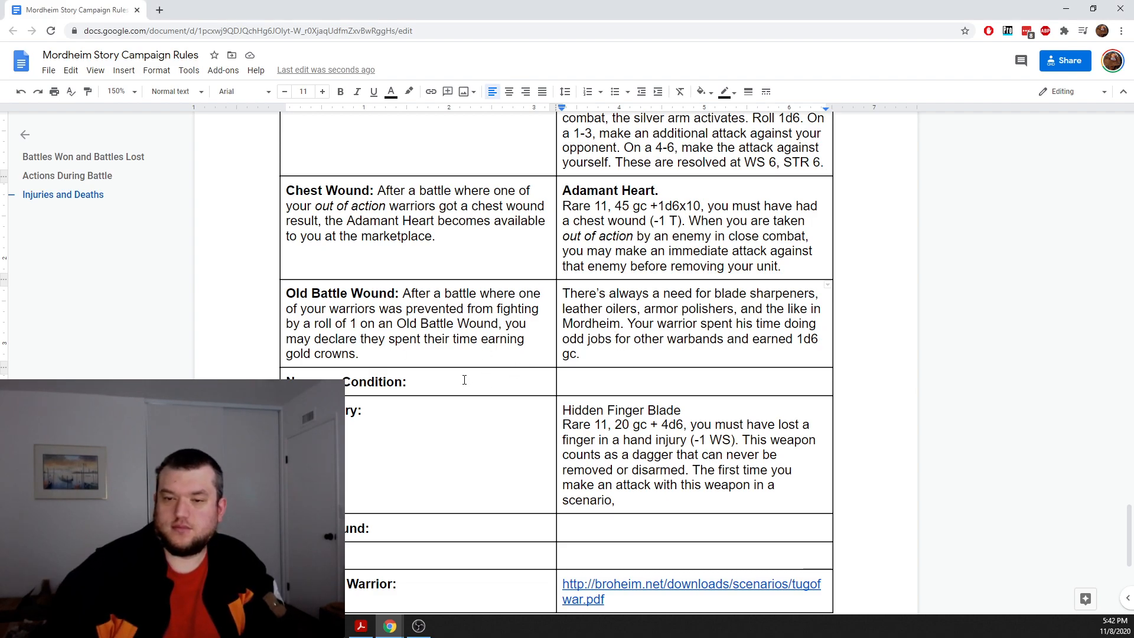
pyautogui.moveTo(0, 122); pyautogui.dragTo(720, 70)
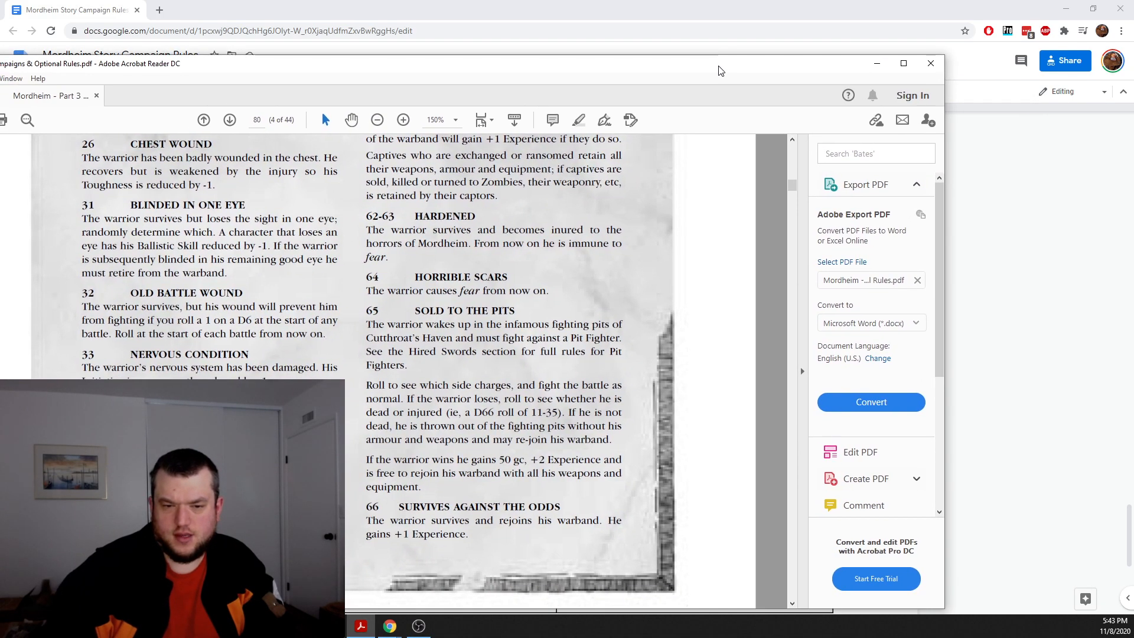
pyautogui.scroll(10, 492, 398)
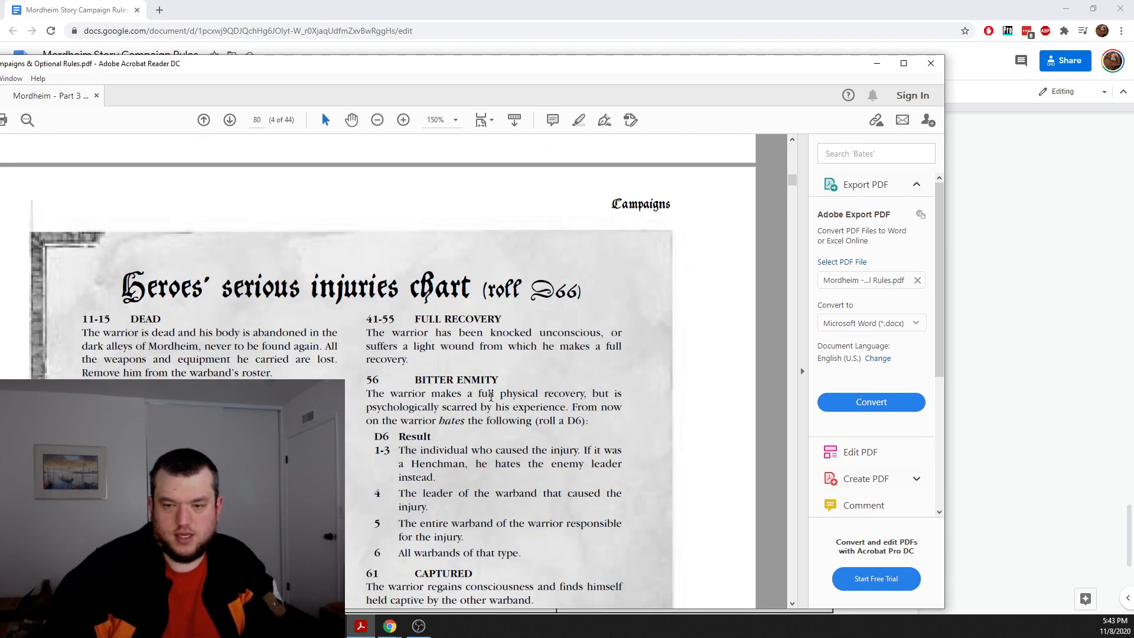
pyautogui.scroll(-10, 493, 398)
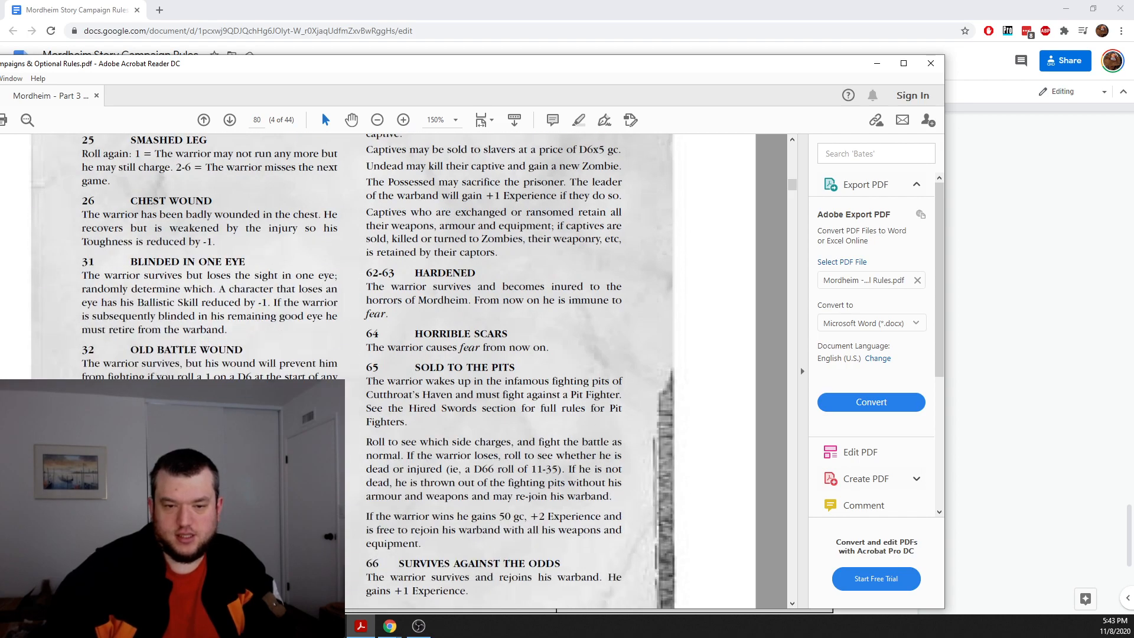
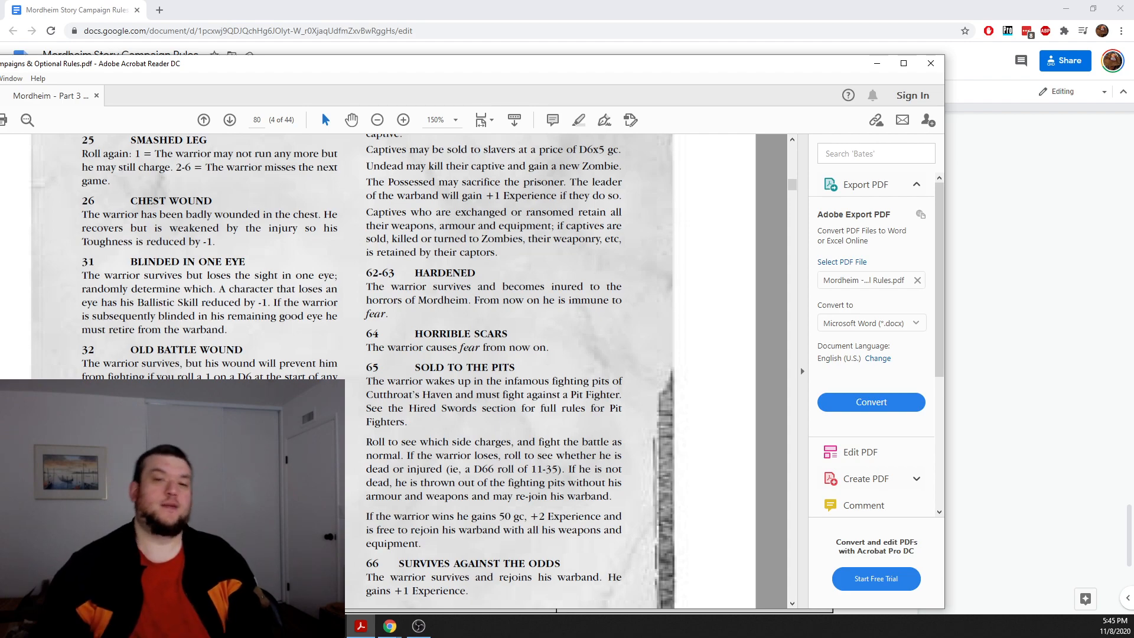
# Step: Move the PDF out of the way and delete the Nervous Condition row from the injuries table
pyautogui.moveTo(259, 89); pyautogui.dragTo(0, 85)
pyautogui.doubleClick(398, 433)
pyautogui.click(417, 382)
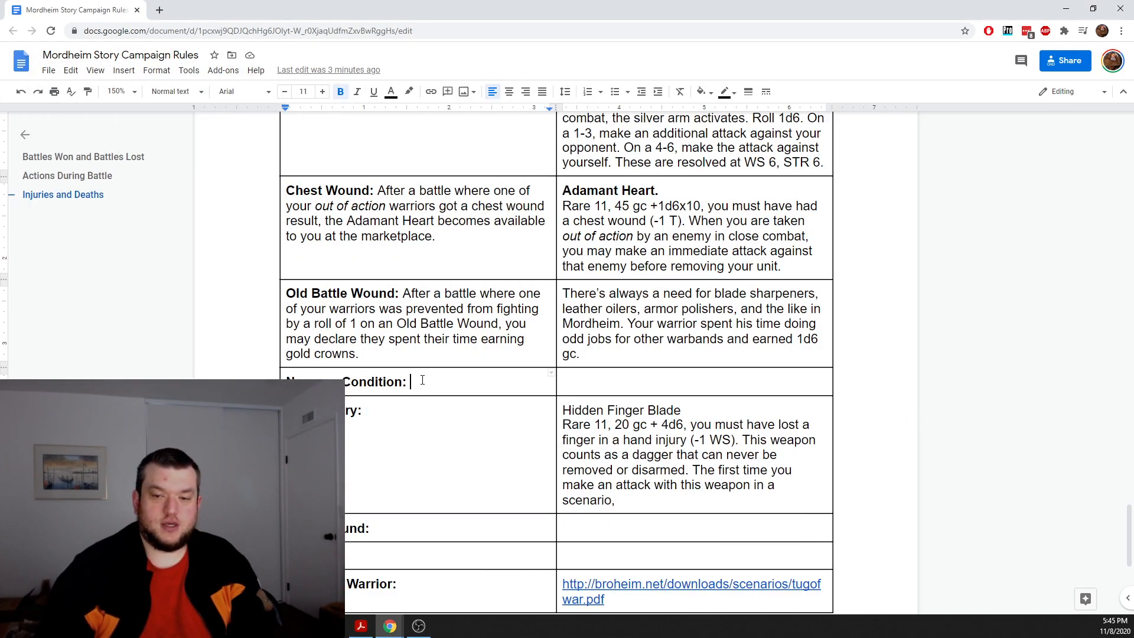
pyautogui.rightClick(420, 384)
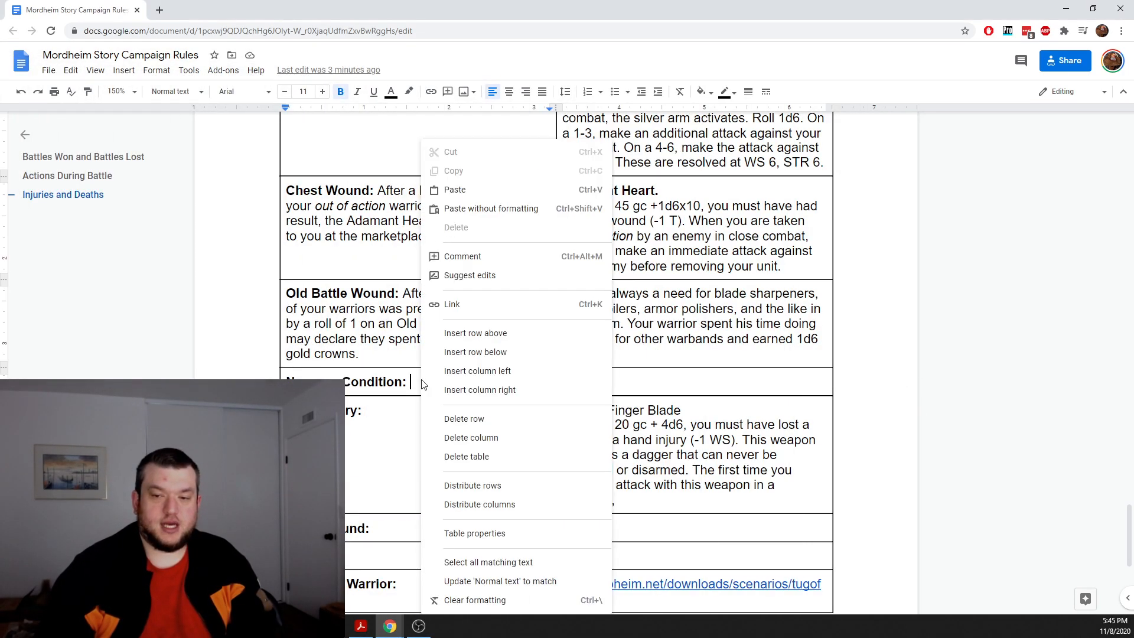
pyautogui.click(483, 419)
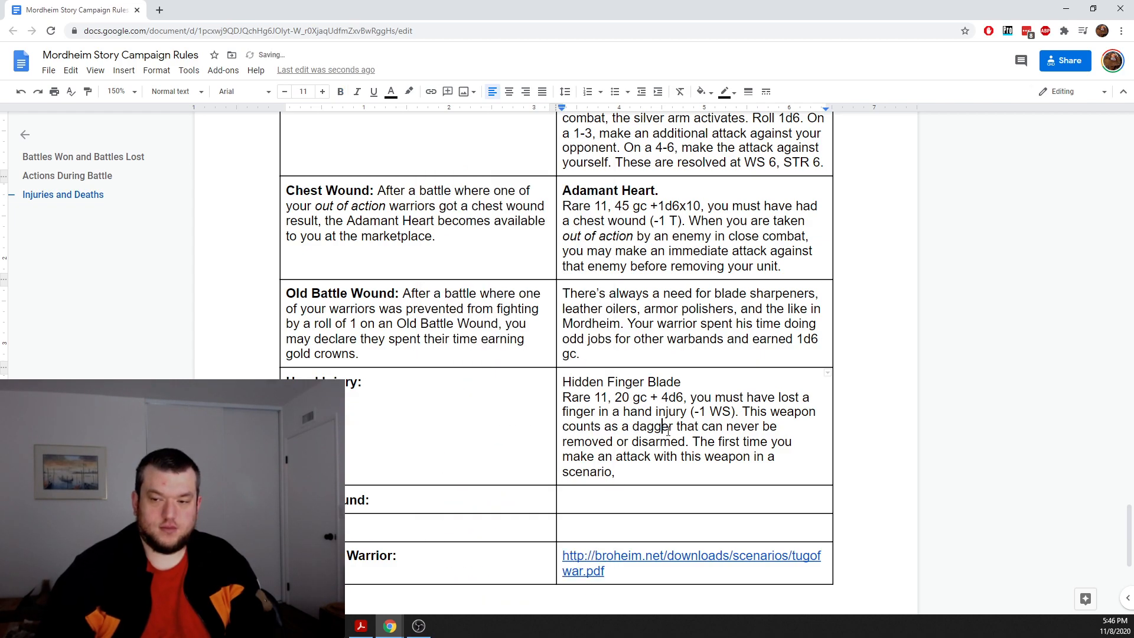
# Step: Paste the copied leg wound marketplace sentence after the Hand Injury heading
pyautogui.moveTo(562, 382); pyautogui.dragTo(609, 428)
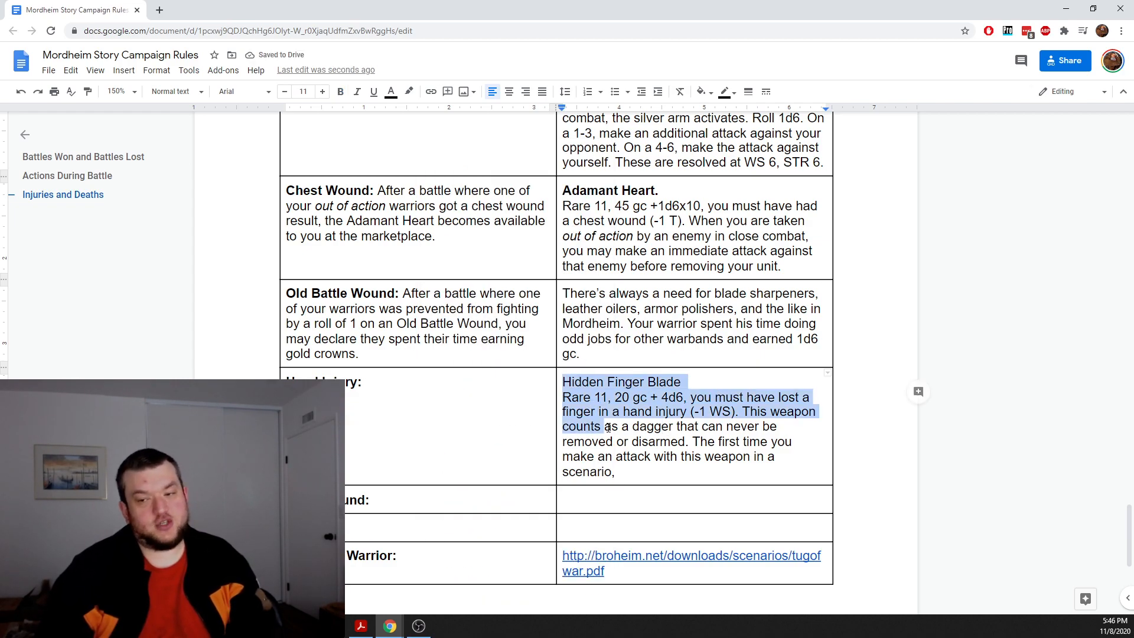
pyautogui.click(385, 384)
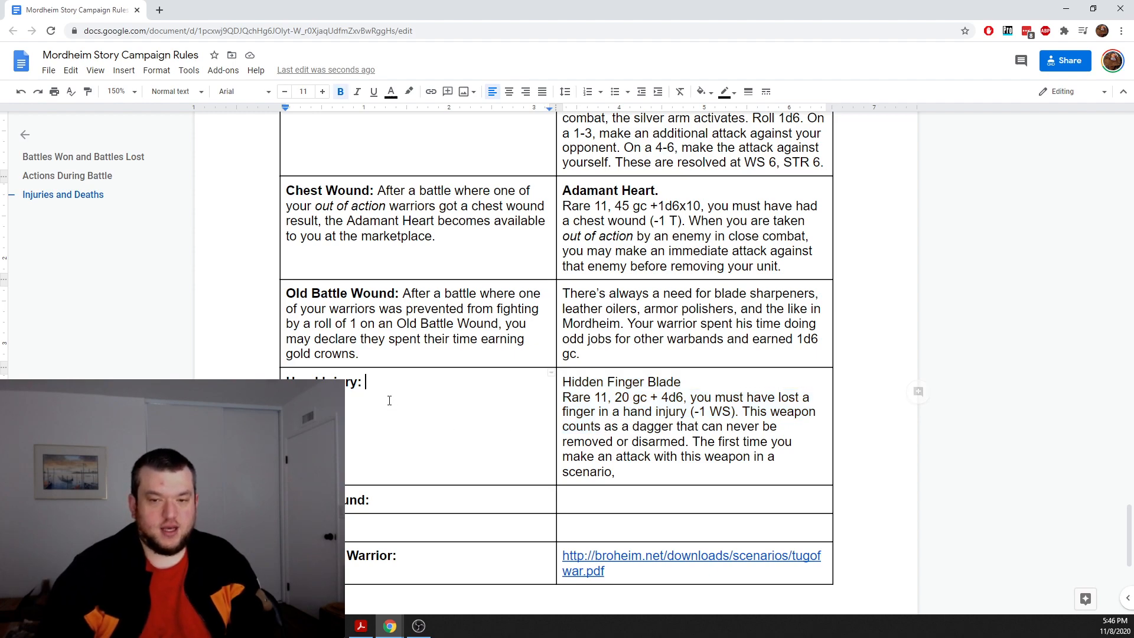
pyautogui.rightClick(397, 385)
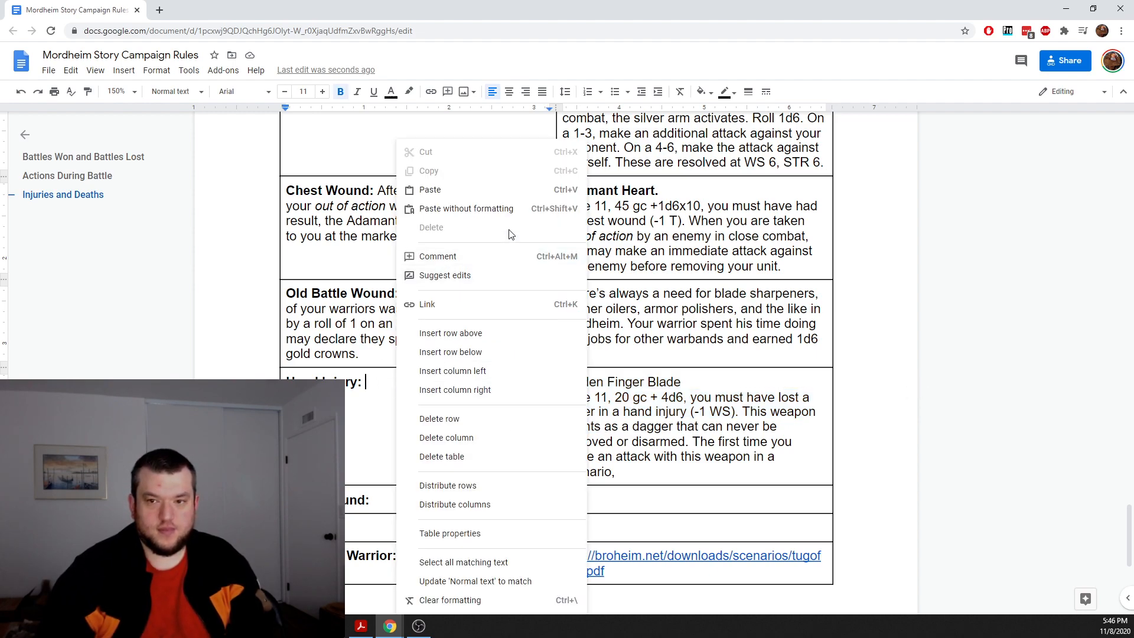
pyautogui.click(431, 188)
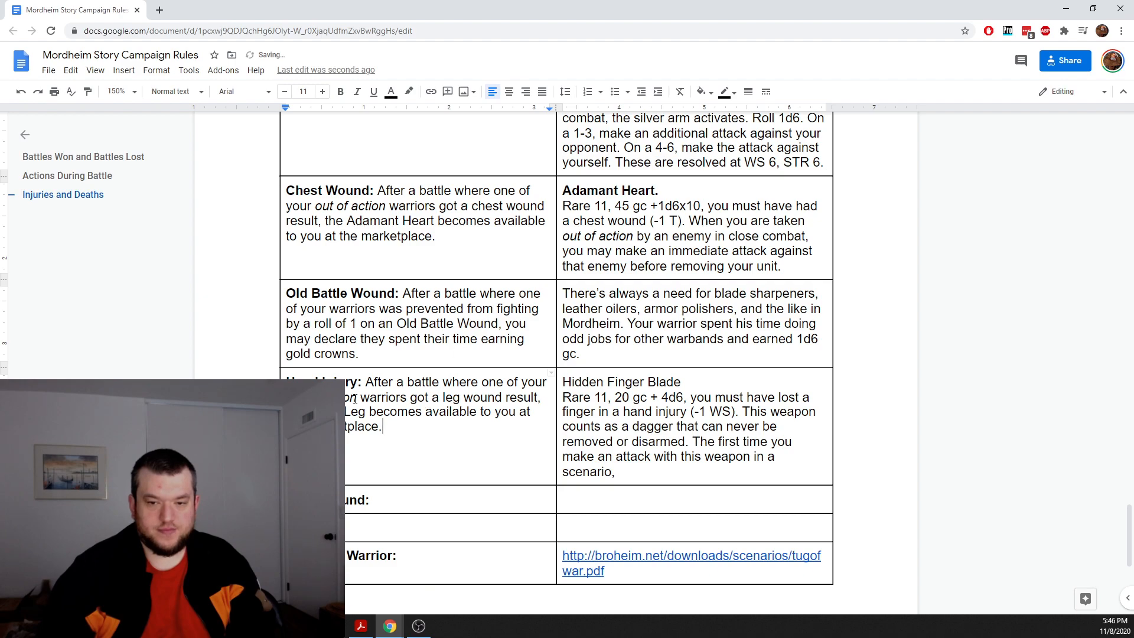
# Step: Adapt the pasted Hand Injury sentence by replacing "leg wound" with "Hand Injury" and the Silver Leg with "Hidden Finger Blade"
pyautogui.moveTo(505, 396); pyautogui.dragTo(444, 400)
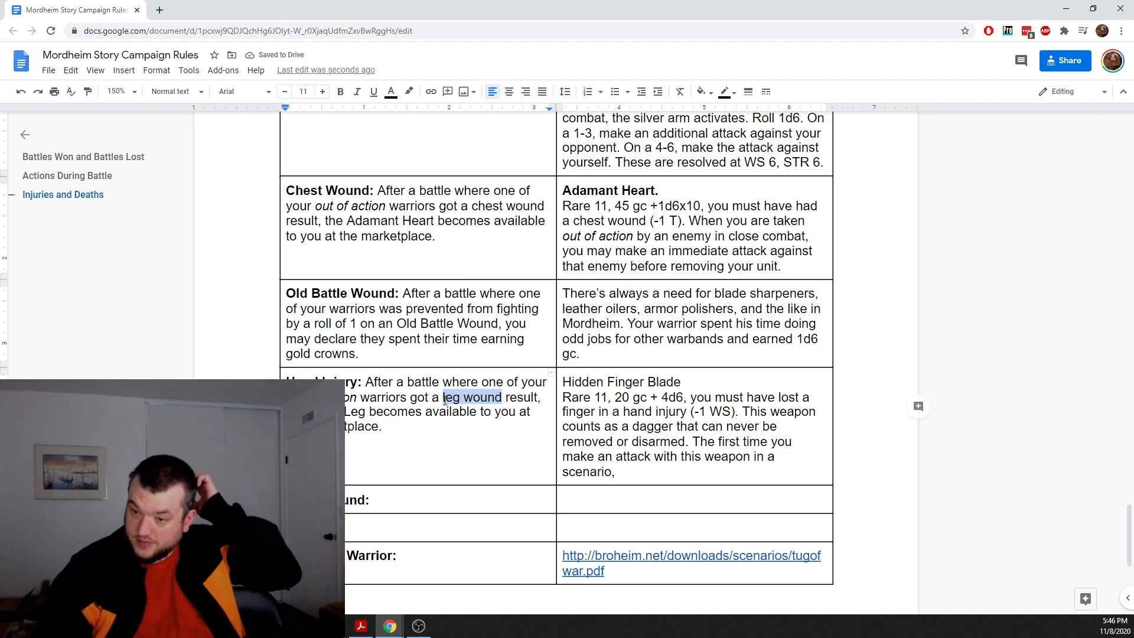
pyautogui.write('Hand ')
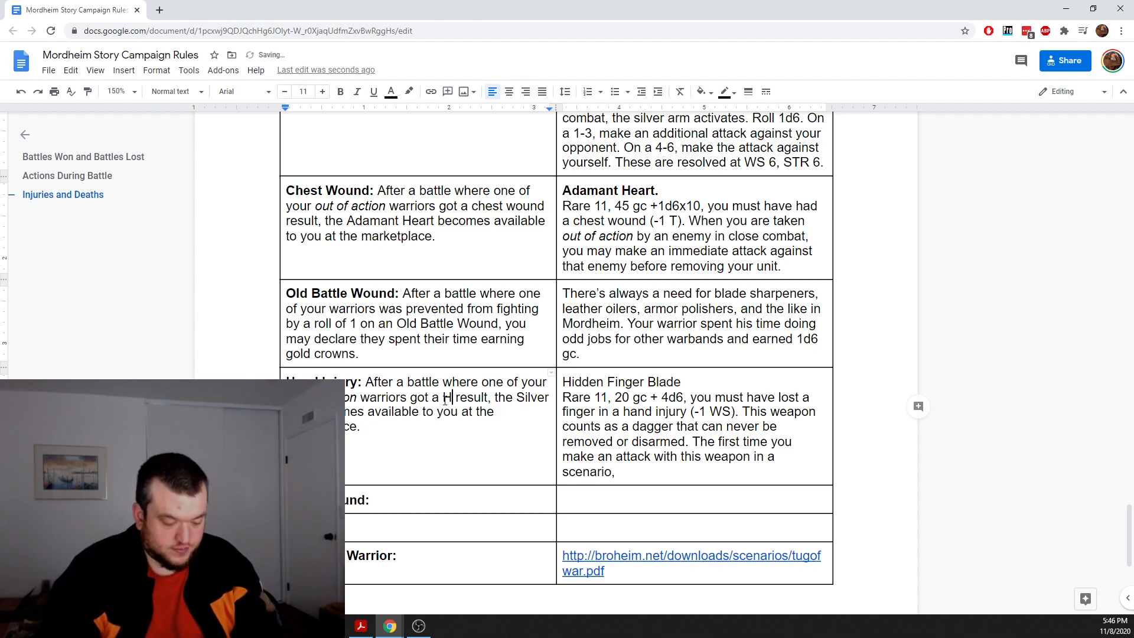
pyautogui.write('Injury')
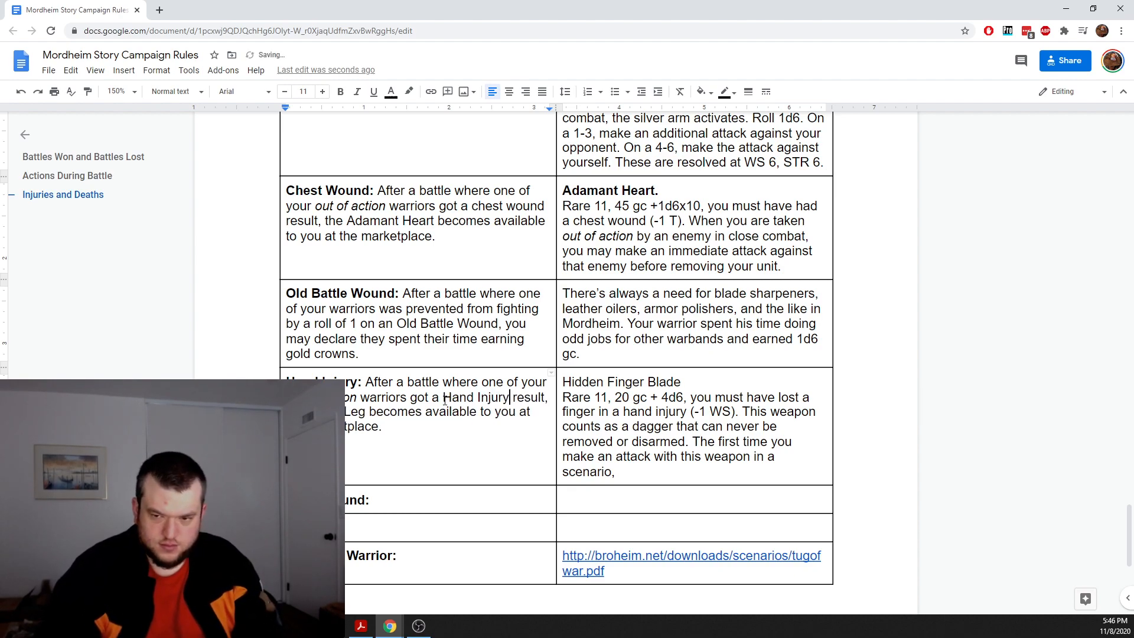
pyautogui.doubleClick(356, 411)
pyautogui.write('Hidden')
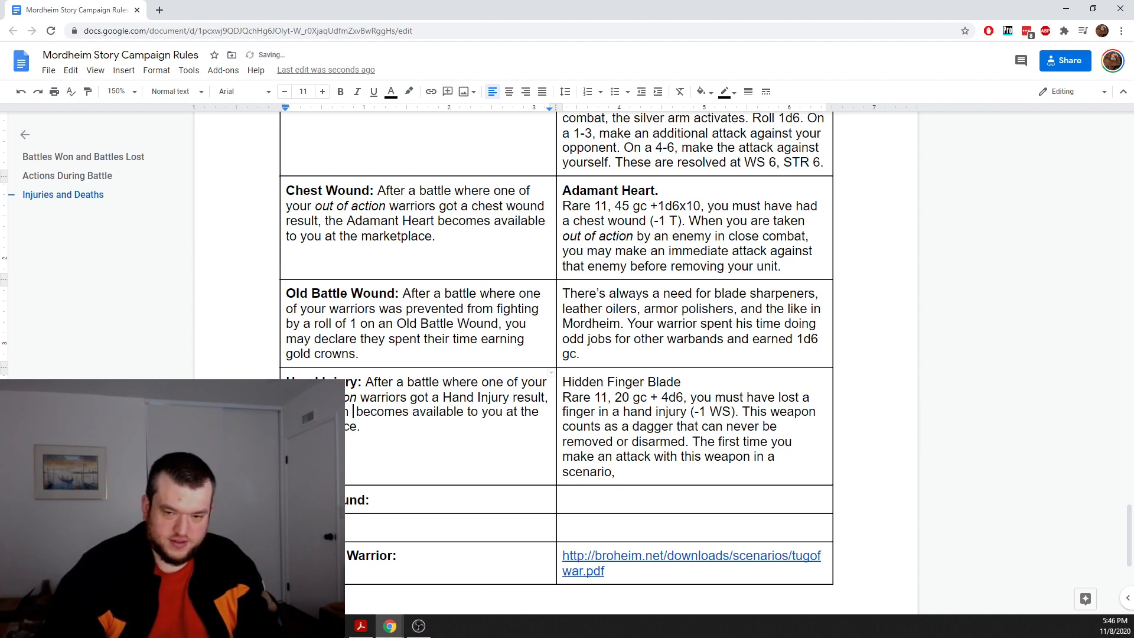
pyautogui.write(' Finger B')
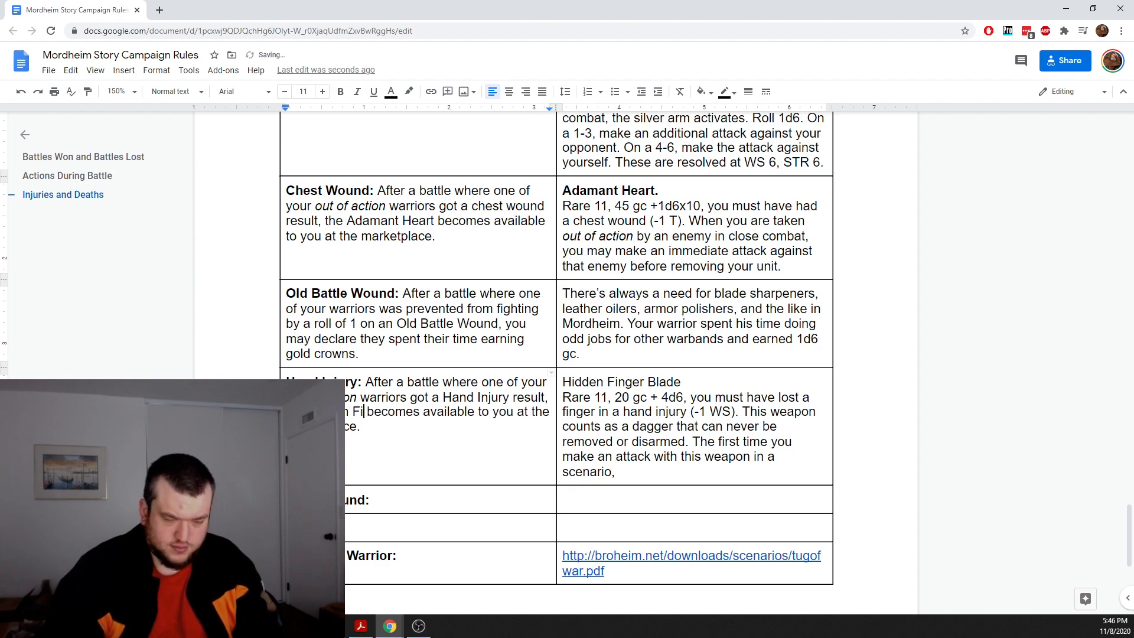
pyautogui.write('lade')
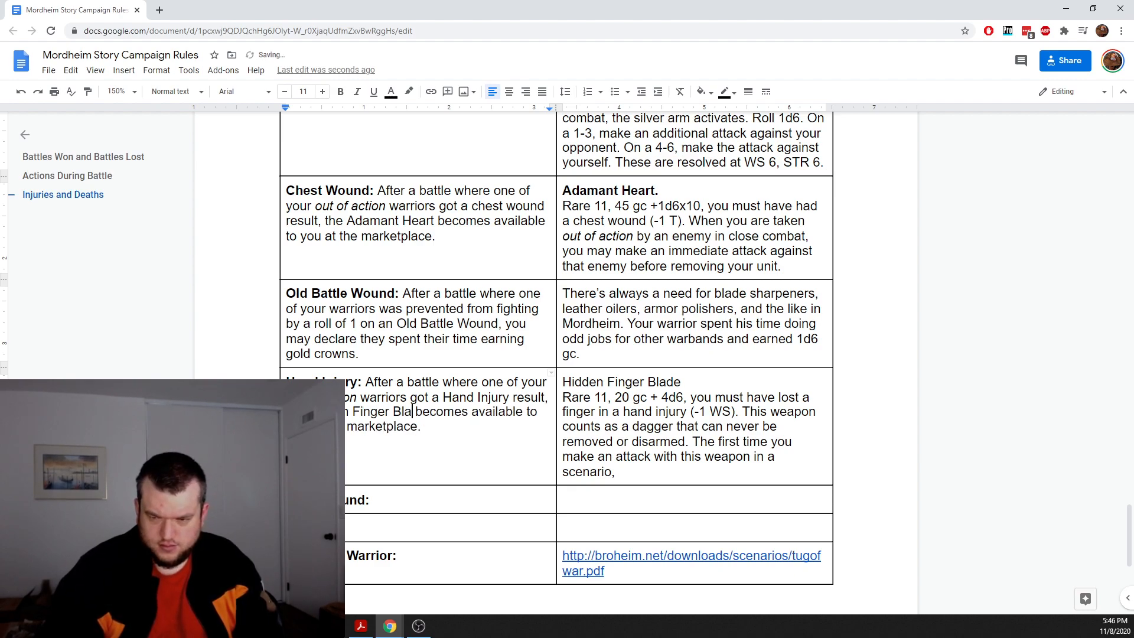
# Step: Continue the unfinished last sentence of the Hidden Finger Blade rules with "it gets +1 STR"
pyautogui.click(681, 467)
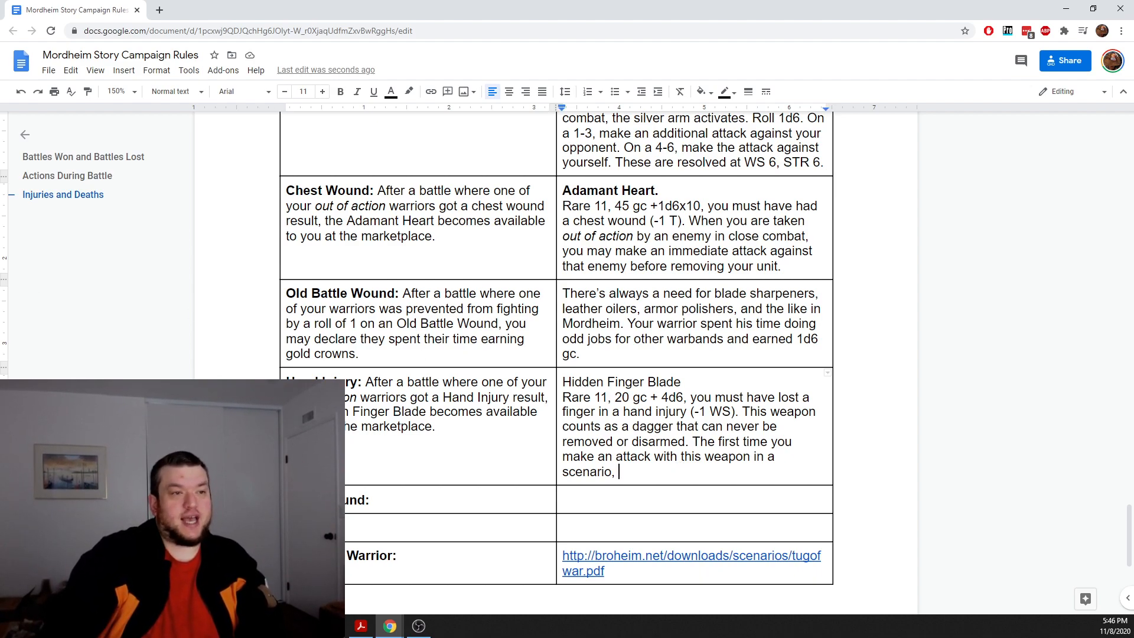
pyautogui.click(721, 470)
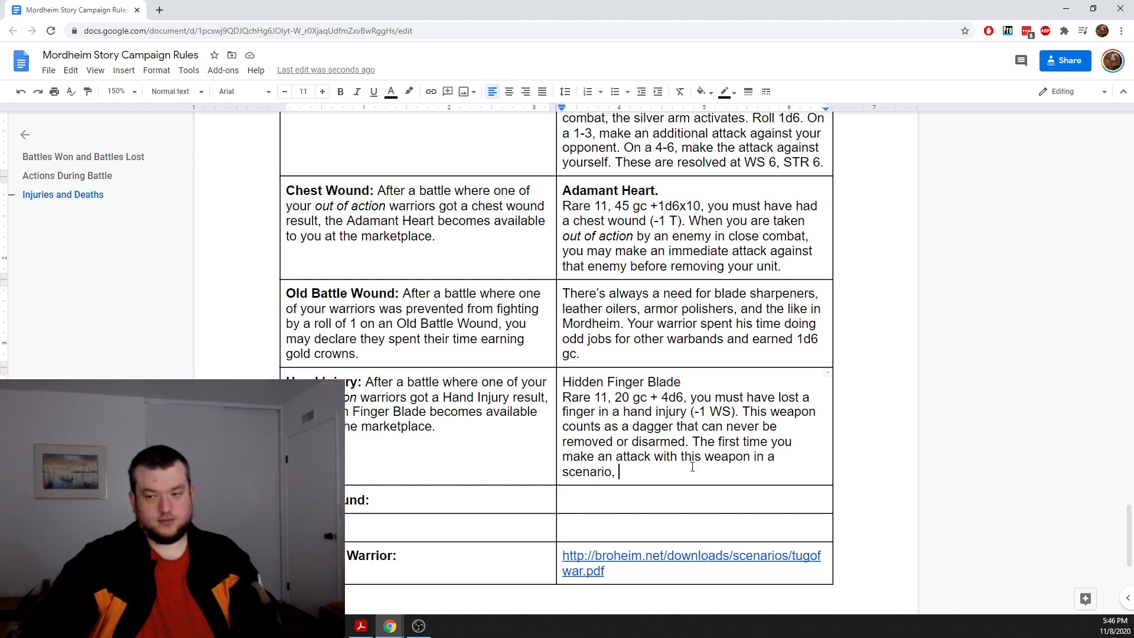
pyautogui.write('it gets')
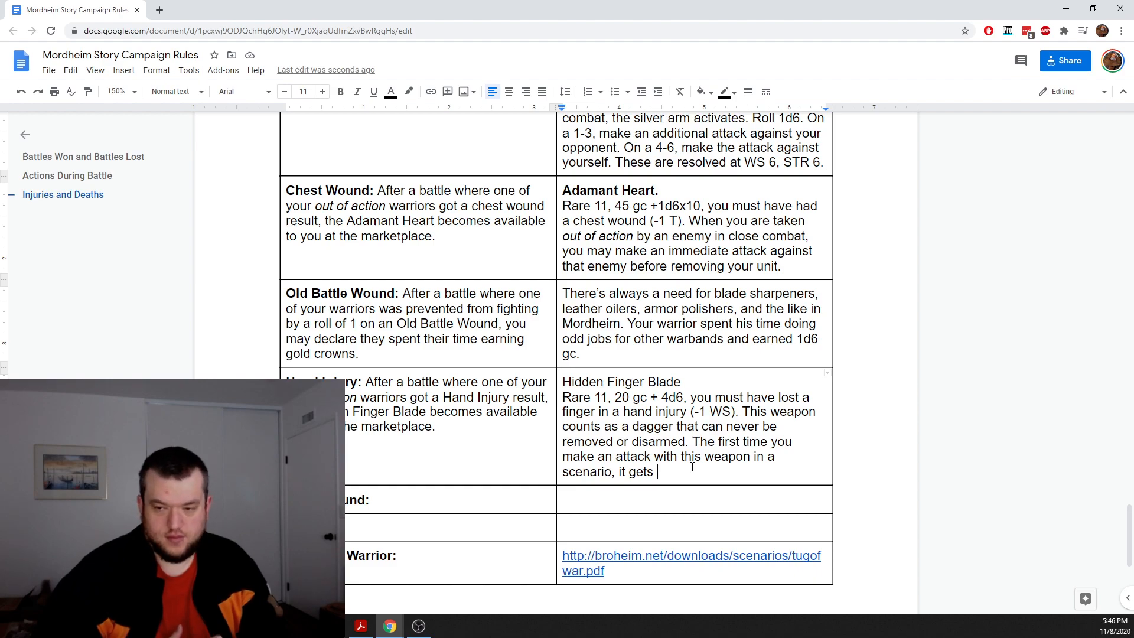
pyautogui.click(686, 442)
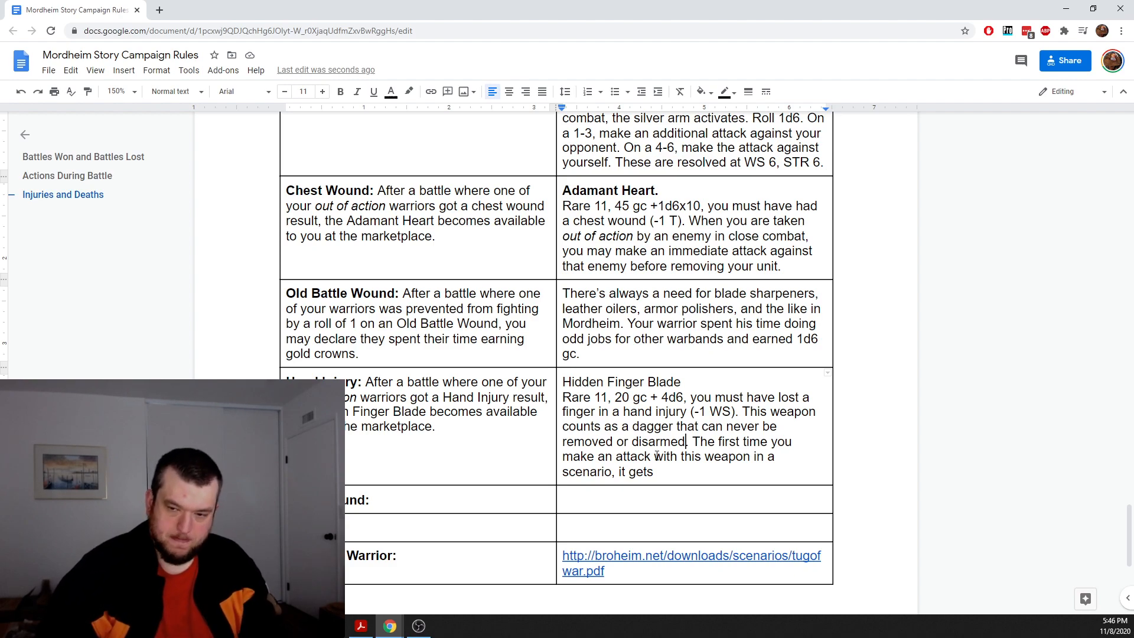
pyautogui.click(690, 472)
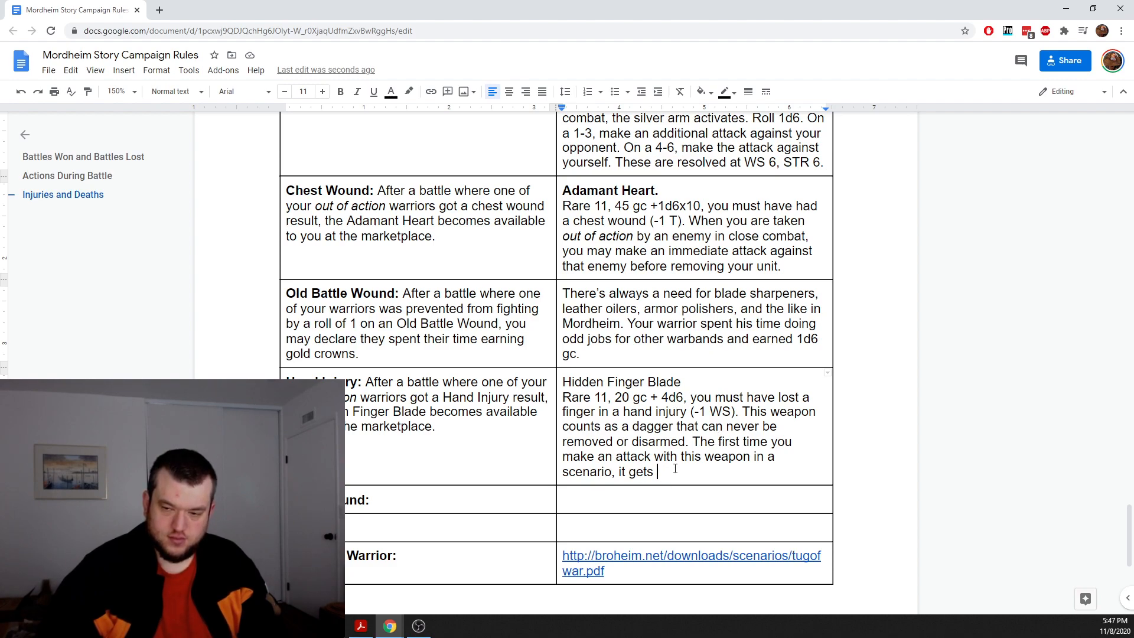
pyautogui.write('+1')
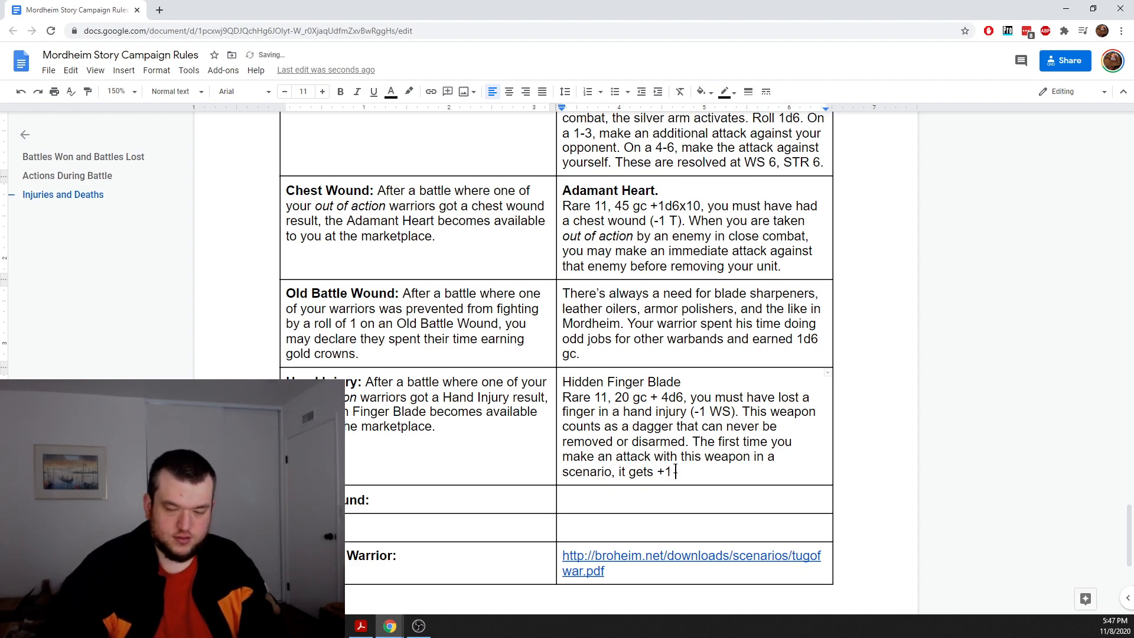
pyautogui.write(' STR')
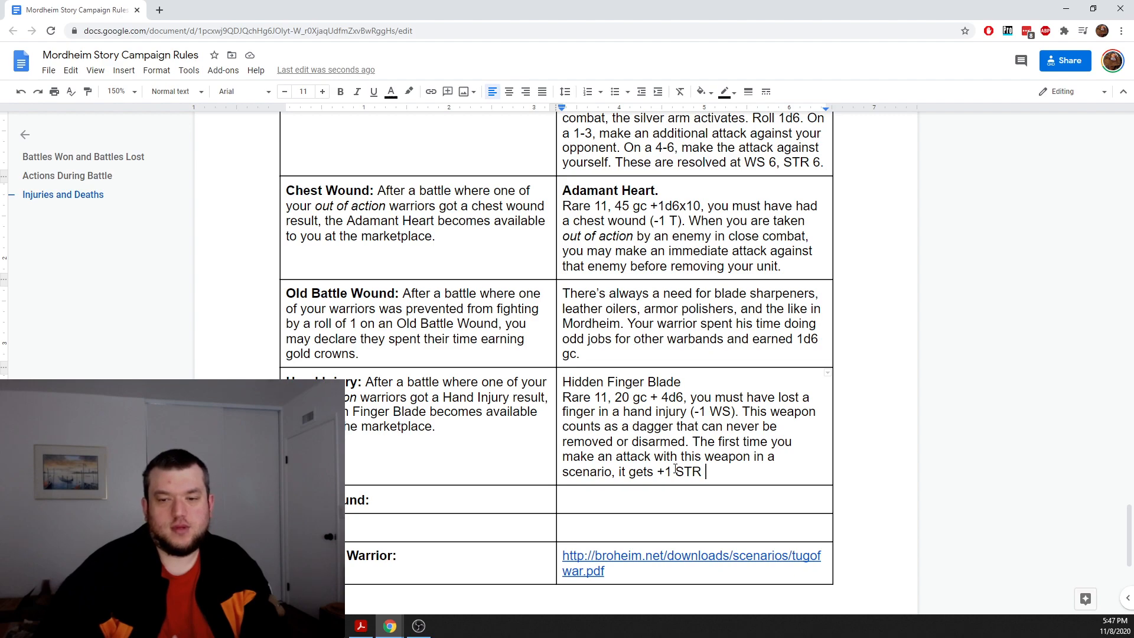
# Step: Finish the Hidden Finger Blade sentence with "and you may reroll that attack if it misses."
pyautogui.click(1, 79)
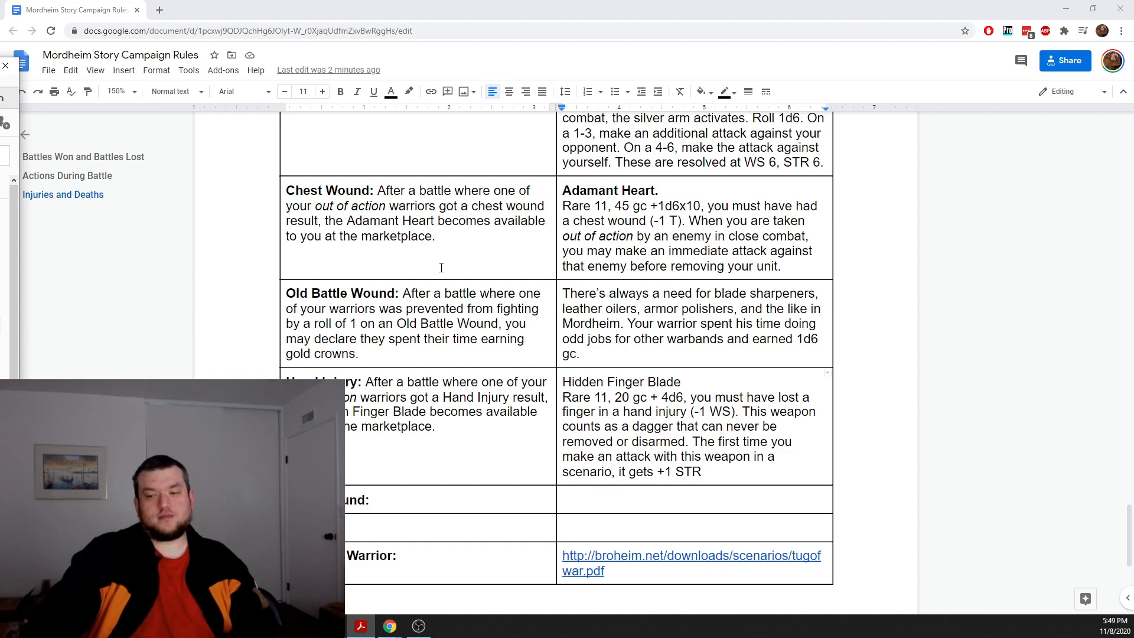
pyautogui.click(736, 473)
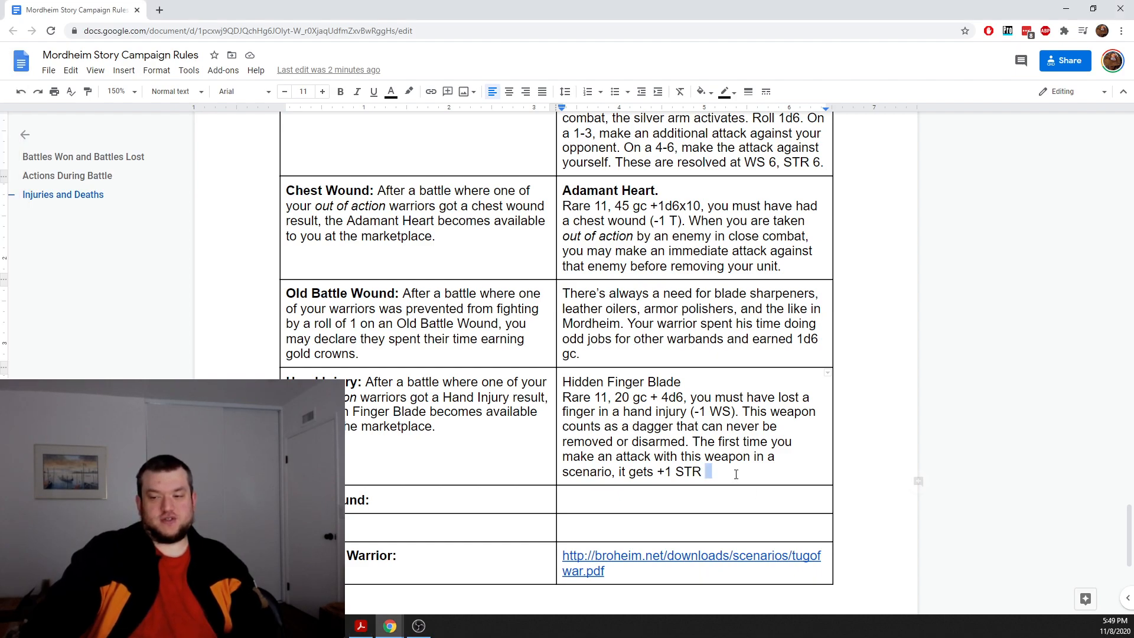
pyautogui.write('and you may reo')
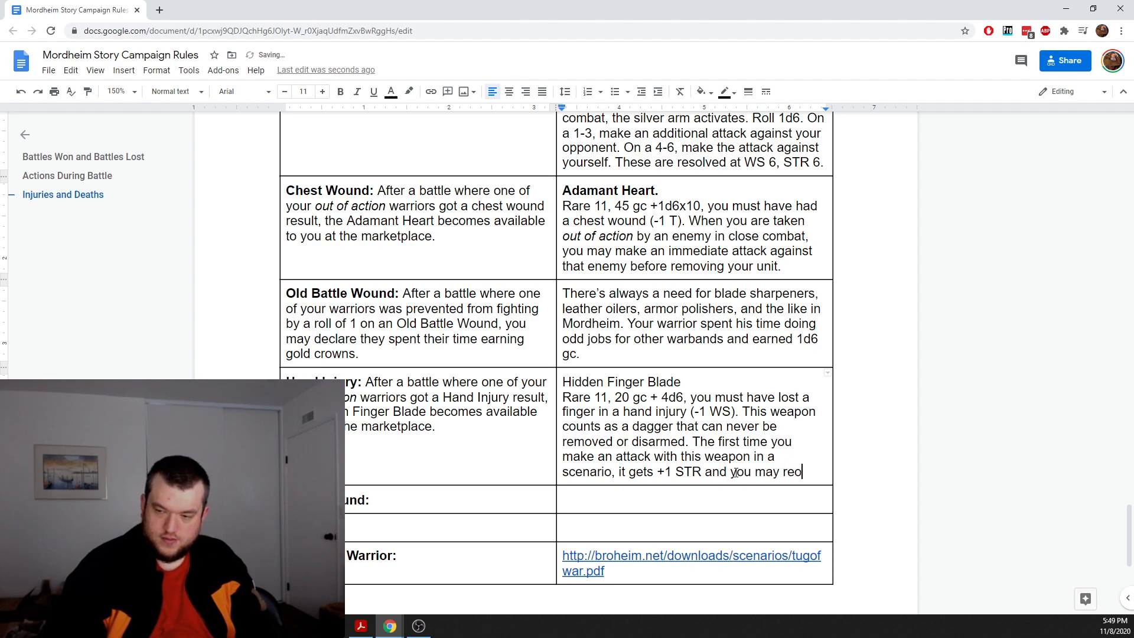
pyautogui.press('BackSpace')
pyautogui.write('roll ')
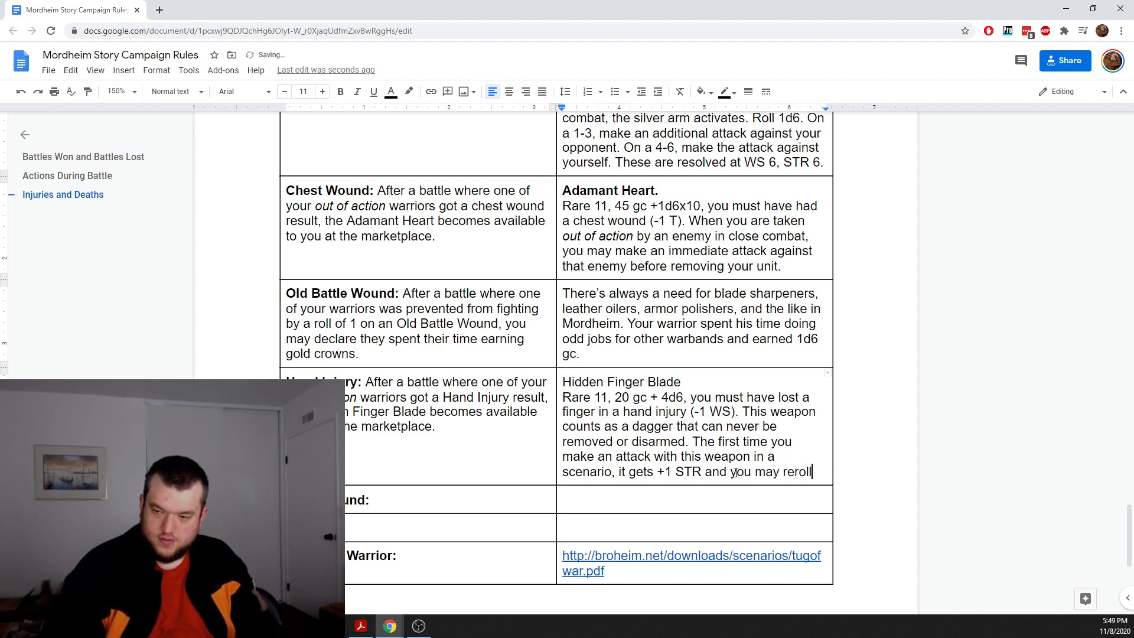
pyautogui.write('y')
pyautogui.write('our att')
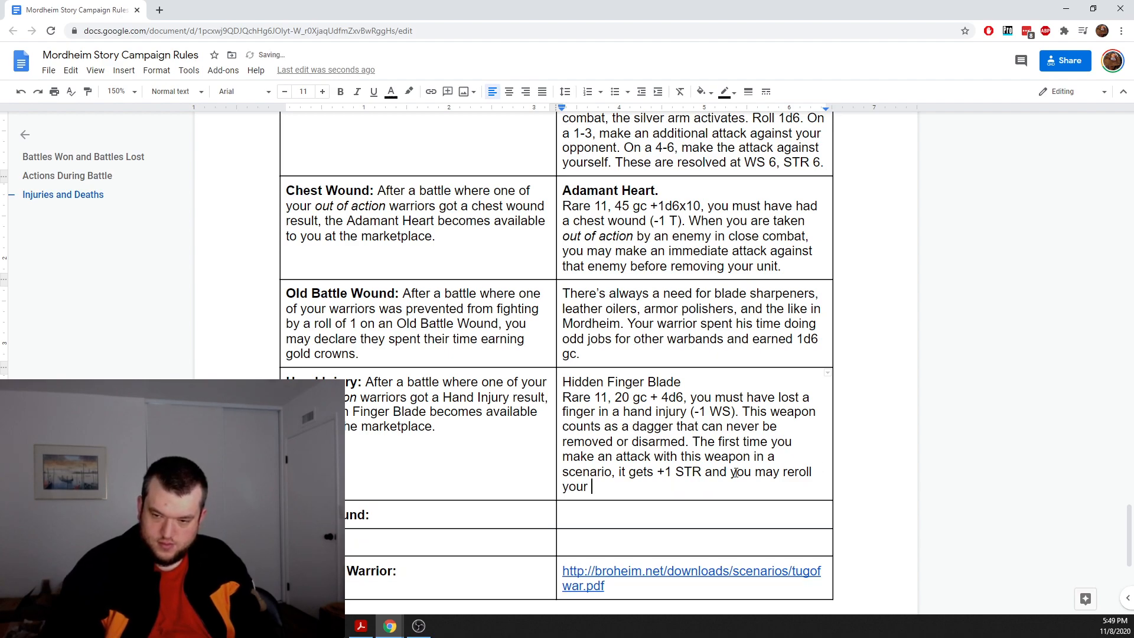
pyautogui.press('BackSpace')
pyautogui.press('BackSpace')
pyautogui.press('BackSpace')
pyautogui.press('BackSpace')
pyautogui.press('BackSpace')
pyautogui.press('BackSpace')
pyautogui.press('BackSpace')
pyautogui.press('BackSpace')
pyautogui.write('that attack if ')
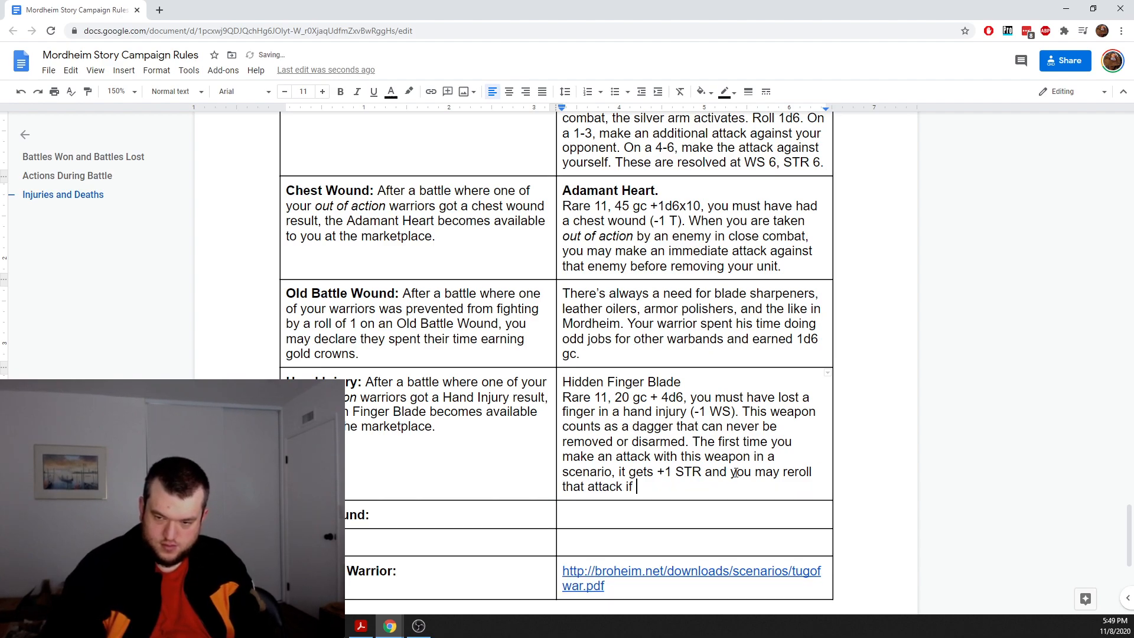
pyautogui.write('it misses.')
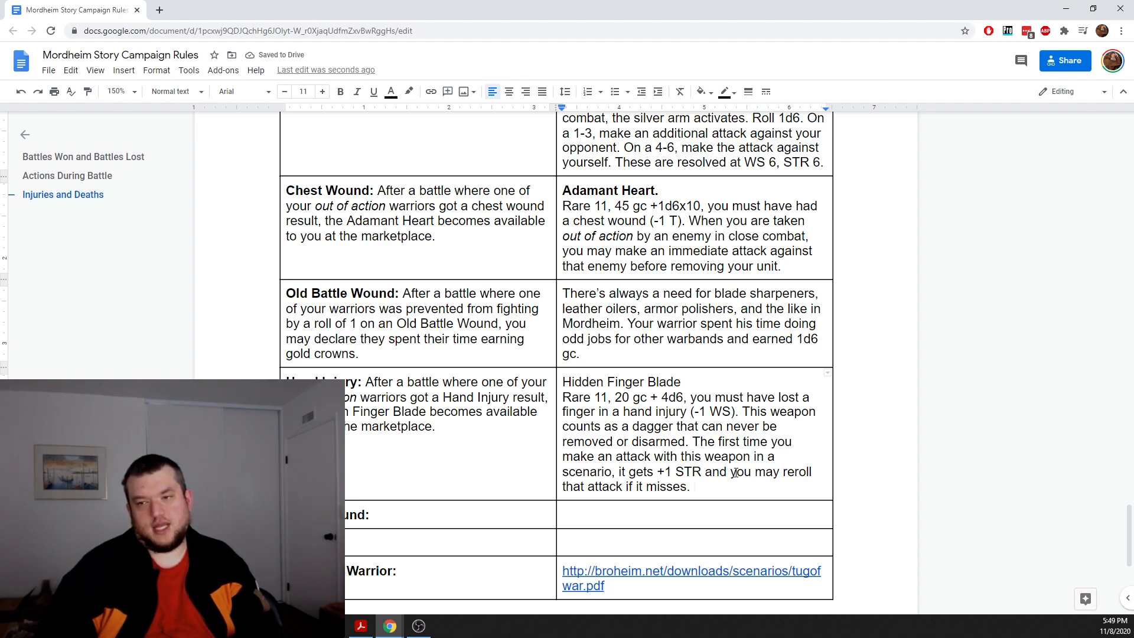
# Step: Add a period after the "Hidden Finger Blade" item title and make the title bold
pyautogui.click(680, 382)
pyautogui.write('.')
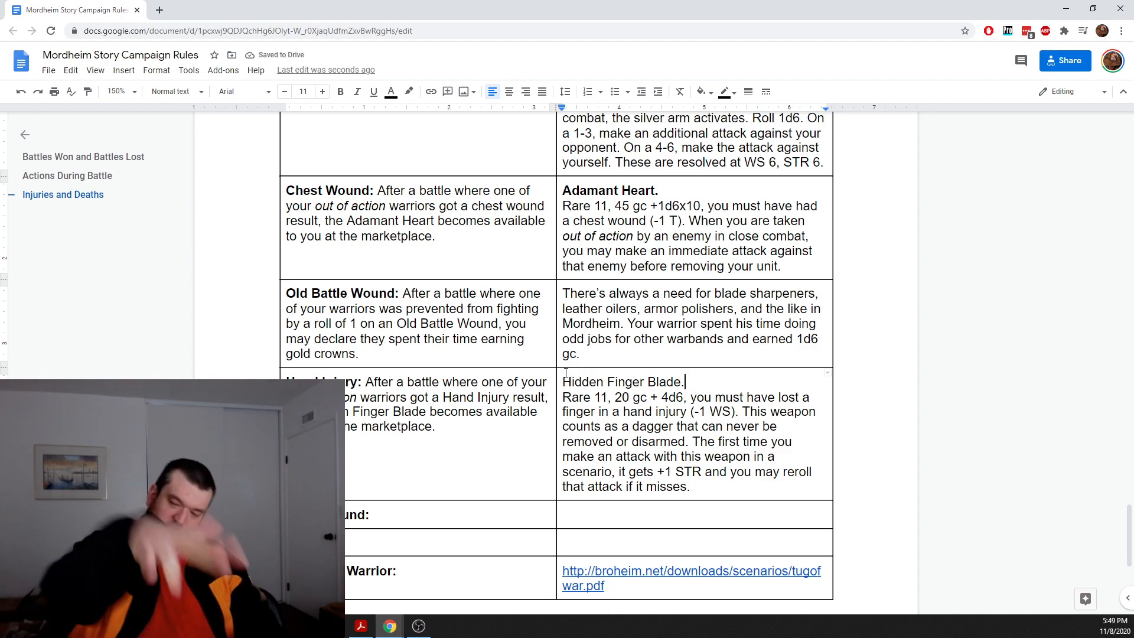
pyautogui.moveTo(563, 383); pyautogui.dragTo(694, 383)
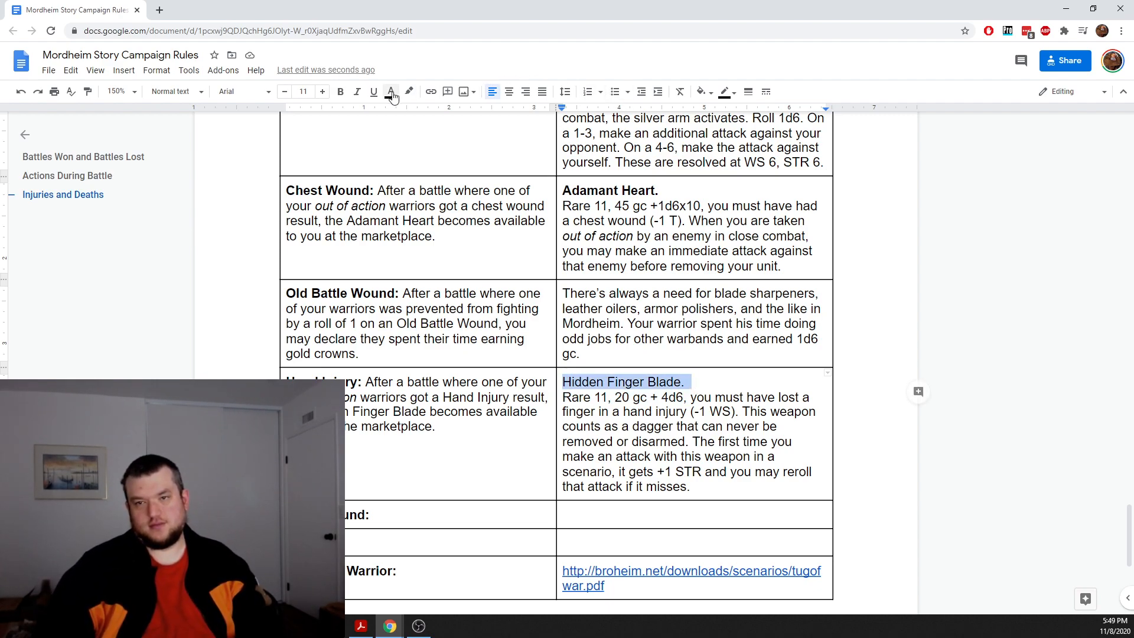
pyautogui.click(340, 91)
pyautogui.click(615, 412)
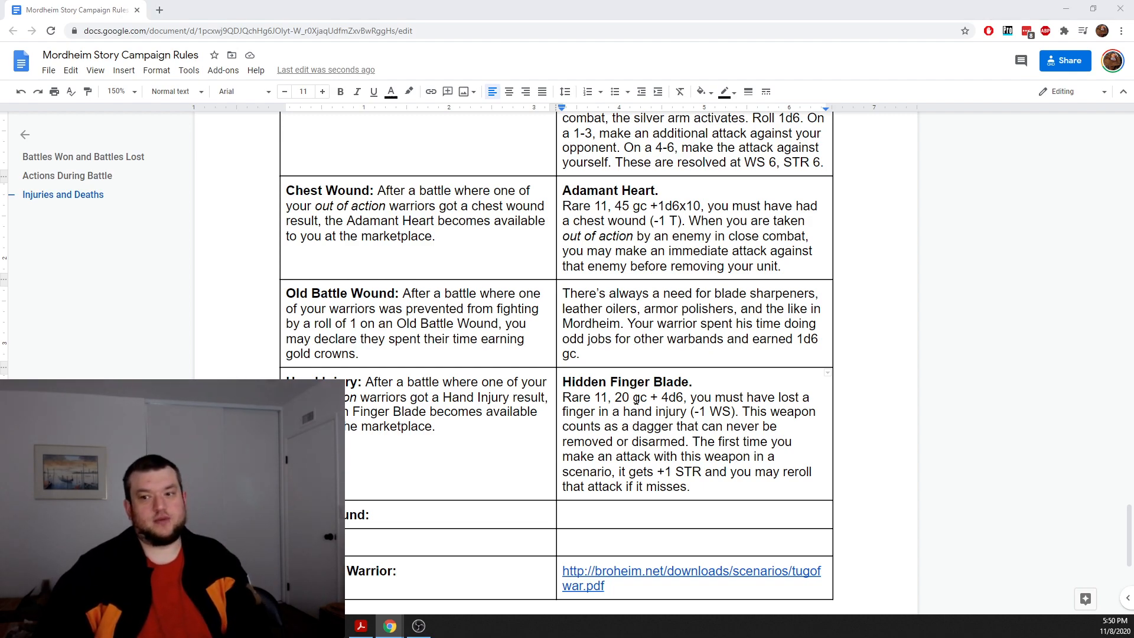
pyautogui.moveTo(616, 392); pyautogui.dragTo(680, 397)
pyautogui.click(688, 339)
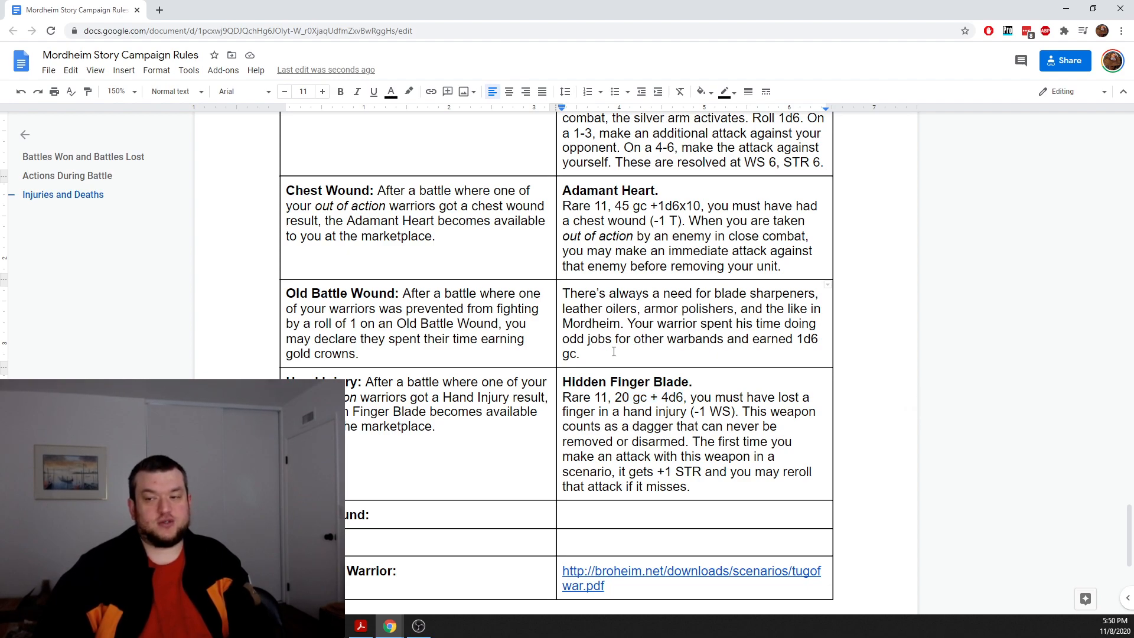
pyautogui.click(714, 252)
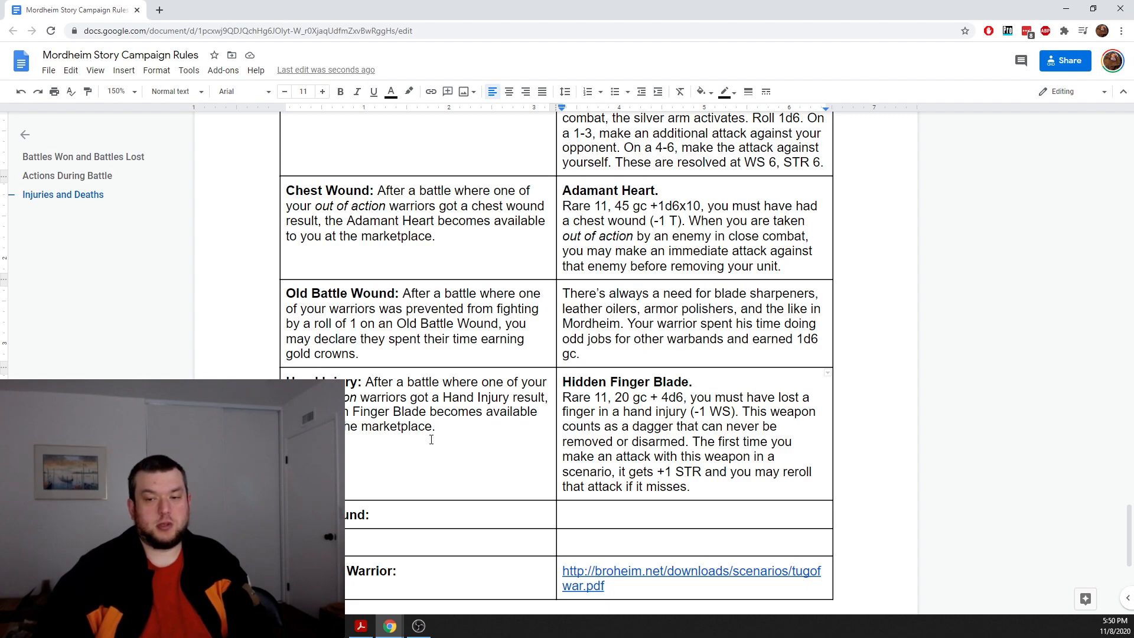
pyautogui.scroll(-3, 431, 439)
pyautogui.scroll(2, 431, 439)
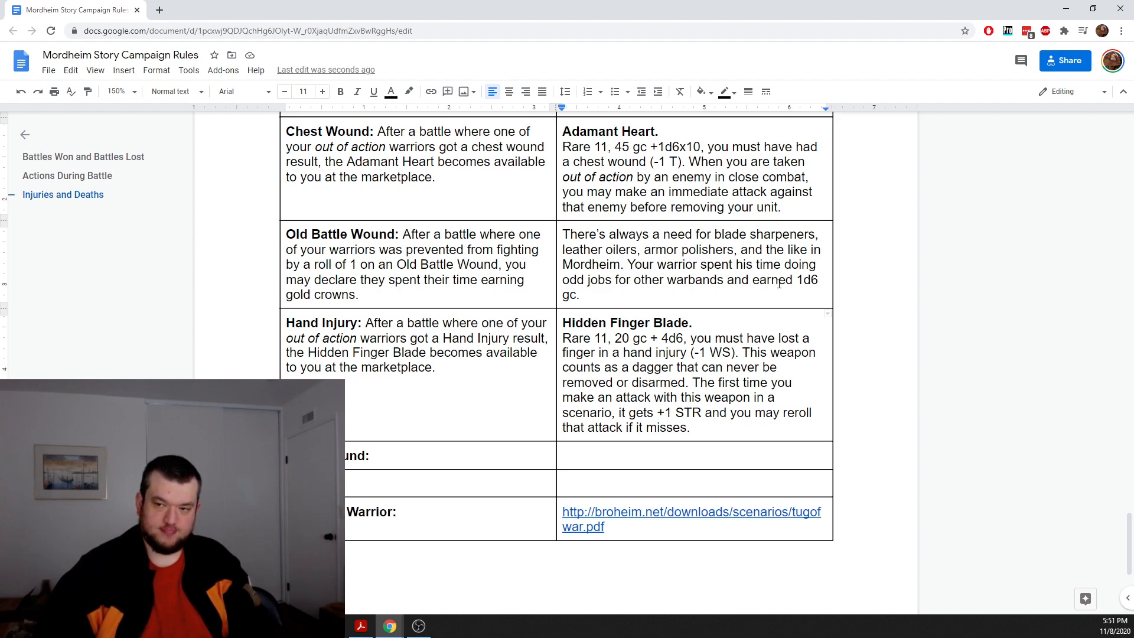
pyautogui.click(682, 294)
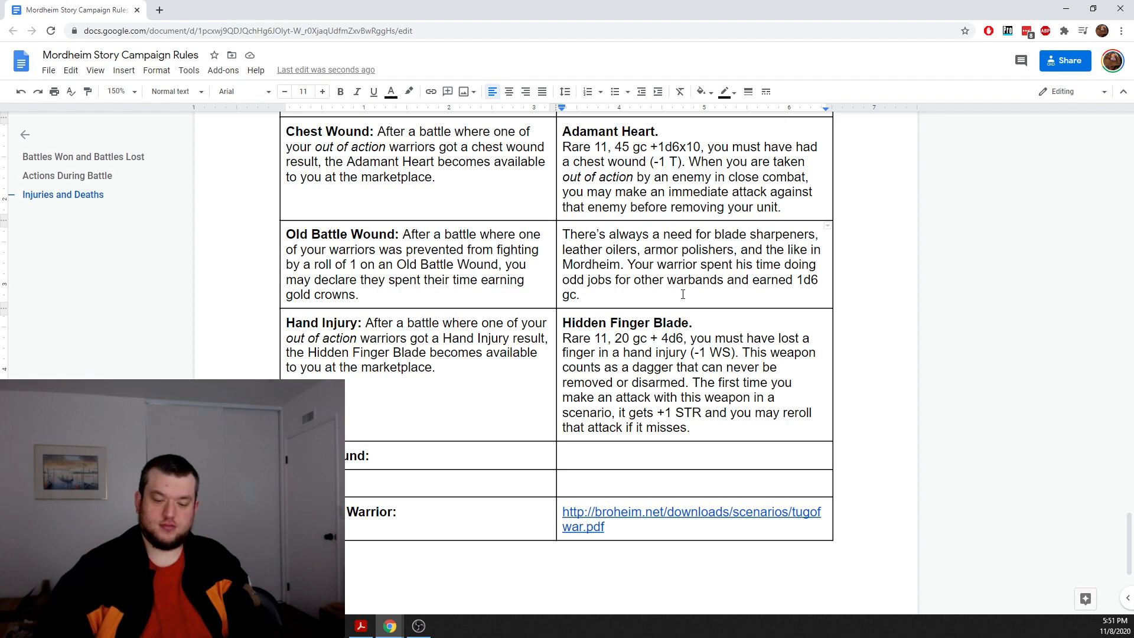
pyautogui.press('Return')
pyautogui.press('Return')
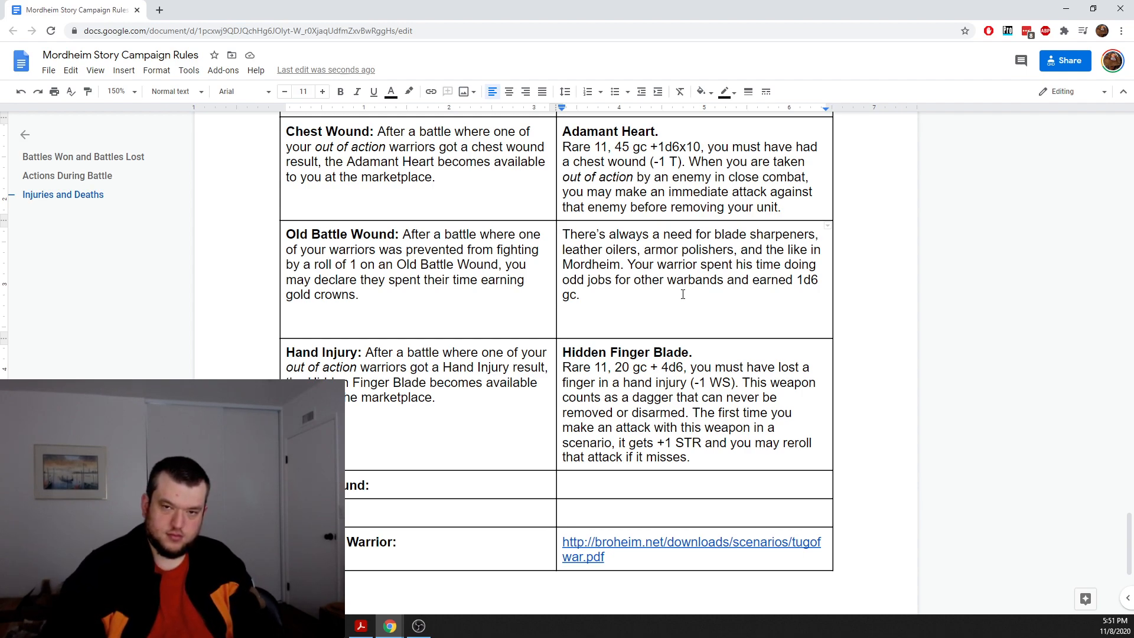
pyautogui.press('BackSpace')
pyautogui.press('BackSpace')
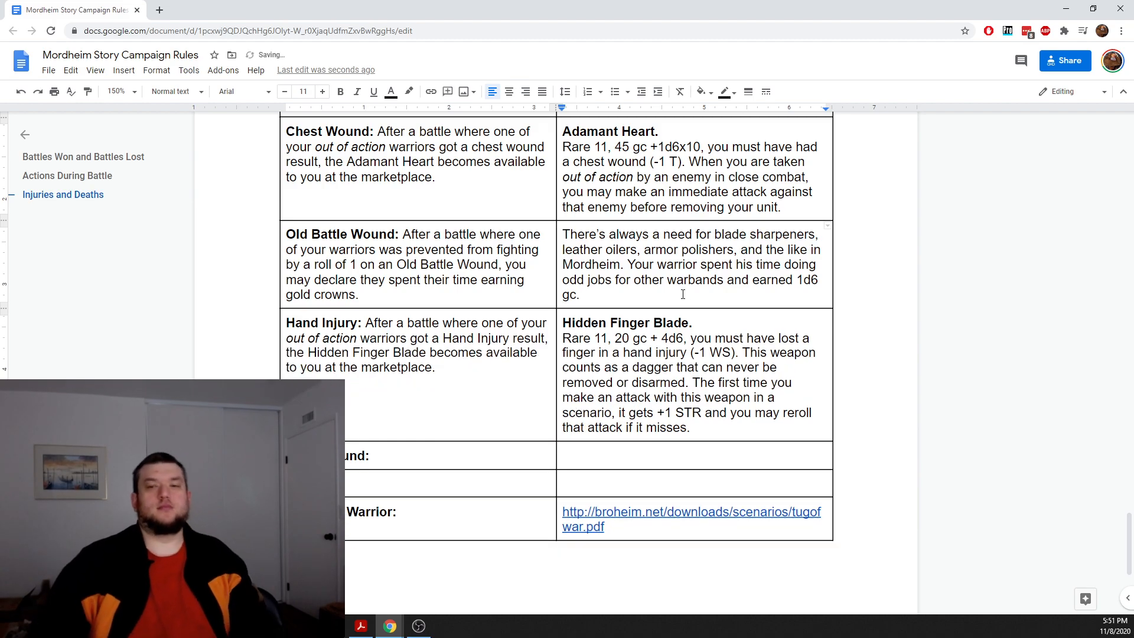
# Step: Review the injuries table from the Blinded in One Eye entry down to the Deep Wound, Robbed and Captured Warrior rows
pyautogui.scroll(9, 670, 284)
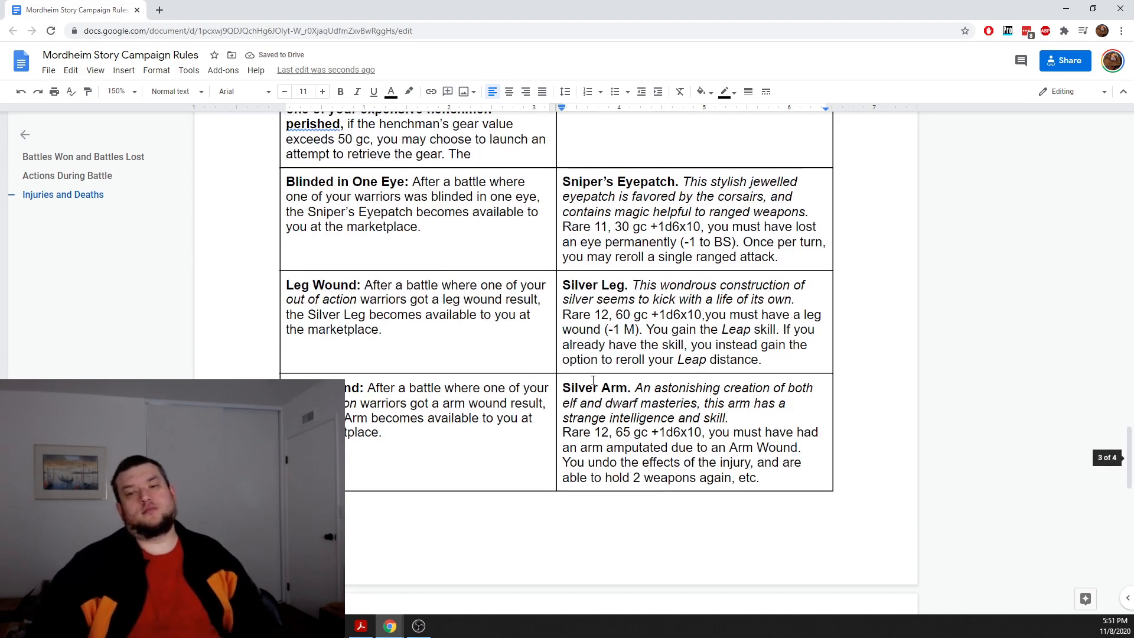
pyautogui.scroll(1, 516, 373)
pyautogui.scroll(-10, 514, 375)
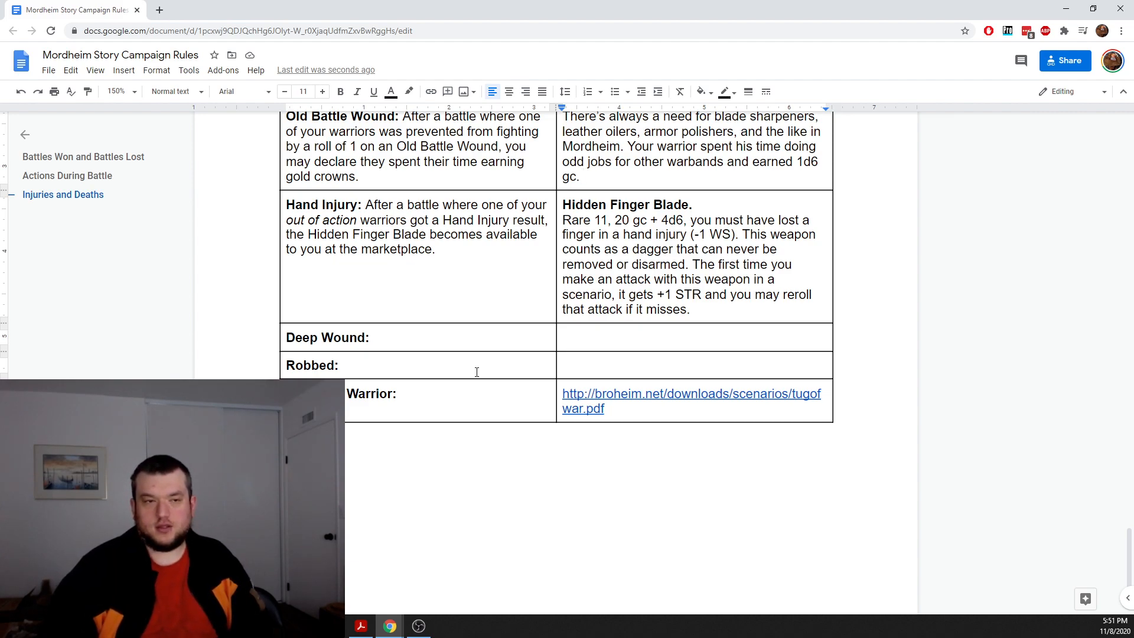
pyautogui.click(459, 348)
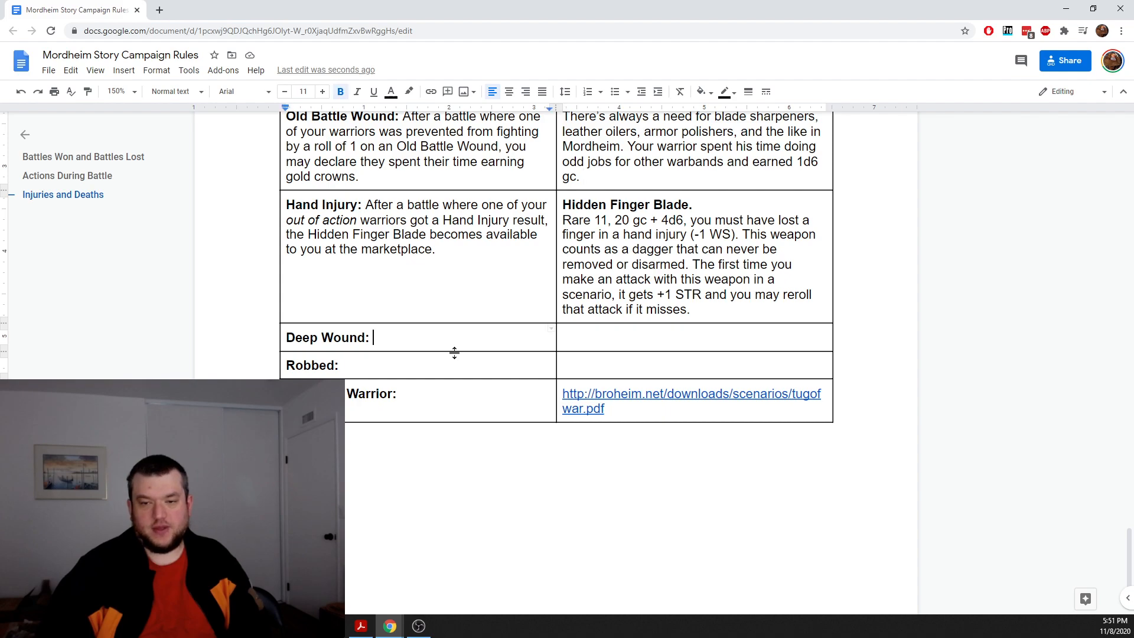
pyautogui.scroll(-3, 436, 357)
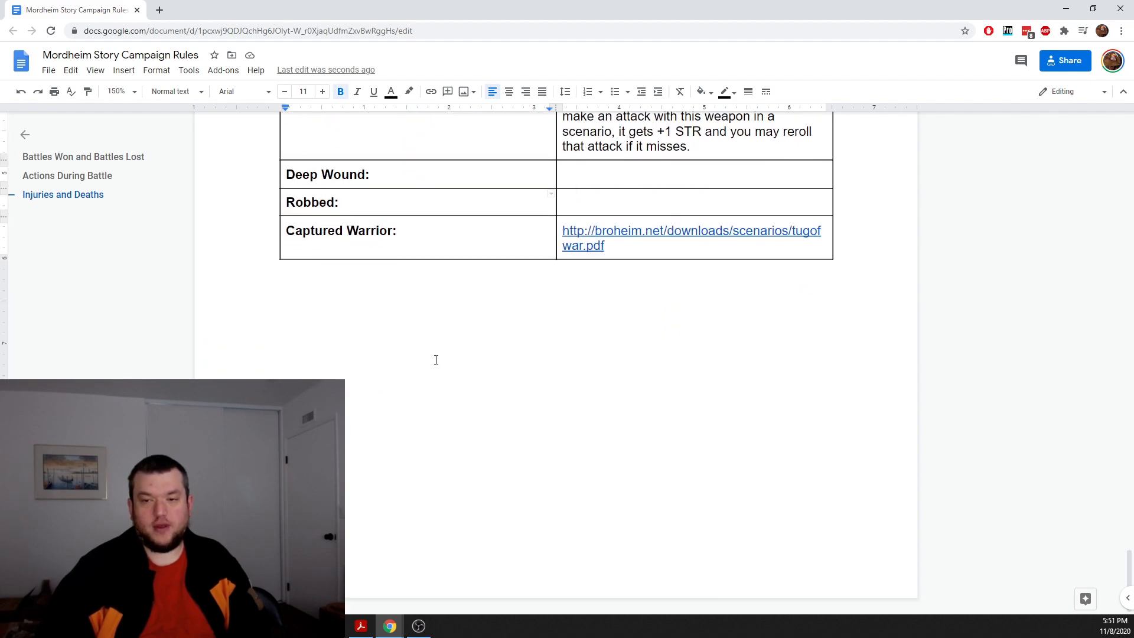
pyautogui.scroll(4, 436, 360)
pyautogui.scroll(3, 436, 359)
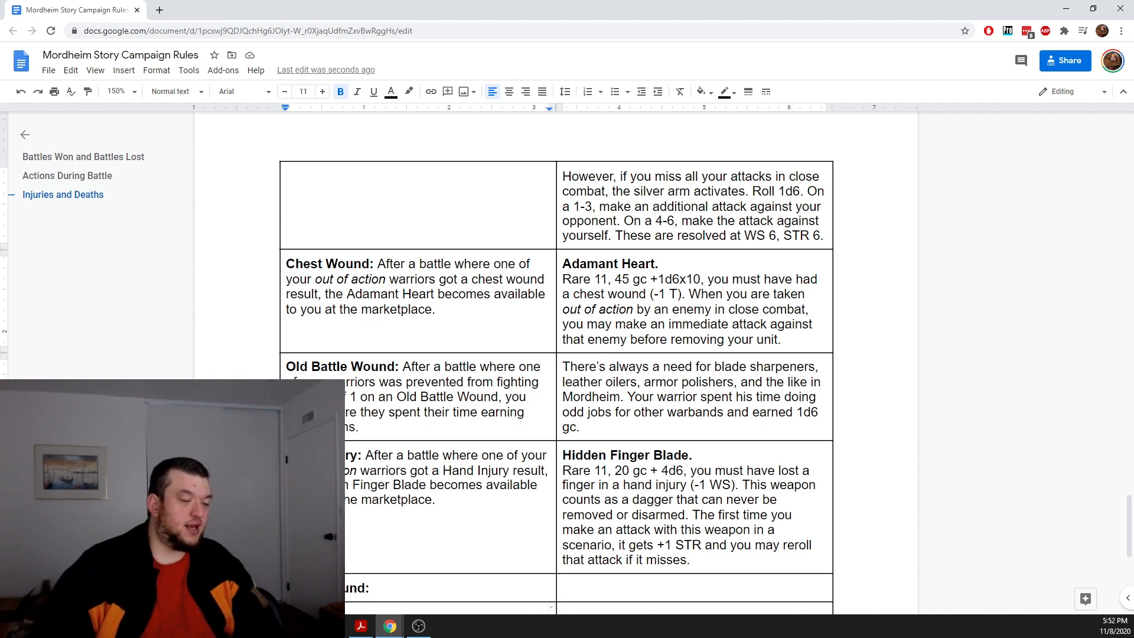
pyautogui.hotkey('alt', 'Tab')
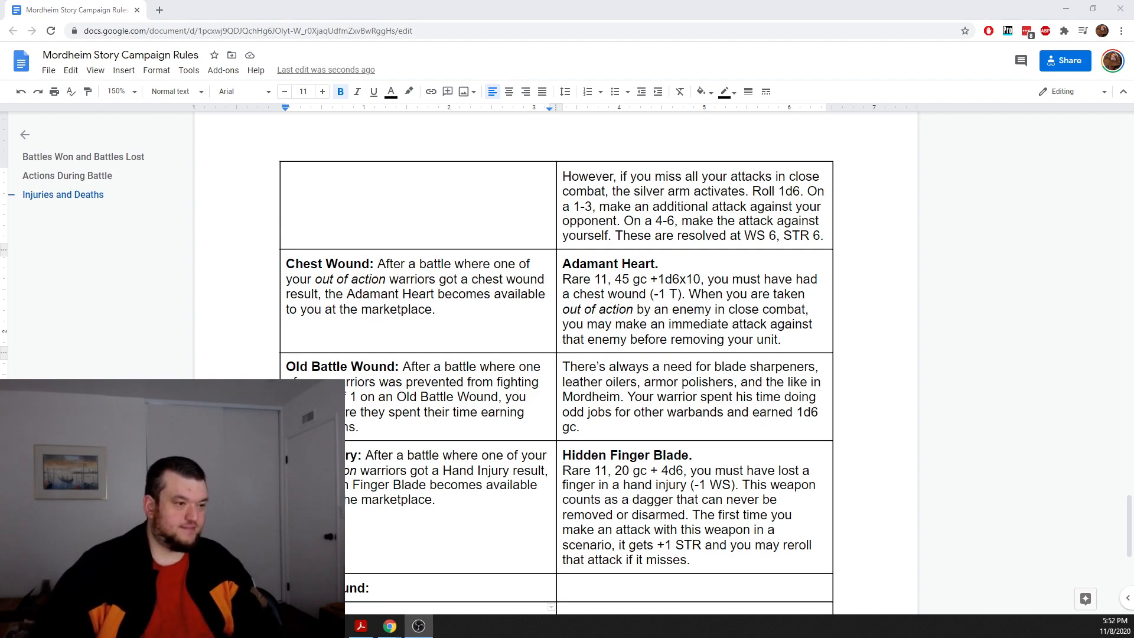